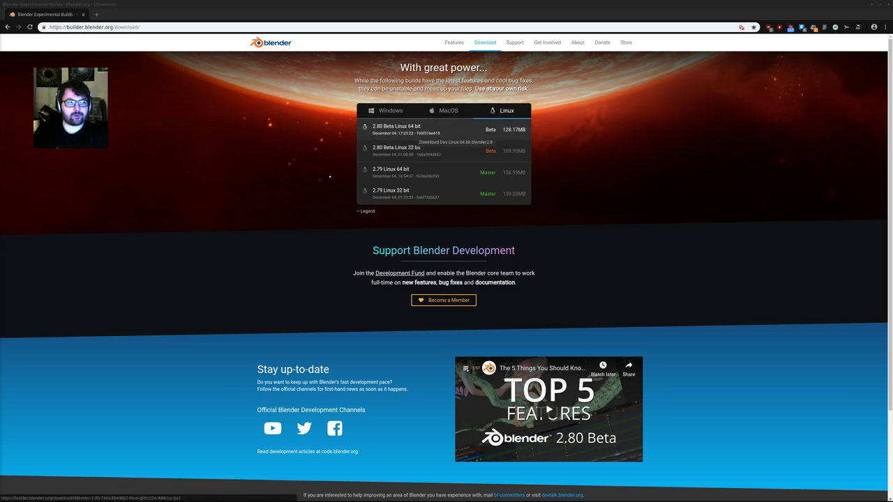
# Download the 2.80 Beta Linux 64 bit build and permanently delete everything in the Applications/blender-280-dev folder
pyautogui.click(430, 155)
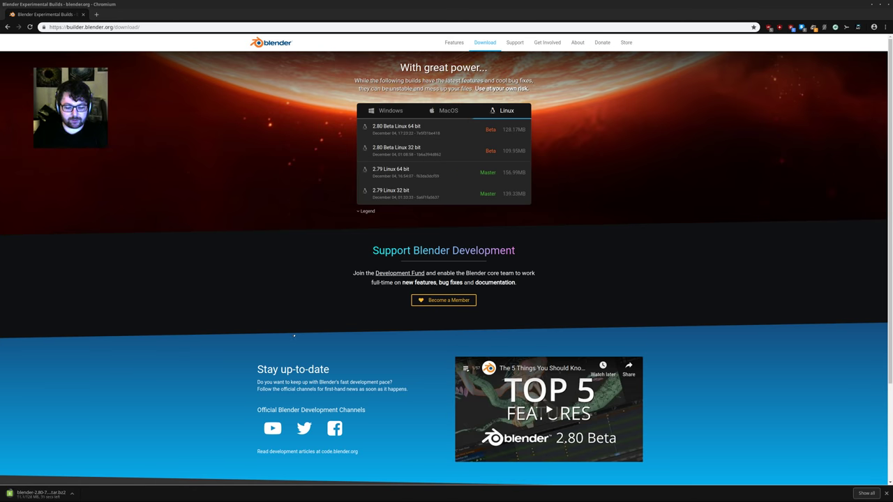
pyautogui.press('super+e')
pyautogui.doubleClick(303, 160)
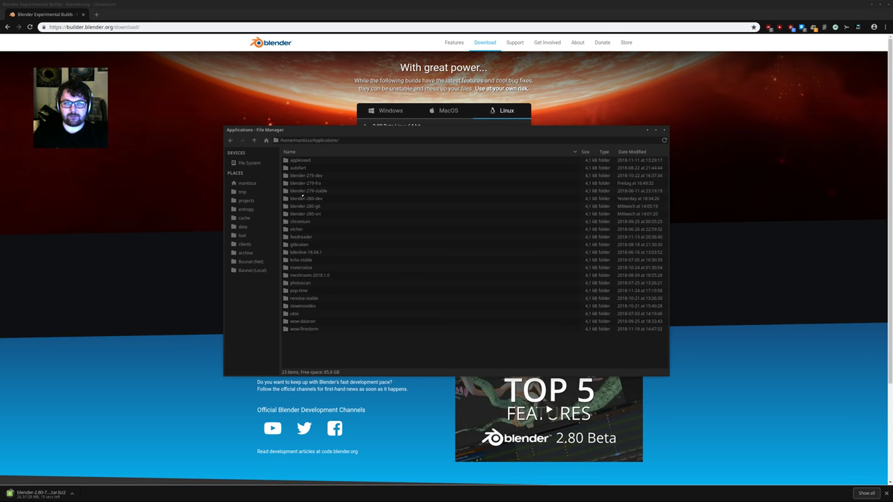
pyautogui.doubleClick(311, 199)
pyautogui.hotkey('ctrl', 'a')
pyautogui.hotkey('shift', 'Delete')
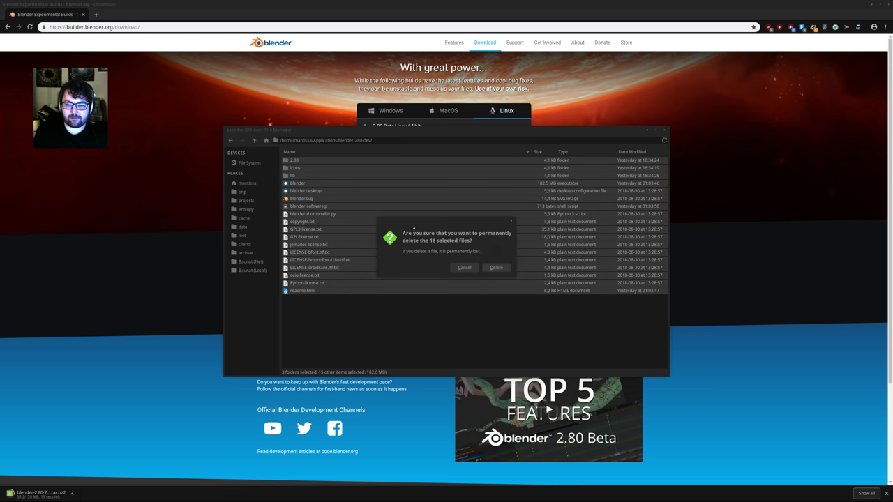
pyautogui.press('Return')
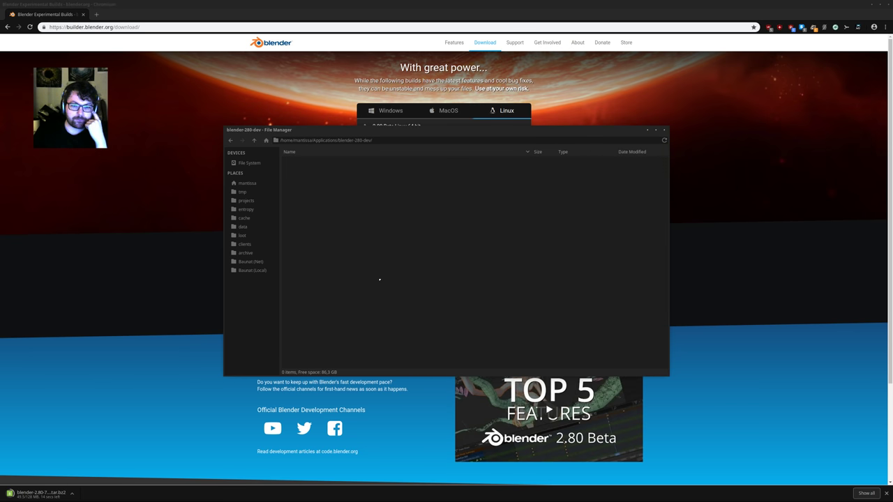
# Extract the full contents of the downloaded Blender 2.80 archive's build folder into blender-280-dev and close the archive
pyautogui.click(50, 493)
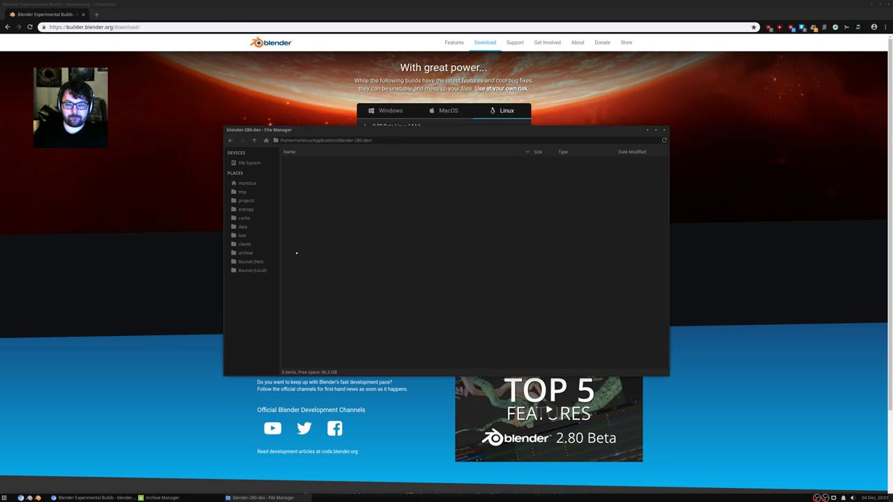
pyautogui.moveTo(390, 133); pyautogui.dragTo(254, 61)
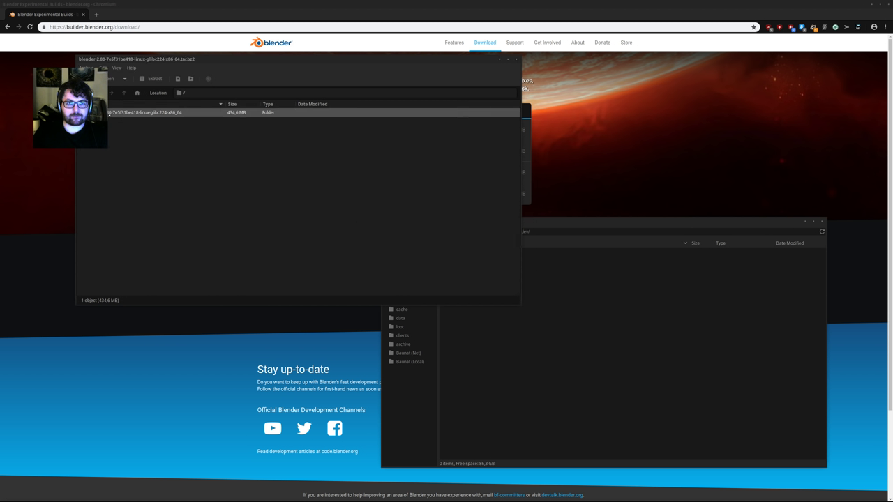
pyautogui.doubleClick(108, 114)
pyautogui.hotkey('ctrl', 'a')
pyautogui.moveTo(117, 166); pyautogui.dragTo(621, 350)
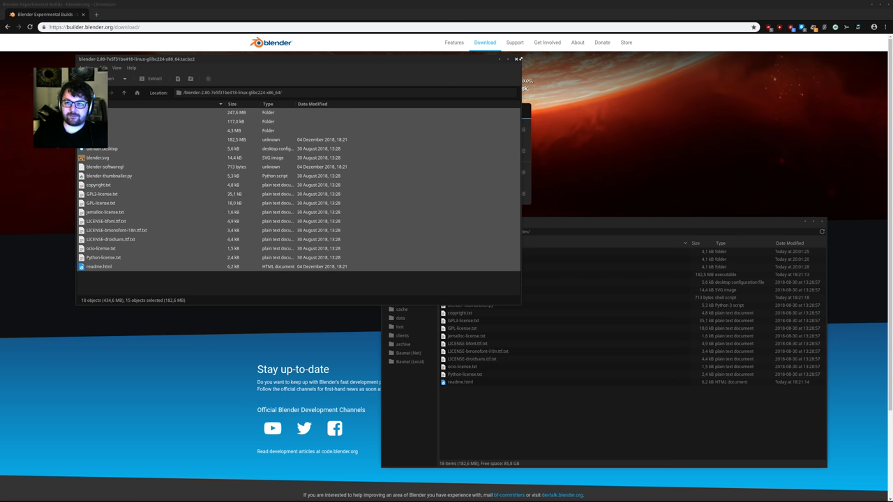
pyautogui.click(517, 59)
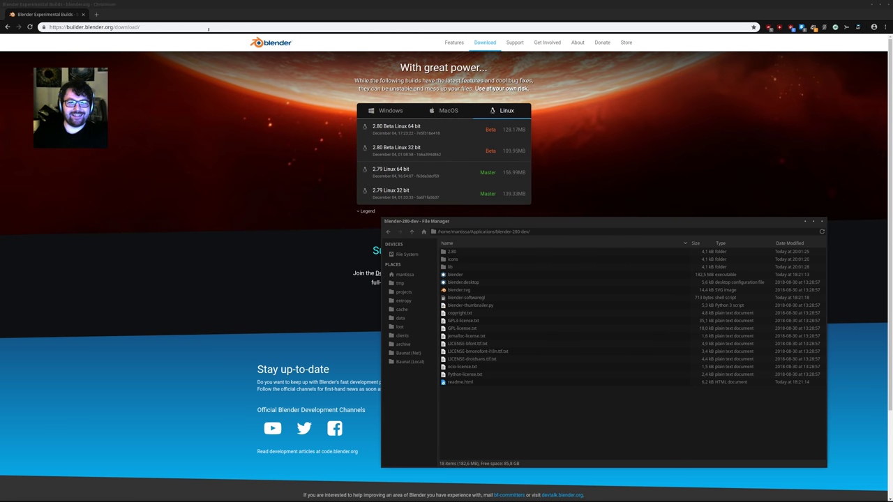
# Close the file manager and the browser, launch Blender and dismiss its splash screen
pyautogui.moveTo(544, 220); pyautogui.dragTo(379, 158)
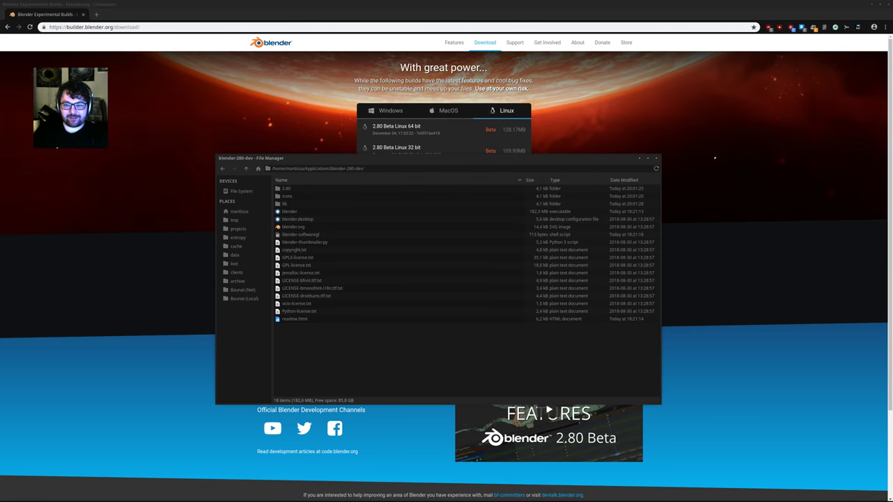
pyautogui.click(657, 159)
pyautogui.click(888, 4)
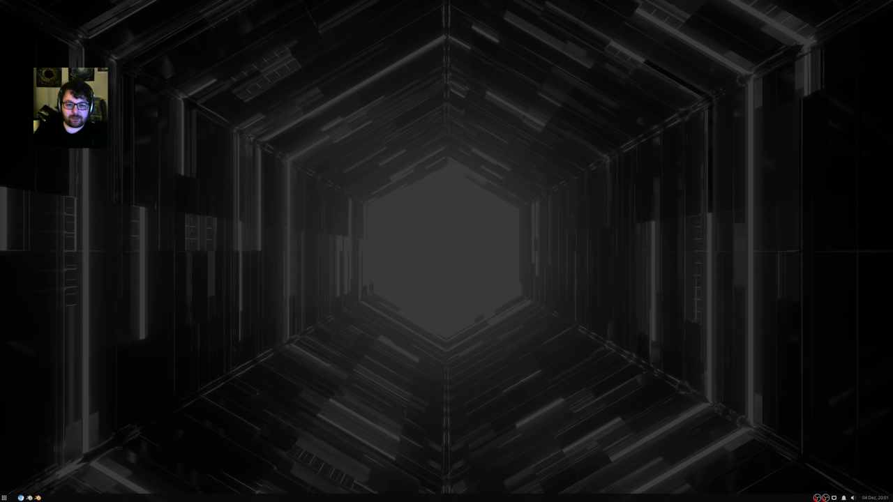
pyautogui.click(37, 498)
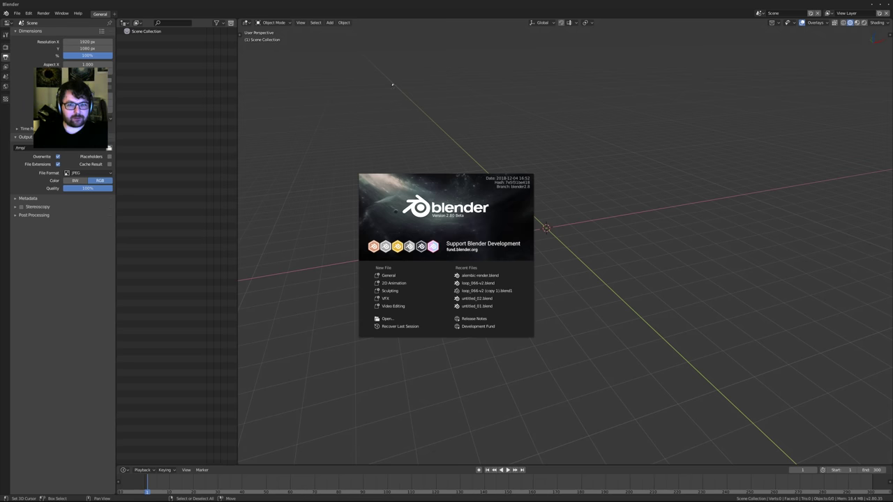
pyautogui.click(177, 82)
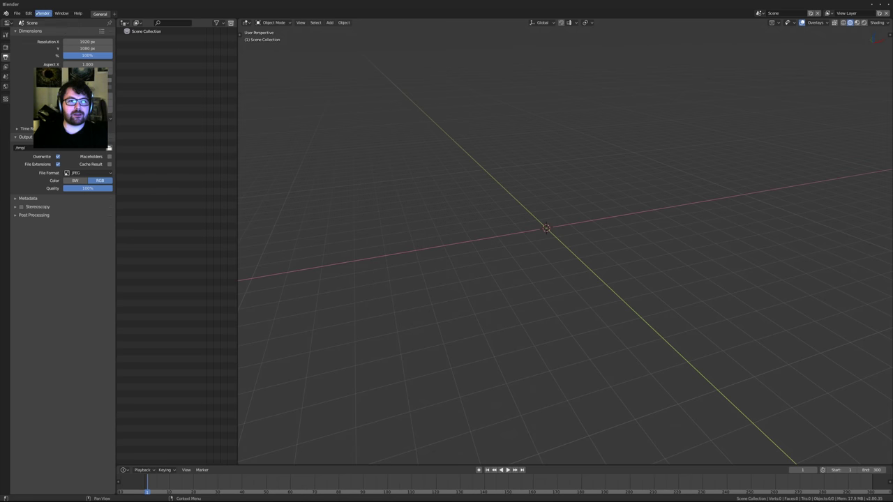
pyautogui.click(29, 13)
pyautogui.click(49, 97)
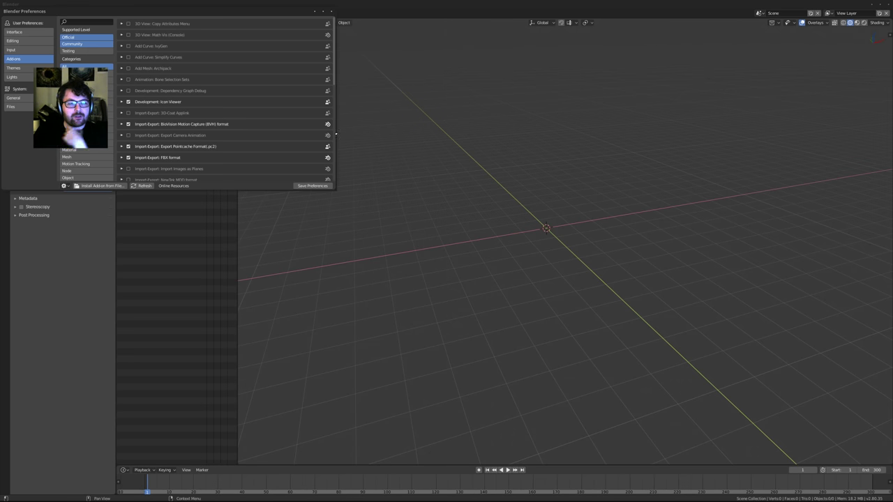
pyautogui.click(331, 11)
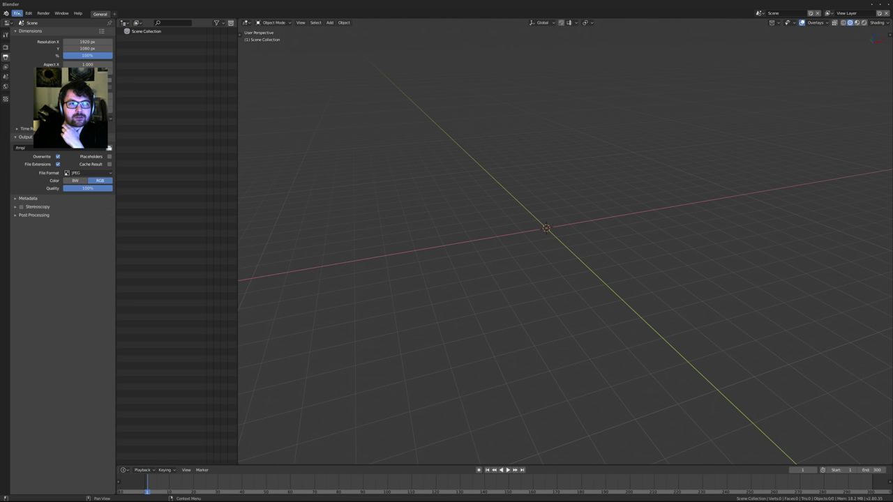
# Load the factory settings and close the program window
pyautogui.click(16, 14)
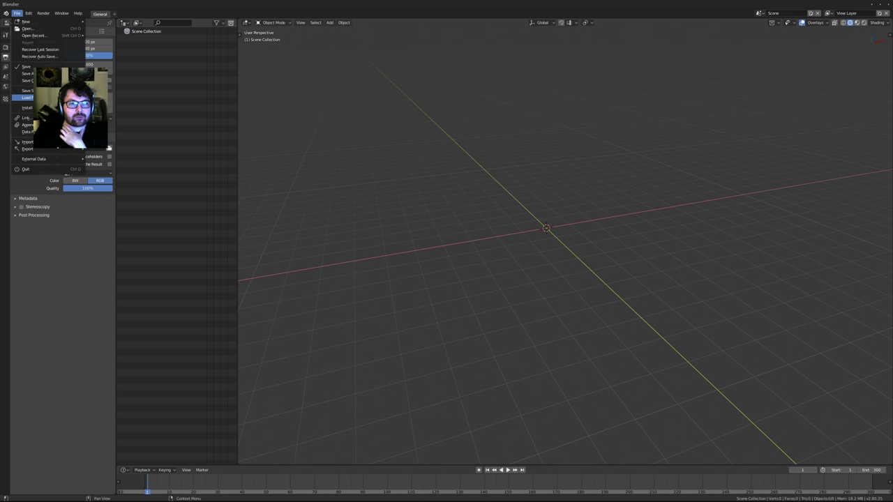
pyautogui.click(17, 14)
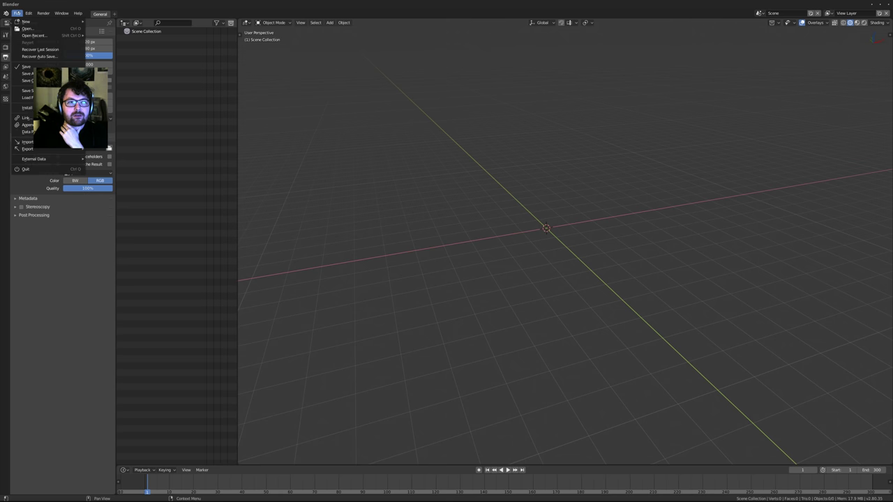
pyautogui.click(21, 97)
pyautogui.click(20, 96)
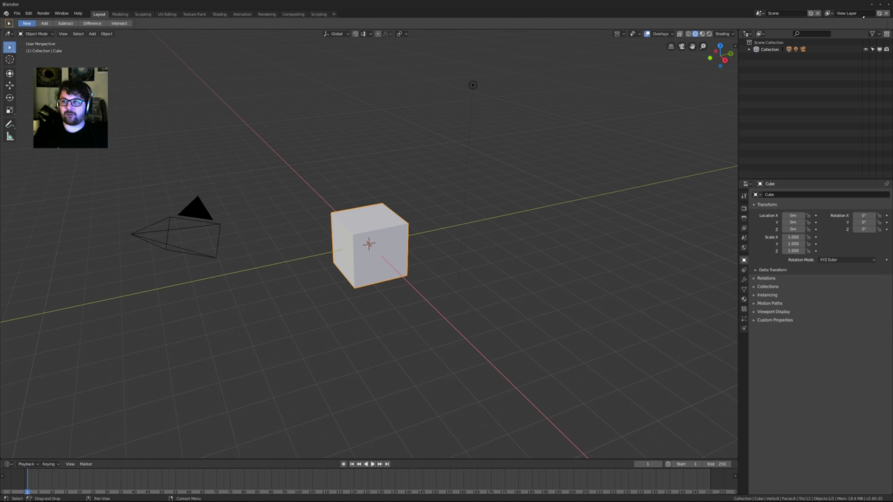
pyautogui.click(888, 4)
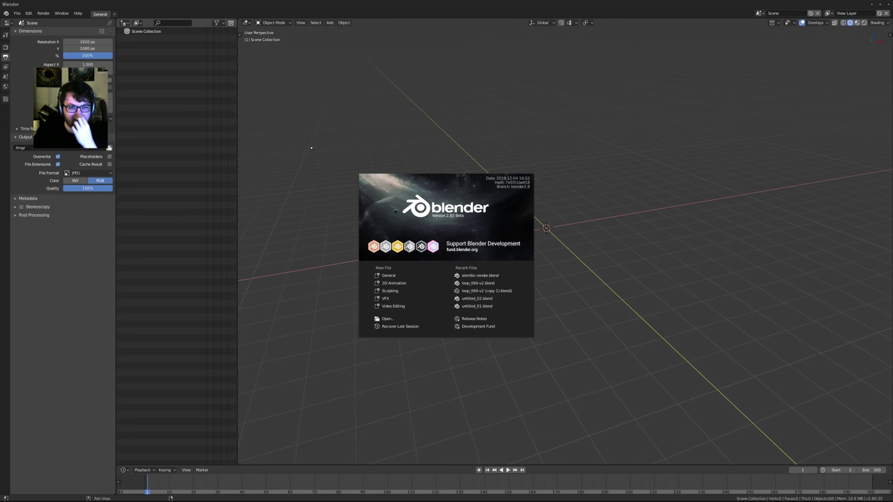
# Dismiss the splash screen and load the factory settings in the restarted session
pyautogui.click(17, 13)
pyautogui.click(17, 13)
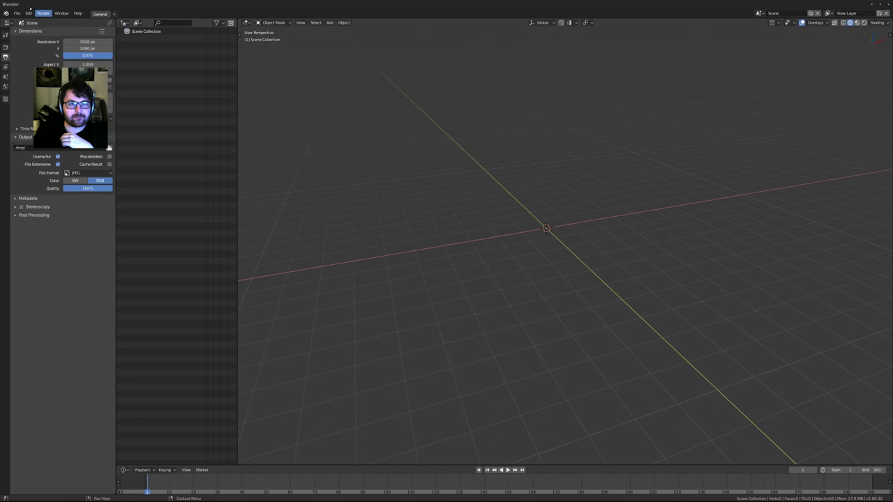
pyautogui.click(16, 13)
pyautogui.click(28, 98)
pyautogui.click(28, 98)
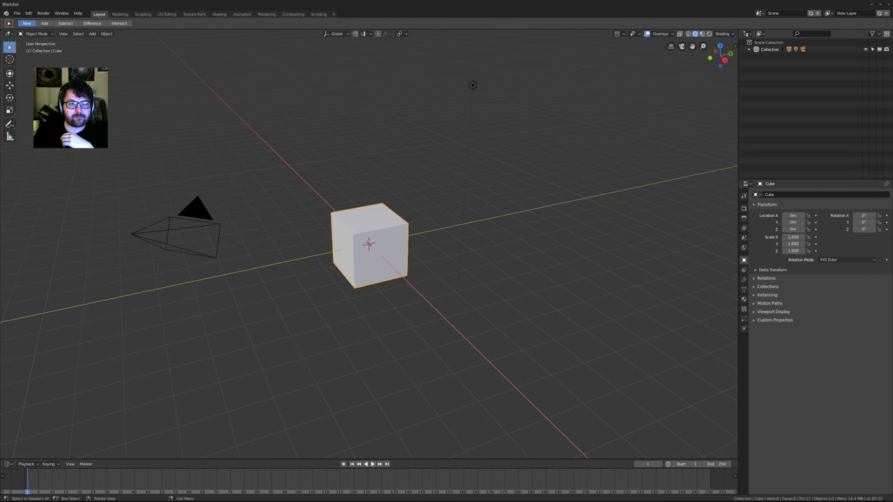
# Save the current factory scene and layout as the startup file
pyautogui.click(17, 13)
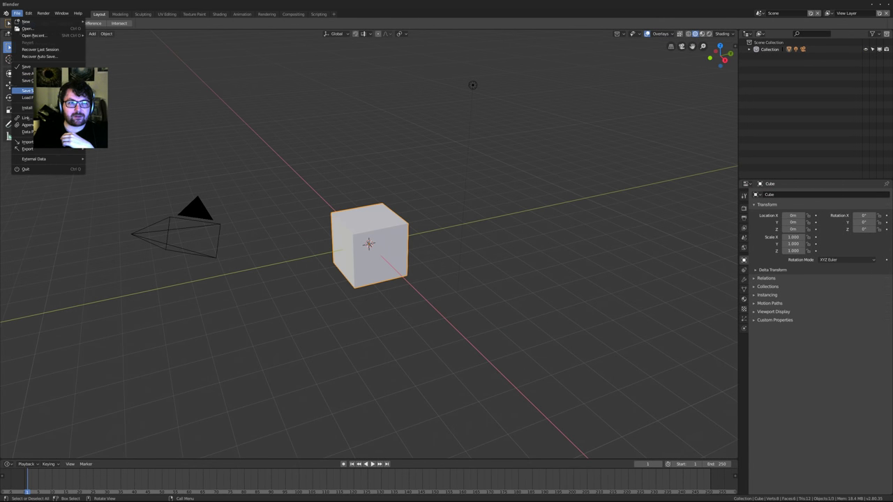
pyautogui.click(17, 13)
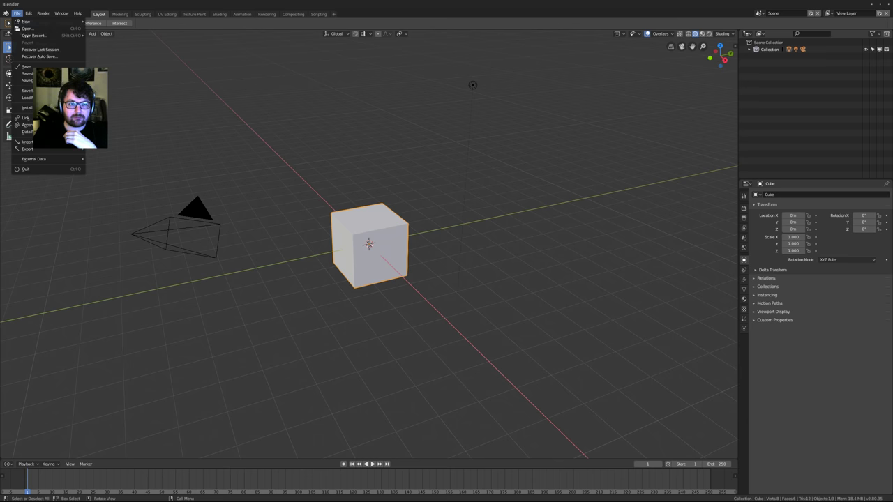
pyautogui.click(28, 91)
pyautogui.click(27, 91)
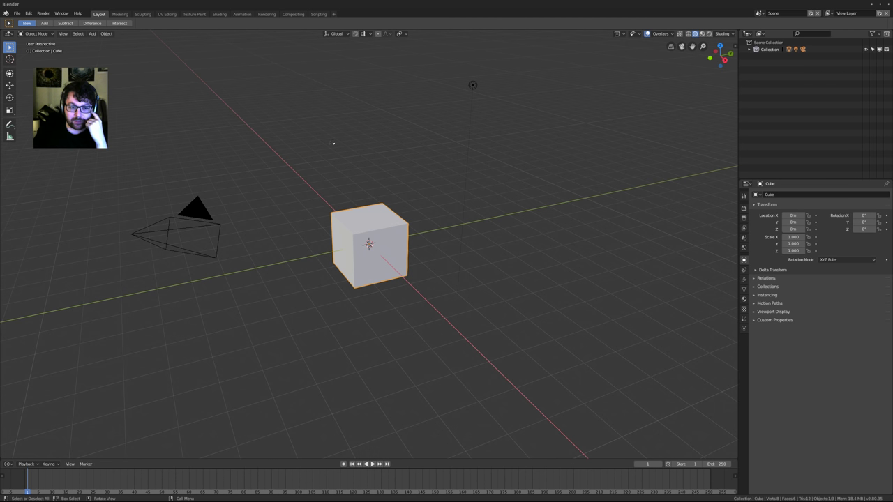
# Open the Interface section of the user preferences and orbit around the default cube
pyautogui.click(29, 13)
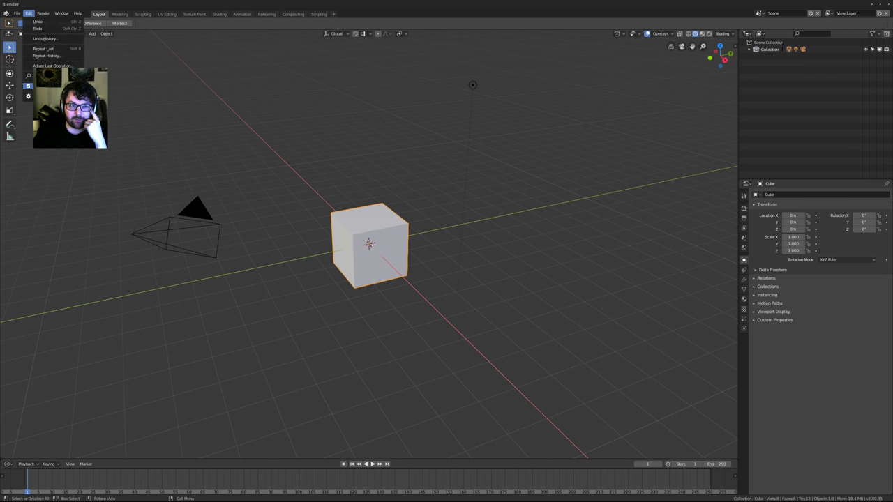
pyautogui.click(42, 97)
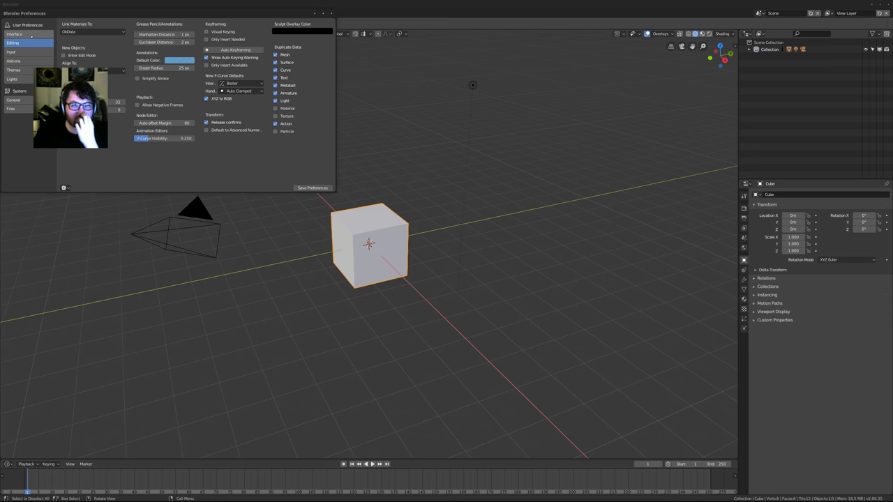
pyautogui.click(22, 34)
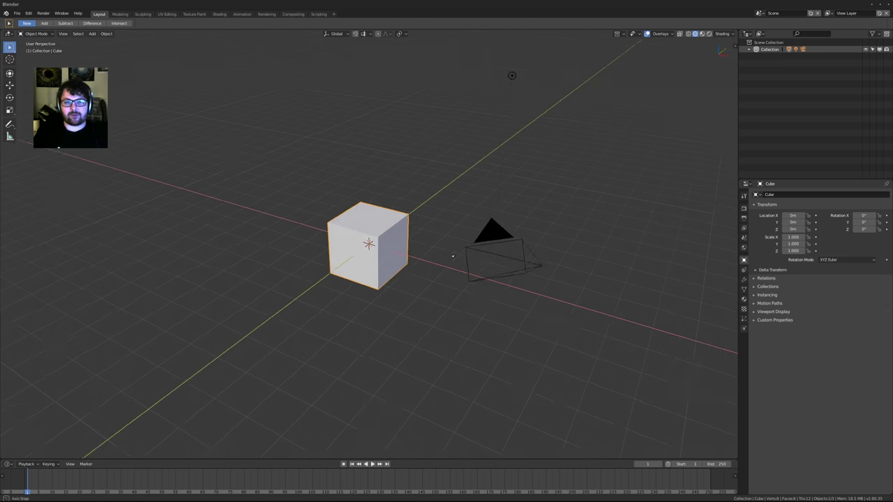
pyautogui.moveTo(489, 244); pyautogui.dragTo(393, 256, button='middle')
pyautogui.hotkey('alt', 'Tab')
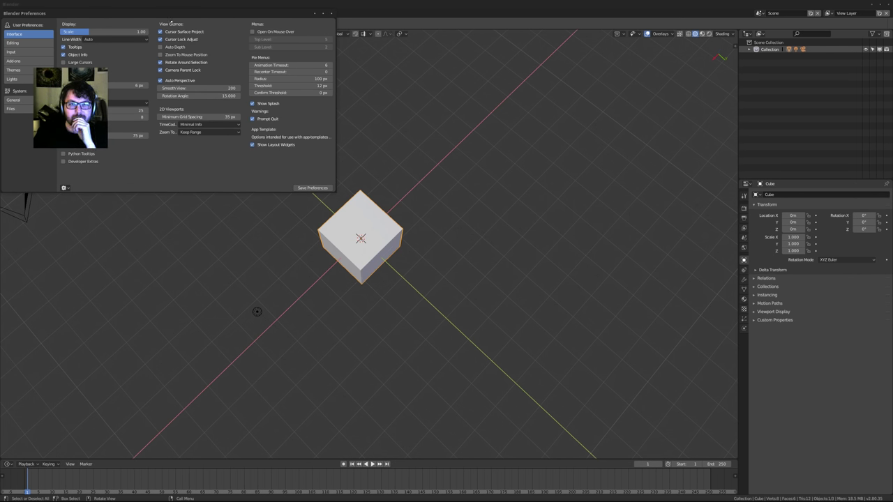
# Try a Smooth View value of 0 in the Interface preferences and set it back to 200
pyautogui.keyDown('alt'); pyautogui.moveTo(207, 120); pyautogui.dragTo(313, 180); pyautogui.keyUp('alt')
pyautogui.write('0')
pyautogui.press('Return')
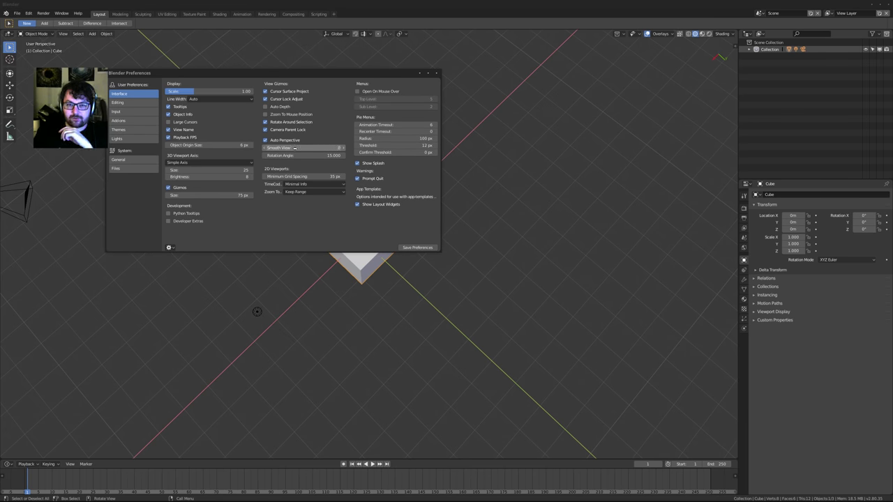
pyautogui.click(302, 148)
pyautogui.write('200')
pyautogui.press('Return')
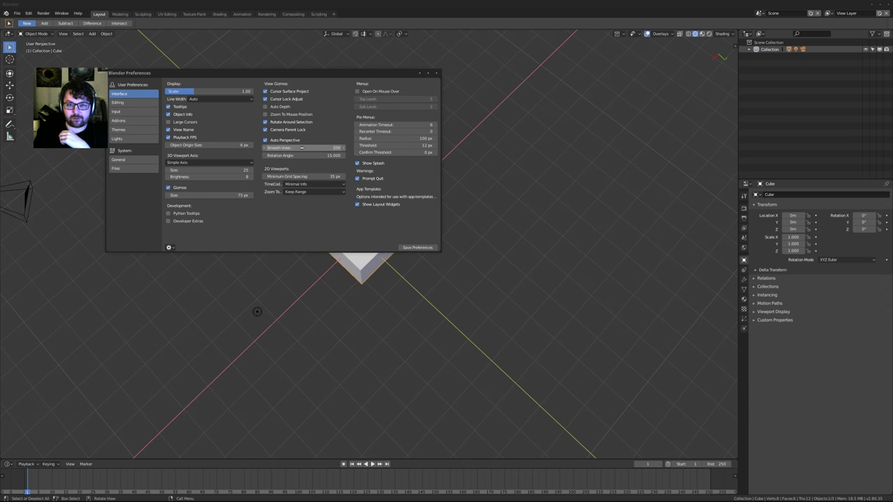
# Examine the animated view transitions by toggling the projection and switching the cube between front, right and top views
pyautogui.moveTo(299, 73); pyautogui.dragTo(0, 73)
pyautogui.moveTo(259, 205); pyautogui.dragTo(307, 208, button='middle')
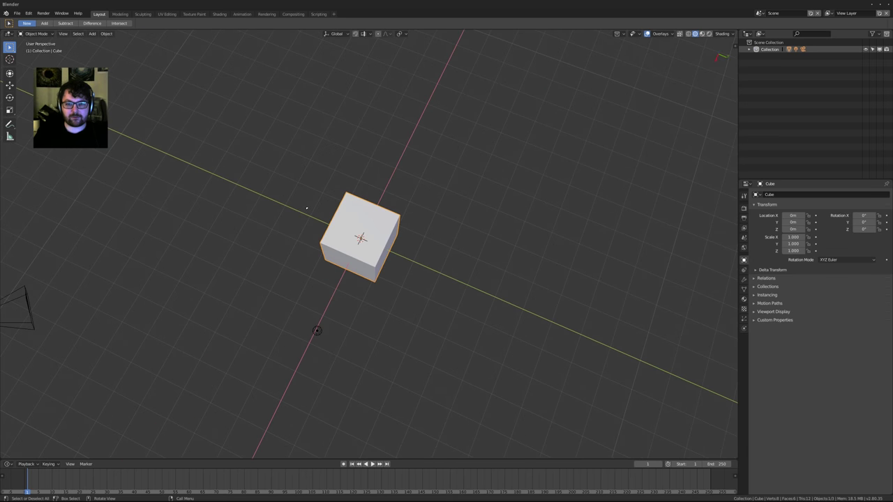
pyautogui.press('KP_5')
pyautogui.press('KP_1')
pyautogui.press('KP_3')
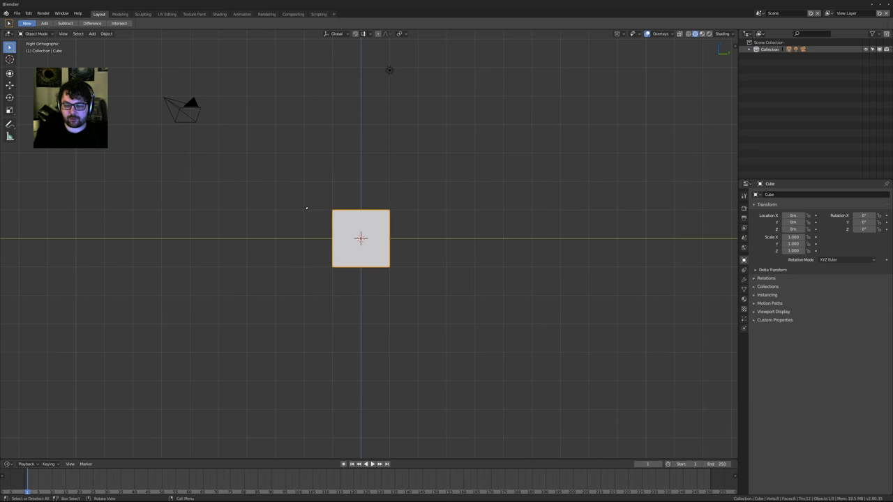
pyautogui.press('KP_7')
pyautogui.press('KP_1')
pyautogui.press('KP_3')
pyautogui.press('KP_7')
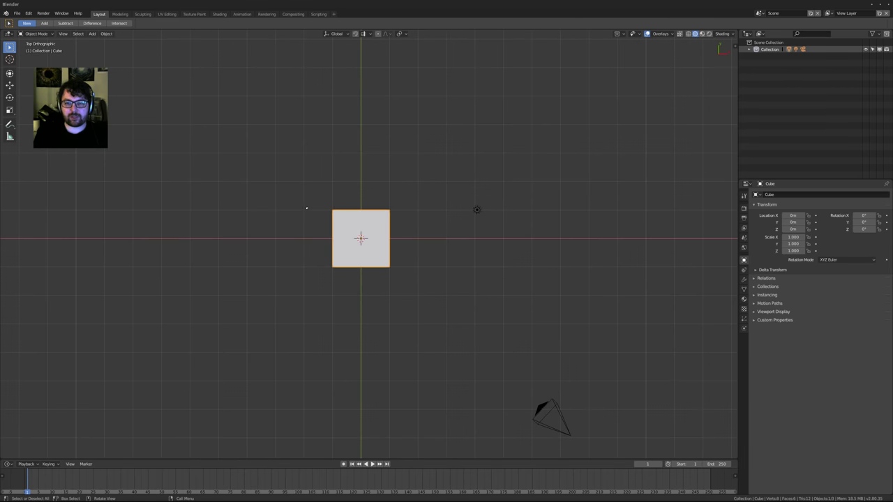
# Set Smooth View to 0 in the Interface preferences and move the preferences window out of the way
pyautogui.moveTo(0, 62); pyautogui.dragTo(299, 63)
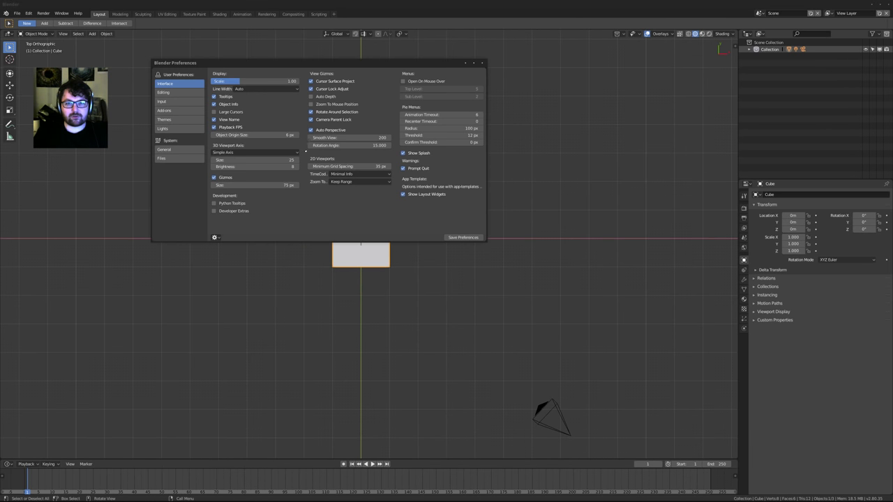
pyautogui.moveTo(349, 138); pyautogui.dragTo(309, 137)
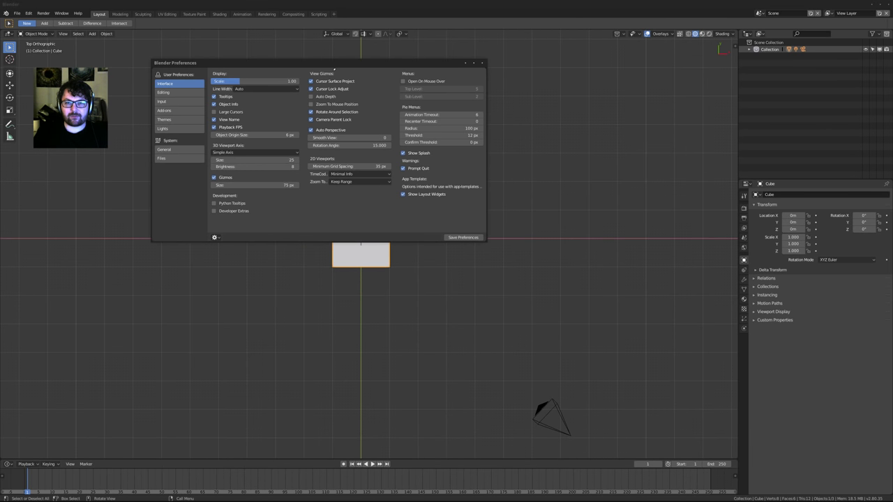
pyautogui.moveTo(343, 64); pyautogui.dragTo(0, 64)
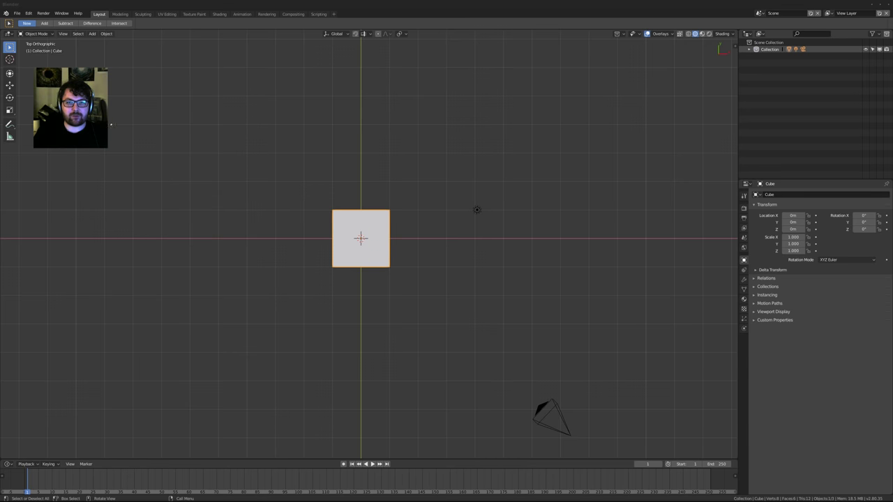
# Bring the preferences window back into view and set the interface display Scale to 1.2
pyautogui.moveTo(393, 163); pyautogui.dragTo(341, 274, button='middle')
pyautogui.press('KP_1')
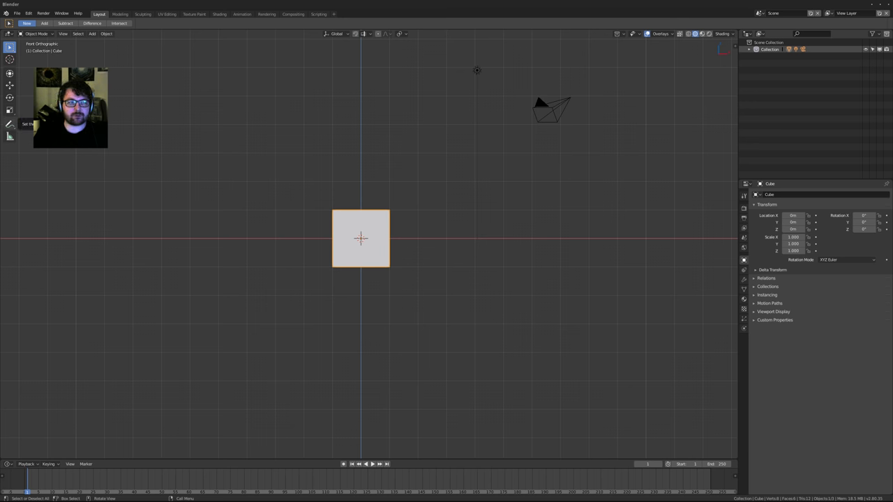
pyautogui.moveTo(0, 81); pyautogui.dragTo(209, 105)
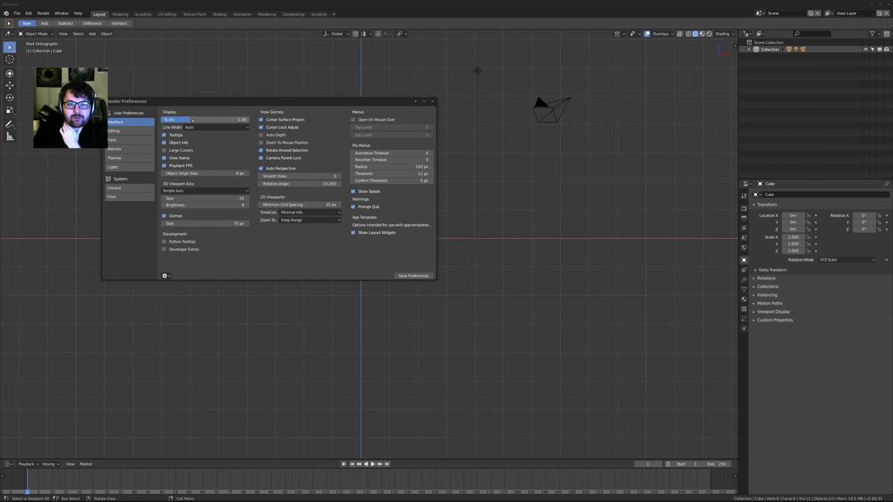
pyautogui.click(204, 120)
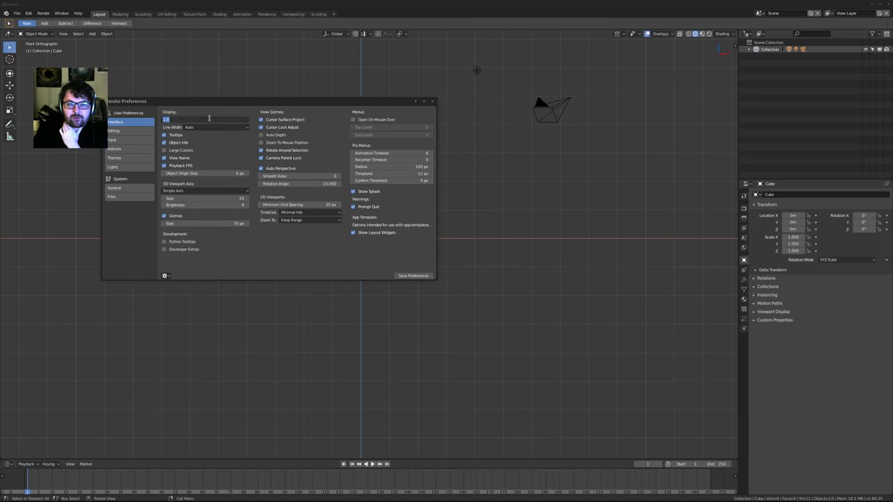
pyautogui.write('1.2')
pyautogui.press('Return')
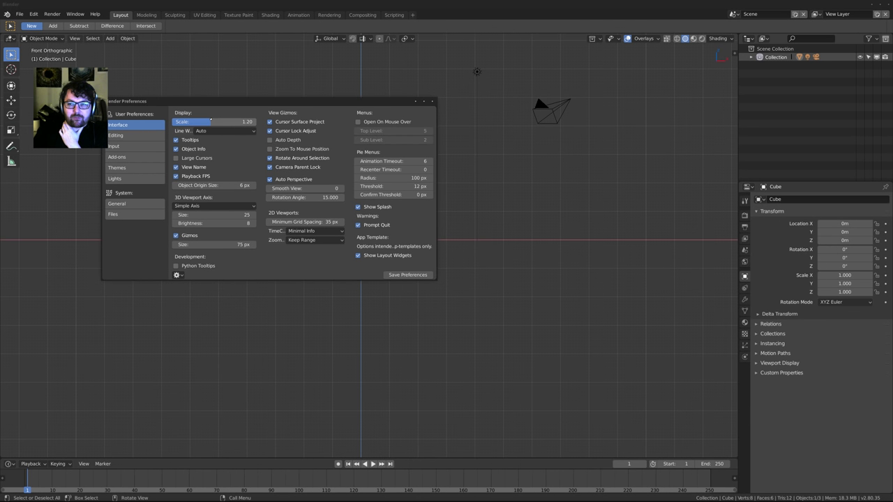
# Set the Undo Steps to 256 in the Editing preferences, and enable Allow Negative Frames after enlarging the window
pyautogui.click(130, 136)
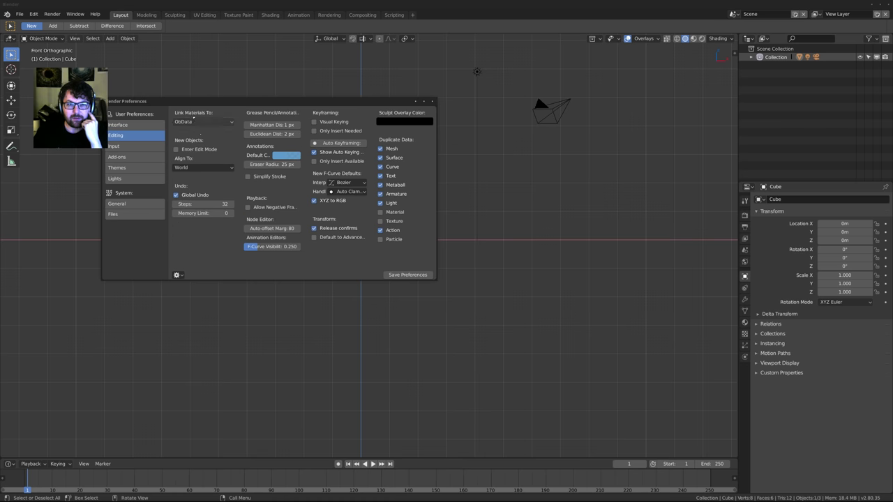
pyautogui.moveTo(204, 209); pyautogui.dragTo(251, 210)
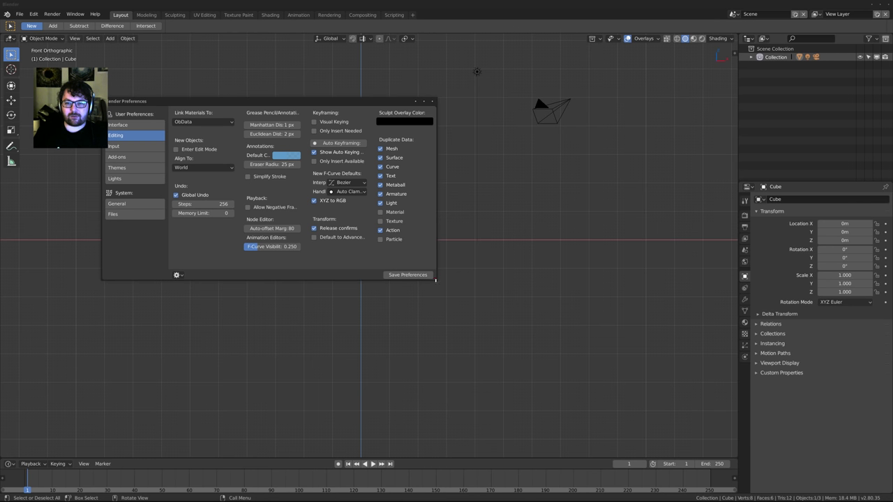
pyautogui.moveTo(436, 280); pyautogui.dragTo(574, 335)
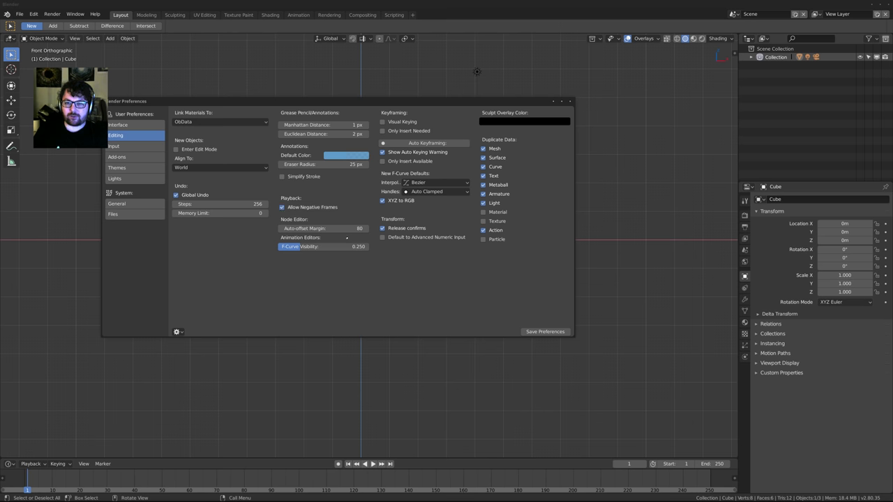
# Examine timeline playback by briefly playing the animation and scrubbing the current frame to 83
pyautogui.click(14, 481)
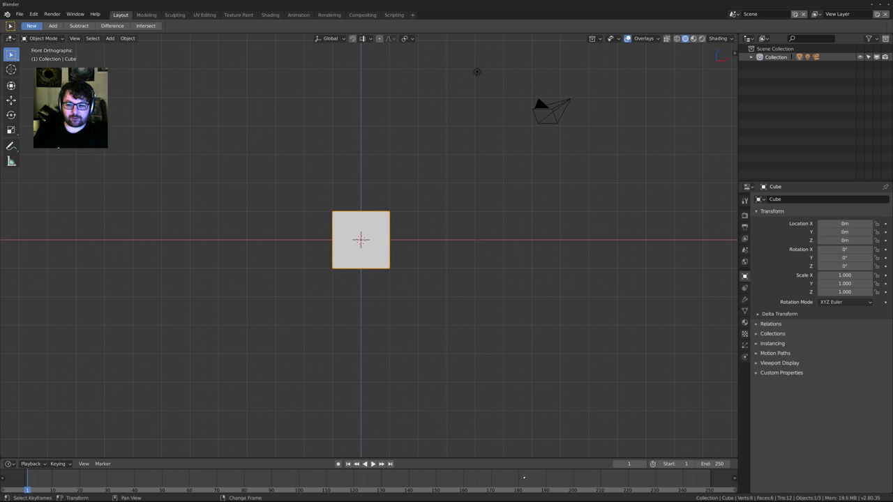
pyautogui.click(373, 464)
pyautogui.click(373, 464)
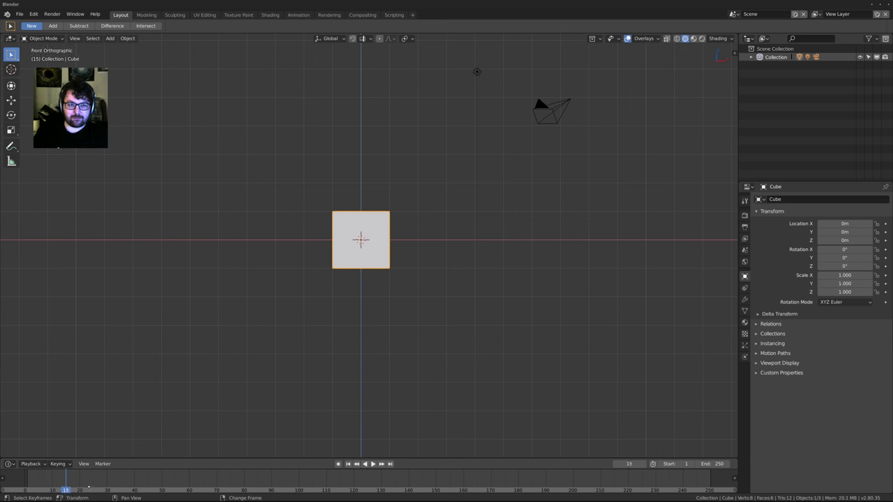
pyautogui.hotkey('ctrl', 'alt', 'u')
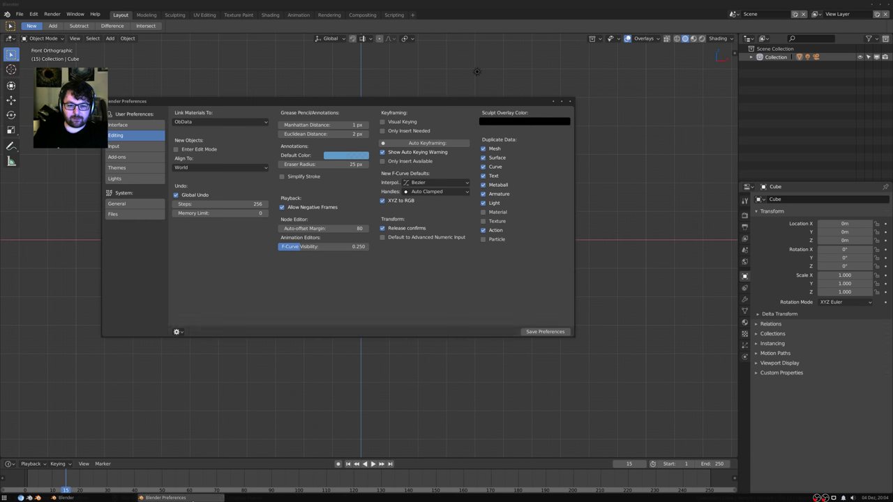
pyautogui.moveTo(164, 481); pyautogui.dragTo(253, 480)
# Set the default F-Curve interpolation to Linear in the Editing preferences
pyautogui.click(180, 498)
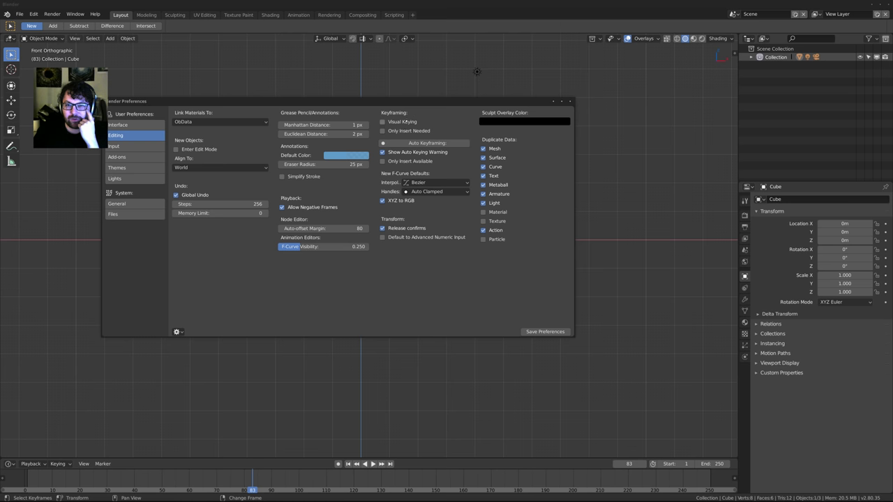
pyautogui.click(426, 182)
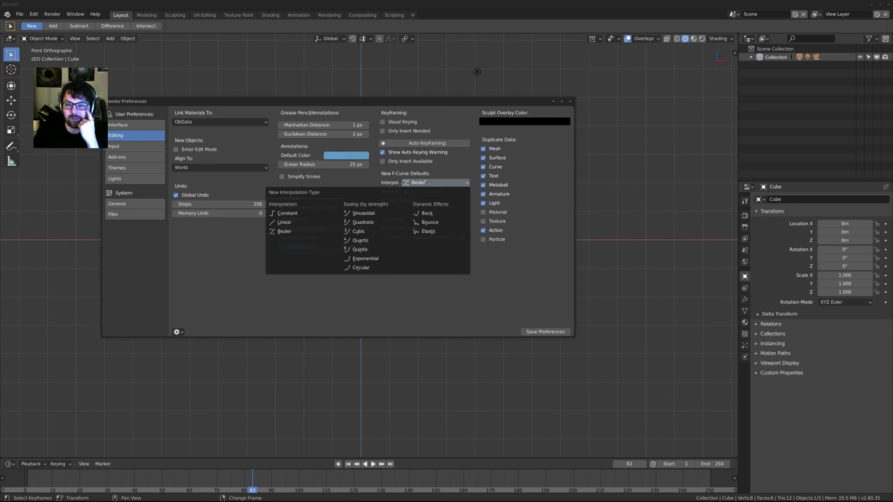
pyautogui.click(284, 222)
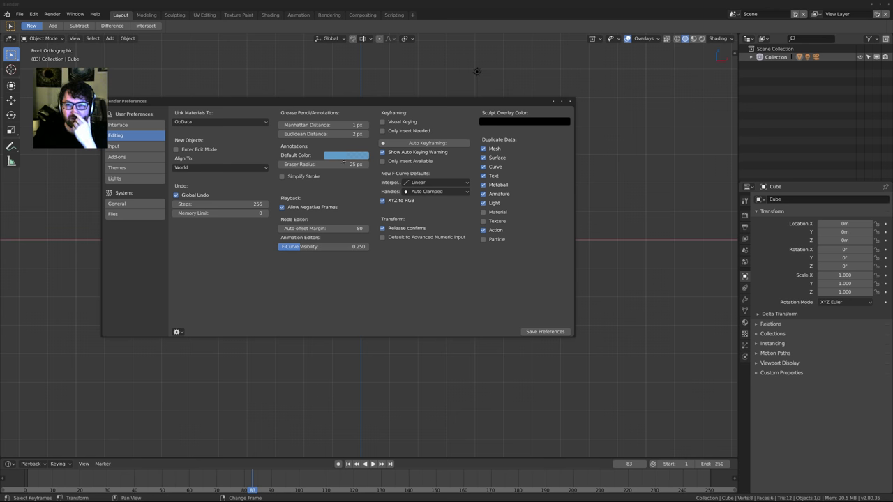
# Set Select With to Right and Spacebar Action to Search in the Input preferences
pyautogui.click(122, 146)
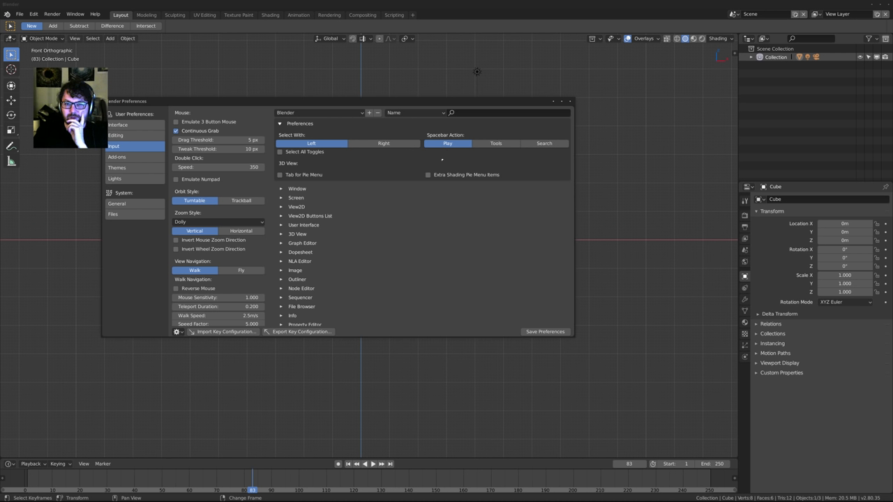
pyautogui.click(383, 143)
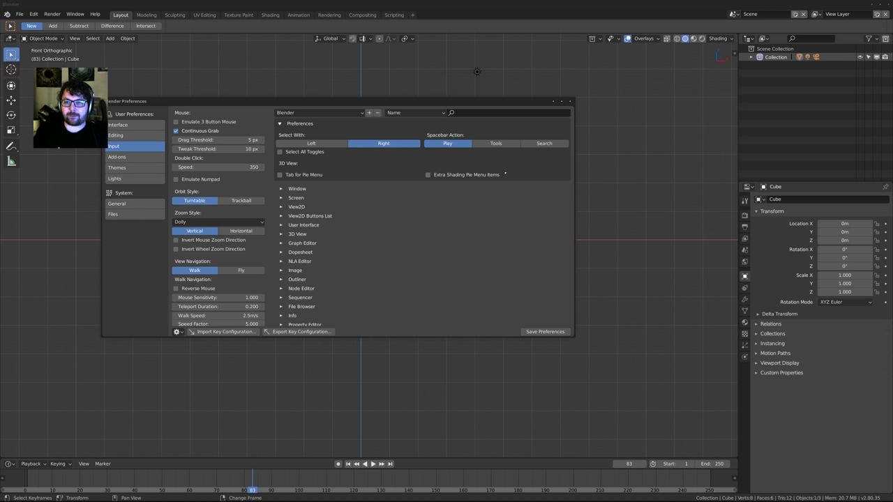
pyautogui.click(546, 144)
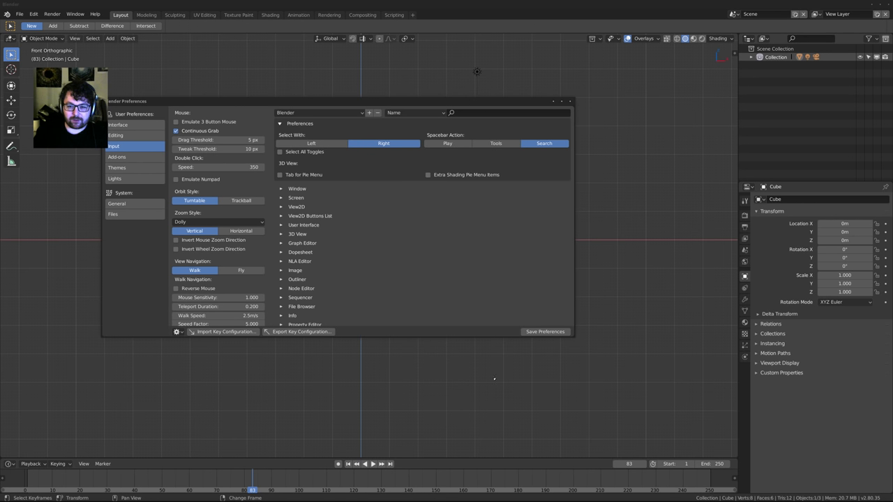
# Try the Play option for Spacebar Action and test the spacebar shortcuts in the 3D viewport
pyautogui.click(453, 144)
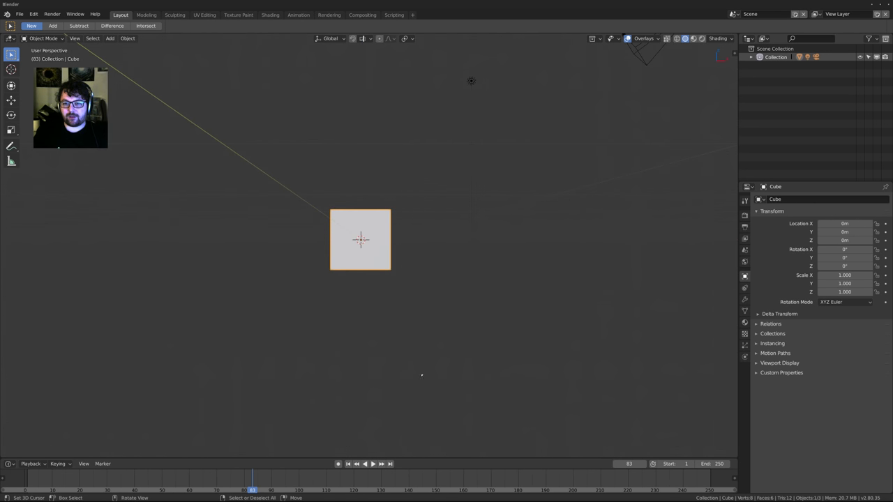
pyautogui.hotkey('shift', 'space')
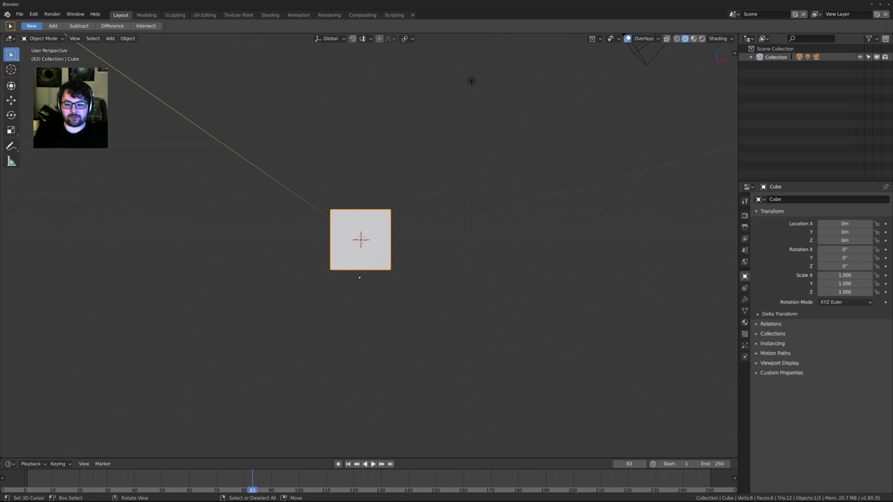
pyautogui.hotkey('alt', 'Tab')
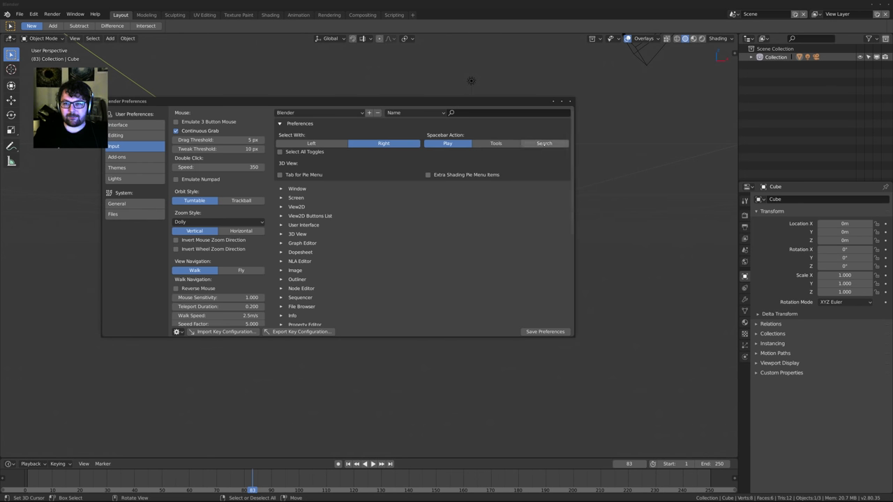
# Set the Spacebar Action to Search and test the playback and search shortcuts in the 3D viewport
pyautogui.click(544, 143)
pyautogui.hotkey('alt', 'Tab')
pyautogui.hotkey('shift', 'space')
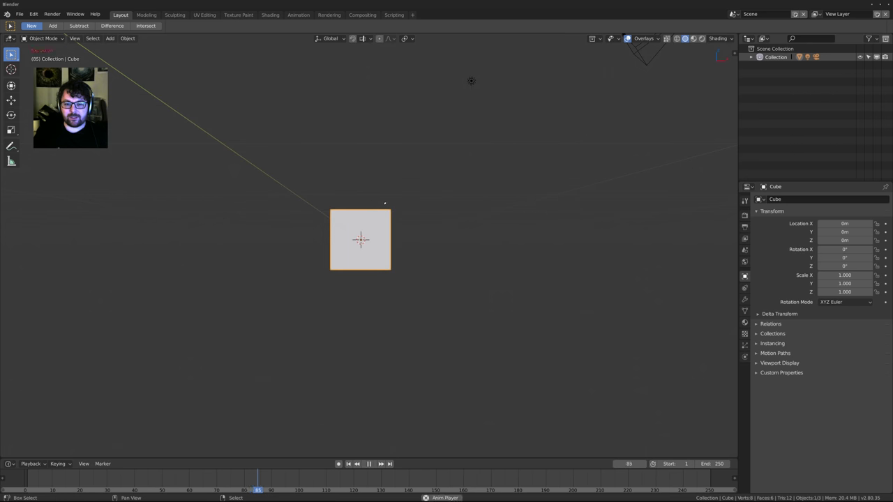
pyautogui.hotkey('shift', 'space')
pyautogui.press('KP_7')
pyautogui.press('space')
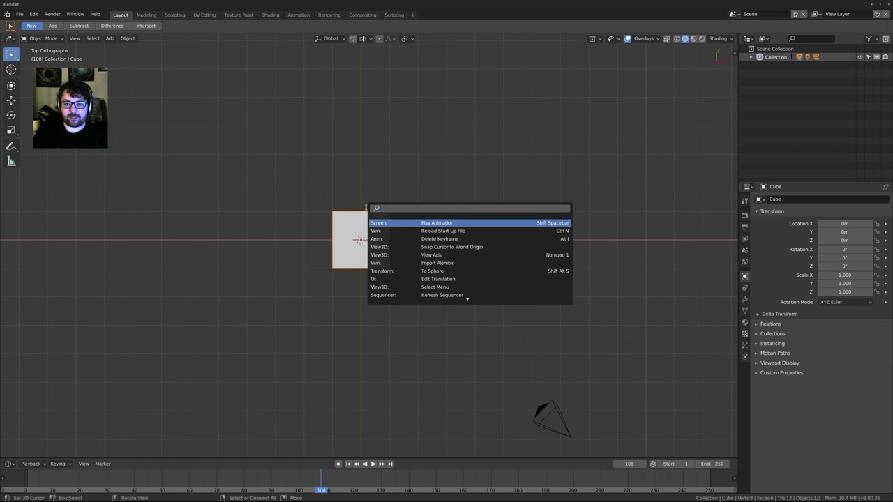
pyautogui.click(313, 179)
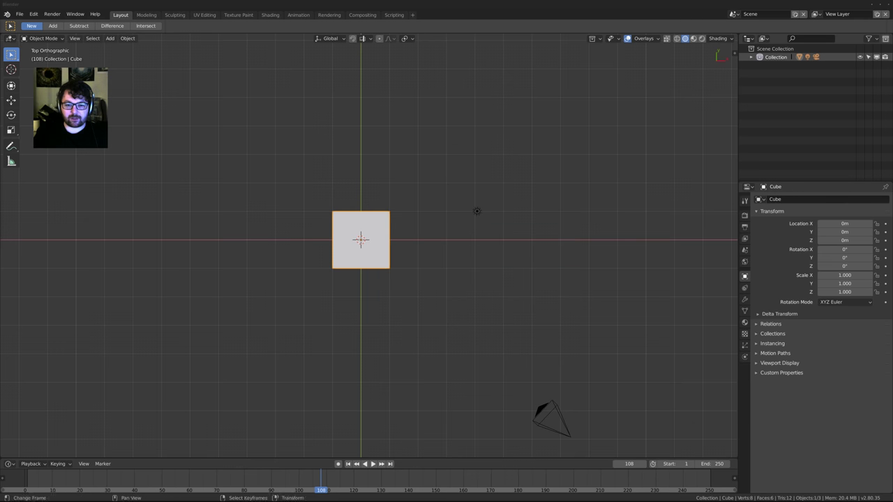
# In the 3D View (Global) keymap preferences, assign Pan View to Middle Mouse and Rotate View to Alt Middle Mouse
pyautogui.click(33, 14)
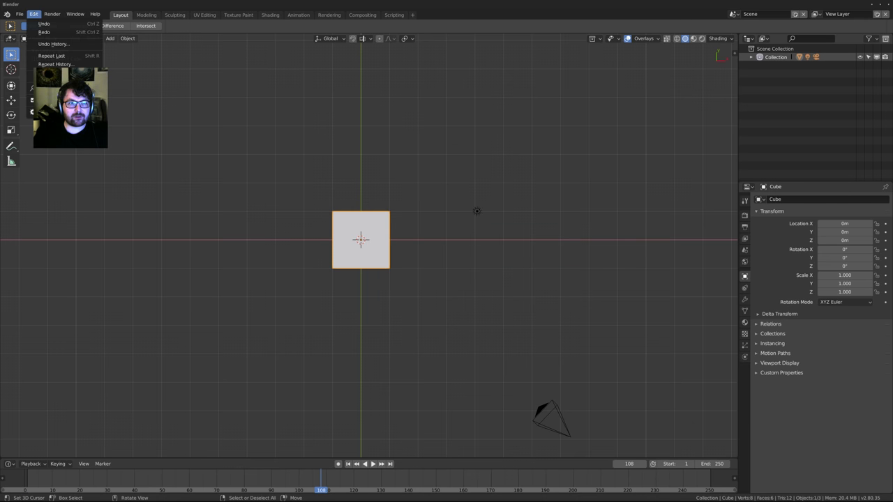
pyautogui.click(30, 112)
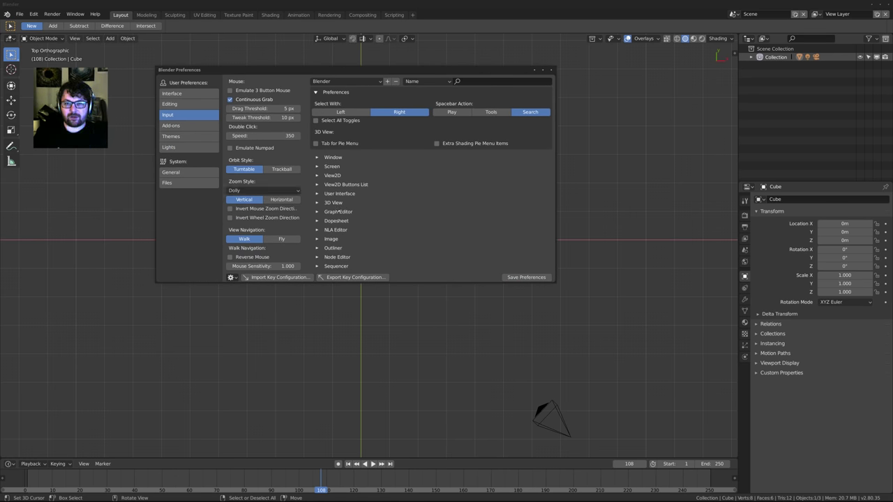
pyautogui.click(318, 203)
pyautogui.click(325, 212)
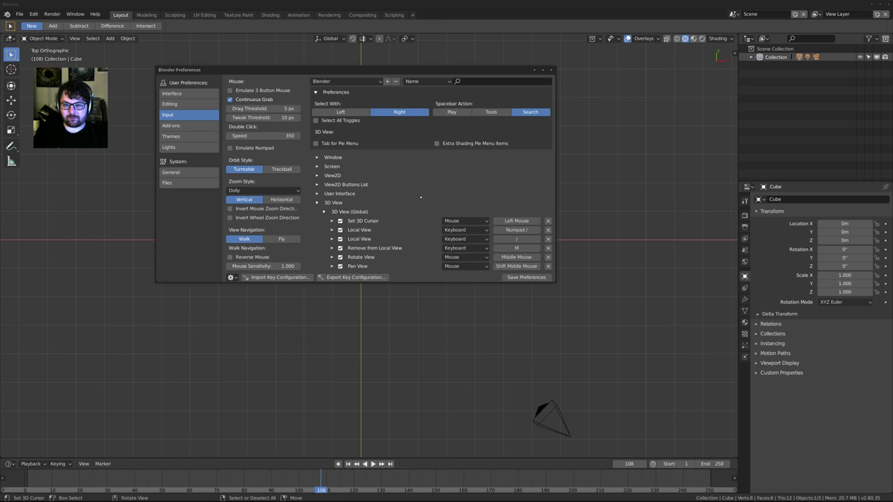
pyautogui.scroll(-3, 421, 198)
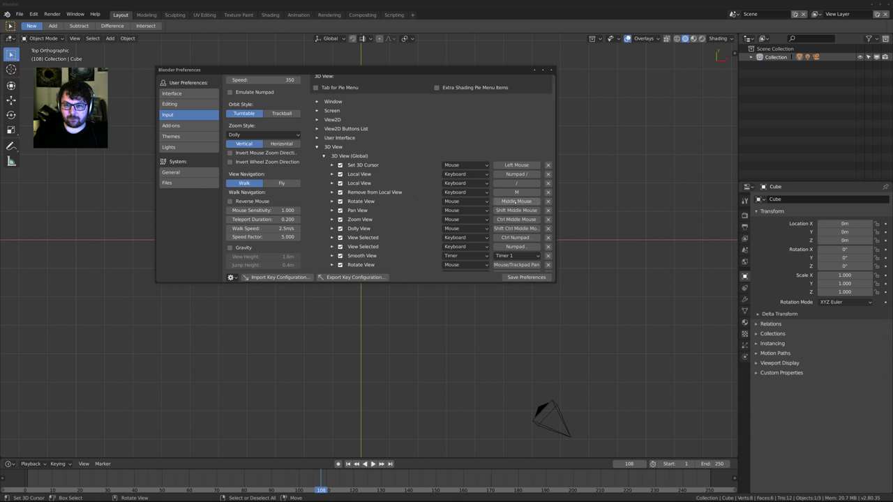
pyautogui.click(517, 210)
pyautogui.middleClick(516, 210)
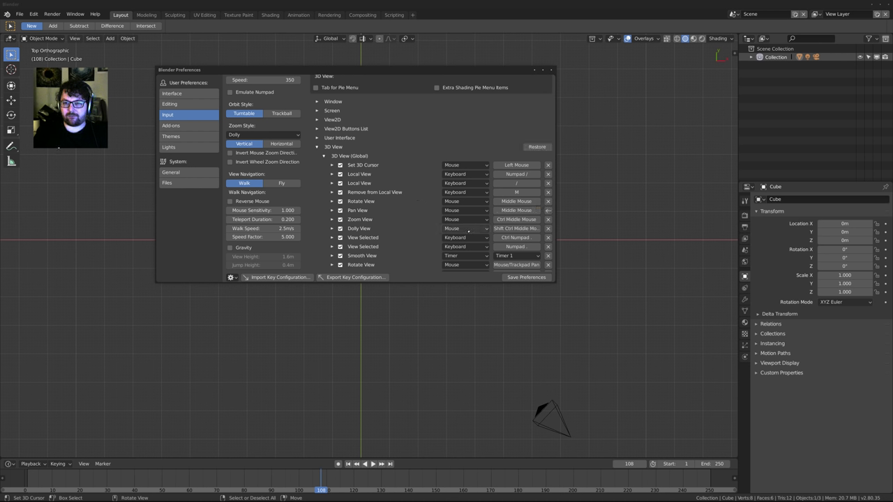
pyautogui.click(515, 201)
pyautogui.keyDown('alt'); pyautogui.middleClick(515, 201); pyautogui.keyUp('alt')
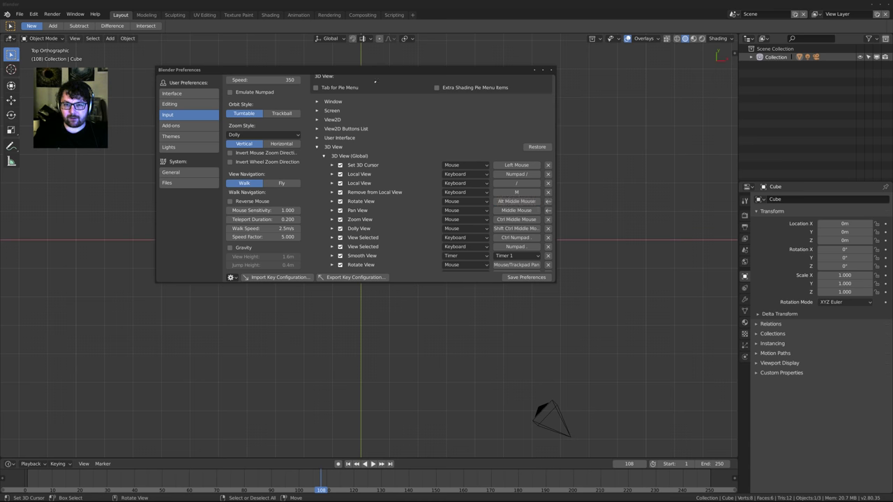
# Move the preferences window aside and test the reassigned panning and orbiting controls in the 3D viewport
pyautogui.moveTo(405, 71); pyautogui.dragTo(0, 71)
pyautogui.moveTo(402, 233); pyautogui.dragTo(375, 290, button='middle')
pyautogui.keyDown('alt'); pyautogui.moveTo(539, 449); pyautogui.dragTo(533, 93, button='middle'); pyautogui.keyUp('alt')
pyautogui.keyDown('alt'); pyautogui.moveTo(436, 283); pyautogui.dragTo(374, 206, button='middle'); pyautogui.keyUp('alt')
pyautogui.moveTo(435, 196); pyautogui.dragTo(402, 230, button='middle')
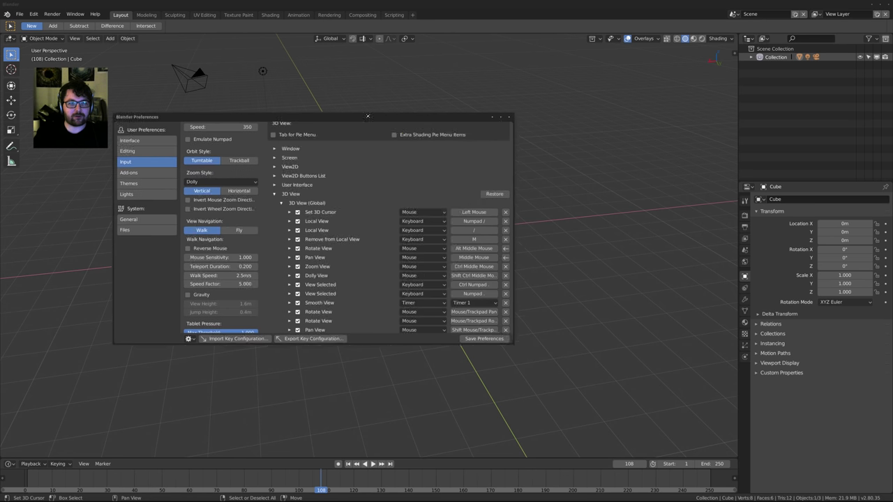
# Find and enable the Node Wrangler and Export Pointcache Format(.pc2) add-ons in the Add-ons preferences
pyautogui.moveTo(368, 117); pyautogui.dragTo(380, 123)
pyautogui.scroll(2, 378, 129)
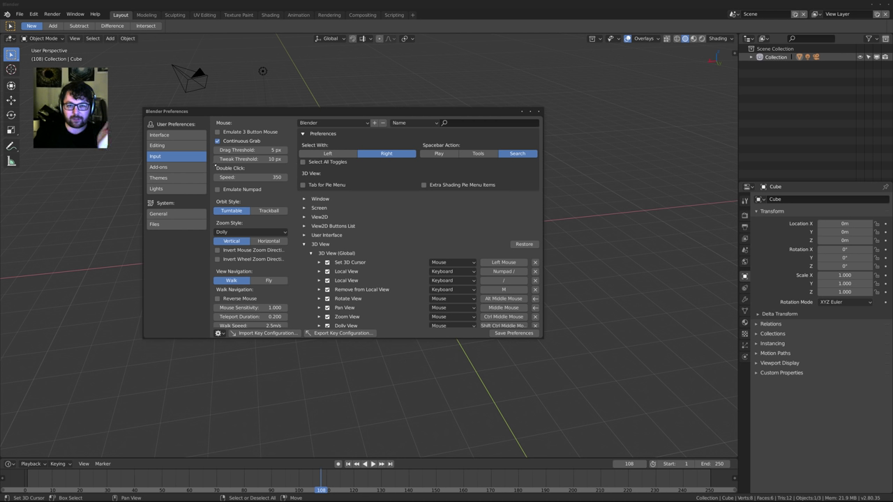
pyautogui.click(158, 166)
pyautogui.click(238, 123)
pyautogui.write('n')
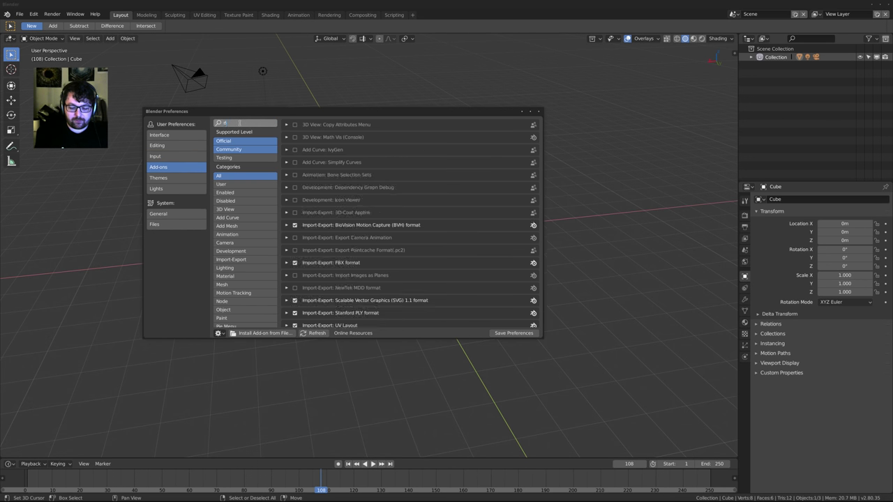
pyautogui.write('ode')
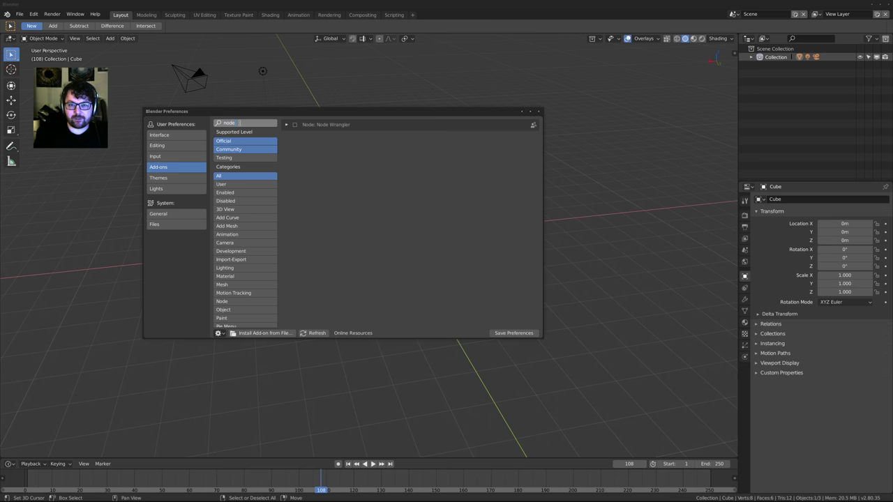
pyautogui.click(295, 124)
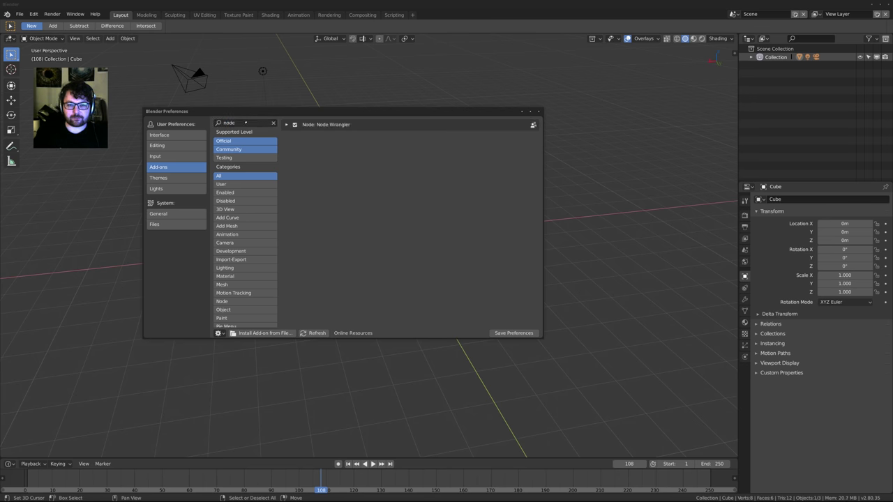
pyautogui.write('pc')
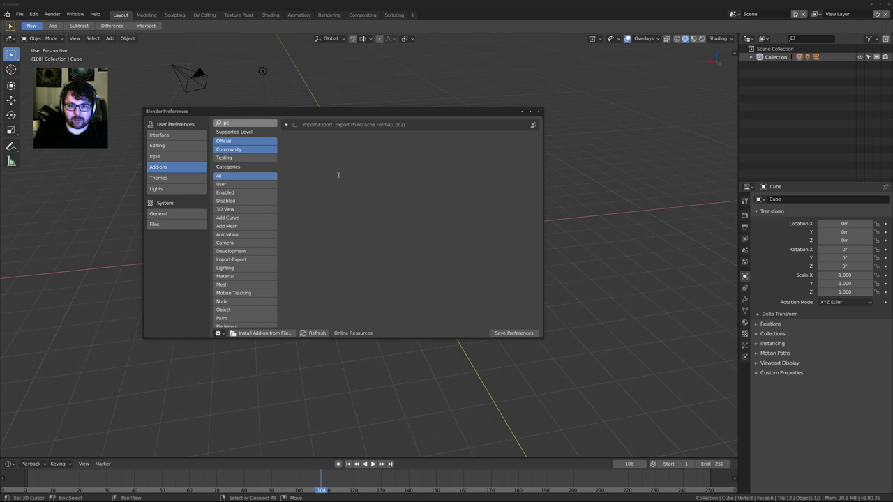
pyautogui.click(294, 125)
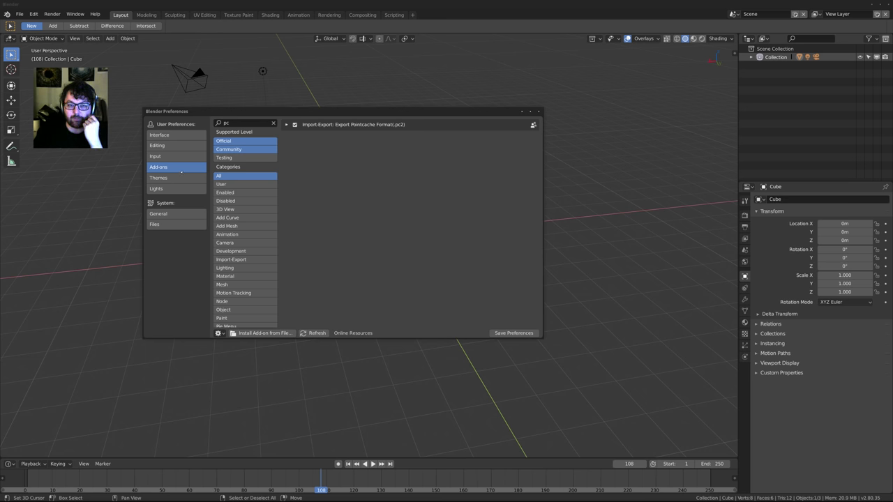
# Review the theme presets and the studio light settings in the preferences
pyautogui.click(158, 178)
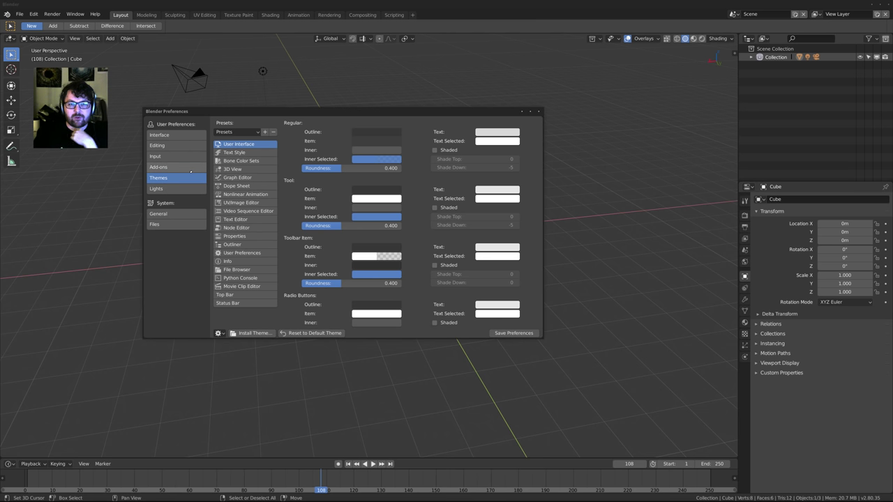
pyautogui.click(237, 132)
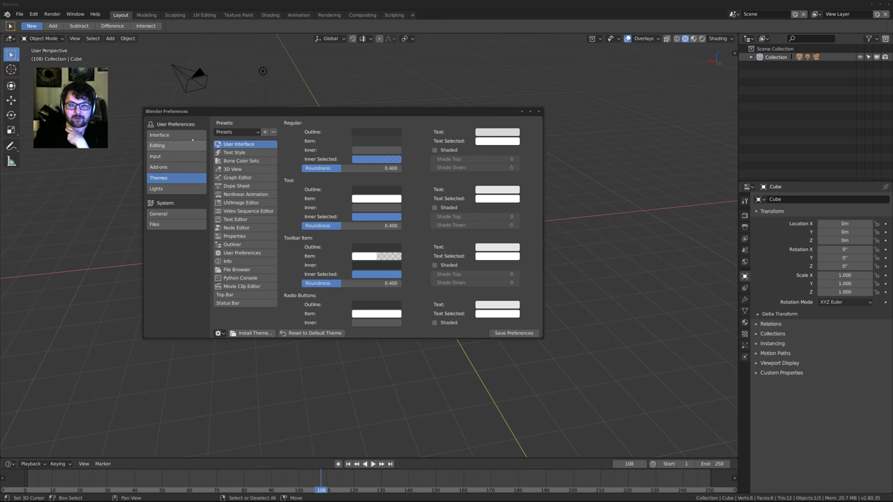
pyautogui.click(167, 190)
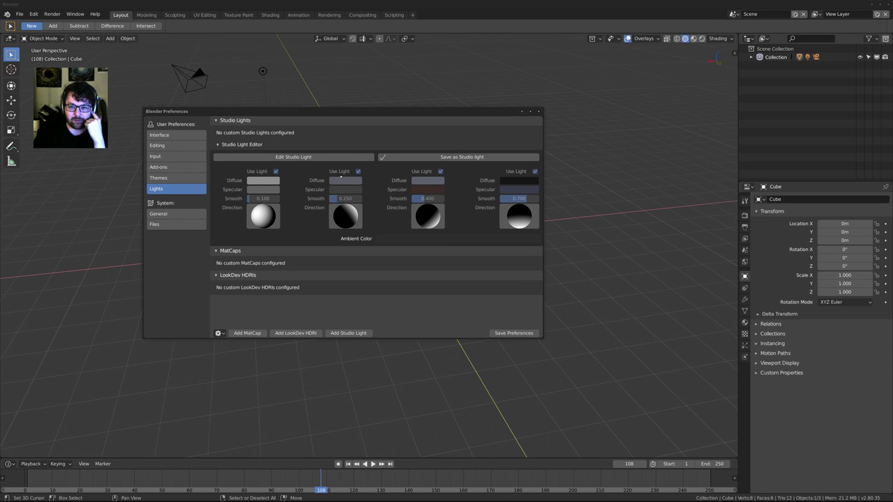
# In the system's General preferences, set Selection to OpenGL Occlusion Queries, enable OpenGL Depth Picking and set Viewport Quality to 0
pyautogui.click(175, 214)
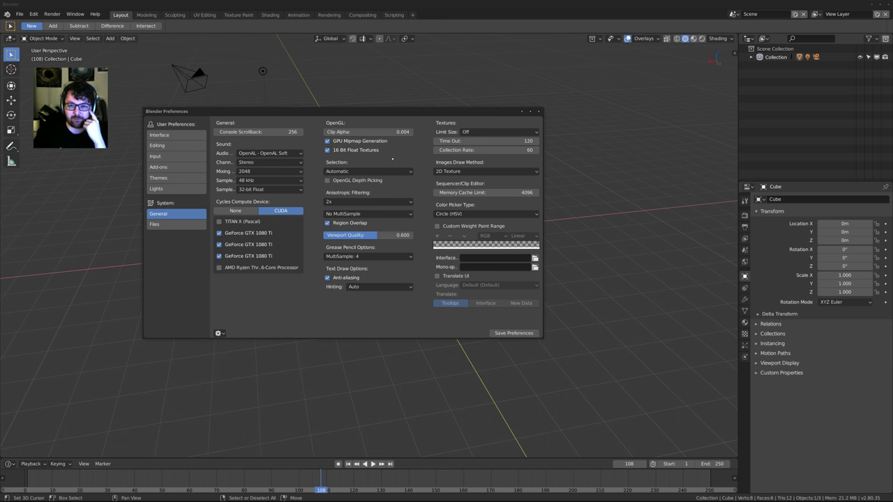
pyautogui.click(372, 172)
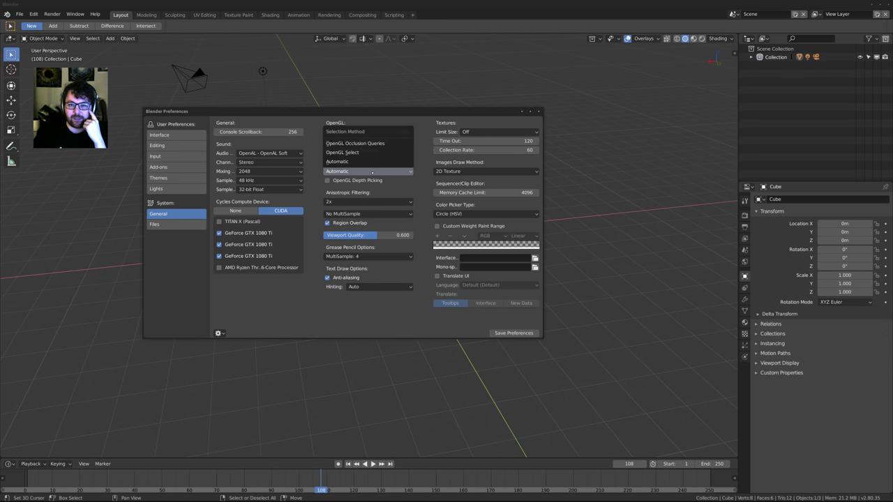
pyautogui.click(396, 144)
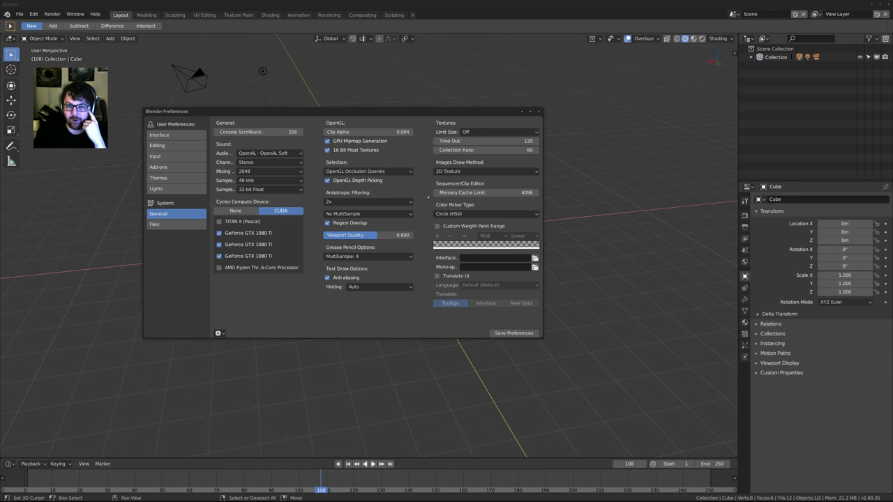
pyautogui.click(383, 171)
pyautogui.click(382, 171)
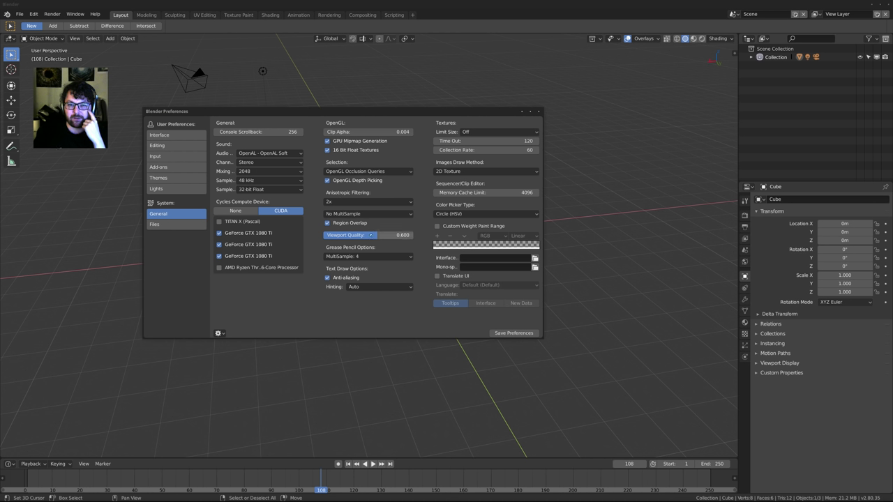
pyautogui.moveTo(367, 235); pyautogui.dragTo(323, 235)
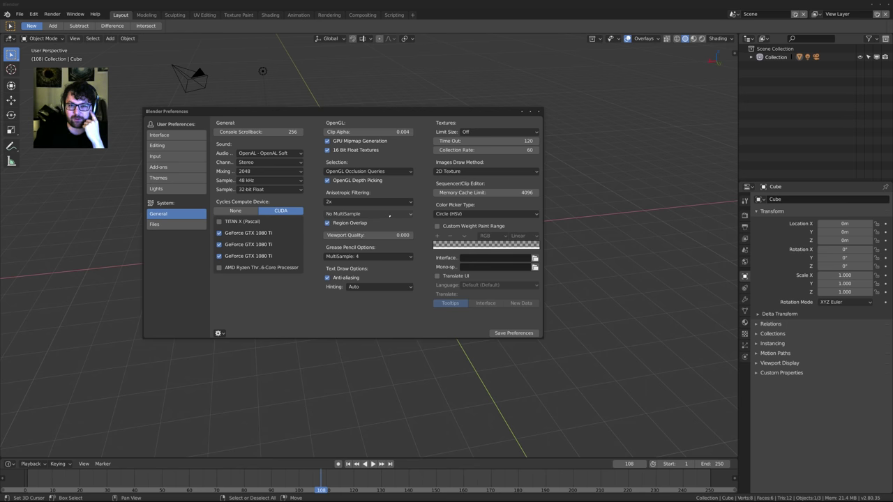
# Set the texture Limit Size to 2048 and the Images Draw Method to GLSL
pyautogui.click(464, 132)
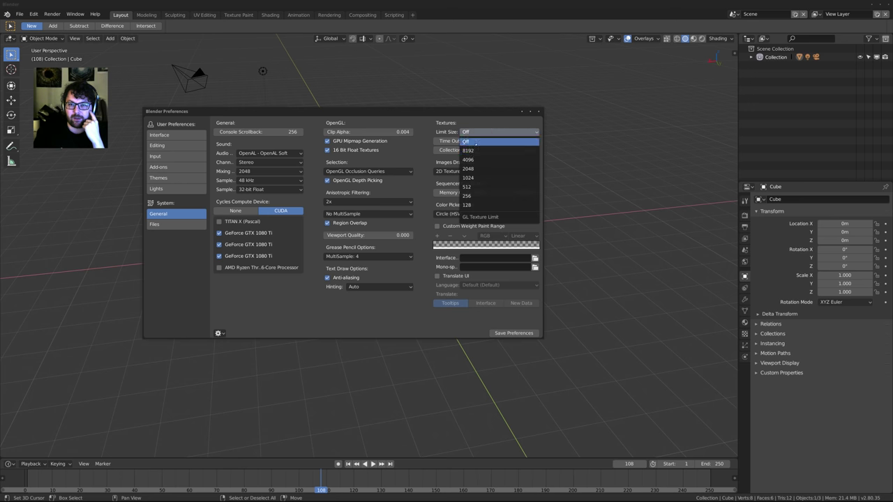
pyautogui.click(477, 169)
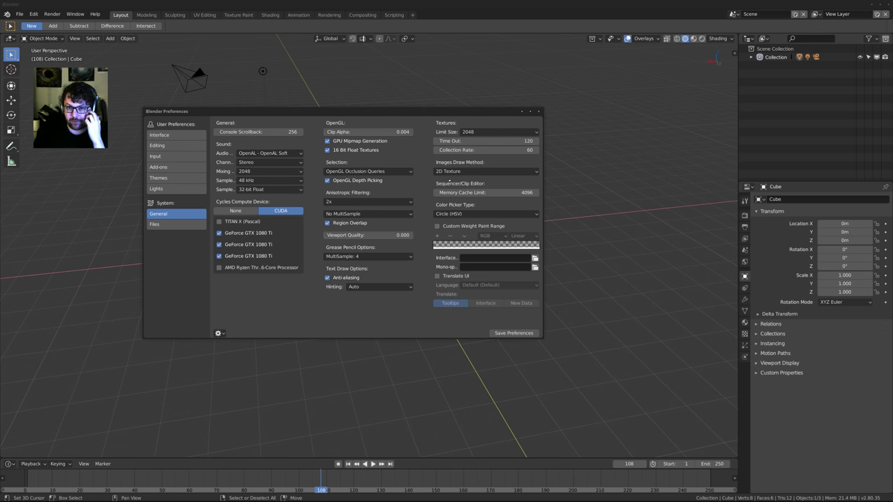
pyautogui.click(450, 171)
pyautogui.click(461, 157)
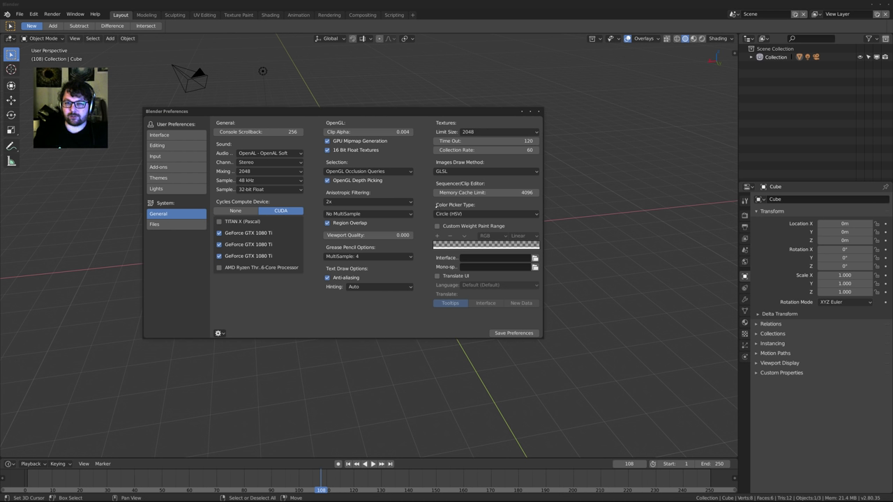
# Set the Sequencer/Clip Editor Memory Cache Limit to 1024*48 and close the preferences window
pyautogui.click(480, 191)
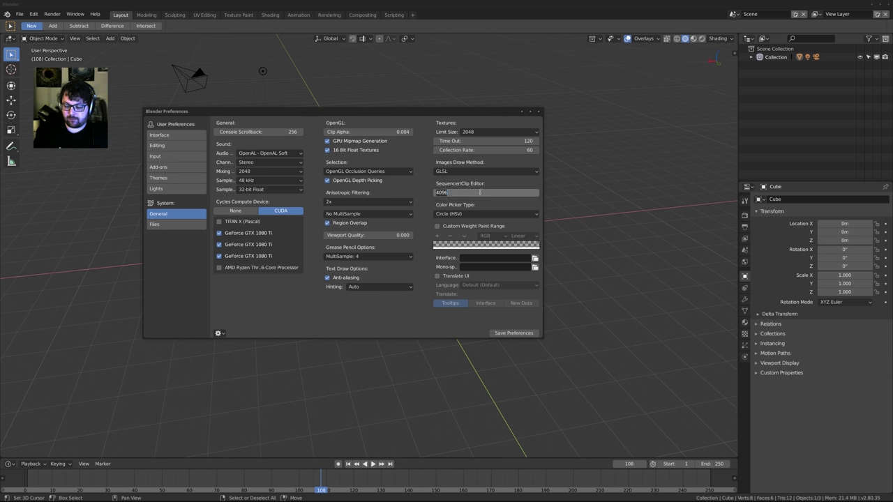
pyautogui.write('1024')
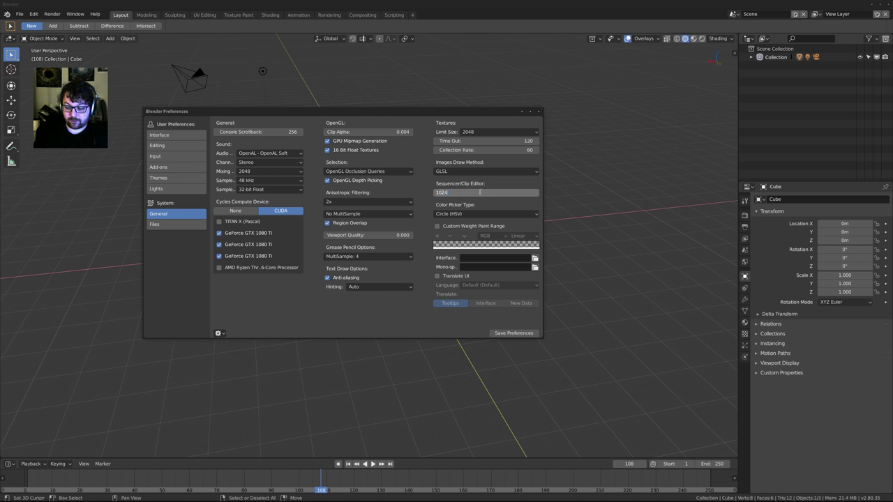
pyautogui.write('*48')
pyautogui.press('Return')
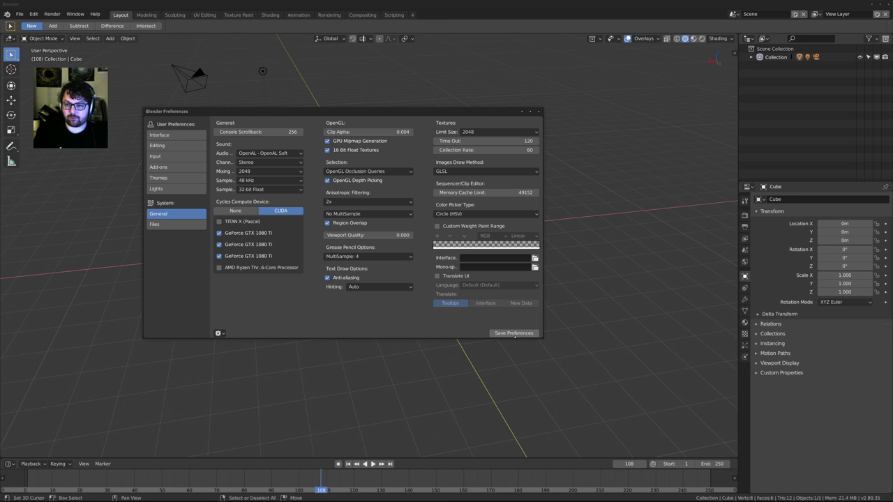
pyautogui.click(538, 112)
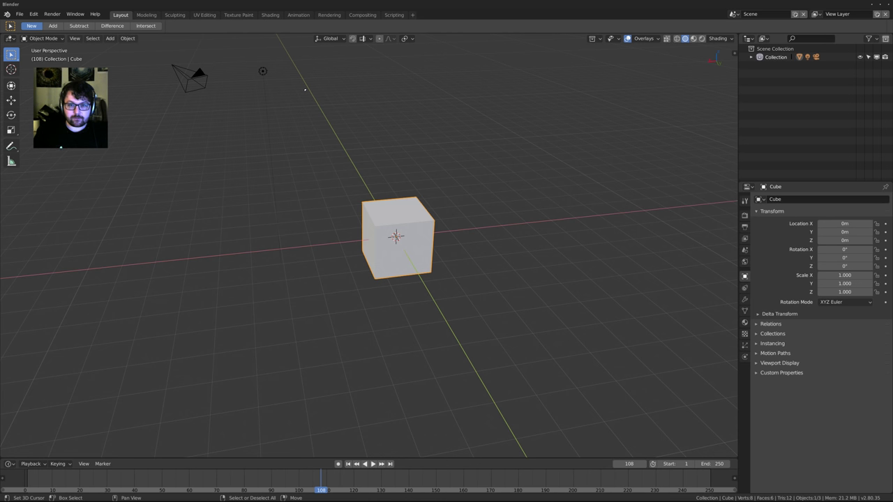
# Show the 3D viewport's sidebar and hide its toolbar
pyautogui.press('n')
pyautogui.moveTo(305, 89); pyautogui.dragTo(335, 196, button='middle')
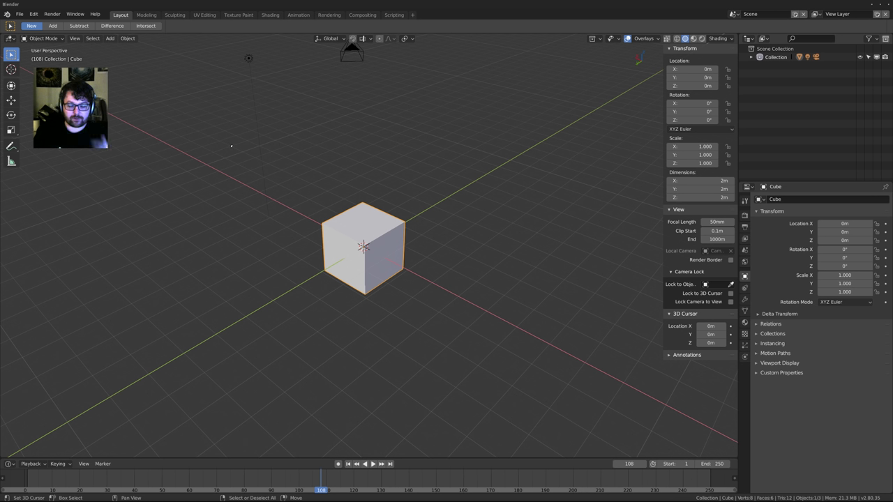
pyautogui.press('t')
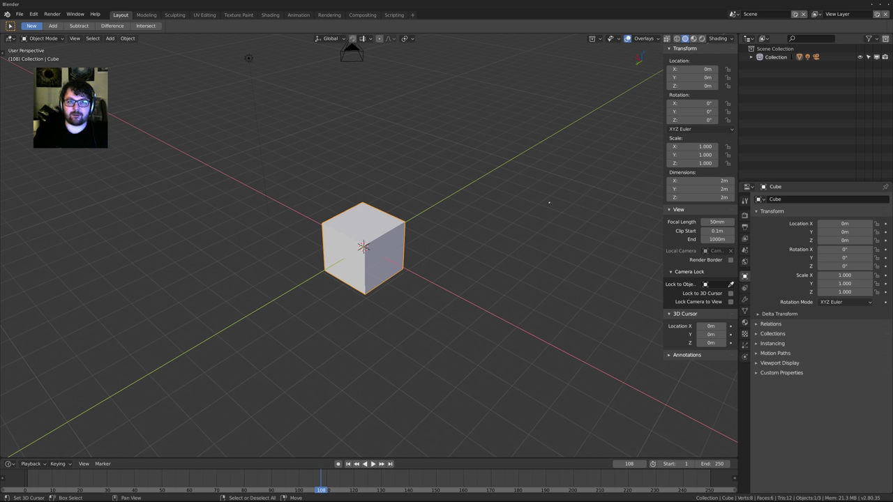
pyautogui.moveTo(348, 195); pyautogui.dragTo(385, 216, button='middle')
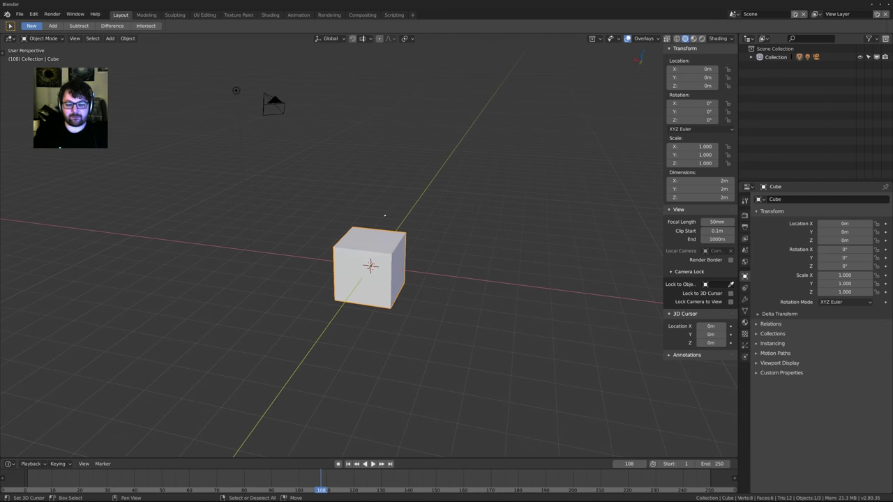
# Select all objects and display the active tool settings in the Properties editor
pyautogui.press('a')
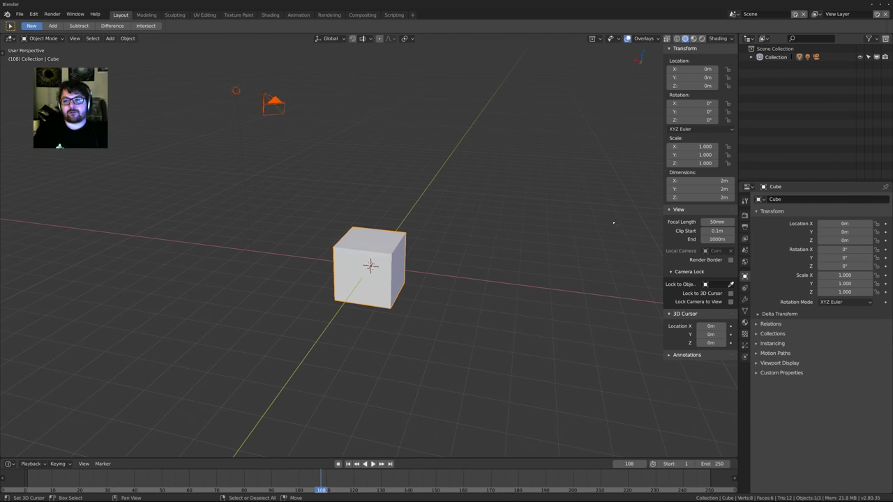
pyautogui.click(744, 200)
pyautogui.moveTo(459, 235); pyautogui.dragTo(365, 240, button='middle')
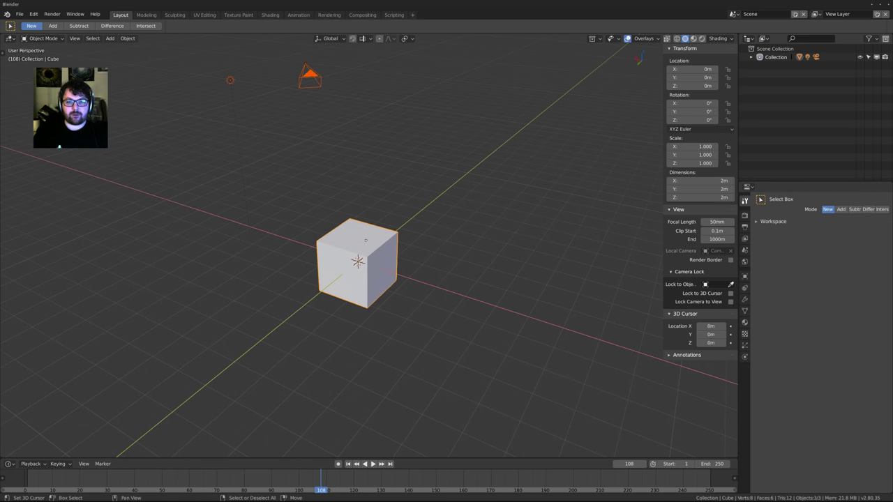
# Move the cube freely by about -1.6 m in X, -2.35 m in Y and 2.05 m in Z, and expand the Move operation's settings
pyautogui.click(365, 240)
pyautogui.press('g')
pyautogui.click(432, 198)
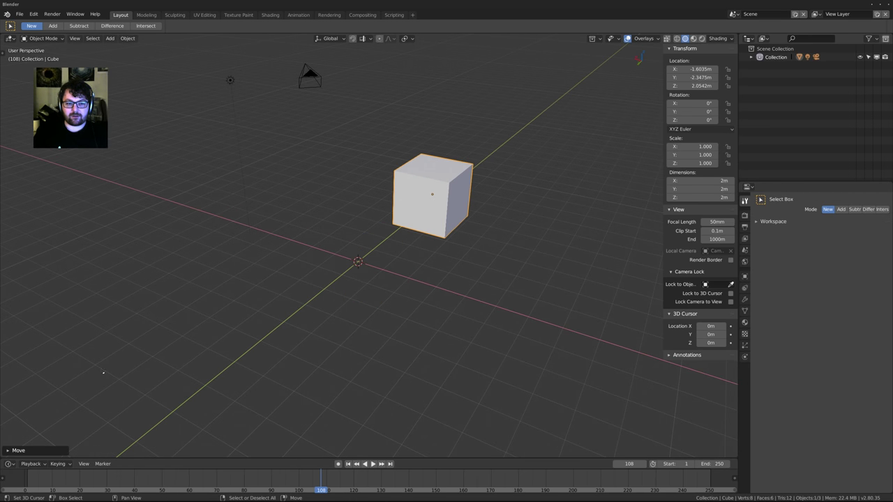
pyautogui.click(11, 450)
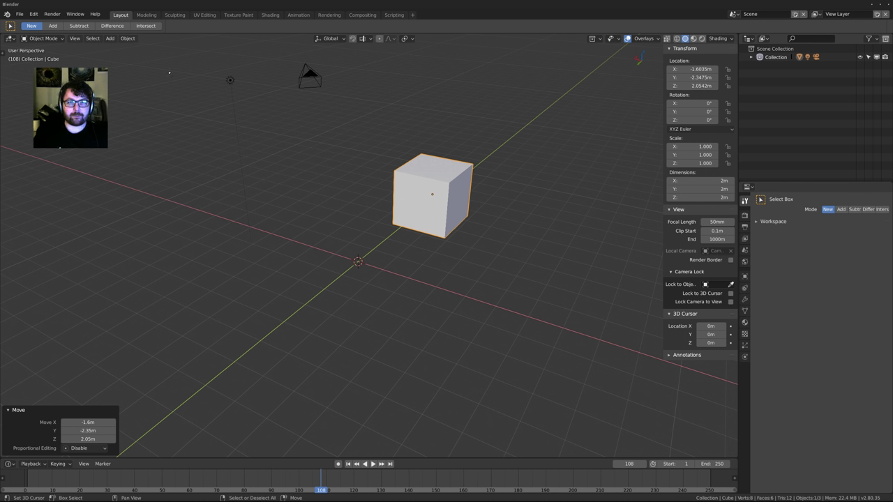
pyautogui.keyDown('shift'); pyautogui.moveTo(381, 201); pyautogui.dragTo(336, 204, button='middle'); pyautogui.keyUp('shift')
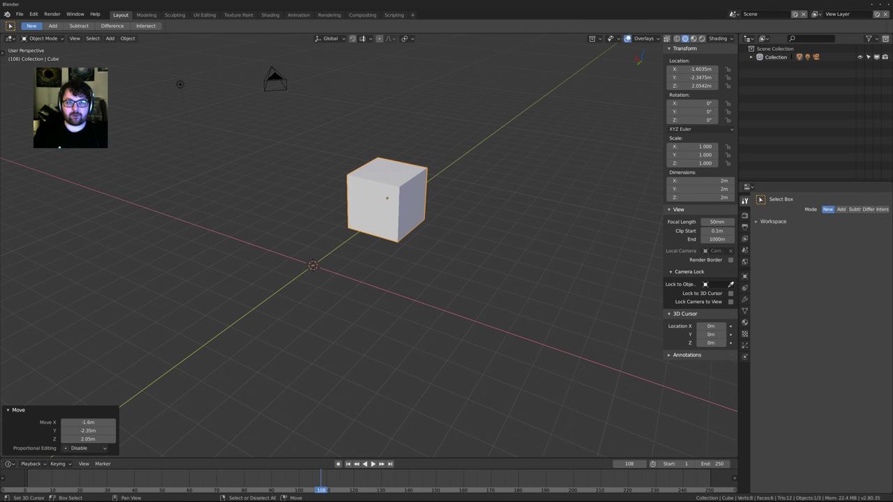
# Switch the cube to Sculpt Mode
pyautogui.click(44, 38)
pyautogui.click(44, 66)
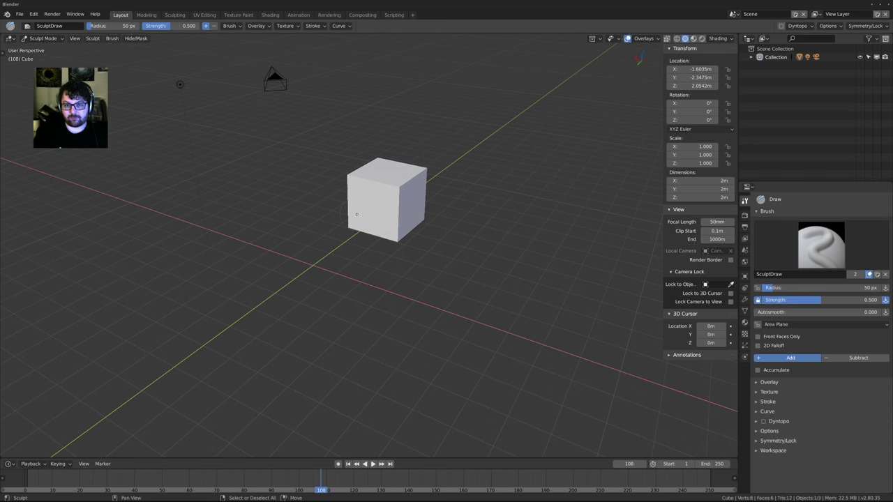
pyautogui.moveTo(357, 214); pyautogui.dragTo(363, 189, button='middle')
# Hide the viewport's sidebar and collapse the tool settings bar above the viewport
pyautogui.press('n')
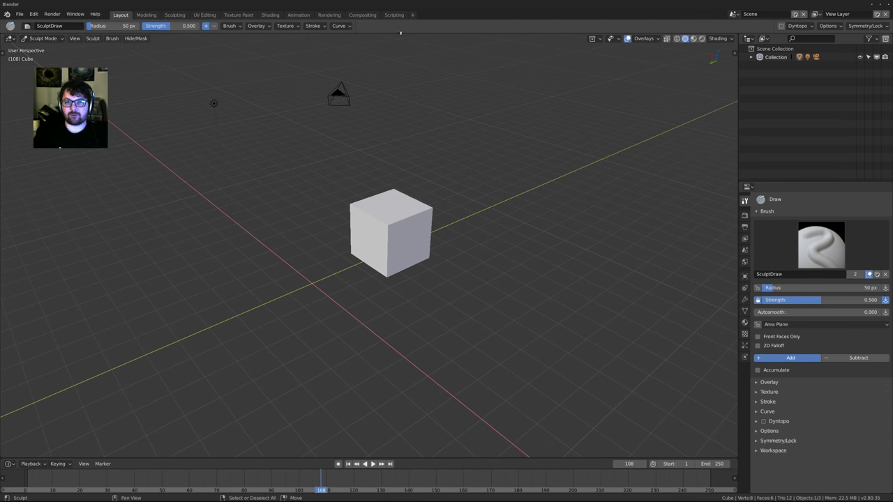
pyautogui.moveTo(402, 33); pyautogui.dragTo(403, 6)
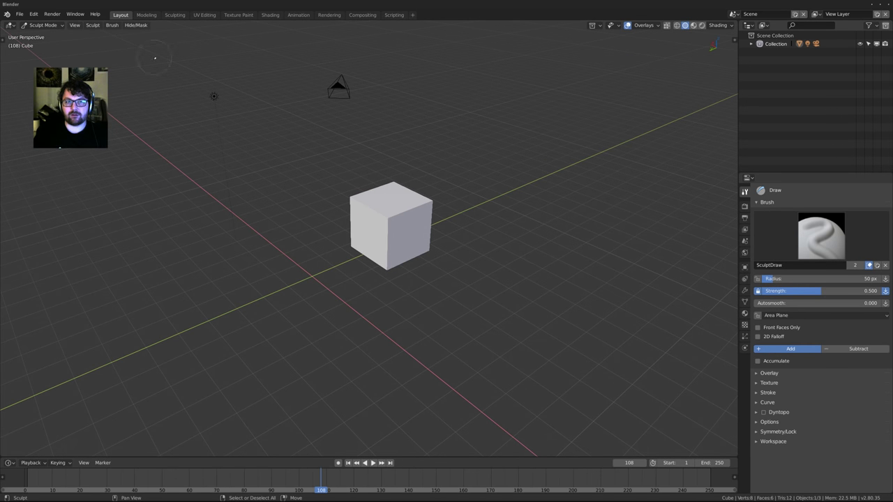
pyautogui.moveTo(458, 20)
pyautogui.mouseDown()
pyautogui.moveTo(453, 57)
pyautogui.moveTo(457, 12)
pyautogui.mouseUp()
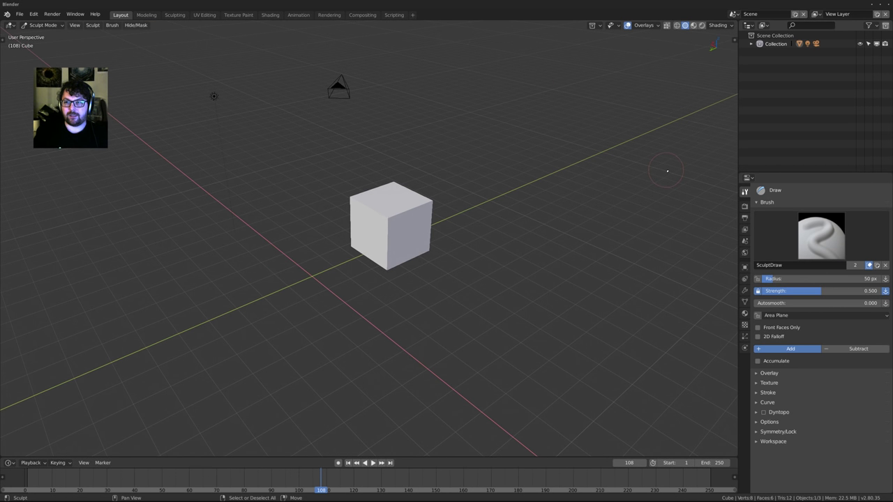
# Expand the Collection in the Outliner and return the cube to Object Mode
pyautogui.click(751, 43)
pyautogui.moveTo(551, 166); pyautogui.dragTo(423, 201, button='middle')
pyautogui.click(42, 25)
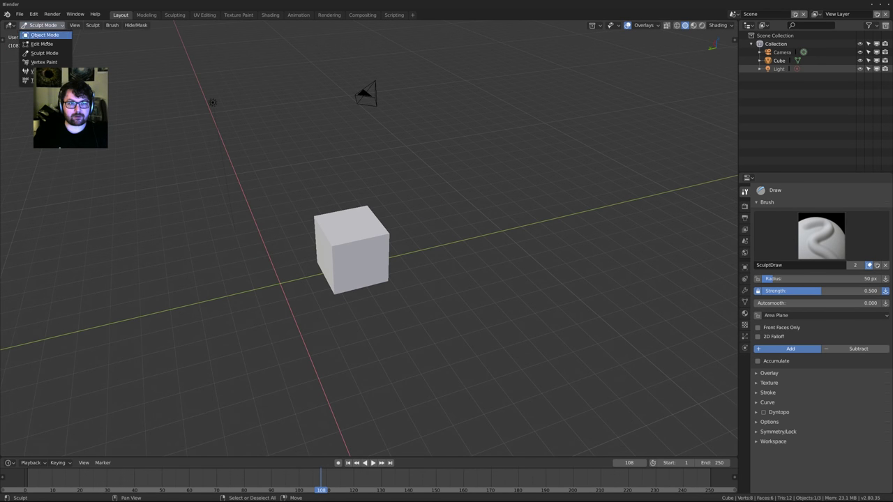
pyautogui.click(42, 36)
# Delete all objects in the scene and return the timeline to frame 1
pyautogui.moveTo(276, 206); pyautogui.dragTo(280, 212, button='middle')
pyautogui.press('a')
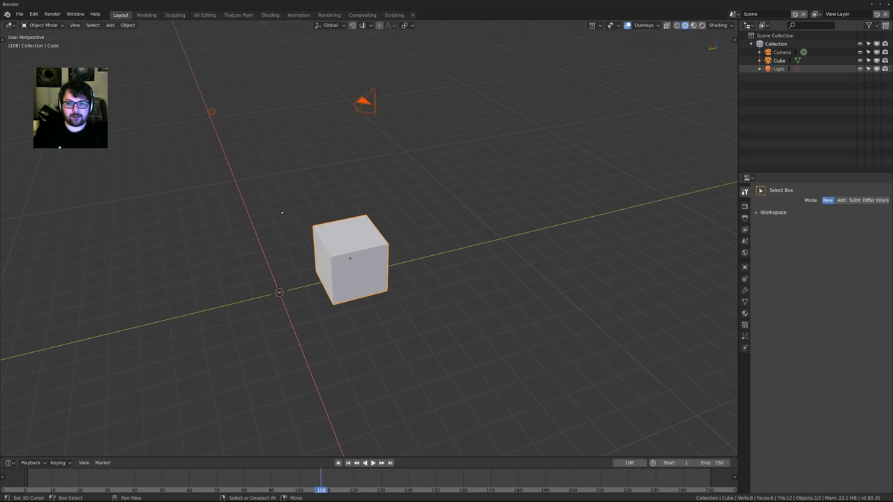
pyautogui.press('Delete')
pyautogui.moveTo(229, 244); pyautogui.dragTo(349, 209, button='middle')
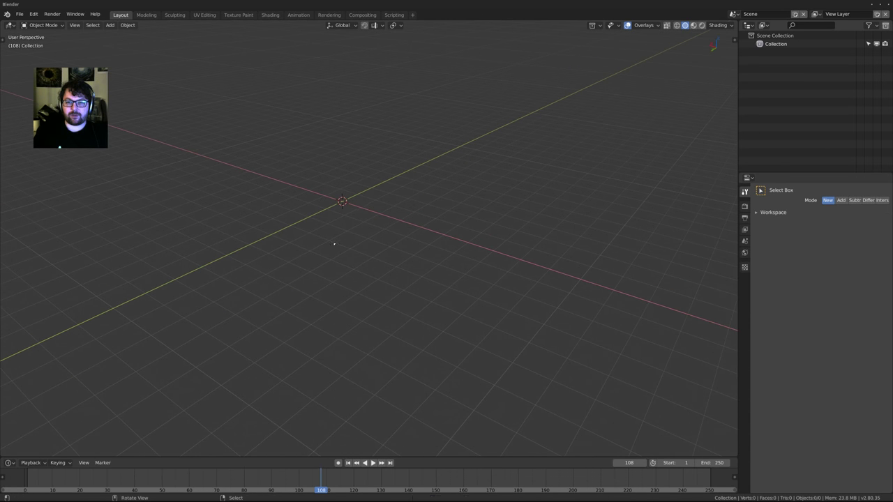
pyautogui.hotkey('shift', 'Left')
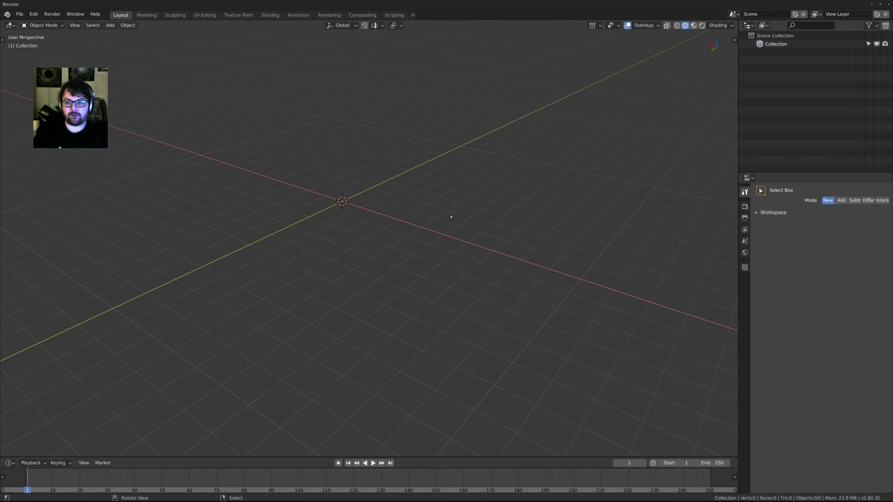
pyautogui.moveTo(451, 215); pyautogui.dragTo(389, 187, button='middle')
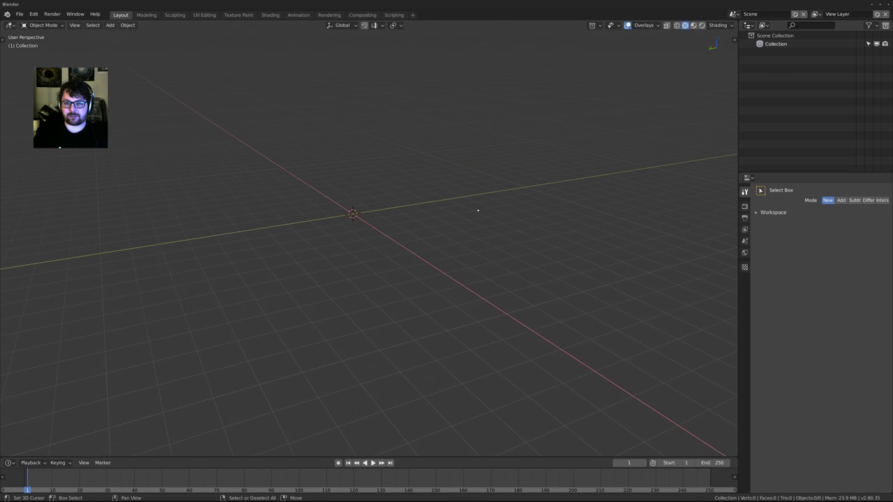
# Delete the empty Collection in the Outliner and select the Scene Collection
pyautogui.moveTo(478, 210); pyautogui.dragTo(347, 235, button='middle')
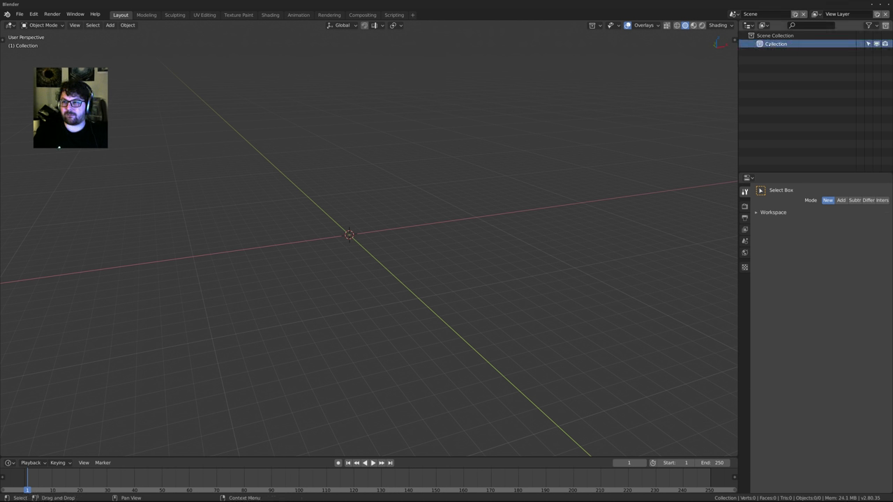
pyautogui.press('Delete')
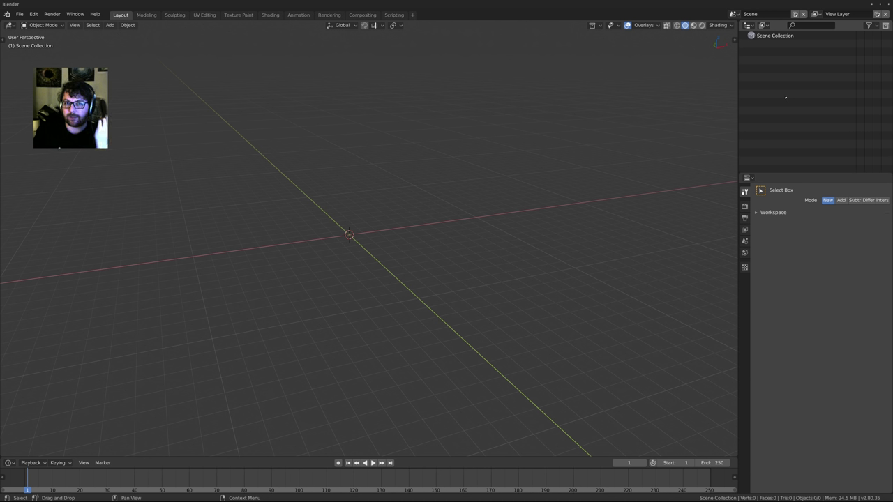
pyautogui.click(764, 35)
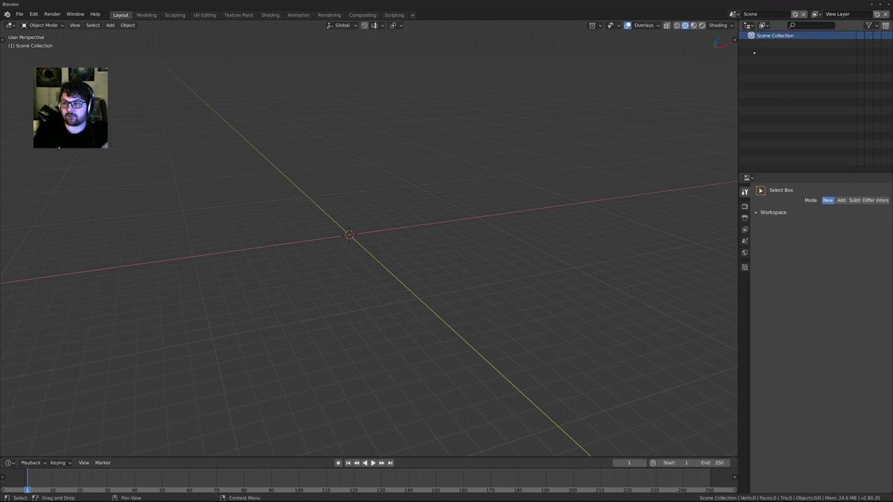
pyautogui.press('a')
pyautogui.press('a')
pyautogui.press('a')
pyautogui.press('a')
pyautogui.press('a')
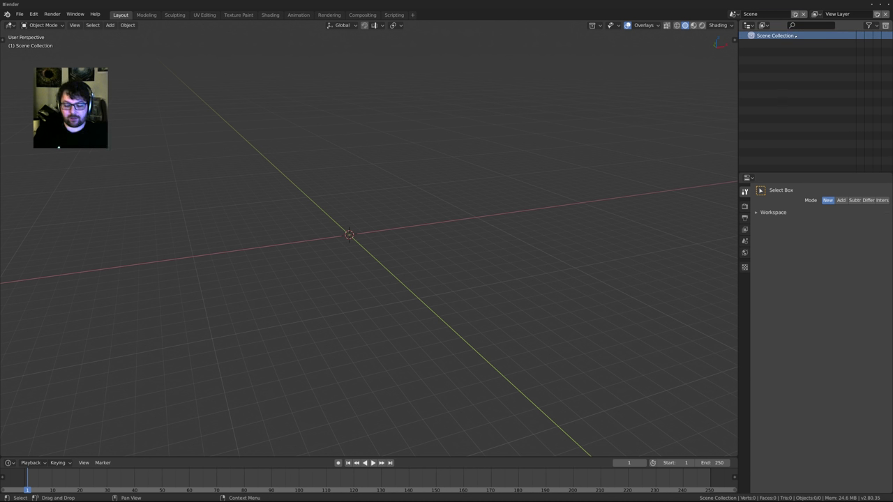
# Add a UV sphere and a cone mesh at the world origin
pyautogui.hotkey('shift', 'a')
pyautogui.moveTo(404, 229)
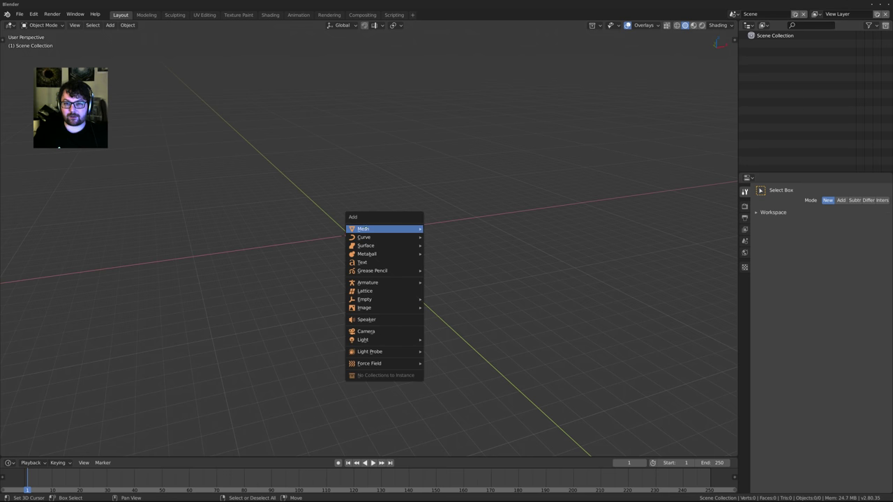
pyautogui.click(474, 255)
pyautogui.hotkey('shift', 'a')
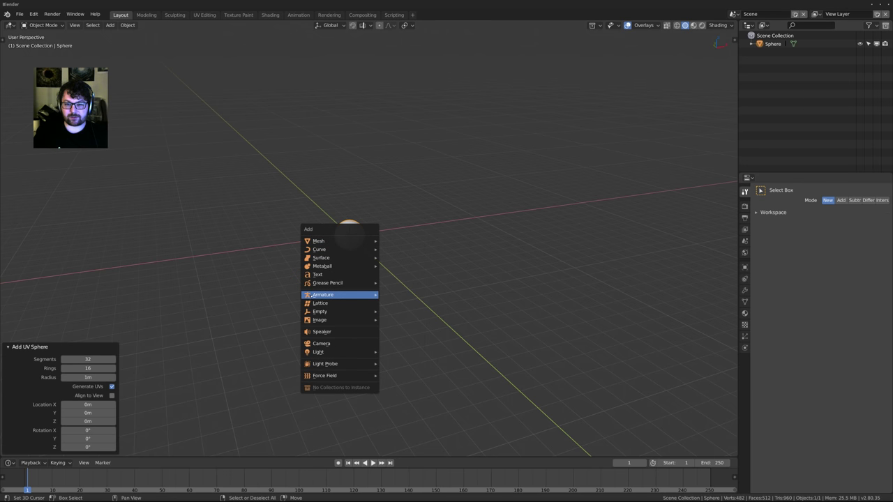
pyautogui.moveTo(333, 258)
pyautogui.moveTo(349, 240)
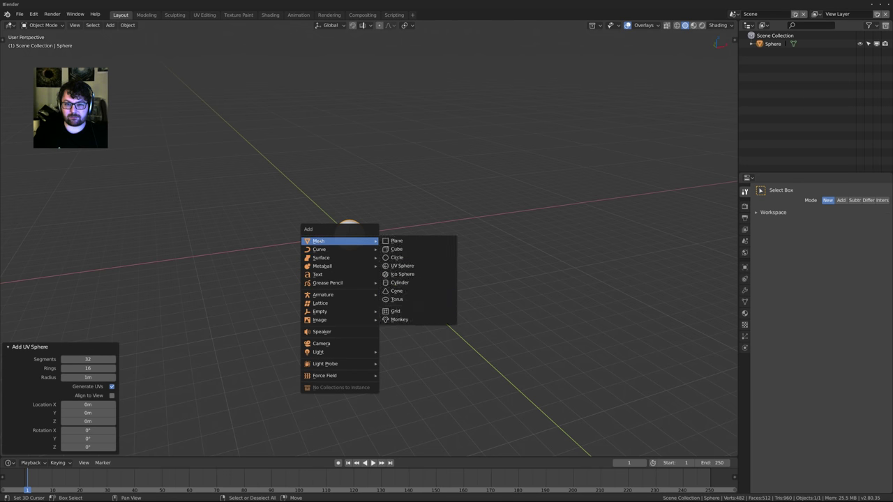
pyautogui.click(411, 292)
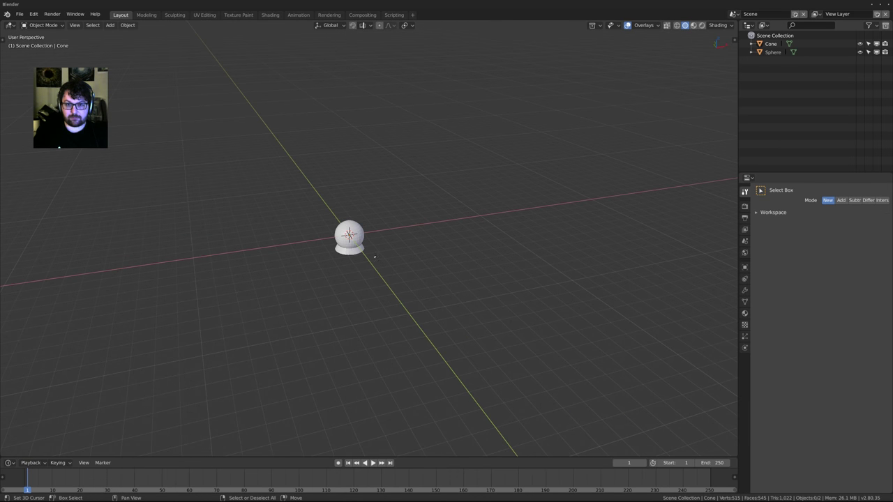
# Move the cone away from the sphere by about -6.01 m in X, 2.92 m in Y and 1.59 m in Z
pyautogui.rightClick(362, 251)
pyautogui.press('g')
pyautogui.click(311, 235)
pyautogui.moveTo(445, 214); pyautogui.dragTo(437, 222, button='middle')
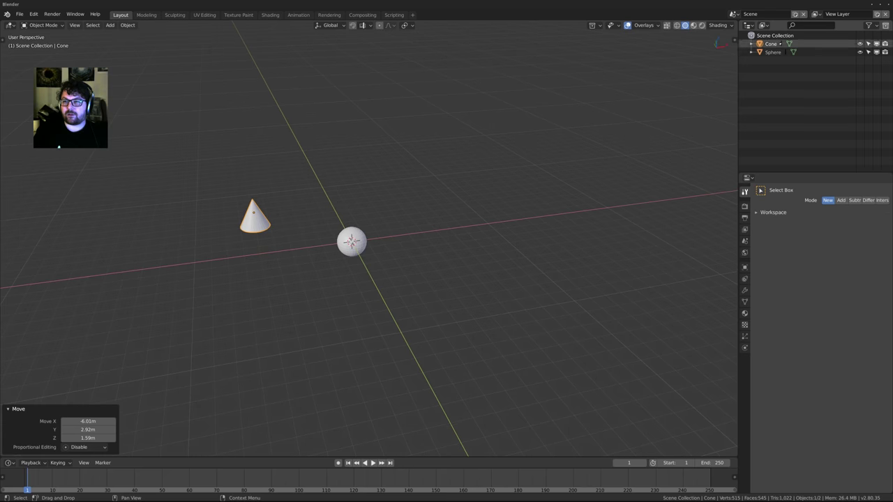
# Move the cone into a new collection named Test
pyautogui.press('m')
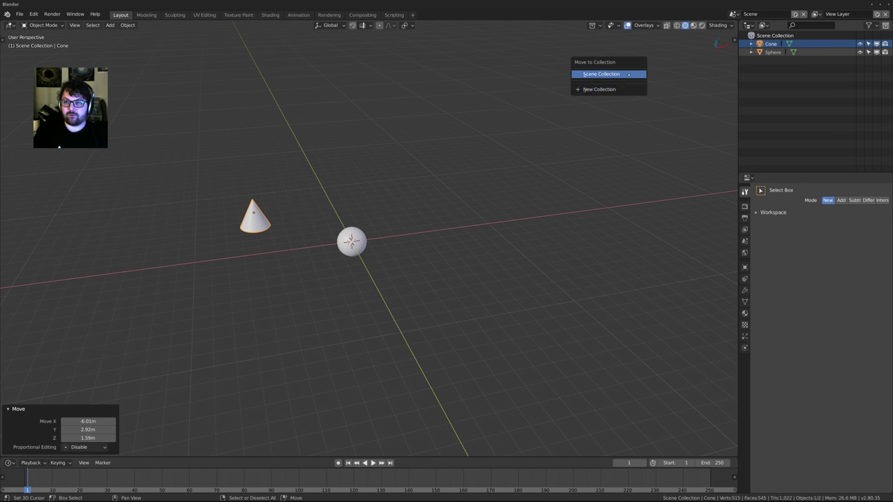
pyautogui.click(590, 90)
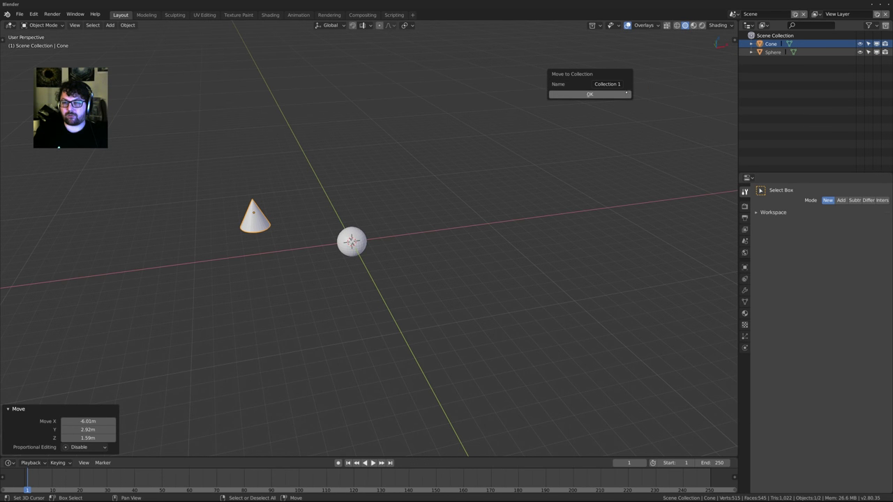
pyautogui.click(612, 84)
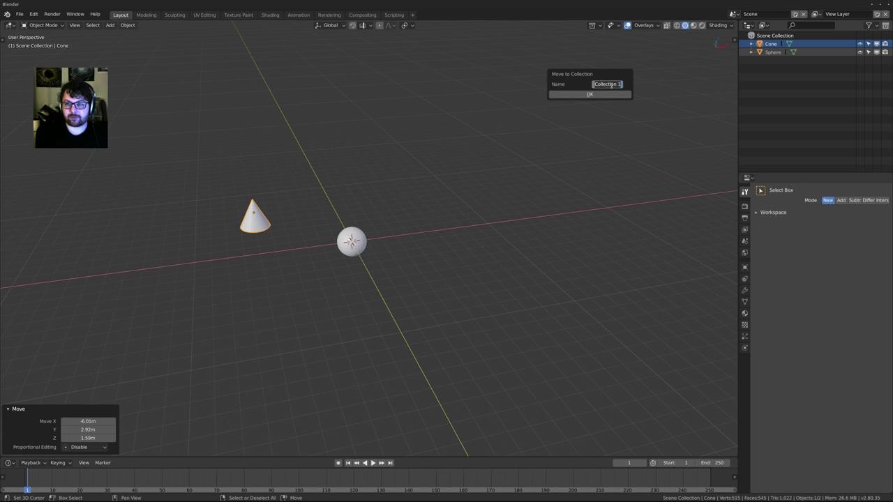
pyautogui.write('Test')
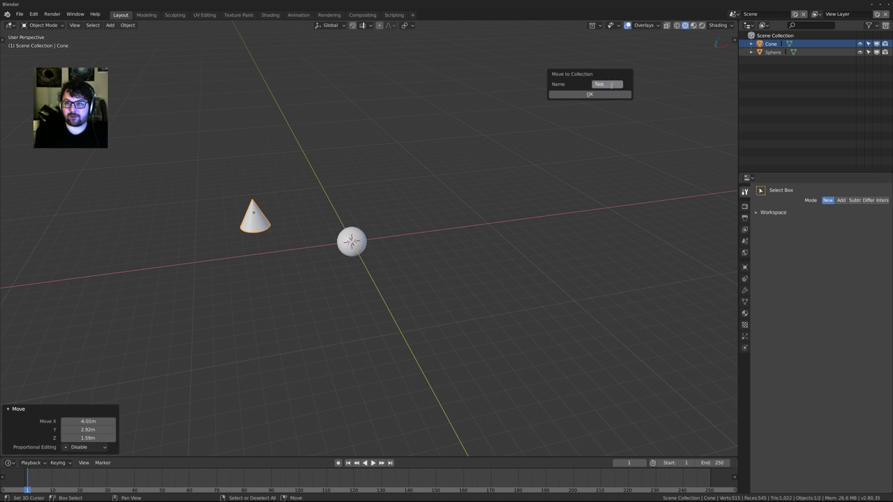
pyautogui.press('Return')
pyautogui.click(589, 95)
pyautogui.moveTo(589, 95); pyautogui.dragTo(519, 163, button='middle')
pyautogui.keyDown('shift'); pyautogui.moveTo(451, 193); pyautogui.dragTo(465, 207, button='middle'); pyautogui.keyUp('shift')
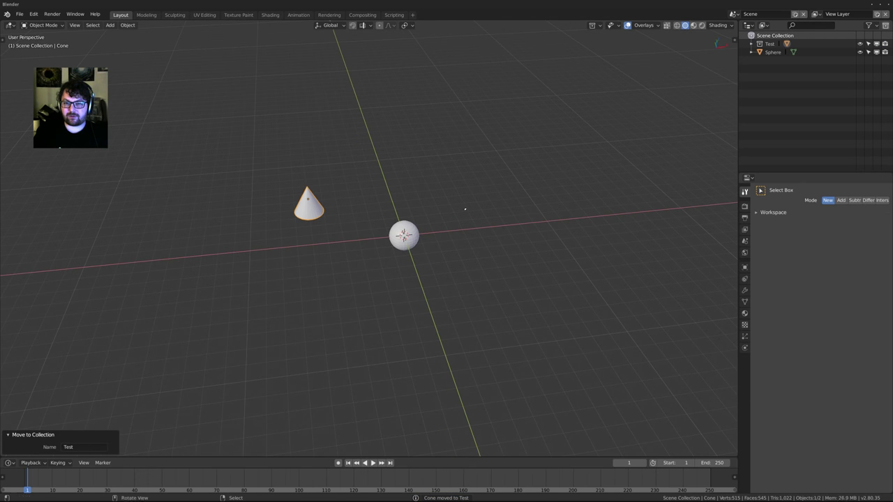
# Deselect the cone and add a cylinder mesh to the Scene Collection
pyautogui.click(496, 219)
pyautogui.hotkey('shift', 'a')
pyautogui.moveTo(497, 220)
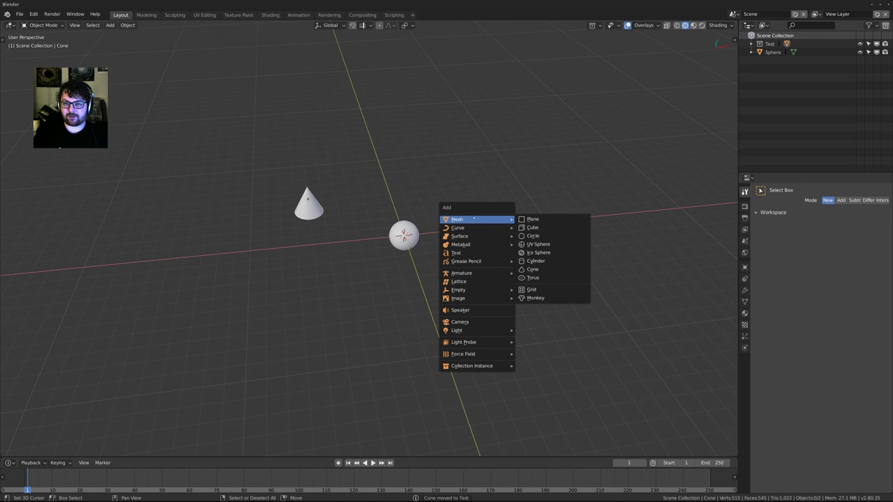
pyautogui.click(564, 261)
pyautogui.moveTo(518, 172); pyautogui.dragTo(448, 212, button='middle')
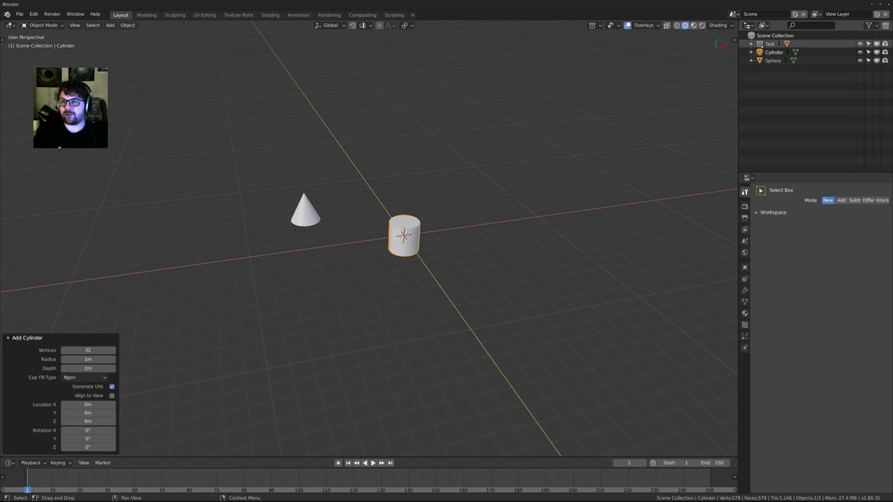
# Make the Test collection active, expand it in the Outliner and add a torus mesh to it
pyautogui.click(764, 44)
pyautogui.click(762, 36)
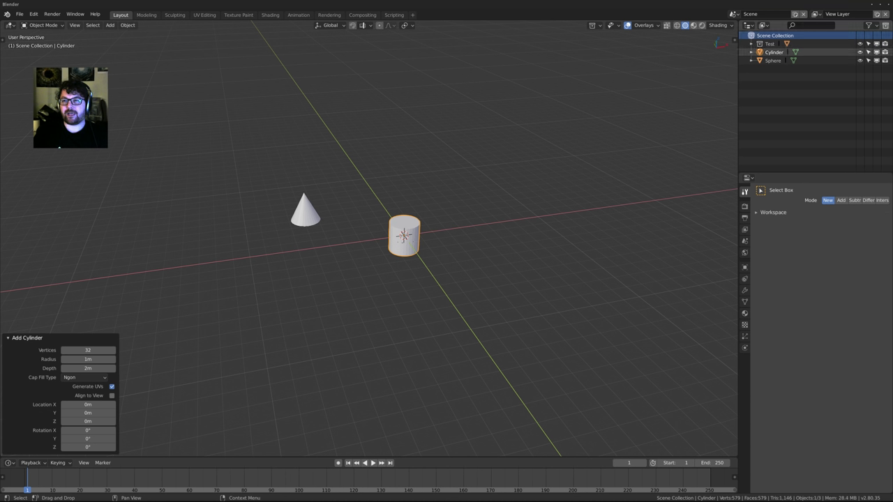
pyautogui.click(769, 44)
pyautogui.click(751, 44)
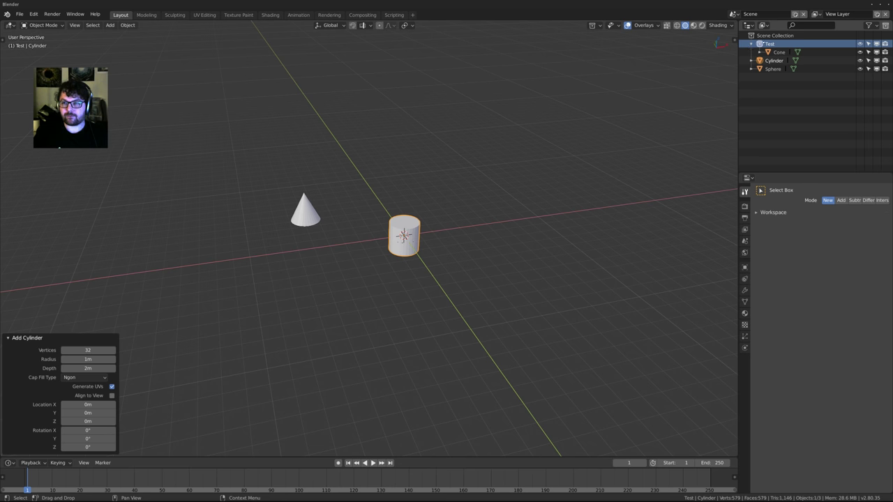
pyautogui.keyDown('shift'); pyautogui.moveTo(449, 213); pyautogui.dragTo(407, 221, button='middle'); pyautogui.keyUp('shift')
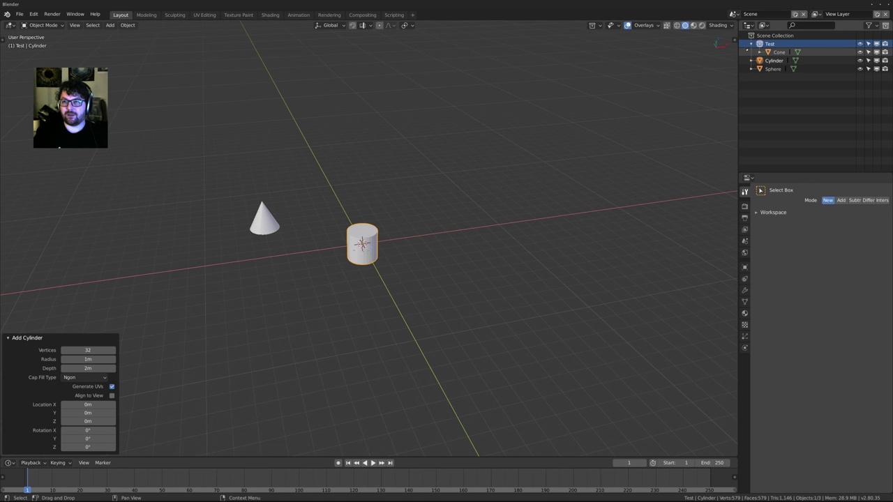
pyautogui.keyDown('shift'); pyautogui.moveTo(564, 235); pyautogui.dragTo(479, 245, button='middle'); pyautogui.keyUp('shift')
pyautogui.hotkey('shift', 'a')
pyautogui.moveTo(480, 245)
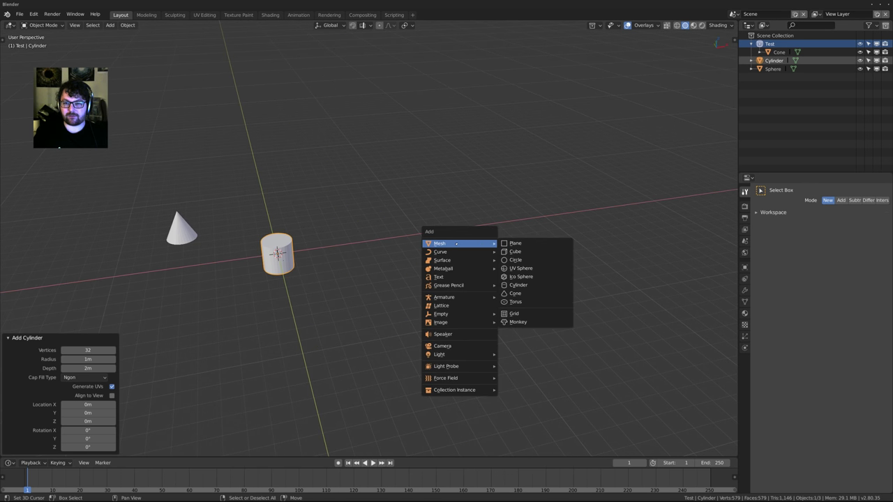
pyautogui.click(536, 302)
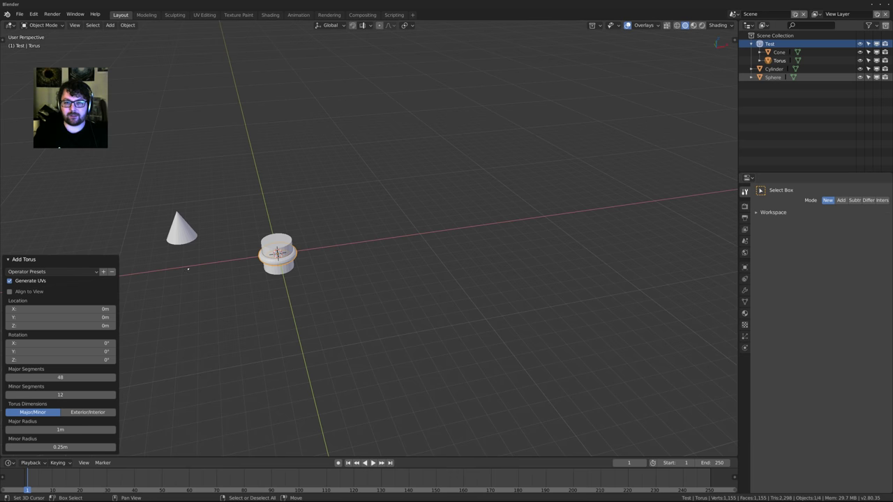
# Collapse the Add Torus options in the viewport
pyautogui.moveTo(446, 265); pyautogui.dragTo(437, 244, button='middle')
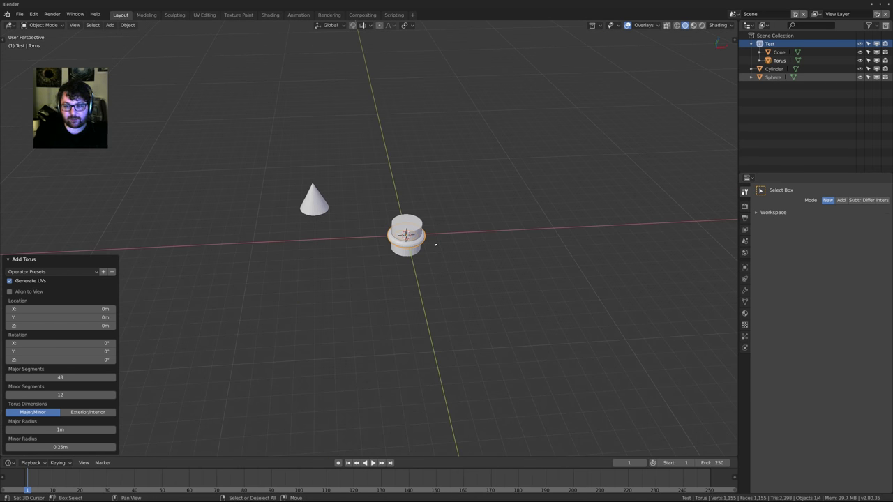
pyautogui.click(15, 260)
pyautogui.moveTo(439, 220)
pyautogui.keyDown('shift'); pyautogui.mouseDown(button='middle')
pyautogui.moveTo(481, 219)
pyautogui.moveTo(383, 256)
pyautogui.moveTo(447, 230)
pyautogui.mouseUp(button='middle'); pyautogui.keyUp('shift')
pyautogui.scroll(3, 481, 220)
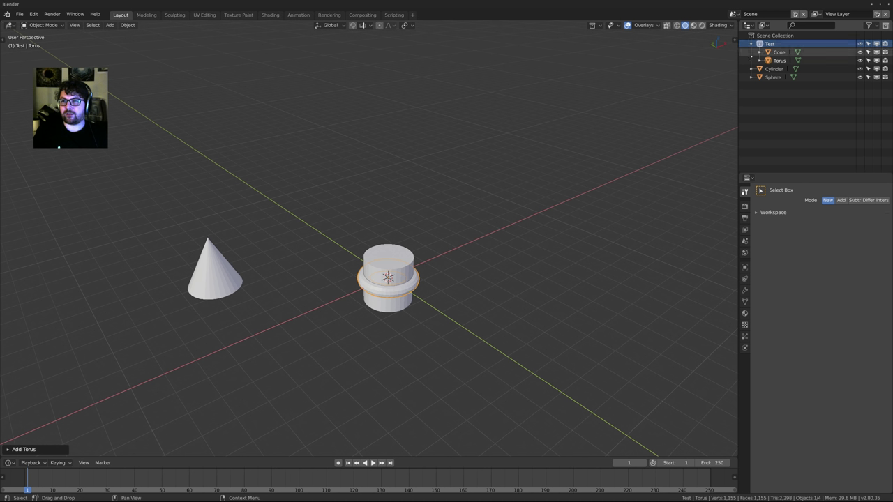
# Delete the Test collection from the Outliner while keeping its objects
pyautogui.click(774, 35)
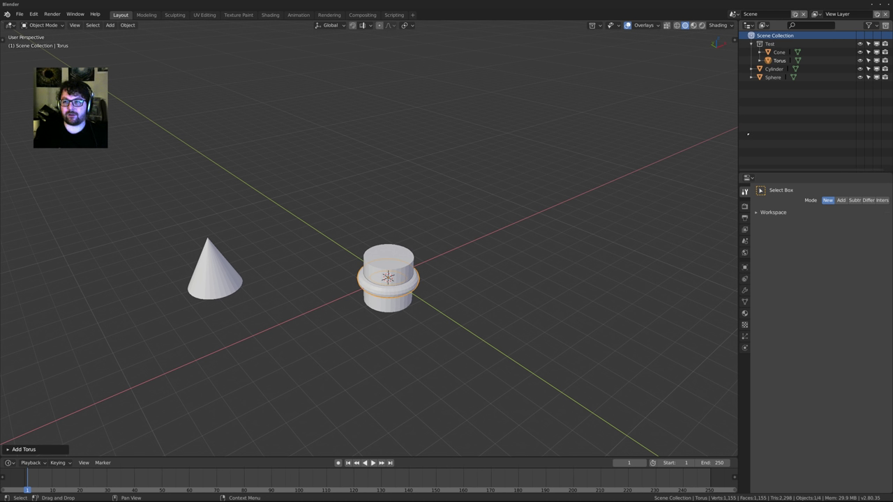
pyautogui.click(770, 43)
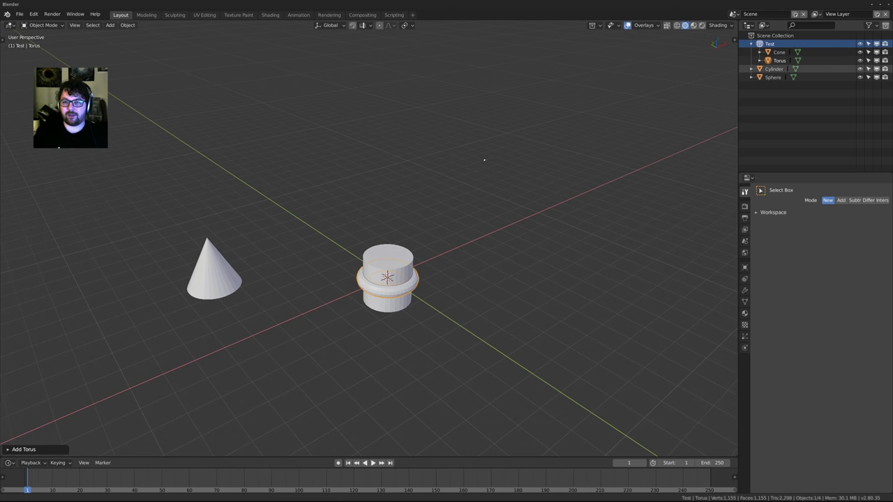
pyautogui.rightClick(767, 44)
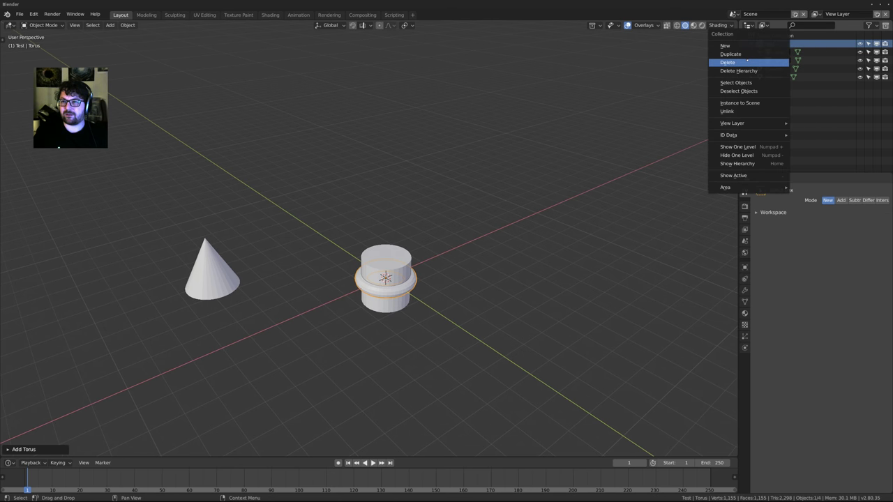
pyautogui.click(748, 63)
pyautogui.keyDown('shift'); pyautogui.moveTo(495, 208); pyautogui.dragTo(490, 192, button='middle'); pyautogui.keyUp('shift')
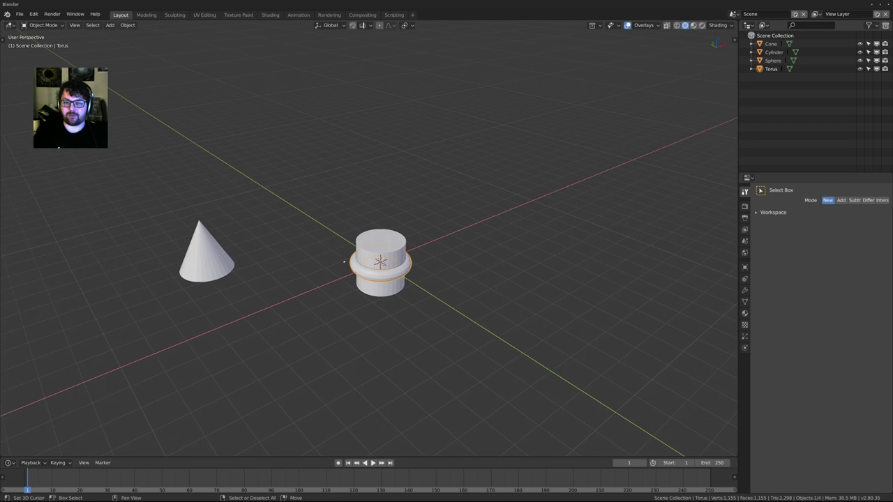
# Select and delete all of the mesh objects in the scene
pyautogui.press('a')
pyautogui.press('Delete')
pyautogui.moveTo(349, 261); pyautogui.dragTo(242, 181, button='middle')
# Set the viewport's focal length to 70 mm in the sidebar and hide the sidebar again
pyautogui.press('n')
pyautogui.keyDown('shift'); pyautogui.moveTo(466, 193); pyautogui.dragTo(468, 202, button='middle'); pyautogui.keyUp('shift')
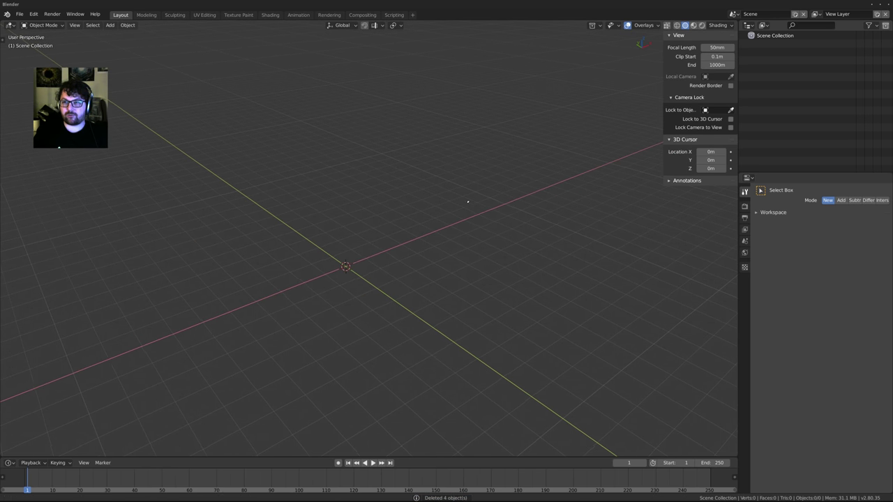
pyautogui.moveTo(335, 259); pyautogui.dragTo(381, 249, button='middle')
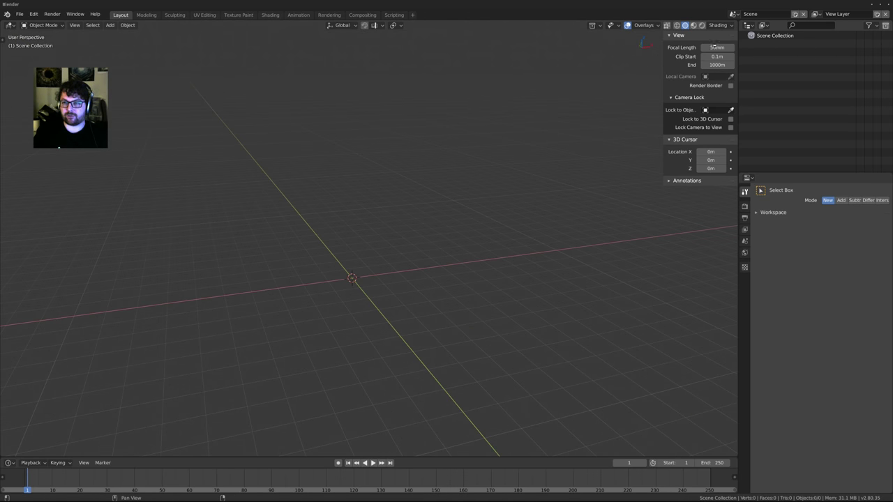
pyautogui.click(719, 46)
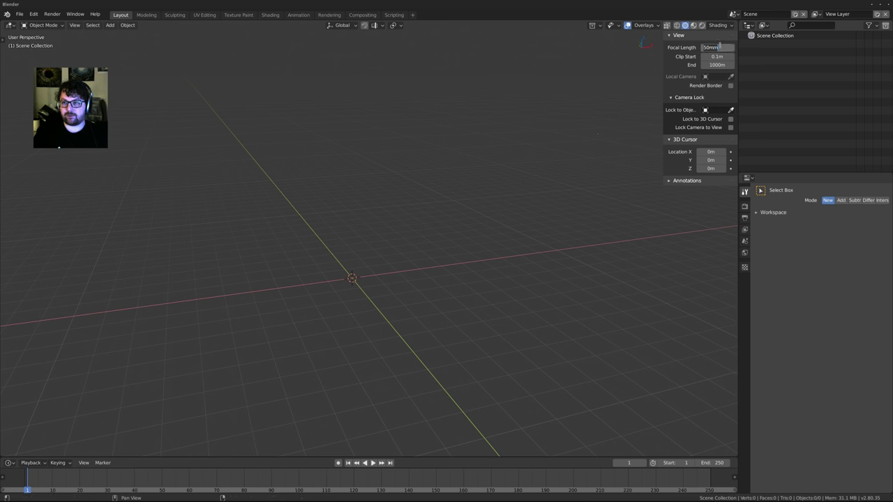
pyautogui.write('70')
pyautogui.press('Return')
pyautogui.moveTo(398, 223); pyautogui.dragTo(444, 246, button='middle')
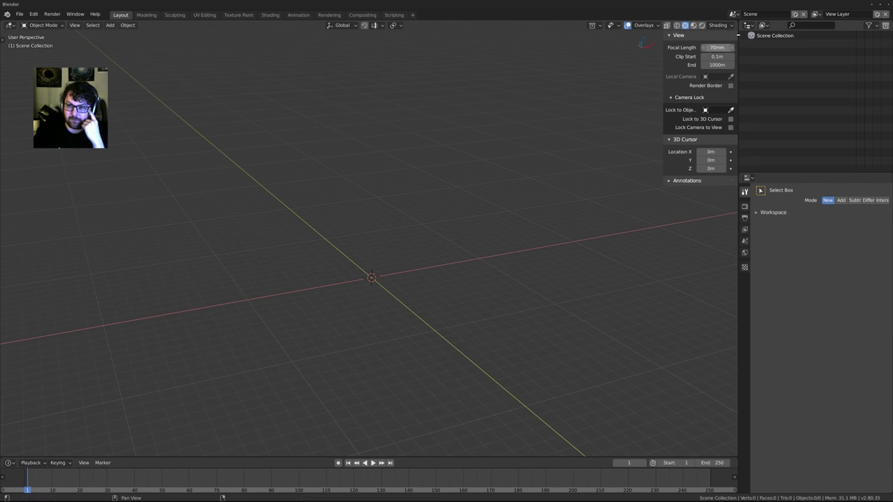
pyautogui.keyDown('shift'); pyautogui.moveTo(375, 273); pyautogui.dragTo(361, 261, button='middle'); pyautogui.keyUp('shift')
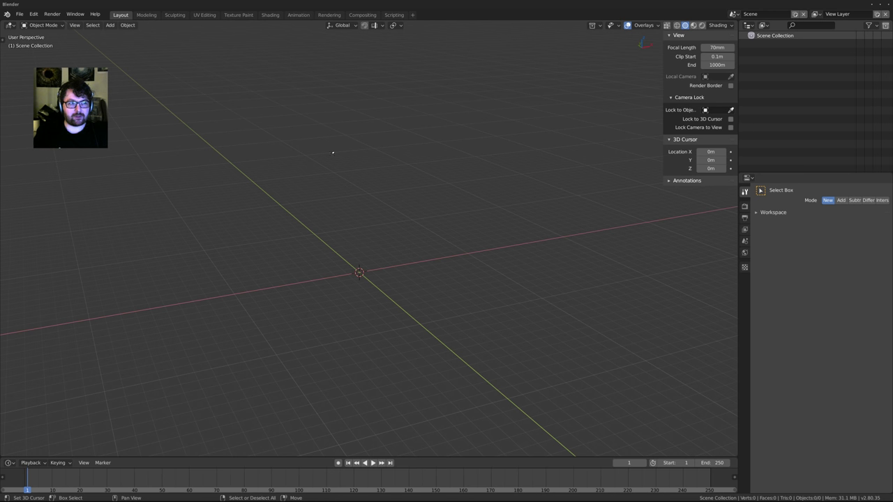
pyautogui.press('n')
pyautogui.moveTo(365, 216)
pyautogui.mouseDown(button='middle')
pyautogui.moveTo(363, 195)
pyautogui.moveTo(361, 227)
pyautogui.moveTo(366, 221)
pyautogui.mouseUp(button='middle')
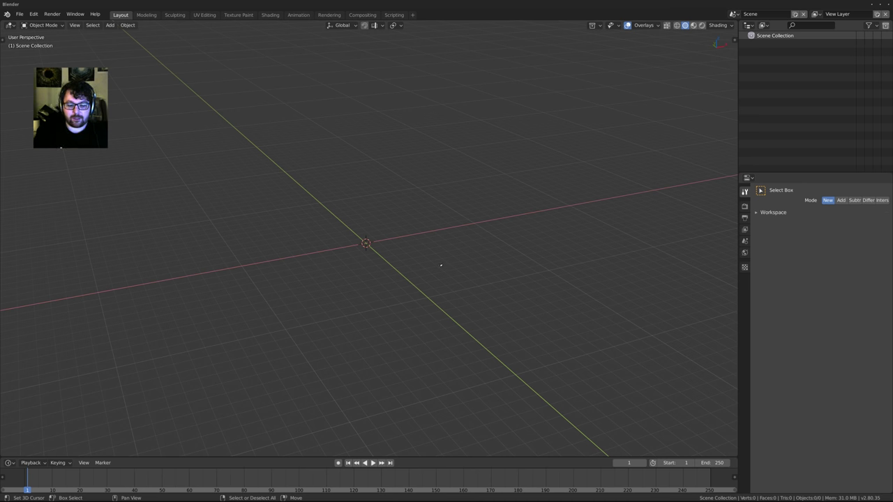
# Add an ico sphere mesh at the world origin
pyautogui.hotkey('shift', 'a')
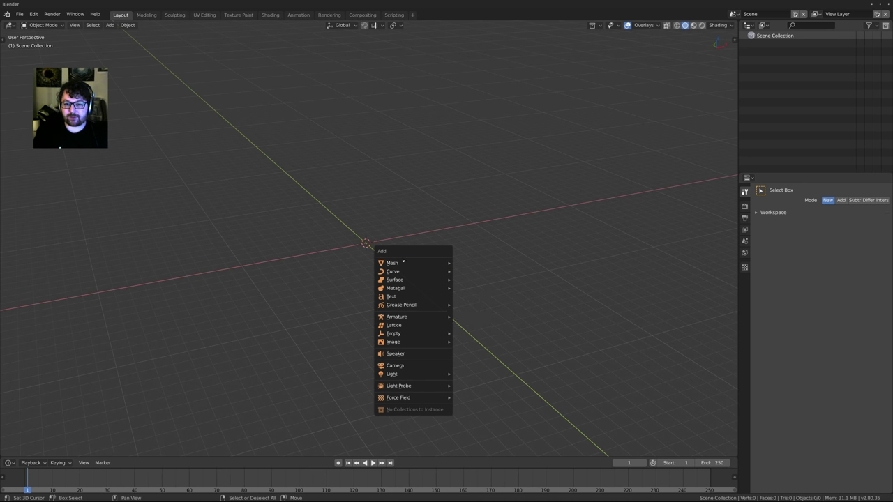
pyautogui.moveTo(397, 263)
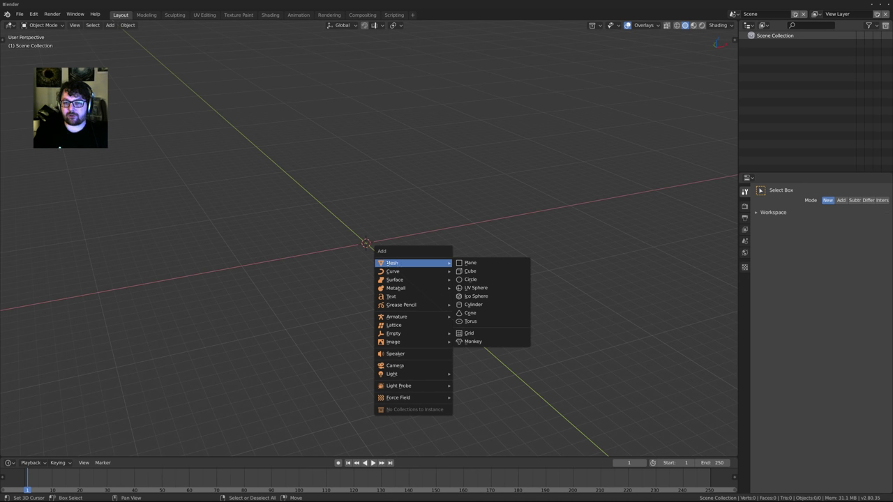
pyautogui.click(476, 297)
pyautogui.moveTo(395, 240)
pyautogui.mouseDown(button='middle')
pyautogui.moveTo(371, 243)
pyautogui.moveTo(397, 254)
pyautogui.mouseUp(button='middle')
pyautogui.scroll(7, 369, 242)
# Add a plane mesh and move it 3 m along the global X axis, beside the ico sphere
pyautogui.hotkey('shift', 'a')
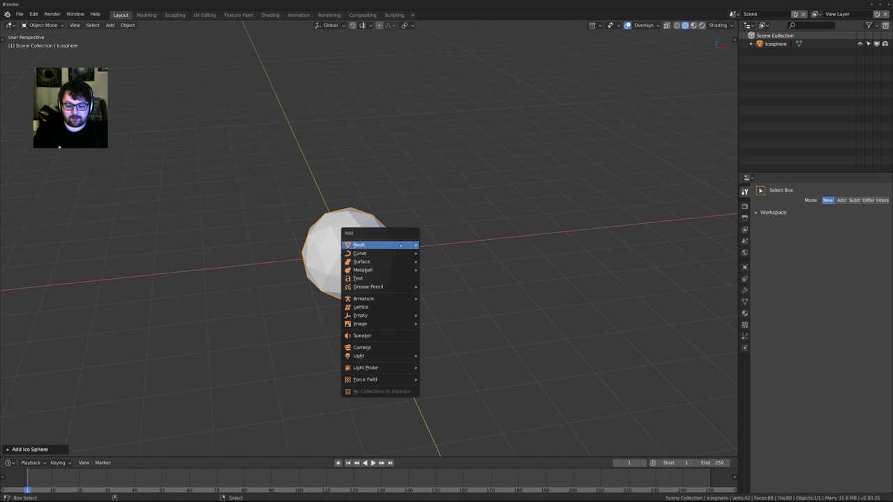
pyautogui.moveTo(401, 244)
pyautogui.click(450, 245)
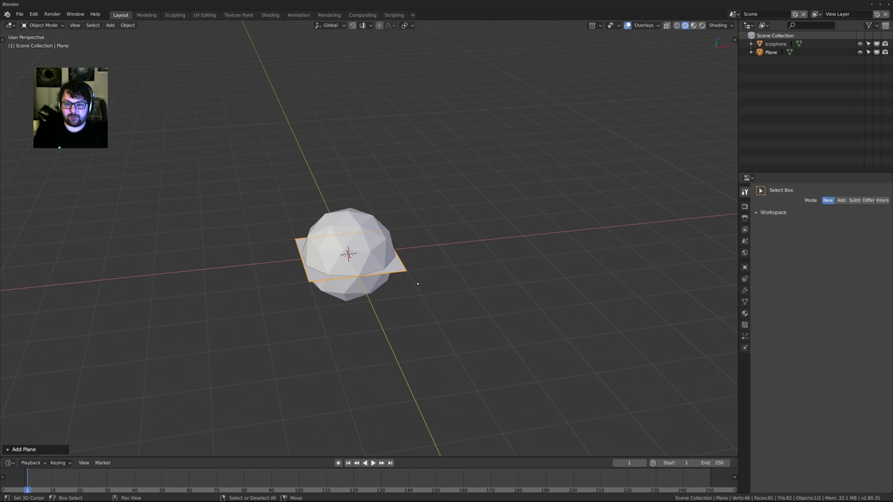
pyautogui.press('g')
pyautogui.press('x')
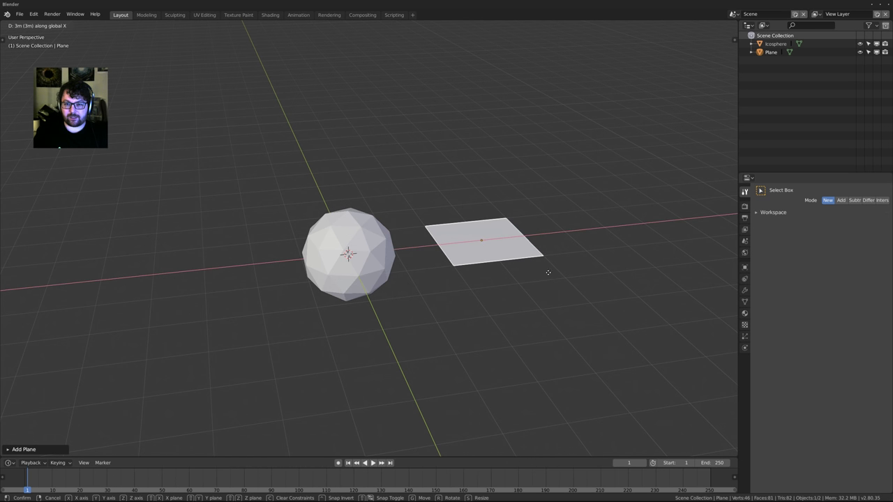
pyautogui.click(549, 273)
# Create a new collection from the ico sphere with the default name Collection and expand the operation's settings
pyautogui.scroll(-2, 548, 273)
pyautogui.moveTo(548, 272); pyautogui.dragTo(565, 284, button='middle')
pyautogui.click(779, 44)
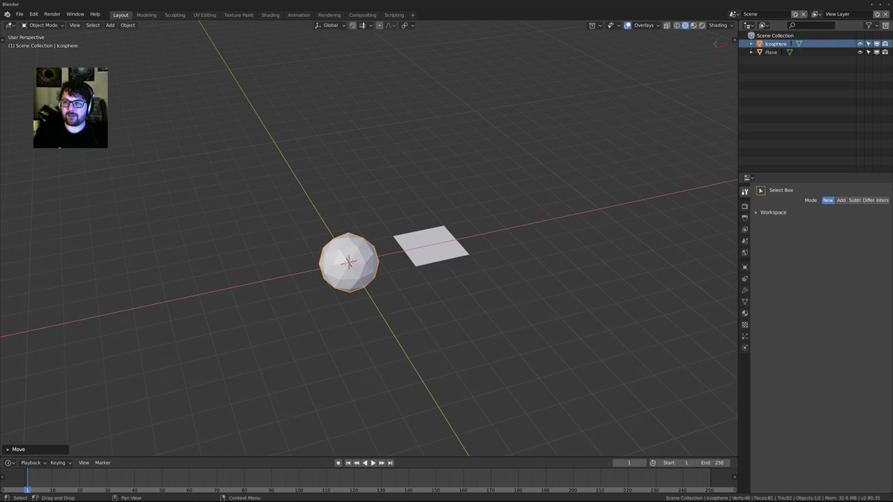
pyautogui.keyDown('shift'); pyautogui.moveTo(485, 202); pyautogui.dragTo(464, 210, button='middle'); pyautogui.keyUp('shift')
pyautogui.hotkey('ctrl', 'g')
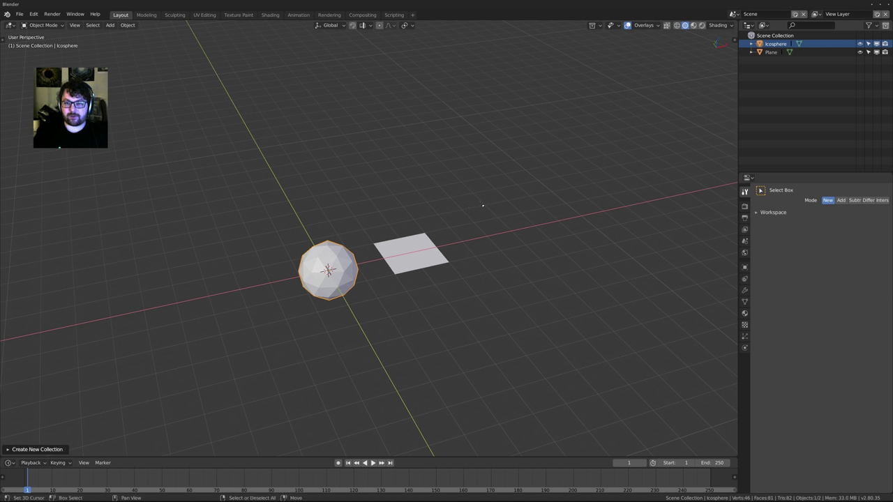
pyautogui.click(28, 450)
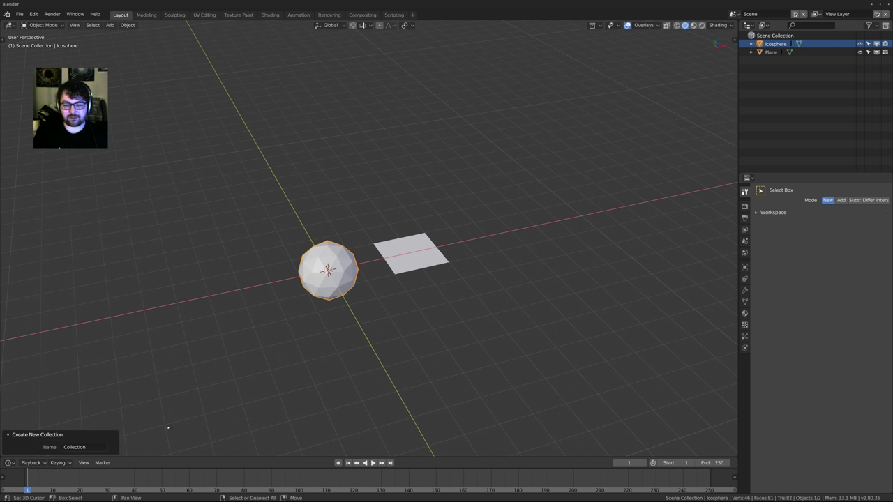
pyautogui.rightClick(773, 46)
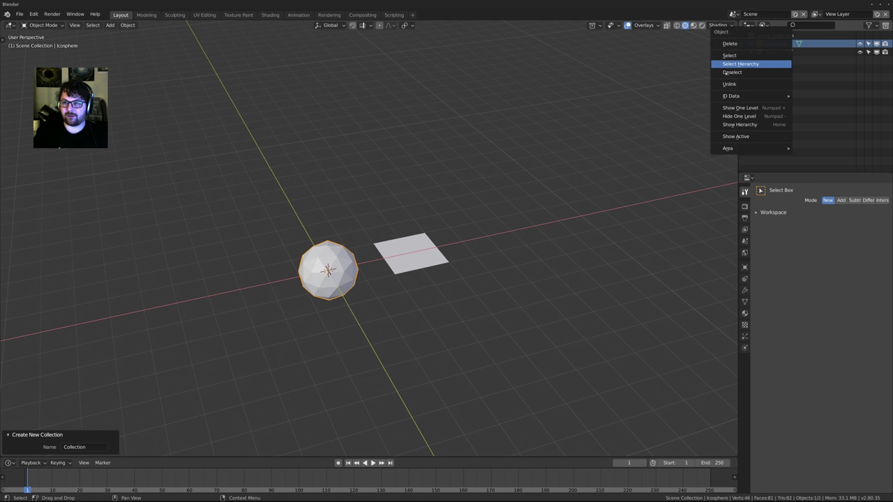
# Move the ico sphere into a new collection named 001 and expand that collection in the Outliner
pyautogui.keyDown('shift'); pyautogui.moveTo(559, 130); pyautogui.dragTo(553, 131, button='middle'); pyautogui.keyUp('shift')
pyautogui.press('m')
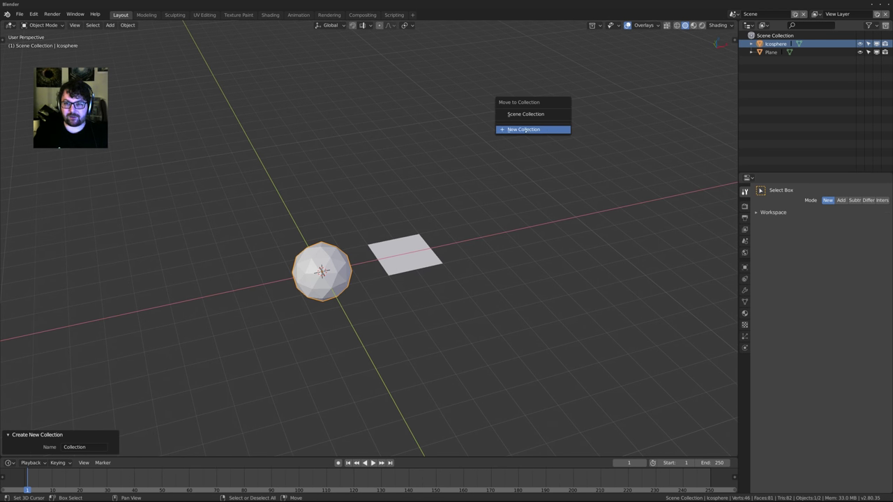
pyautogui.click(525, 130)
pyautogui.click(538, 124)
pyautogui.write('0')
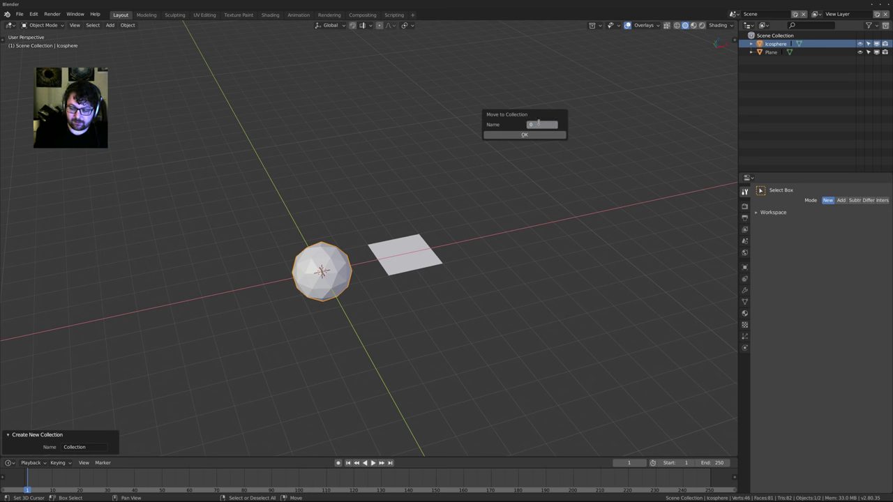
pyautogui.write('01')
pyautogui.press('Return')
pyautogui.press('Return')
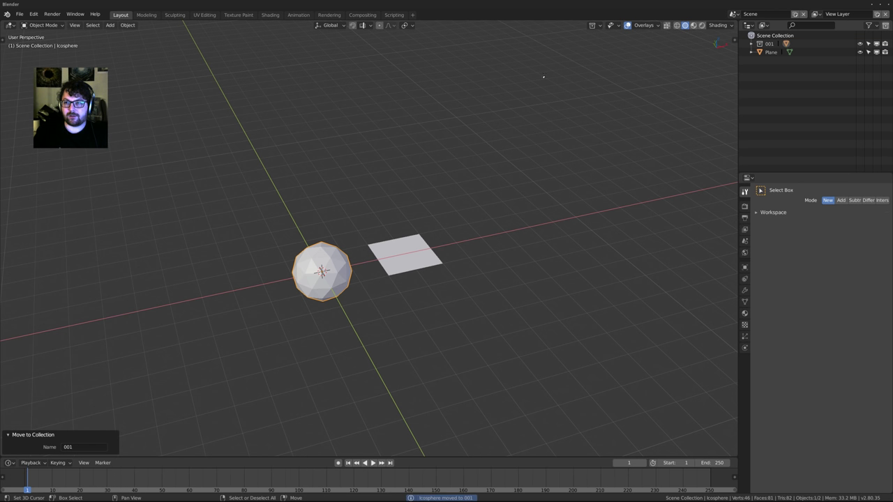
pyautogui.click(752, 43)
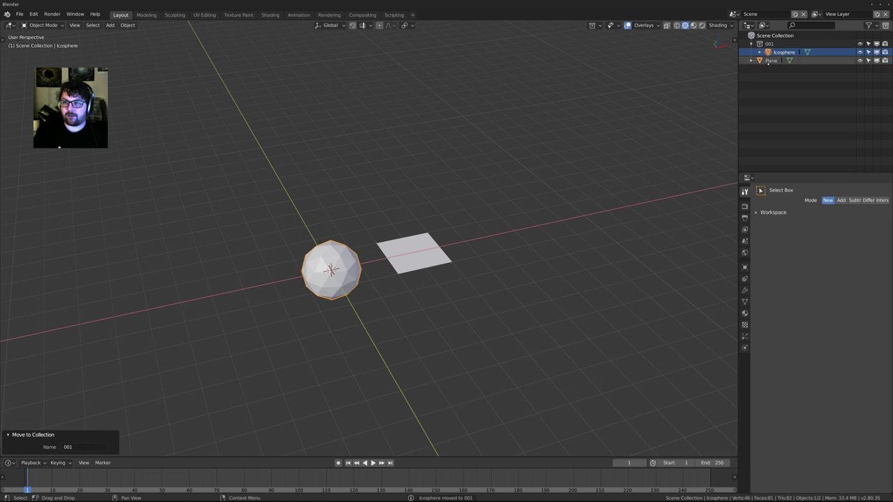
# Add a cylinder mesh and move it -3 m along the global X axis
pyautogui.hotkey('shift', 'a')
pyautogui.moveTo(266, 272)
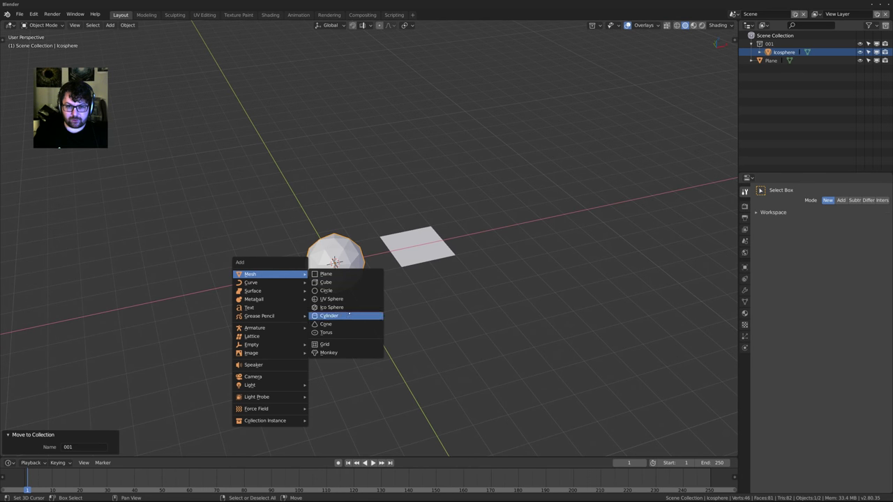
pyautogui.click(329, 315)
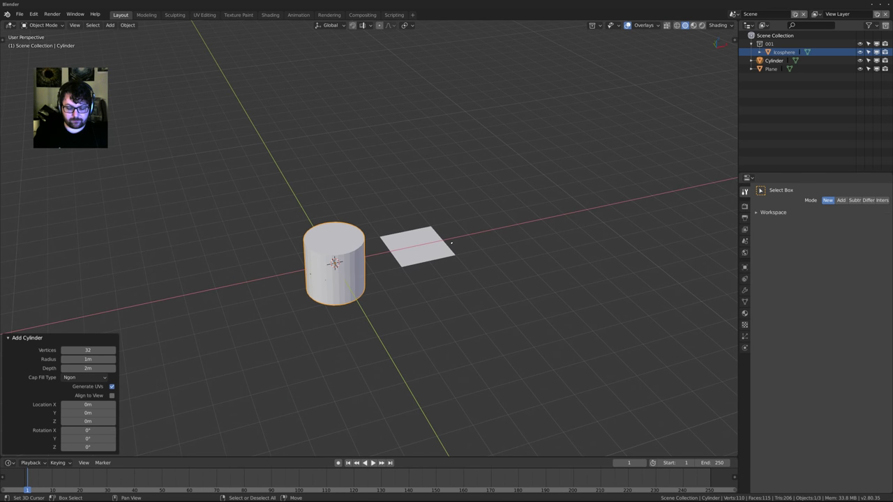
pyautogui.press('g')
pyautogui.press('x')
pyautogui.press('-')
pyautogui.press('3')
pyautogui.press('Return')
# Move the cylinder into a new collection named 002 and expand that collection in the Outliner
pyautogui.moveTo(451, 243); pyautogui.dragTo(442, 213, button='middle')
pyautogui.scroll(1, 422, 254)
pyautogui.press('m')
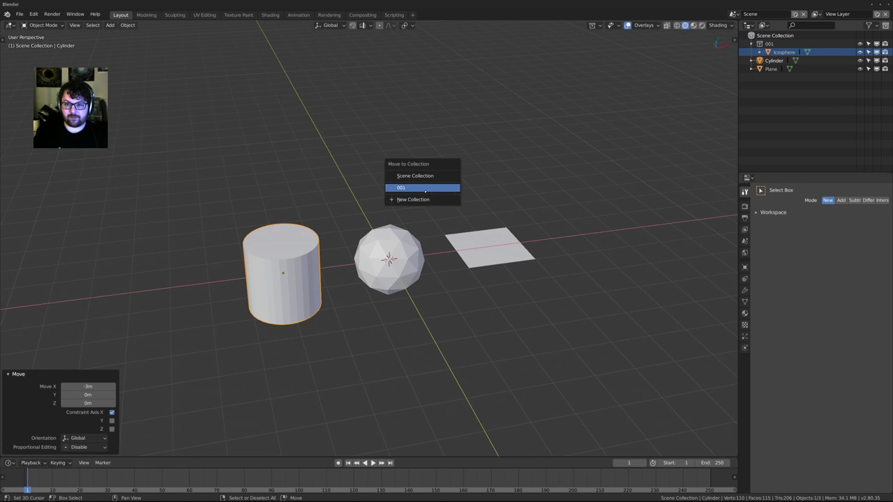
pyautogui.click(419, 200)
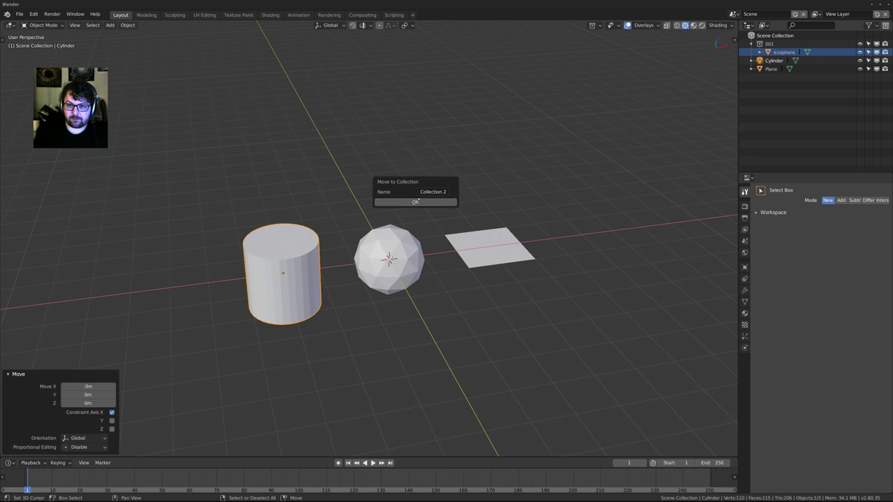
pyautogui.click(433, 192)
pyautogui.write('002')
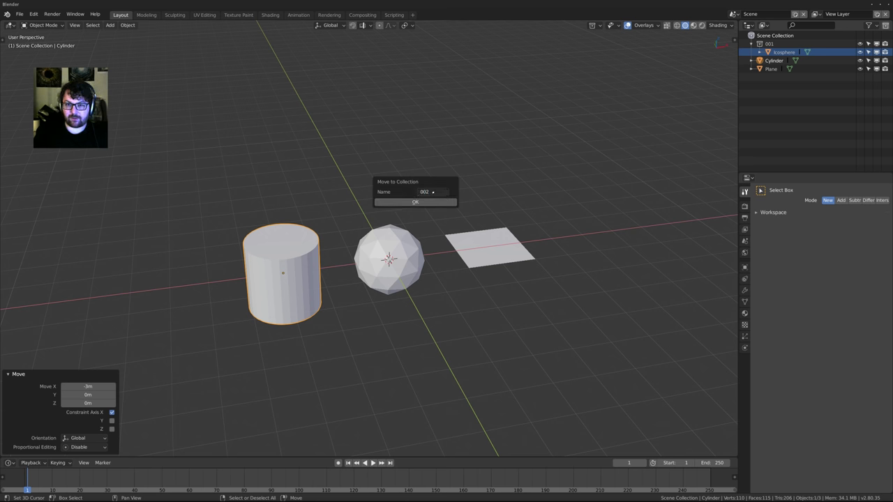
pyautogui.press('Return')
pyautogui.press('Return')
pyautogui.moveTo(418, 209); pyautogui.dragTo(371, 260, button='middle')
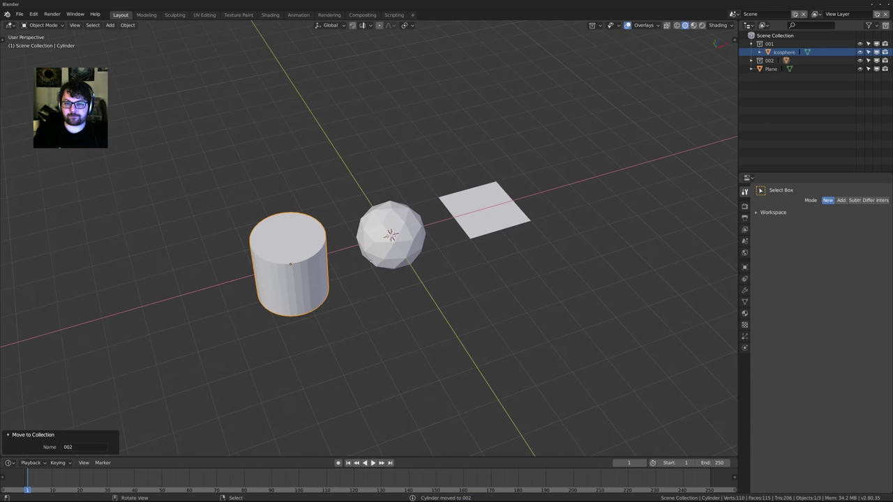
pyautogui.click(751, 60)
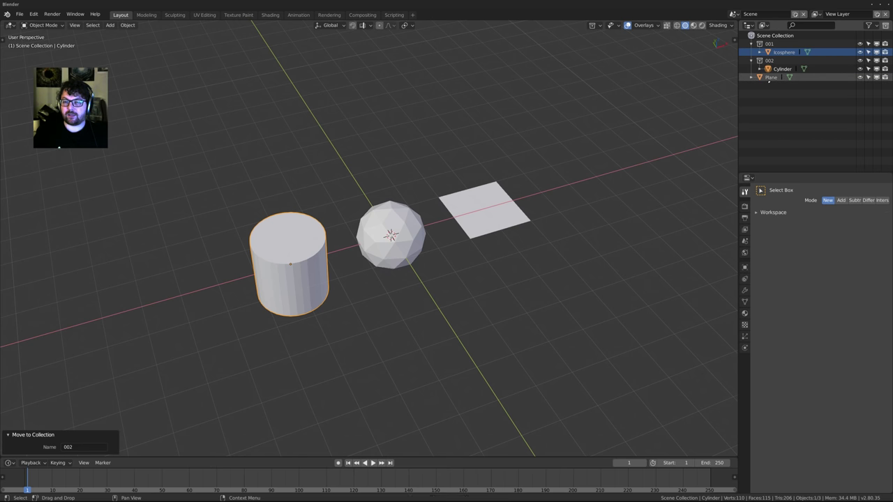
# Add an instance of collection 001 and move it 10 m along the global Y axis
pyautogui.scroll(-2, 328, 258)
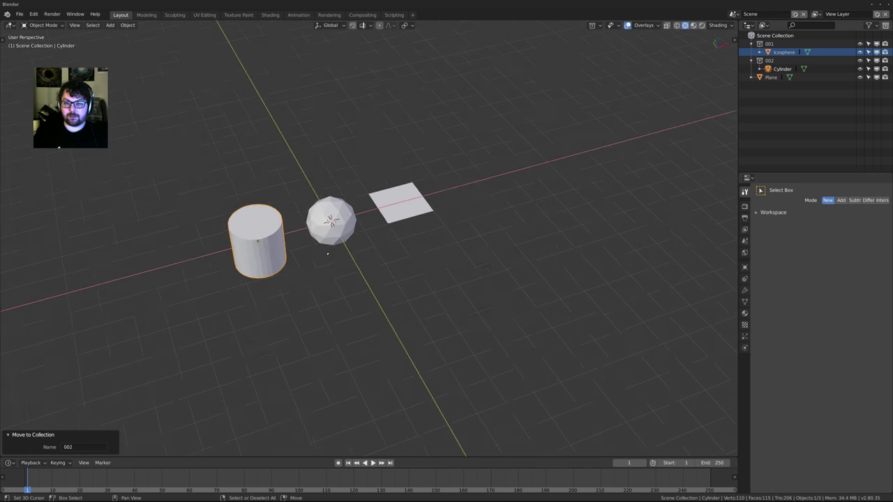
pyautogui.hotkey('shift', 'a')
pyautogui.moveTo(338, 393)
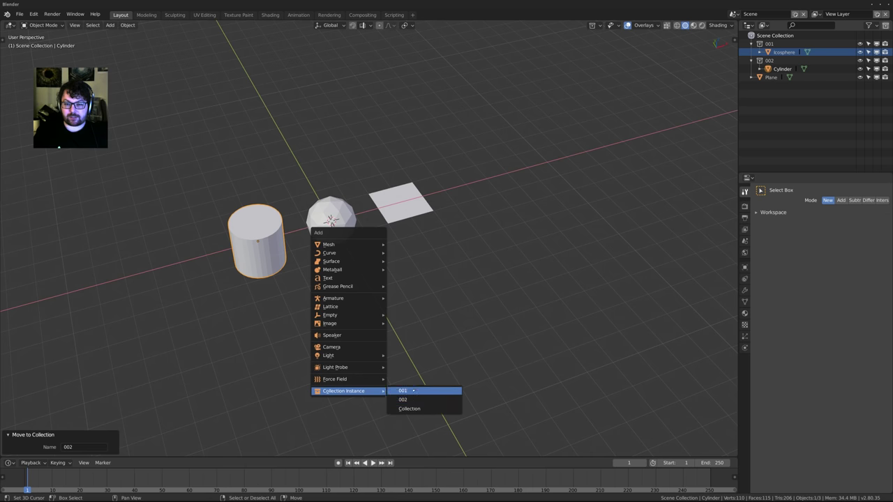
pyautogui.click(412, 391)
pyautogui.moveTo(428, 273); pyautogui.dragTo(387, 234, button='middle')
pyautogui.scroll(1, 375, 253)
pyautogui.press('g')
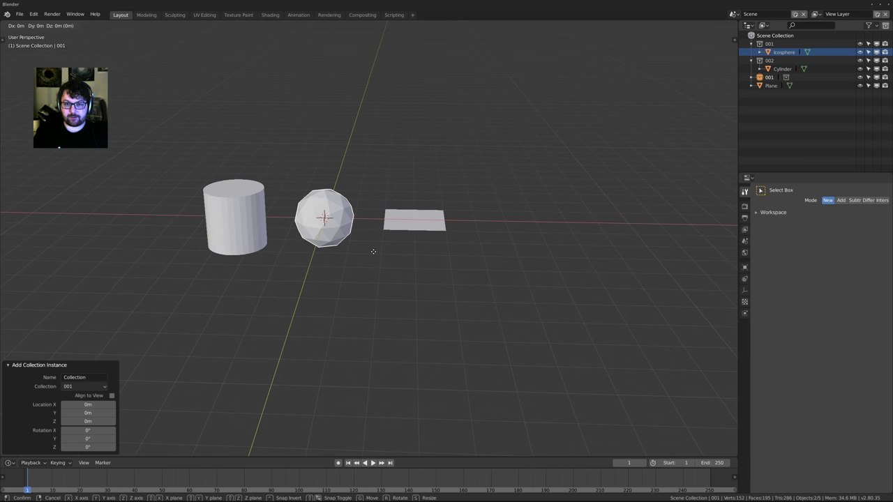
pyautogui.press('y')
pyautogui.keyDown('ctrl'); pyautogui.click(395, 175); pyautogui.keyUp('ctrl')
# Move the 001 collection instance -5 m along the global Y axis and collapse the Move settings
pyautogui.moveTo(370, 178); pyautogui.dragTo(390, 193, button='middle')
pyautogui.press('g')
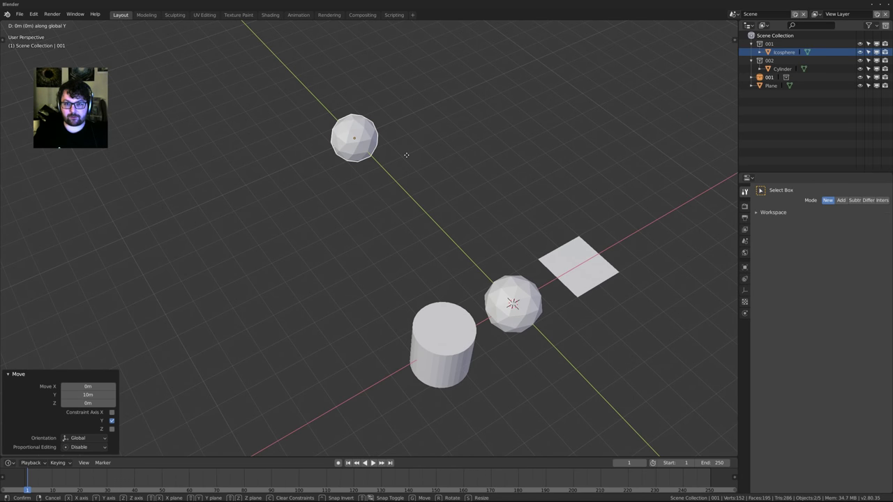
pyautogui.press('y')
pyautogui.click(475, 248)
pyautogui.moveTo(474, 248); pyautogui.dragTo(448, 254, button='middle')
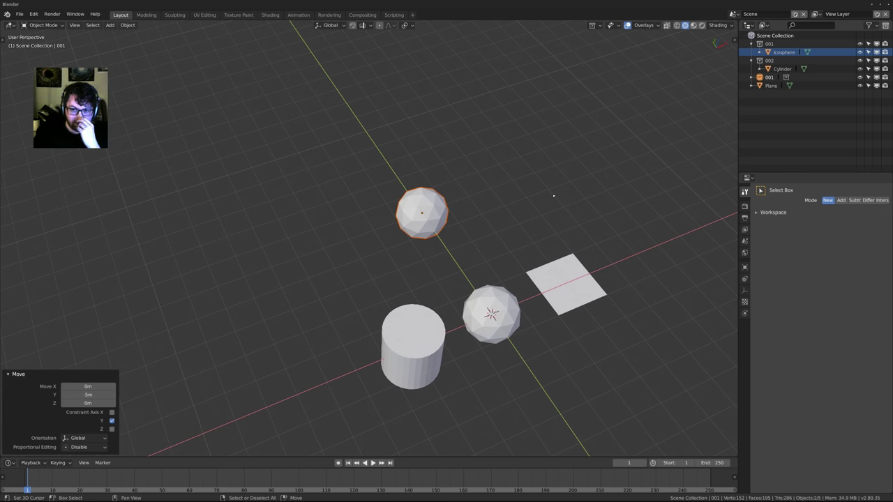
pyautogui.keyDown('shift'); pyautogui.moveTo(540, 203); pyautogui.dragTo(530, 200, button='middle'); pyautogui.keyUp('shift')
pyautogui.click(18, 374)
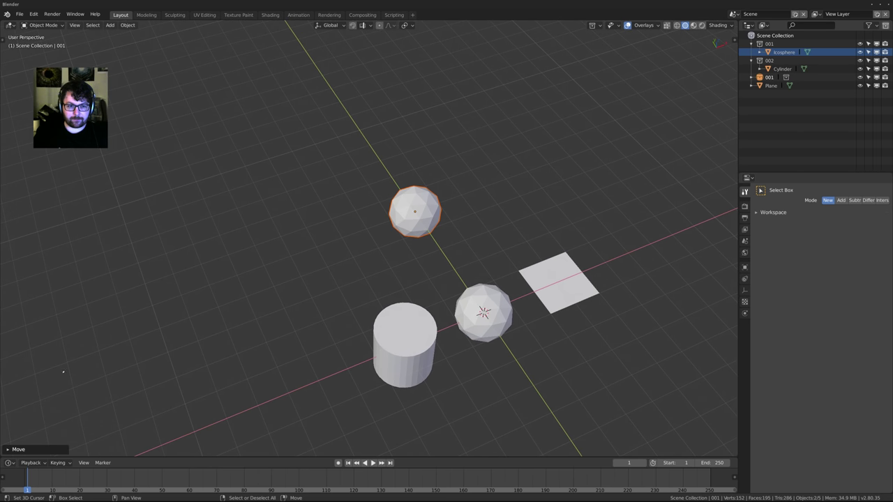
# Move the plane into collection 001 in the Outliner so the collection instance includes it
pyautogui.keyDown('shift'); pyautogui.moveTo(473, 300); pyautogui.dragTo(423, 288, button='middle'); pyautogui.keyUp('shift')
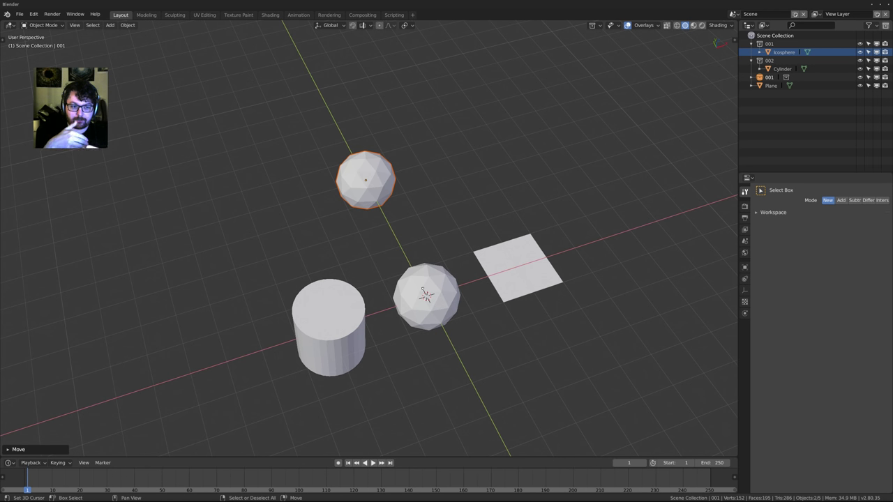
pyautogui.keyDown('shift'); pyautogui.moveTo(391, 234); pyautogui.dragTo(358, 236, button='middle'); pyautogui.keyUp('shift')
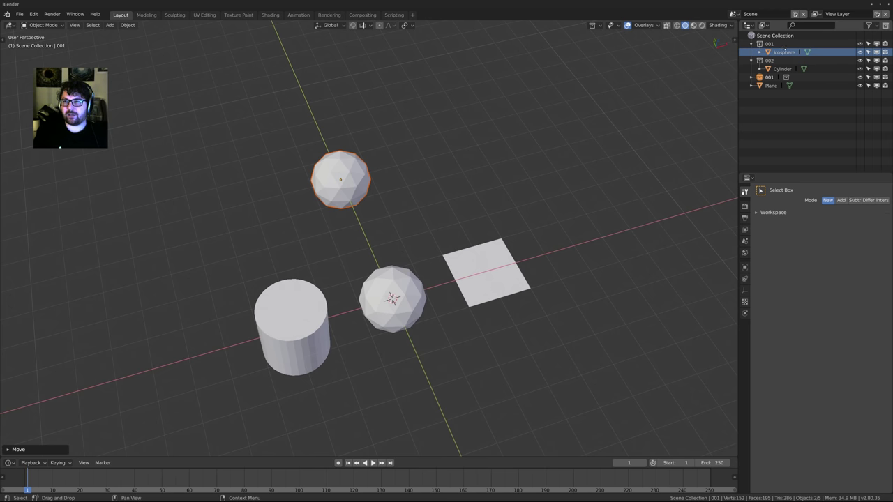
pyautogui.click(770, 78)
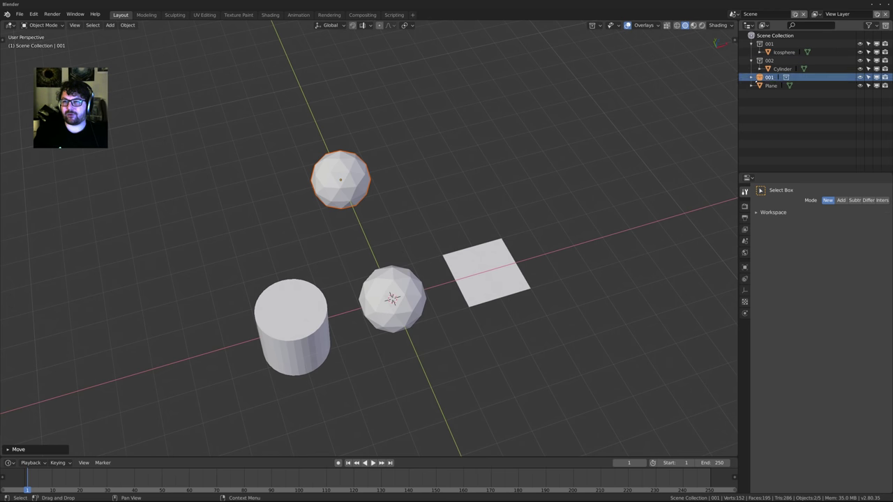
pyautogui.moveTo(415, 196); pyautogui.dragTo(516, 184, button='middle')
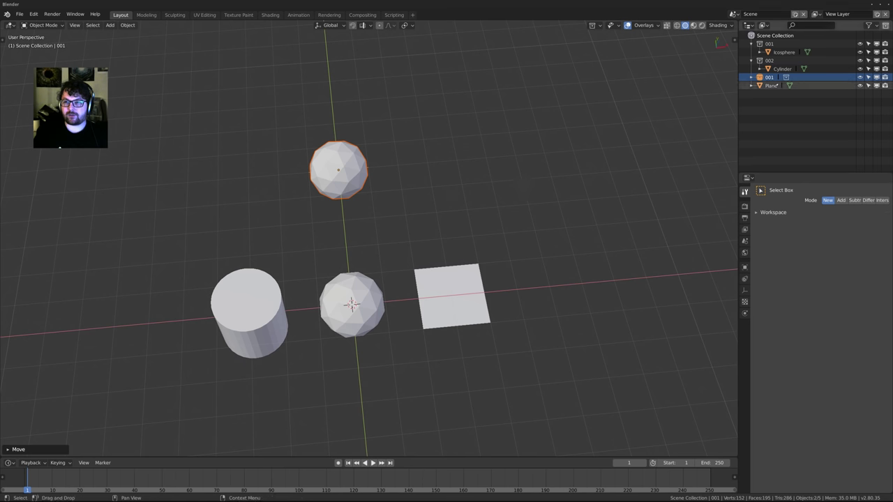
pyautogui.moveTo(767, 87); pyautogui.dragTo(769, 43)
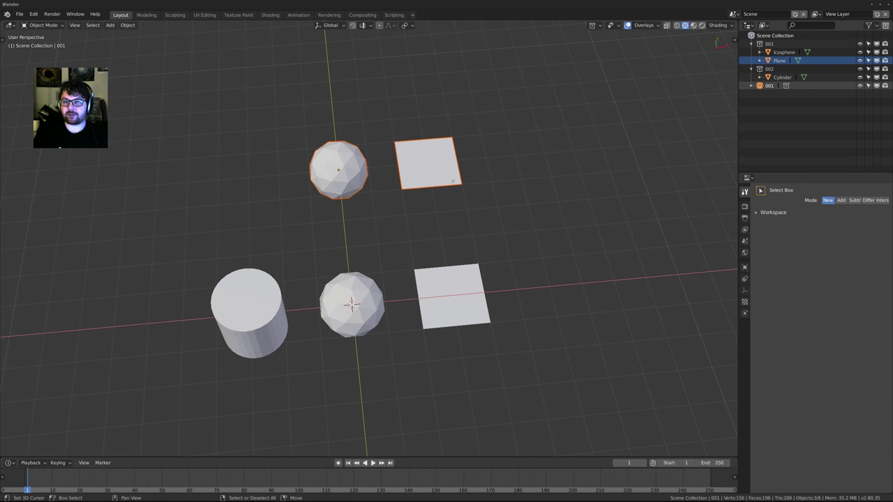
pyautogui.moveTo(412, 223); pyautogui.dragTo(376, 223, button='middle')
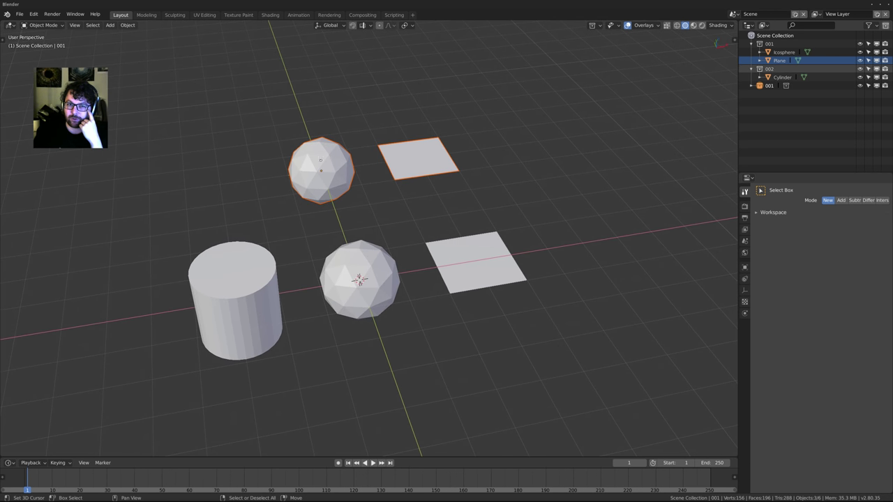
# Select and delete every object in the scene, including the collection instance
pyautogui.moveTo(391, 190); pyautogui.dragTo(443, 233, button='middle')
pyautogui.press('a')
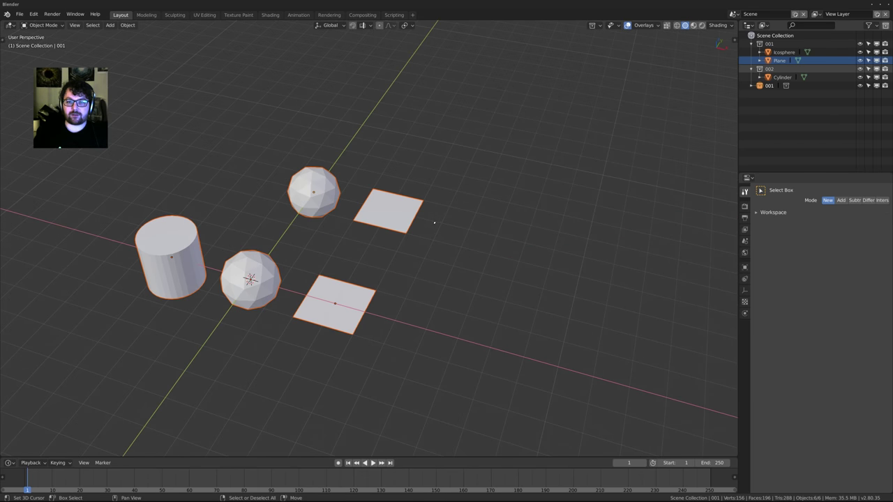
pyautogui.press('Delete')
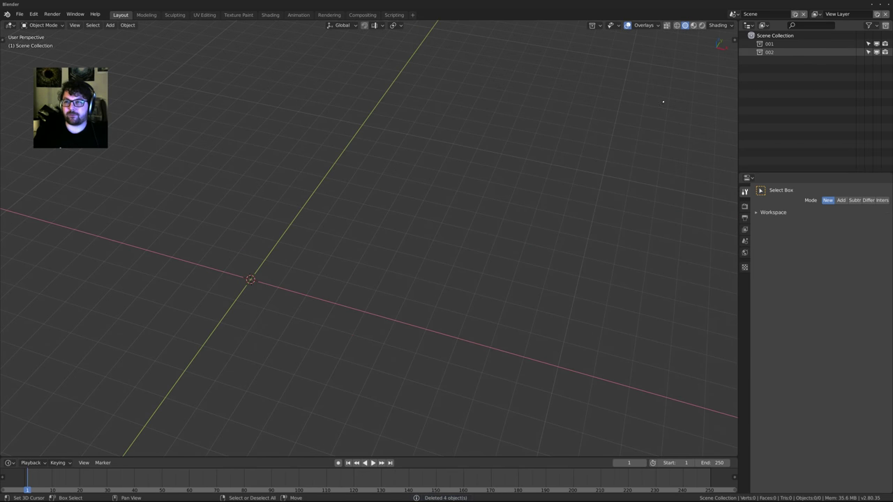
# Delete the empty collections 001 and 002 from the Outliner
pyautogui.rightClick(780, 43)
pyautogui.click(784, 46)
pyautogui.rightClick(785, 44)
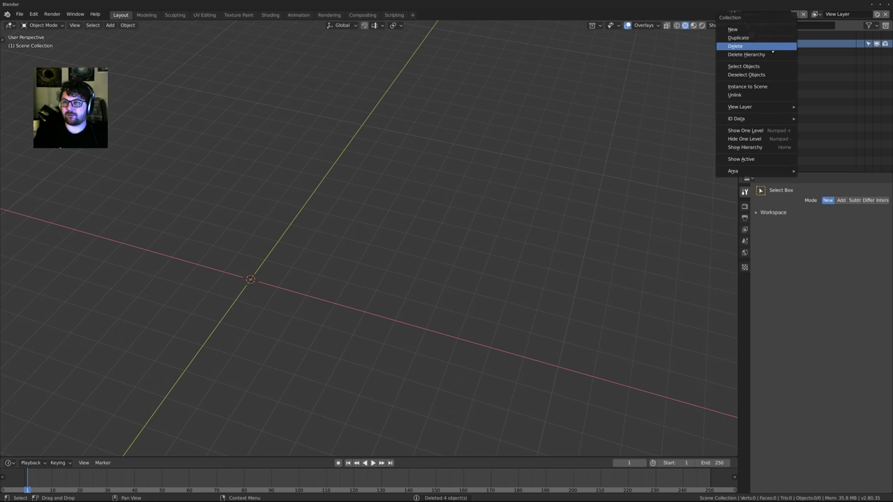
pyautogui.click(783, 45)
# Add a cylinder mesh at the 3D cursor in the empty scene
pyautogui.keyDown('shift'); pyautogui.moveTo(395, 250); pyautogui.dragTo(480, 235, button='middle'); pyautogui.keyUp('shift')
pyautogui.hotkey('shift', 'a')
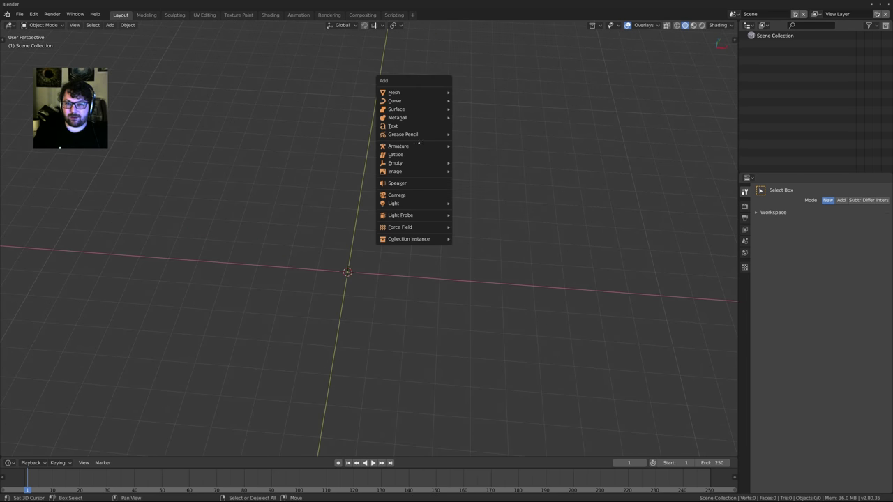
pyautogui.moveTo(426, 93)
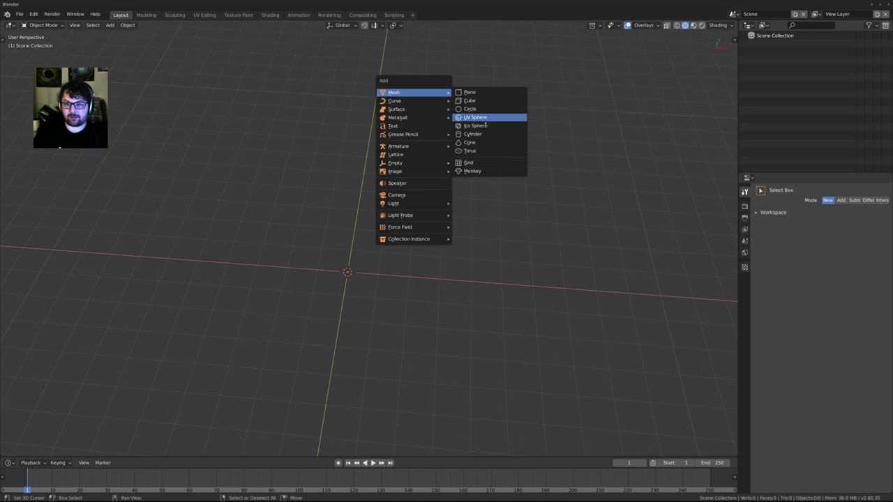
pyautogui.click(473, 134)
pyautogui.moveTo(472, 134); pyautogui.dragTo(445, 182, button='middle')
# Rotate the cylinder's whole mesh 90° about the X axis in Edit Mode so it lies along Y
pyautogui.press('Tab')
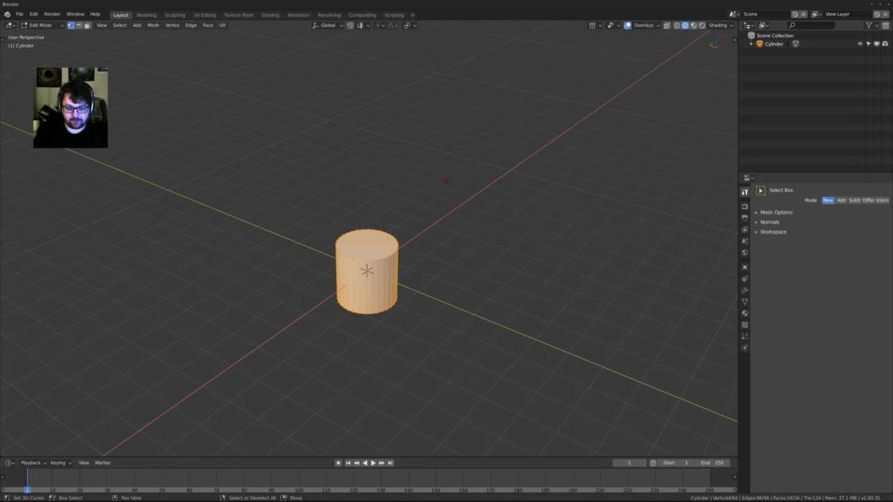
pyautogui.press('r')
pyautogui.press('x')
pyautogui.press('9')
pyautogui.press('0')
pyautogui.press('Return')
# Try to move the cylinder mesh 3 m along the global Y axis, and undo the move
pyautogui.press('g')
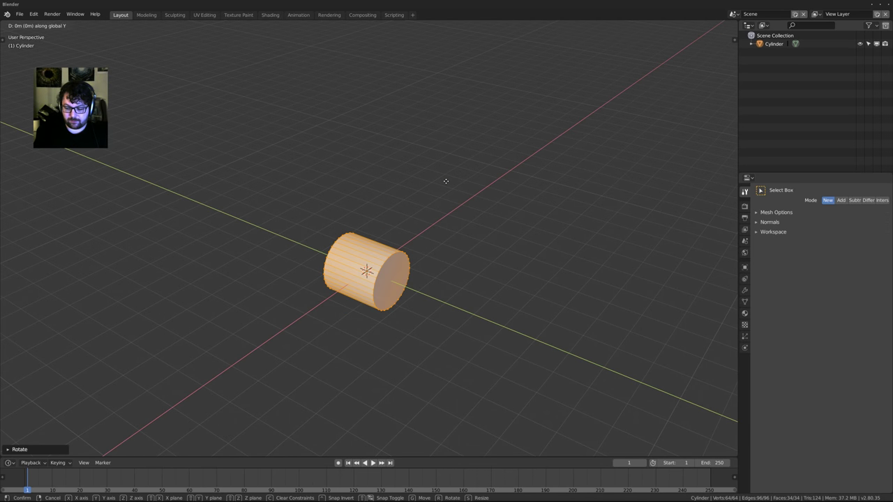
pyautogui.press('y')
pyautogui.press('3')
pyautogui.press('Return')
pyautogui.hotkey('ctrl', 'z')
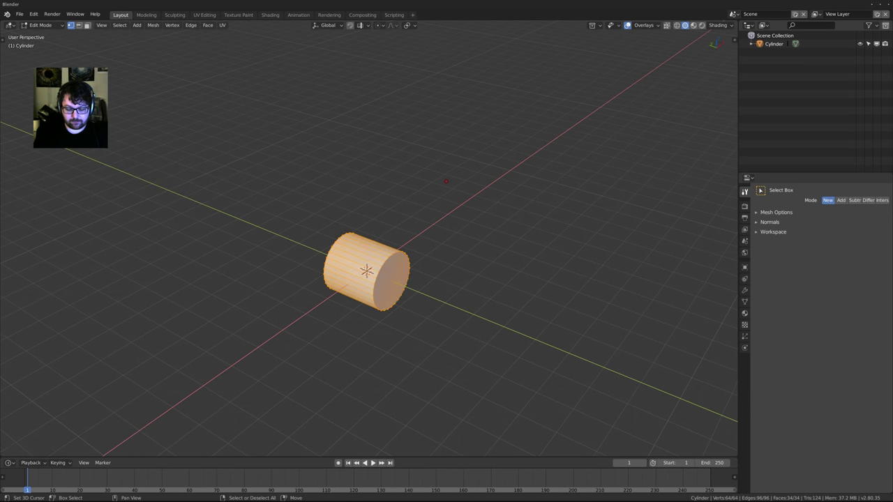
# Move the cylinder mesh 1 m along the global Y axis
pyautogui.press('g')
pyautogui.press('y')
pyautogui.press('1')
pyautogui.press('Return')
# Select the end face away from the object's origin and move it far along the global Y axis to lengthen the cylinder
pyautogui.scroll(-2, 367, 265)
pyautogui.moveTo(367, 265); pyautogui.dragTo(461, 264, button='middle')
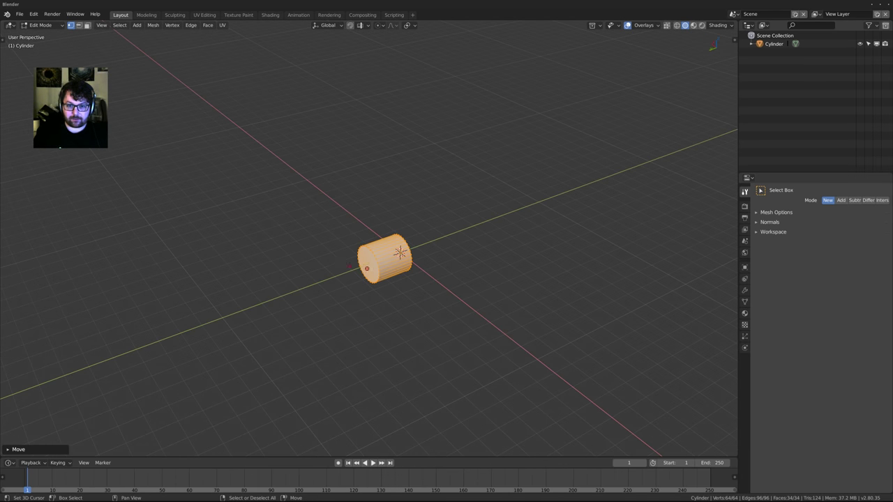
pyautogui.press('3')
pyautogui.click(367, 269)
pyautogui.moveTo(367, 269); pyautogui.dragTo(490, 203, button='middle')
pyautogui.rightClick(435, 233)
pyautogui.scroll(-2, 434, 234)
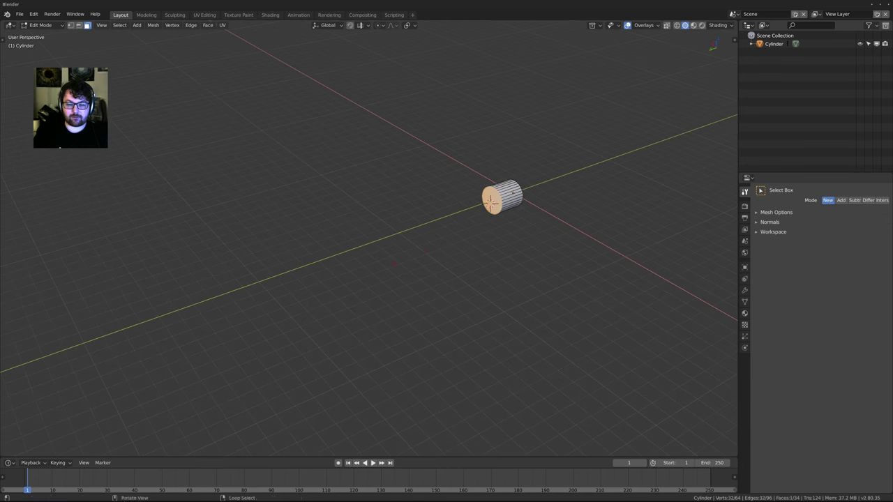
pyautogui.moveTo(394, 264); pyautogui.dragTo(380, 270, button='middle')
pyautogui.press('e')
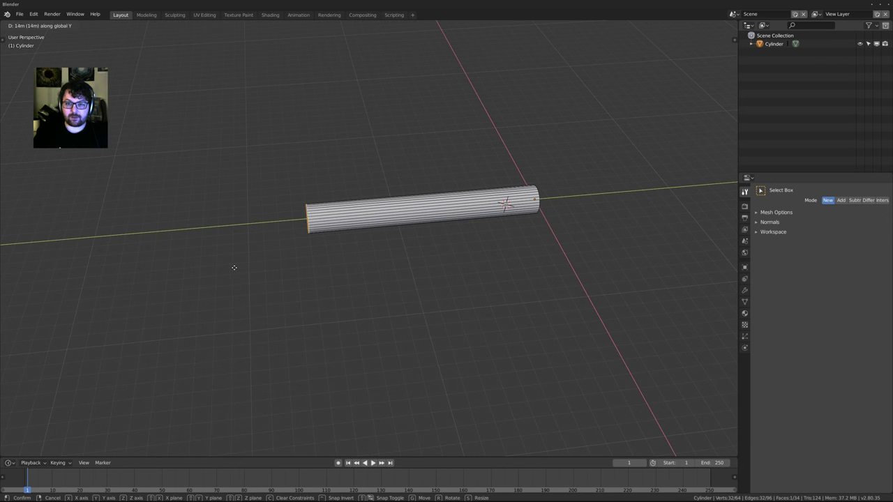
pyautogui.click(181, 274)
# Add the opposite end cap to the selection and delete both cap faces to leave an open tube
pyautogui.keyDown('shift'); pyautogui.moveTo(447, 272); pyautogui.dragTo(454, 290, button='middle'); pyautogui.keyUp('shift')
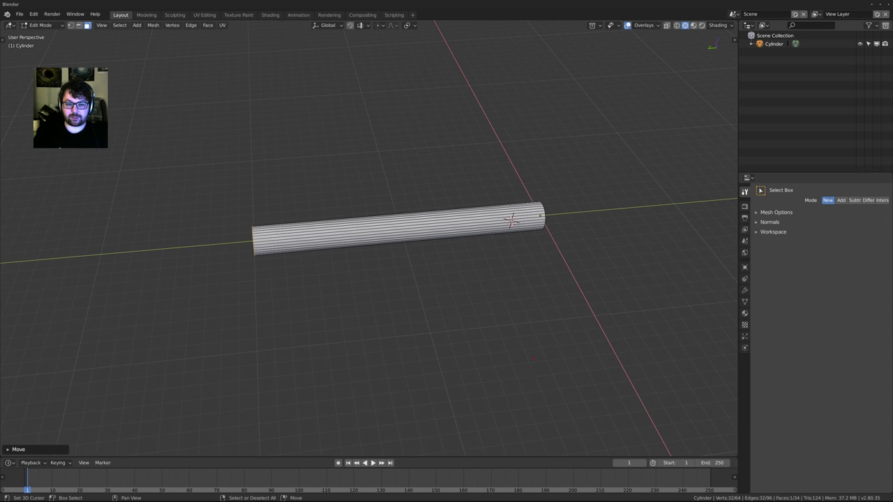
pyautogui.moveTo(499, 307); pyautogui.dragTo(399, 188, button='middle')
pyautogui.scroll(3, 457, 293)
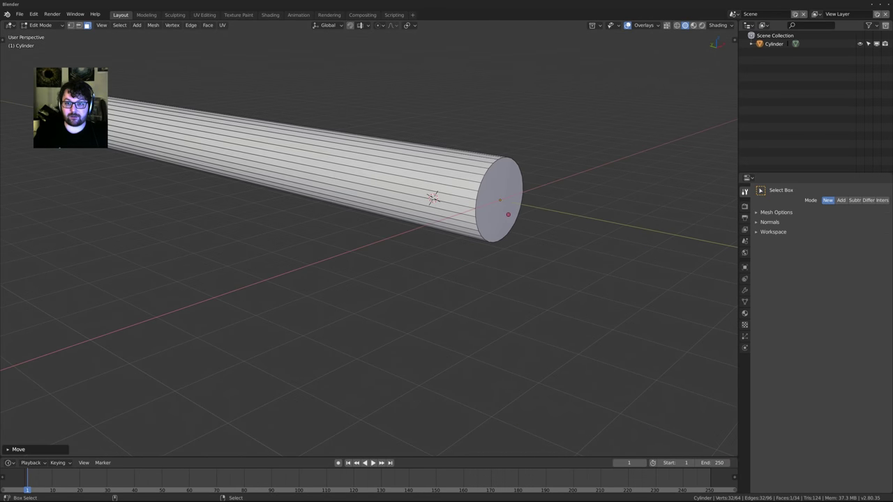
pyautogui.keyDown('shift'); pyautogui.rightClick(508, 214); pyautogui.keyUp('shift')
pyautogui.keyDown('shift'); pyautogui.moveTo(519, 241); pyautogui.dragTo(479, 259, button='middle'); pyautogui.keyUp('shift')
pyautogui.press('x')
pyautogui.click(444, 276)
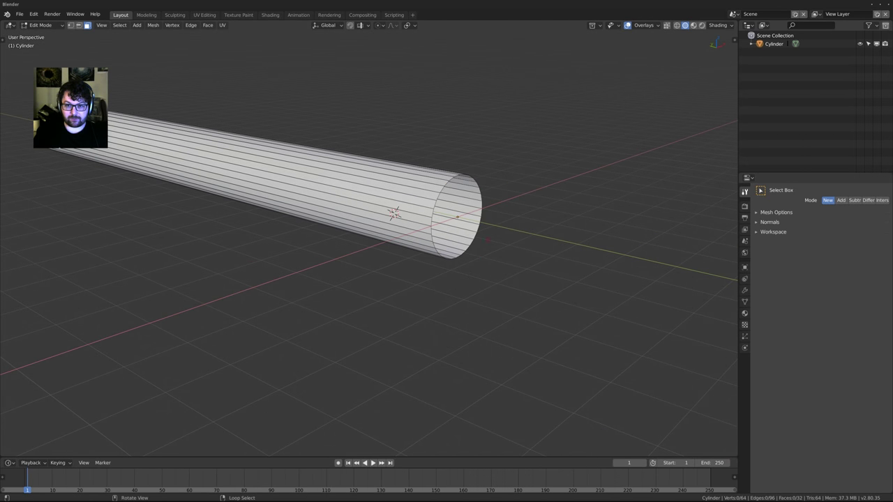
# Scale the whole tube mesh by 2.7 on the X and Z axes, keeping its length along Y
pyautogui.moveTo(444, 276); pyautogui.dragTo(444, 217, button='middle')
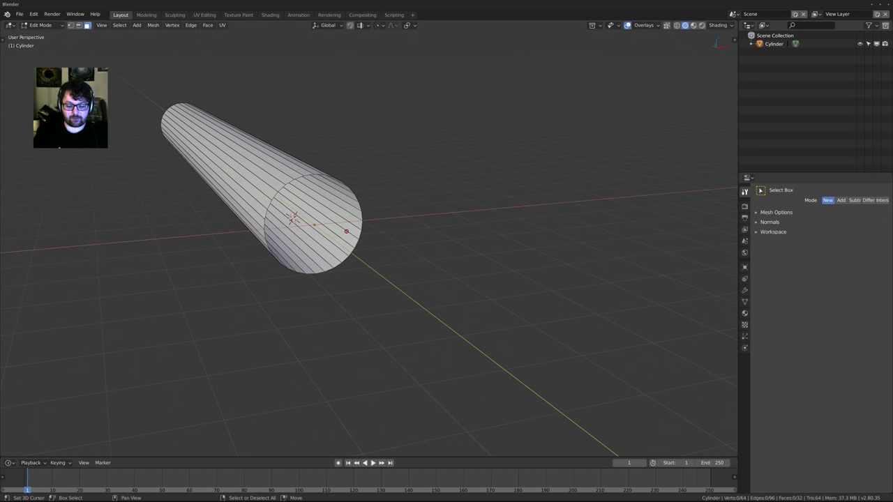
pyautogui.press('a')
pyautogui.press('s')
pyautogui.hotkey('shift', 'z')
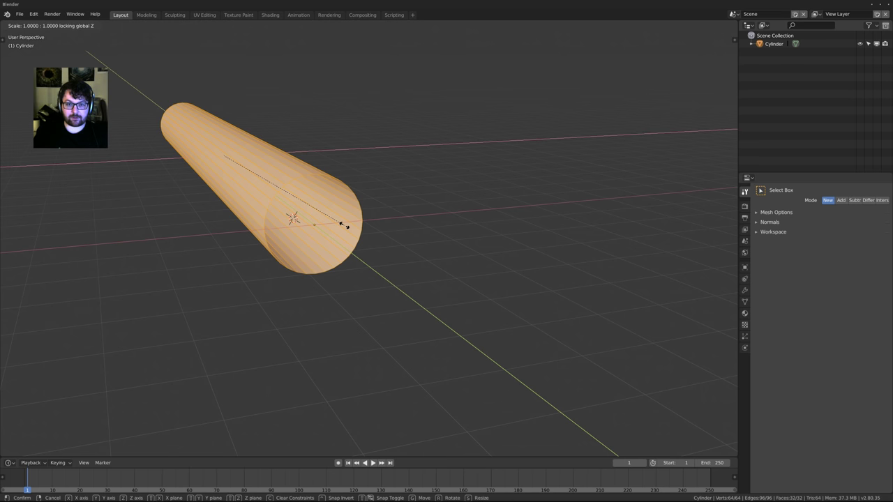
pyautogui.moveTo(352, 225)
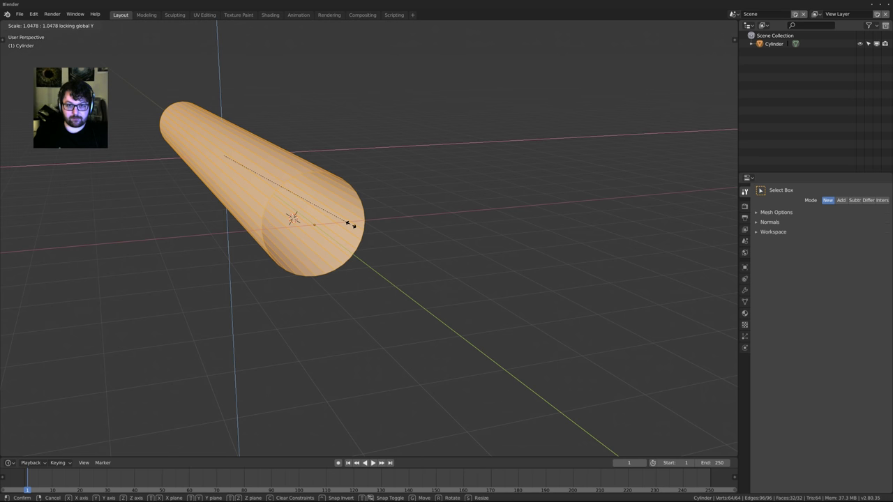
pyautogui.hotkey('shift', 'y')
pyautogui.write('2.4')
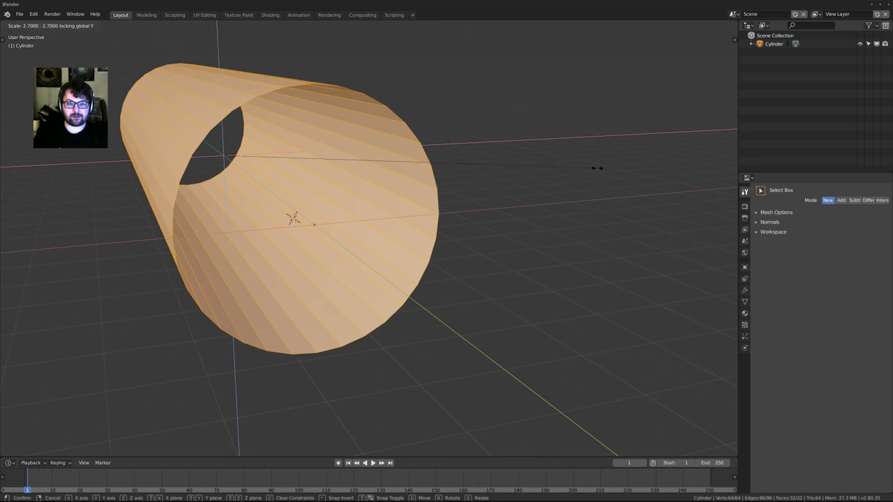
pyautogui.press('Return')
# Add 35 evenly spaced, unslid loop cuts around the tube along its length and return to Object Mode
pyautogui.moveTo(373, 245); pyautogui.dragTo(431, 307, button='middle')
pyautogui.scroll(-3, 379, 303)
pyautogui.hotkey('ctrl', 'r')
pyautogui.scroll(7, 323, 203)
pyautogui.scroll(20, 457, 225)
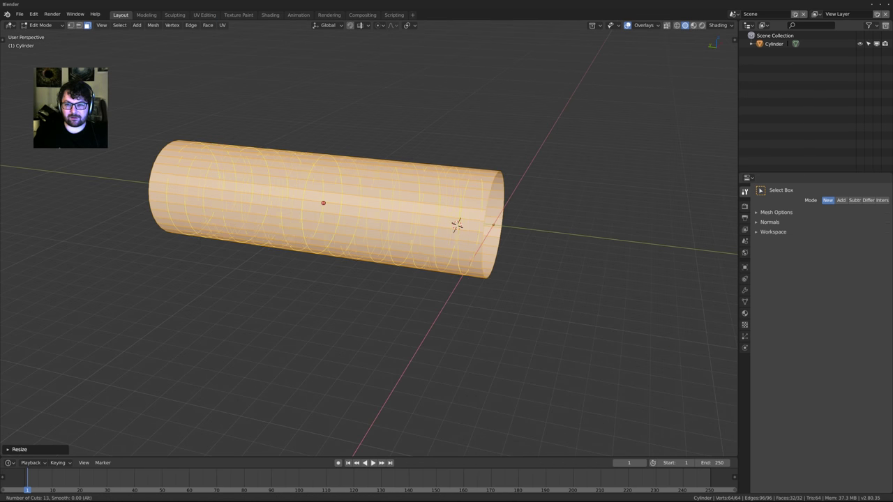
pyautogui.click(457, 224)
pyautogui.rightClick(458, 225)
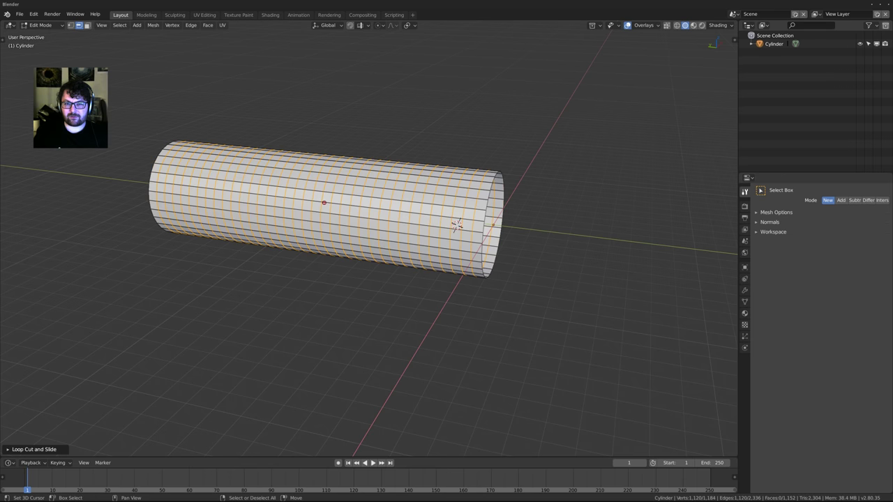
pyautogui.press('Tab')
# Add a Displace modifier to the cylinder and create a new texture for it
pyautogui.moveTo(459, 226); pyautogui.dragTo(420, 269, button='middle')
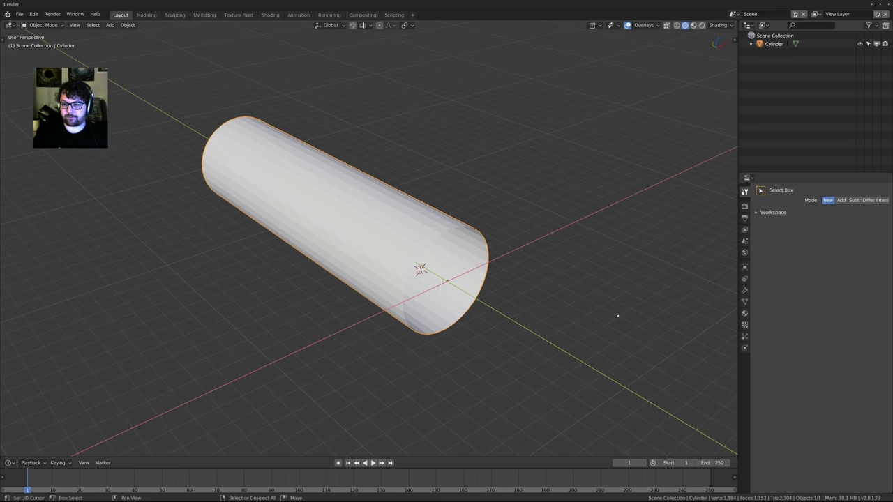
pyautogui.moveTo(618, 315); pyautogui.dragTo(610, 298, button='middle')
pyautogui.click(746, 290)
pyautogui.click(792, 189)
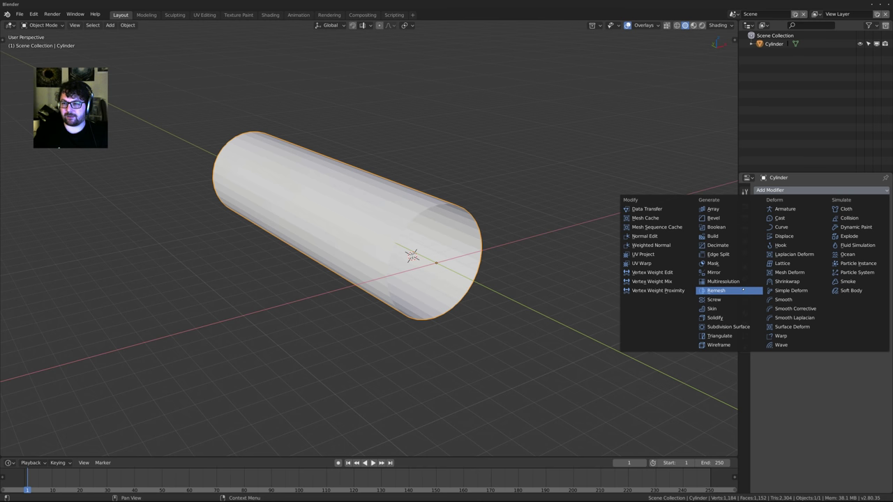
pyautogui.click(784, 236)
pyautogui.moveTo(475, 267); pyautogui.dragTo(831, 260, button='middle')
pyautogui.click(862, 234)
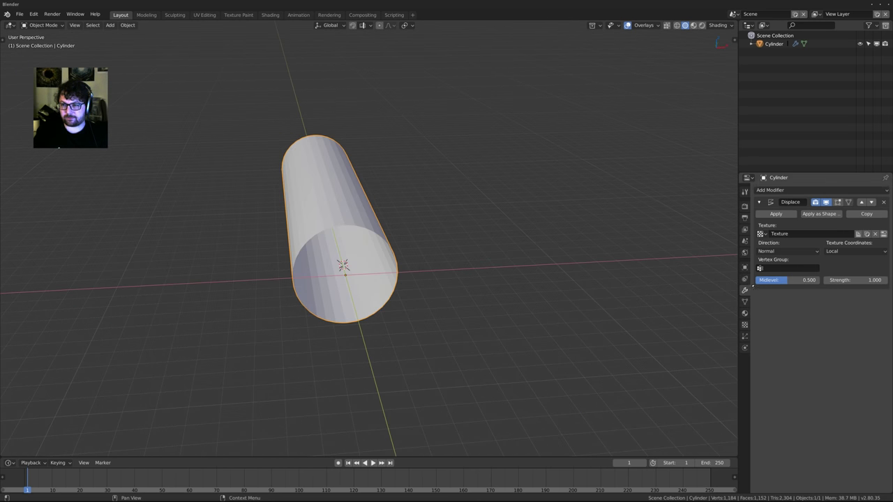
# Set the displacement texture to Distorted Noise, with Cell Noise for both the noise basis and the distortion
pyautogui.click(745, 325)
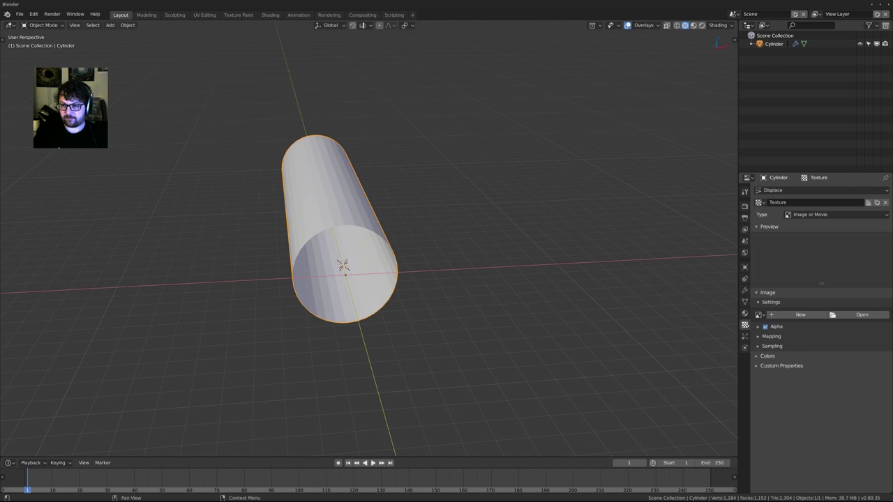
pyautogui.click(830, 214)
pyautogui.click(811, 178)
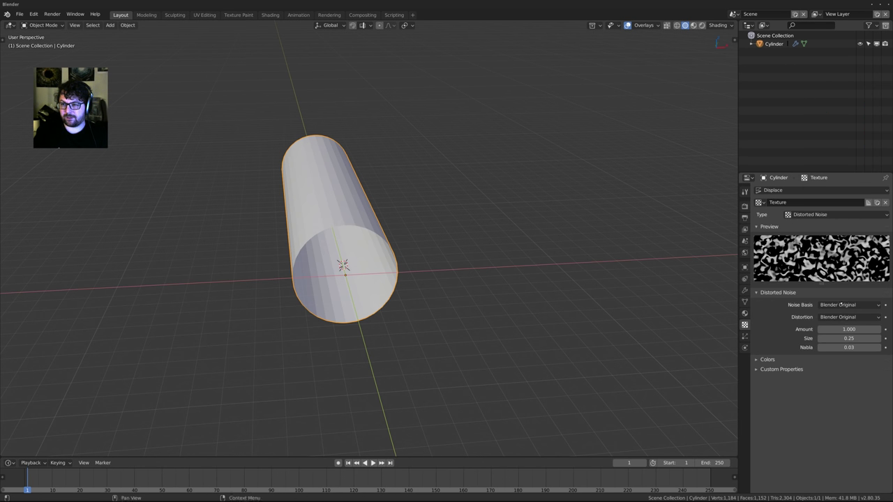
pyautogui.keyDown('ctrl'); pyautogui.scroll(1, 842, 304); pyautogui.keyUp('ctrl')
pyautogui.keyDown('ctrl'); pyautogui.scroll(1, 840, 317); pyautogui.keyUp('ctrl')
pyautogui.moveTo(594, 310); pyautogui.dragTo(613, 263, button='middle')
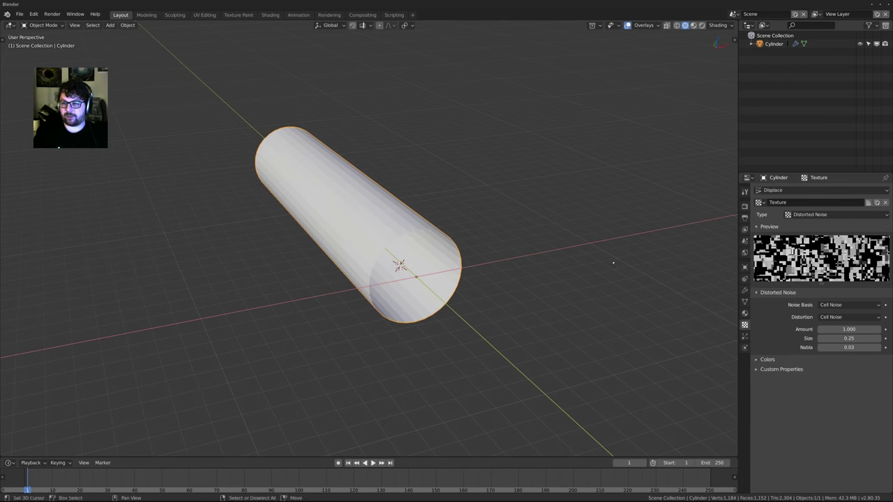
# Add a level 2 Subdivision Surface modifier to the cylinder and place it above the Displace modifier
pyautogui.click(745, 290)
pyautogui.moveTo(698, 286); pyautogui.dragTo(520, 250, button='middle')
pyautogui.press('Tab')
pyautogui.press('Tab')
pyautogui.hotkey('ctrl', '2')
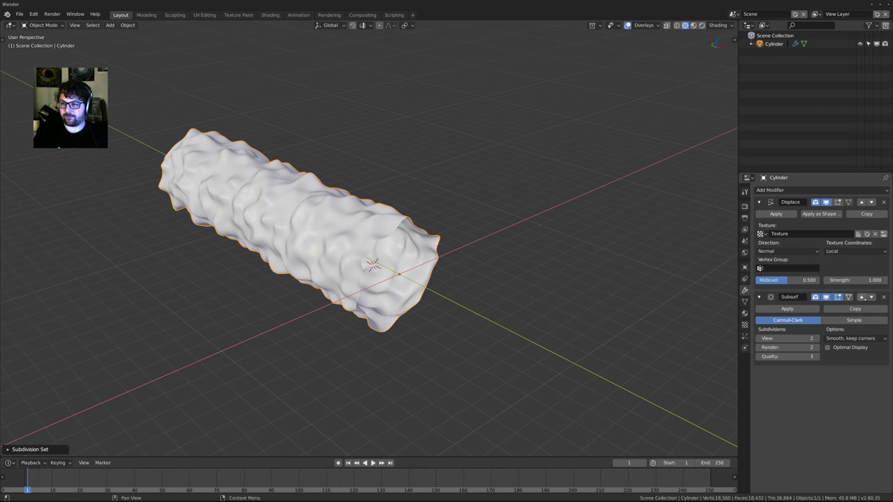
pyautogui.click(862, 297)
pyautogui.moveTo(412, 253); pyautogui.dragTo(421, 248, button='middle')
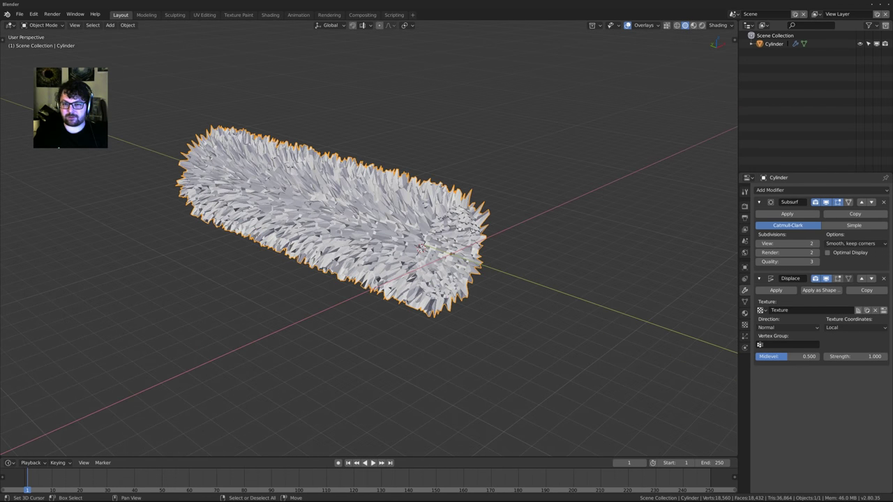
# Set the Distorted Noise texture's size to 2.50
pyautogui.click(746, 327)
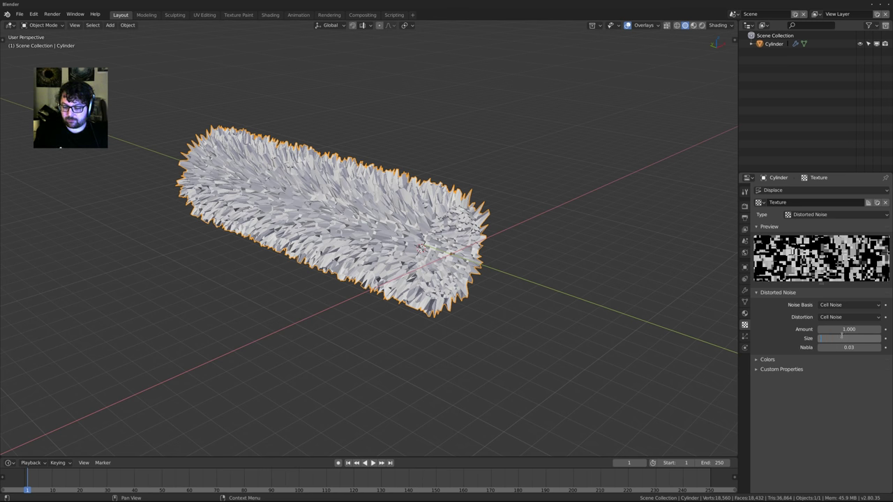
pyautogui.press('Return')
pyautogui.moveTo(558, 253); pyautogui.dragTo(441, 273, button='middle')
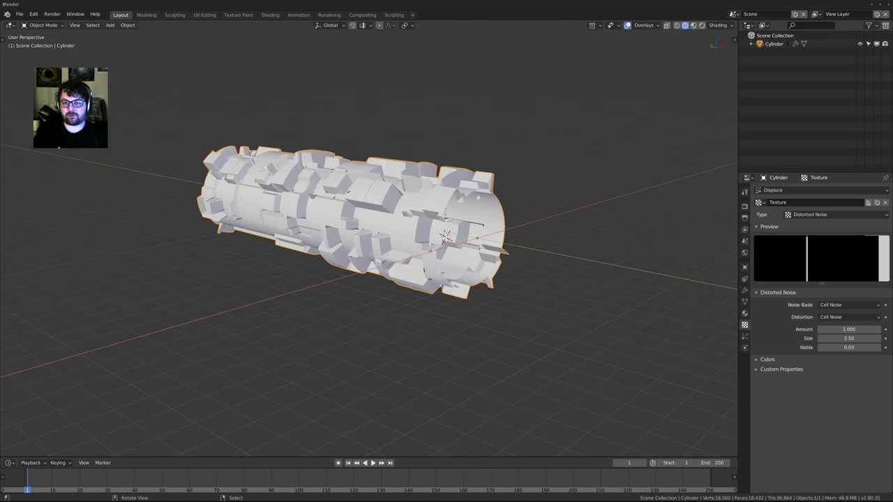
# Duplicate the displaced cylinder in place, keeping the copy at the original's location
pyautogui.click(745, 290)
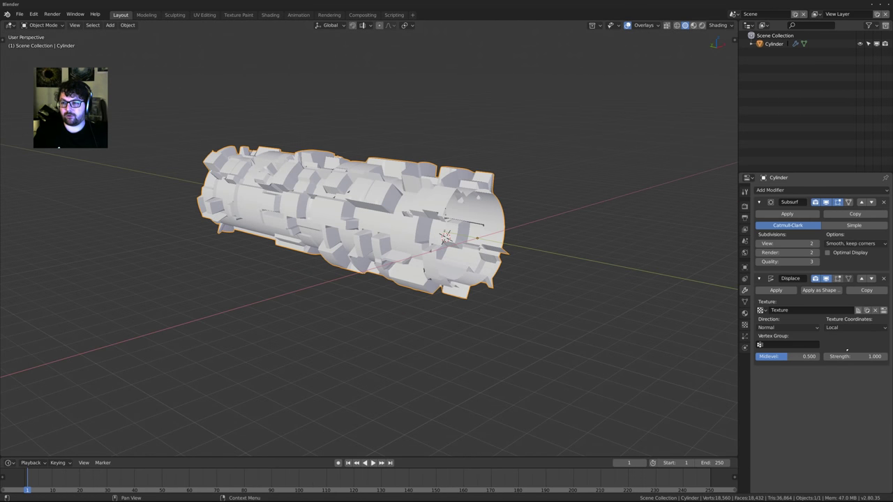
pyautogui.moveTo(508, 253); pyautogui.dragTo(442, 271, button='middle')
pyautogui.moveTo(400, 241); pyautogui.dragTo(394, 258, button='middle')
pyautogui.hotkey('shift', 'a')
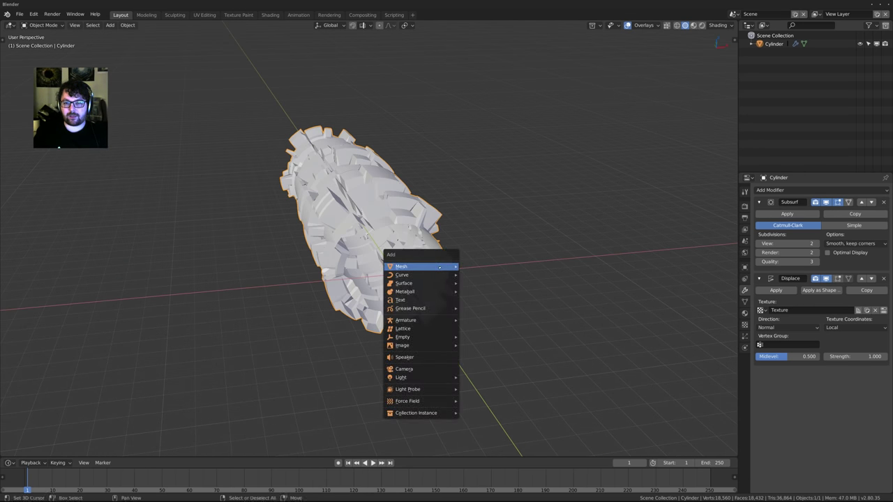
pyautogui.hotkey('shift', 'd')
pyautogui.press('Escape')
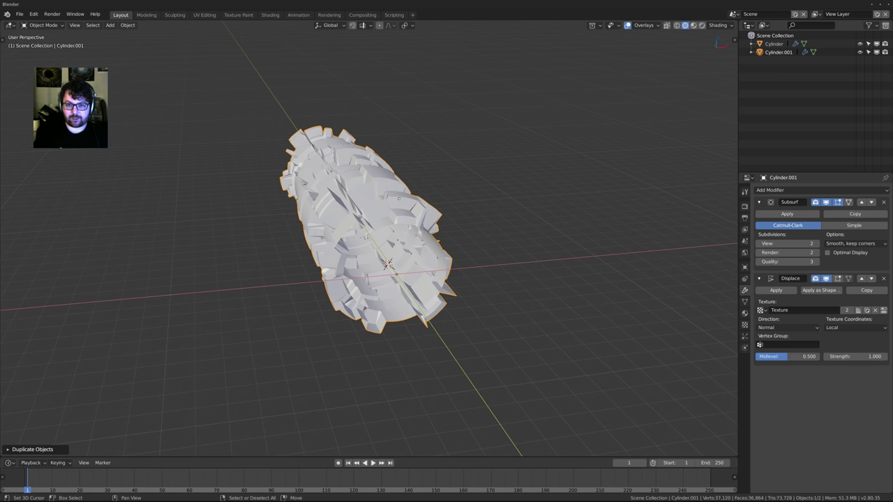
# Try to scale the selected edge loops of the duplicate by 0.6 on the X and Z axes in Edit Mode
pyautogui.press('Tab')
pyautogui.press('s')
pyautogui.hotkey('shift', 'y')
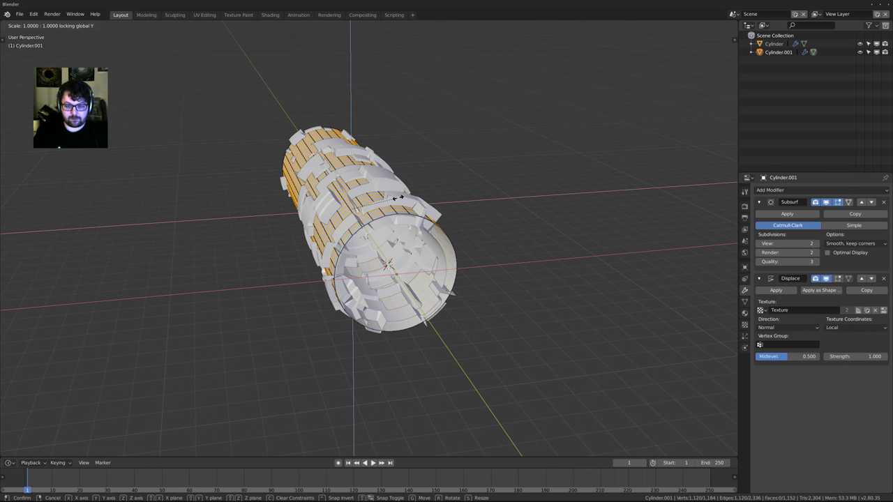
pyautogui.write('.6')
pyautogui.press('Return')
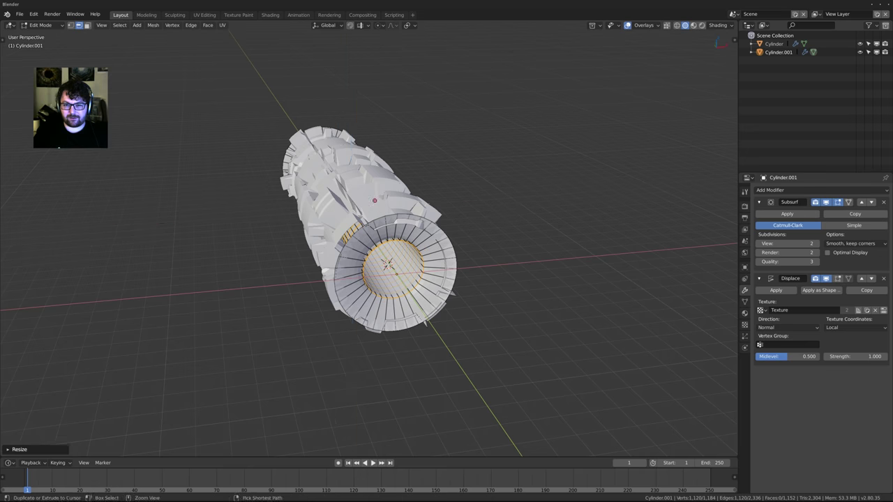
pyautogui.moveTo(380, 198); pyautogui.dragTo(416, 253, button='middle')
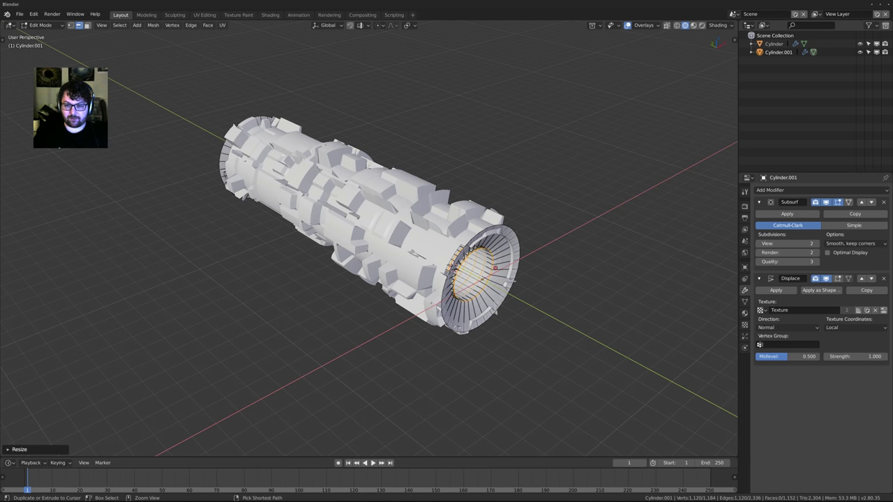
# Shrink the duplicate cylinder's entire mesh on the X and Z axes so it fits inside the original, and return to Object Mode
pyautogui.press('a')
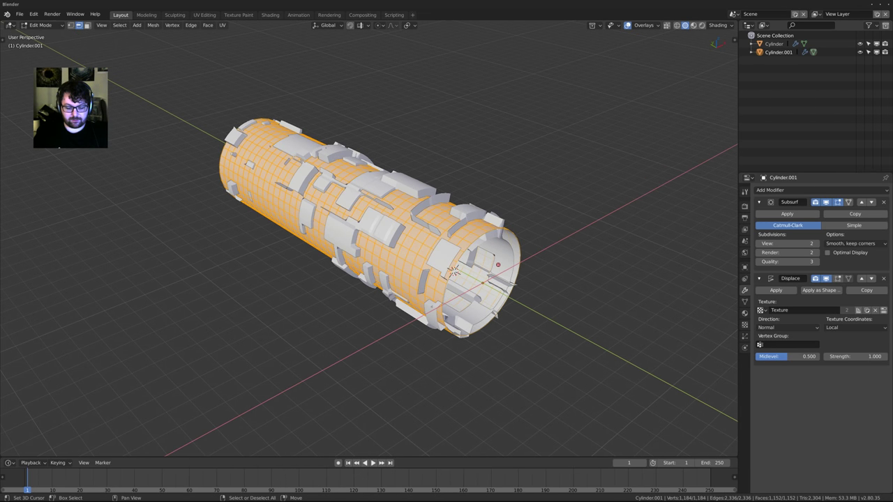
pyautogui.press('s')
pyautogui.hotkey('shift', 'y')
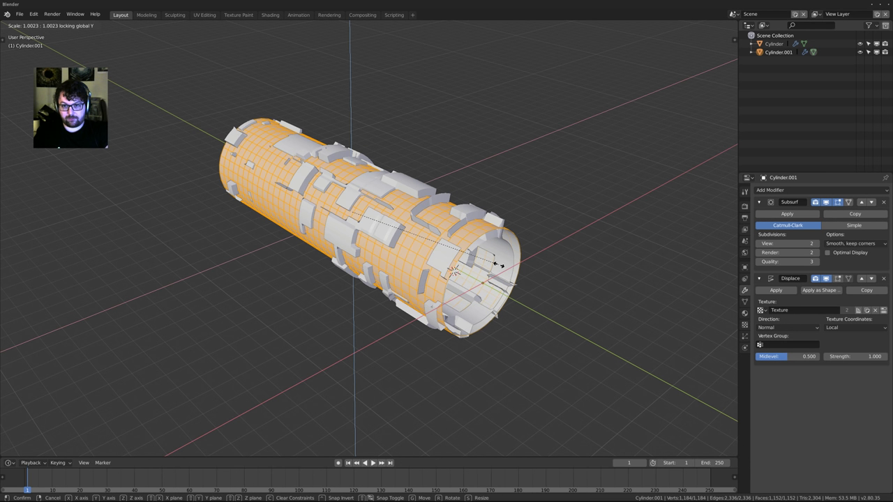
pyautogui.click(456, 255)
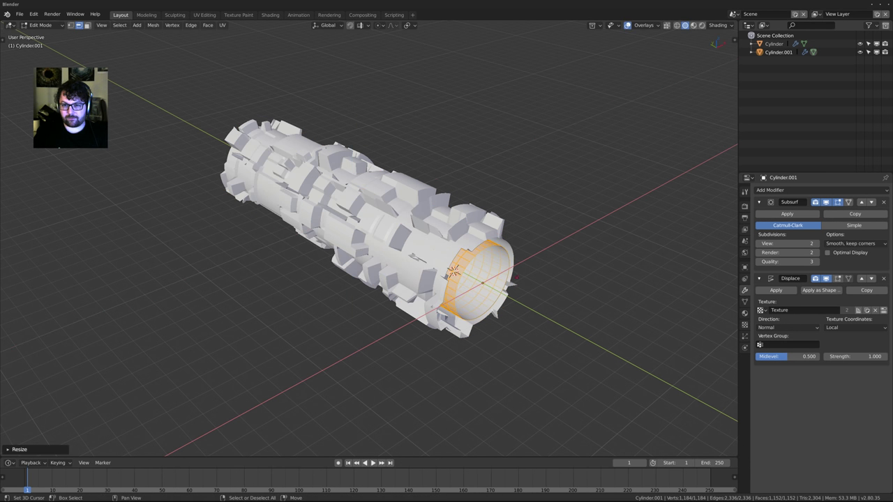
pyautogui.press('Tab')
pyautogui.moveTo(490, 272); pyautogui.dragTo(456, 255, button='middle')
pyautogui.scroll(2, 467, 278)
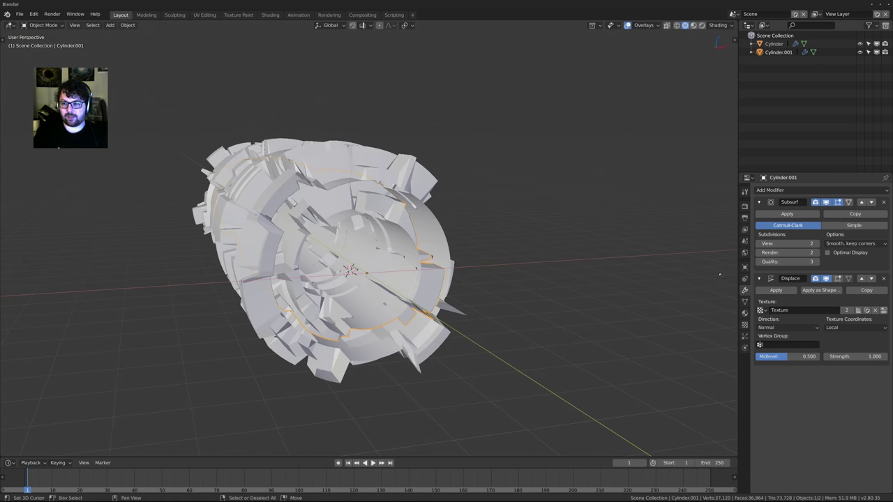
# Make the inner cylinder's displacement texture a separate copy and change its type to Voronoi
pyautogui.click(846, 312)
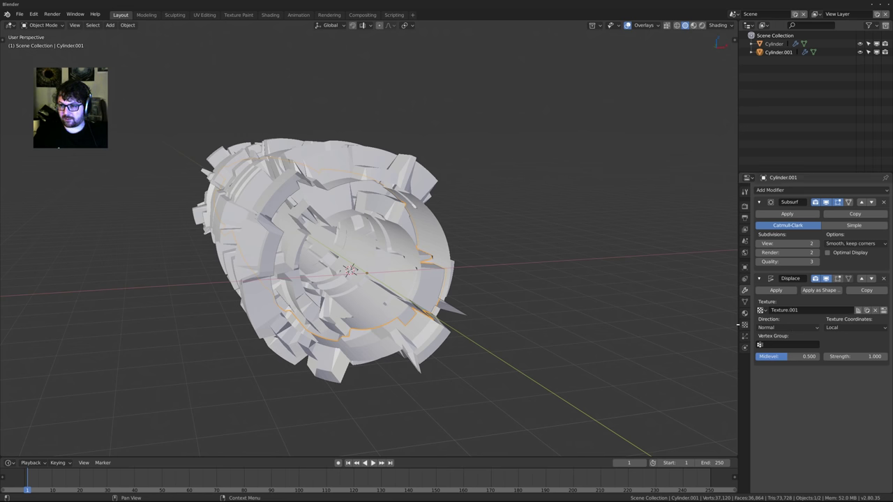
pyautogui.click(883, 310)
pyautogui.click(830, 216)
pyautogui.click(830, 216)
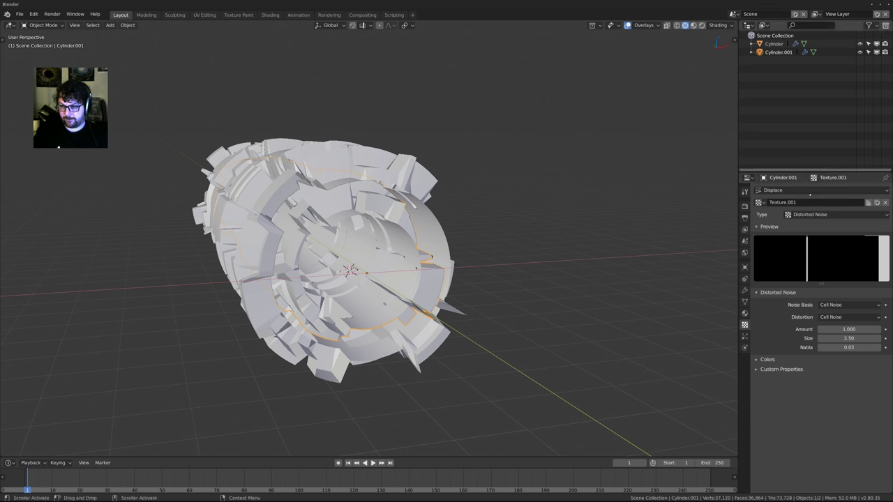
pyautogui.click(829, 217)
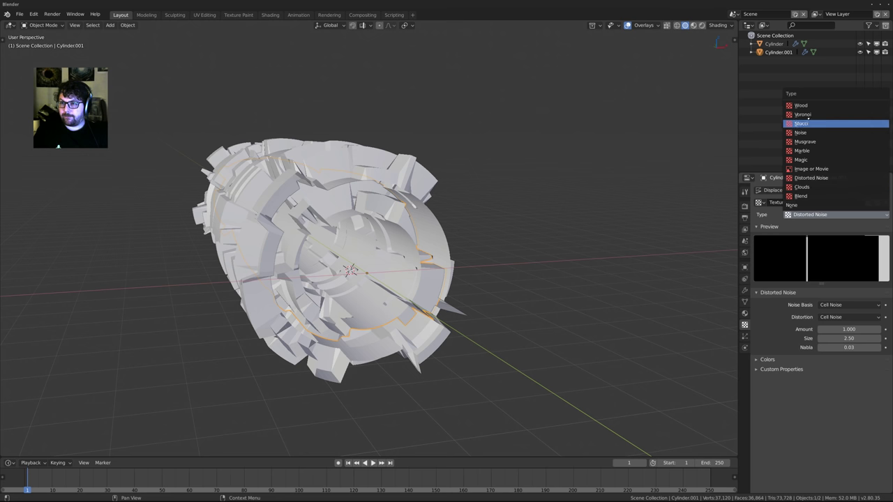
pyautogui.click(802, 114)
pyautogui.moveTo(484, 303); pyautogui.dragTo(437, 296, button='middle')
# Set the inner cylinder's Displace modifier strength to 2.700
pyautogui.click(744, 290)
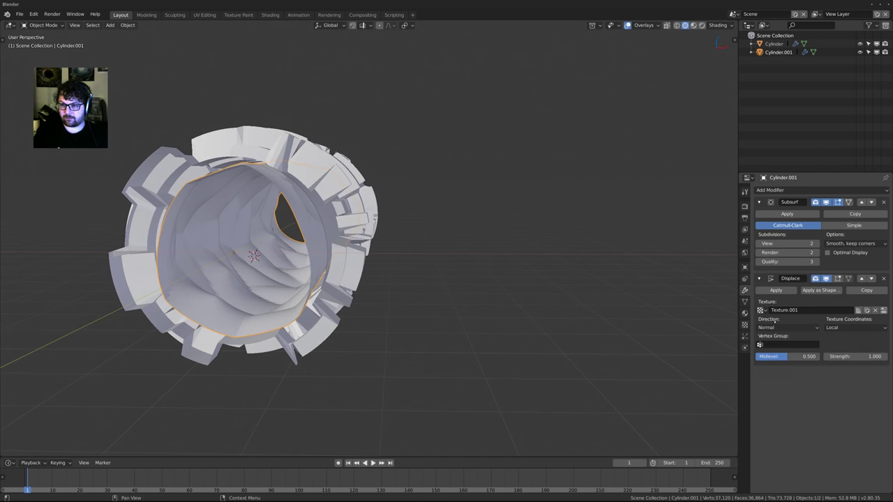
pyautogui.moveTo(852, 358); pyautogui.dragTo(881, 357)
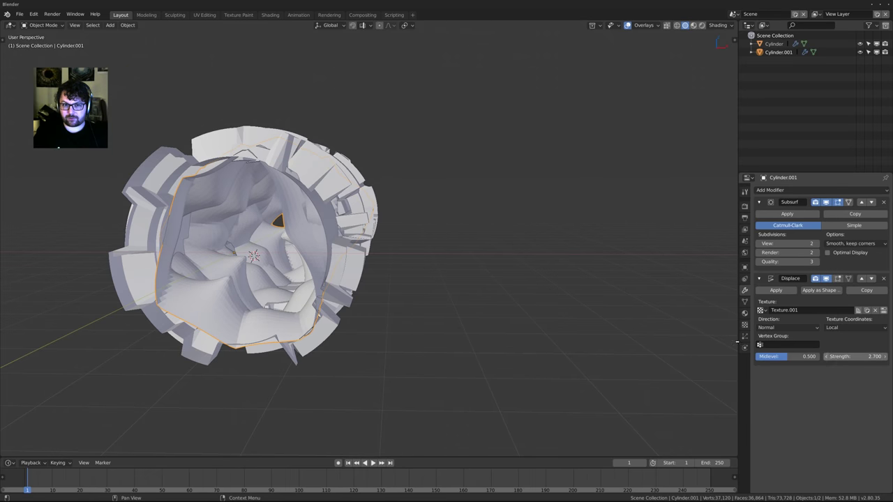
pyautogui.moveTo(453, 304); pyautogui.dragTo(725, 318, button='middle')
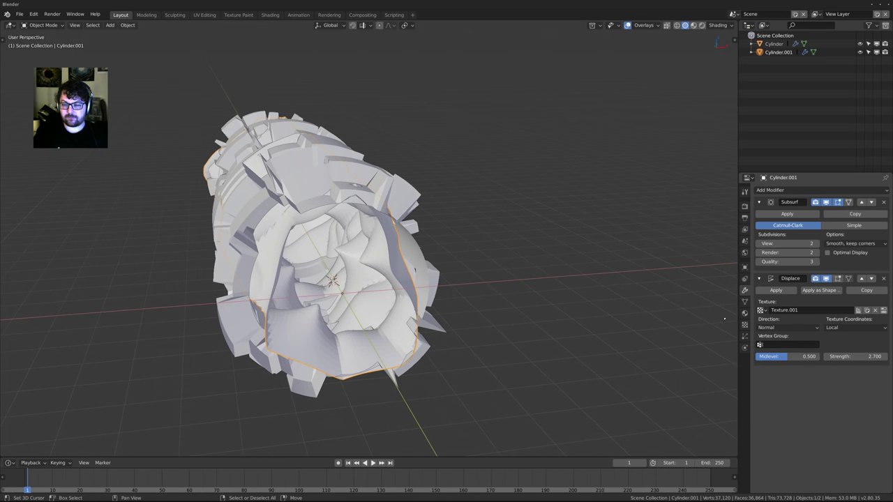
# Add a Decimate modifier to the inner cylinder in Planar mode with an angle limit of 15°
pyautogui.click(788, 190)
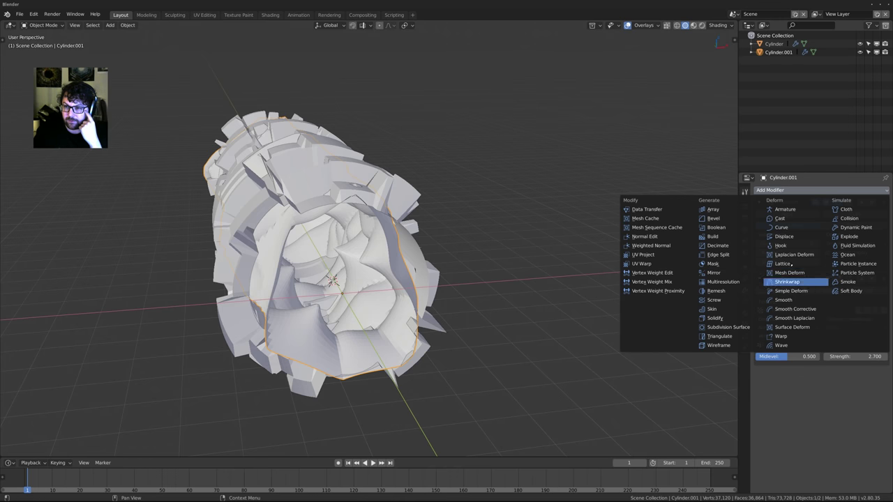
pyautogui.click(718, 246)
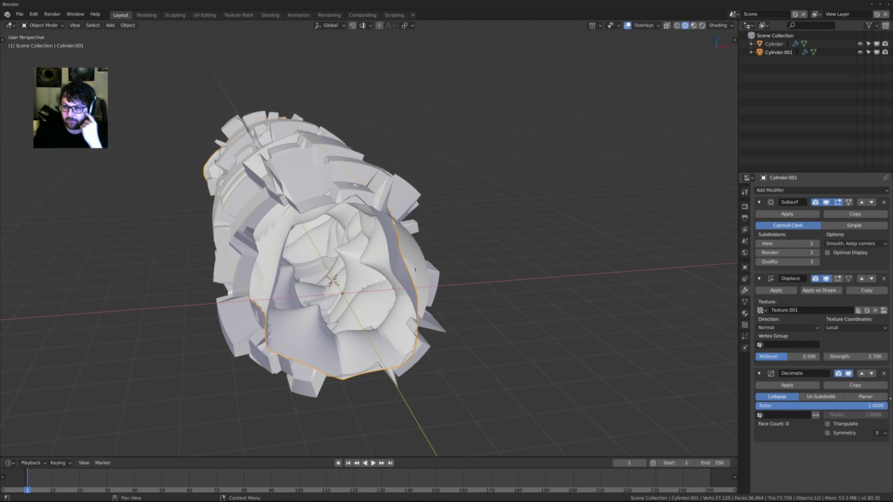
pyautogui.keyDown('shift'); pyautogui.moveTo(447, 293); pyautogui.dragTo(483, 250, button='middle'); pyautogui.keyUp('shift')
pyautogui.scroll(-1, 467, 277)
pyautogui.click(865, 397)
pyautogui.moveTo(492, 329); pyautogui.dragTo(444, 286, button='middle')
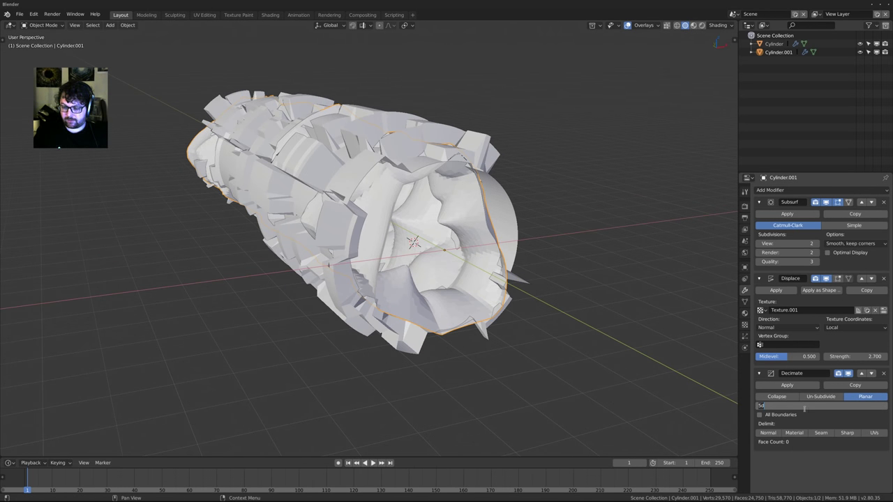
pyautogui.press('Return')
pyautogui.moveTo(559, 314); pyautogui.dragTo(520, 311, button='middle')
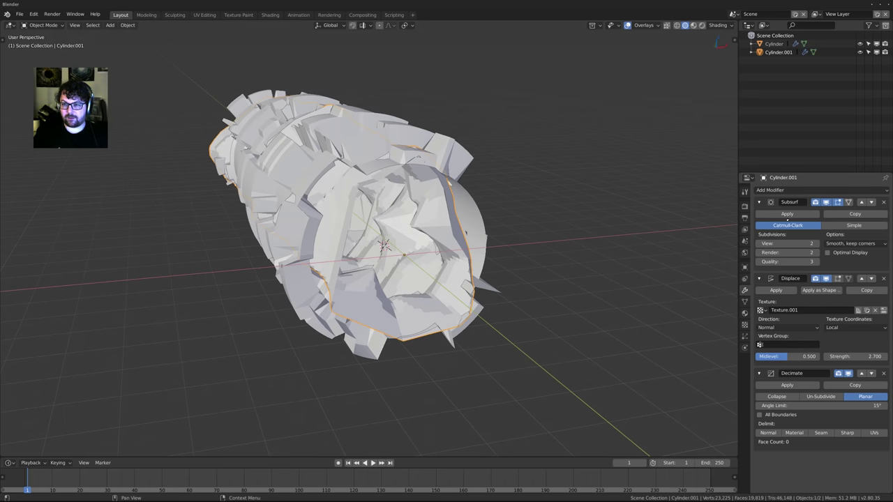
# Add a Wireframe modifier to the inner cylinder and set its thickness to 0.2206
pyautogui.click(771, 190)
pyautogui.click(718, 341)
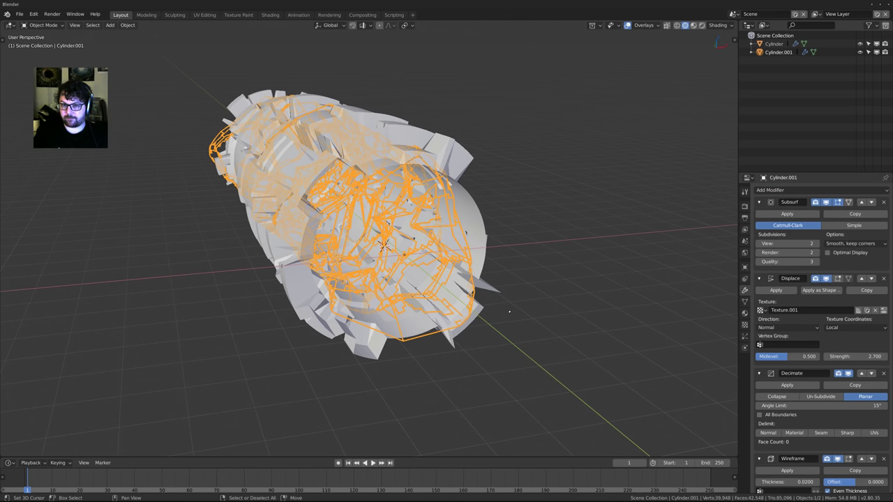
pyautogui.moveTo(785, 482); pyautogui.dragTo(824, 482)
pyautogui.moveTo(698, 426); pyautogui.dragTo(711, 424, button='middle')
pyautogui.scroll(-3, 820, 437)
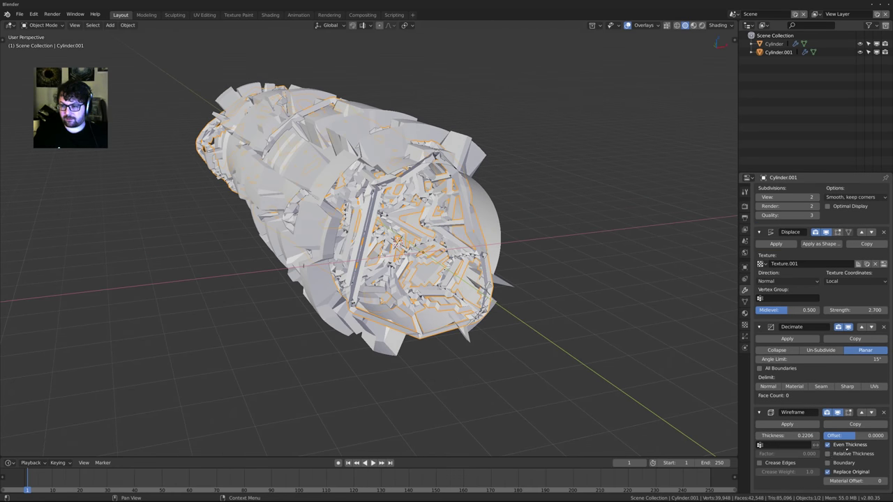
# Turn off Even Thickness and turn on Boundary in the inner cylinder's Wireframe modifier, then select the outer cylinder
pyautogui.click(835, 445)
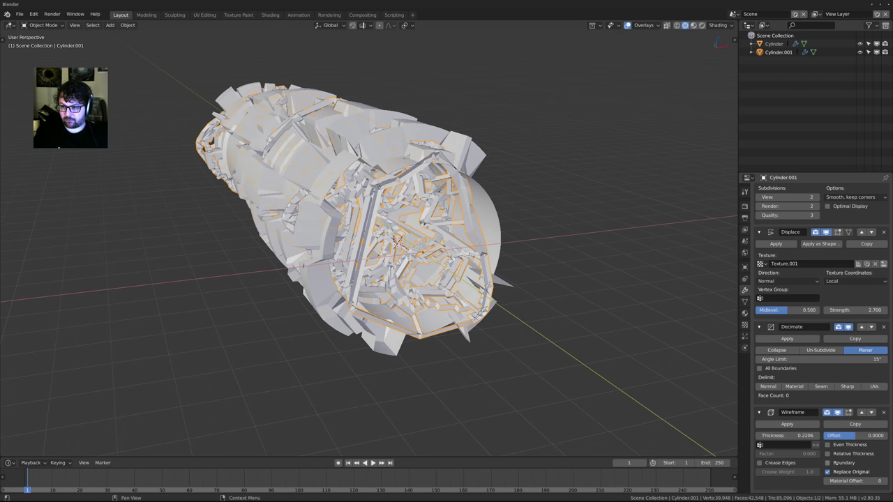
pyautogui.click(827, 462)
pyautogui.moveTo(443, 303); pyautogui.dragTo(432, 279, button='middle')
pyautogui.hotkey('alt', 'a')
pyautogui.moveTo(370, 227); pyautogui.dragTo(449, 224, button='middle')
pyautogui.click(449, 225)
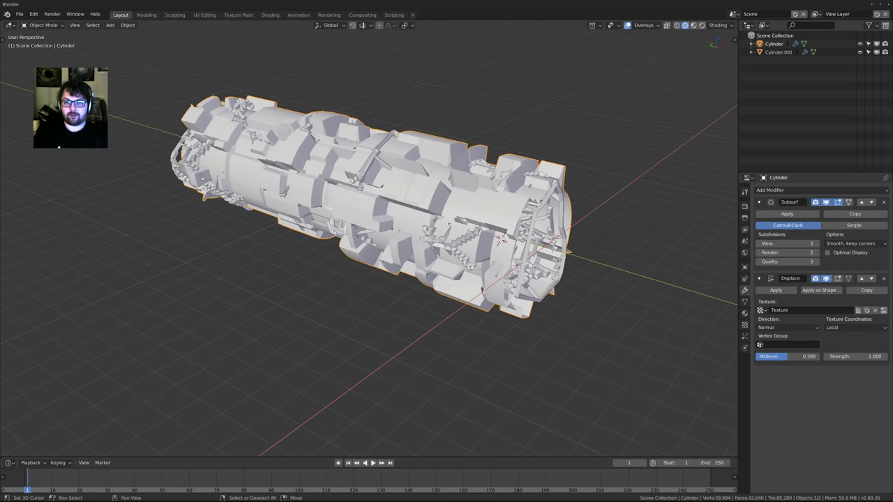
# Add a camera to the scene and clear its location so it sits at the world origin
pyautogui.press('n')
pyautogui.press('n')
pyautogui.keyDown('shift'); pyautogui.moveTo(579, 243); pyautogui.dragTo(533, 252, button='middle'); pyautogui.keyUp('shift')
pyautogui.hotkey('shift', 'a')
pyautogui.moveTo(534, 251)
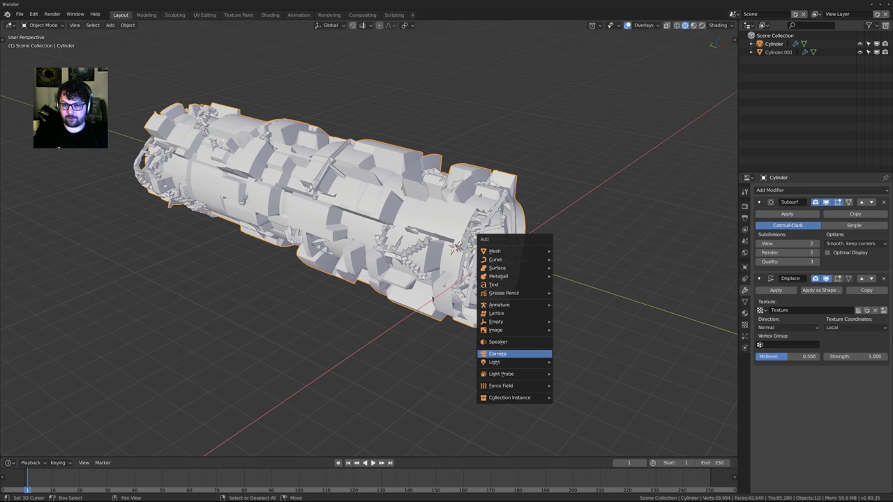
pyautogui.click(499, 354)
pyautogui.moveTo(499, 354); pyautogui.dragTo(532, 313, button='middle')
# Try to rotate the camera 90° about the Y axis
pyautogui.write('rx890')
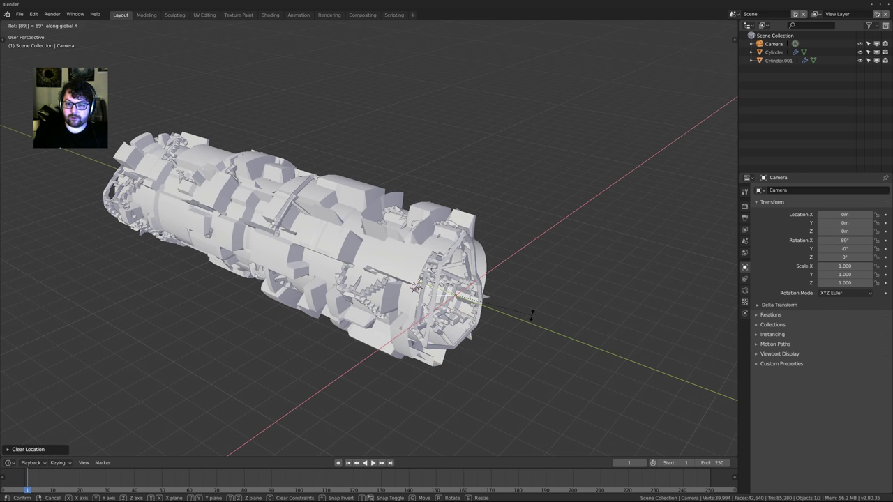
pyautogui.press('Escape')
pyautogui.write('r')
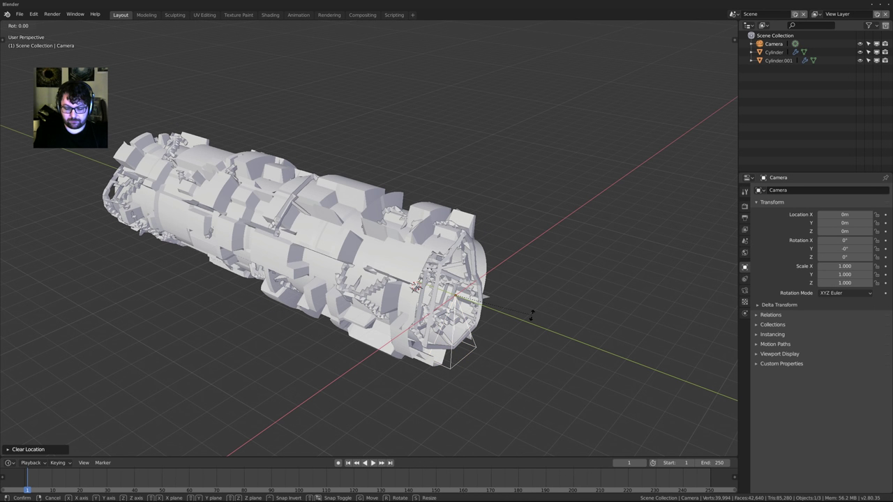
pyautogui.write('y90')
pyautogui.press('Return')
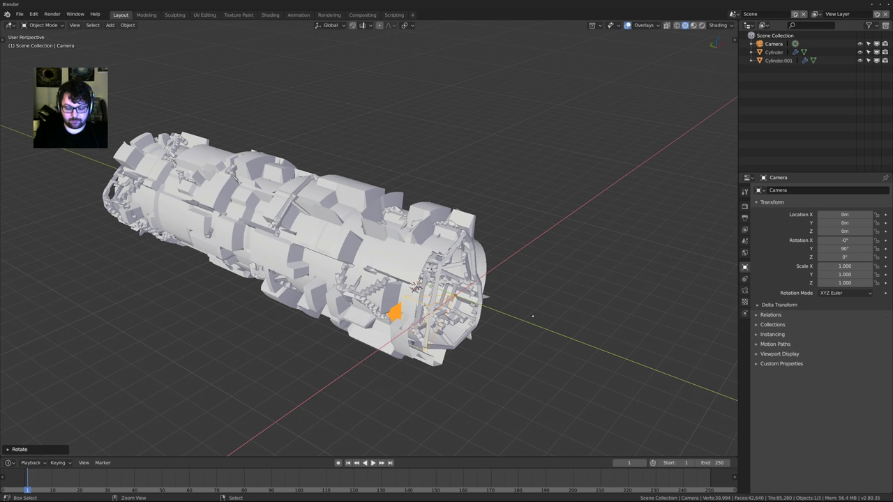
# Clear the camera's rotation and rotate it 90° about the X axis to look along the tube
pyautogui.write('r')
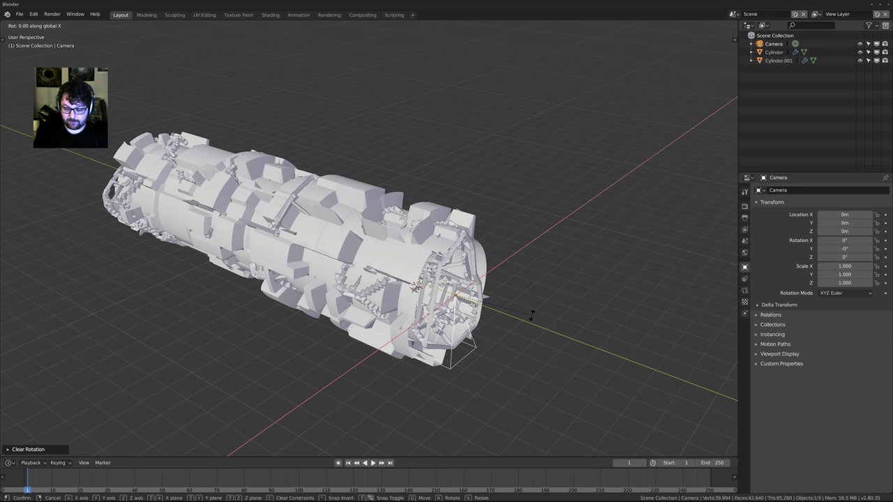
pyautogui.write('x90')
pyautogui.press('Return')
pyautogui.moveTo(529, 304); pyautogui.dragTo(515, 274, button='middle')
# Keyframe only the camera's Y location at frame 250, with a value of 20 m
pyautogui.press('n')
pyautogui.hotkey('shift', 'Right')
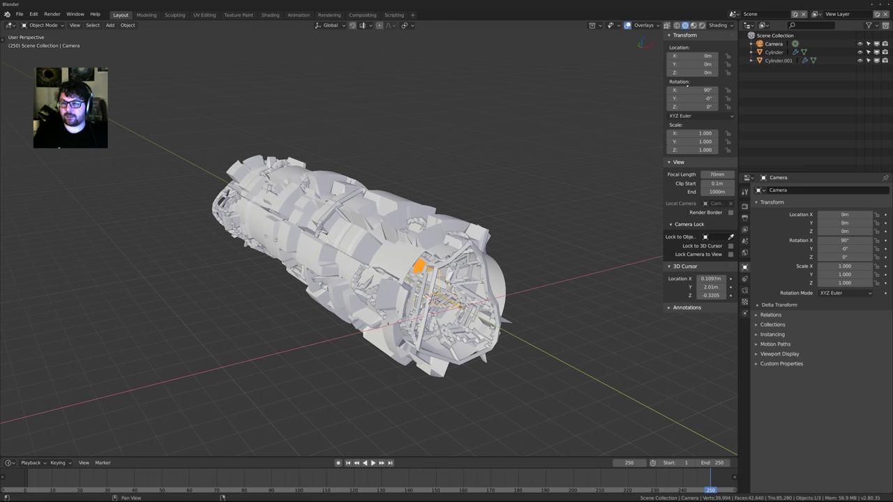
pyautogui.rightClick(674, 64)
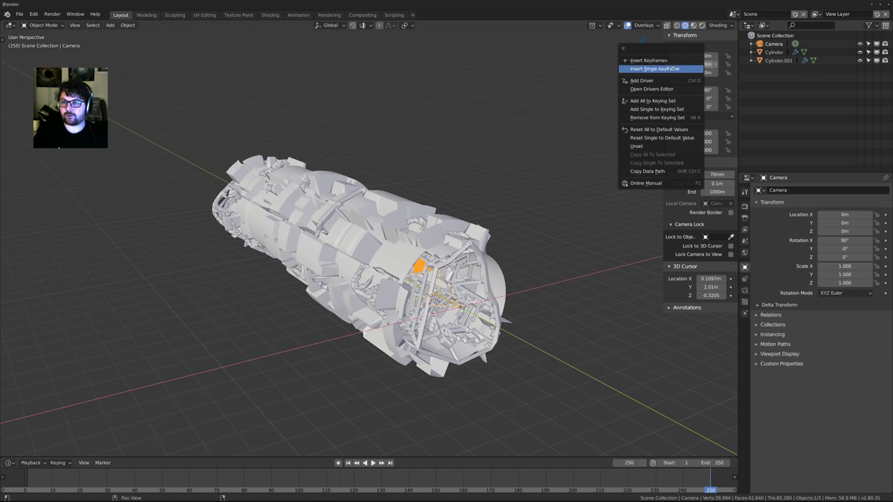
pyautogui.click(672, 68)
pyautogui.click(703, 64)
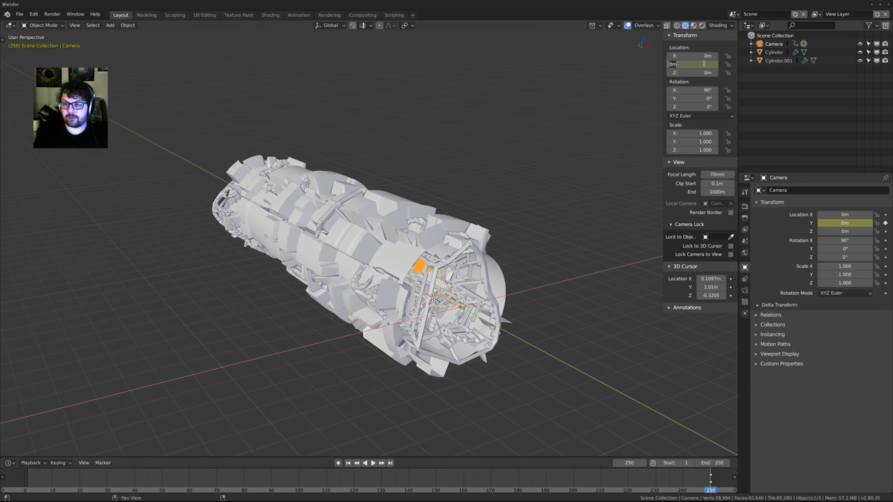
pyautogui.press('Return')
pyautogui.press('n')
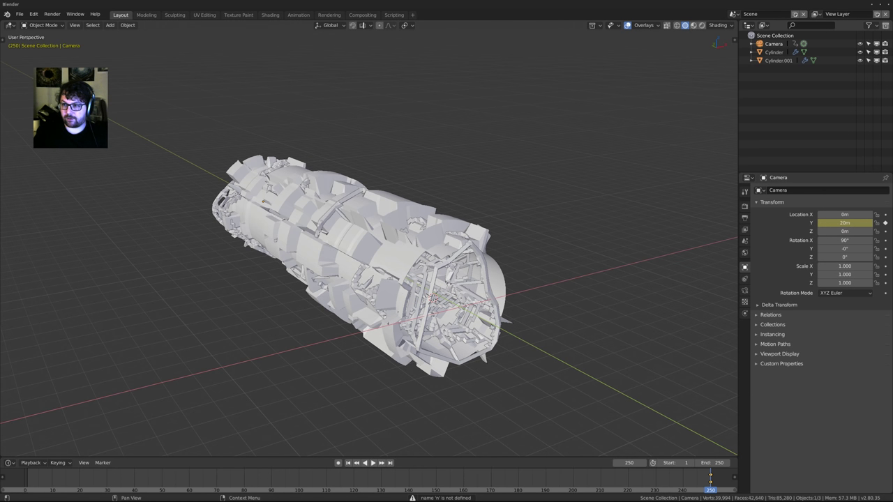
# Keyframe the camera's Y location at 0 m on frame 1
pyautogui.keyDown('shift'); pyautogui.moveTo(547, 285); pyautogui.dragTo(539, 290, button='middle'); pyautogui.keyUp('shift')
pyautogui.hotkey('shift', 'Left')
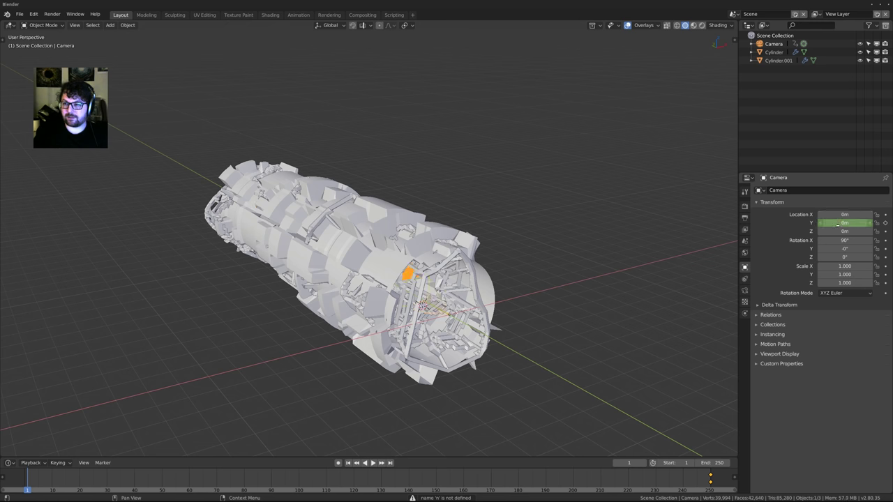
pyautogui.click(885, 223)
# Play the fly-through from the camera's view to check it, then return to the first frame
pyautogui.press('KP_0')
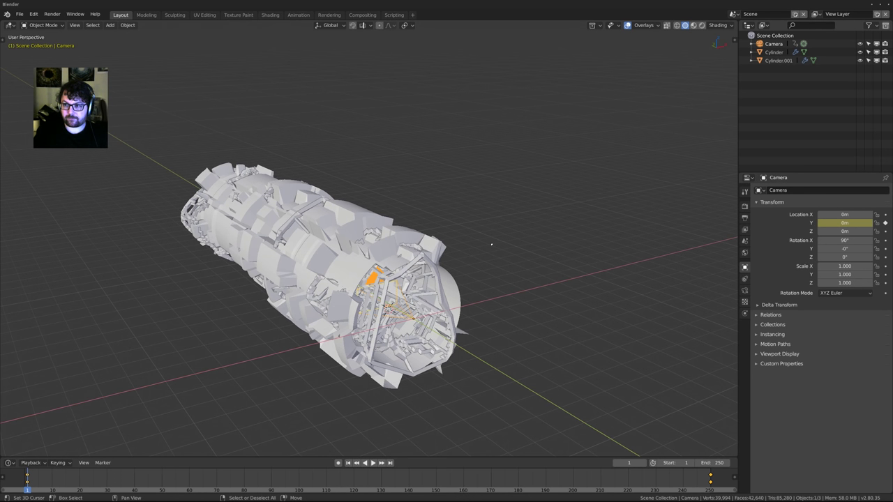
pyautogui.hotkey('alt', 'a')
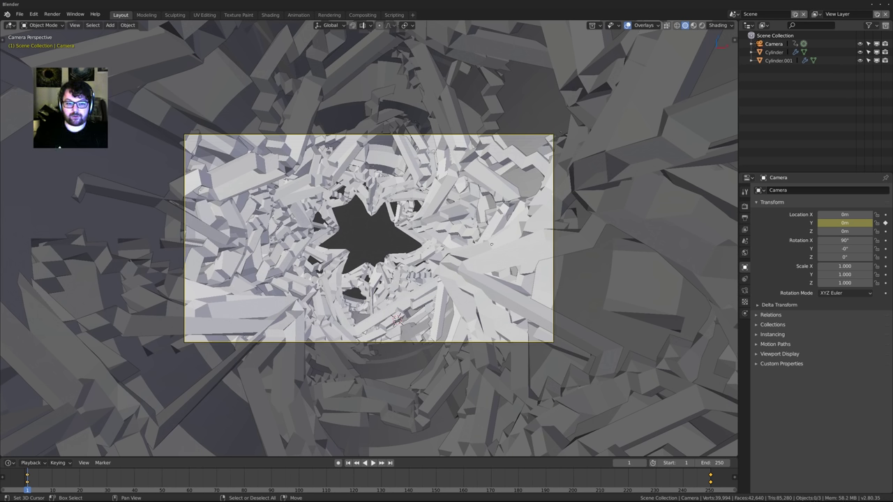
pyautogui.press('space')
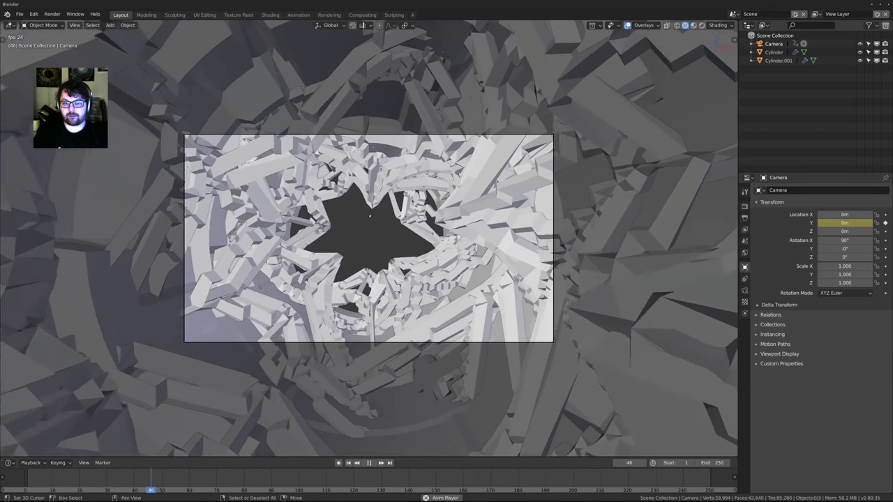
pyautogui.scroll(1, 369, 217)
pyautogui.press('space')
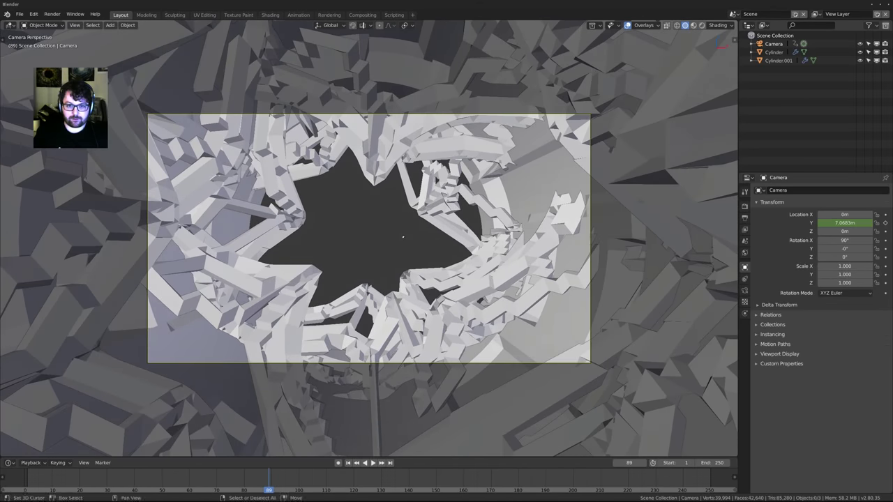
pyautogui.hotkey('shift', 'Left')
# Move both cylinders into a new collection named INST.Tunnel
pyautogui.moveTo(366, 266); pyautogui.dragTo(572, 363, button='middle')
pyautogui.scroll(-5, 460, 310)
pyautogui.click(772, 53)
pyautogui.keyDown('shift'); pyautogui.click(773, 60); pyautogui.keyUp('shift')
pyautogui.keyDown('shift'); pyautogui.moveTo(513, 190); pyautogui.dragTo(484, 216, button='middle'); pyautogui.keyUp('shift')
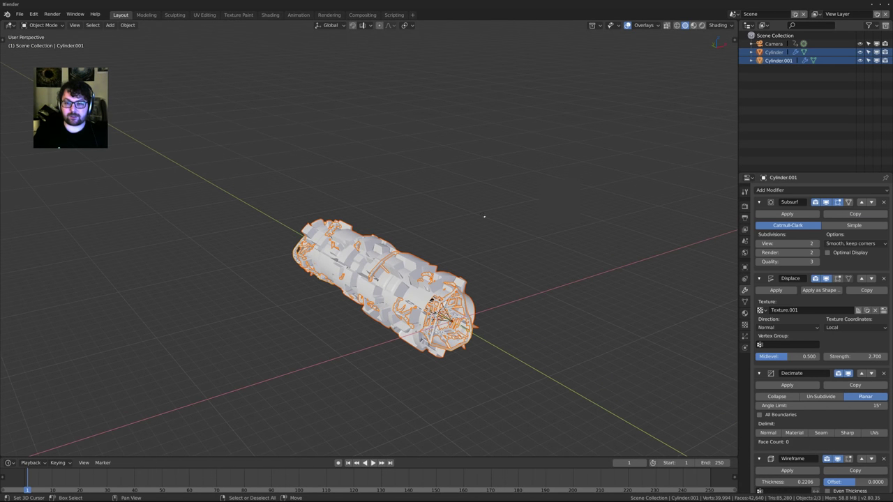
pyautogui.press('m')
pyautogui.click(579, 179)
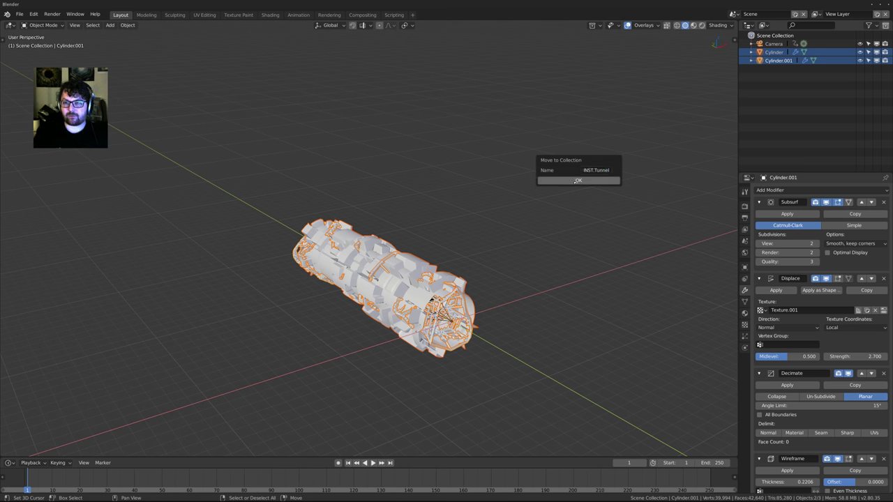
pyautogui.click(577, 181)
pyautogui.moveTo(463, 203); pyautogui.dragTo(485, 242, button='middle')
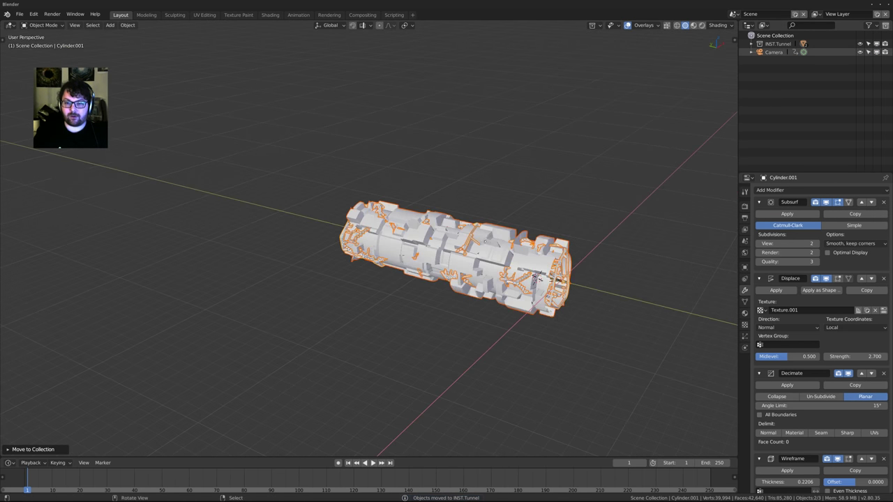
# Add a collection instance of INST.Tunnel, reset its location to the origin, and move it 20 m along the Y axis
pyautogui.hotkey('shift', 'a')
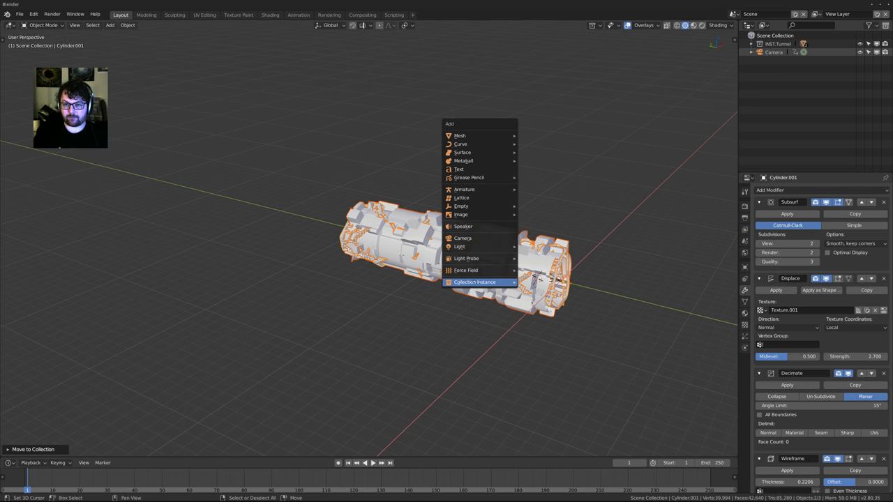
pyautogui.moveTo(489, 282)
pyautogui.click(544, 290)
pyautogui.moveTo(544, 290); pyautogui.dragTo(539, 285, button='middle')
pyautogui.hotkey('alt', 'g')
pyautogui.press('g')
pyautogui.press('y')
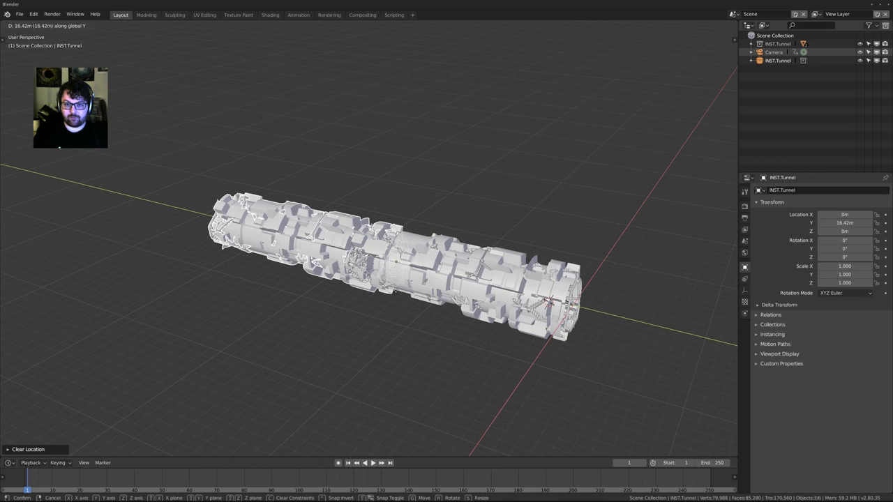
pyautogui.click(383, 261)
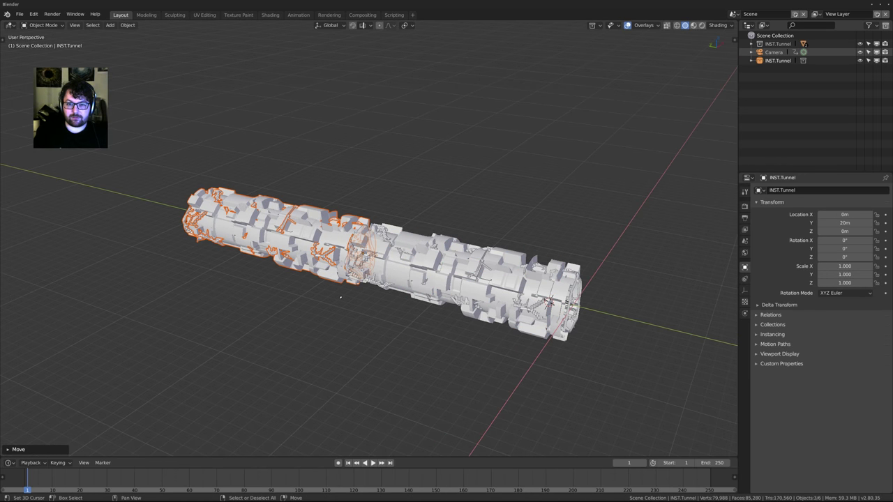
# Compare the first and last animation frames through the camera to check how seamlessly the tunnel loops
pyautogui.moveTo(383, 262); pyautogui.dragTo(379, 262, button='middle')
pyautogui.press('KP_0')
pyautogui.hotkey('shift', 'Right')
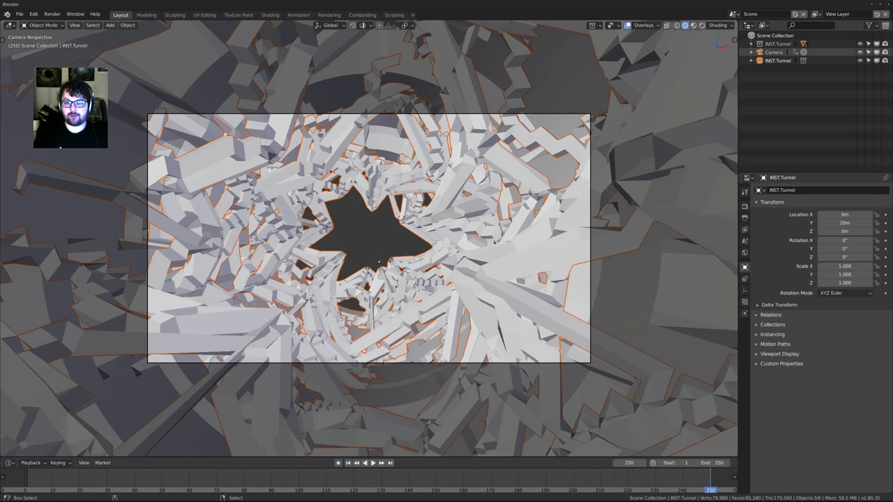
pyautogui.hotkey('shift', 'Left')
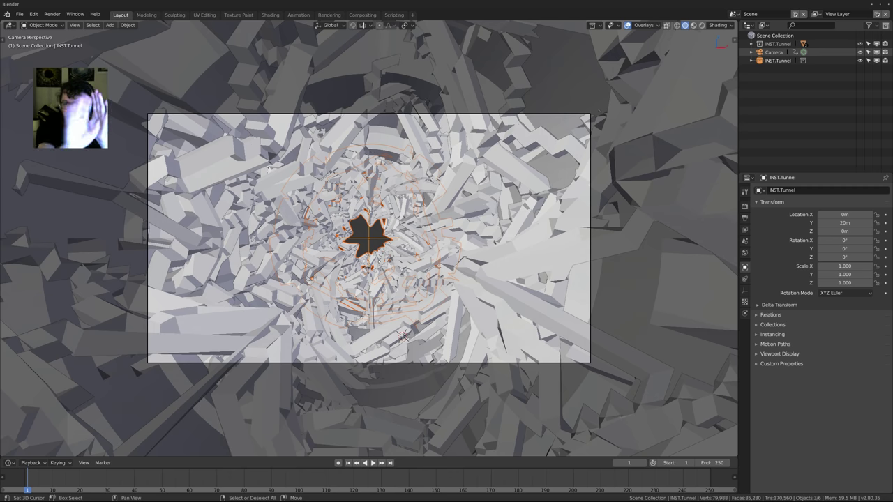
pyautogui.hotkey('shift', 'Right')
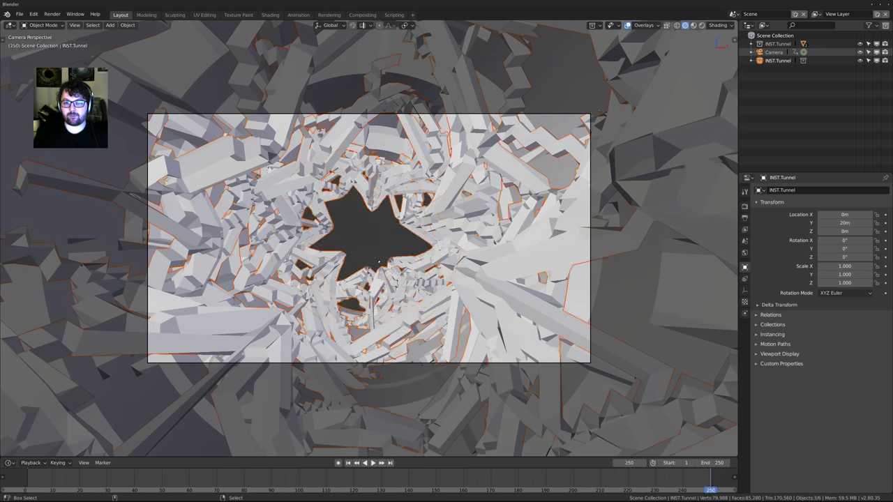
pyautogui.hotkey('shift', 'Left')
pyautogui.hotkey('shift', 'Right')
pyautogui.hotkey('shift', 'Left')
pyautogui.hotkey('shift', 'Right')
pyautogui.hotkey('shift', 'Left')
pyautogui.hotkey('shift', 'Right')
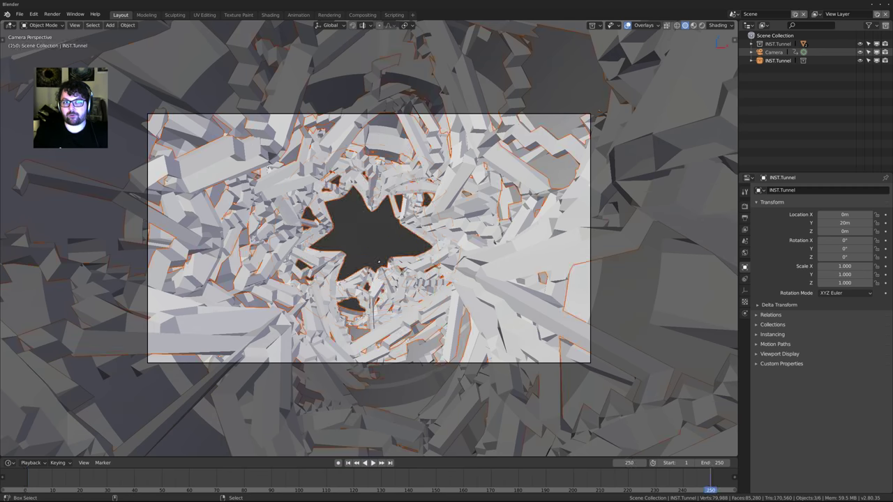
pyautogui.hotkey('shift', 'Left')
pyautogui.hotkey('shift', 'Right')
pyautogui.hotkey('shift', 'Left')
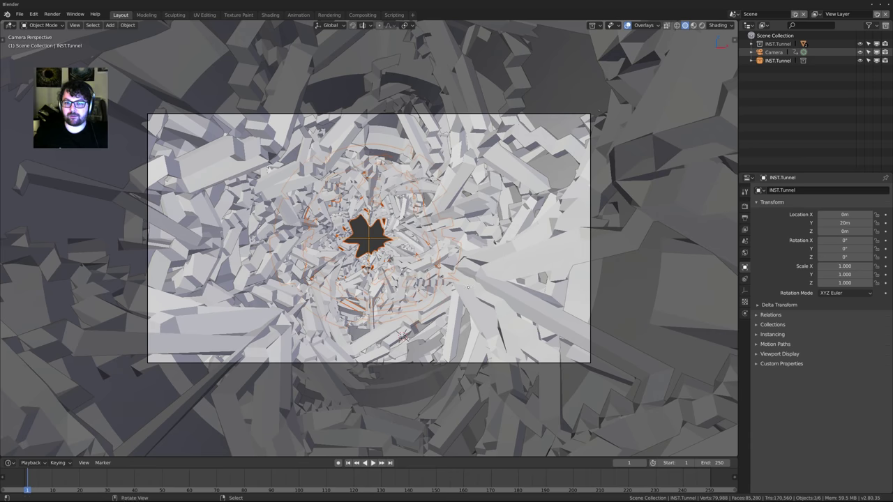
# Select the camera and shift its end keyframes one frame later, to frame 251
pyautogui.moveTo(378, 261); pyautogui.dragTo(405, 292, button='middle')
pyautogui.scroll(-5, 433, 265)
pyautogui.hotkey('alt', 'a')
pyautogui.moveTo(444, 252); pyautogui.dragTo(391, 184, button='middle')
pyautogui.scroll(1, 419, 174)
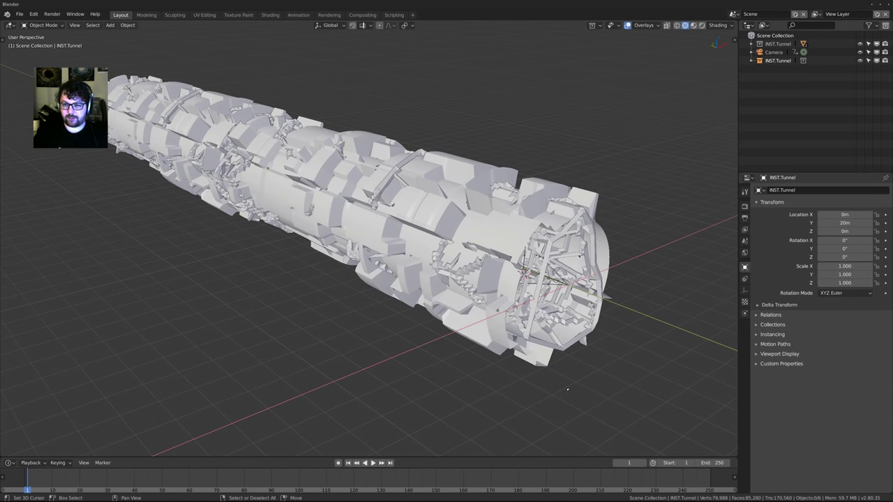
pyautogui.click(773, 51)
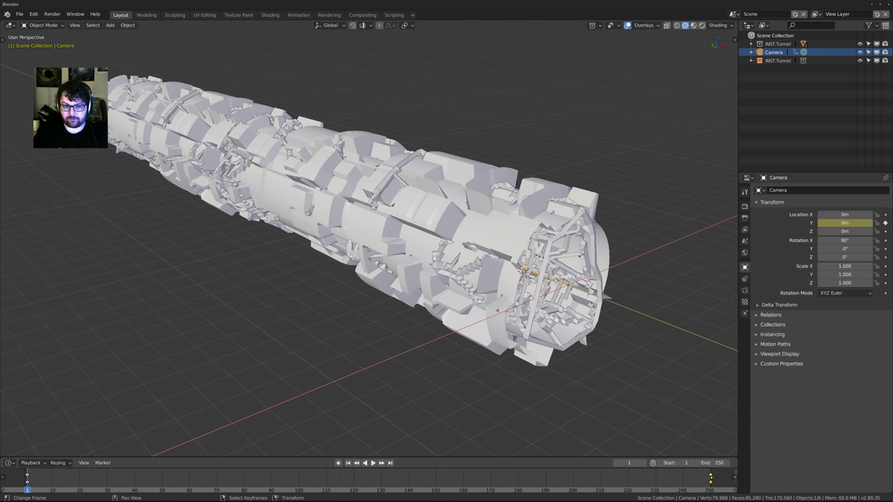
pyautogui.write('g')
pyautogui.write('1')
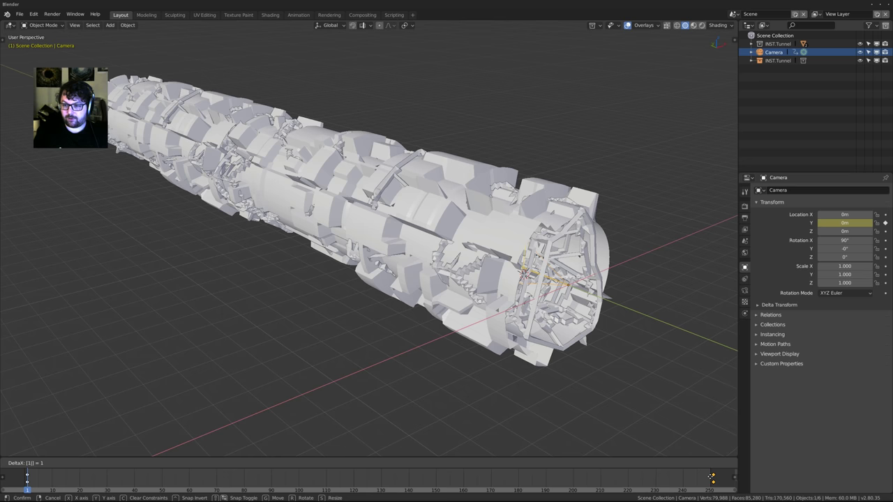
pyautogui.press('Return')
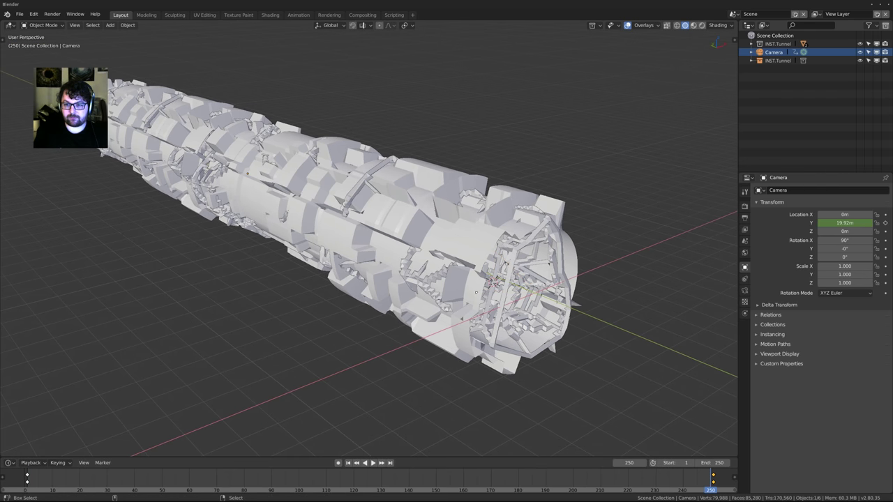
# Play the looping fly-through from the camera's view, stop it, and return to an outside view of the tunnel
pyautogui.press('KP_0')
pyautogui.press('space')
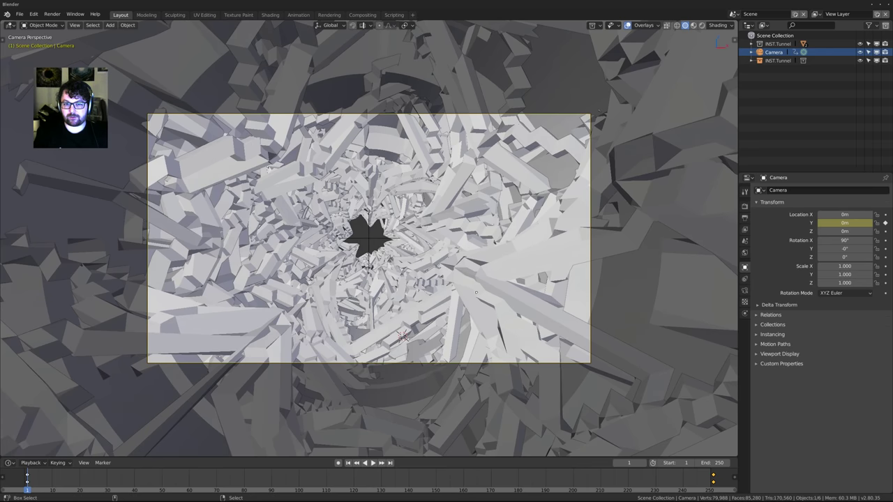
pyautogui.press('Escape')
pyautogui.scroll(-6, 506, 293)
pyautogui.moveTo(476, 292); pyautogui.dragTo(534, 278, button='middle')
pyautogui.scroll(3, 459, 243)
pyautogui.keyDown('shift'); pyautogui.moveTo(384, 245); pyautogui.dragTo(494, 295, button='middle'); pyautogui.keyUp('shift')
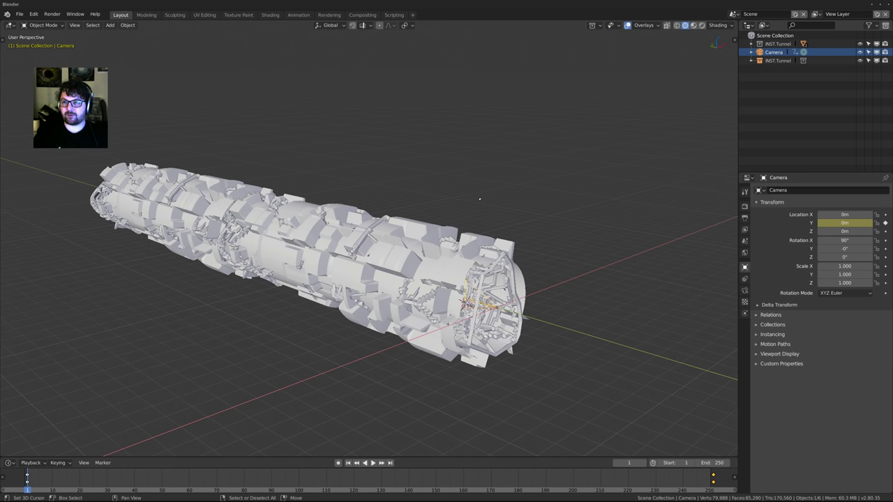
# Set the Voronoi displacement texture size of the wireframed cylinder to 5.00 and refresh its mesh
pyautogui.moveTo(480, 200); pyautogui.dragTo(459, 290, button='middle')
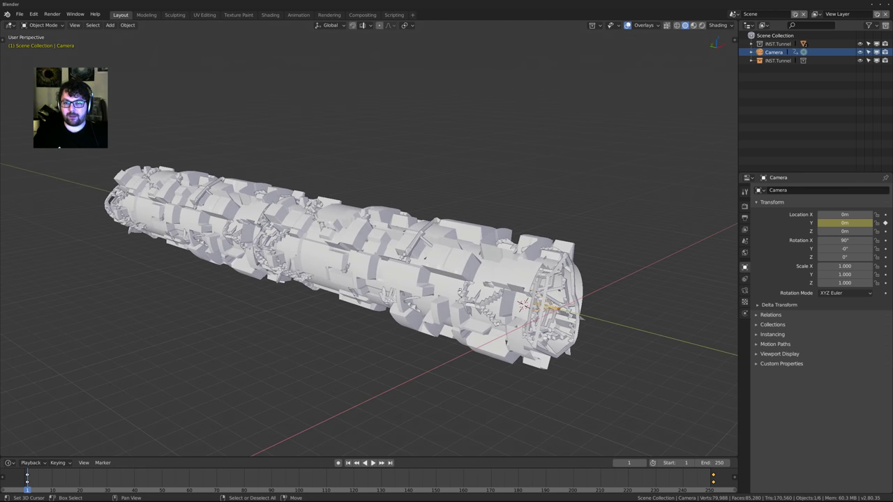
pyautogui.rightClick(538, 280)
pyautogui.moveTo(538, 280); pyautogui.dragTo(469, 283, button='middle')
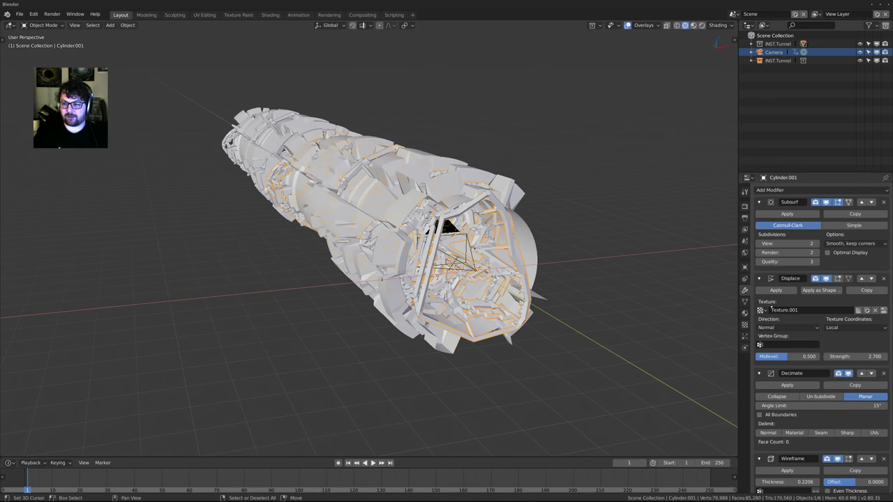
pyautogui.click(744, 324)
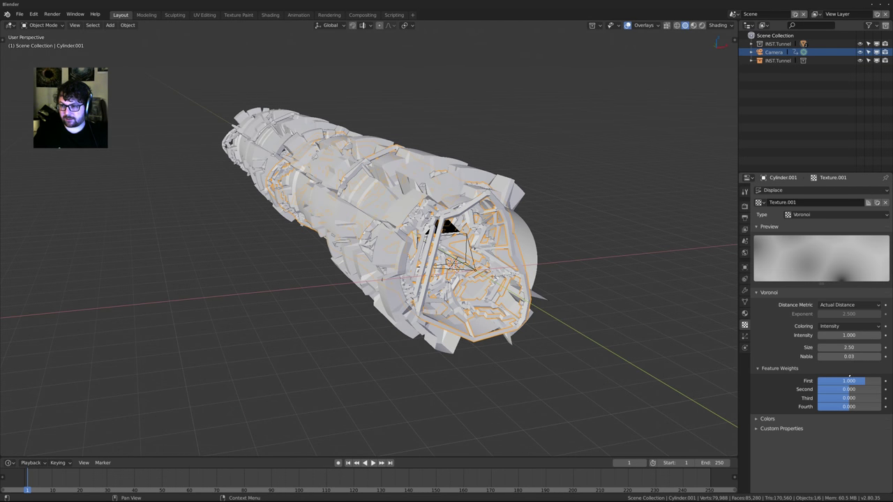
pyautogui.click(846, 346)
pyautogui.write('5')
pyautogui.press('Return')
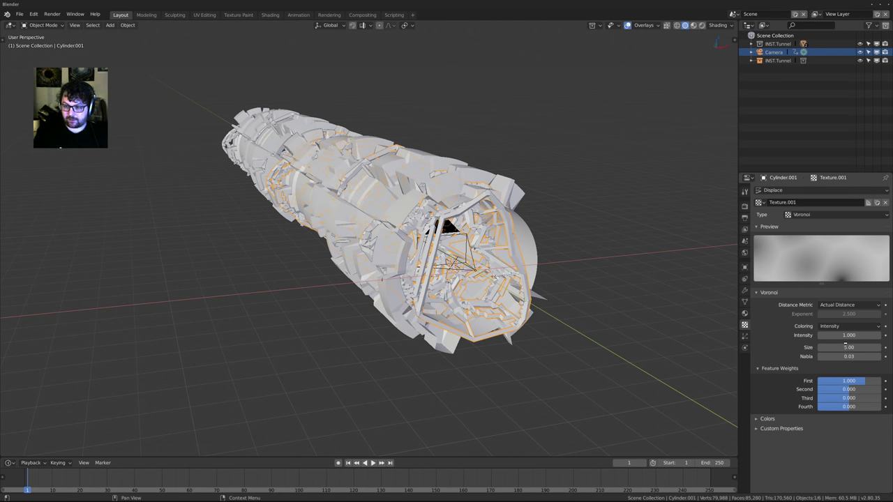
pyautogui.press('Tab')
pyautogui.moveTo(327, 246); pyautogui.dragTo(379, 241, button='middle')
pyautogui.press('Tab')
# Examine the changed wireframe structure and the instanced tunnel from several angles with nothing selected
pyautogui.scroll(-3, 387, 263)
pyautogui.scroll(3, 379, 240)
pyautogui.scroll(2, 379, 241)
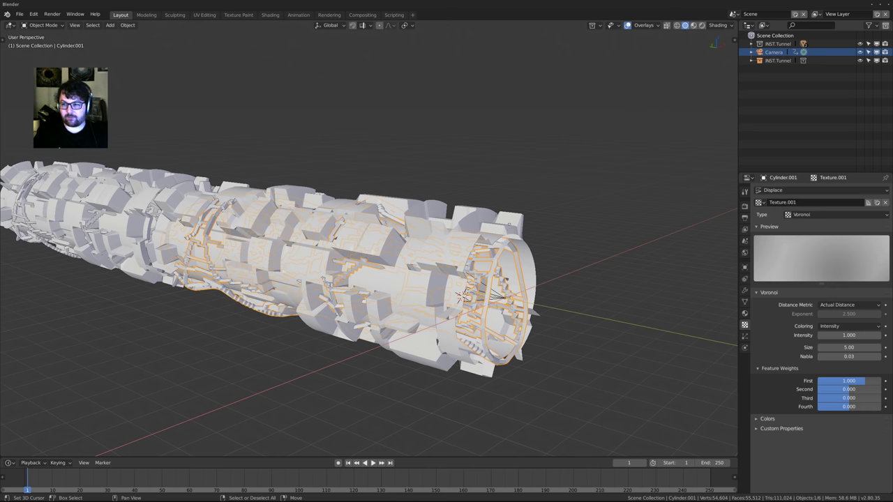
pyautogui.moveTo(690, 107); pyautogui.dragTo(658, 212, button='middle')
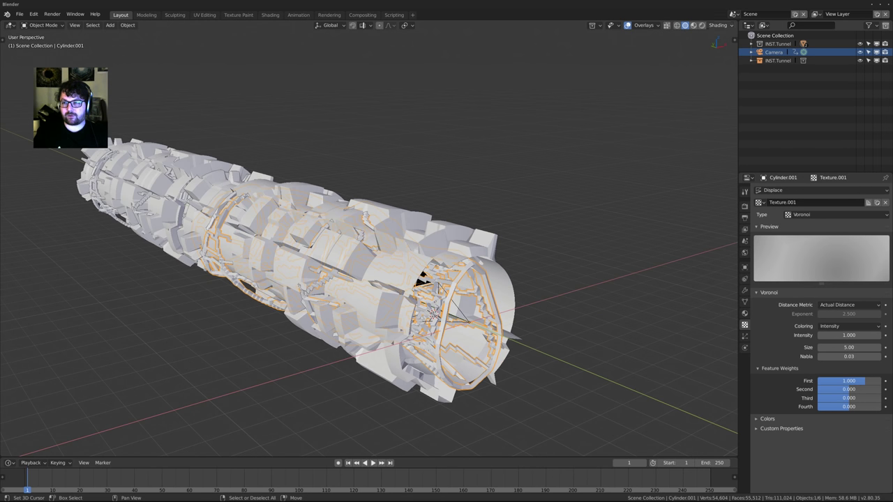
pyautogui.keyDown('shift'); pyautogui.moveTo(457, 196); pyautogui.dragTo(528, 140, button='middle'); pyautogui.keyUp('shift')
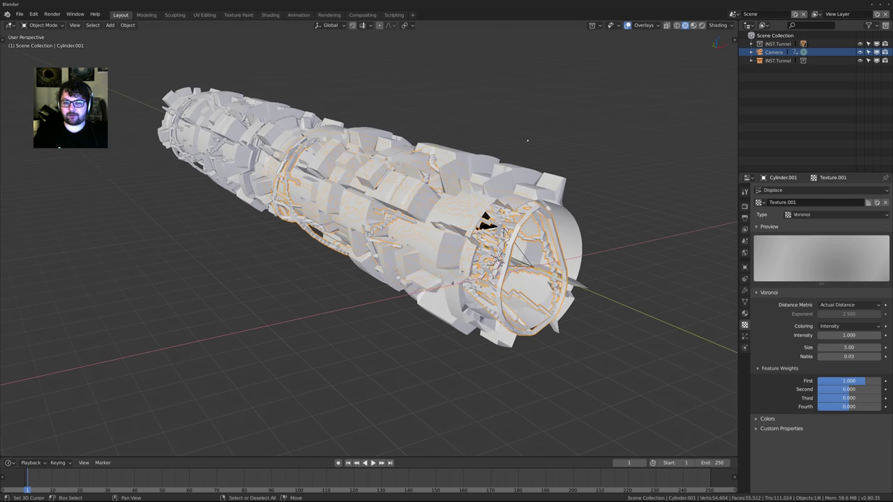
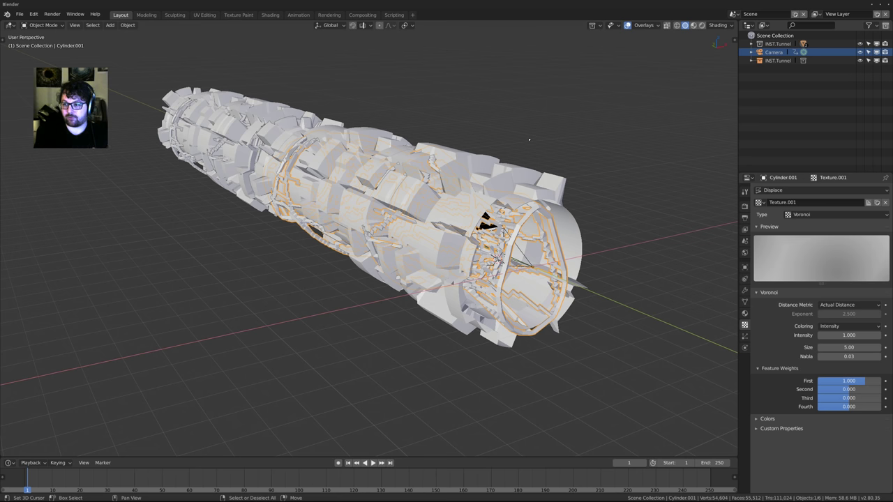
pyautogui.scroll(-2, 392, 121)
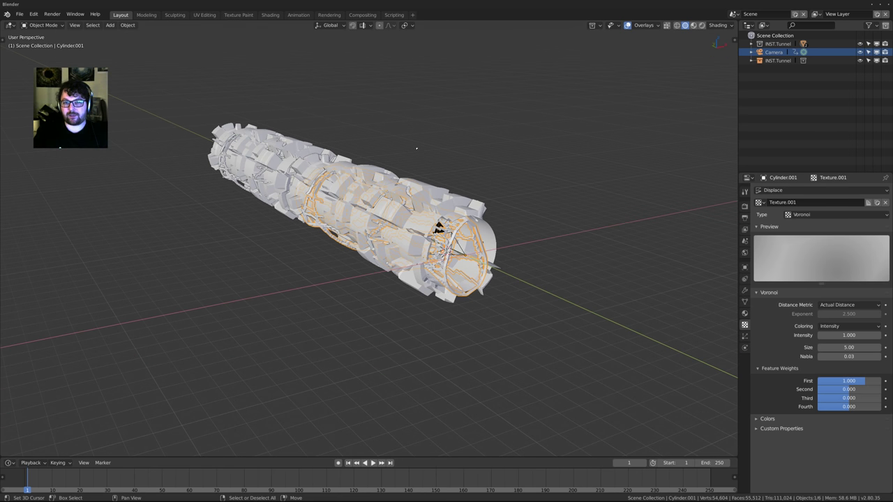
pyautogui.moveTo(416, 148); pyautogui.dragTo(402, 157, button='middle')
pyautogui.scroll(2, 401, 157)
pyautogui.moveTo(402, 157); pyautogui.dragTo(401, 186, button='middle')
pyautogui.hotkey('alt', 'a')
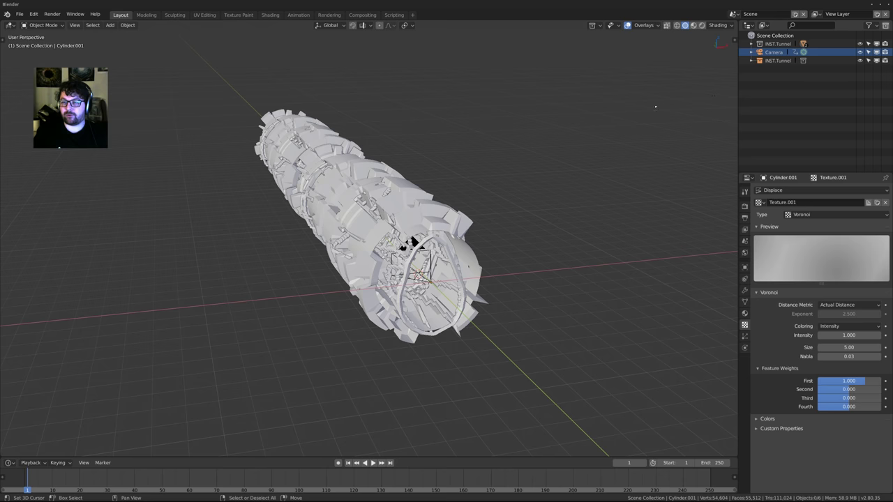
pyautogui.moveTo(391, 209); pyautogui.dragTo(321, 244, button='middle')
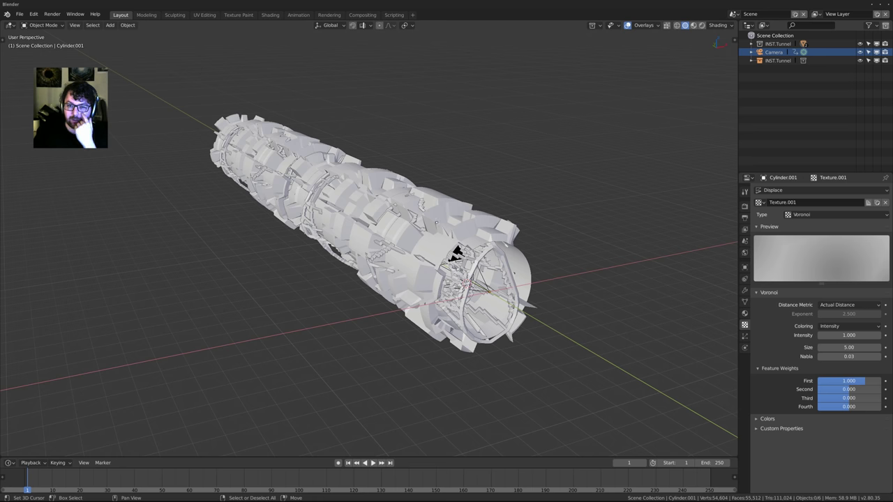
pyautogui.moveTo(437, 218); pyautogui.dragTo(397, 225, button='middle')
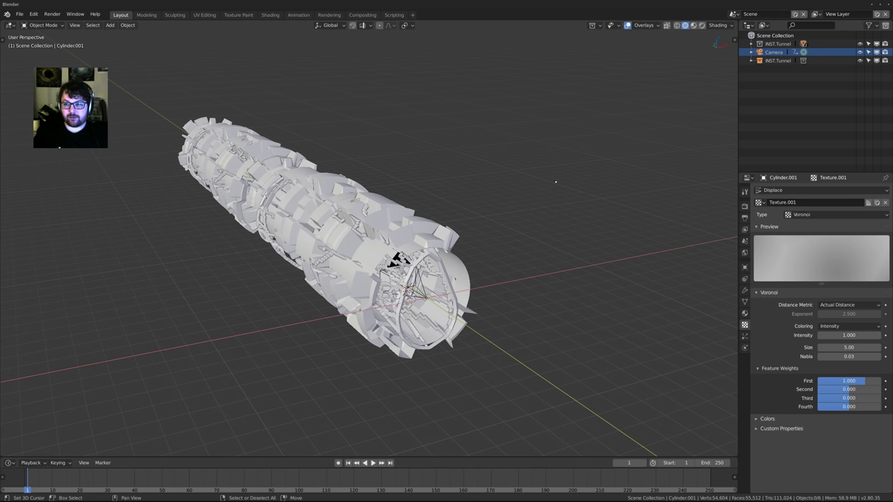
# Open the file loop_064.blend from the Loops/loop_064 project folder
pyautogui.click(20, 14)
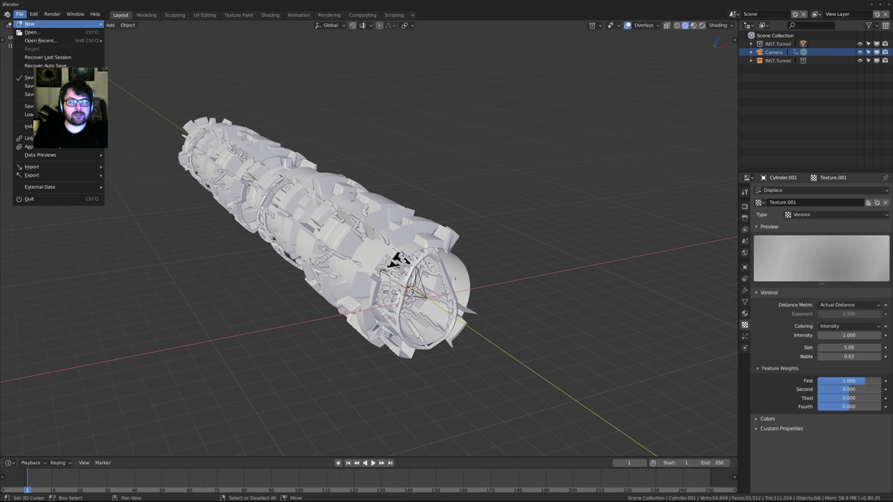
pyautogui.click(32, 33)
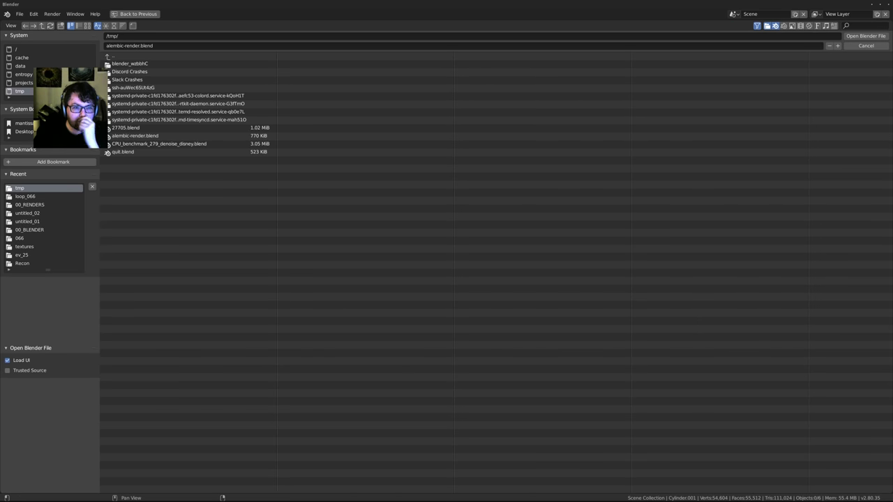
pyautogui.click(26, 196)
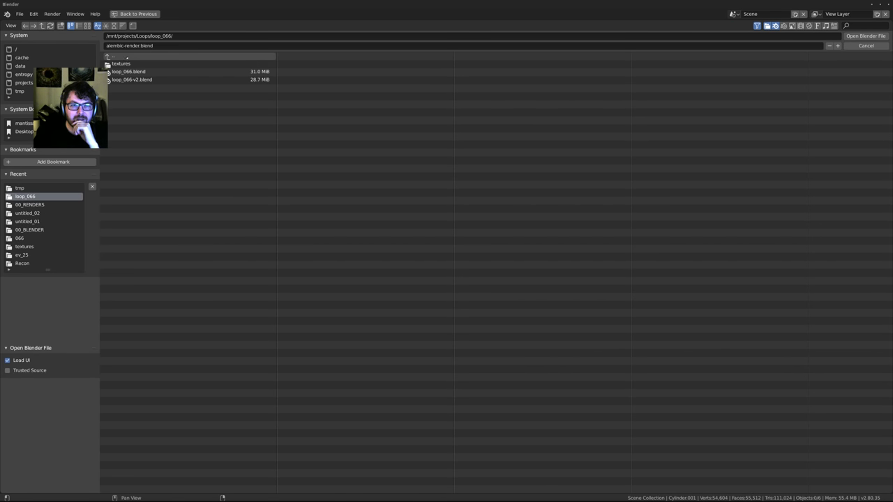
pyautogui.click(113, 56)
pyautogui.click(152, 97)
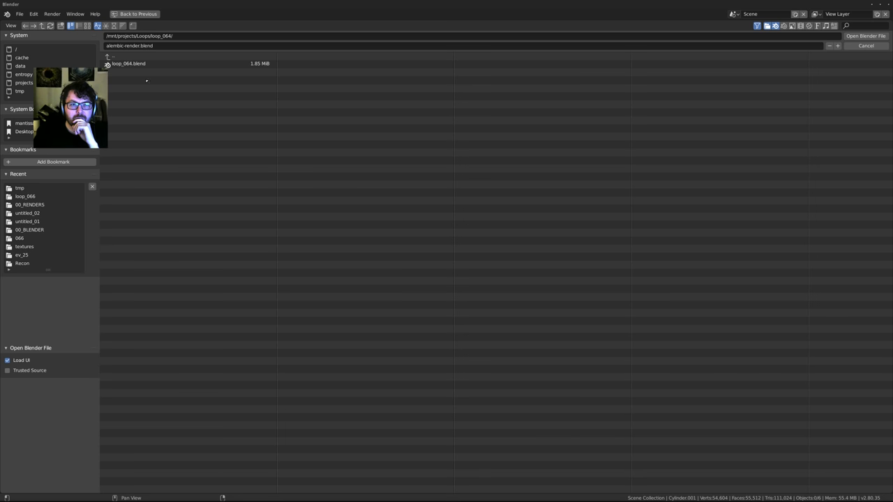
pyautogui.doubleClick(131, 64)
pyautogui.press('Return')
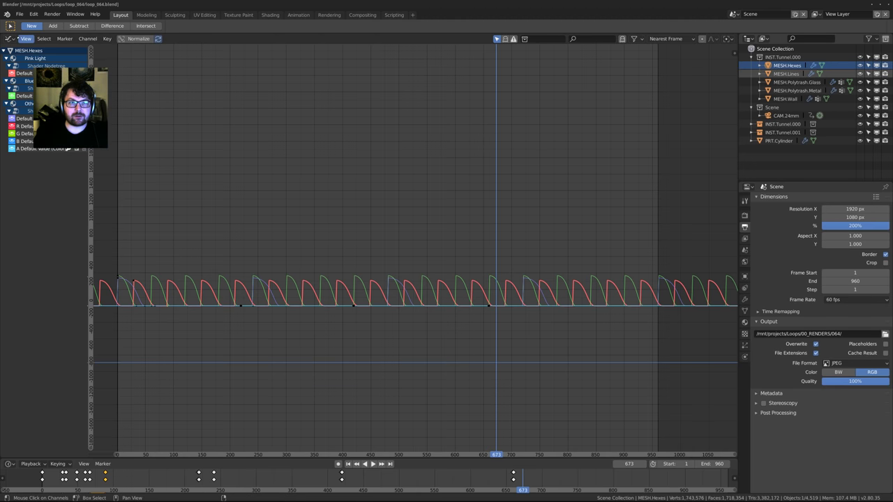
# Collapse the tool settings bar above the graph editor
pyautogui.click(19, 14)
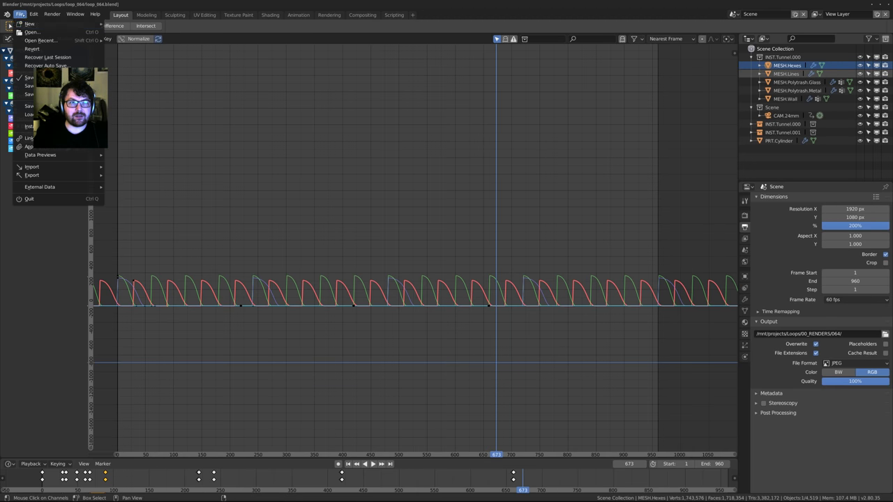
pyautogui.click(23, 14)
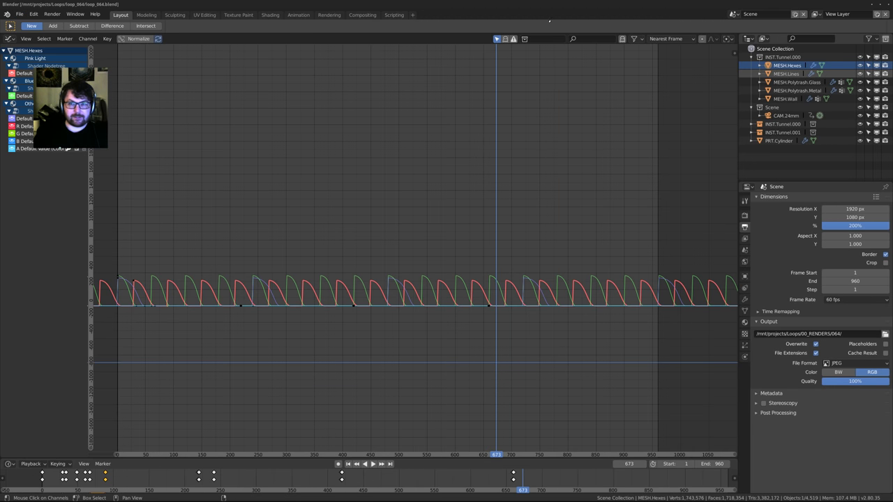
pyautogui.moveTo(482, 33); pyautogui.dragTo(482, 19)
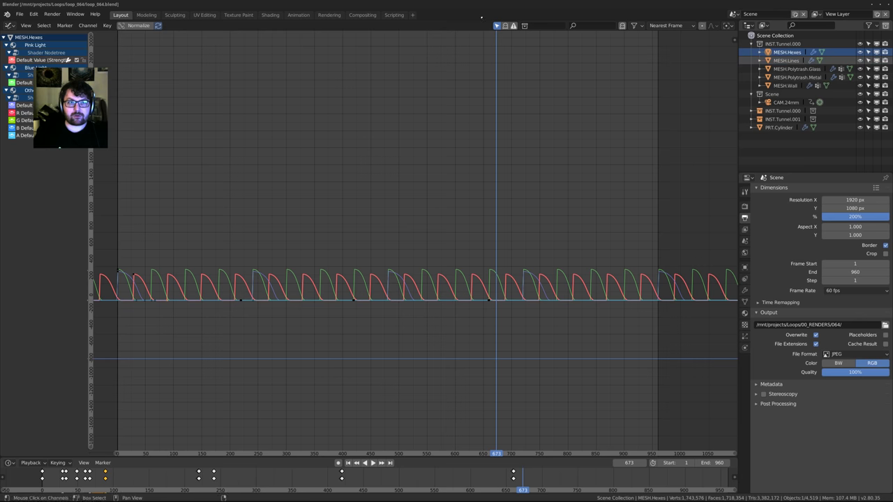
# Switch the graph editor area to a 3D viewport and view the hexagon tunnel through the camera
pyautogui.hotkey('shift', 'F5')
pyautogui.moveTo(376, 199)
pyautogui.keyDown('shift'); pyautogui.mouseDown(button='middle')
pyautogui.moveTo(335, 175)
pyautogui.moveTo(379, 206)
pyautogui.moveTo(434, 220)
pyautogui.moveTo(415, 237)
pyautogui.mouseUp(button='middle'); pyautogui.keyUp('shift')
pyautogui.press('KP_0')
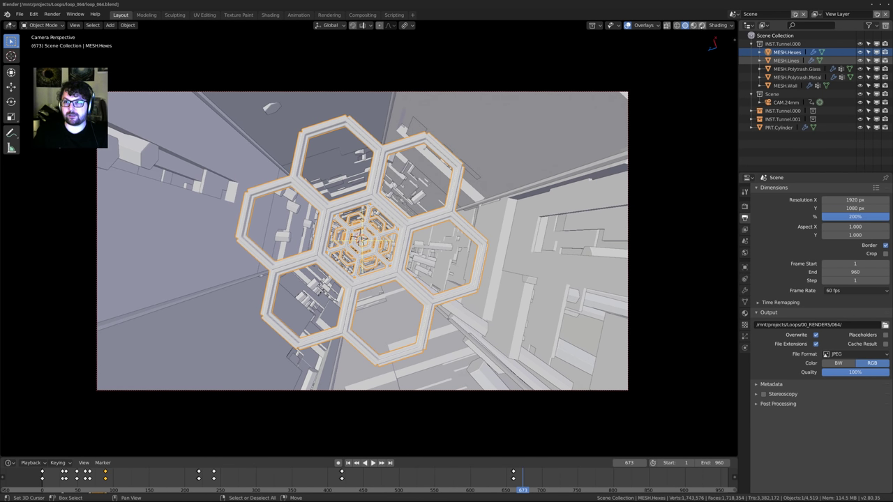
# Switch the camera view to rendered shading with overlays hidden and play the hexagon tunnel animation, stopping at frame 152
pyautogui.hotkey('shift', 'z')
pyautogui.hotkey('alt', 'shift', 'z')
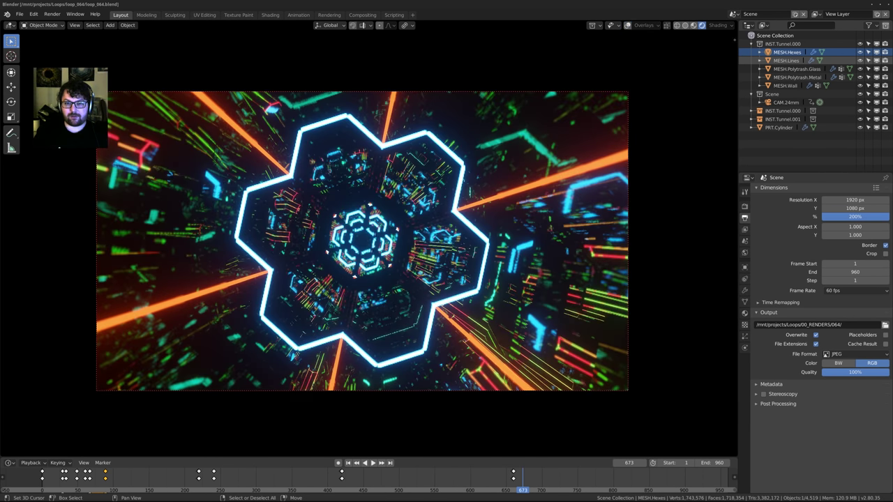
pyautogui.press('space')
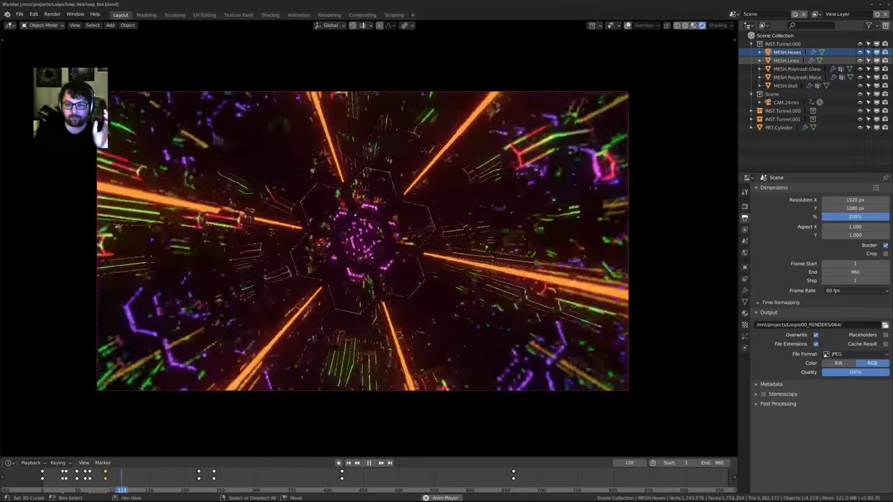
pyautogui.press('space')
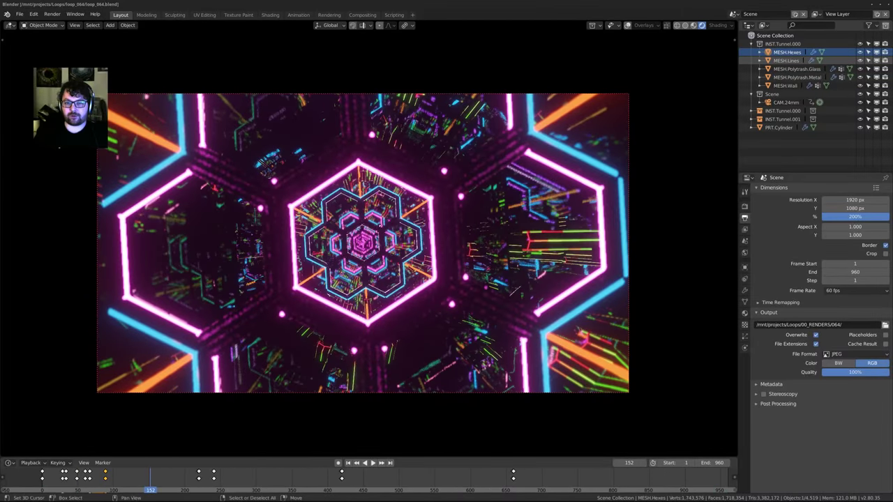
# Render the current frame, examine the rendered hexagons up close, and close the render window
pyautogui.press('F12')
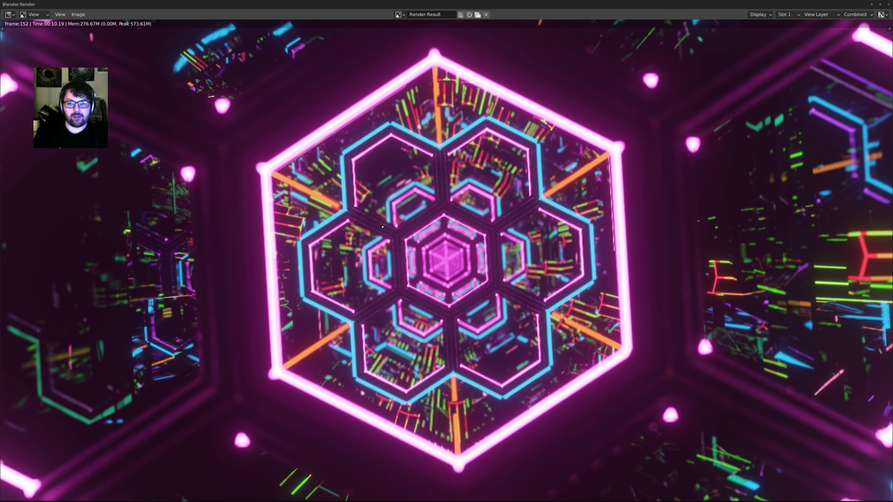
pyautogui.scroll(-5, 446, 259)
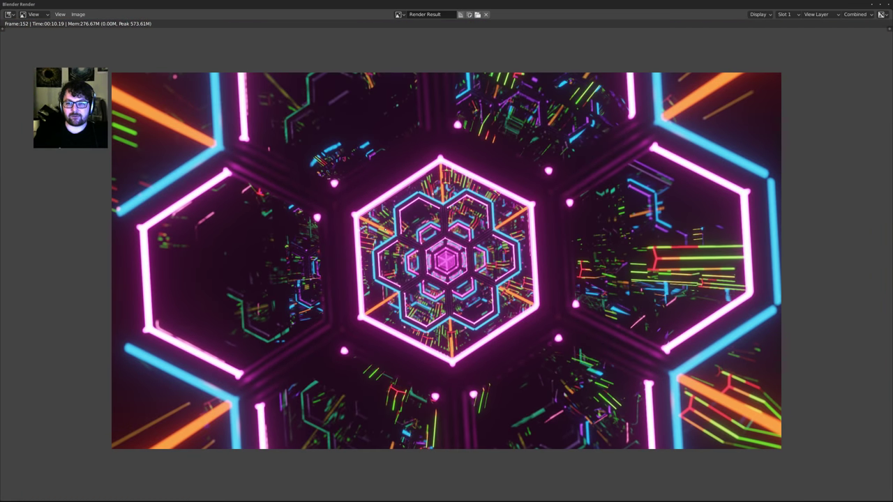
pyautogui.scroll(1, 447, 258)
pyautogui.scroll(2, 446, 258)
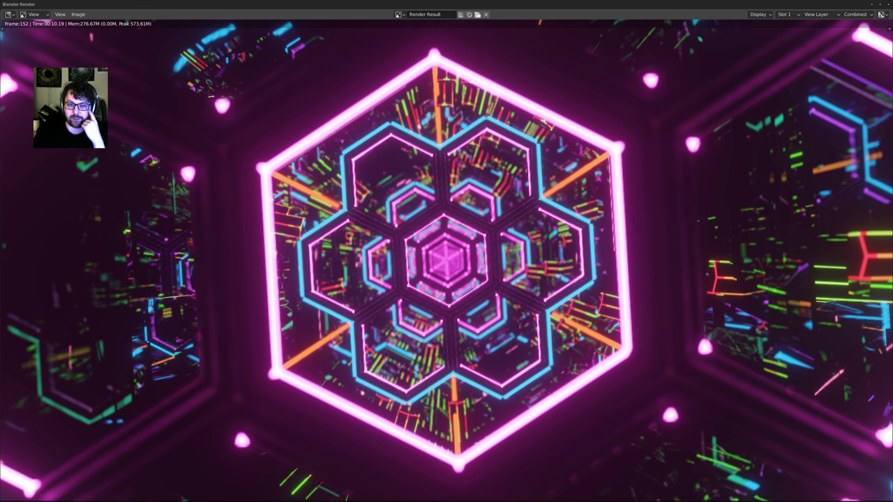
pyautogui.moveTo(385, 285); pyautogui.dragTo(229, 318, button='middle')
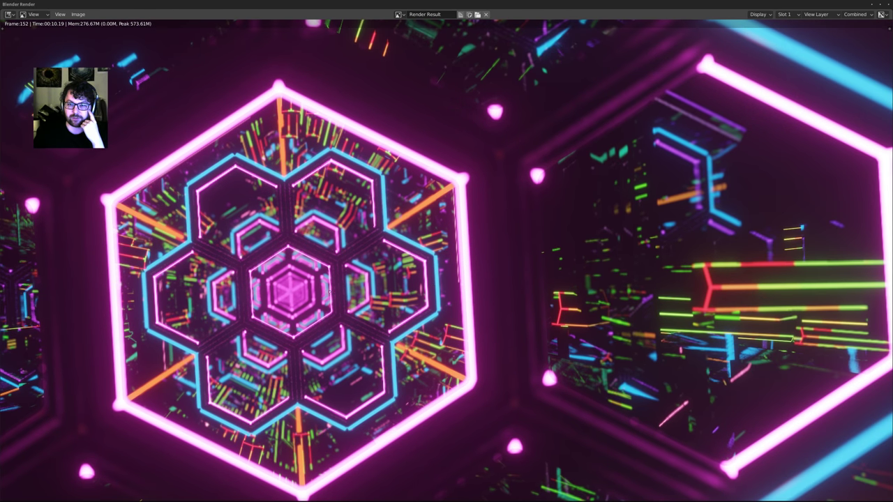
pyautogui.moveTo(329, 292); pyautogui.dragTo(400, 266, button='middle')
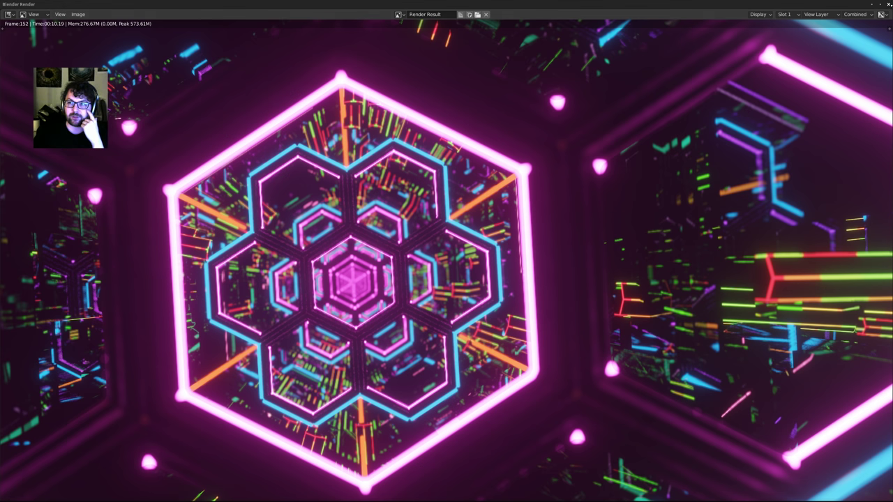
pyautogui.press('Escape')
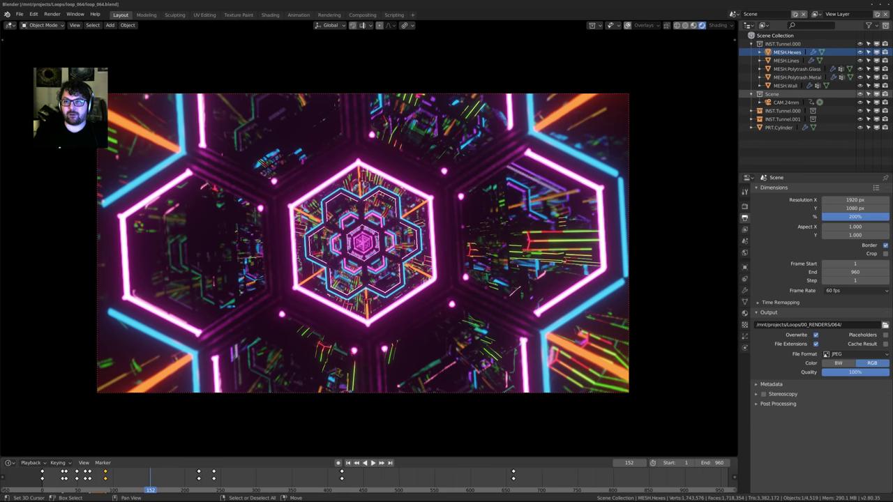
# Turn the overlays back on and examine the glowing hexagon rings from outside the camera with nothing selected
pyautogui.click(627, 25)
pyautogui.moveTo(551, 300); pyautogui.dragTo(165, 445, button='middle')
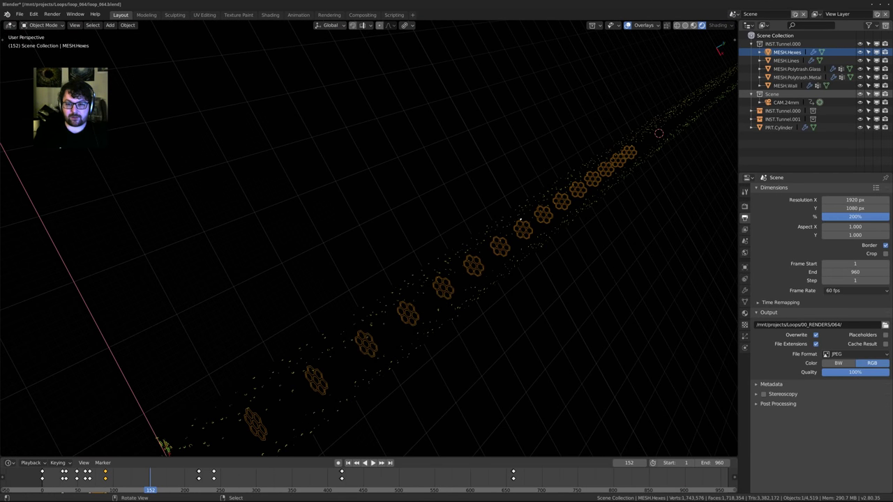
pyautogui.hotkey('alt', 'a')
pyautogui.moveTo(521, 219); pyautogui.dragTo(428, 213, button='middle')
pyautogui.press('KP_1')
pyautogui.scroll(3, 453, 205)
pyautogui.keyDown('shift'); pyautogui.moveTo(499, 238); pyautogui.dragTo(599, 344, button='middle'); pyautogui.keyUp('shift')
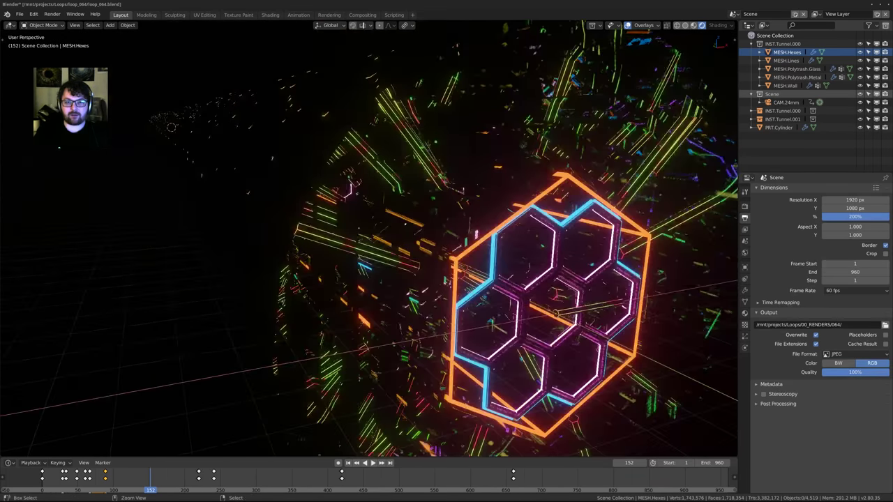
# Select the tunnel wall mesh and examine its full length from outside
pyautogui.scroll(4, 569, 220)
pyautogui.scroll(-6, 569, 220)
pyautogui.keyDown('shift'); pyautogui.moveTo(569, 220); pyautogui.dragTo(287, 203, button='middle'); pyautogui.keyUp('shift')
pyautogui.rightClick(286, 203)
pyautogui.moveTo(370, 233); pyautogui.dragTo(512, 194, button='middle')
pyautogui.press('KP_Divide')
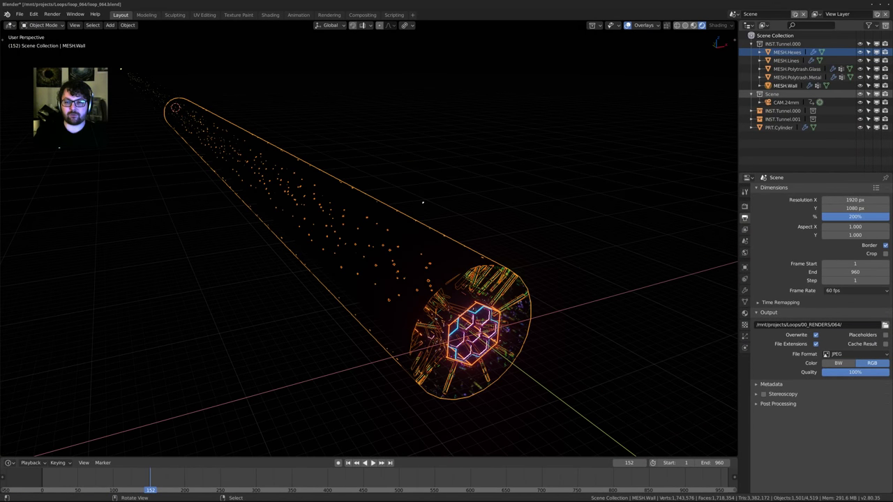
# Return to the camera view and play the tunnel animation briefly
pyautogui.press('KP_0')
pyautogui.press('space')
pyautogui.press('space')
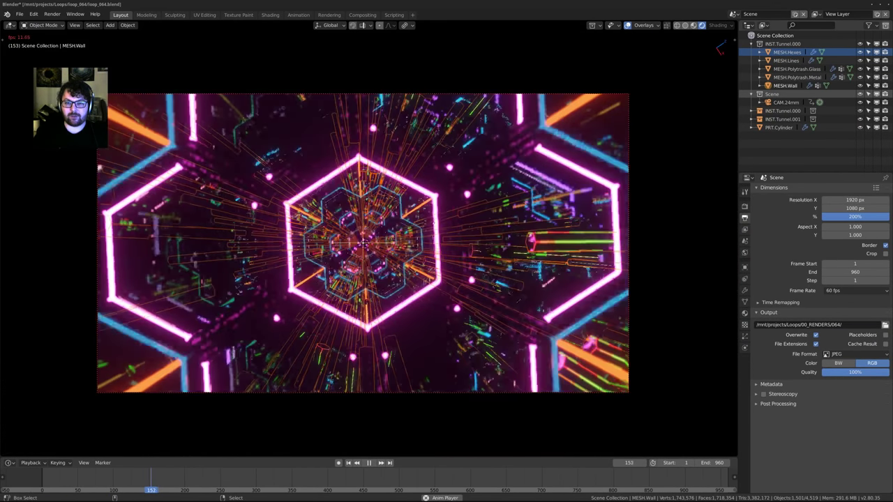
# Select the glass polytrash and hexagon meshes in turn, and examine the row of hexagon rings from outside the camera
pyautogui.rightClick(508, 265)
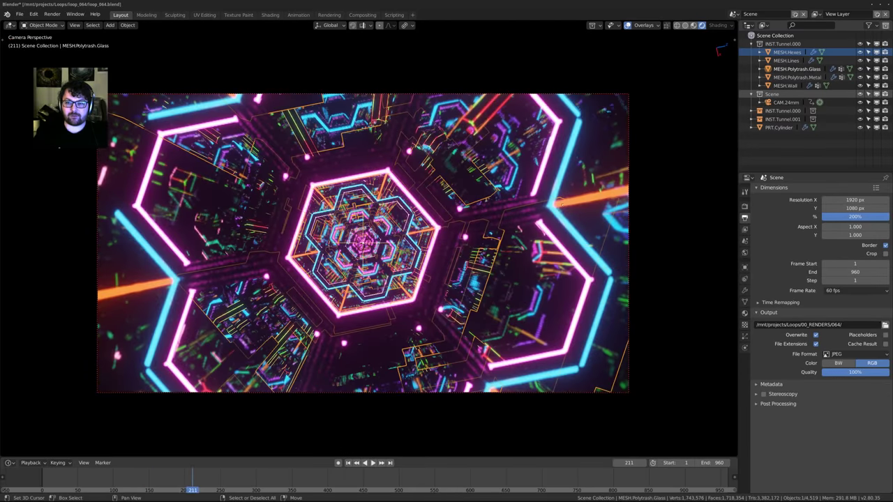
pyautogui.rightClick(434, 369)
pyautogui.rightClick(215, 269)
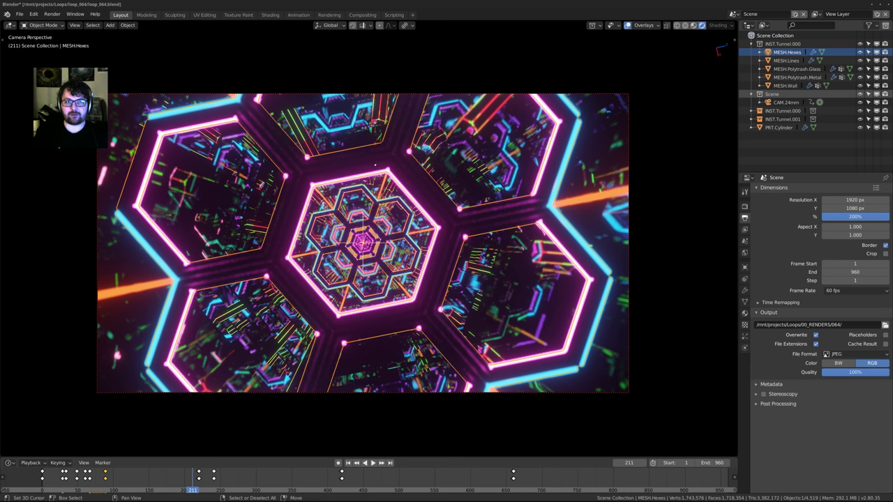
pyautogui.moveTo(376, 165); pyautogui.dragTo(426, 93, button='middle')
pyautogui.scroll(-4, 373, 185)
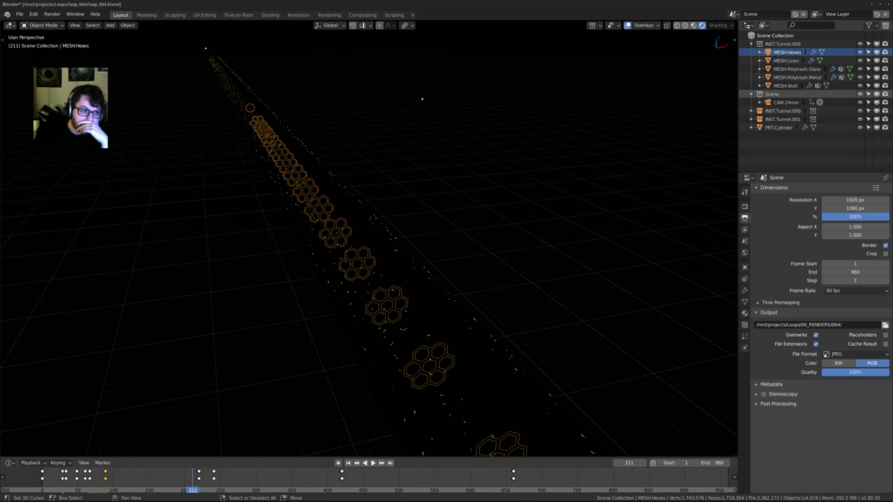
# Open the file loop_065-v3.blend from the Loops/loop_065 project folder
pyautogui.click(21, 14)
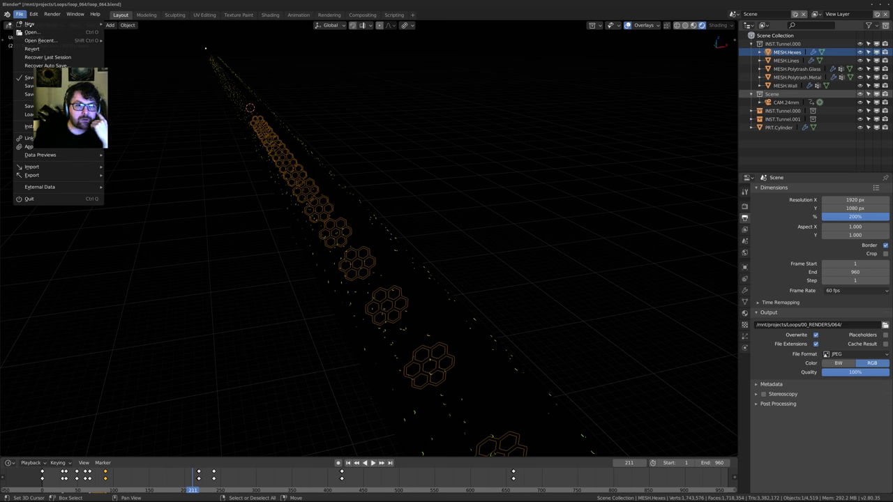
pyautogui.click(32, 32)
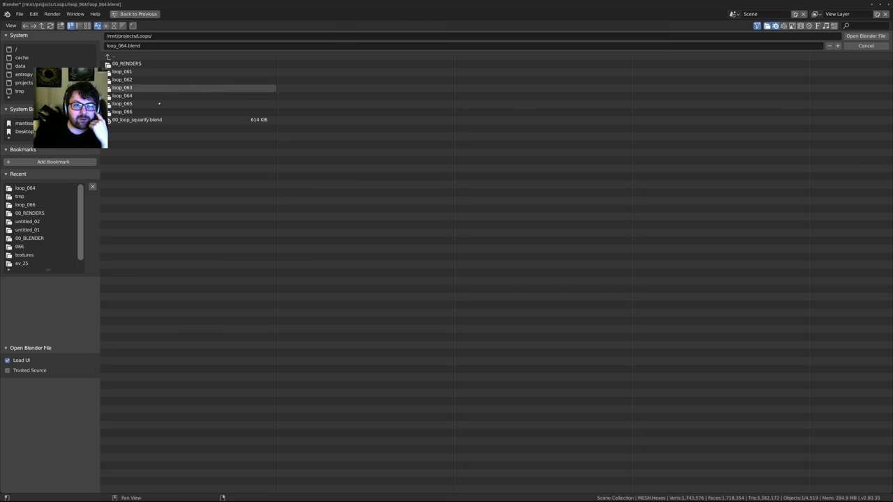
pyautogui.click(160, 103)
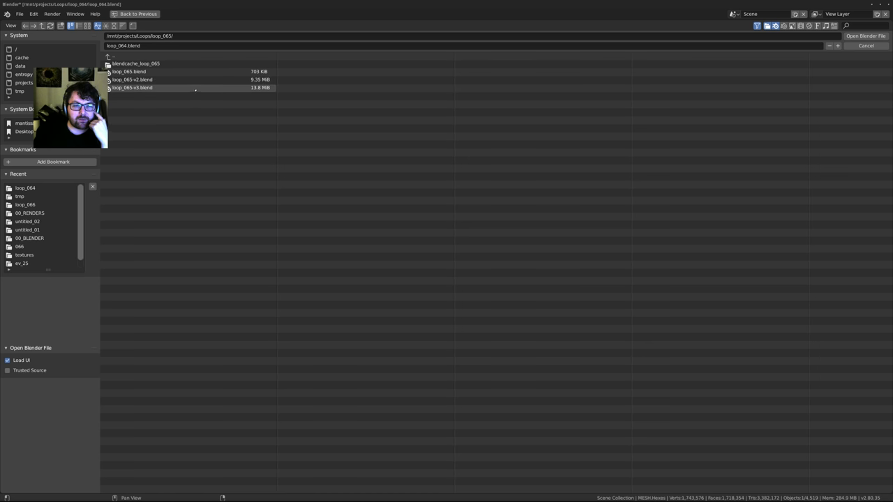
pyautogui.click(171, 88)
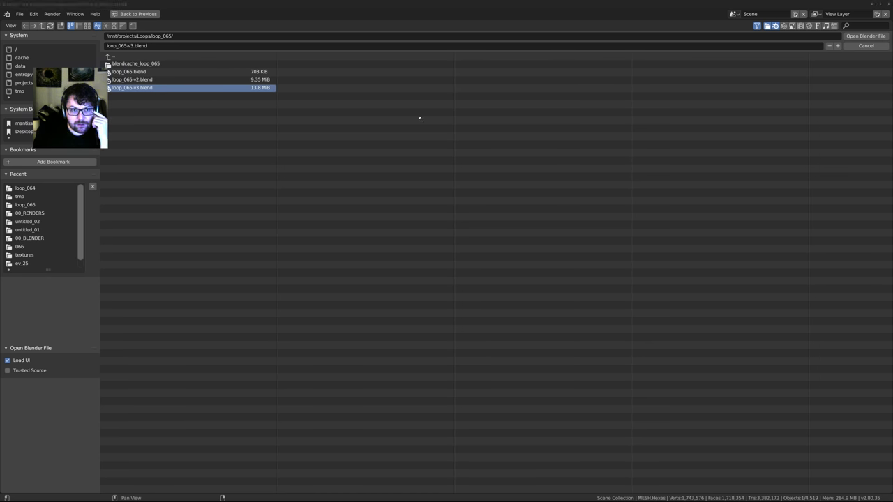
pyautogui.press('Return')
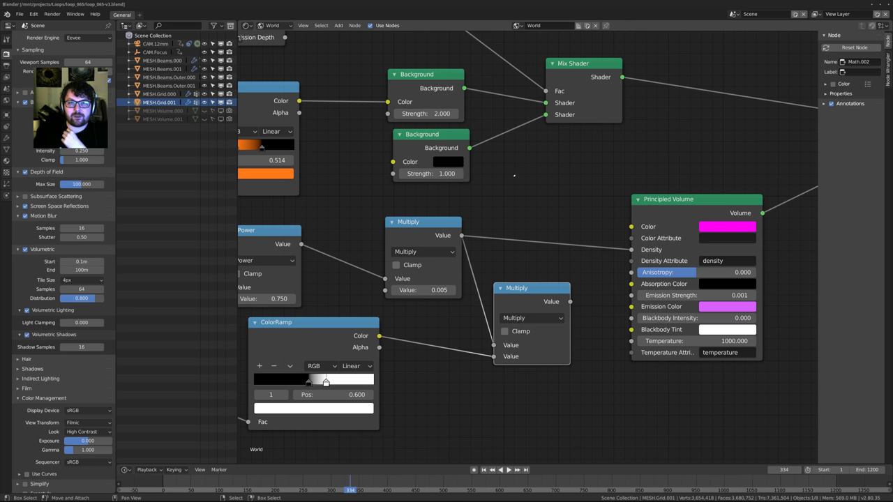
# Switch the world node editor area to a 3D viewport and frame the camera view in it
pyautogui.hotkey('shift', 'F5')
pyautogui.keyDown('shift'); pyautogui.moveTo(556, 189); pyautogui.dragTo(539, 195, button='middle'); pyautogui.keyUp('shift')
pyautogui.scroll(3, 534, 229)
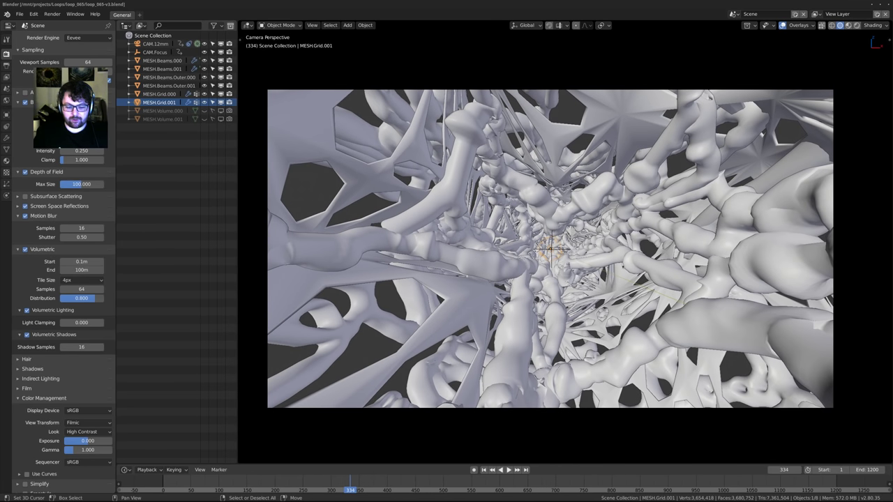
# Show the scene in wireframe and examine the selected grid mesh inside the tunnel structure
pyautogui.press('z')
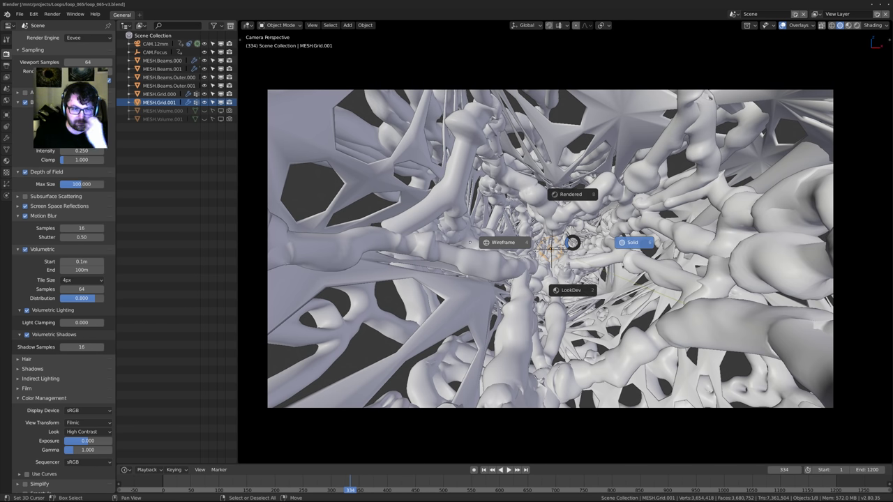
pyautogui.click(493, 241)
pyautogui.scroll(2, 544, 249)
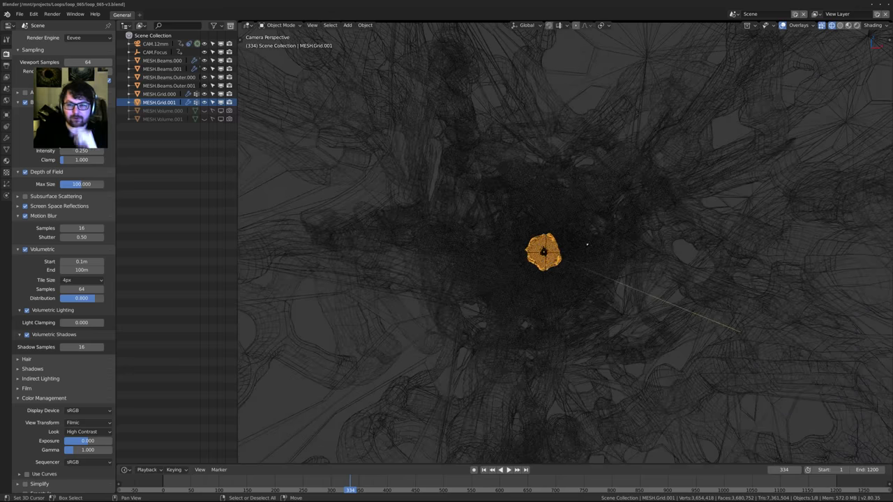
pyautogui.scroll(-1, 587, 243)
pyautogui.keyDown('shift'); pyautogui.moveTo(577, 244); pyautogui.dragTo(592, 245, button='middle'); pyautogui.keyUp('shift')
pyautogui.scroll(-1, 579, 240)
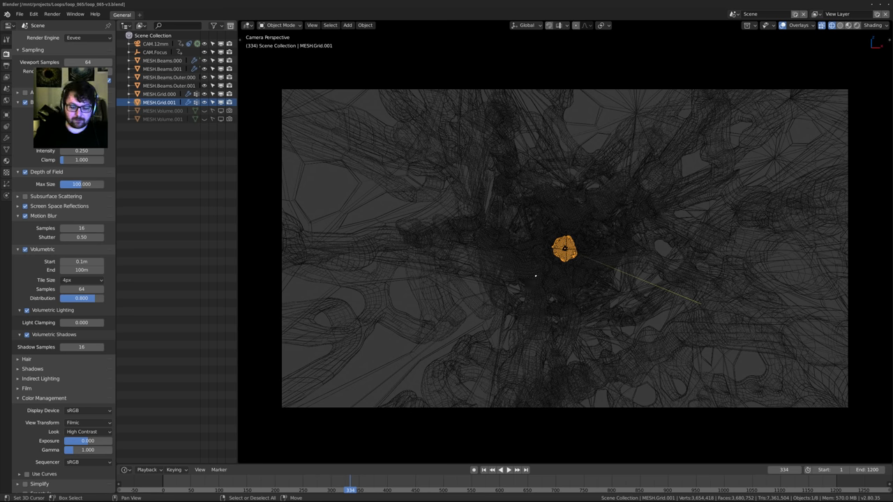
# Return to solid shading, switch to rendered shading, and play the animation through the camera up to frame 699
pyautogui.press('z')
pyautogui.click(593, 273)
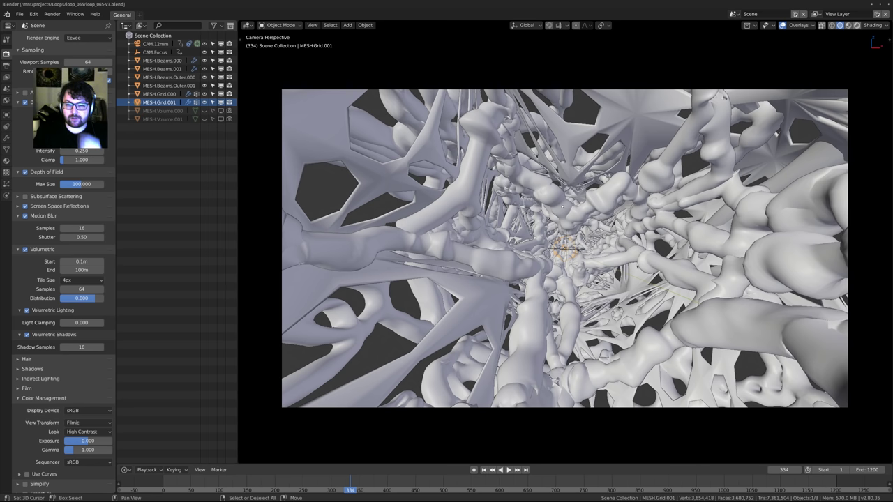
pyautogui.hotkey('shift', 'z')
pyautogui.hotkey('alt', 'a')
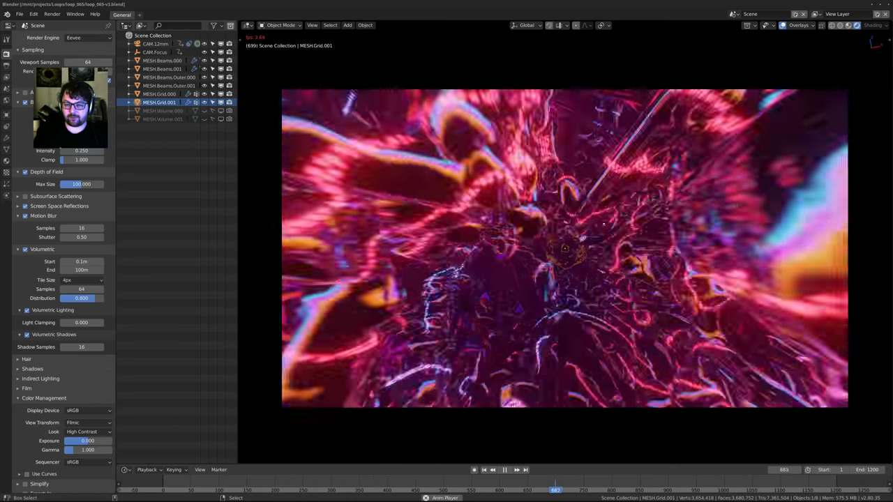
pyautogui.press('space')
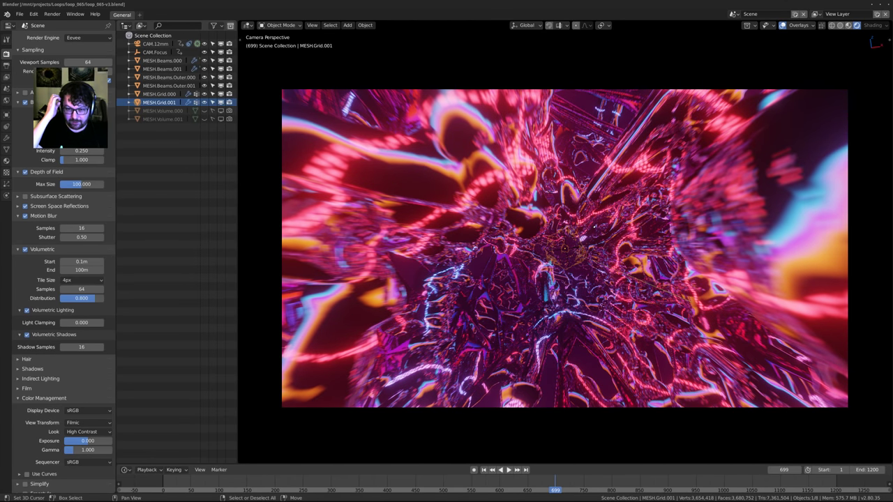
# Deselect everything and fit the camera frame to the viewport
pyautogui.hotkey('alt', 'a')
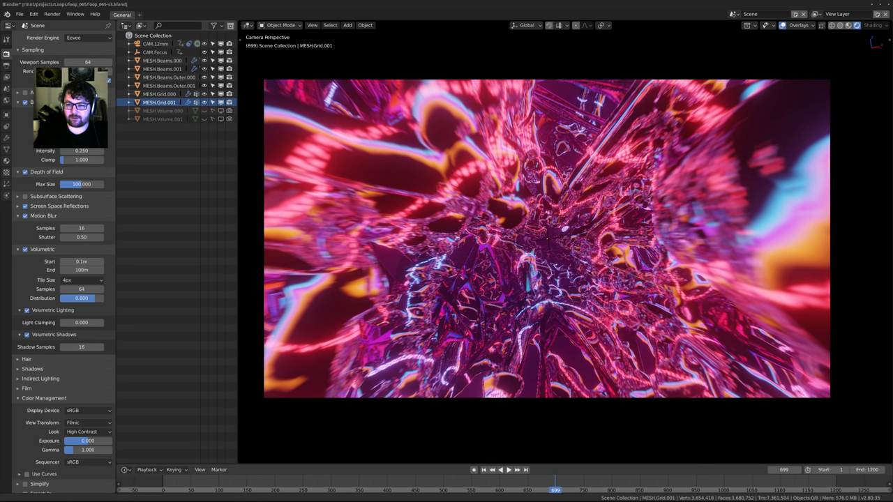
pyautogui.press('Home')
pyautogui.keyDown('ctrl'); pyautogui.moveTo(516, 234); pyautogui.dragTo(517, 248, button='middle'); pyautogui.keyUp('ctrl')
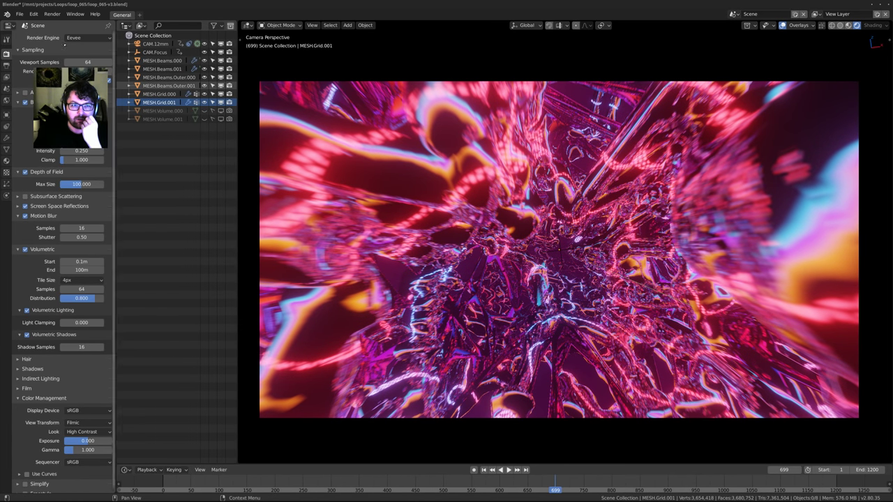
# Open the file ev_20.blend from the projects/eevee/ev_20 folder
pyautogui.click(20, 14)
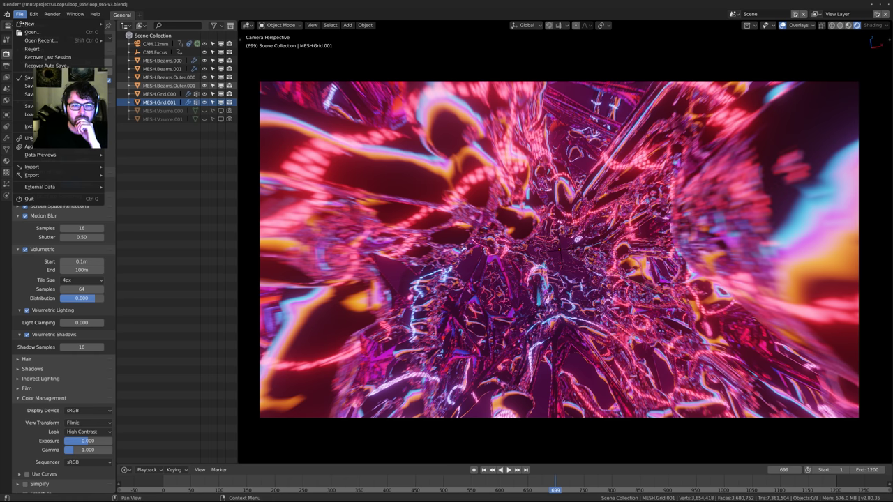
pyautogui.click(32, 32)
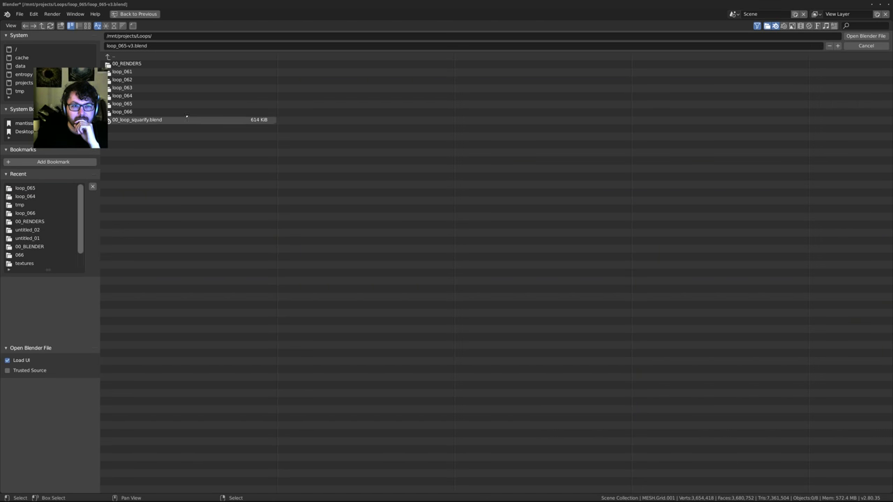
pyautogui.click(29, 82)
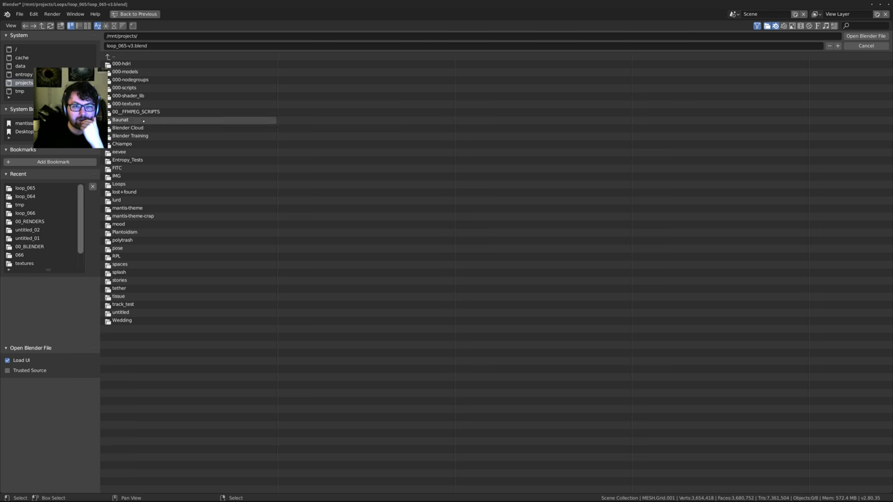
pyautogui.click(129, 153)
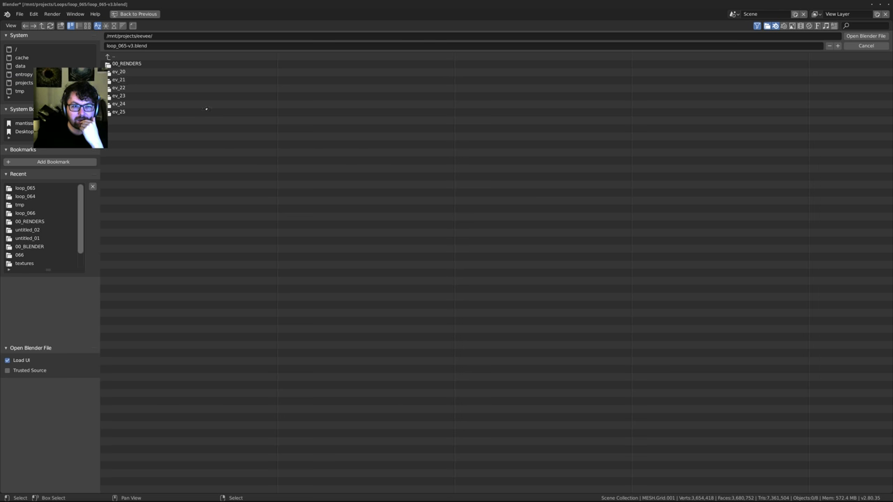
pyautogui.click(133, 71)
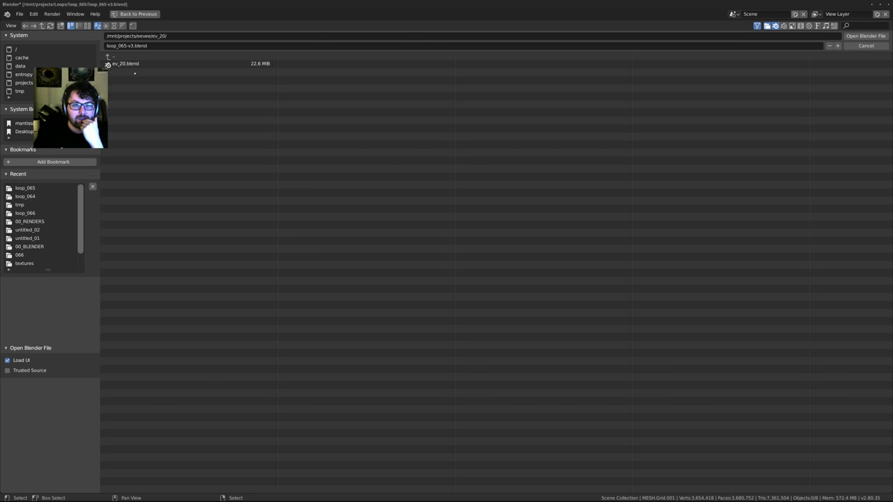
pyautogui.doubleClick(143, 64)
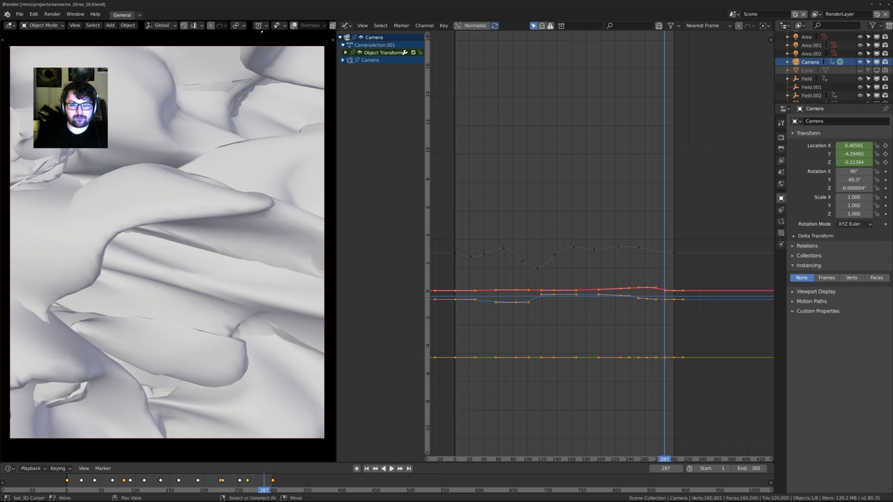
# Switch the camera viewport to rendered shading and play the animation briefly
pyautogui.scroll(-3, 320, 25)
pyautogui.click(301, 25)
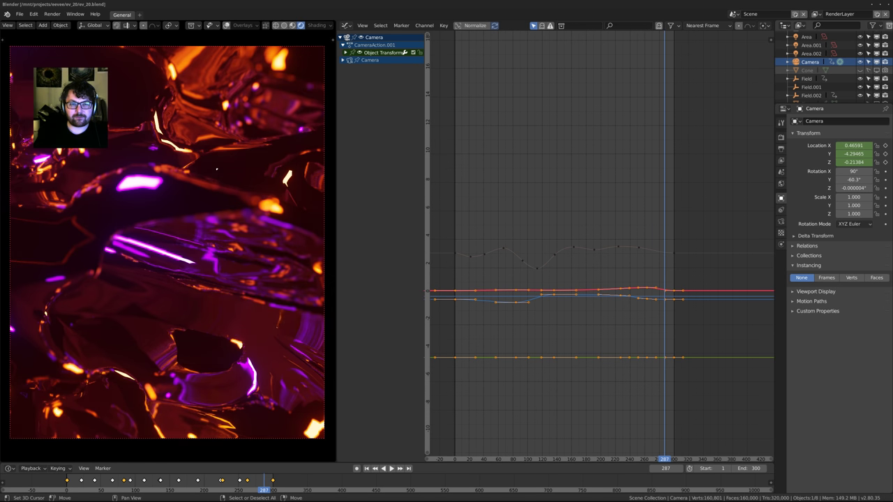
pyautogui.press('space')
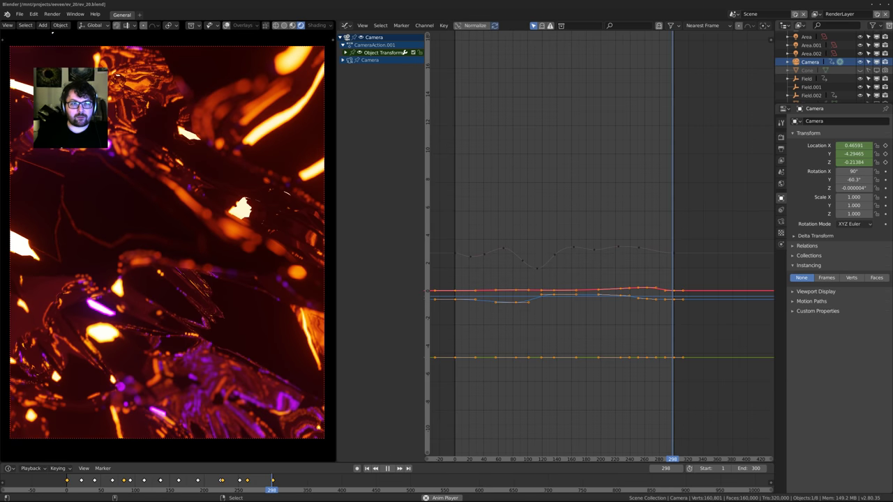
pyautogui.press('space')
# Start a new file with the default scene and delete all of its objects
pyautogui.click(19, 14)
pyautogui.moveTo(35, 26)
pyautogui.click(124, 23)
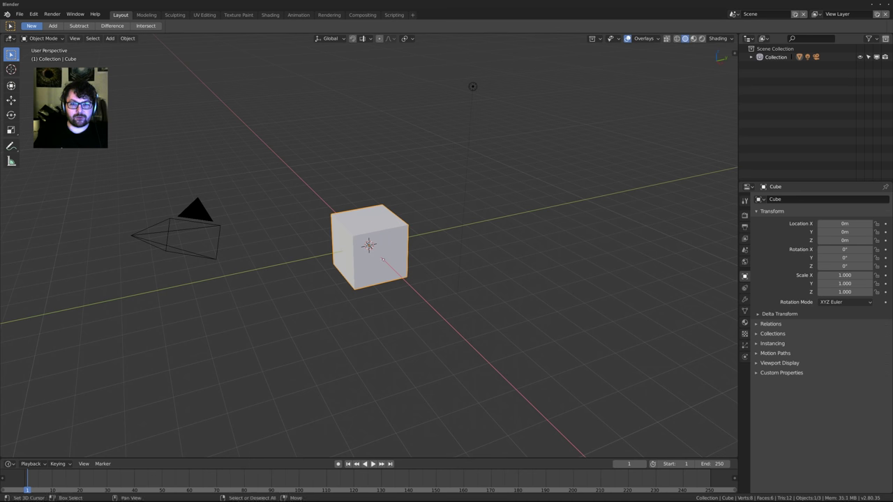
pyautogui.press('a')
pyautogui.press('Delete')
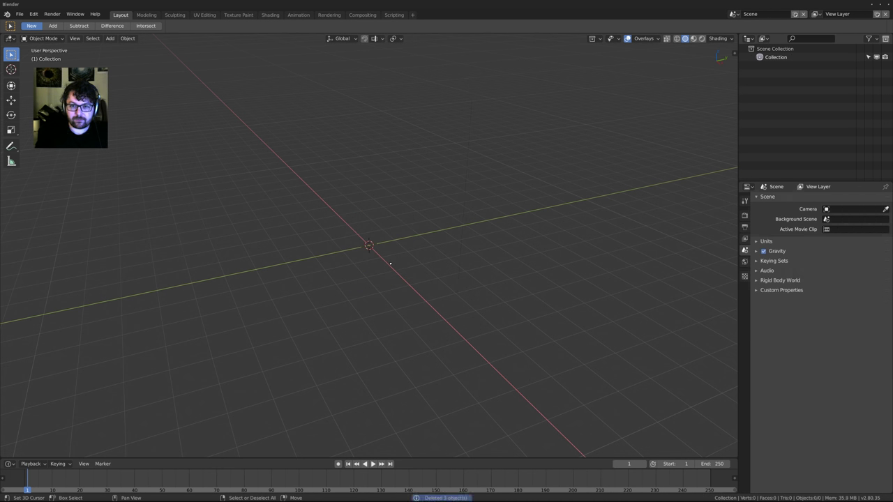
# Add a mesh plane at the origin and scale its geometry by 10 in Edit Mode
pyautogui.hotkey('shift', 'a')
pyautogui.press('Escape')
pyautogui.hotkey('shift', 'a')
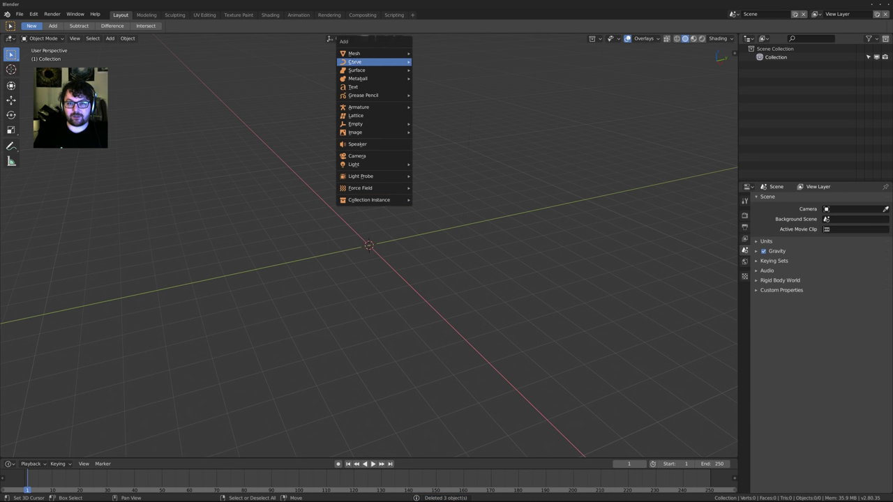
pyautogui.moveTo(376, 62)
pyautogui.click(449, 54)
pyautogui.press('Tab')
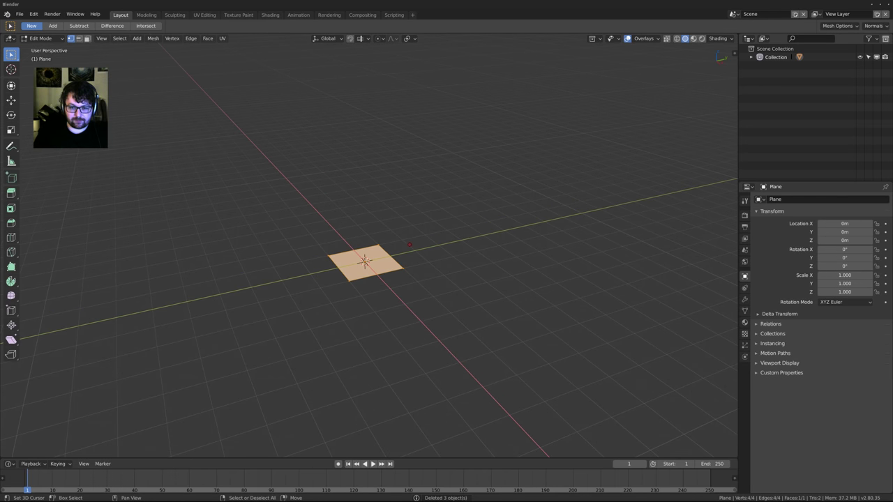
pyautogui.write('s10')
pyautogui.press('Return')
# Subdivide the whole plane with the number of cuts set to 99
pyautogui.rightClick(409, 245)
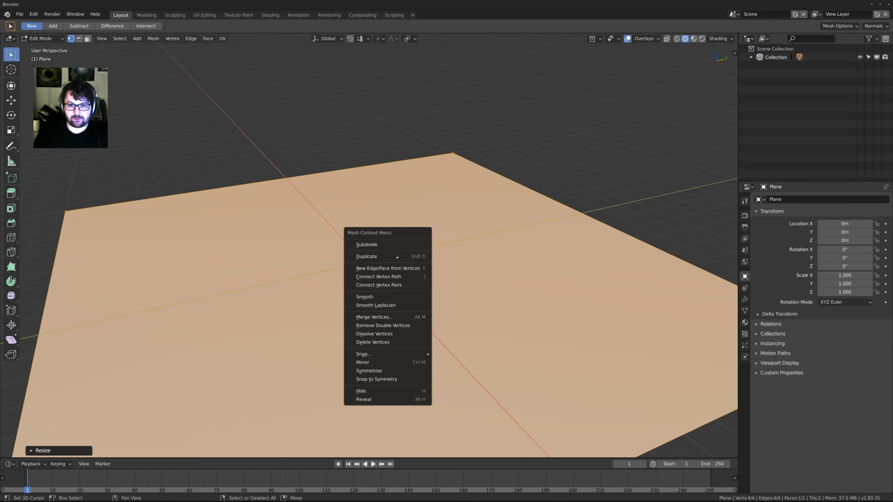
pyautogui.click(370, 244)
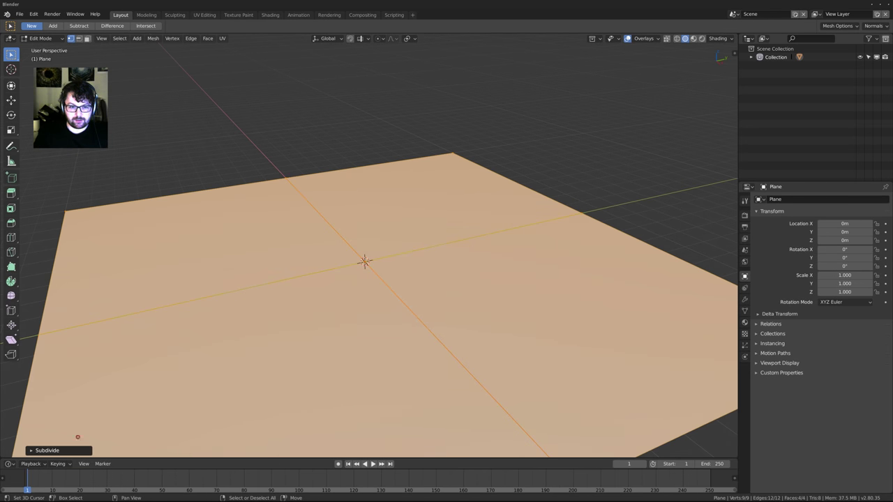
pyautogui.click(31, 451)
pyautogui.doubleClick(110, 394)
pyautogui.write('99')
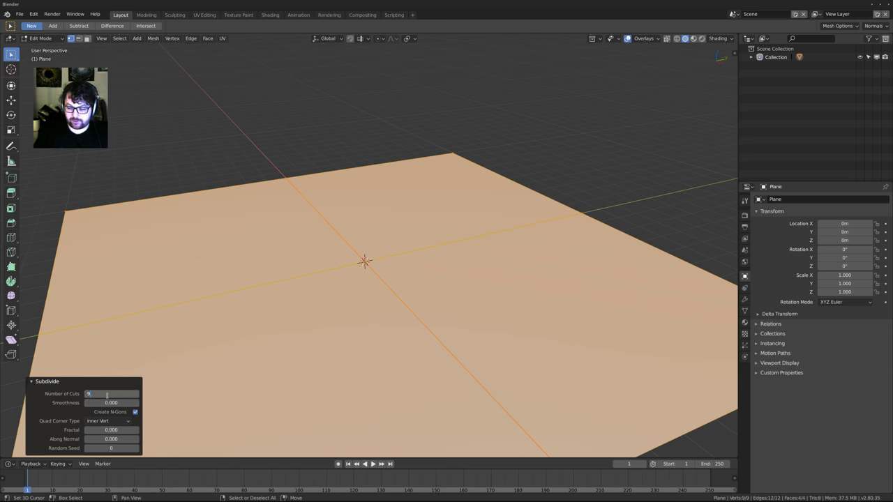
pyautogui.press('Return')
pyautogui.keyDown('shift'); pyautogui.moveTo(308, 338); pyautogui.dragTo(312, 335, button='middle'); pyautogui.keyUp('shift')
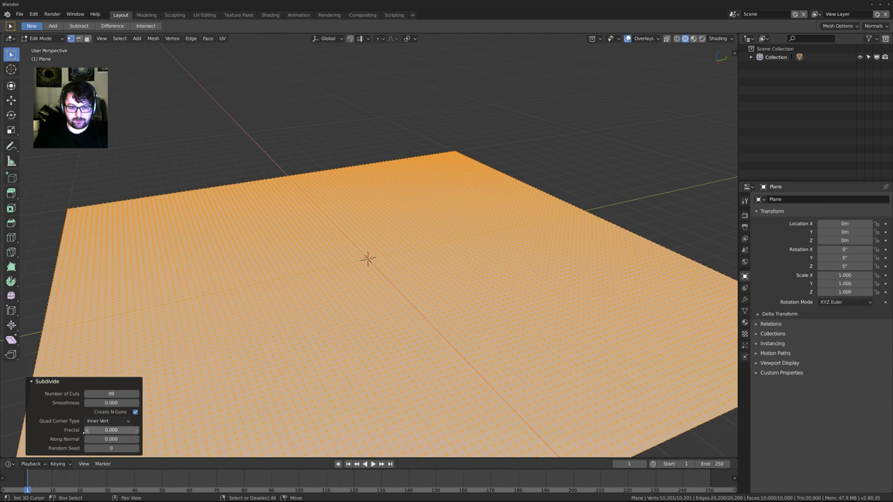
pyautogui.click(31, 382)
# Return the plane to Object Mode and enable Cloth physics on it
pyautogui.keyDown('shift'); pyautogui.moveTo(309, 274); pyautogui.dragTo(388, 184, button='middle'); pyautogui.keyUp('shift')
pyautogui.scroll(-2, 397, 202)
pyautogui.moveTo(410, 225); pyautogui.dragTo(426, 247, button='middle')
pyautogui.press('Tab')
pyautogui.keyDown('shift'); pyautogui.moveTo(542, 176); pyautogui.dragTo(482, 192, button='middle'); pyautogui.keyUp('shift')
pyautogui.click(745, 356)
pyautogui.moveTo(528, 262)
pyautogui.keyDown('shift'); pyautogui.mouseDown(button='middle')
pyautogui.moveTo(512, 258)
pyautogui.moveTo(525, 256)
pyautogui.mouseUp(button='middle'); pyautogui.keyUp('shift')
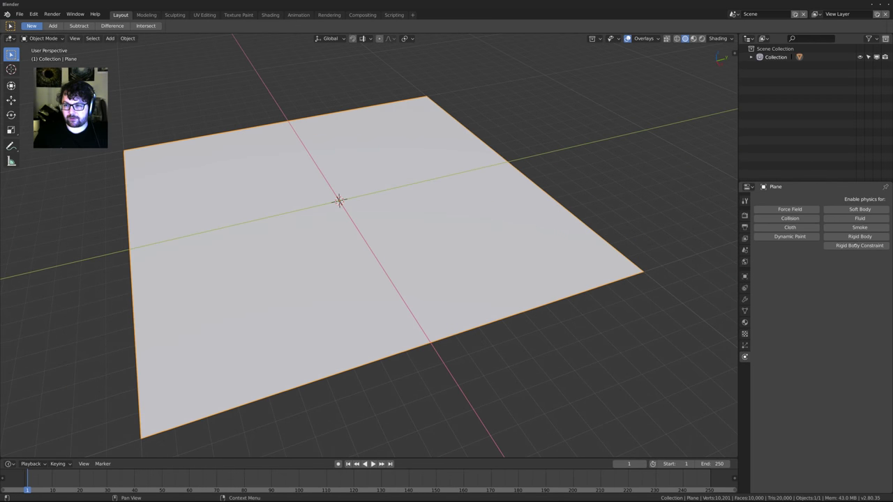
pyautogui.click(799, 228)
pyautogui.moveTo(441, 259); pyautogui.dragTo(439, 226, button='middle')
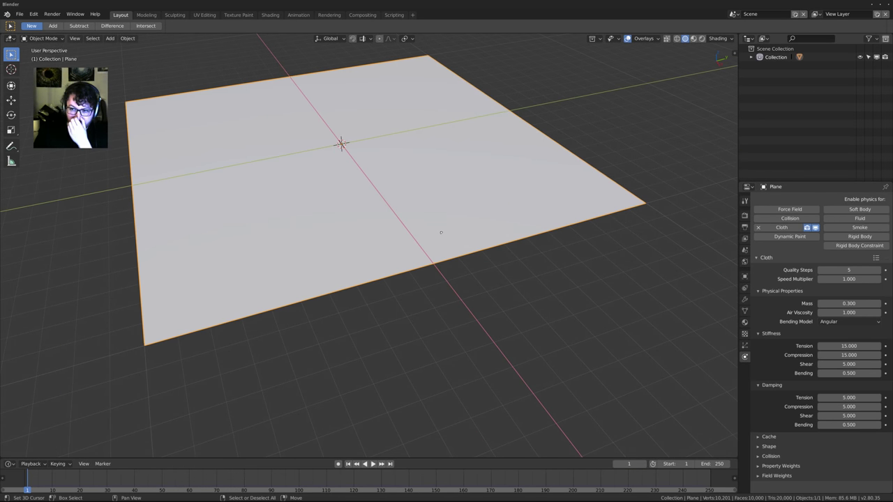
# Check the available bending models for the cloth and keep Angular
pyautogui.click(834, 322)
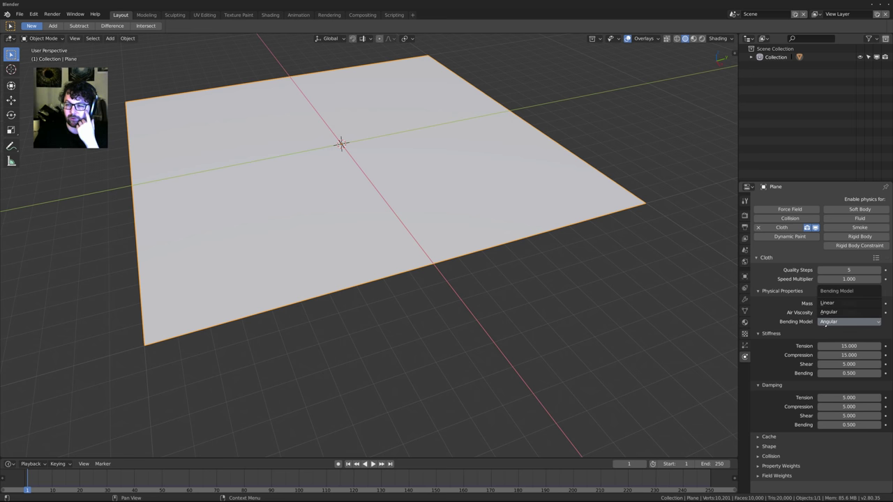
pyautogui.click(827, 321)
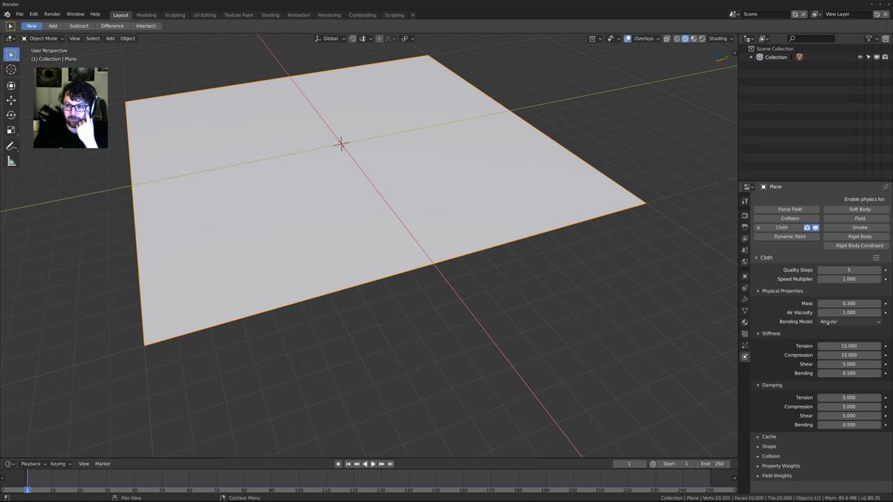
pyautogui.moveTo(417, 244); pyautogui.dragTo(414, 276, button='middle')
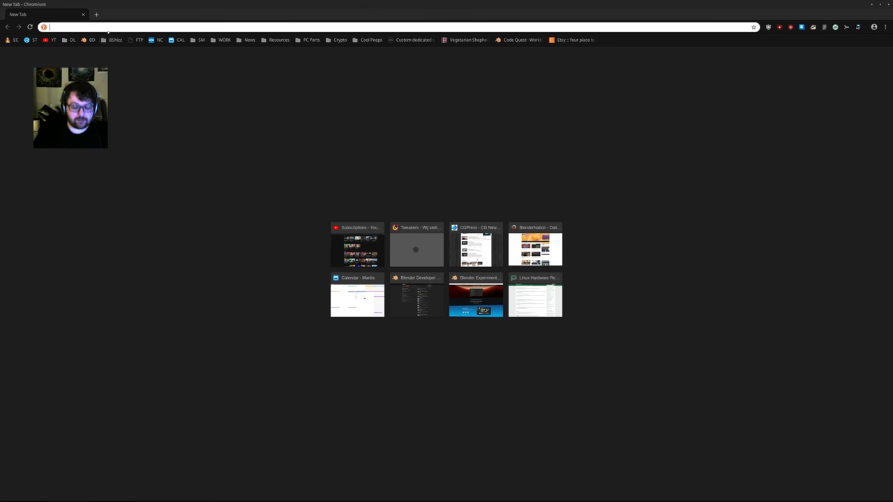
# Switch to the Chromium browser, search for "blender 2.80 release wiki" and open the main 2.80 release notes page
pyautogui.write('blender 2.')
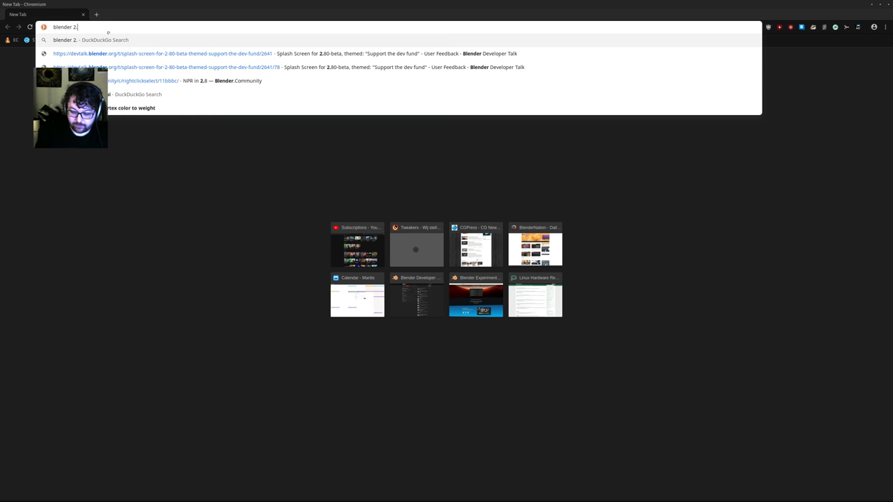
pyautogui.write('80 relea')
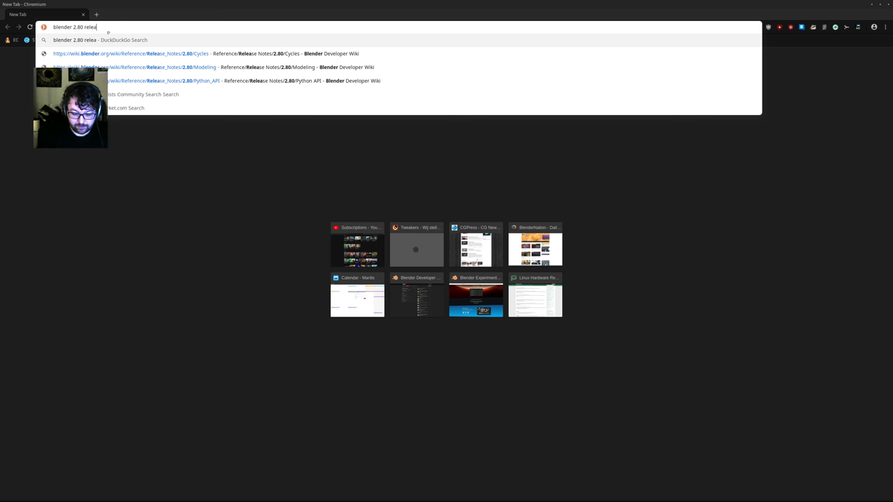
pyautogui.write('se wiki')
pyautogui.press('Return')
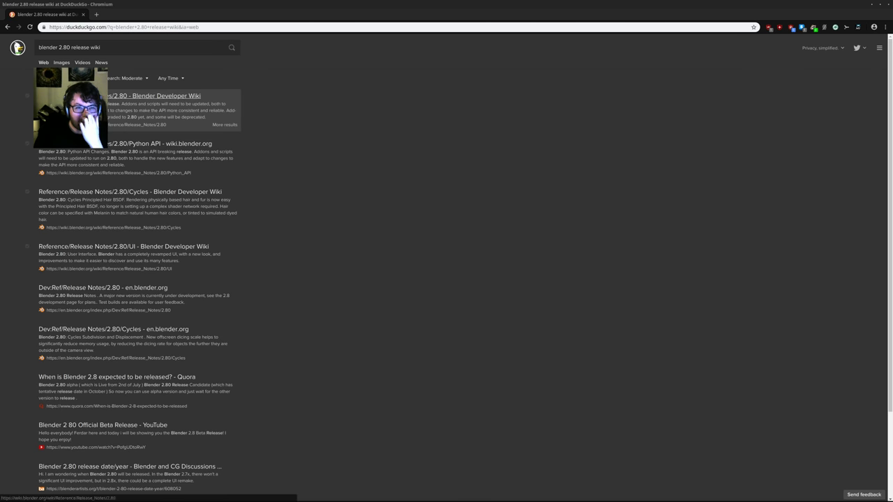
pyautogui.click(153, 95)
# Look through the 2.80 release notes and open the More Features page to read its Cloth physics section
pyautogui.scroll(-3, 300, 150)
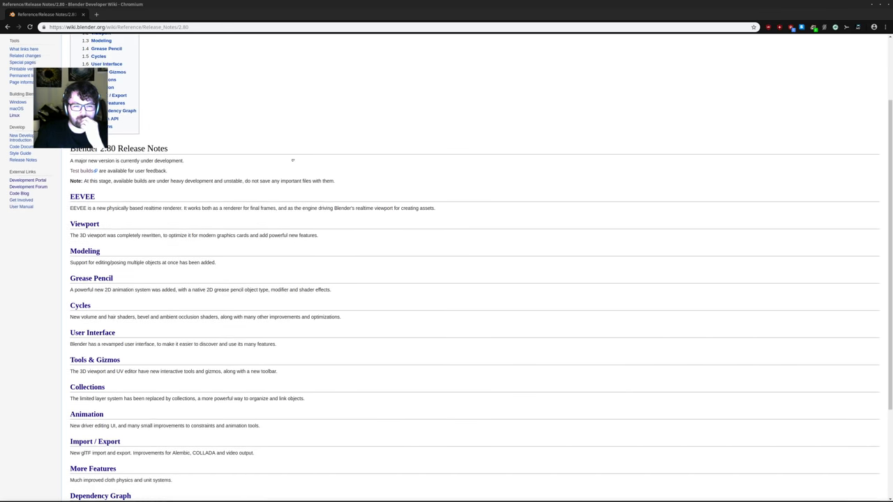
pyautogui.scroll(-3, 290, 181)
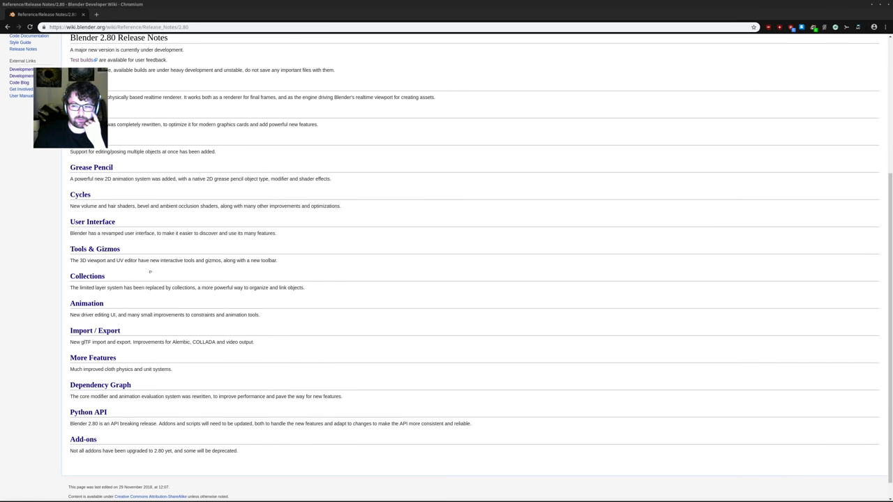
pyautogui.scroll(3, 307, 279)
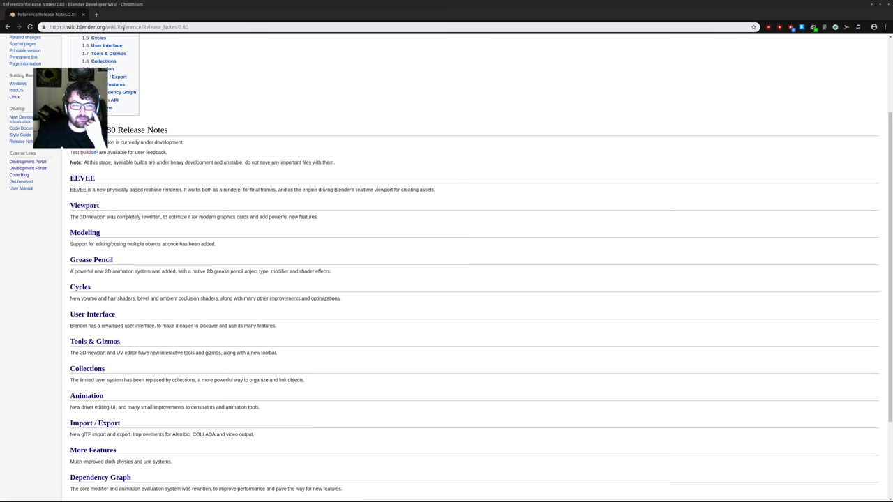
pyautogui.scroll(-2, 152, 258)
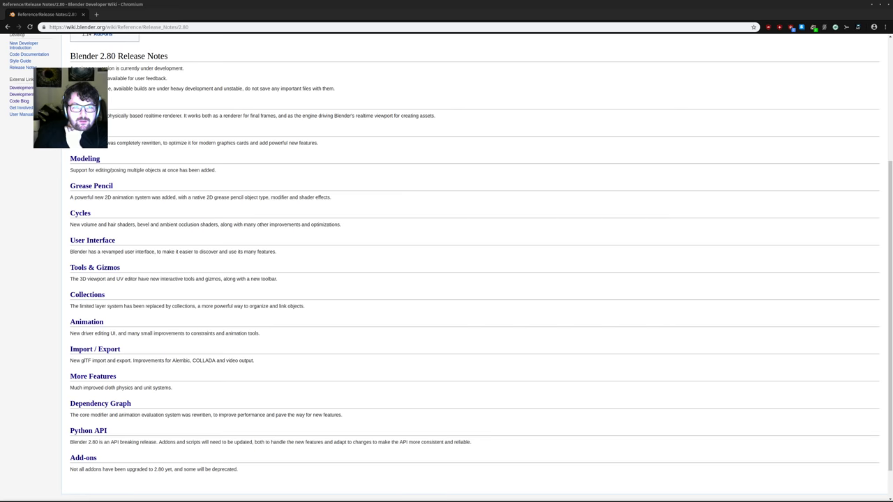
pyautogui.scroll(2, 161, 148)
pyautogui.scroll(2, 161, 148)
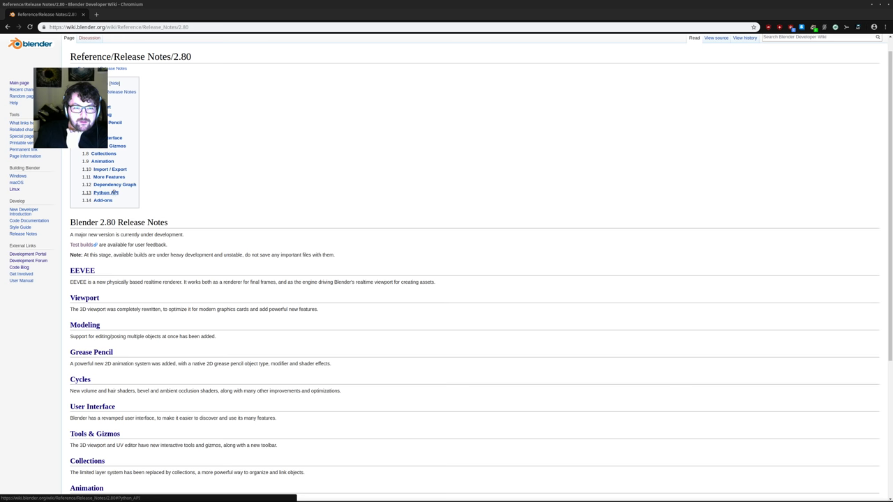
pyautogui.click(110, 178)
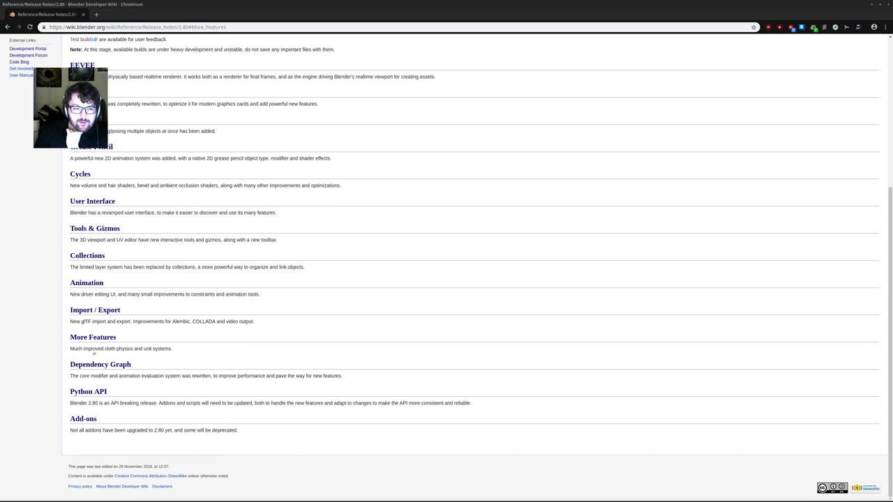
pyautogui.click(93, 338)
pyautogui.scroll(-2, 302, 258)
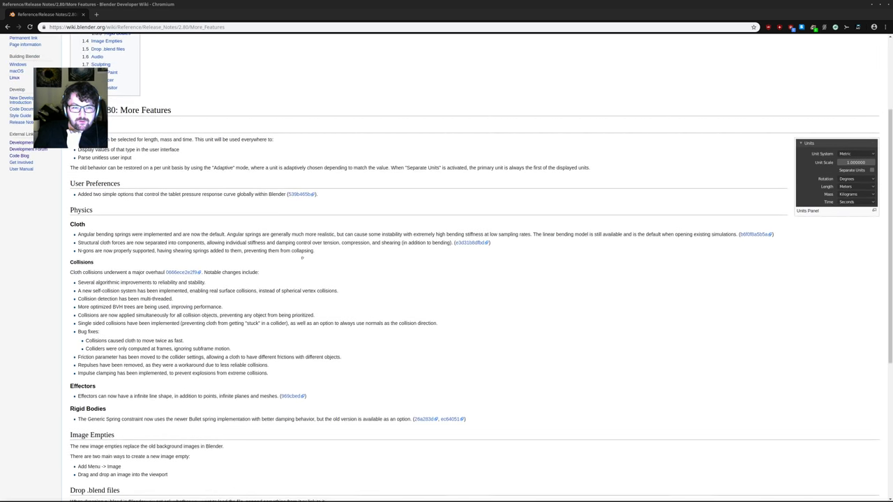
pyautogui.scroll(-2, 303, 258)
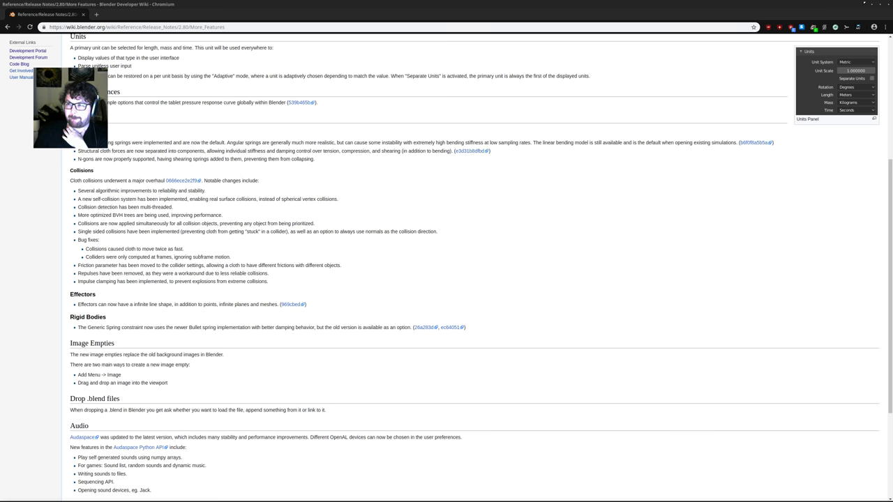
# Switch back to Blender and add a Turbulence force field at the origin of the cloth plane
pyautogui.hotkey('alt', 'Tab')
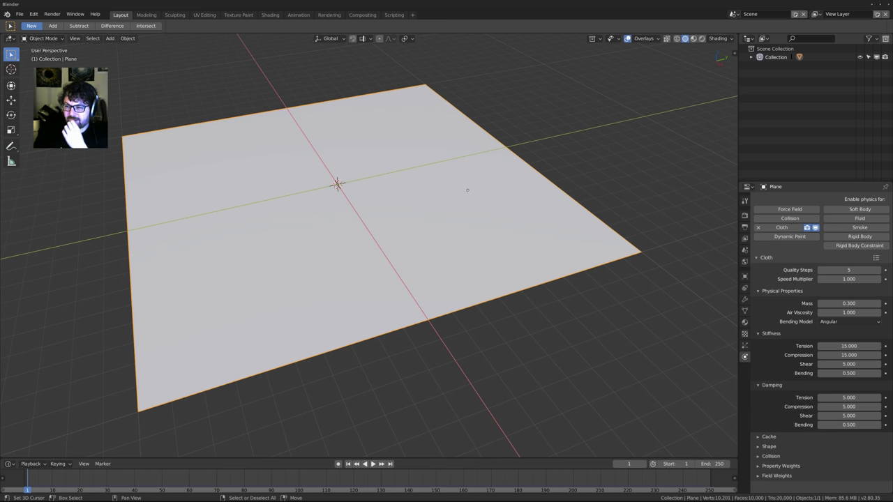
pyautogui.scroll(-3, 393, 237)
pyautogui.keyDown('shift'); pyautogui.moveTo(381, 237); pyautogui.dragTo(371, 261, button='middle'); pyautogui.keyUp('shift')
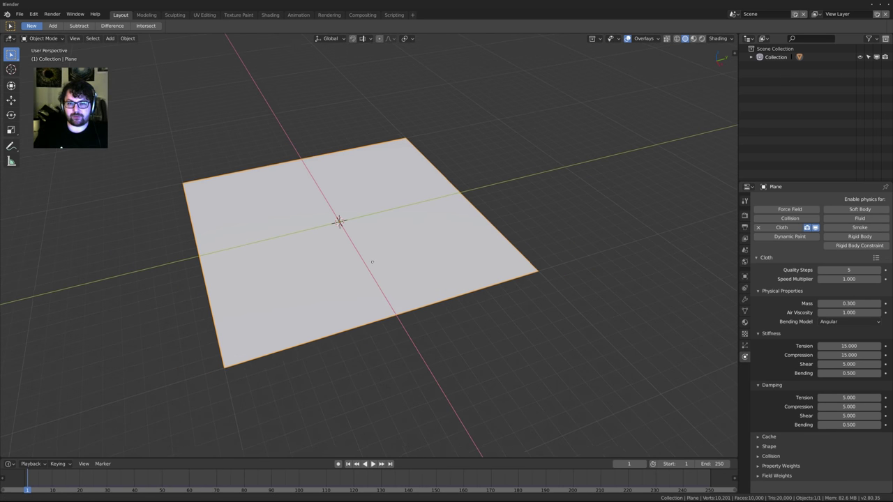
pyautogui.scroll(3, 366, 260)
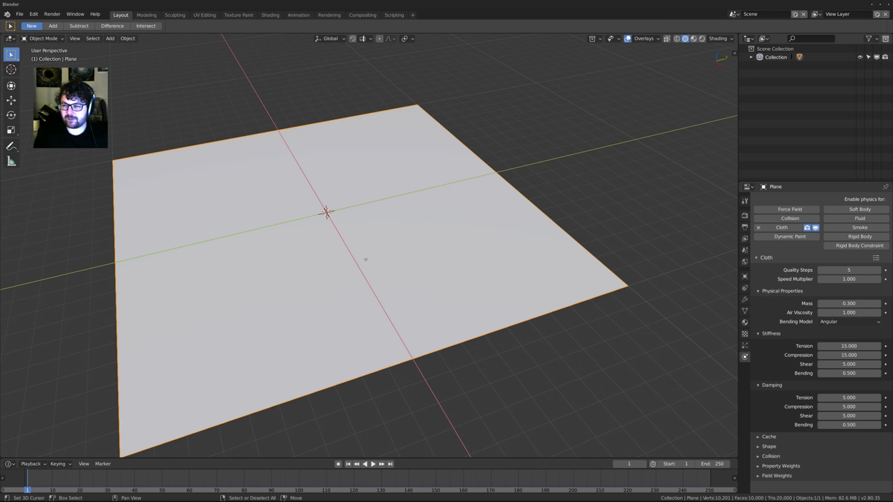
pyautogui.scroll(-2, 436, 227)
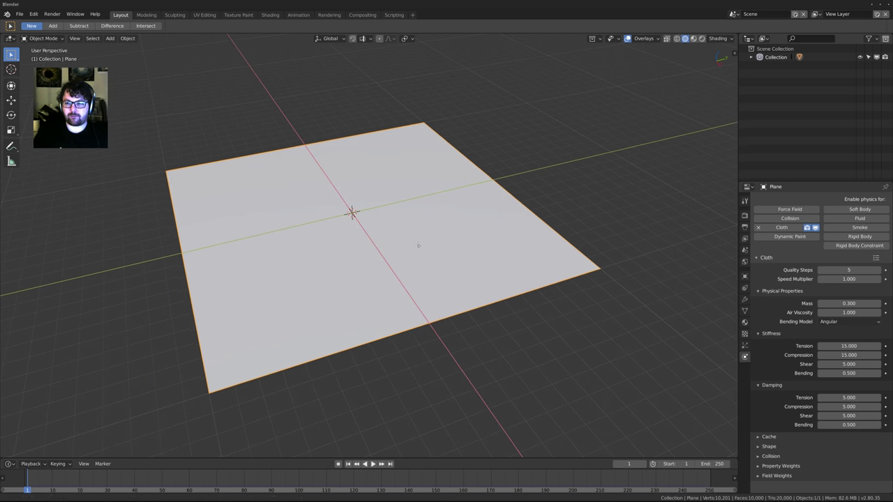
pyautogui.moveTo(414, 245); pyautogui.dragTo(385, 235, button='middle')
pyautogui.hotkey('shift', 'a')
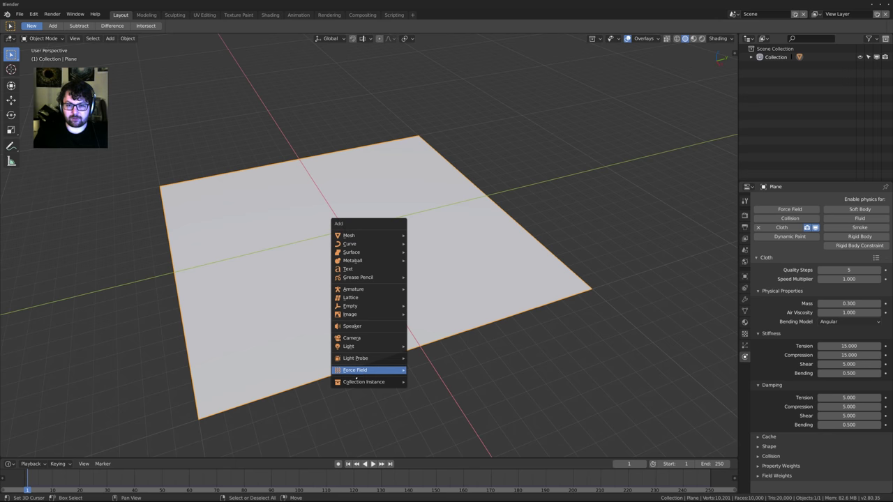
pyautogui.moveTo(368, 371)
pyautogui.click(427, 469)
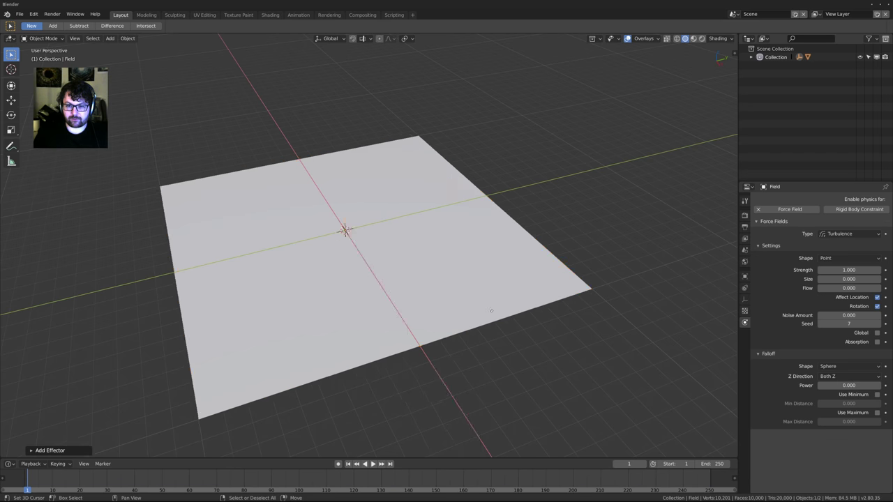
# Play the cloth simulation briefly, then cancel playback to return to frame 1
pyautogui.keyDown('shift'); pyautogui.moveTo(415, 277); pyautogui.dragTo(436, 266, button='middle'); pyautogui.keyUp('shift')
pyautogui.press('space')
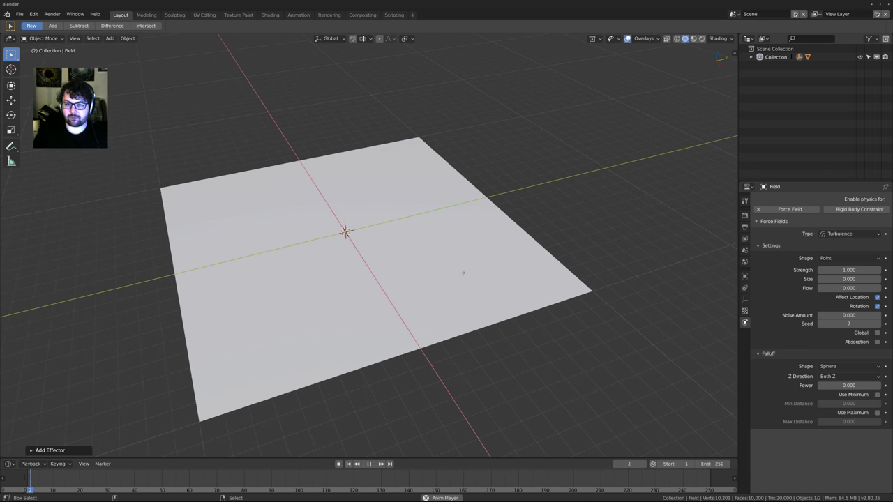
pyautogui.press('Escape')
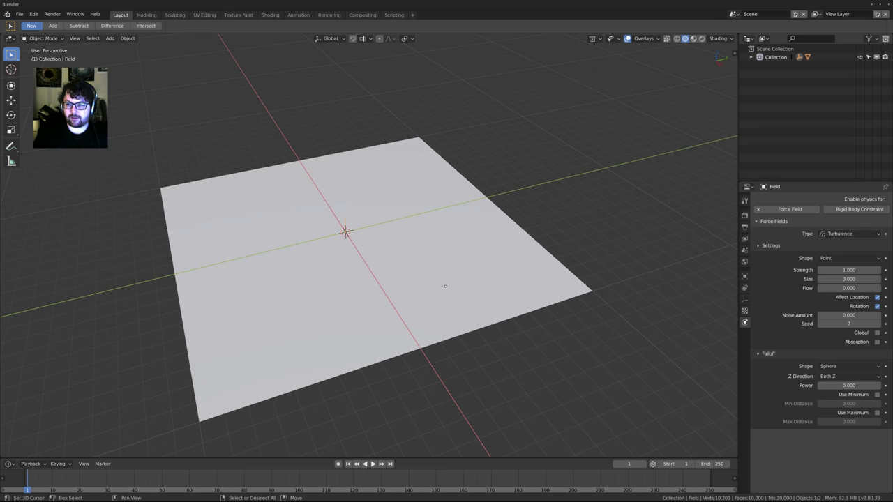
# Disable gravity in the scene settings
pyautogui.click(744, 215)
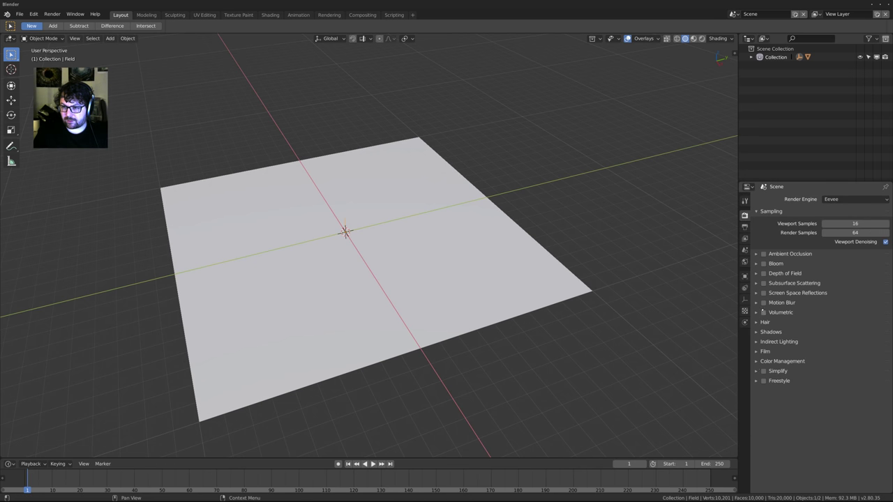
pyautogui.click(744, 227)
pyautogui.click(745, 238)
pyautogui.click(745, 250)
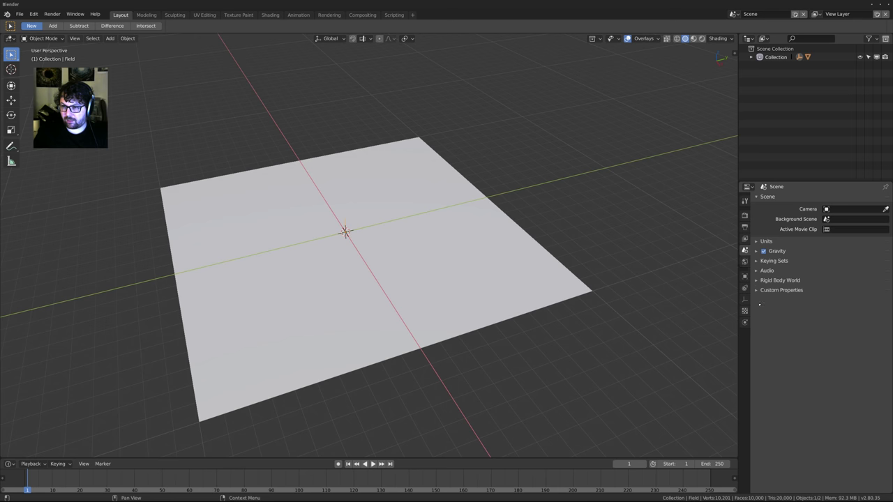
# Select the cloth plane and examine its cloth physics settings, expanding the Collision section
pyautogui.click(443, 277)
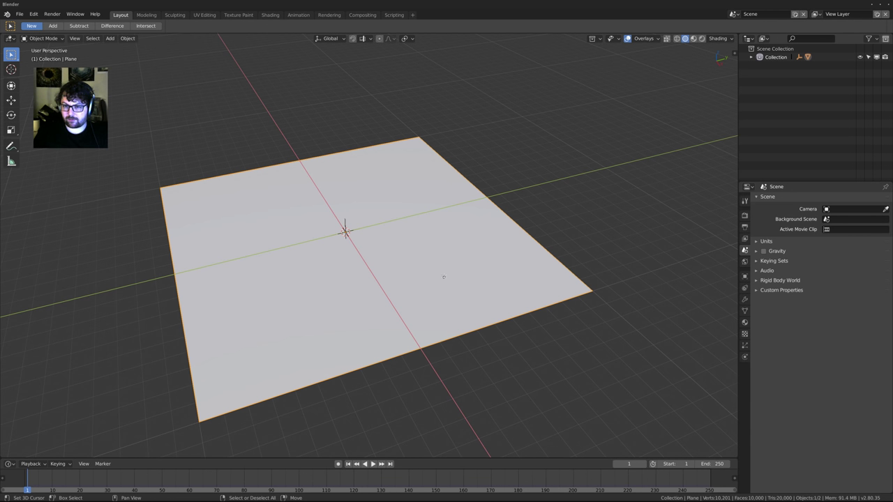
pyautogui.click(745, 345)
pyautogui.click(745, 357)
pyautogui.click(781, 227)
pyautogui.click(838, 270)
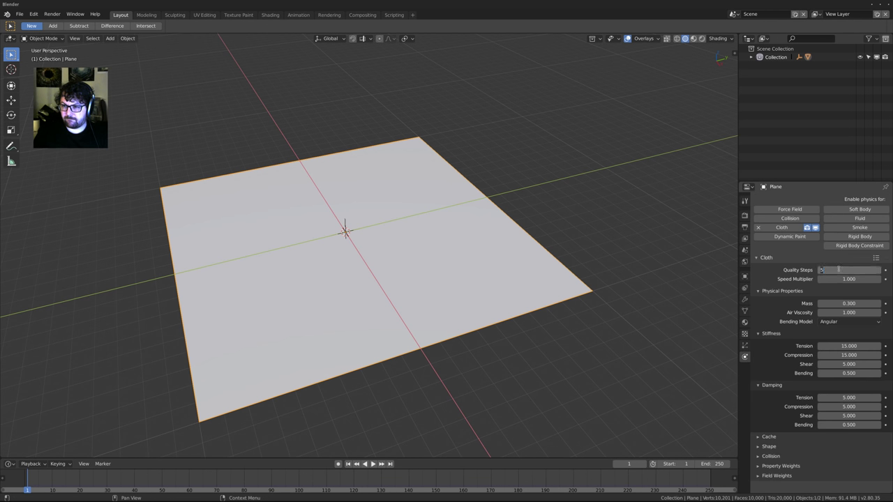
pyautogui.click(623, 348)
pyautogui.click(778, 438)
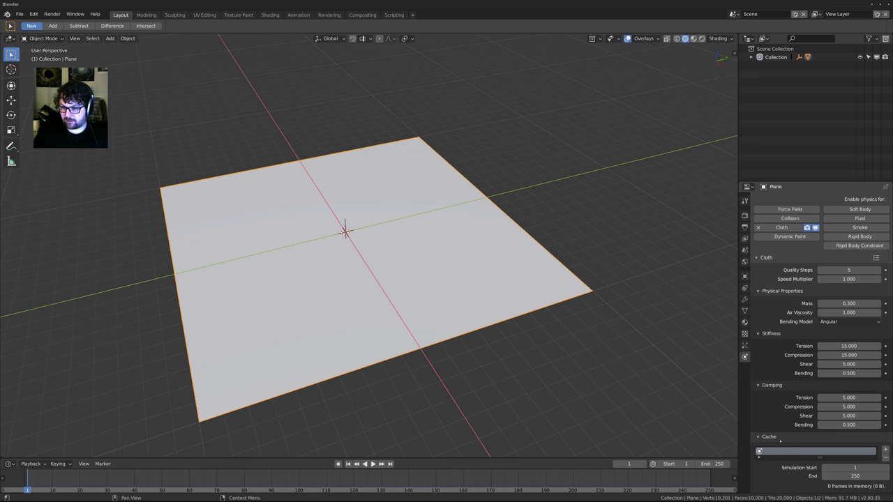
pyautogui.click(781, 437)
pyautogui.click(789, 446)
pyautogui.click(775, 447)
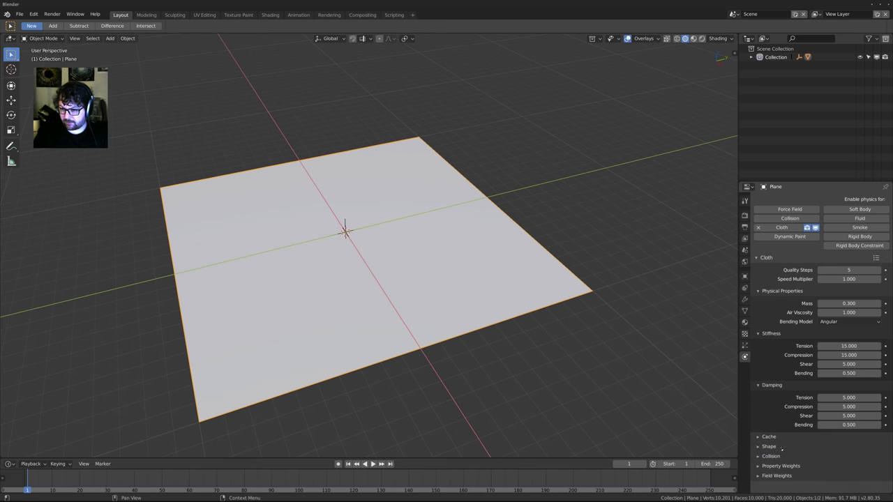
pyautogui.click(771, 457)
pyautogui.scroll(-4, 802, 418)
pyautogui.click(877, 372)
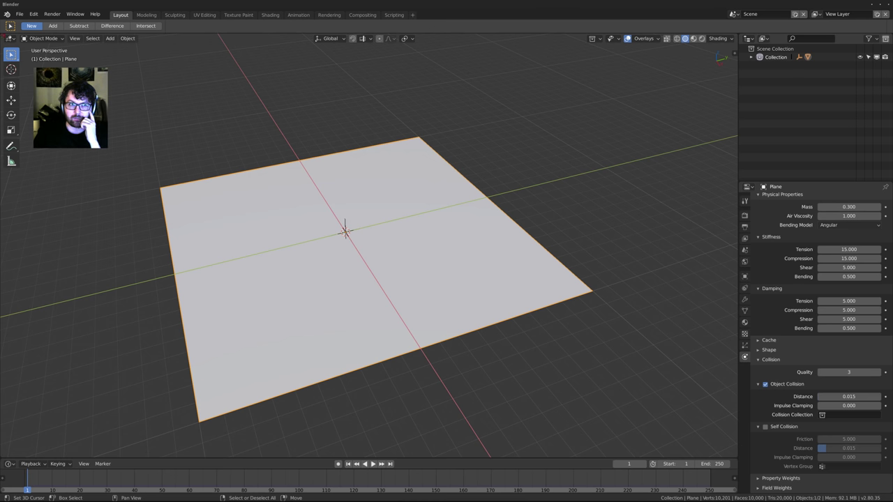
# Split a narrow area off the 3D viewport and look through the plane's cloth settings
pyautogui.moveTo(3, 36); pyautogui.dragTo(88, 56)
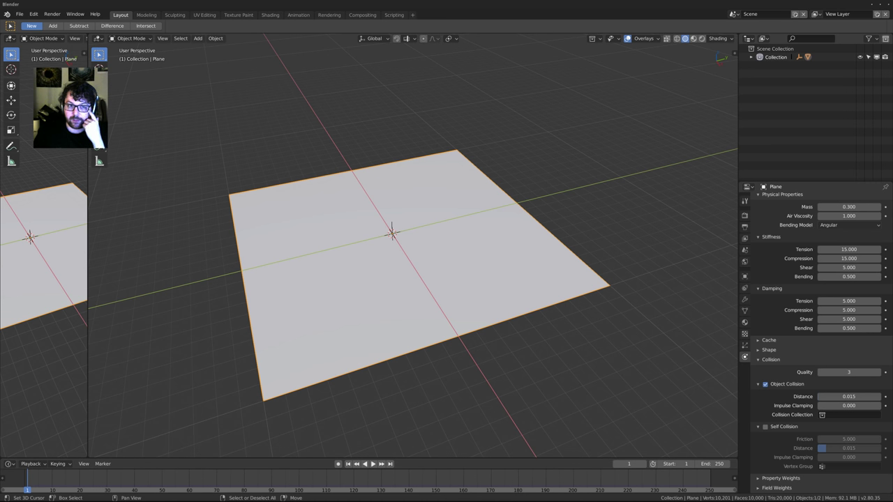
pyautogui.scroll(4, 819, 277)
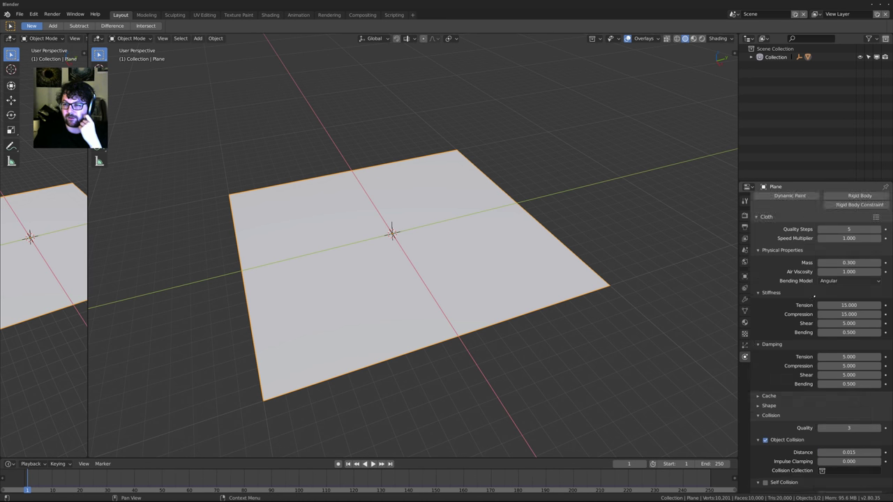
pyautogui.scroll(-4, 819, 277)
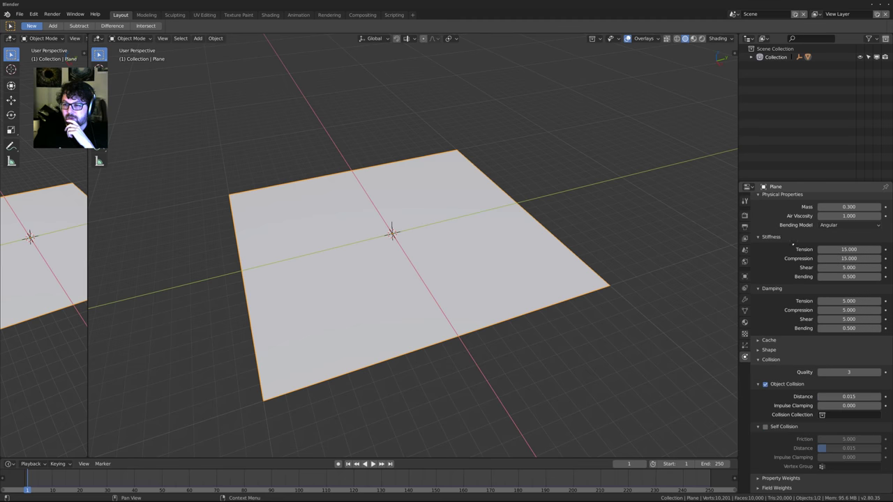
pyautogui.scroll(4, 793, 245)
pyautogui.scroll(-4, 793, 245)
pyautogui.scroll(4, 794, 245)
pyautogui.scroll(-4, 793, 244)
pyautogui.scroll(4, 794, 245)
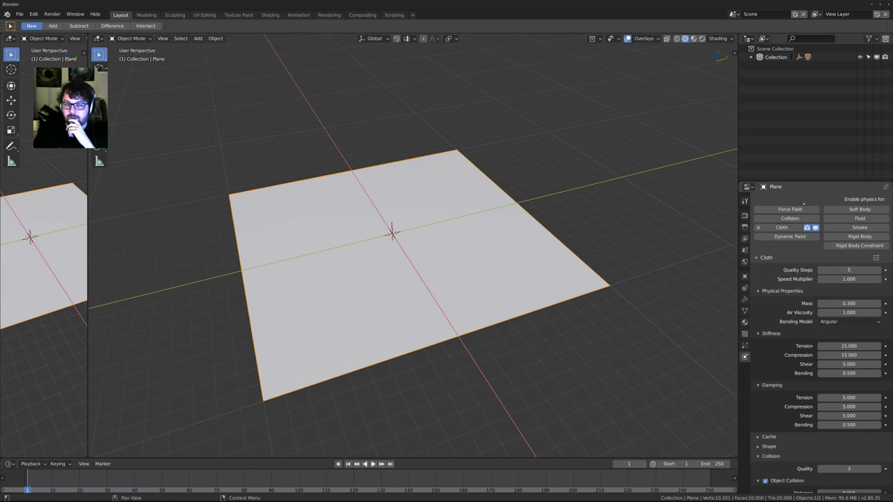
# Turn the narrow split-off area into a slightly wider Properties editor showing the plane's physics settings
pyautogui.click(11, 39)
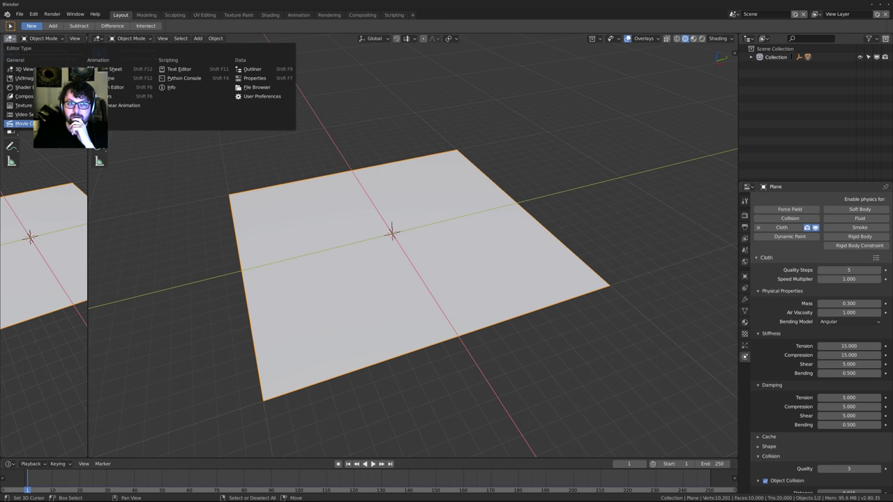
pyautogui.click(252, 78)
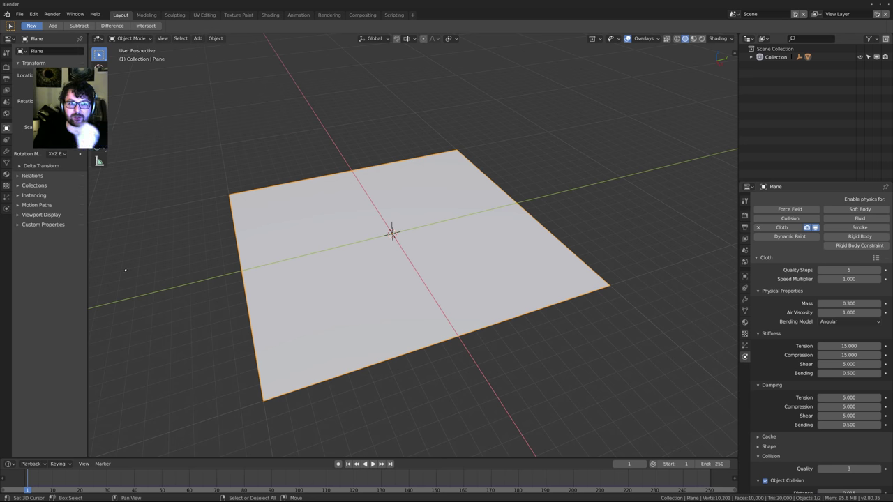
pyautogui.moveTo(88, 277); pyautogui.dragTo(110, 277)
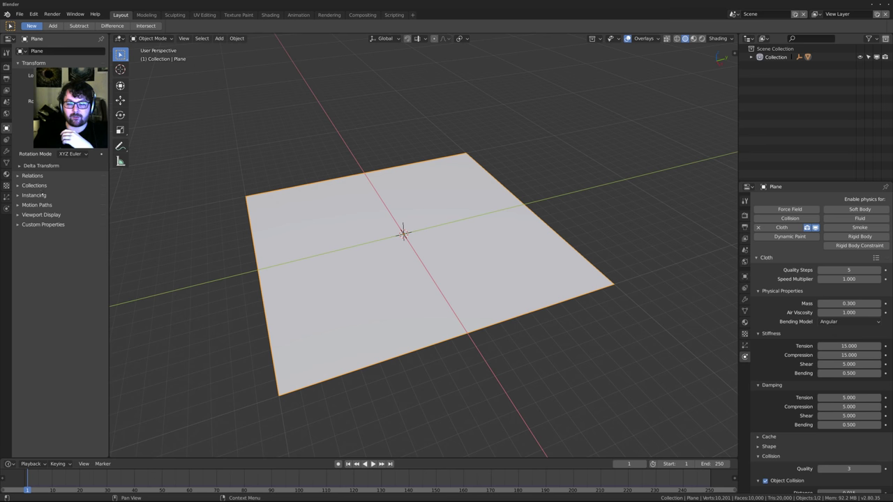
pyautogui.click(6, 209)
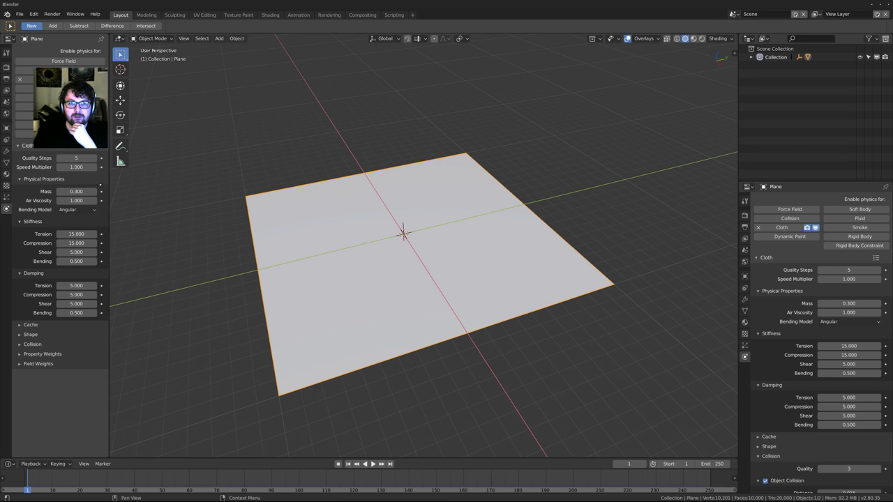
# Look over the cloth cache options in the second Properties editor and merge that area back into the 3D viewport
pyautogui.moveTo(20, 365); pyautogui.dragTo(19, 325)
pyautogui.moveTo(55, 423); pyautogui.dragTo(55, 195, button='middle')
pyautogui.scroll(8, 59, 279)
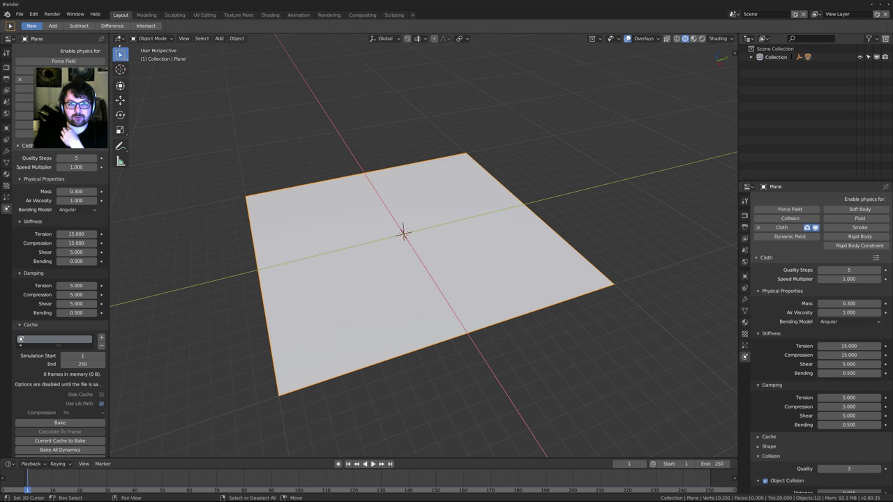
pyautogui.moveTo(111, 38); pyautogui.dragTo(97, 39)
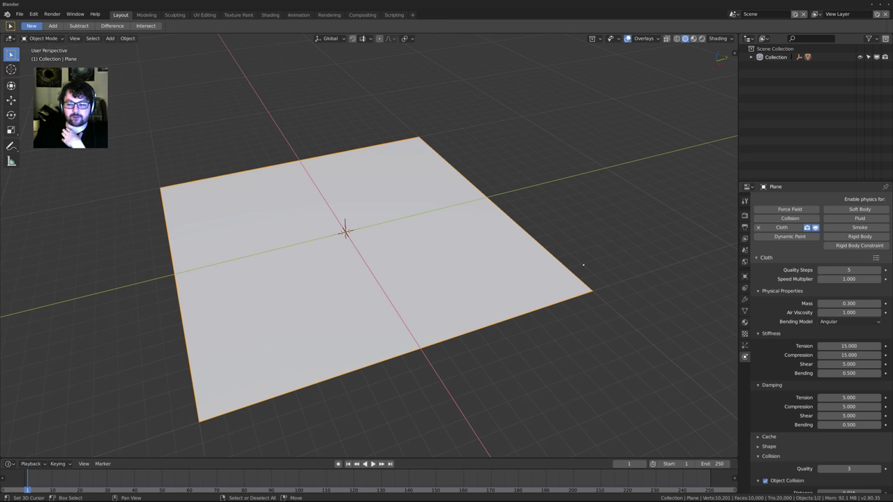
# Set the Turbulence force field's strength to 10 and play the cloth simulation
pyautogui.keyDown('shift'); pyautogui.moveTo(455, 326); pyautogui.dragTo(450, 324, button='middle'); pyautogui.keyUp('shift')
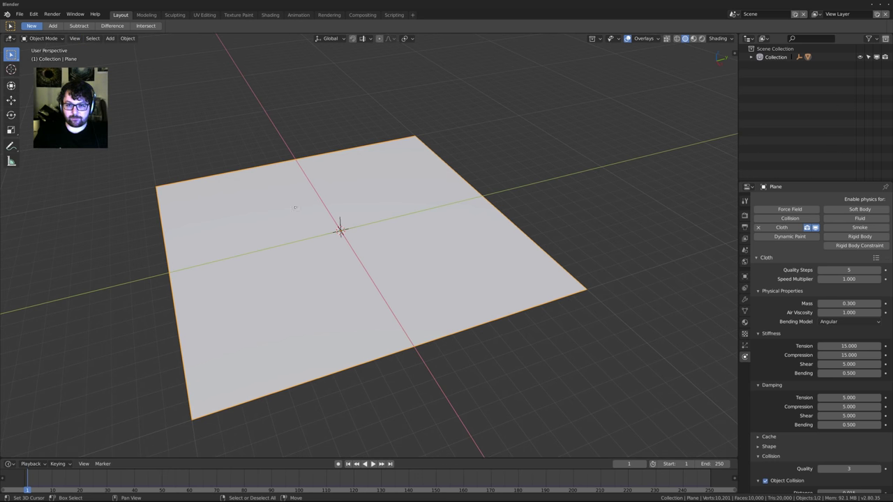
pyautogui.click(341, 229)
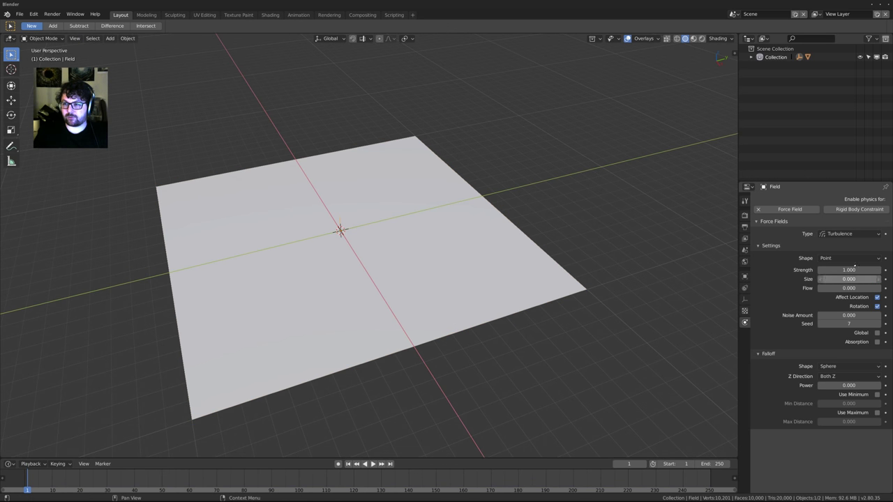
pyautogui.click(841, 269)
pyautogui.write('1.0')
pyautogui.press('Return')
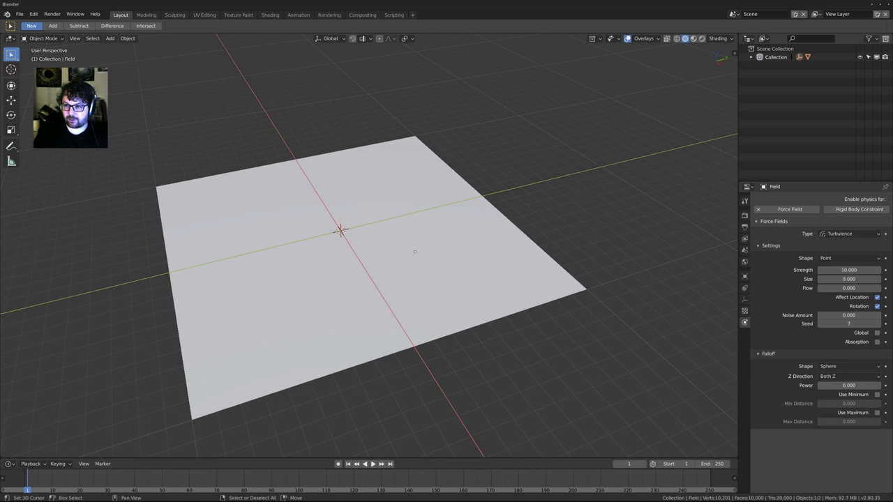
pyautogui.press('space')
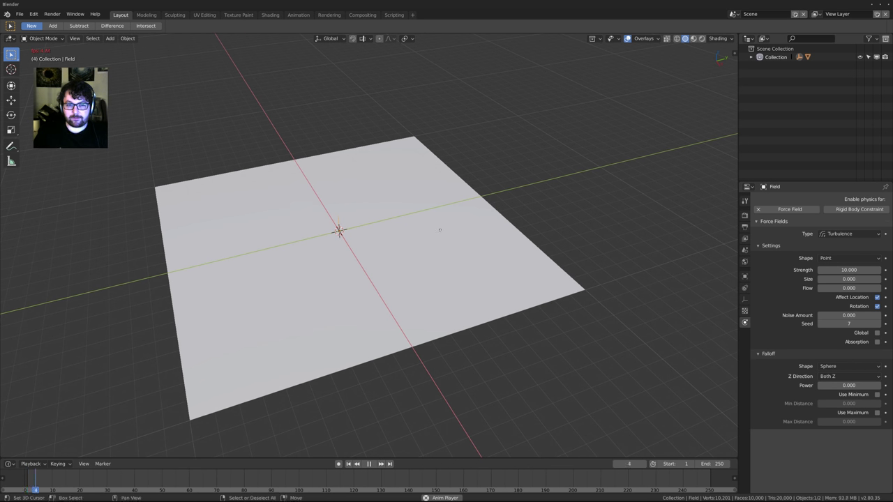
pyautogui.moveTo(436, 253); pyautogui.dragTo(491, 247, button='middle')
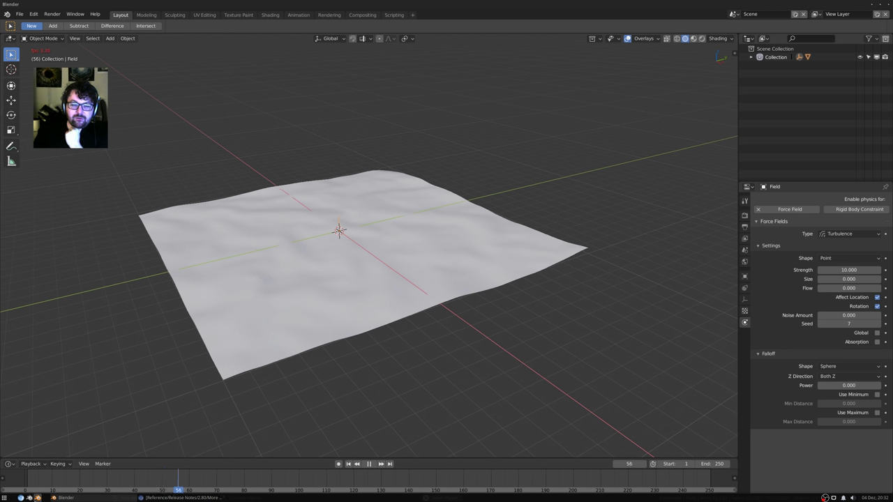
# Switch to Chromium to check the cloth section of the 2.80 release notes, return to Blender and stop playback at frame 136
pyautogui.click(209, 498)
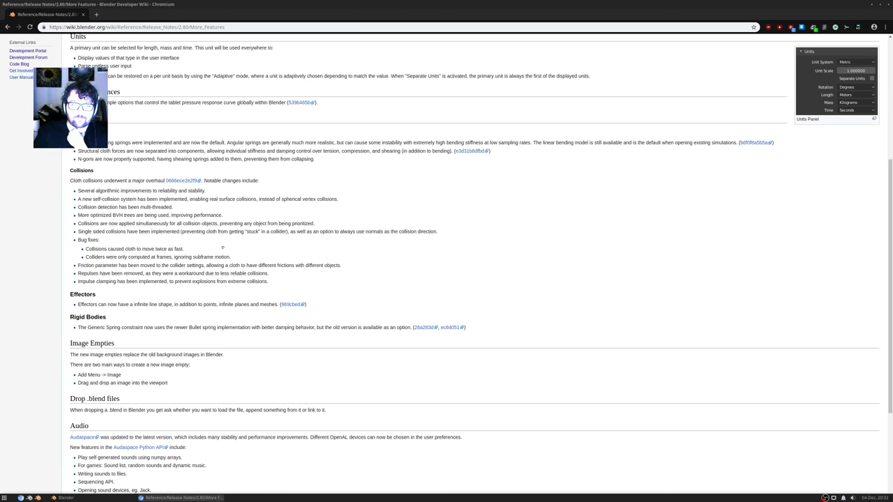
pyautogui.click(96, 14)
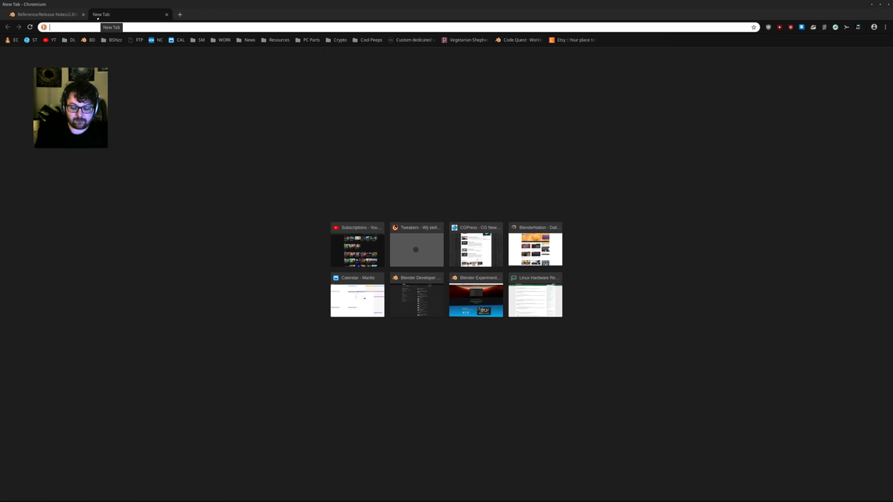
pyautogui.middleClick(109, 14)
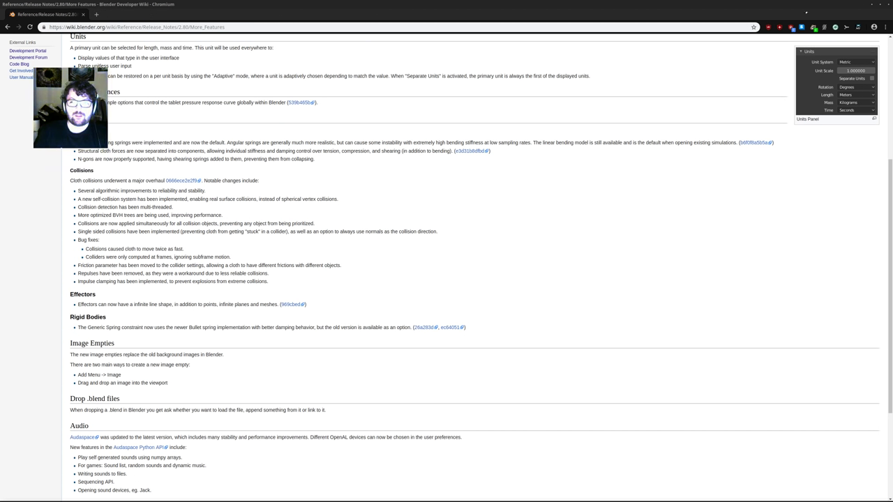
pyautogui.click(873, 4)
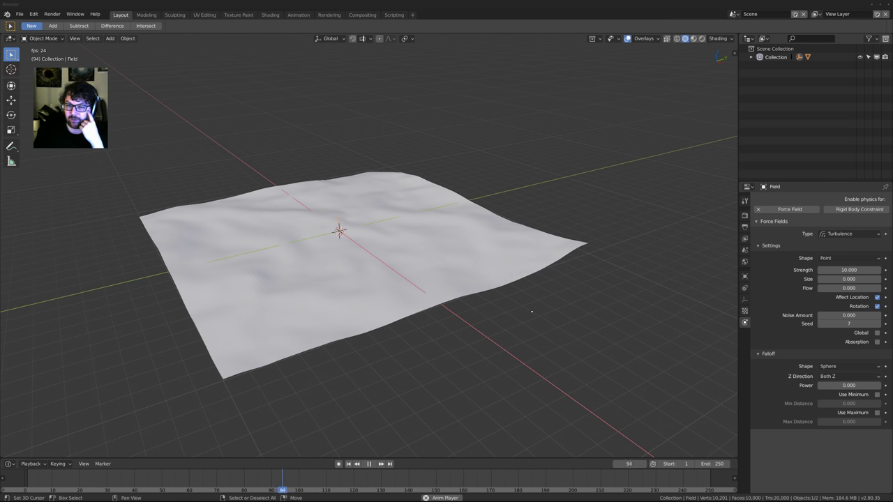
pyautogui.press('space')
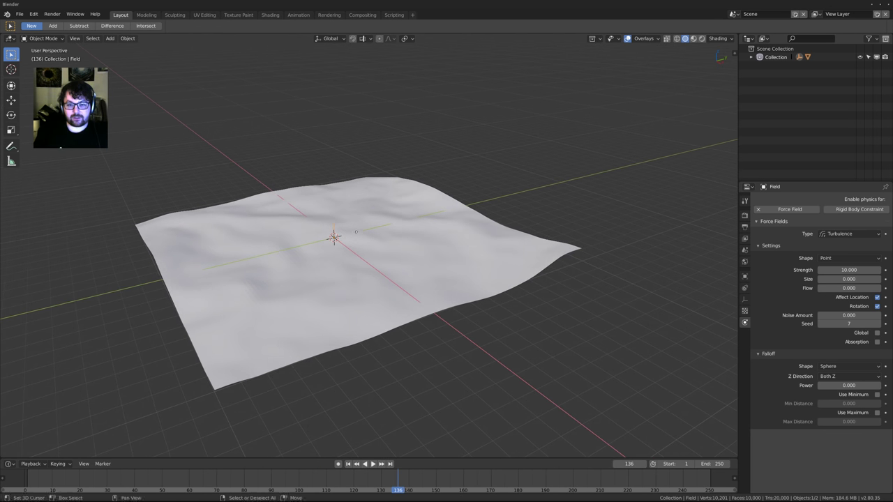
pyautogui.scroll(-3, 370, 244)
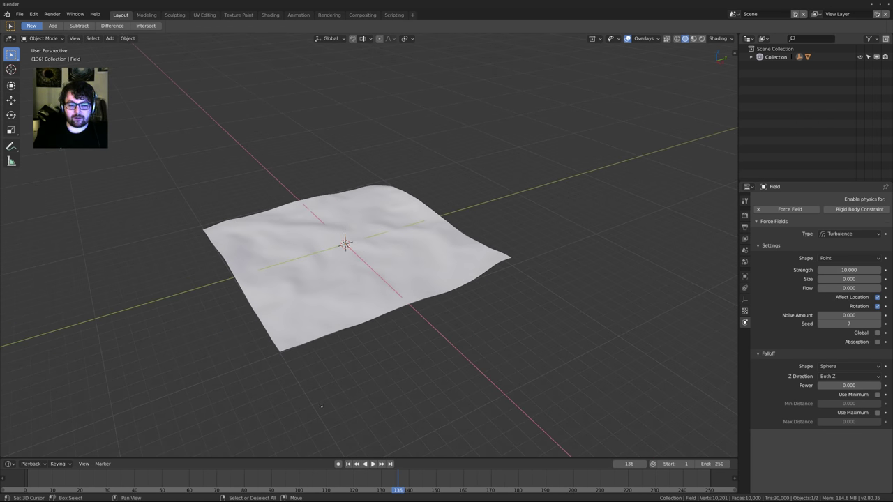
# Switch to Blender 2.79 for a look at the old version and return to the Blender 2.80 cloth scene
pyautogui.moveTo(180, 498)
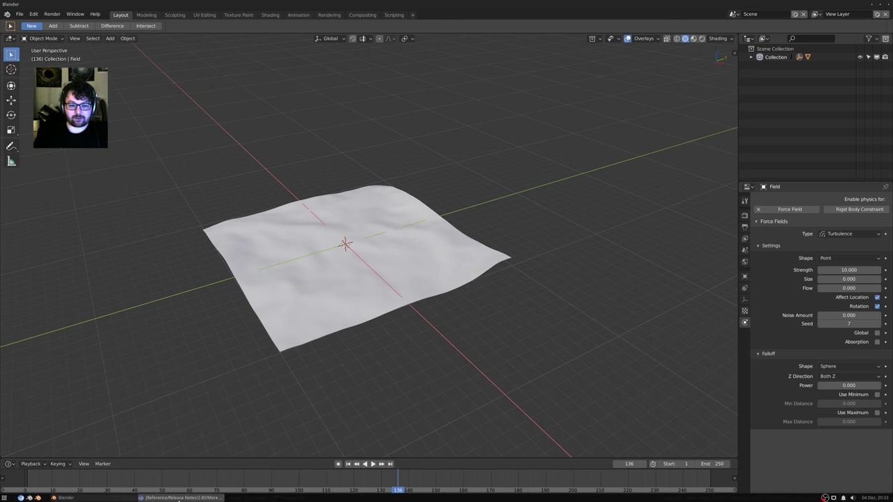
pyautogui.click(29, 498)
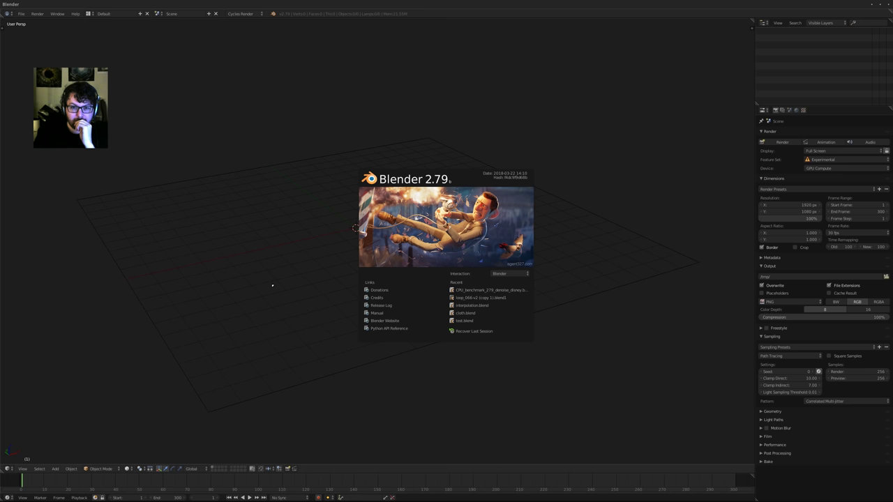
pyautogui.click(28, 15)
pyautogui.click(22, 13)
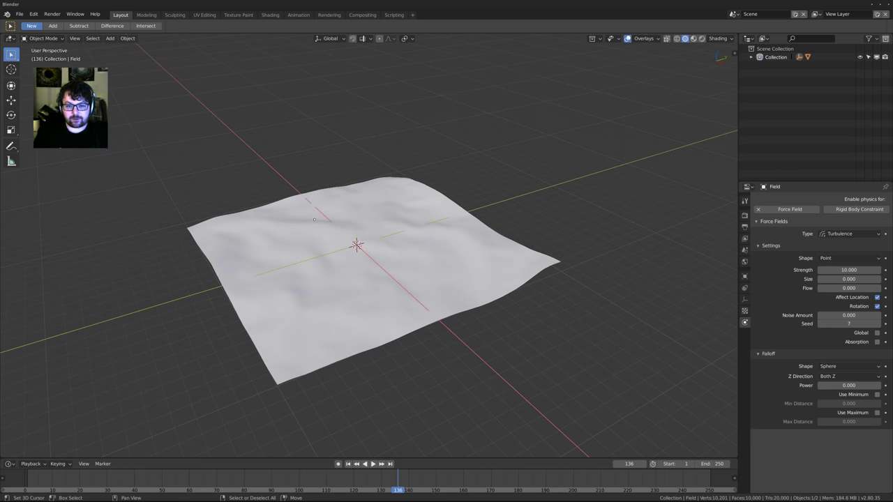
# Set the render engine to Cycles and its device to GPU Compute
pyautogui.keyDown('shift'); pyautogui.moveTo(330, 235); pyautogui.dragTo(326, 233, button='middle'); pyautogui.keyUp('shift')
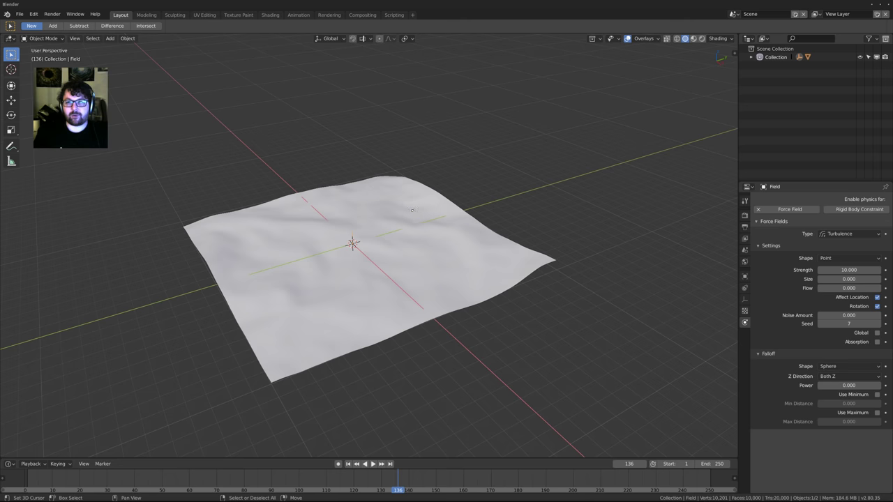
pyautogui.keyDown('shift'); pyautogui.moveTo(412, 210); pyautogui.dragTo(405, 211, button='middle'); pyautogui.keyUp('shift')
pyautogui.click(744, 215)
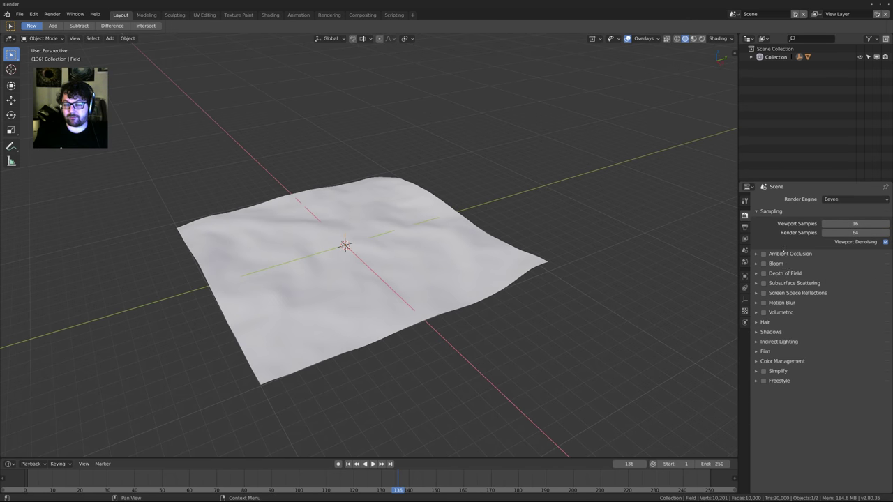
pyautogui.click(856, 198)
pyautogui.click(856, 181)
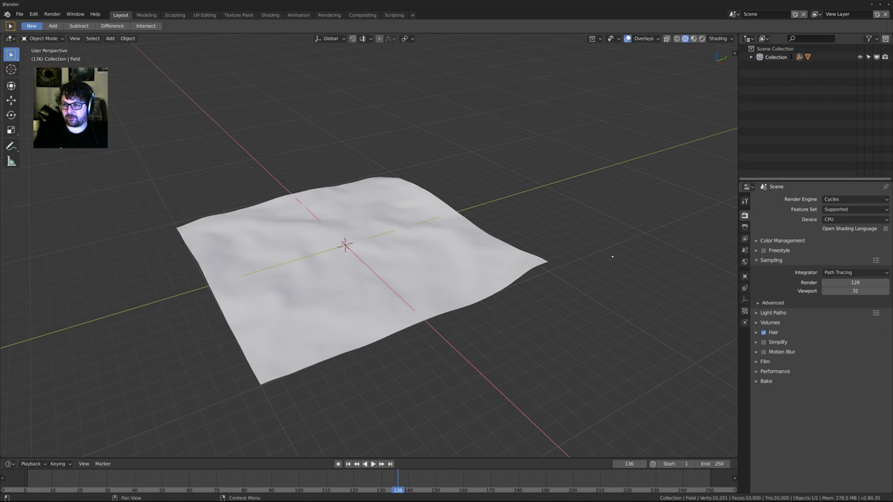
pyautogui.scroll(-2, 471, 243)
pyautogui.keyDown('shift'); pyautogui.moveTo(551, 239); pyautogui.dragTo(538, 252, button='middle'); pyautogui.keyUp('shift')
pyautogui.click(845, 219)
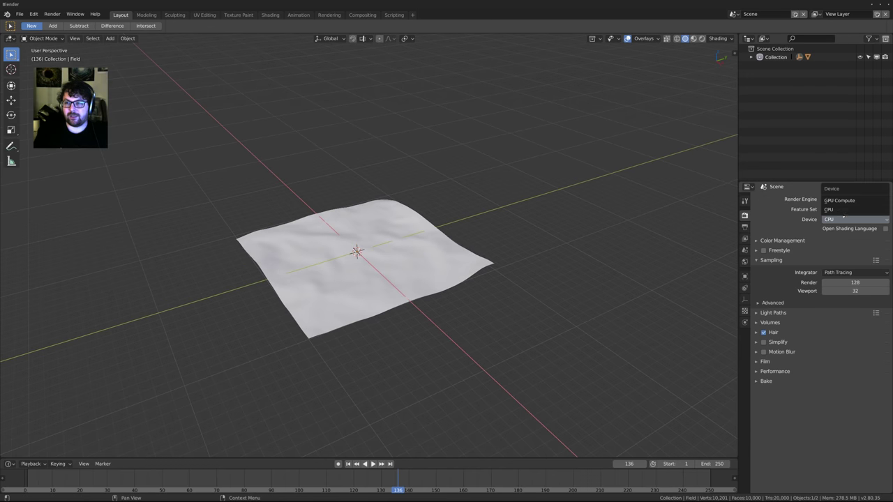
pyautogui.click(835, 201)
# Add a cube mesh at the origin of the cloth plane
pyautogui.keyDown('shift'); pyautogui.moveTo(445, 247); pyautogui.dragTo(436, 265, button='middle'); pyautogui.keyUp('shift')
pyautogui.hotkey('shift', 'a')
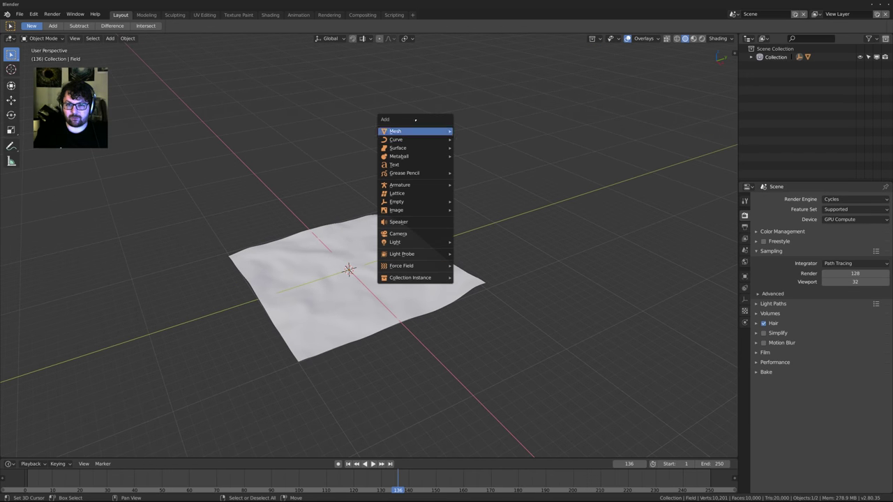
pyautogui.moveTo(419, 131)
pyautogui.click(471, 139)
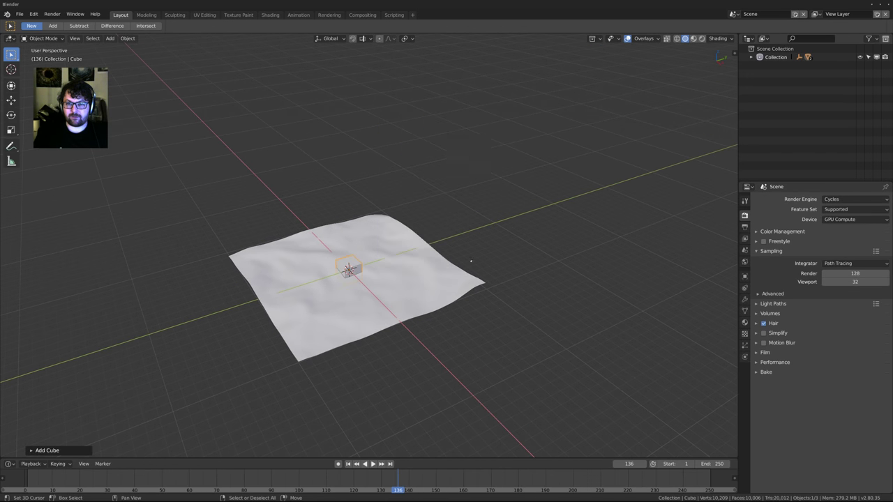
# Scale the cube's mesh by 10 in Edit Mode, return to Object Mode and switch the viewport to rendered shading
pyautogui.press('Tab')
pyautogui.moveTo(471, 139); pyautogui.dragTo(460, 150, button='middle')
pyautogui.write('s10')
pyautogui.press('Return')
pyautogui.moveTo(460, 281); pyautogui.dragTo(399, 240, button='middle')
pyautogui.hotkey('alt', 'z')
pyautogui.press('Tab')
pyautogui.hotkey('alt', 'z')
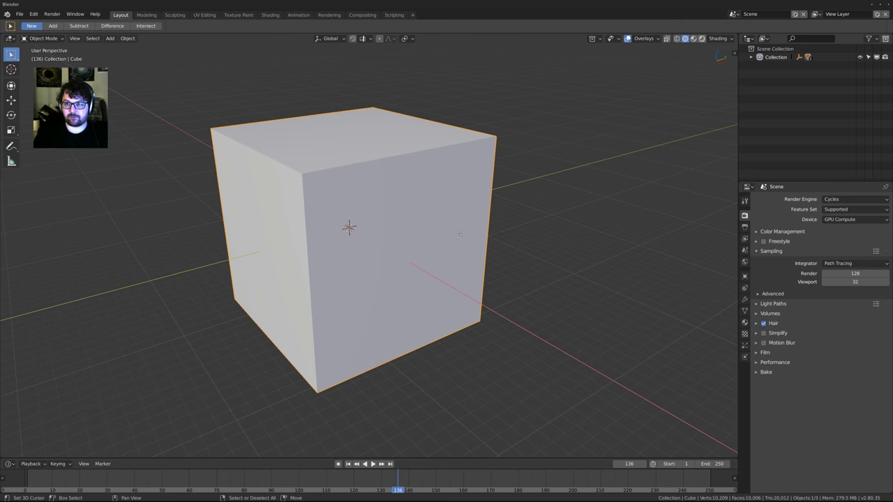
pyautogui.hotkey('shift', 'z')
pyautogui.moveTo(379, 220); pyautogui.dragTo(496, 219, button='middle')
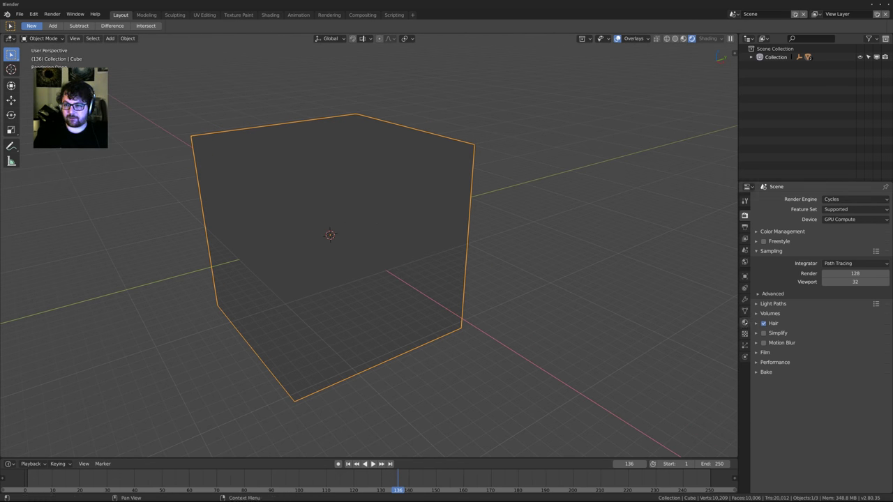
pyautogui.click(745, 323)
pyautogui.click(787, 227)
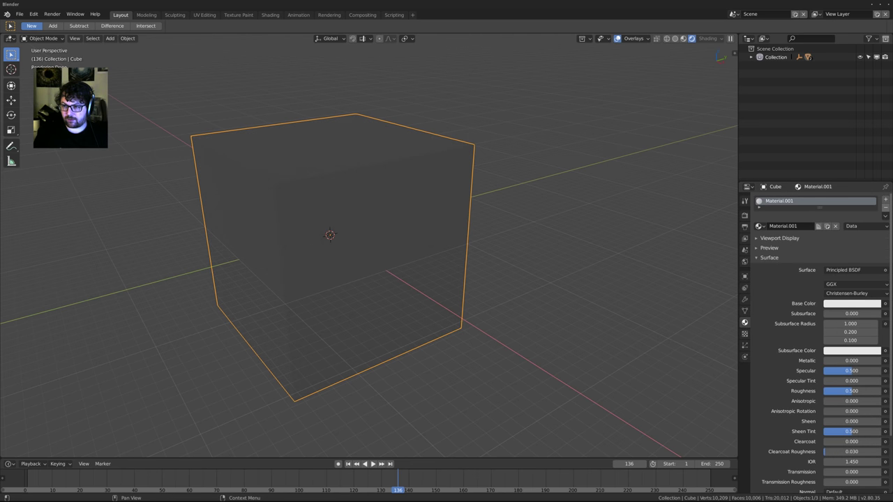
pyautogui.click(885, 207)
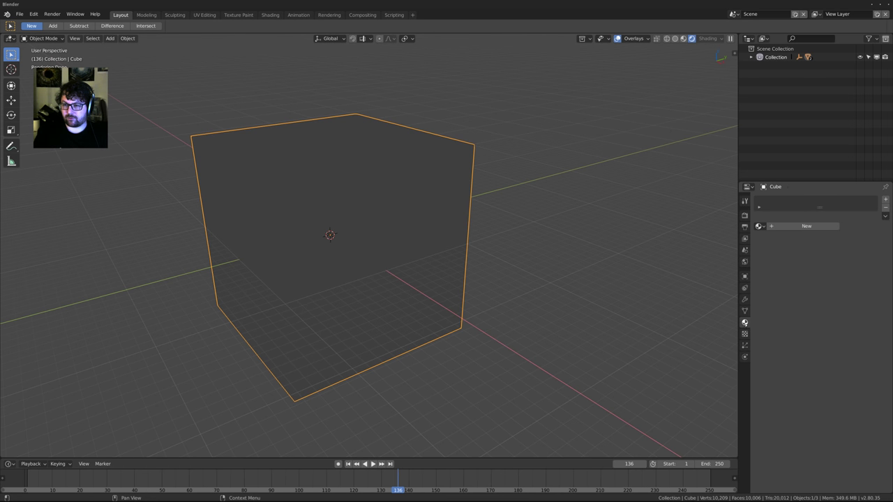
# Set the world background color to black
pyautogui.click(744, 262)
pyautogui.click(823, 254)
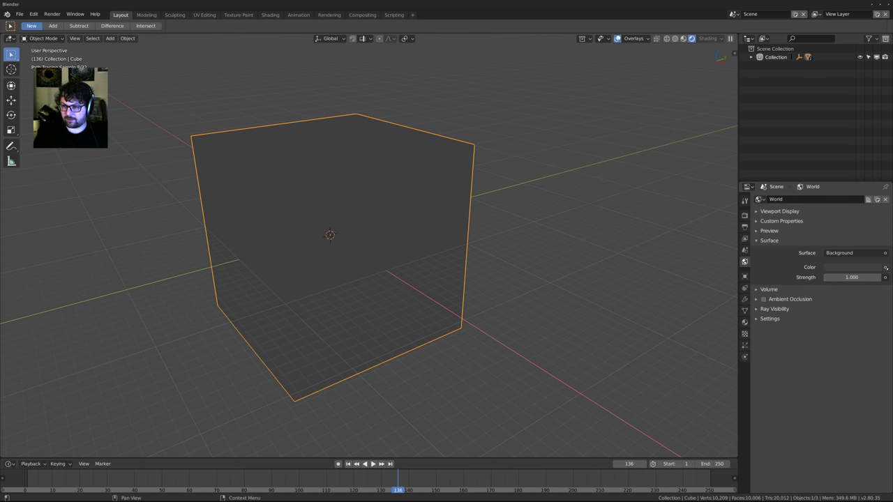
pyautogui.click(885, 267)
pyautogui.click(838, 268)
pyautogui.moveTo(873, 194); pyautogui.dragTo(884, 220)
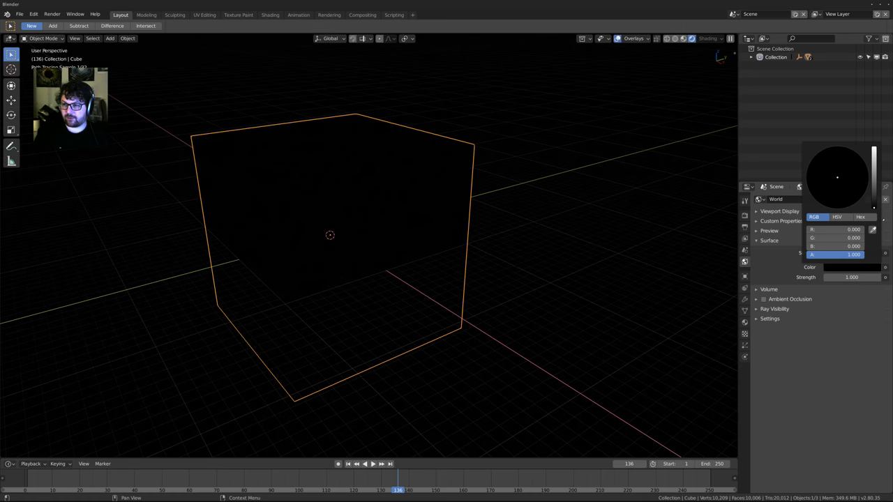
pyautogui.click(885, 267)
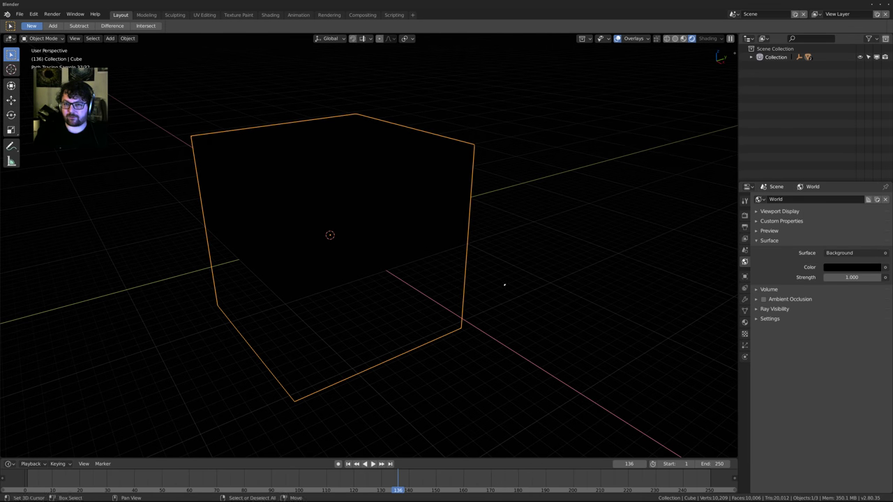
# Add an area light and raise it about 23.4 m along the Z axis above the cube
pyautogui.keyDown('shift'); pyautogui.moveTo(504, 283); pyautogui.dragTo(479, 297, button='middle'); pyautogui.keyUp('shift')
pyautogui.hotkey('shift', 'a')
pyautogui.moveTo(450, 407)
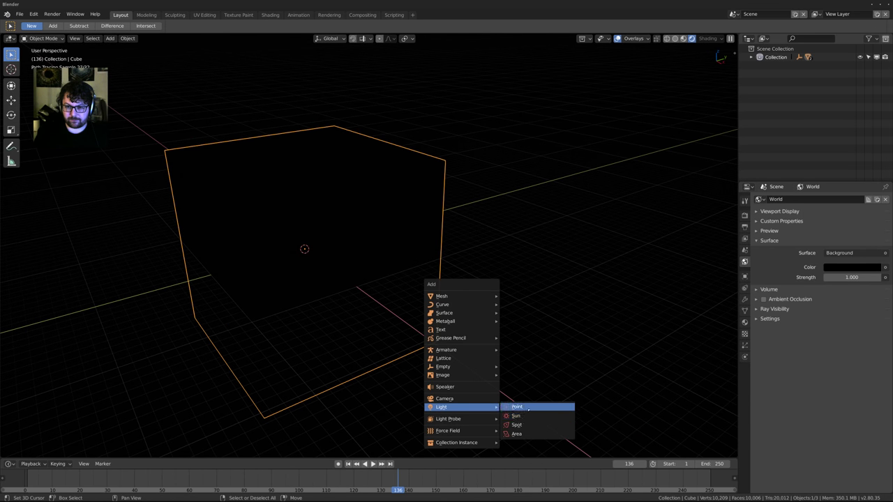
pyautogui.click(523, 431)
pyautogui.press('g')
pyautogui.press('z')
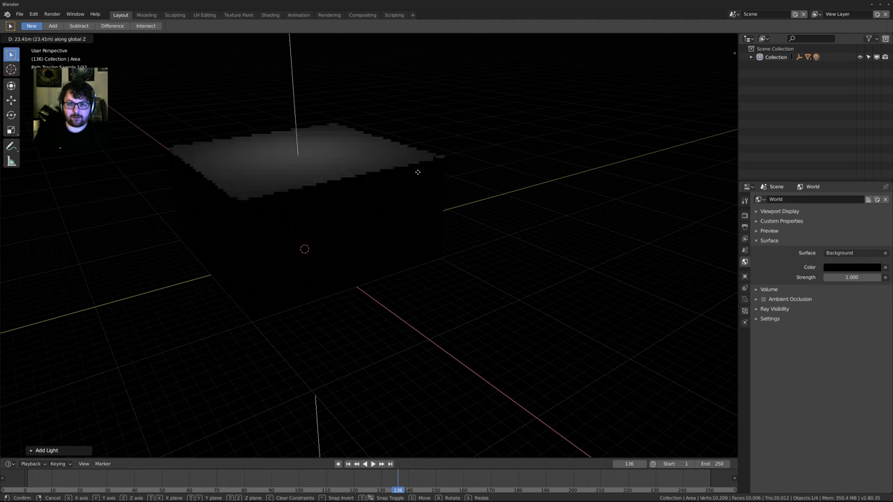
pyautogui.click(417, 171)
pyautogui.keyDown('shift'); pyautogui.moveTo(487, 272); pyautogui.dragTo(499, 346, button='middle'); pyautogui.keyUp('shift')
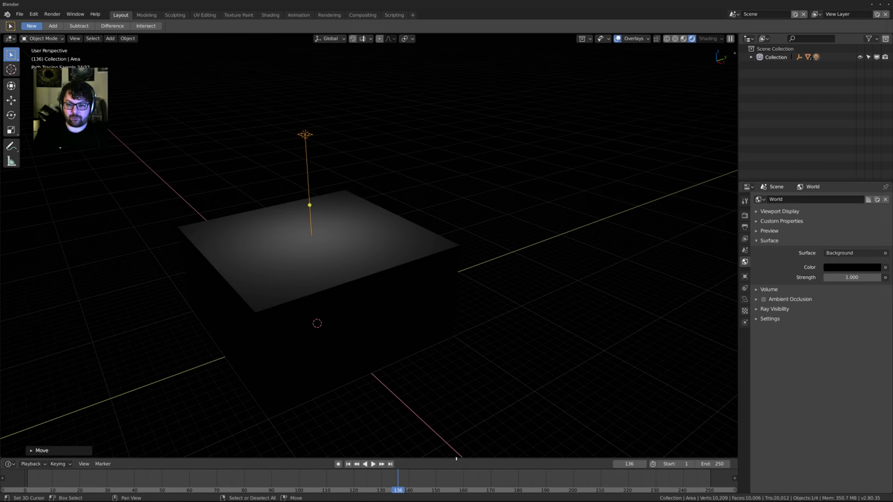
# Enlarge the timeline area below the viewport and change it to the Shader Editor
pyautogui.moveTo(457, 459); pyautogui.dragTo(454, 312)
pyautogui.moveTo(379, 203)
pyautogui.mouseDown(button='middle')
pyautogui.moveTo(395, 206)
pyautogui.moveTo(395, 222)
pyautogui.mouseUp(button='middle')
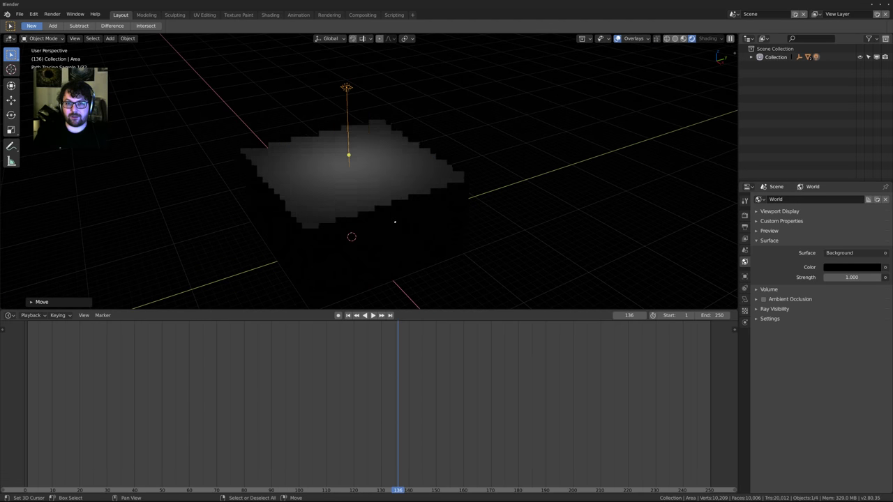
pyautogui.rightClick(395, 222)
pyautogui.rightClick(347, 88)
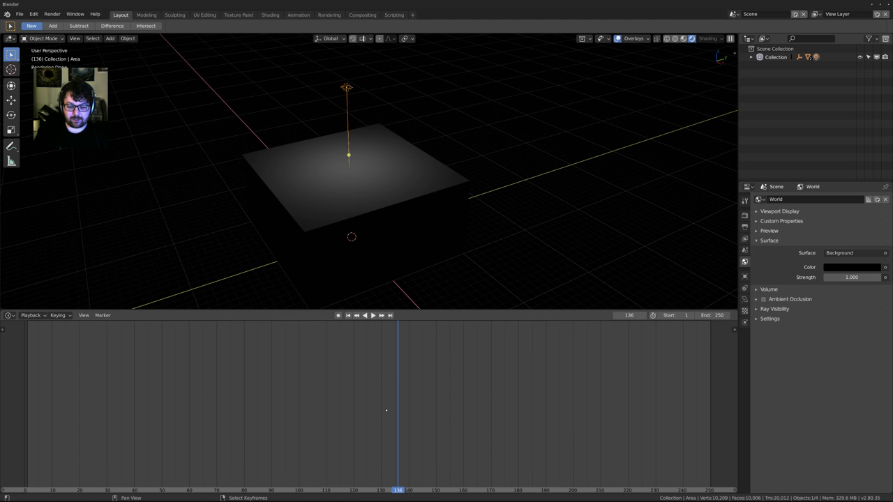
pyautogui.click(9, 315)
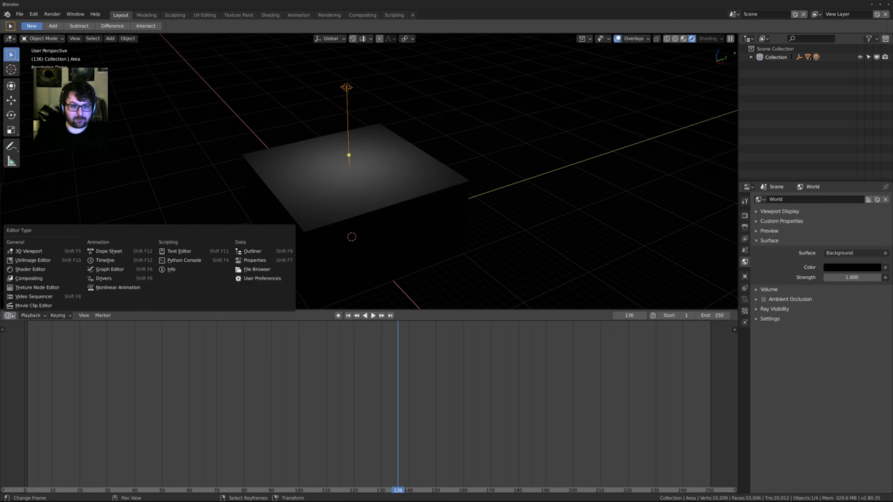
pyautogui.click(9, 315)
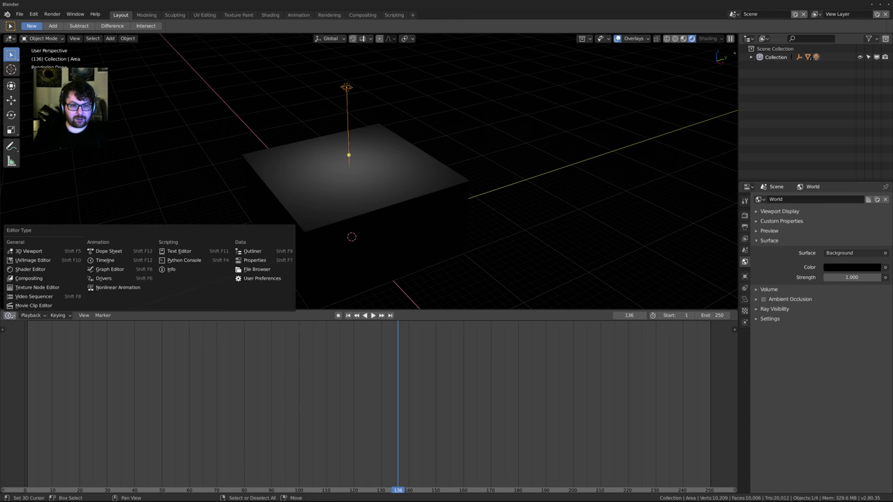
pyautogui.click(62, 271)
pyautogui.moveTo(301, 427); pyautogui.dragTo(317, 417, button='middle')
pyautogui.scroll(10, 317, 417)
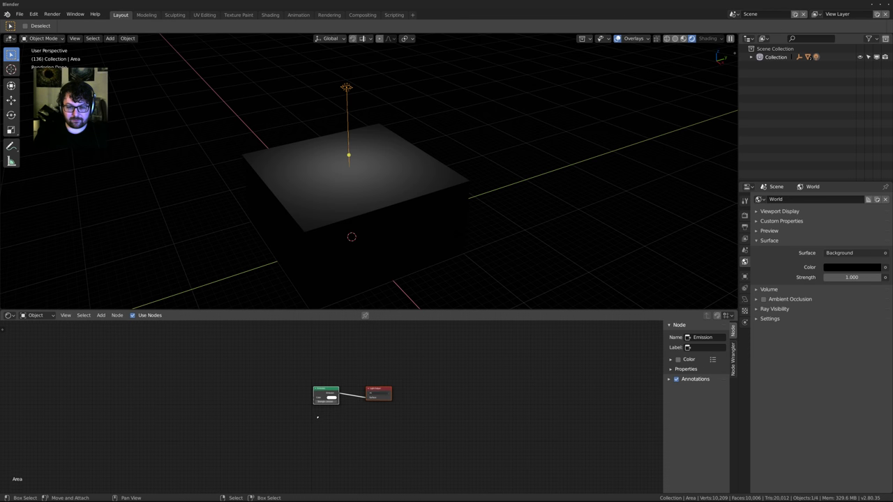
# Create a new material for the cube and delete its Principled BSDF node
pyautogui.rightClick(345, 202)
pyautogui.click(369, 314)
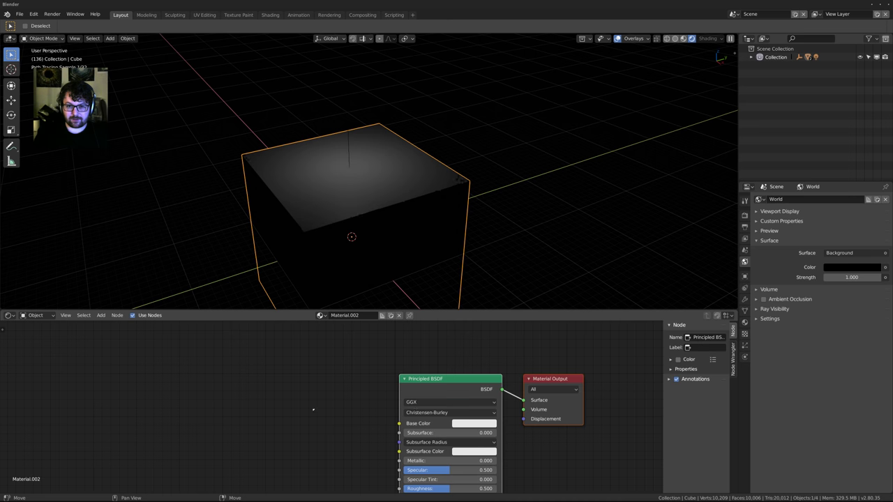
pyautogui.scroll(-1, 410, 441)
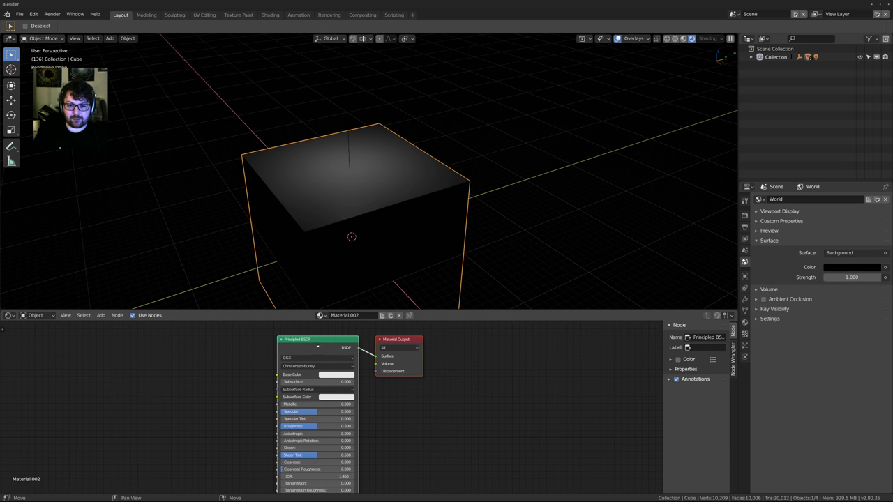
pyautogui.click(318, 347)
pyautogui.press('x')
# Add a Principled Volume node and connect it to the Volume input of the Material Output
pyautogui.hotkey('shift', 'a')
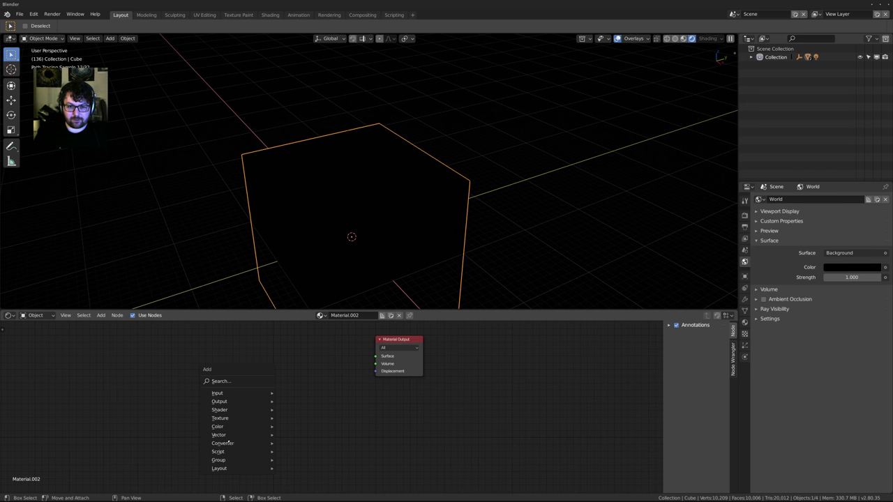
pyautogui.moveTo(257, 416)
pyautogui.press('Escape')
pyautogui.hotkey('shift', 'a')
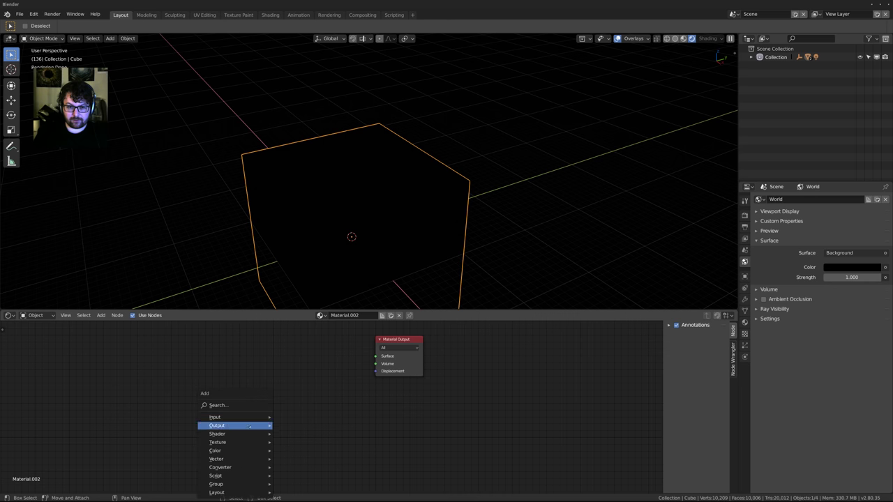
pyautogui.moveTo(258, 434)
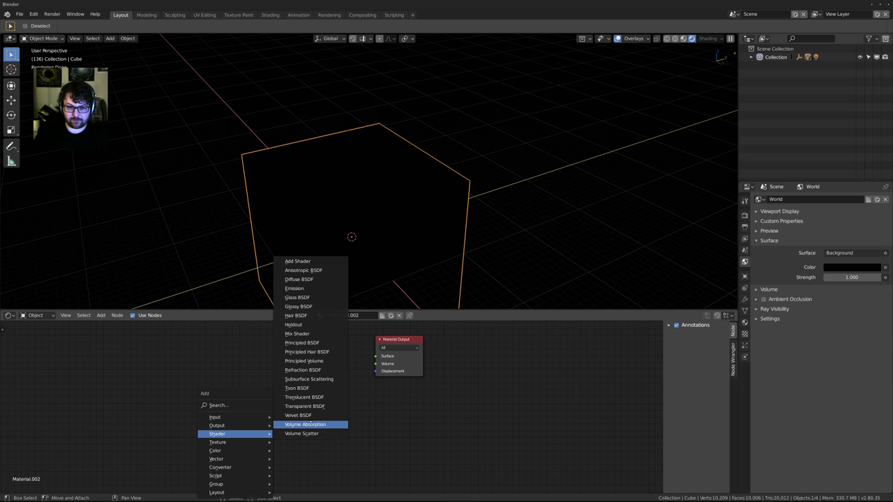
pyautogui.click(305, 361)
pyautogui.click(282, 390)
pyautogui.moveTo(278, 389); pyautogui.dragTo(389, 388)
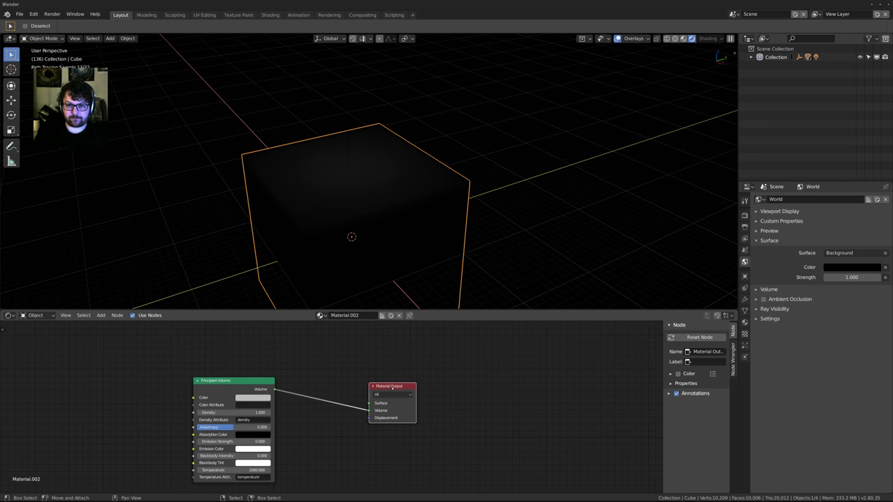
# Set the Principled Volume's density to 0.1
pyautogui.moveTo(288, 441); pyautogui.dragTo(383, 415, button='middle')
pyautogui.scroll(2, 383, 415)
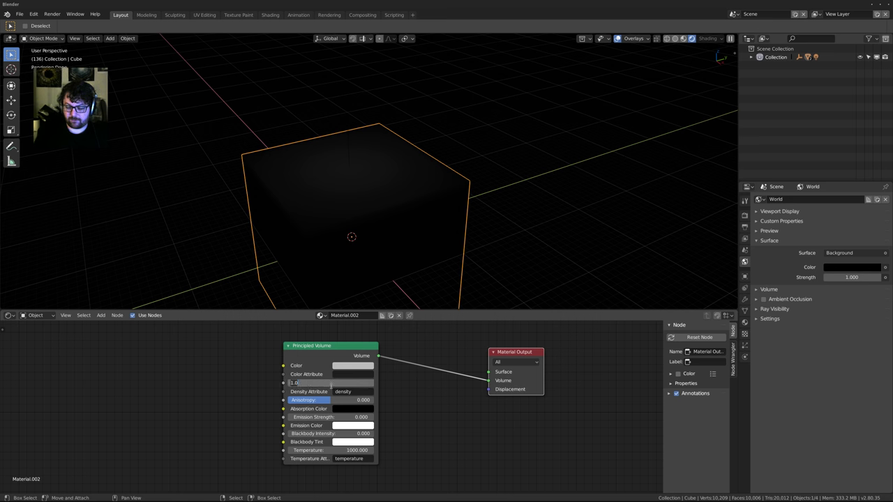
pyautogui.write('0.1')
pyautogui.press('Return')
pyautogui.moveTo(393, 275); pyautogui.dragTo(411, 251, button='middle')
# Expand the collection and hide the Plane object in the viewport
pyautogui.click(752, 57)
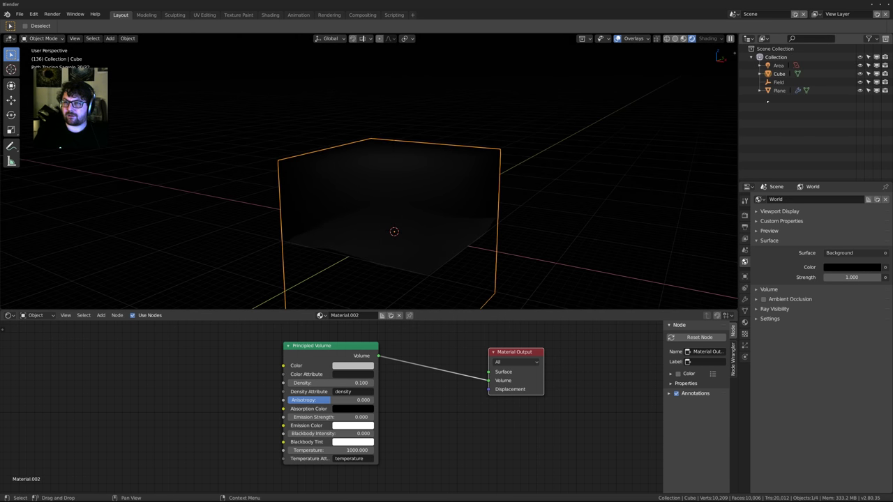
pyautogui.click(860, 91)
pyautogui.moveTo(399, 175); pyautogui.dragTo(311, 228, button='middle')
pyautogui.scroll(-2, 311, 228)
# Set the area light's emission strength to 1000
pyautogui.click(783, 66)
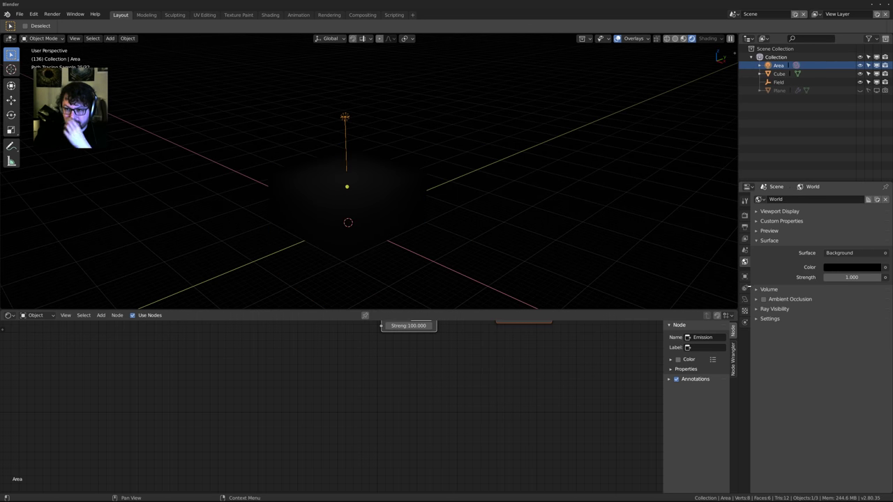
pyautogui.click(744, 299)
pyautogui.click(846, 345)
pyautogui.write('10')
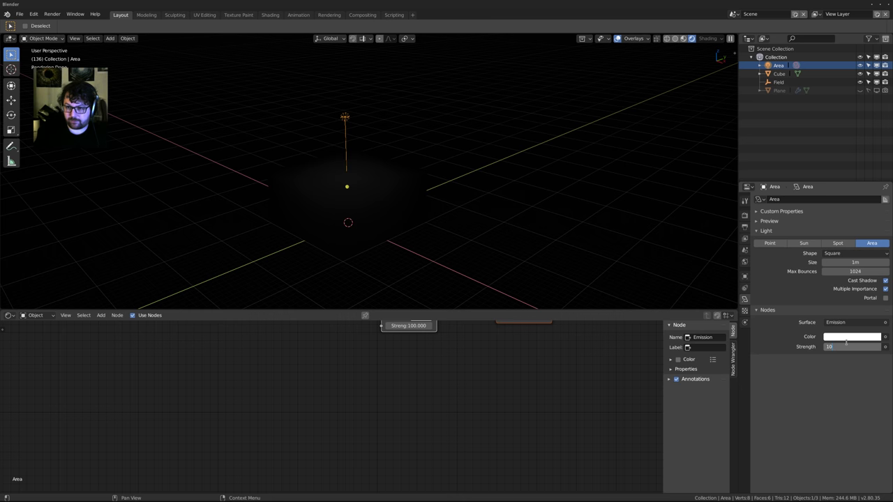
pyautogui.write('00')
pyautogui.press('Return')
pyautogui.moveTo(377, 199); pyautogui.dragTo(460, 187, button='middle')
# Add a Voronoi Texture node to the cube's material, placed before the Principled Volume node
pyautogui.rightClick(463, 170)
pyautogui.moveTo(371, 402); pyautogui.dragTo(431, 408, button='middle')
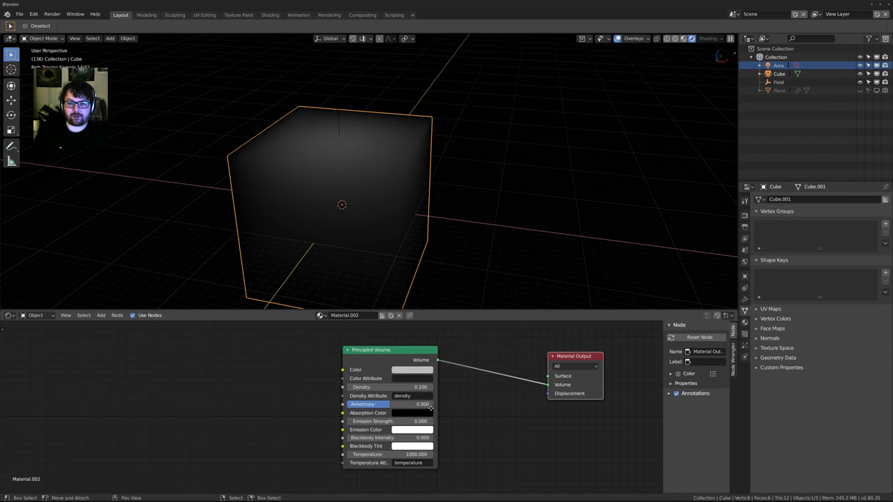
pyautogui.keyDown('ctrl'); pyautogui.hscroll(-1, 431, 408); pyautogui.keyUp('ctrl')
pyautogui.hotkey('shift', 'a')
pyautogui.moveTo(213, 394)
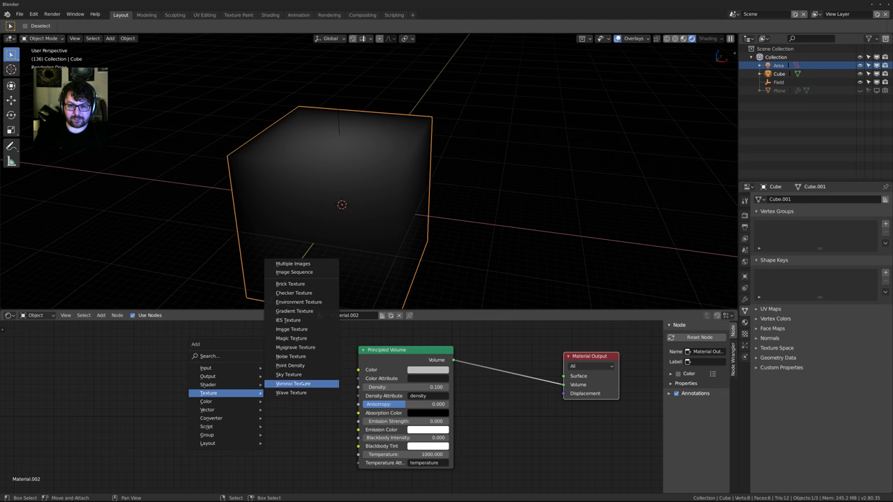
pyautogui.click(293, 384)
pyautogui.click(222, 388)
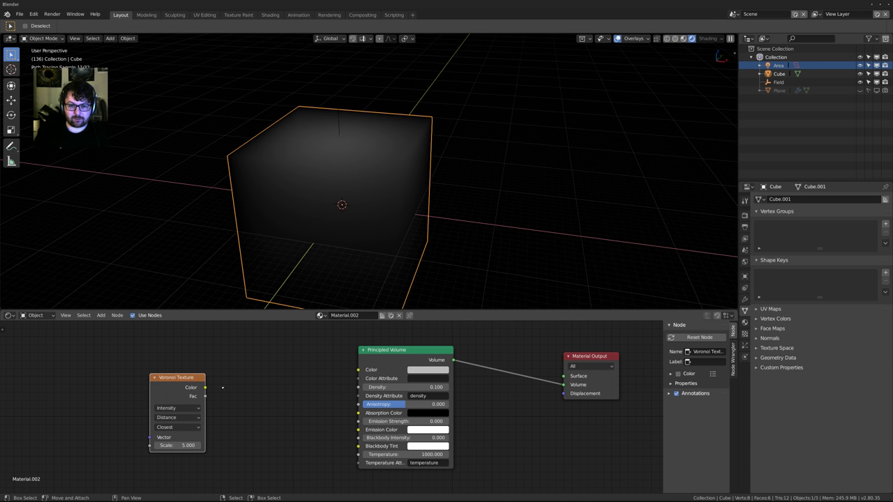
pyautogui.moveTo(187, 378); pyautogui.dragTo(198, 378)
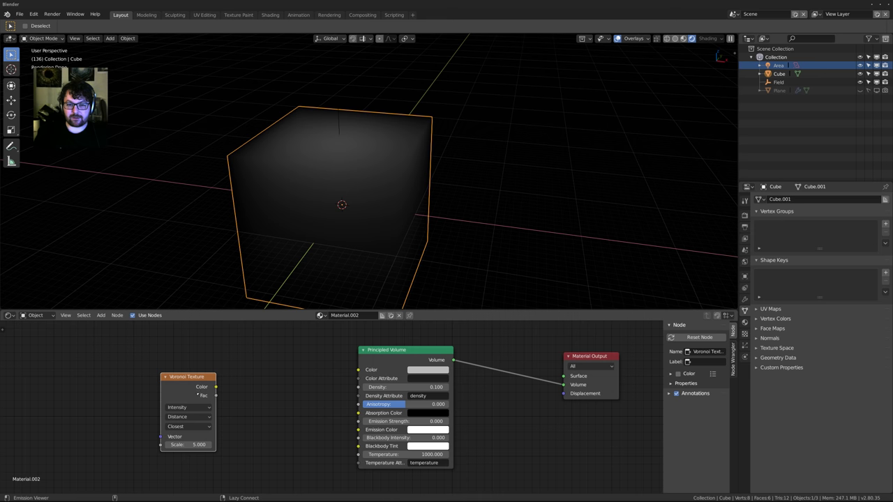
# Connect the Voronoi Texture's Color output to the Color input of the Principled Volume
pyautogui.moveTo(216, 397); pyautogui.dragTo(359, 370)
pyautogui.hotkey('ctrl', 'z')
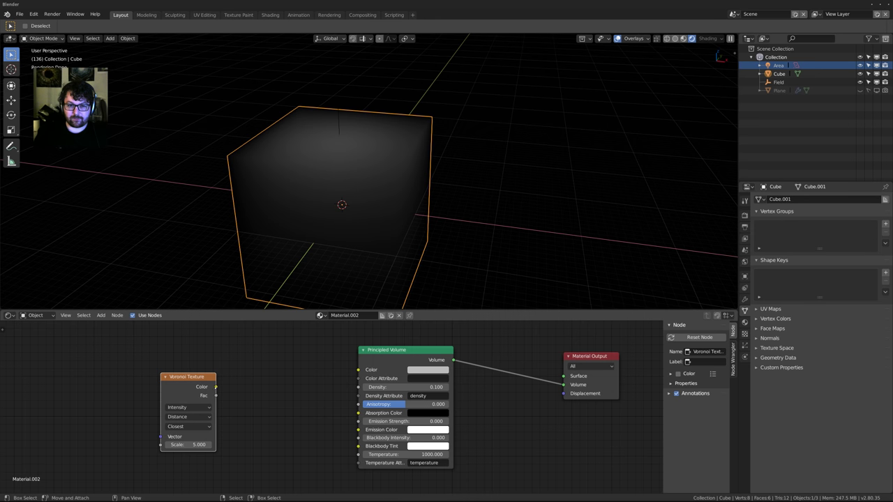
pyautogui.moveTo(215, 386); pyautogui.dragTo(359, 370)
pyautogui.moveTo(358, 370); pyautogui.dragTo(370, 370, button='middle')
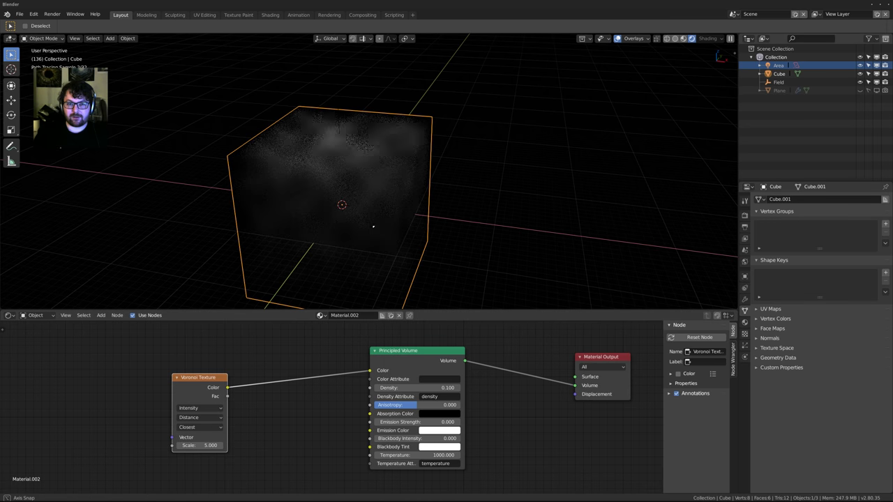
pyautogui.moveTo(373, 227); pyautogui.dragTo(409, 231, button='middle')
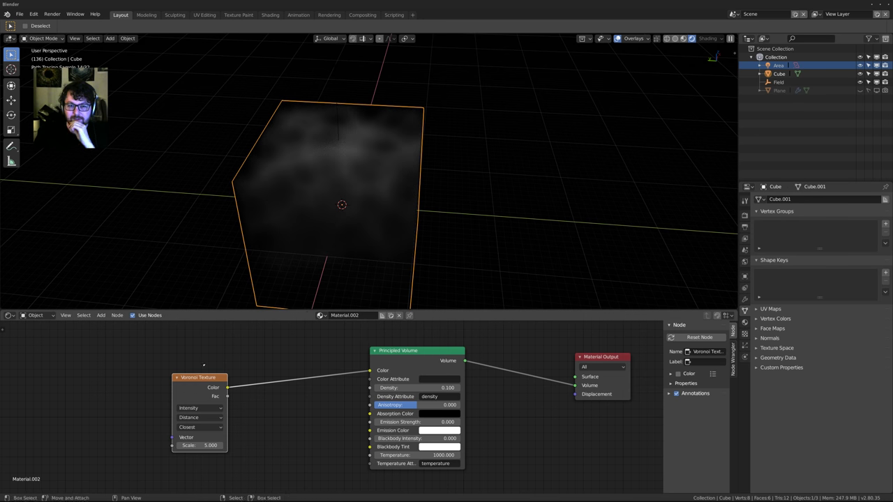
# Insert a ColorRamp between the Voronoi Texture and Principled Volume nodes and move its black stop to position 0.351
pyautogui.moveTo(202, 377); pyautogui.dragTo(112, 369)
pyautogui.hotkey('shift', 'a')
pyautogui.moveTo(210, 445)
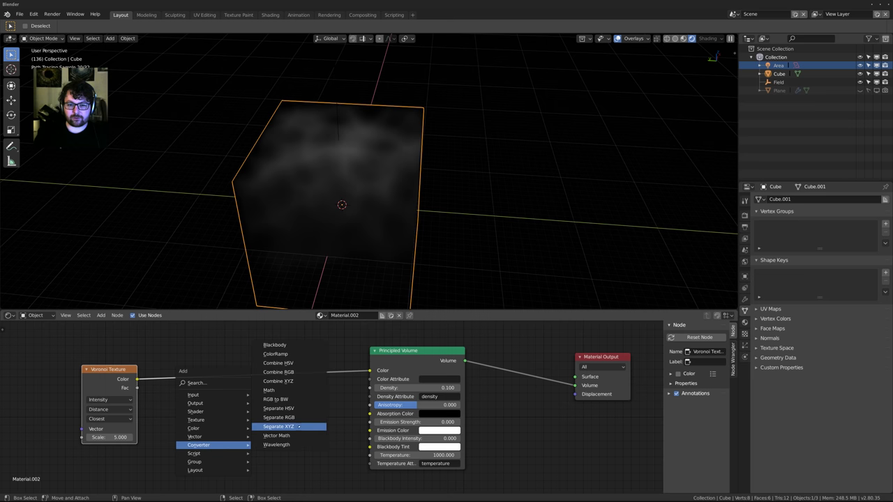
pyautogui.click(280, 363)
pyautogui.click(126, 347)
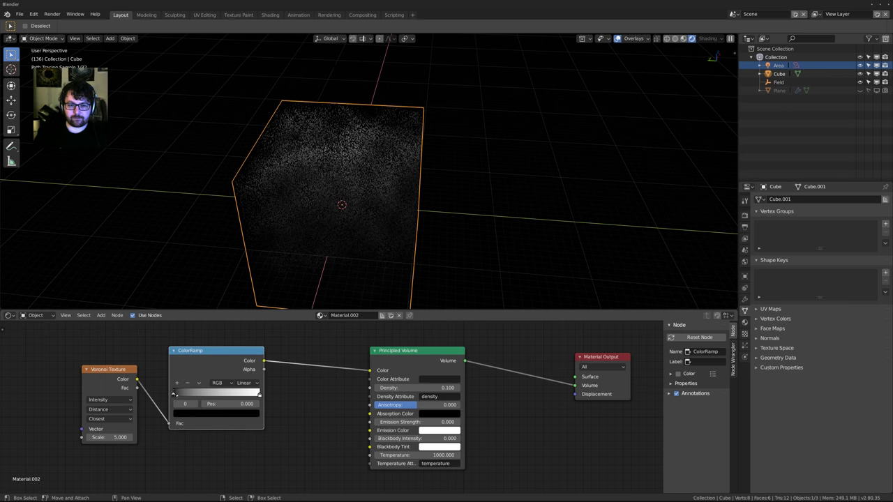
pyautogui.moveTo(174, 394); pyautogui.dragTo(203, 395)
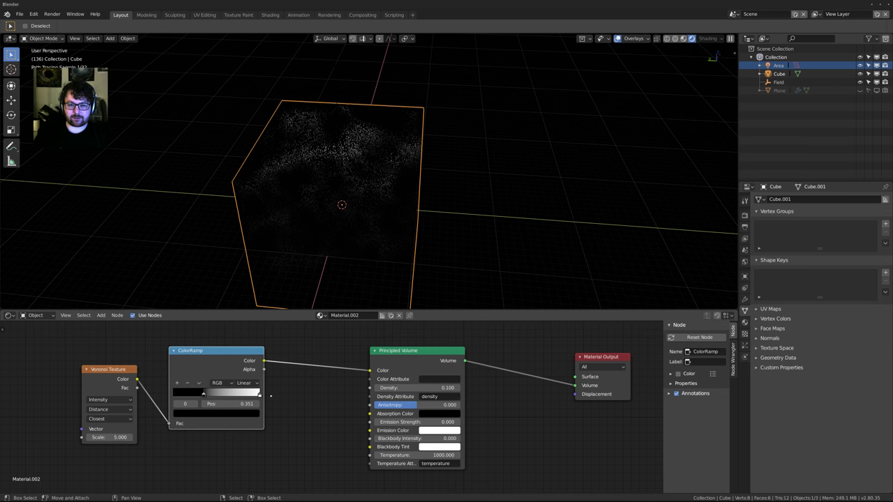
# Move the ColorRamp's white stop to position 0.599 and inspect the textured volume cube from several angles
pyautogui.moveTo(259, 394); pyautogui.dragTo(225, 394)
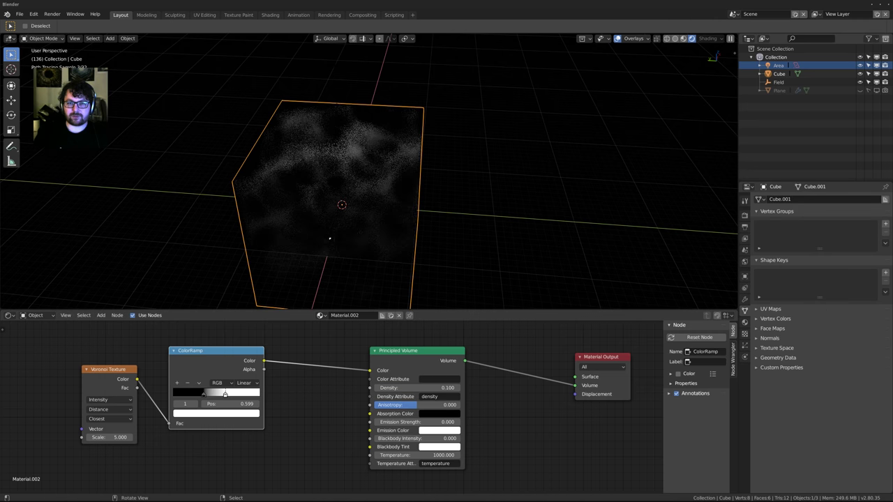
pyautogui.moveTo(329, 240); pyautogui.dragTo(342, 198, button='middle')
pyautogui.scroll(1, 345, 188)
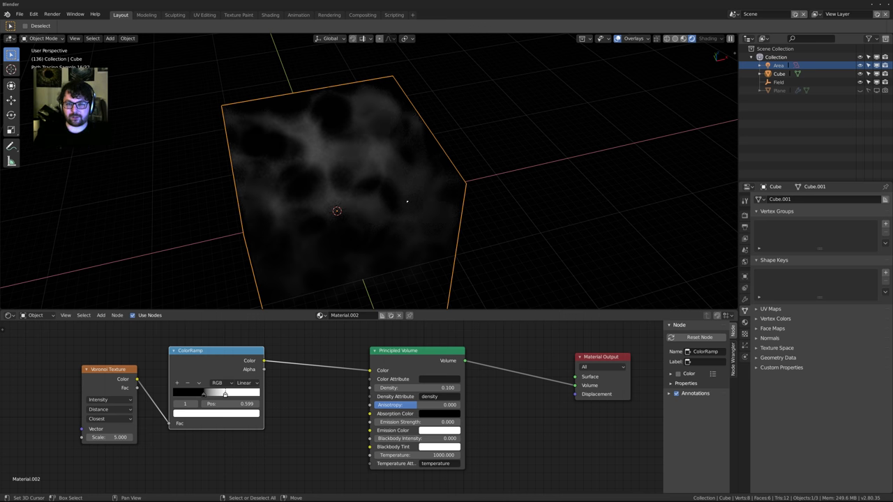
pyautogui.moveTo(406, 202); pyautogui.dragTo(393, 199, button='middle')
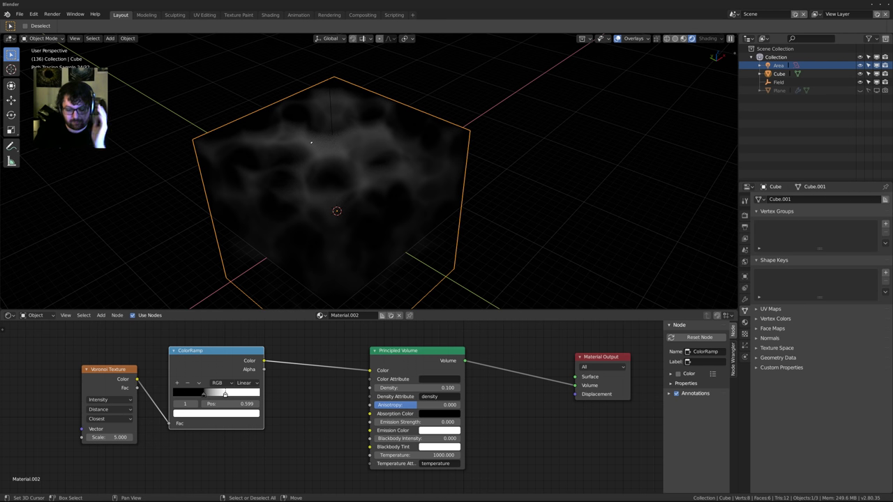
pyautogui.moveTo(311, 143); pyautogui.dragTo(356, 145, button='middle')
# Open the file loop_066-v2.blend from the recent loop_066 folder and look over the whole tunnel scene
pyautogui.click(20, 14)
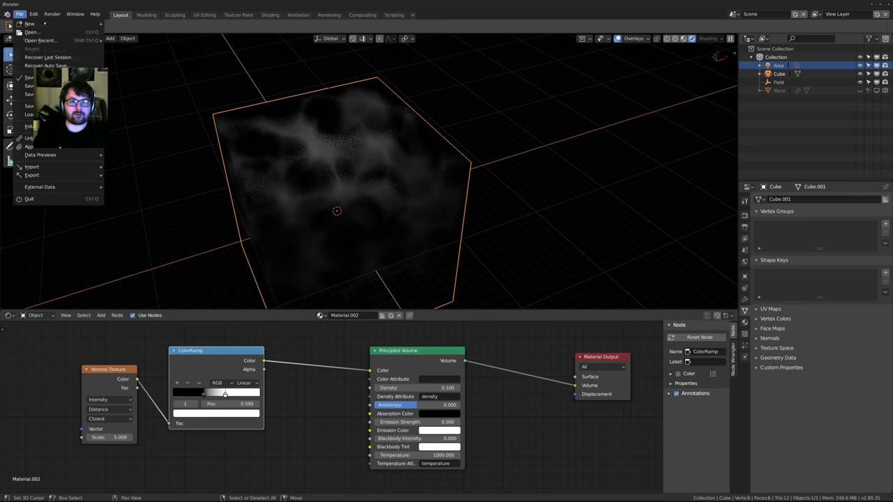
pyautogui.moveTo(44, 23)
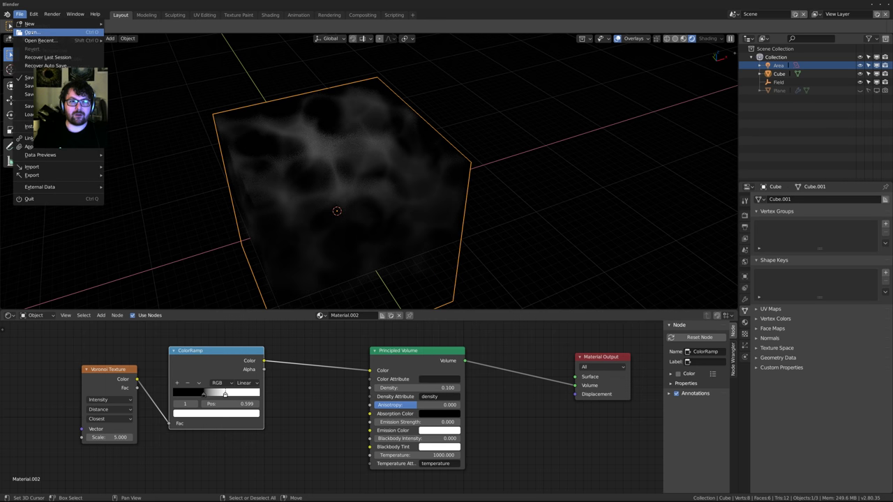
pyautogui.click(31, 33)
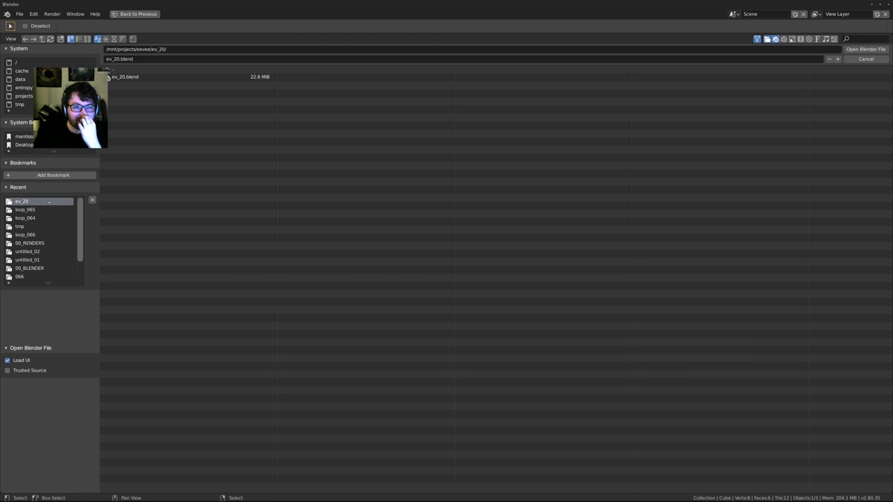
pyautogui.click(37, 236)
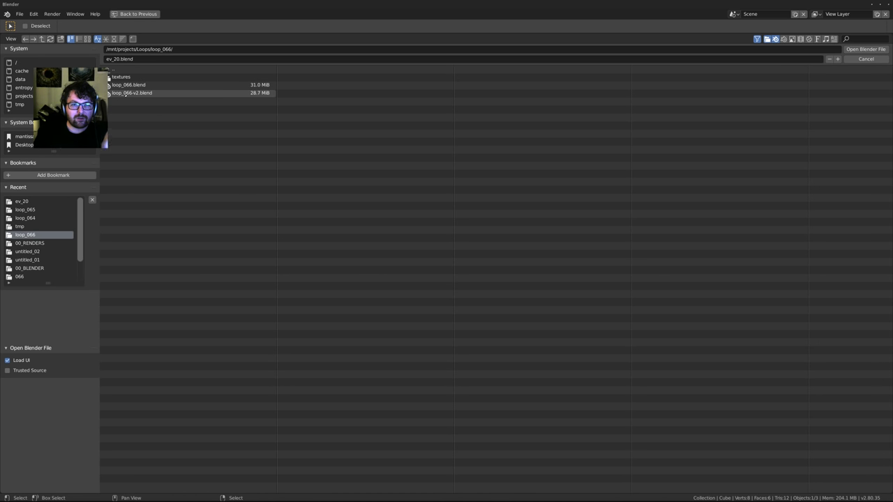
pyautogui.click(125, 93)
pyautogui.doubleClick(125, 93)
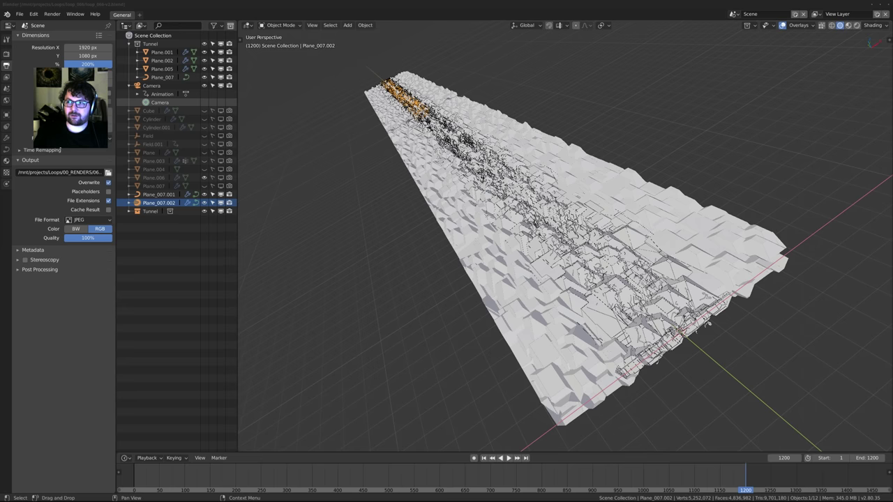
pyautogui.moveTo(892, 65); pyautogui.dragTo(396, 67)
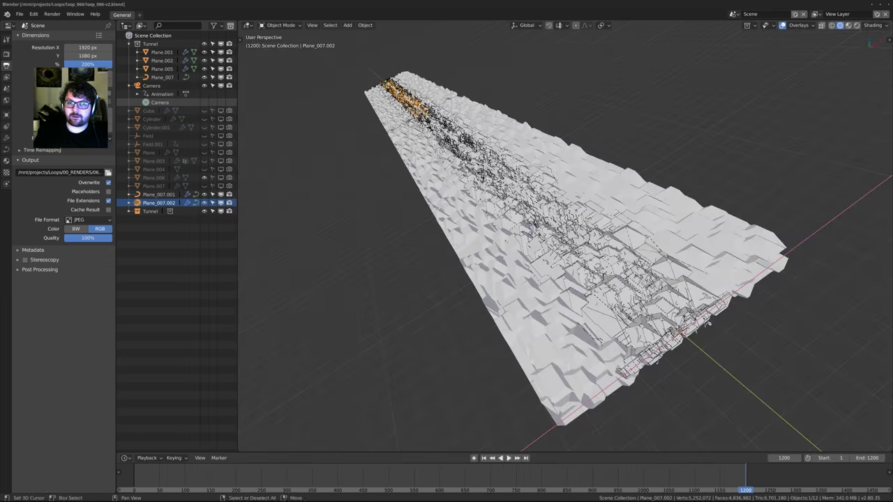
pyautogui.moveTo(632, 201); pyautogui.dragTo(404, 264, button='middle')
pyautogui.press('KP_1')
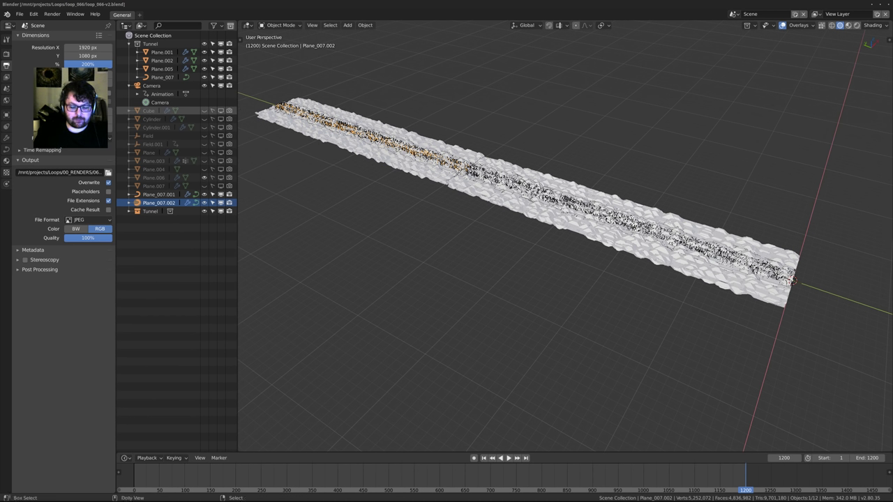
# Save the scene as a new file named loop_066-TEST.blend in the loop_066 folder
pyautogui.hotkey('ctrl', 'shift', 's')
pyautogui.click(130, 46)
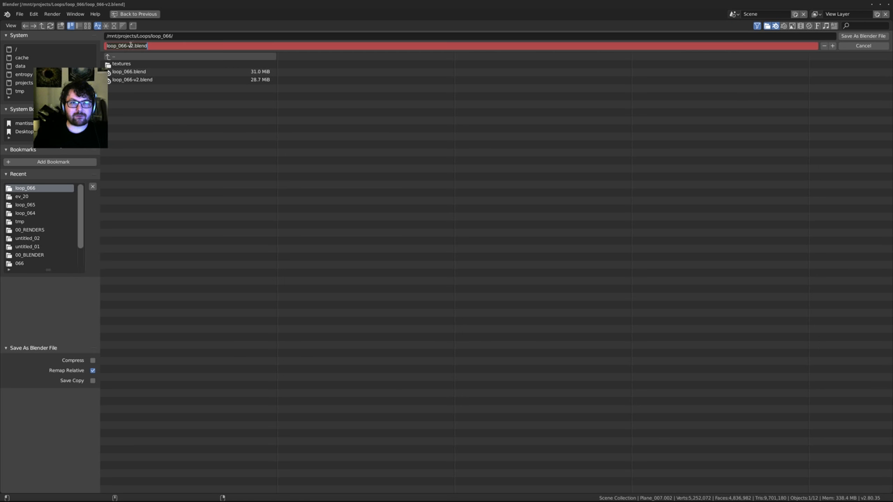
pyautogui.click(131, 46)
pyautogui.press('BackSpace')
pyautogui.press('BackSpace')
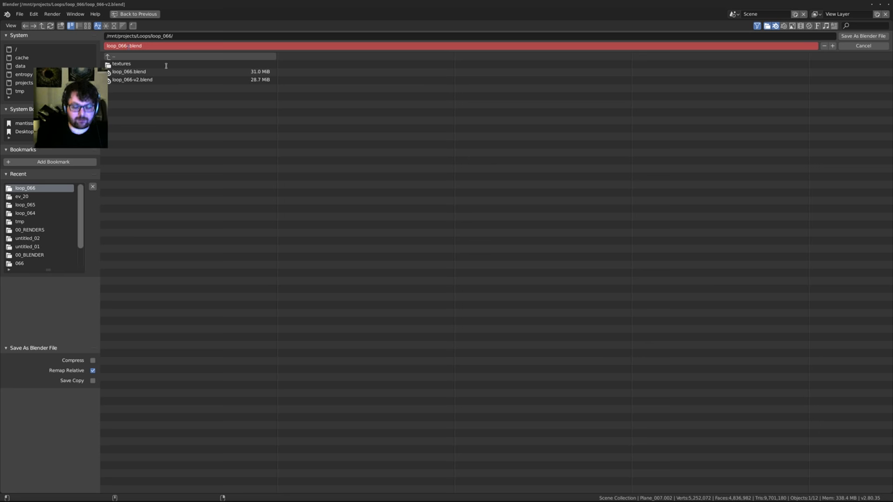
pyautogui.write('TESAT')
pyautogui.press('BackSpace')
pyautogui.press('BackSpace')
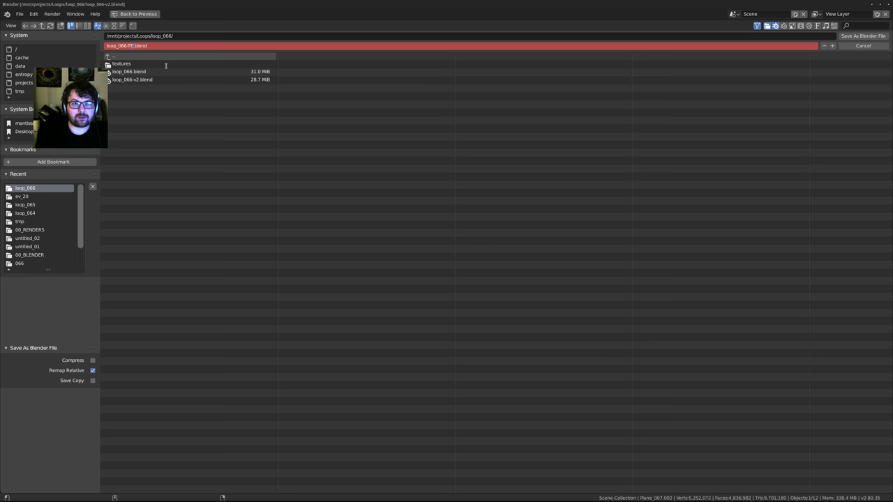
pyautogui.write('T')
pyautogui.press('Return')
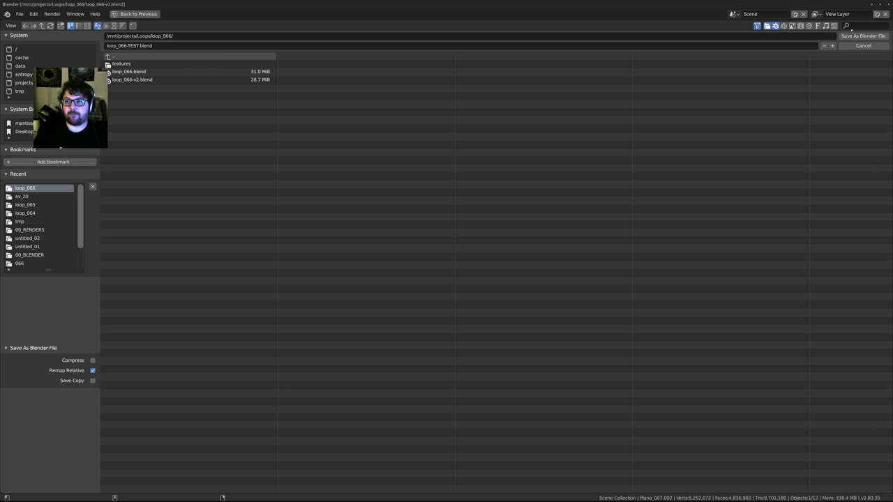
pyautogui.click(863, 36)
# Show the tunnel through the camera in rendered shading and play the animation briefly
pyautogui.press('KP_0')
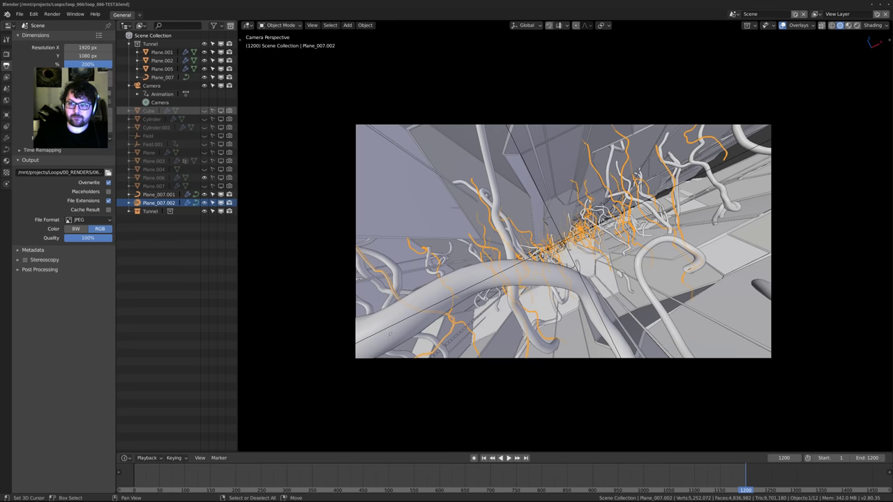
pyautogui.press('Home')
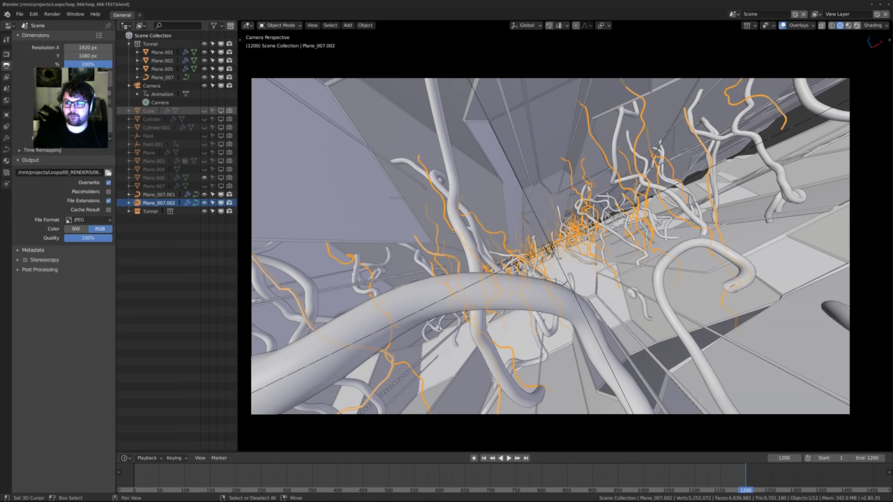
pyautogui.click(858, 25)
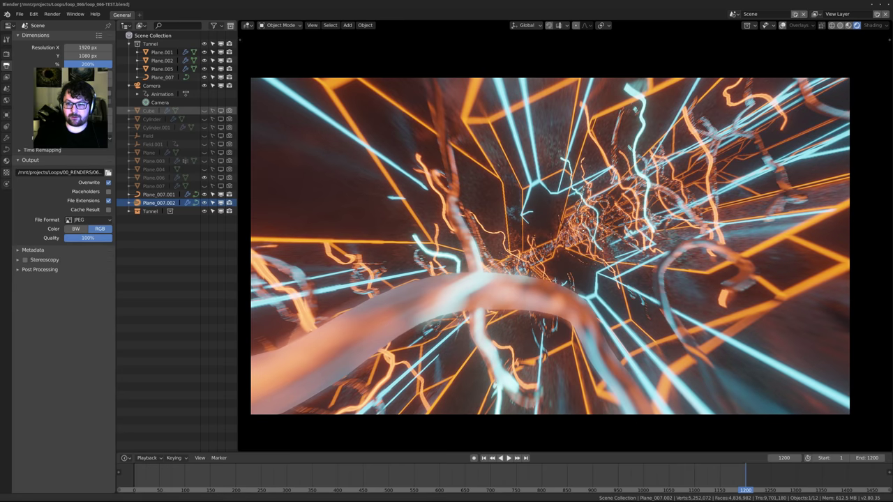
pyautogui.press('space')
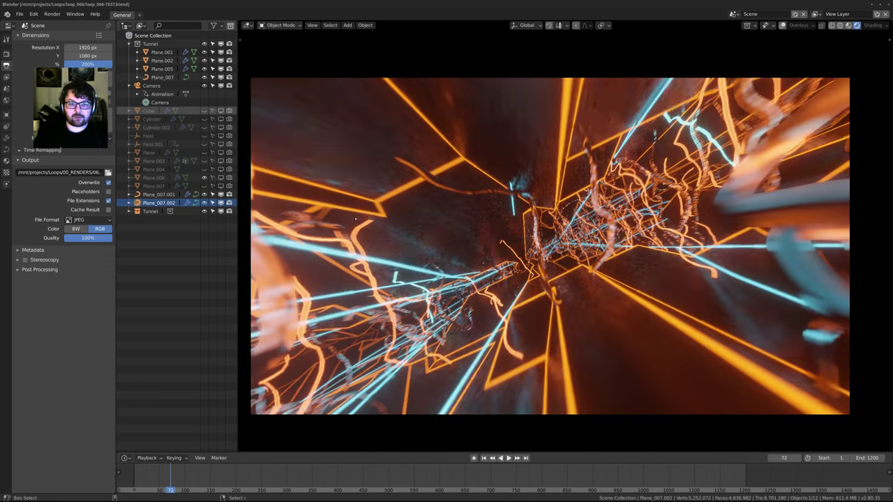
pyautogui.press('space')
# Hide the Plane_007.001 and Plane_007.002 curves in the viewport and play the animation to about frame 813
pyautogui.moveTo(204, 202); pyautogui.dragTo(237, 203)
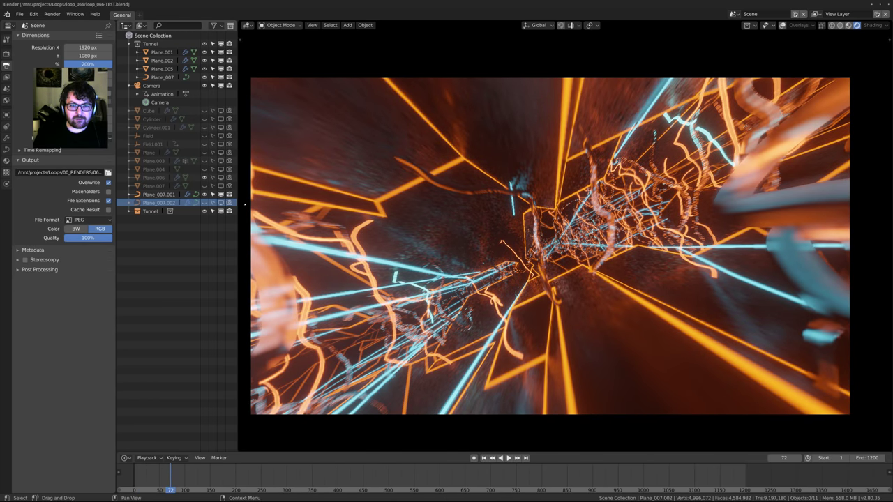
pyautogui.press('space')
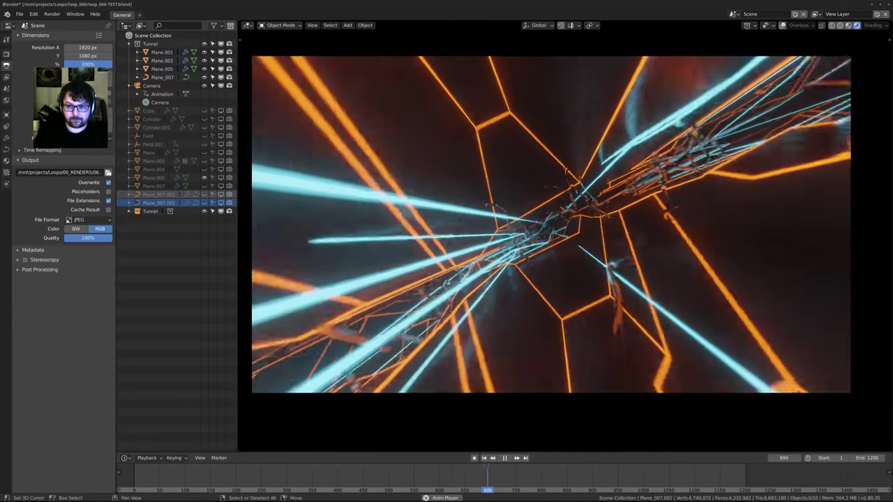
pyautogui.press('space')
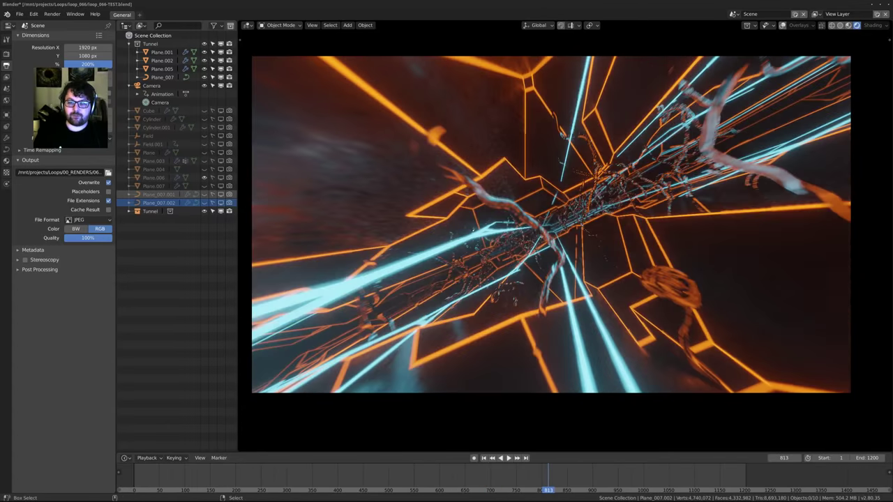
# Look through the scene's Eevee render settings, including the Indirect Lighting and Shadows options
pyautogui.click(6, 53)
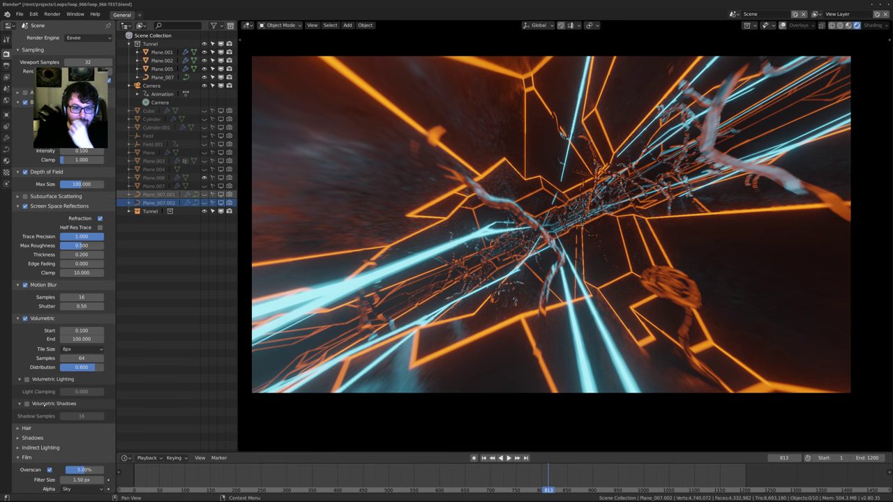
pyautogui.scroll(-4, 31, 404)
pyautogui.click(19, 339)
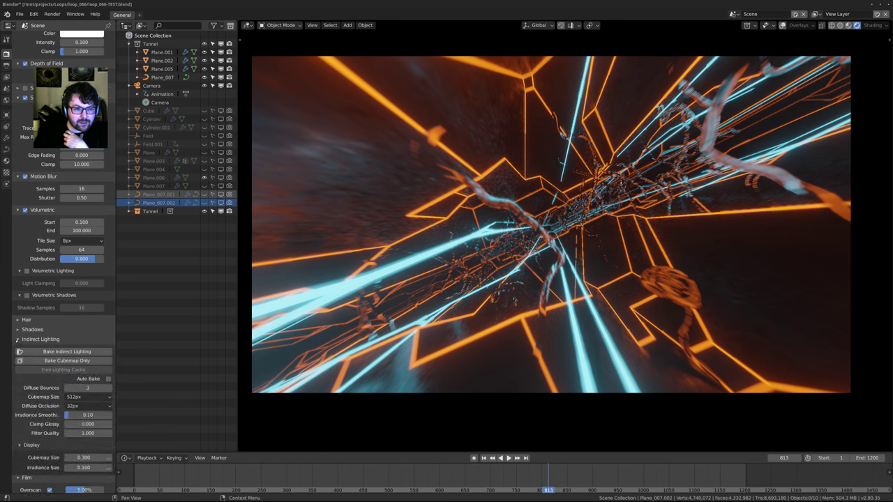
pyautogui.click(19, 339)
pyautogui.click(18, 331)
pyautogui.click(18, 330)
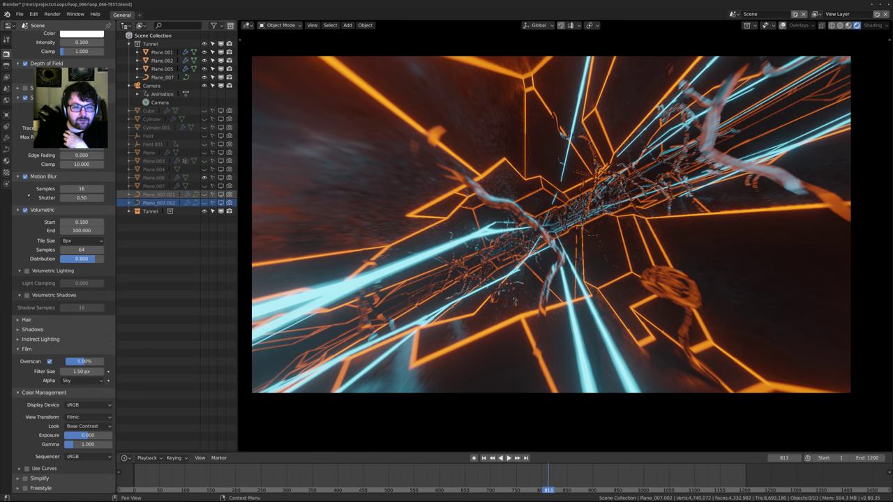
# Disable Volumetric, Motion Blur, Screen Space Reflections, Depth of Field and Bloom in the Eevee settings
pyautogui.moveTo(26, 209); pyautogui.dragTo(26, 176)
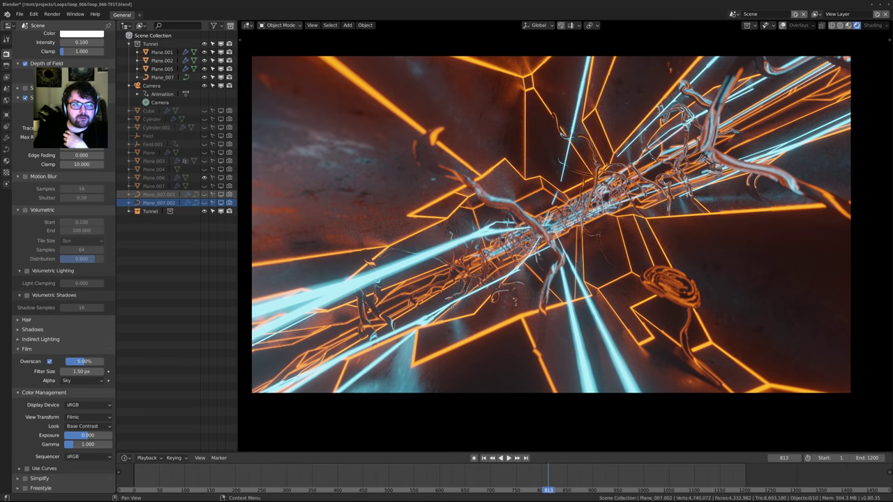
pyautogui.click(25, 63)
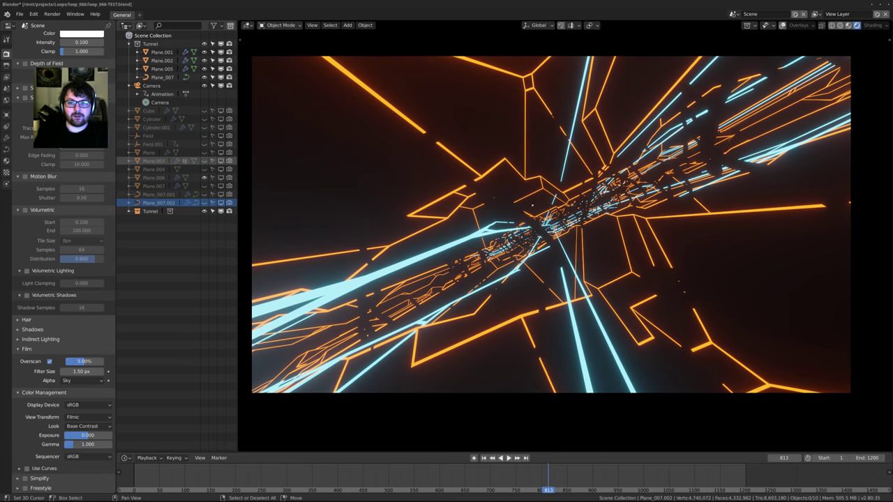
pyautogui.scroll(5, 101, 168)
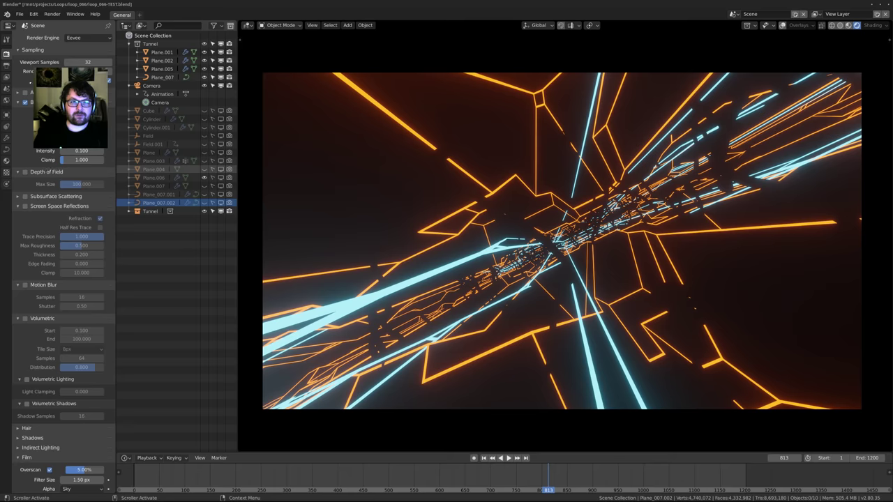
pyautogui.click(26, 102)
pyautogui.scroll(2, 617, 246)
pyautogui.scroll(-2, 617, 246)
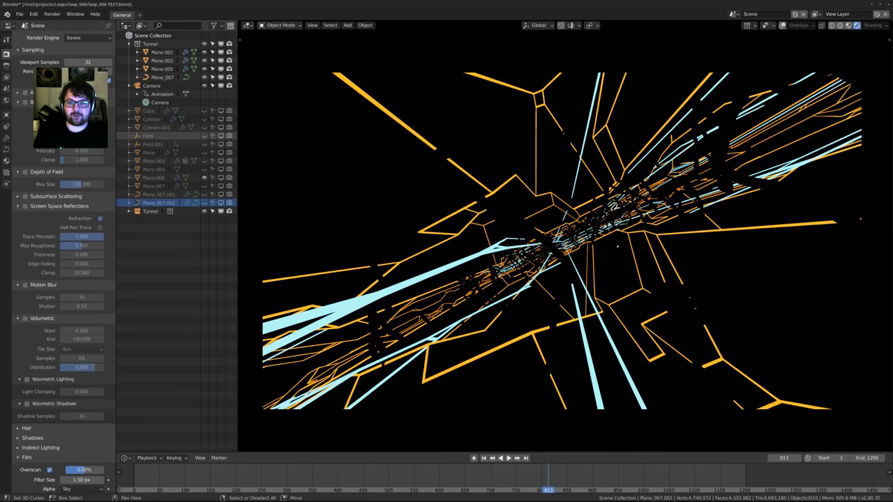
# Play the tunnel animation with the Eevee effects off and stop it at frame 34
pyautogui.press('space')
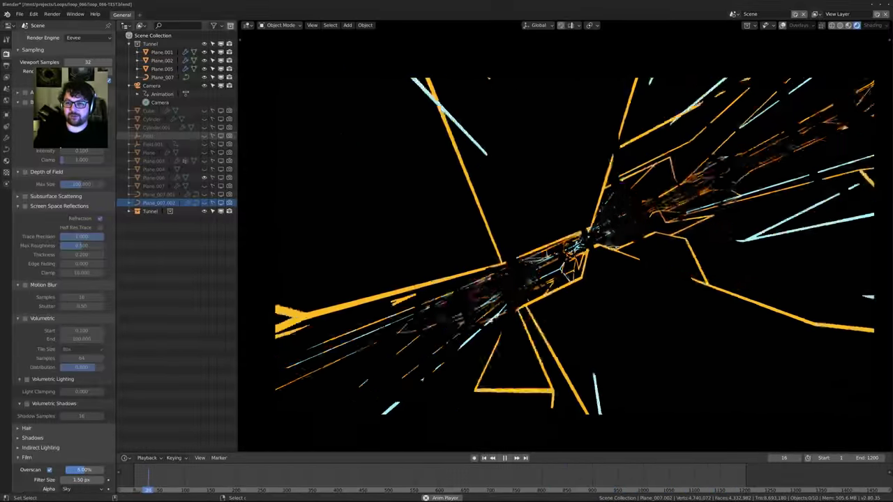
pyautogui.press('space')
pyautogui.keyDown('shift'); pyautogui.moveTo(575, 246); pyautogui.dragTo(567, 242, button='middle'); pyautogui.keyUp('shift')
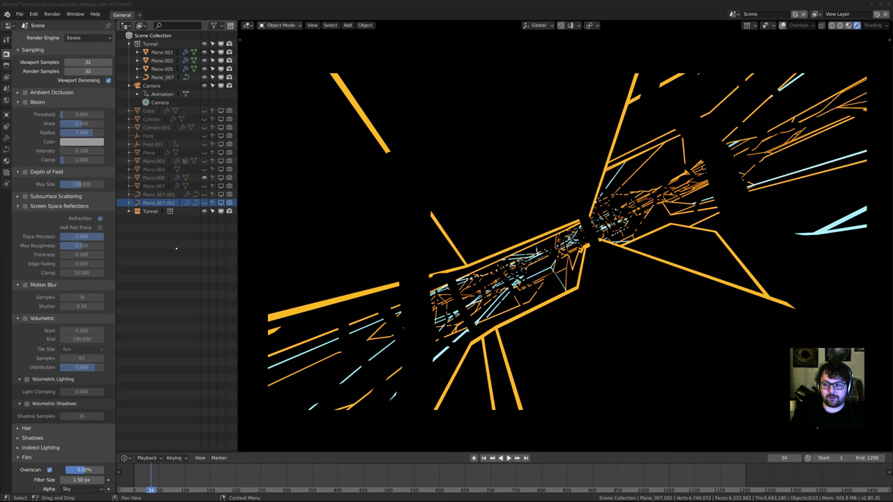
# Widen the area showing the render settings and shift the outliner's edge to keep its width
pyautogui.moveTo(116, 258); pyautogui.dragTo(134, 258)
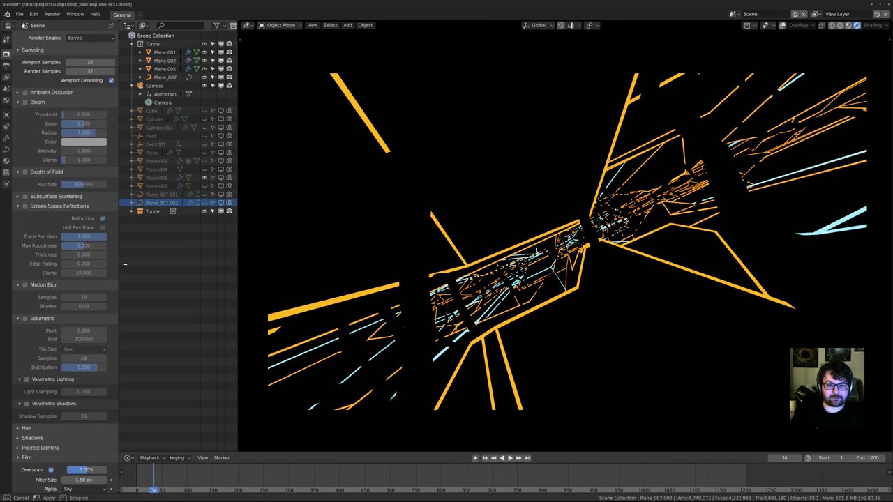
pyautogui.moveTo(238, 270); pyautogui.dragTo(262, 274)
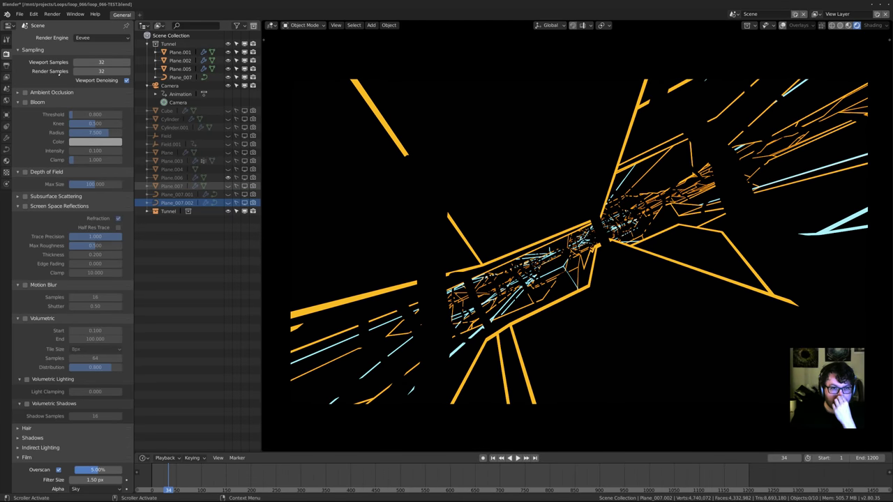
pyautogui.scroll(-3, 57, 125)
pyautogui.scroll(3, 56, 125)
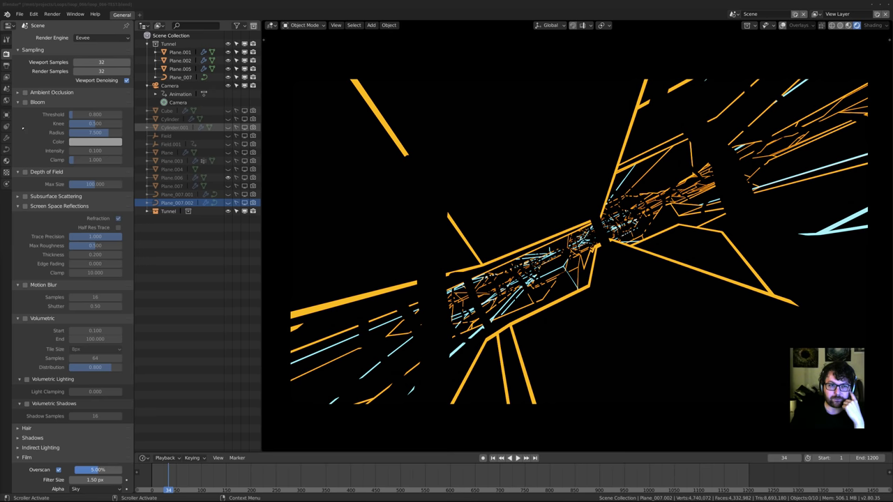
# Enable Bloom again for the tunnel scene in the Eevee settings
pyautogui.click(26, 102)
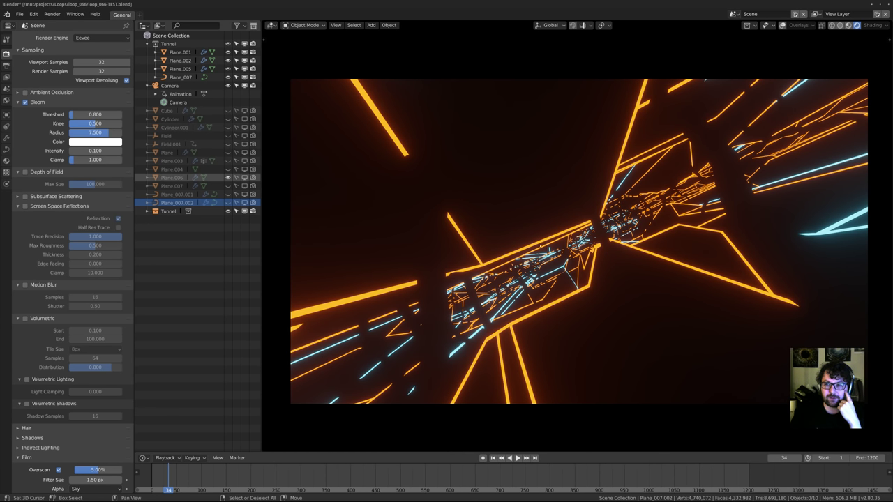
pyautogui.keyDown('shift'); pyautogui.moveTo(540, 246); pyautogui.dragTo(545, 240, button='middle'); pyautogui.keyUp('shift')
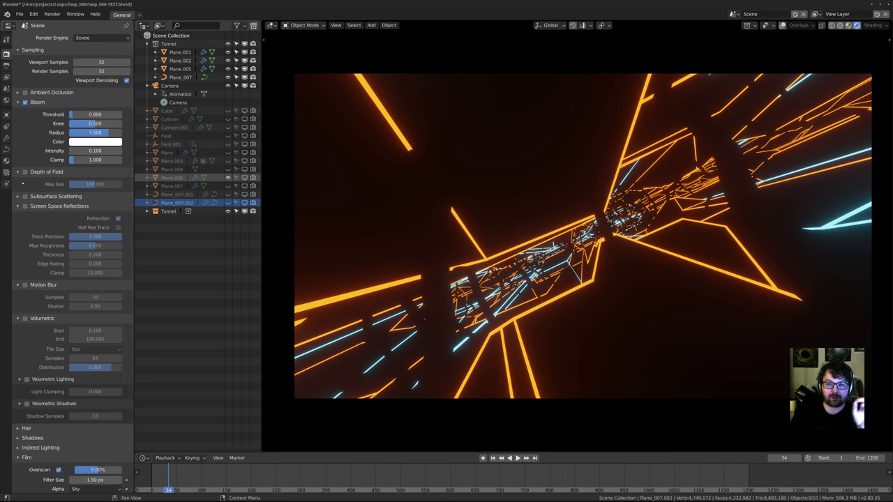
# Enable Depth of Field in the Eevee settings and set the camera's f-stop to 0.1
pyautogui.click(25, 171)
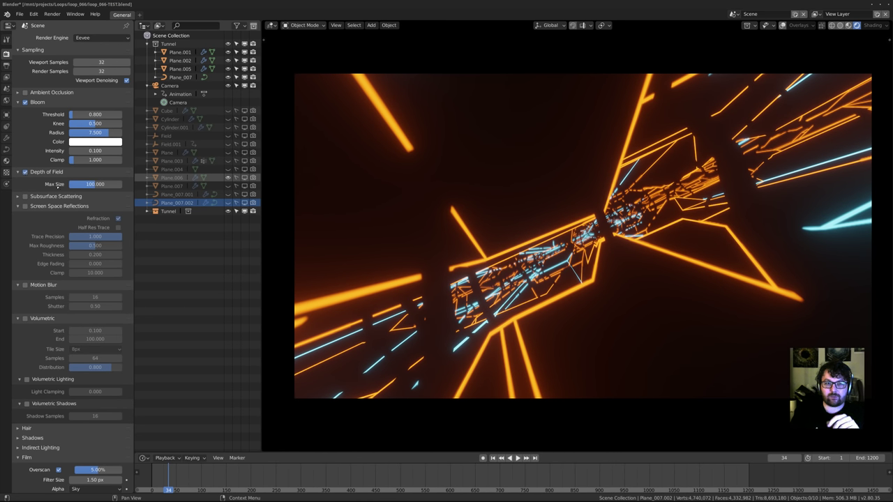
pyautogui.click(169, 85)
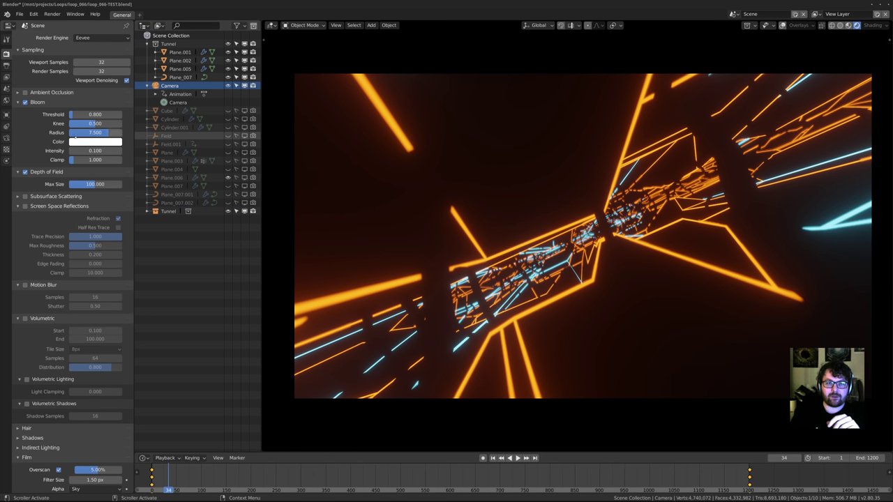
pyautogui.click(6, 138)
pyautogui.click(95, 185)
pyautogui.write('0.1')
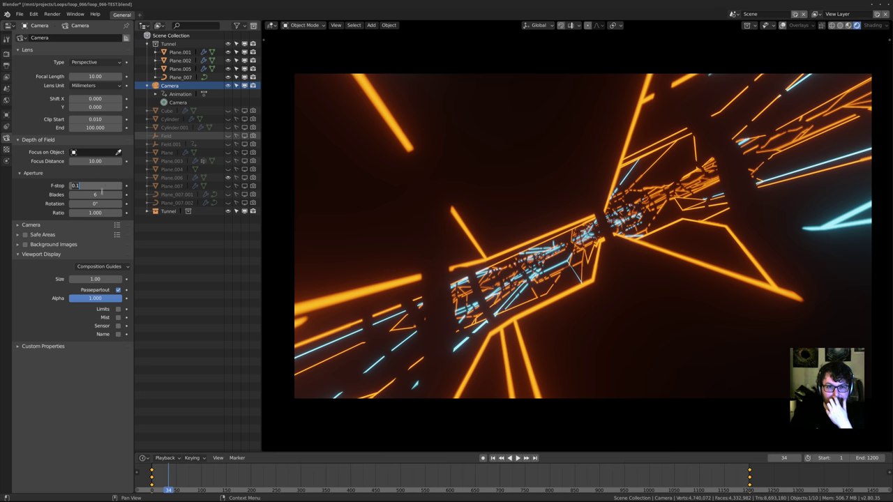
pyautogui.press('Return')
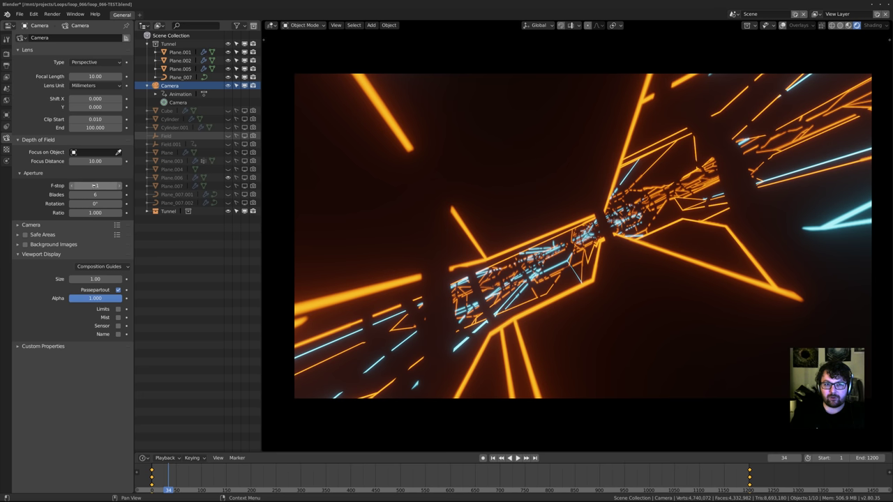
# Set the camera's f-stop to 0.03 and play the tunnel animation, stopping it at frame 224
pyautogui.click(95, 186)
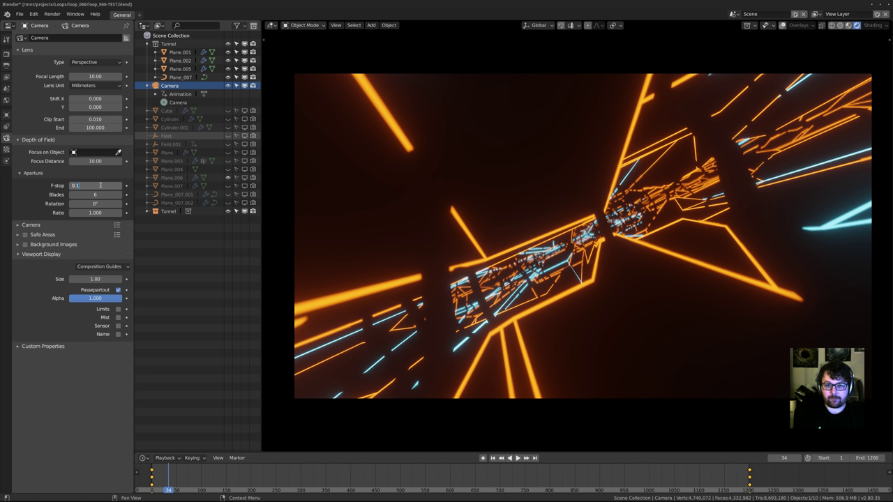
pyautogui.press('BackSpace')
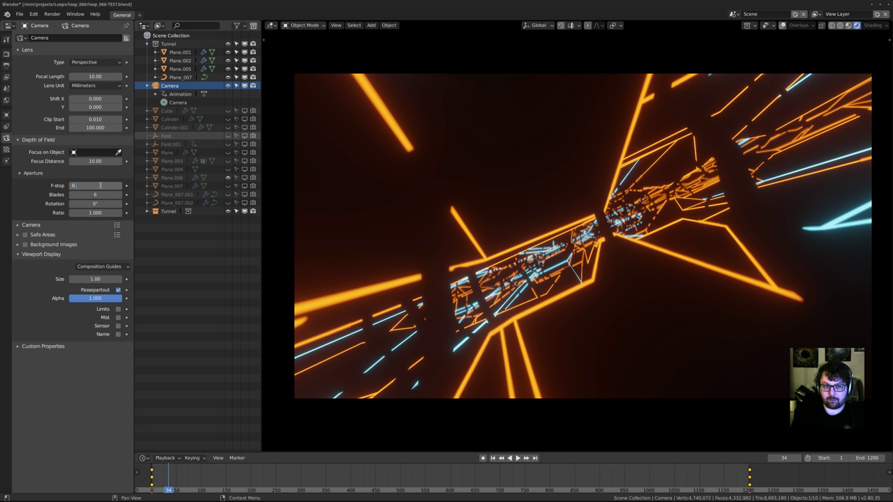
pyautogui.write('05')
pyautogui.press('Return')
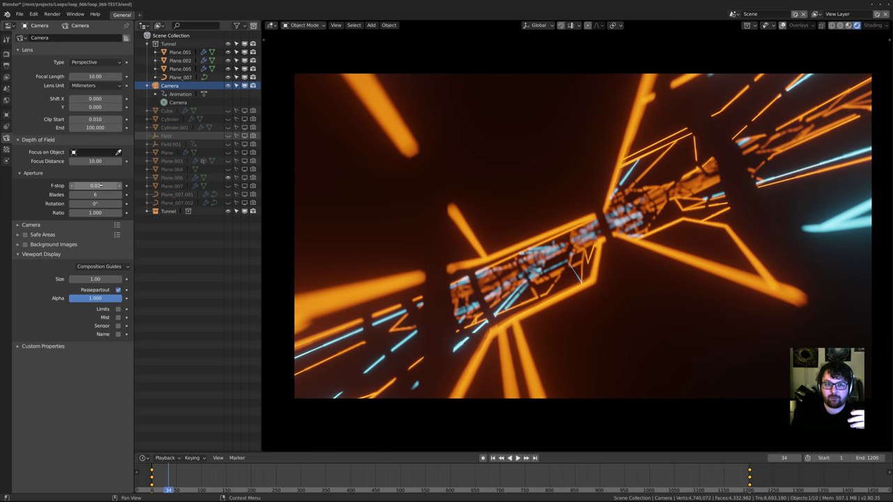
pyautogui.press('space')
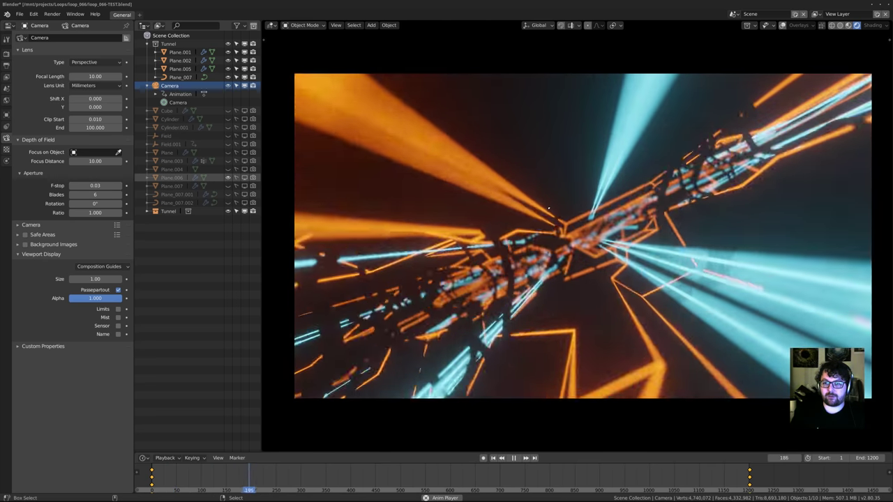
pyautogui.press('space')
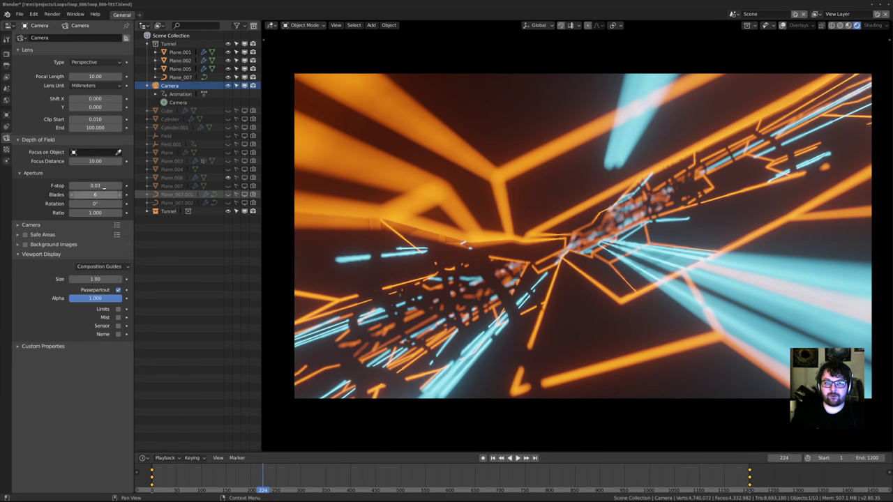
# Set the camera's f-stop back to 0.1 for a subtler blur
pyautogui.click(98, 185)
pyautogui.write('01')
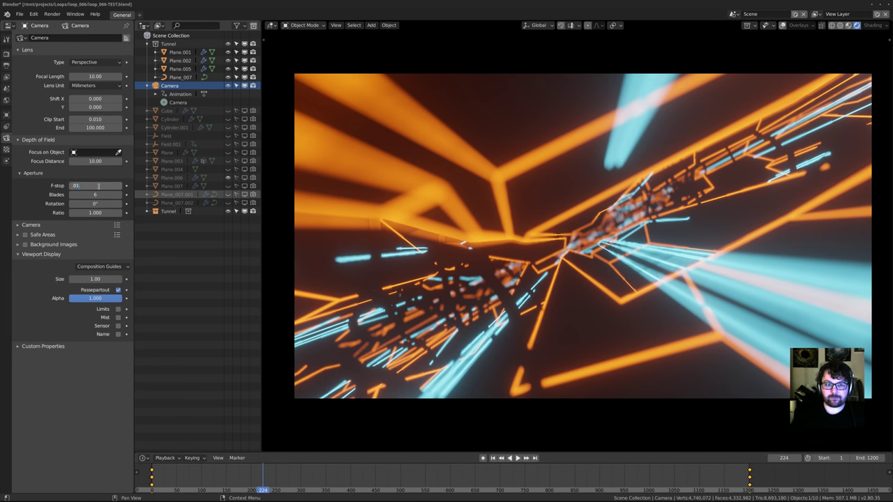
pyautogui.press('Return')
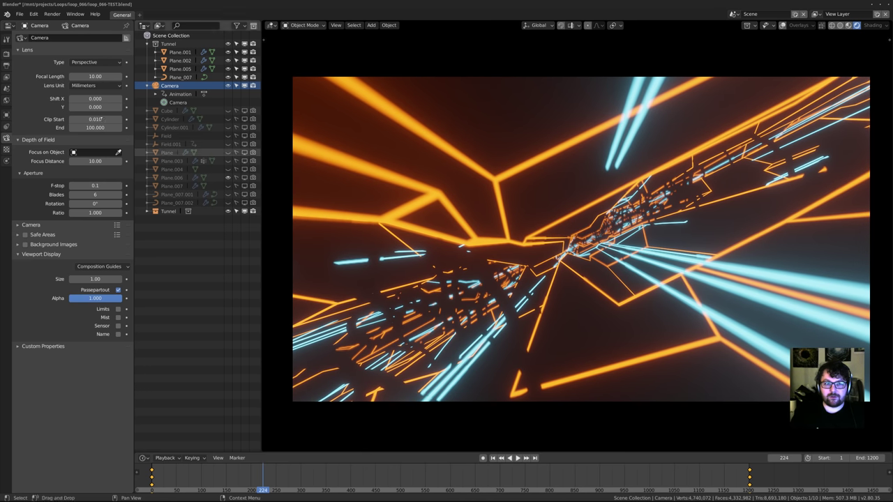
# Enable Screen Space Reflections in the Eevee settings with Half Res Trace on and a trace precision of 0.25
pyautogui.click(6, 54)
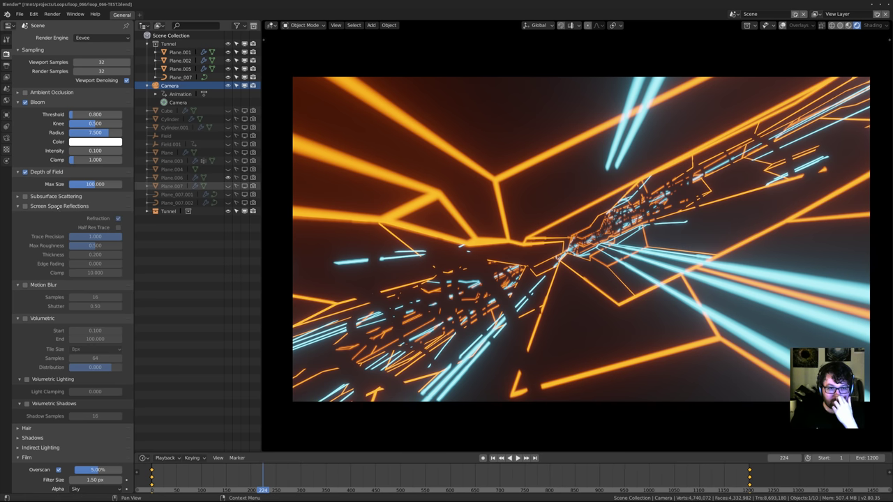
pyautogui.click(26, 206)
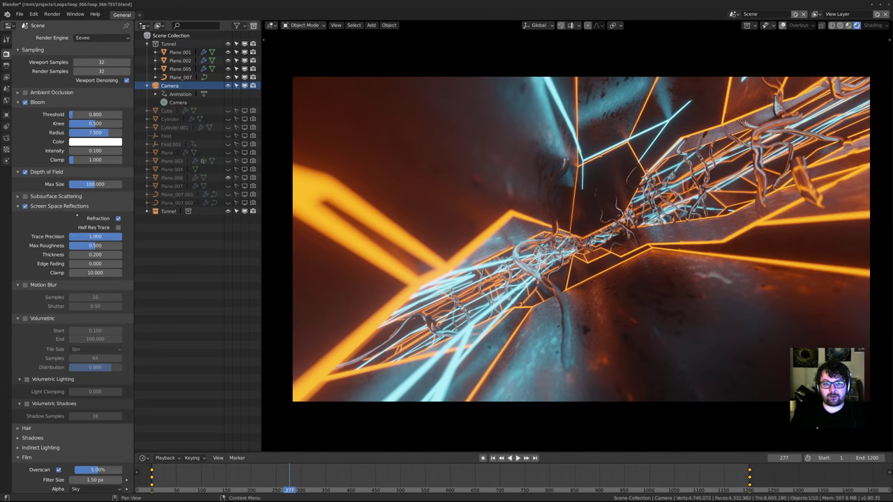
pyautogui.click(110, 237)
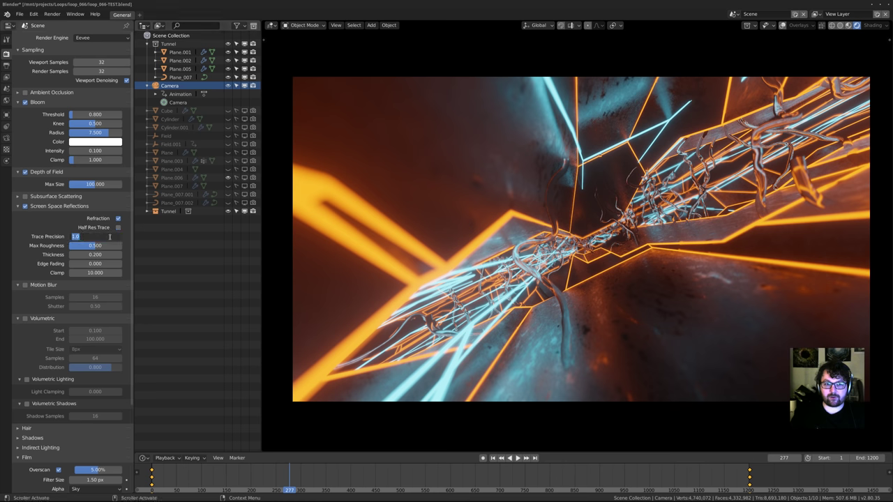
pyautogui.write('0.25')
pyautogui.press('Return')
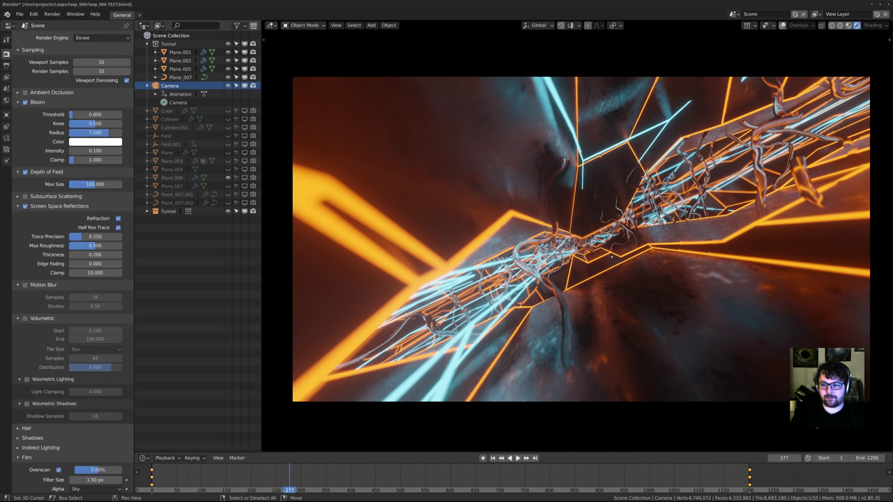
pyautogui.scroll(5, 583, 246)
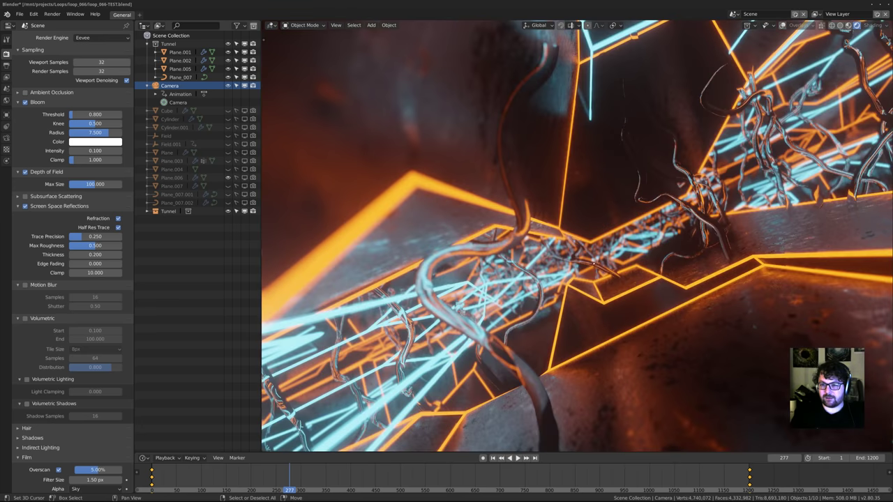
pyautogui.moveTo(661, 377); pyautogui.dragTo(673, 382, button='middle')
pyautogui.keyDown('shift'); pyautogui.moveTo(410, 259); pyautogui.dragTo(276, 225, button='middle'); pyautogui.keyUp('shift')
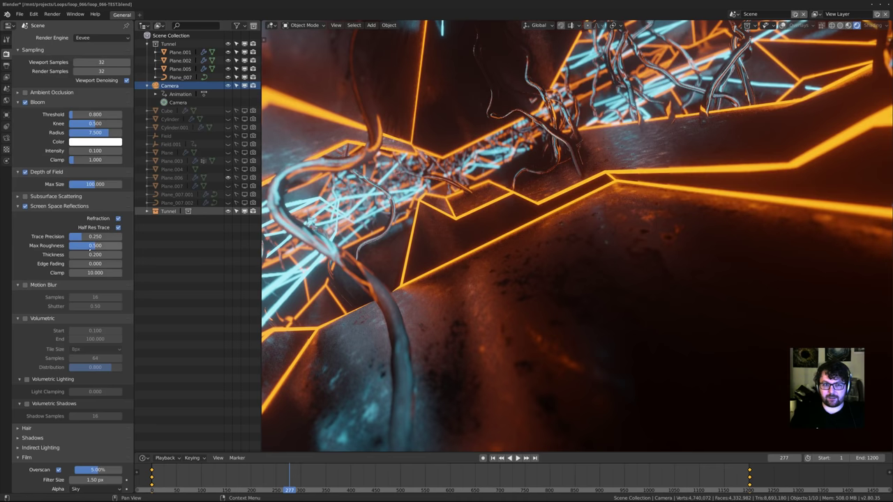
# Raise the reflections' trace precision to 1.000 and turn off Half Res Trace
pyautogui.moveTo(99, 236); pyautogui.dragTo(139, 237)
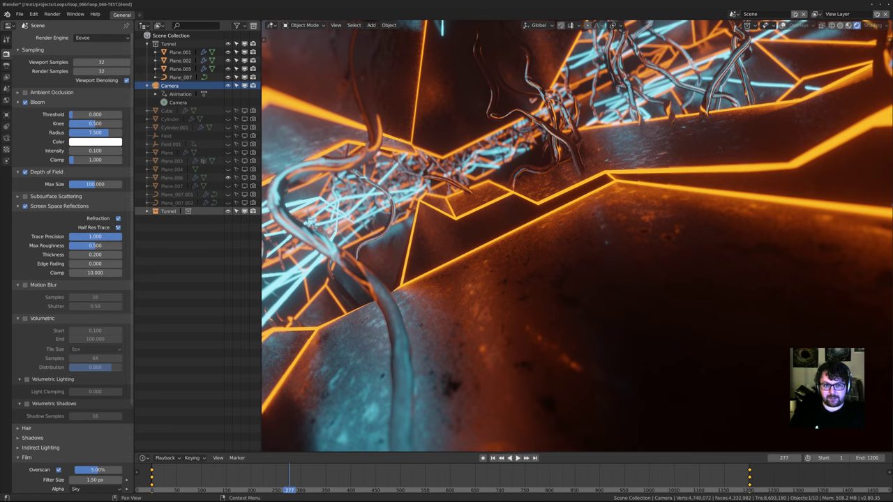
pyautogui.click(118, 227)
pyautogui.press('KP_0')
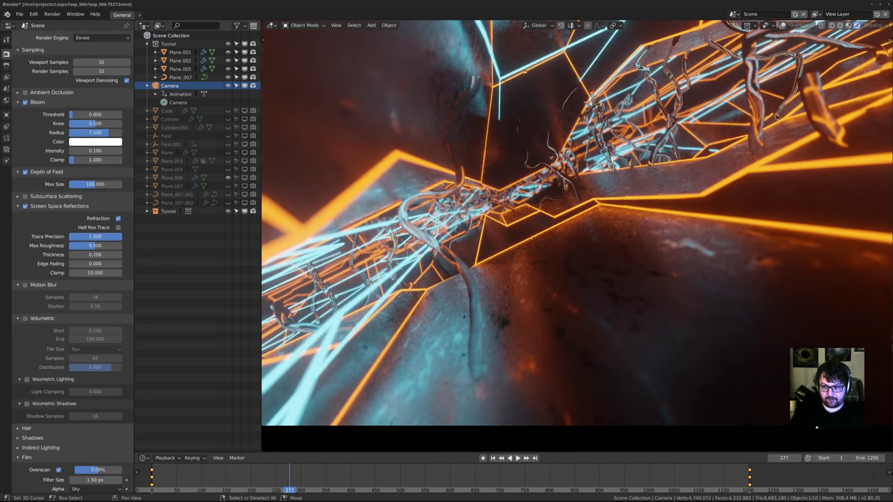
# Examine how the screen space reflections on the tunnel walls change as parts of the camera frame move out of view
pyautogui.scroll(3, 638, 265)
pyautogui.keyDown('shift'); pyautogui.moveTo(663, 273); pyautogui.dragTo(577, 145, button='middle'); pyautogui.keyUp('shift')
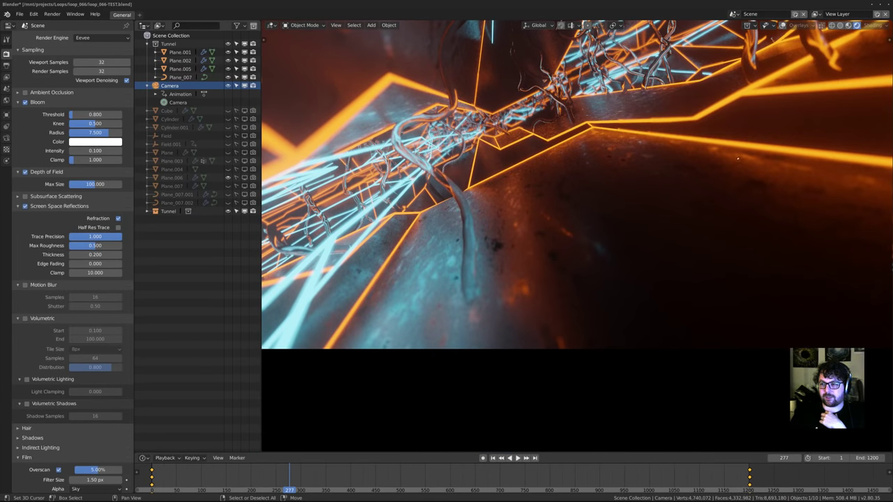
pyautogui.press('KP_0')
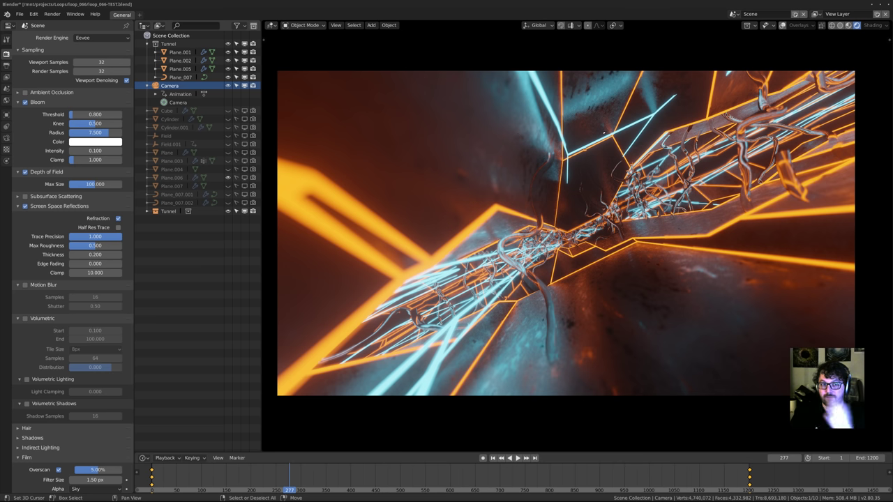
pyautogui.keyDown('shift'); pyautogui.moveTo(572, 273); pyautogui.dragTo(579, 73, button='middle'); pyautogui.keyUp('shift')
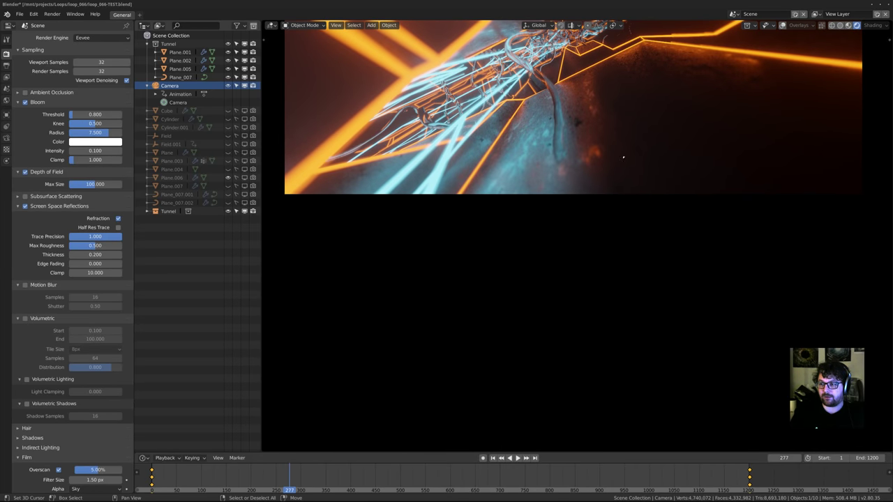
pyautogui.press('Home')
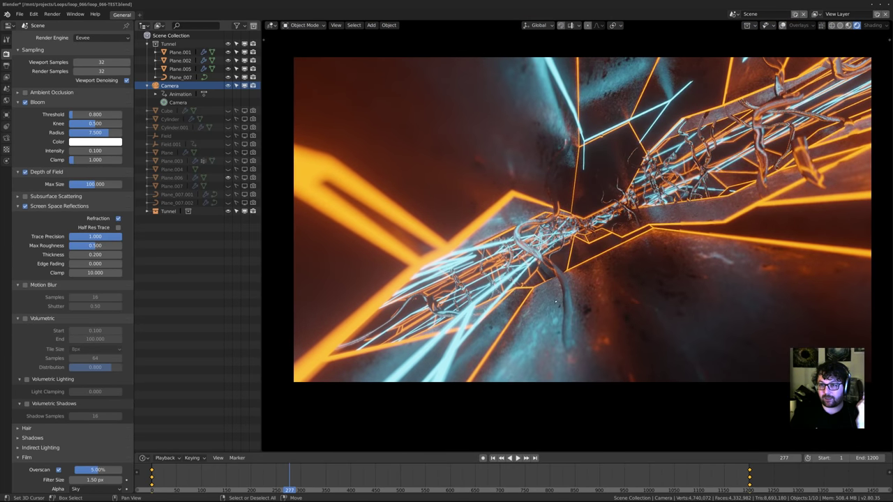
pyautogui.keyDown('shift'); pyautogui.moveTo(558, 295); pyautogui.dragTo(546, 305, button='middle'); pyautogui.keyUp('shift')
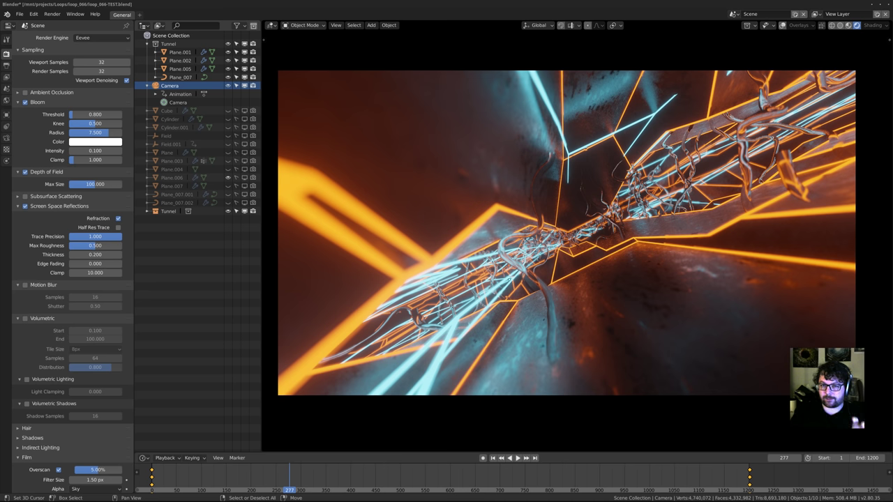
pyautogui.keyDown('shift'); pyautogui.moveTo(509, 279); pyautogui.dragTo(512, 278, button='middle'); pyautogui.keyUp('shift')
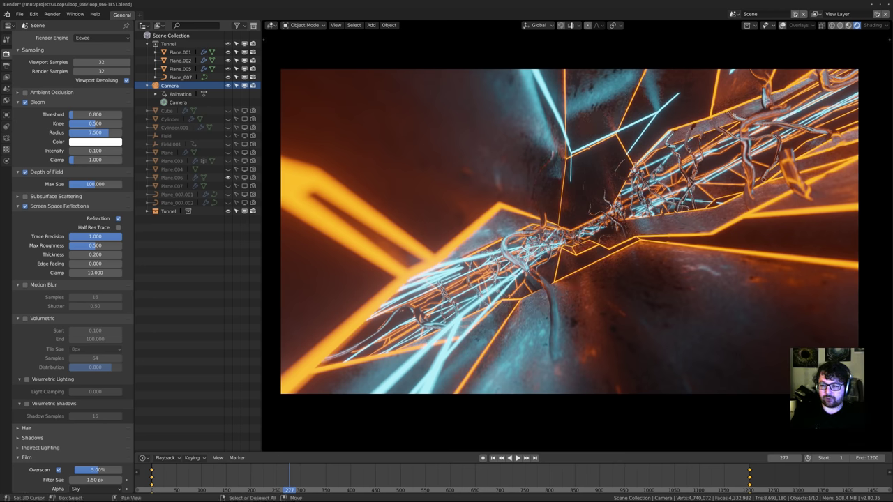
pyautogui.keyDown('shift'); pyautogui.moveTo(518, 211); pyautogui.dragTo(517, 219, button='middle'); pyautogui.keyUp('shift')
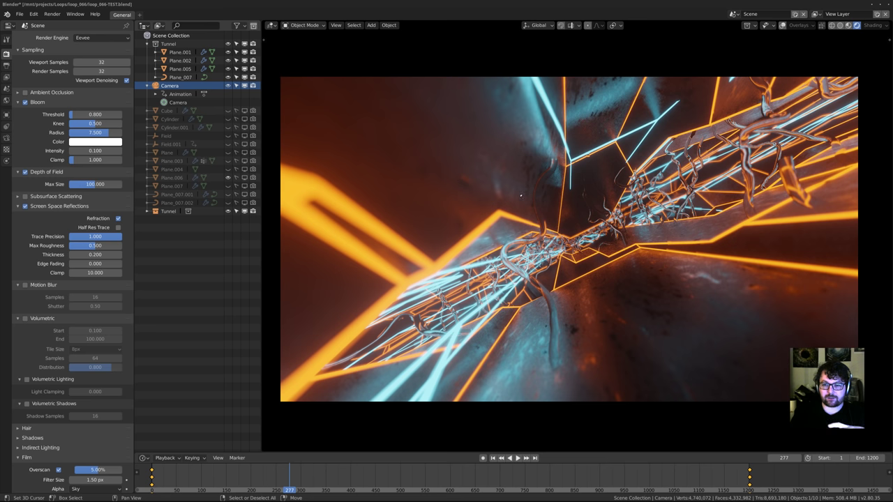
pyautogui.keyDown('shift'); pyautogui.moveTo(496, 218); pyautogui.dragTo(497, 214, button='middle'); pyautogui.keyUp('shift')
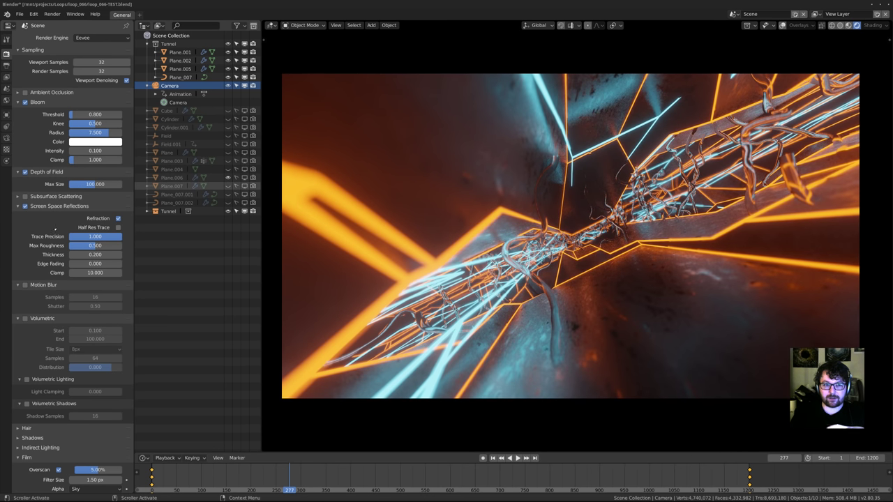
# Enable Motion Blur in the Eevee settings, render frame 277 as a still image and close the render window
pyautogui.scroll(-1, 47, 259)
pyautogui.click(25, 271)
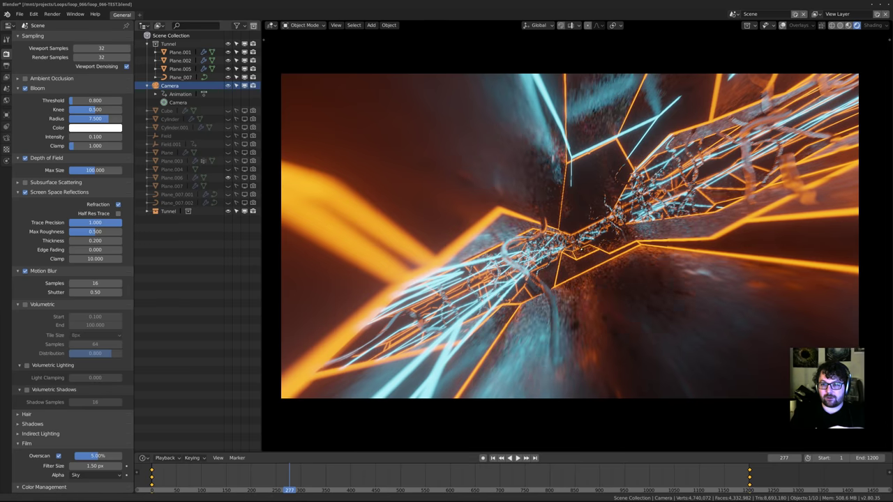
pyautogui.keyDown('shift'); pyautogui.moveTo(516, 216); pyautogui.dragTo(510, 221, button='middle'); pyautogui.keyUp('shift')
pyautogui.press('F12')
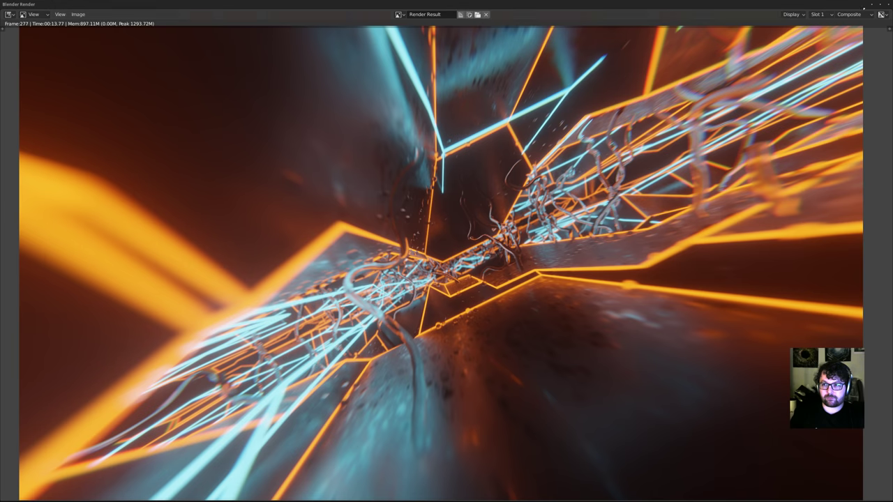
pyautogui.click(888, 5)
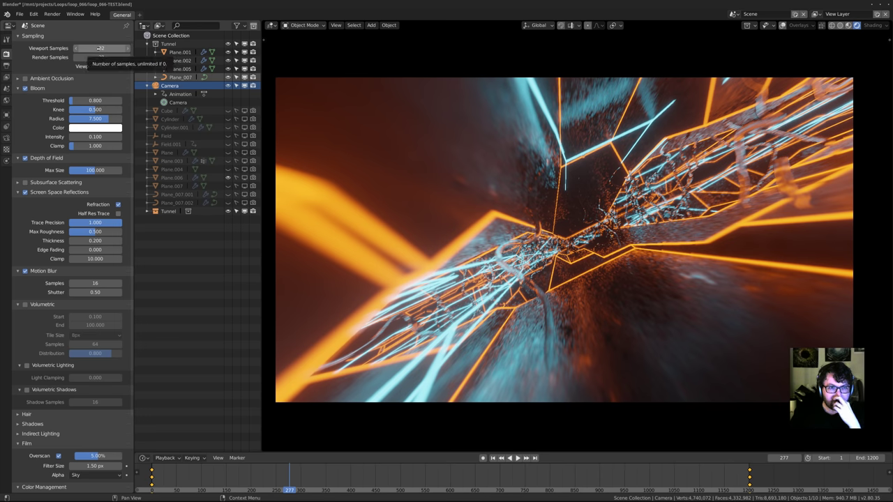
# Set the output resolution scale to 100% of 1920 × 1080 px
pyautogui.click(6, 66)
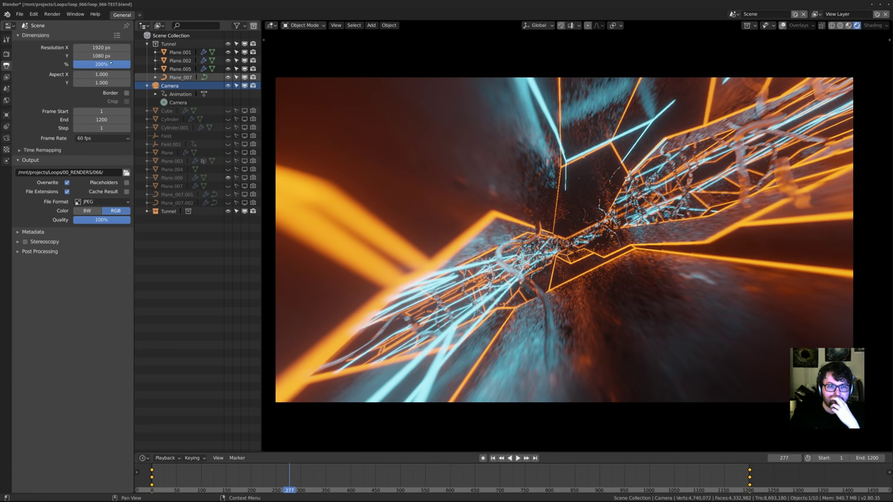
pyautogui.click(109, 64)
pyautogui.write('100')
pyautogui.press('Return')
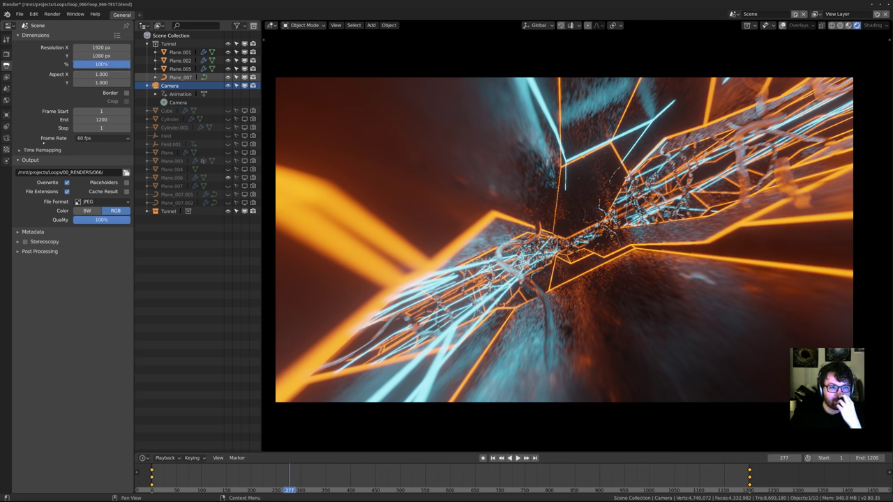
# Set the Eevee render samples to 16
pyautogui.click(6, 138)
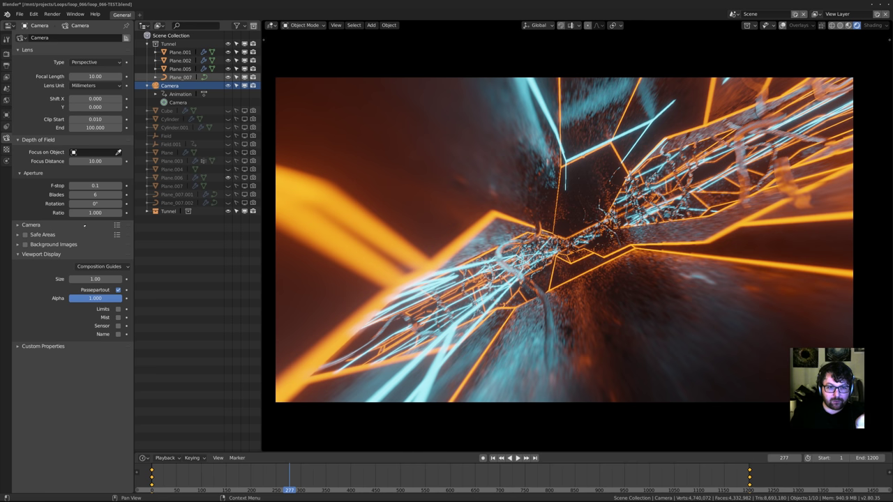
pyautogui.click(5, 66)
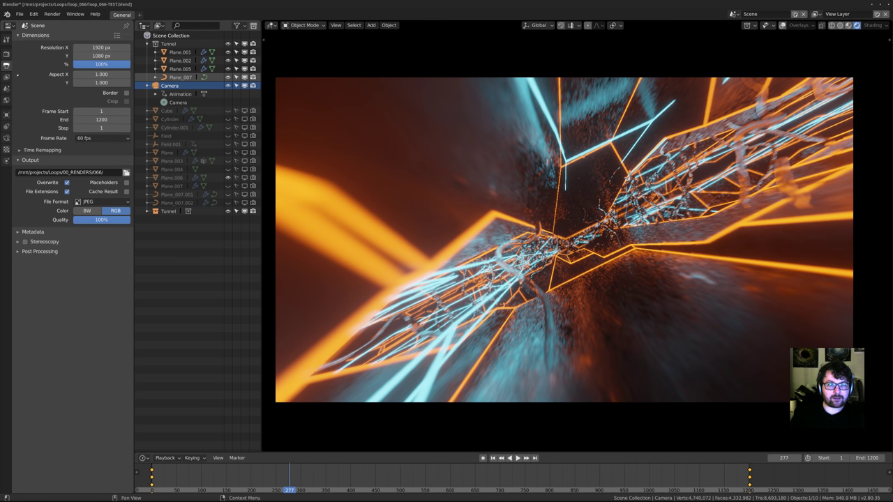
pyautogui.click(6, 54)
pyautogui.click(93, 58)
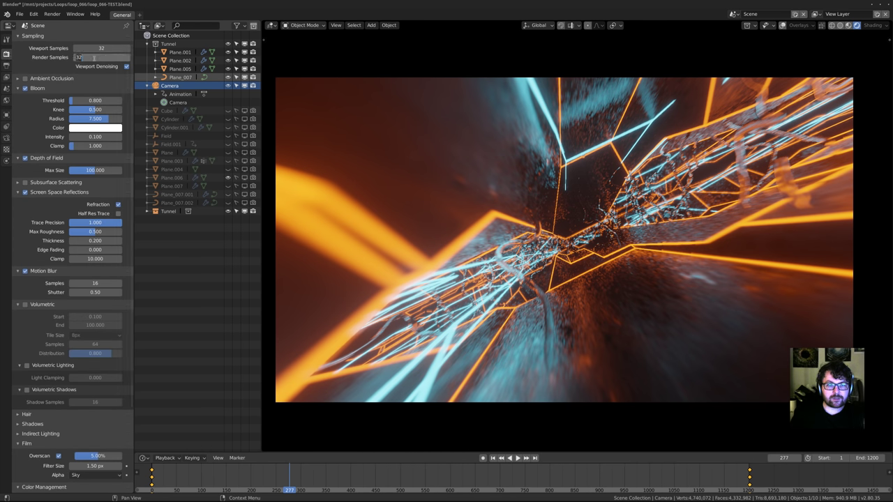
pyautogui.write('16')
pyautogui.press('Return')
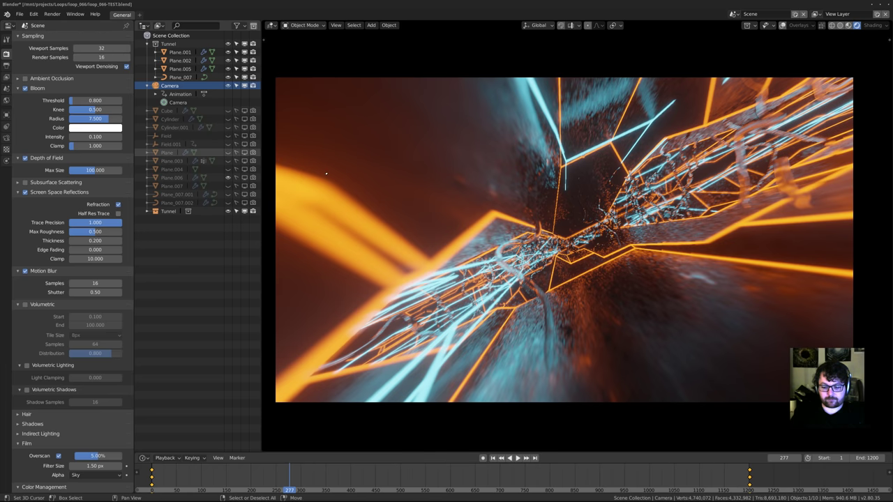
# Render frame 277 as a still image, inspect it against the viewport and close the render window
pyautogui.press('F12')
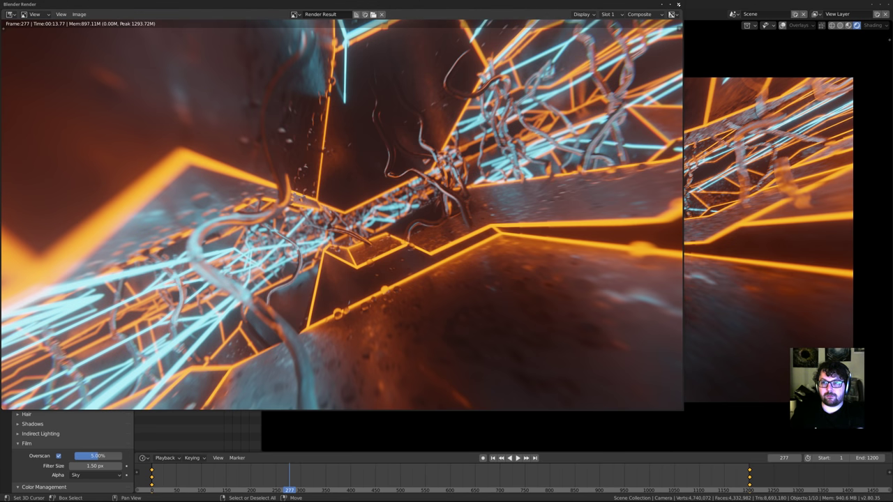
pyautogui.press('Escape')
pyautogui.press('F12')
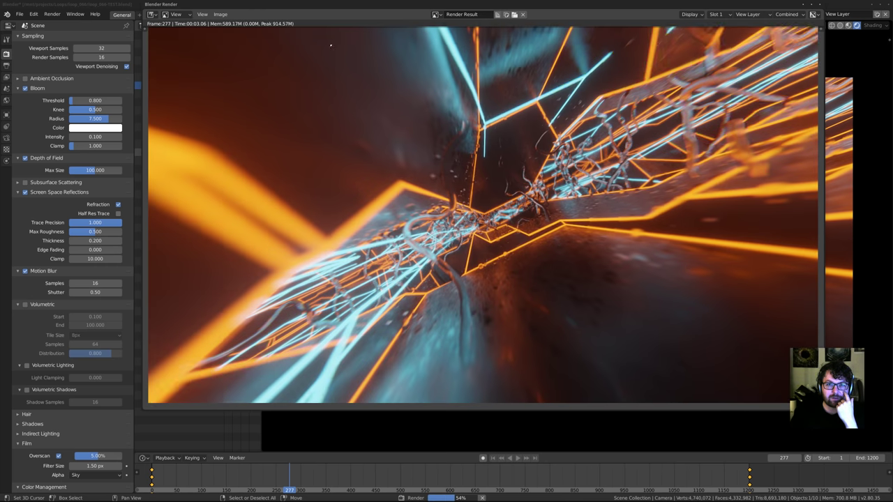
pyautogui.moveTo(466, 4); pyautogui.dragTo(449, 28)
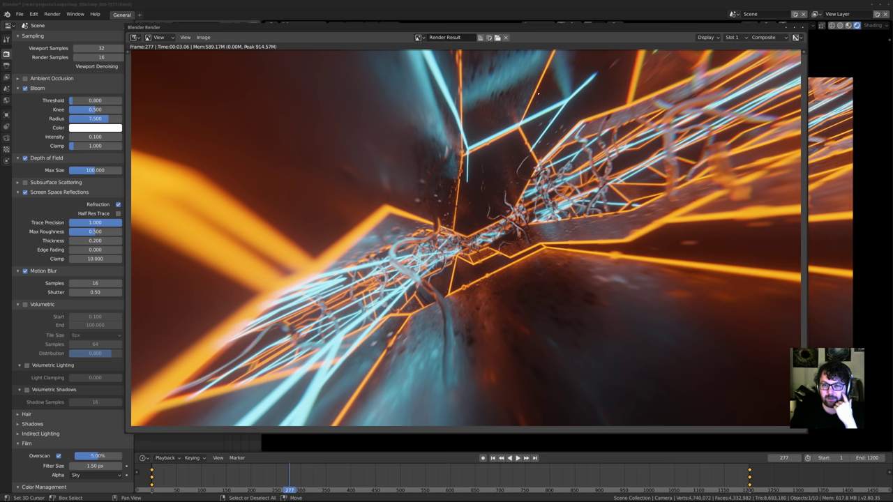
pyautogui.moveTo(550, 28)
pyautogui.mouseDown()
pyautogui.moveTo(535, 47)
pyautogui.moveTo(543, 43)
pyautogui.mouseUp()
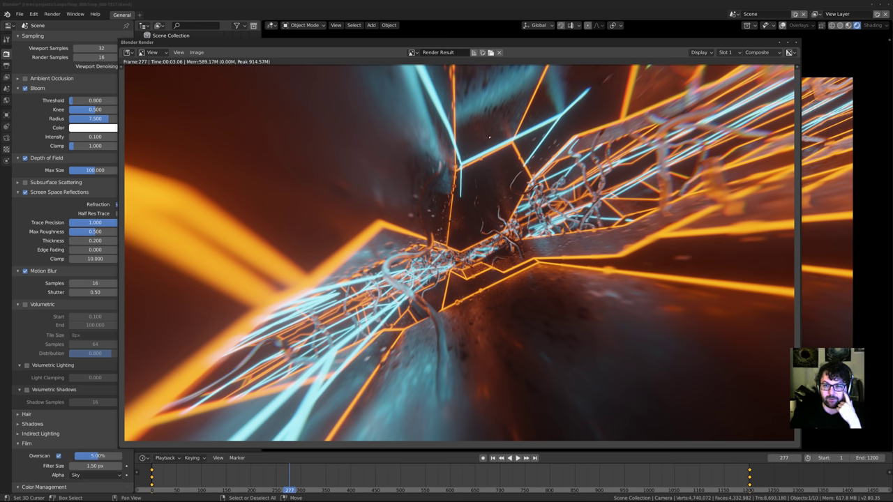
pyautogui.press('Escape')
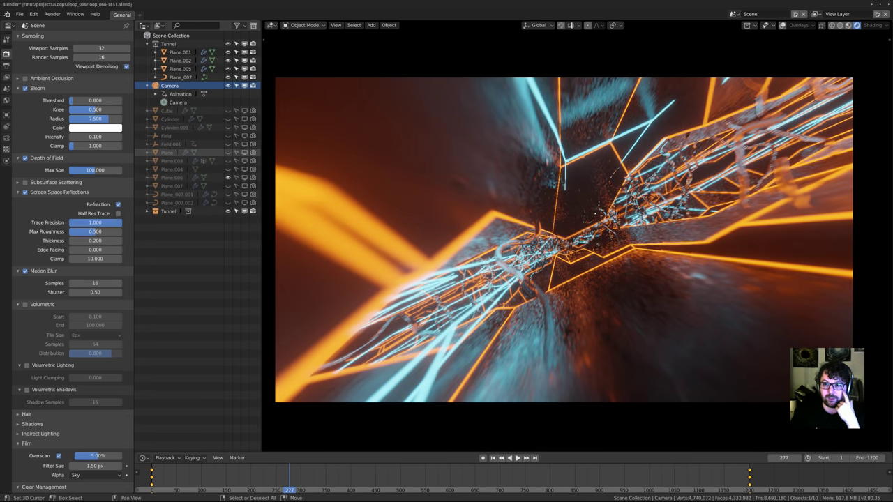
# Play the tunnel animation, enlarge the timeline area and switch it to the Shader Editor
pyautogui.press('space')
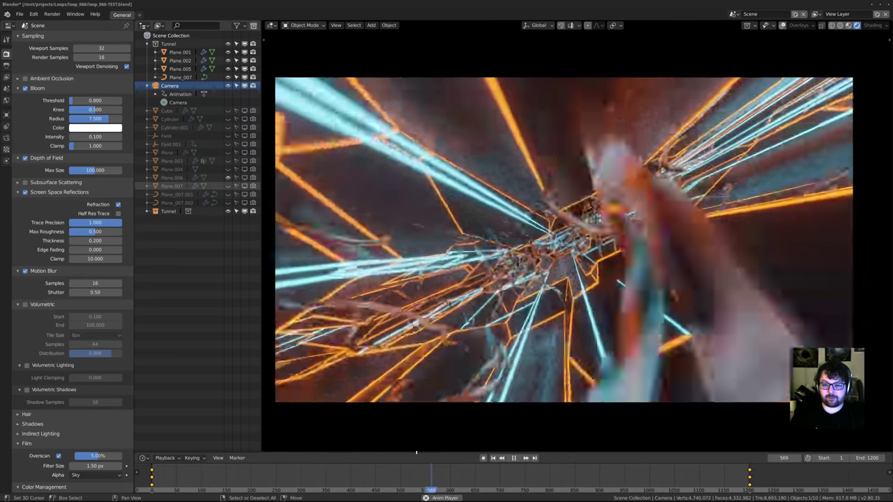
pyautogui.moveTo(423, 452); pyautogui.dragTo(423, 358)
pyautogui.scroll(-2, 564, 192)
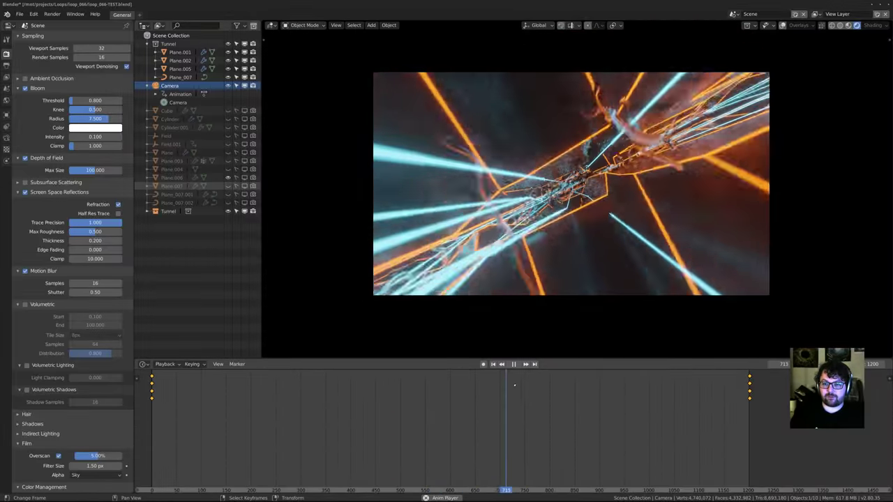
pyautogui.moveTo(580, 361); pyautogui.dragTo(584, 304)
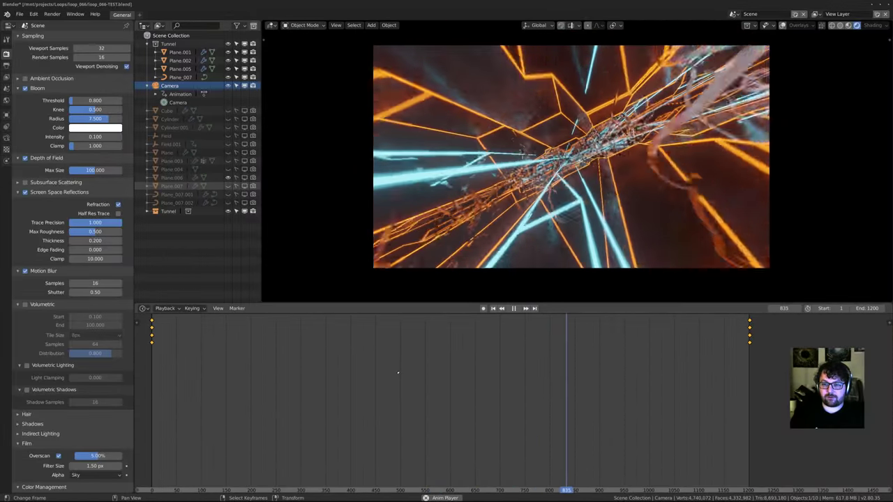
pyautogui.click(164, 308)
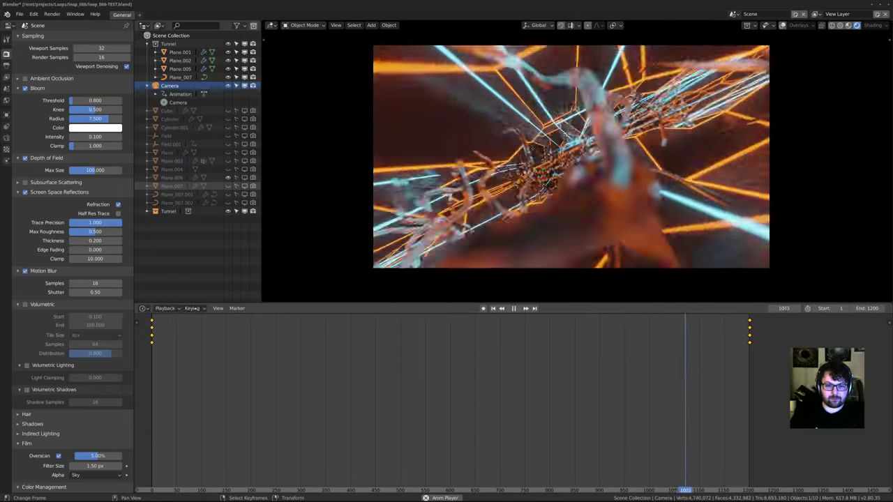
pyautogui.click(143, 308)
pyautogui.click(144, 309)
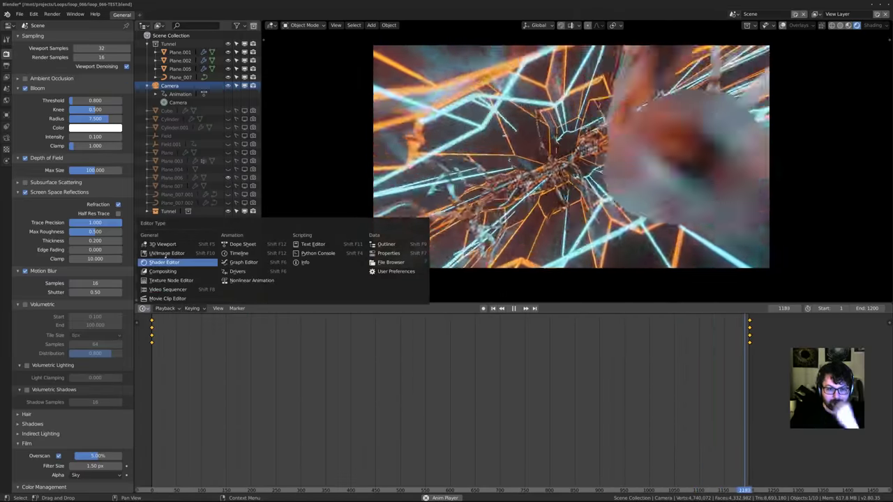
pyautogui.click(164, 262)
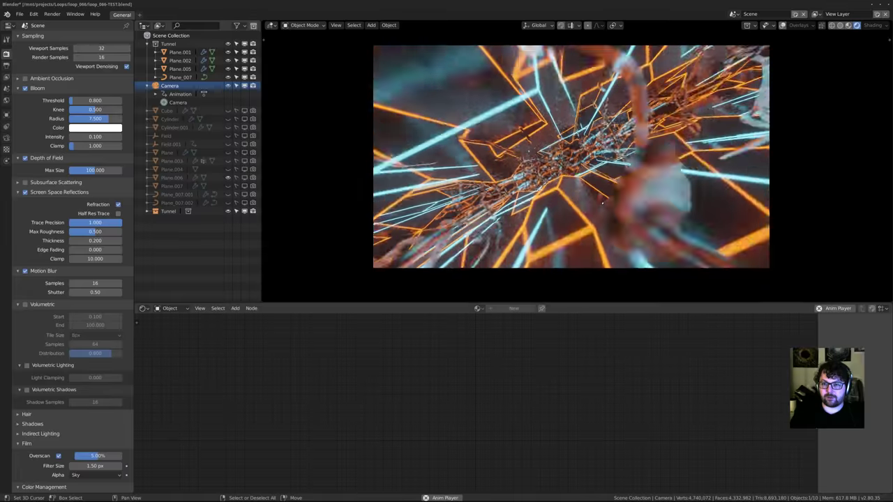
# Select the tunnel wall object Plane.001 and bring its concrete material's node tree into view
pyautogui.rightClick(633, 200)
pyautogui.scroll(-1, 411, 400)
pyautogui.press('Home')
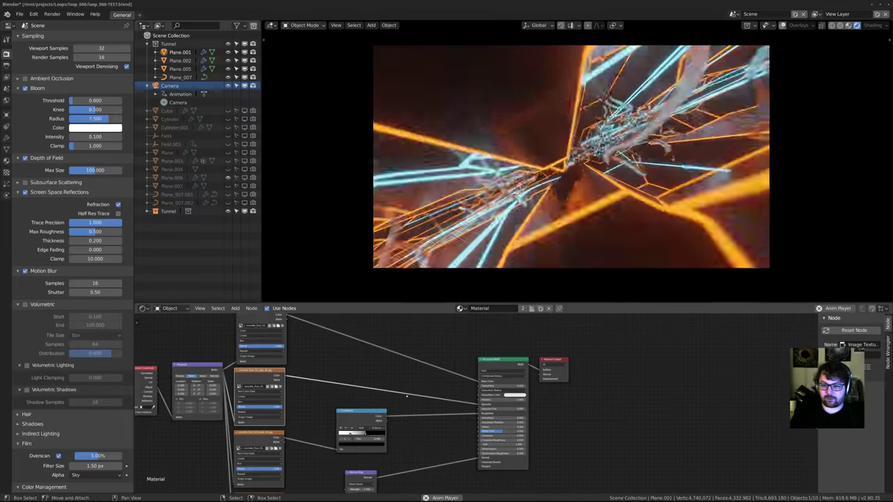
pyautogui.moveTo(502, 365); pyautogui.dragTo(502, 341, button='middle')
pyautogui.scroll(3, 452, 391)
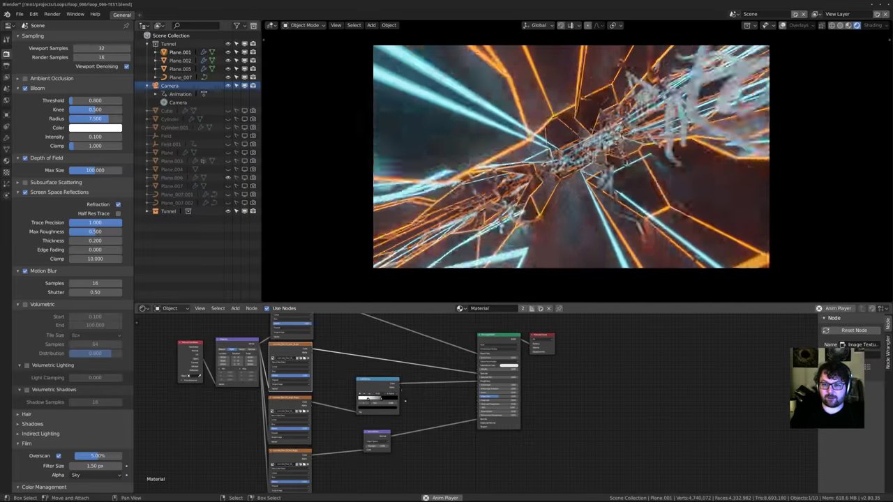
pyautogui.moveTo(365, 410); pyautogui.dragTo(524, 383, button='middle')
pyautogui.scroll(1, 457, 414)
pyautogui.scroll(-6, 508, 423)
pyautogui.scroll(2, 447, 398)
pyautogui.moveTo(425, 400); pyautogui.dragTo(431, 458, button='middle')
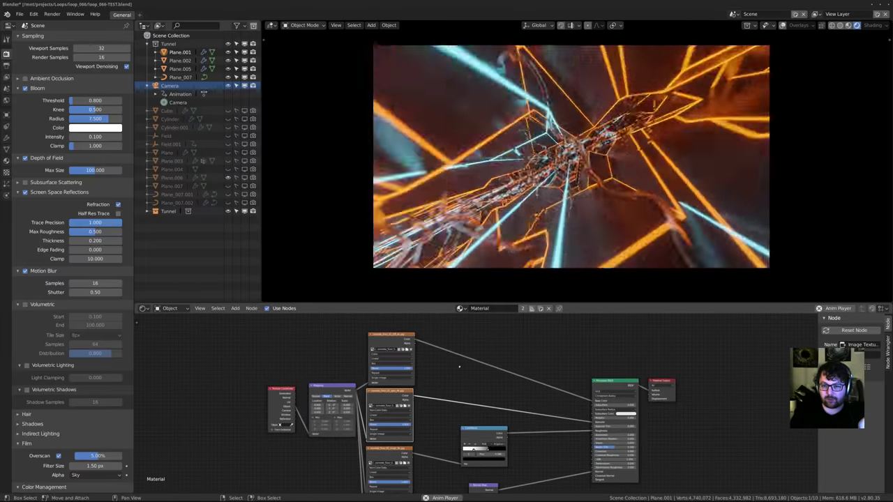
# Move the Texture Coordinate and Mapping nodes farther away from the concrete image texture nodes
pyautogui.moveTo(282, 397); pyautogui.dragTo(209, 418)
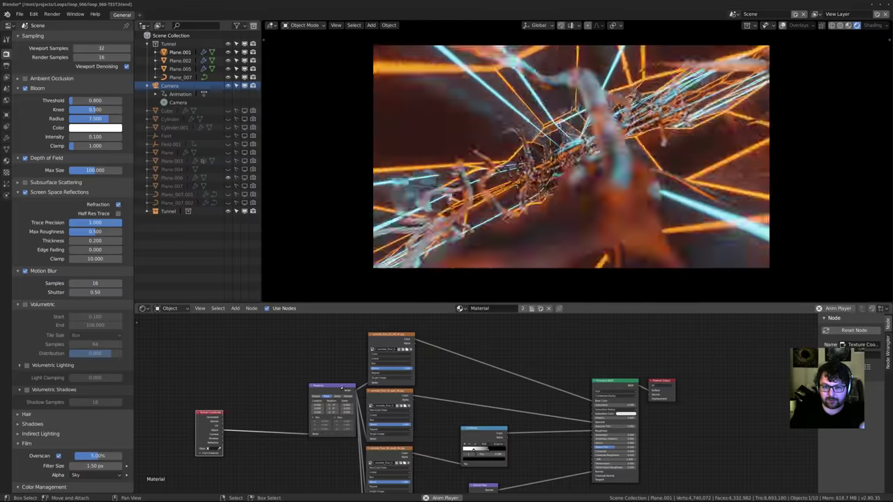
pyautogui.moveTo(332, 393); pyautogui.dragTo(285, 410)
pyautogui.moveTo(442, 414); pyautogui.dragTo(423, 398, button='middle')
pyautogui.scroll(2, 423, 399)
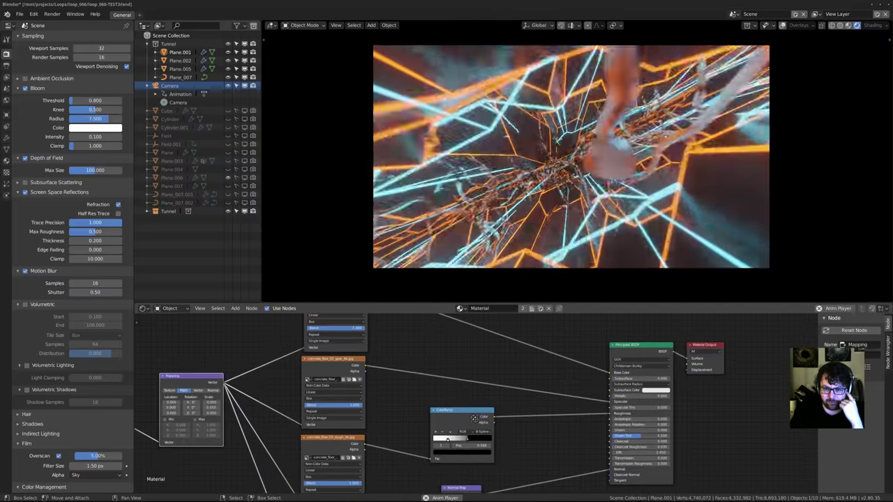
pyautogui.moveTo(432, 348); pyautogui.dragTo(409, 403, button='middle')
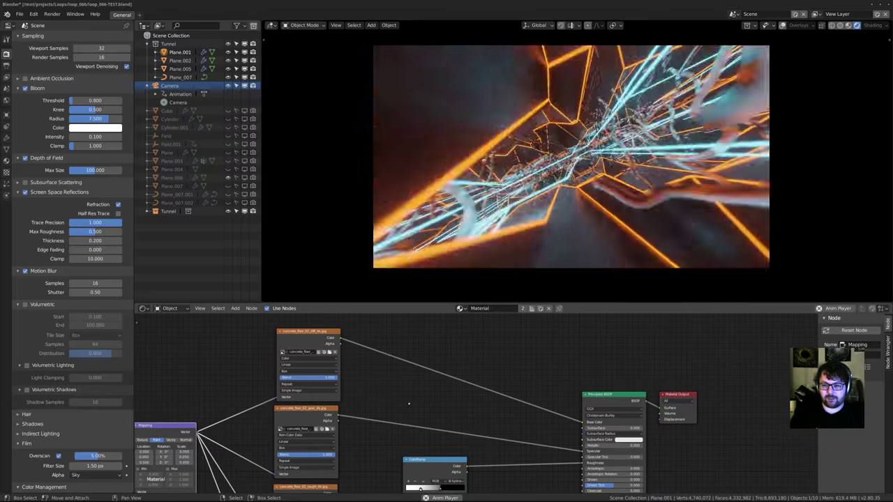
pyautogui.moveTo(523, 437); pyautogui.dragTo(475, 414, button='middle')
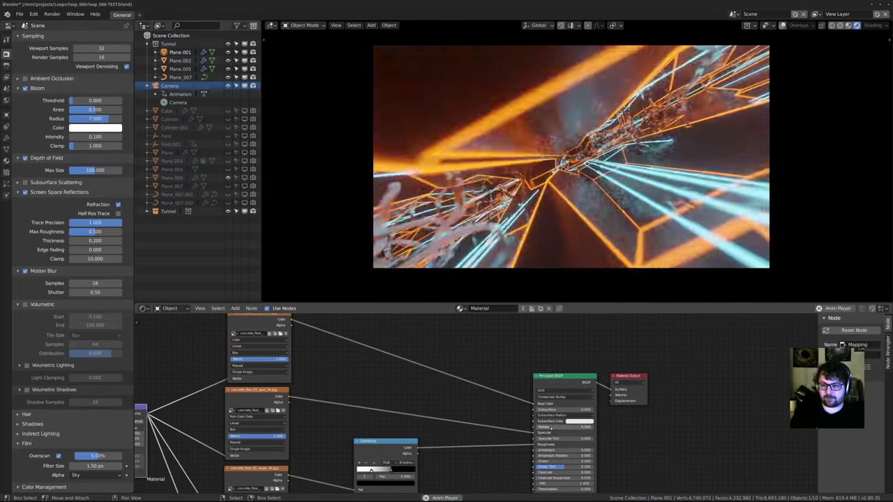
# Try the wall material's Principled BSDF with Metallic at 1.000, then return it to 0.000
pyautogui.moveTo(554, 427); pyautogui.dragTo(596, 427)
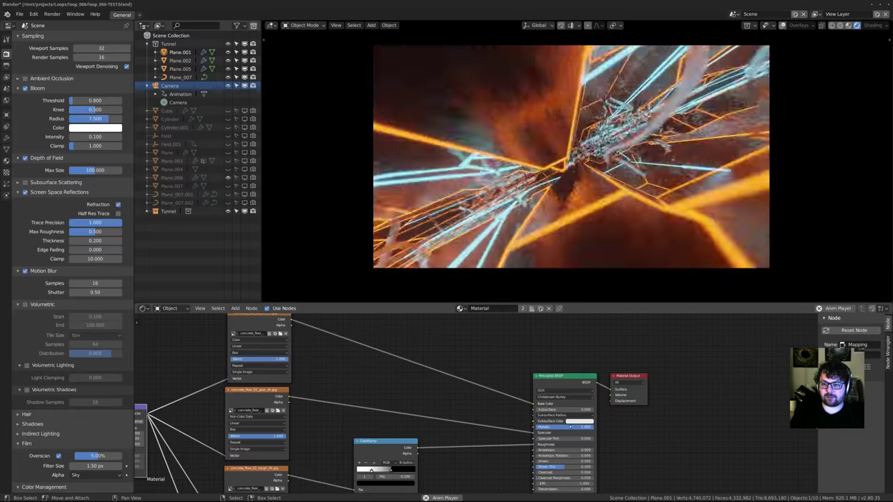
pyautogui.moveTo(571, 427); pyautogui.dragTo(535, 428)
pyautogui.moveTo(521, 456); pyautogui.dragTo(522, 421, button='middle')
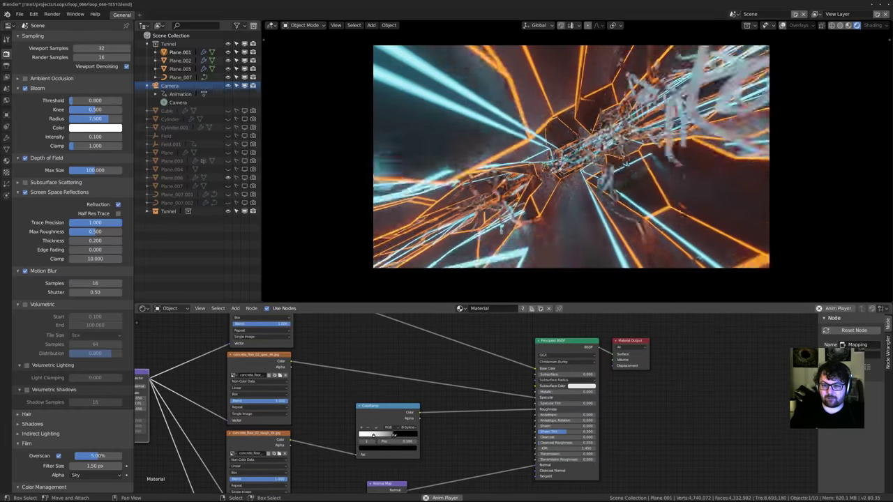
# Reposition the black and white stops of the roughness ColorRamp and check the walls during playback and when paused
pyautogui.click(407, 436)
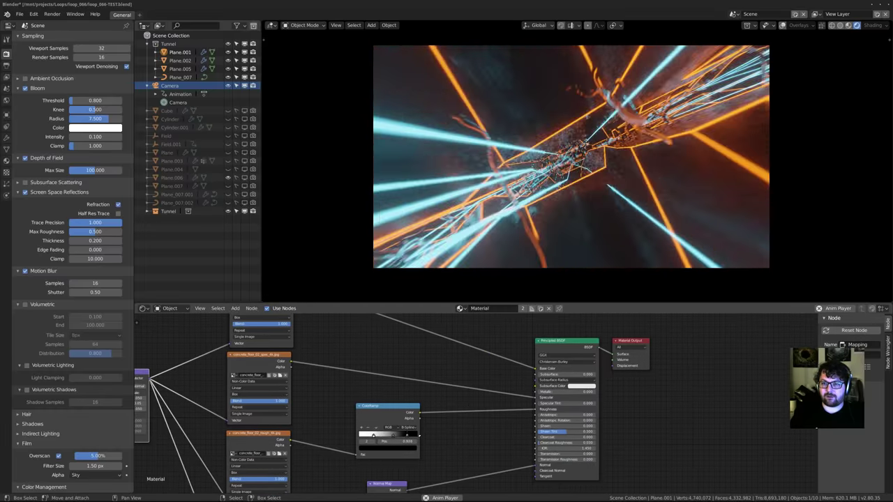
pyautogui.moveTo(406, 435); pyautogui.dragTo(375, 435)
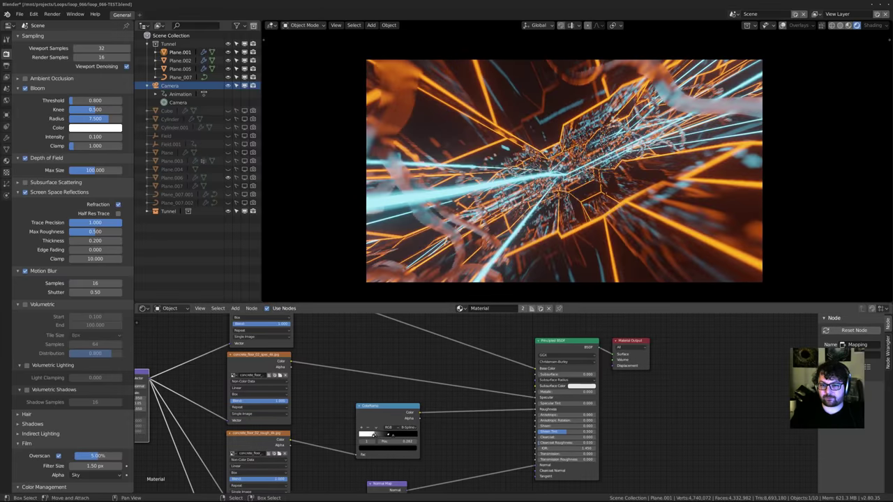
pyautogui.moveTo(406, 435); pyautogui.dragTo(383, 434)
pyautogui.moveTo(396, 436); pyautogui.dragTo(390, 437)
pyautogui.press('space')
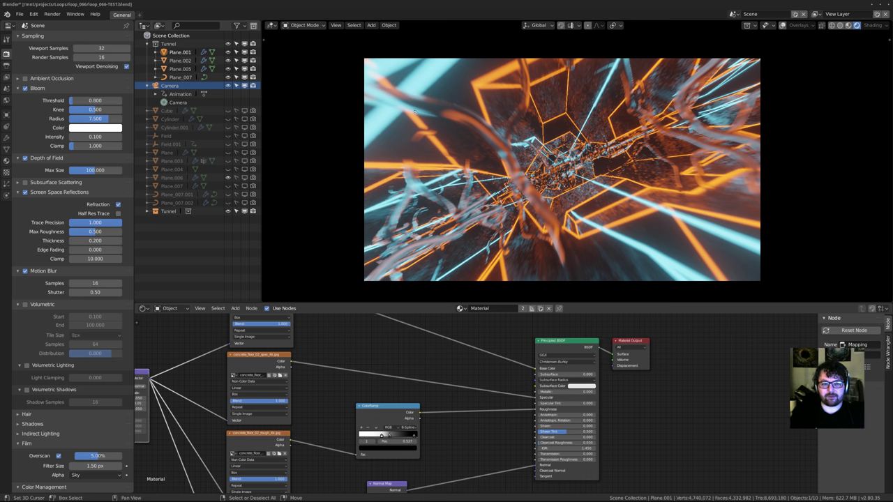
pyautogui.keyDown('shift'); pyautogui.moveTo(536, 195); pyautogui.dragTo(539, 189, button='middle'); pyautogui.keyUp('shift')
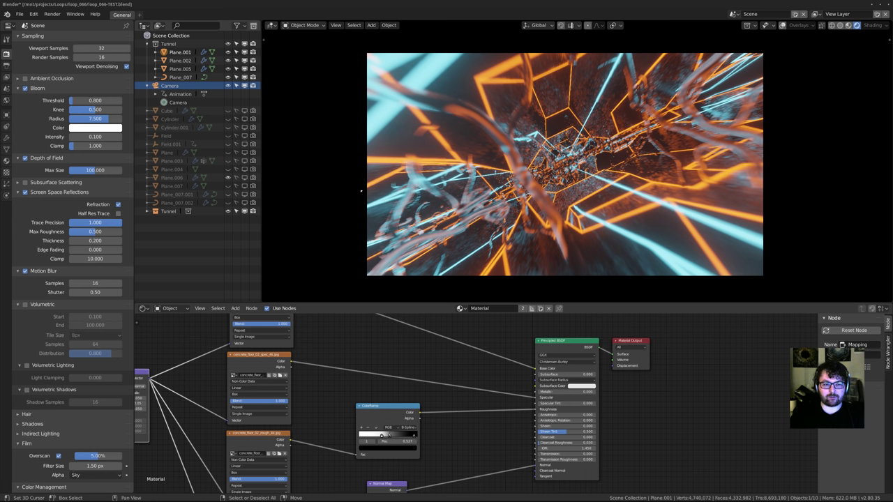
pyautogui.press('space')
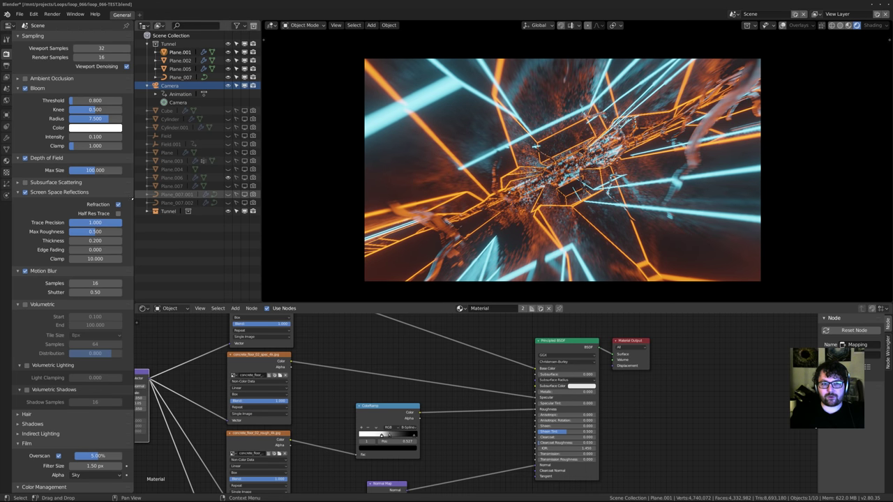
# Toggle Motion Blur repeatedly to compare the paused tunnel view with and without it, leaving it disabled
pyautogui.click(25, 271)
pyautogui.click(25, 271)
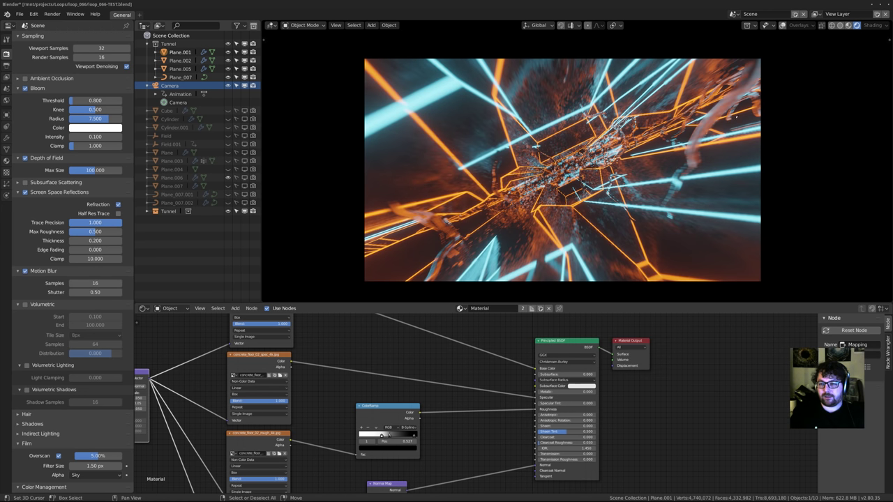
pyautogui.scroll(1, 599, 225)
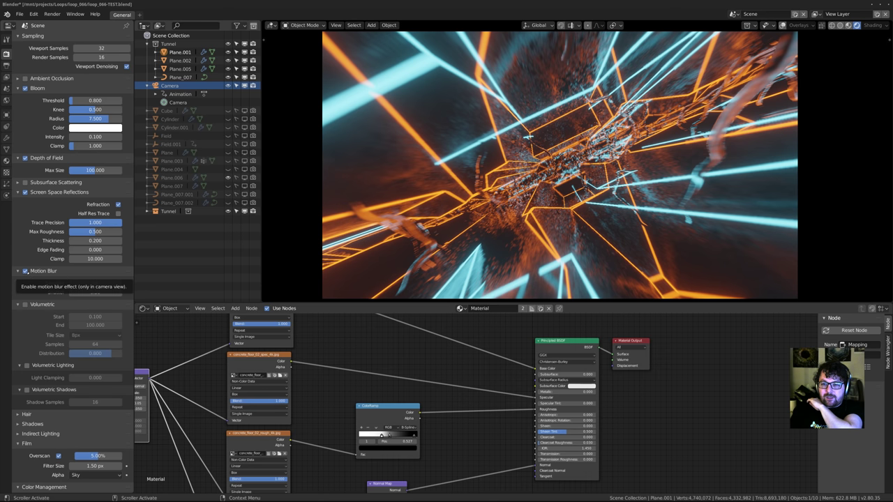
pyautogui.click(26, 271)
pyautogui.click(26, 272)
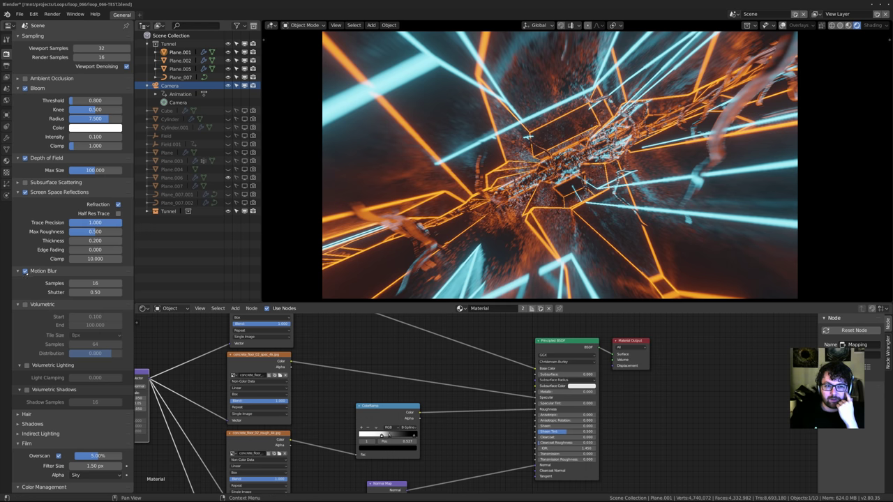
pyautogui.click(26, 271)
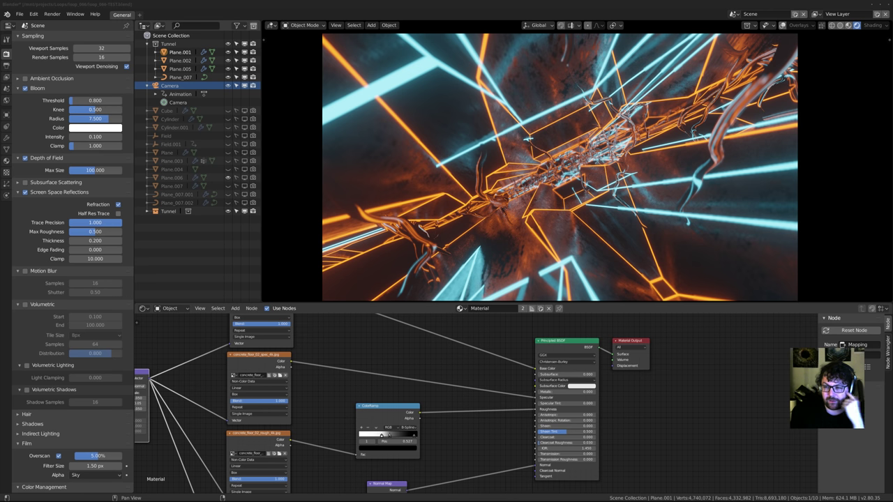
# Switch to the Chromium browser and open the User Feedback category of devtalk.blender.org in a separate tab
pyautogui.click(183, 498)
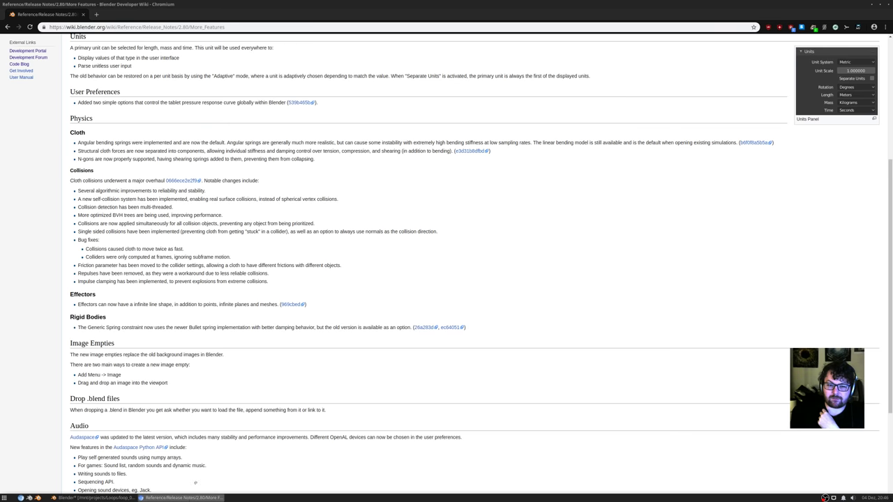
pyautogui.click(96, 14)
pyautogui.write('de')
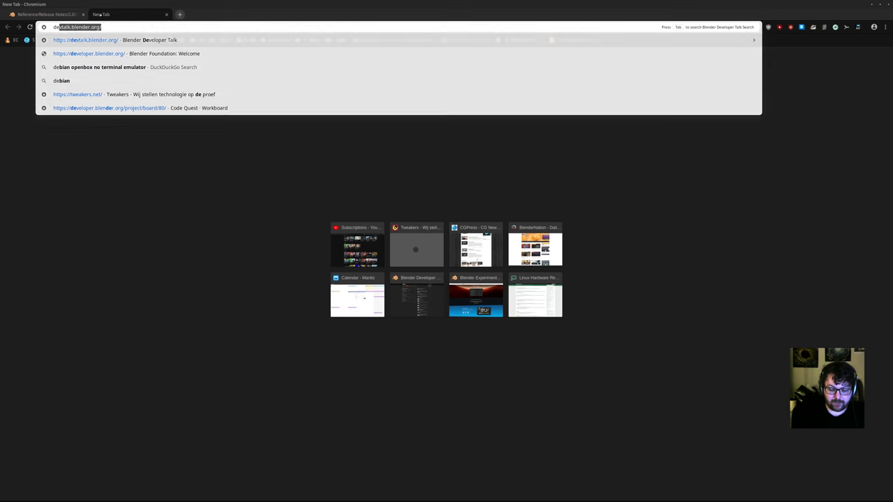
pyautogui.write('vtalk')
pyautogui.press('Return')
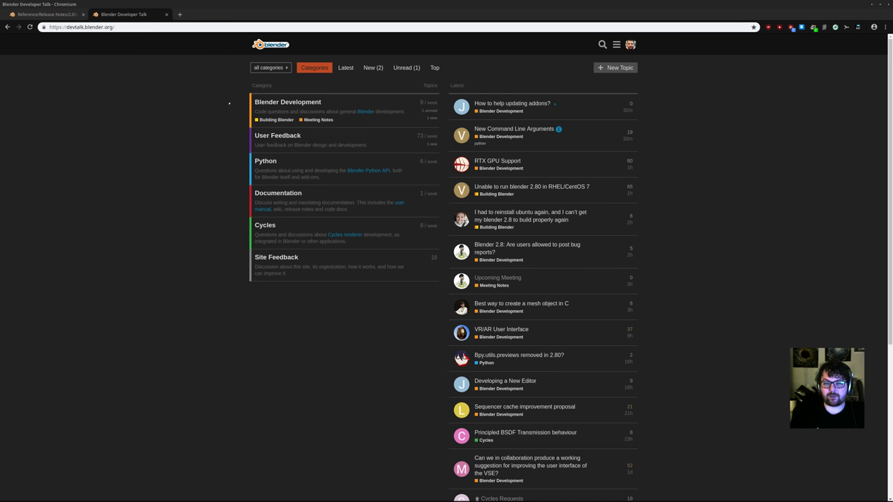
pyautogui.click(279, 136)
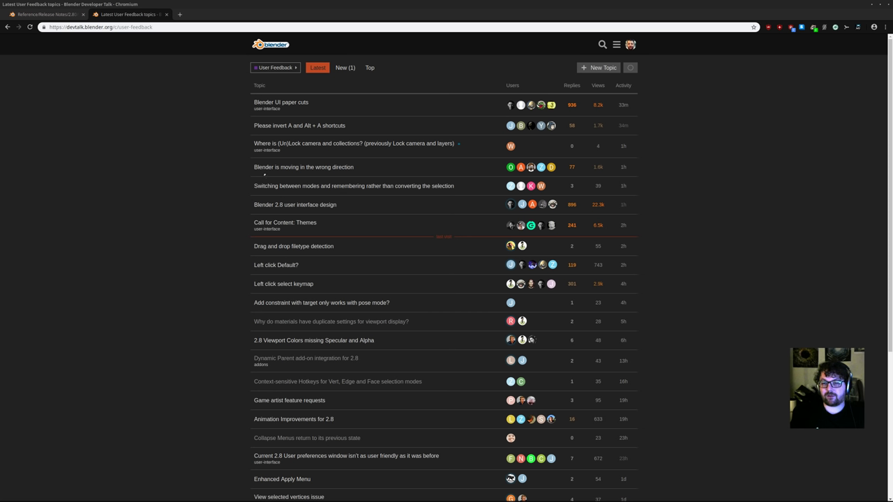
pyautogui.middleClick(130, 15)
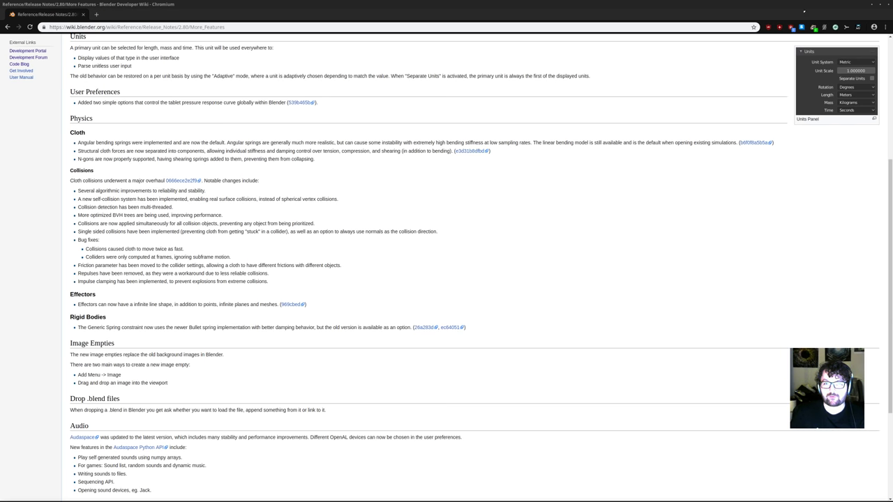
pyautogui.hotkey('ctrl', 'shift', 't')
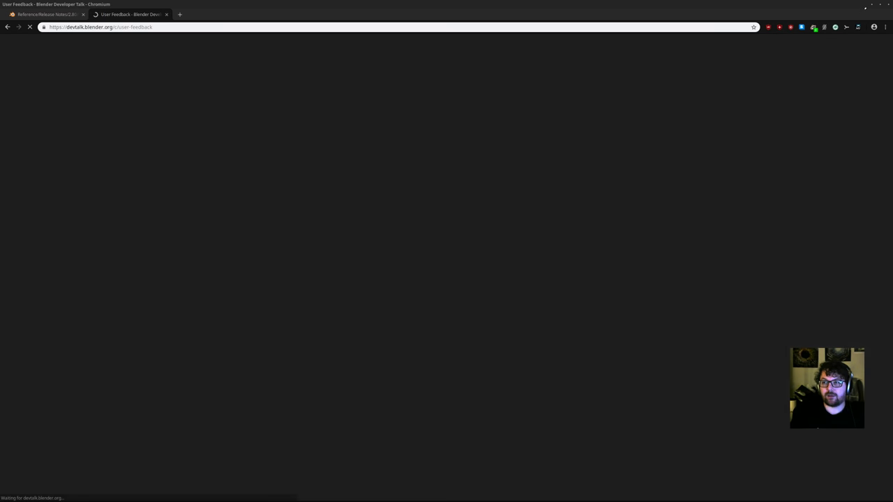
# Switch back to Blender, examine the whole tunnel from outside the camera with nothing selected, and return to the camera view
pyautogui.hotkey('alt', 'Tab')
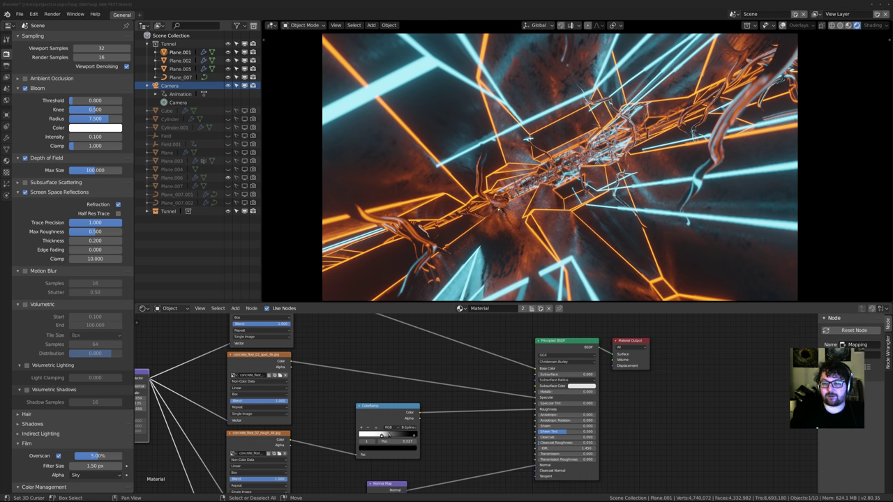
pyautogui.press('space')
pyautogui.press('KP_0')
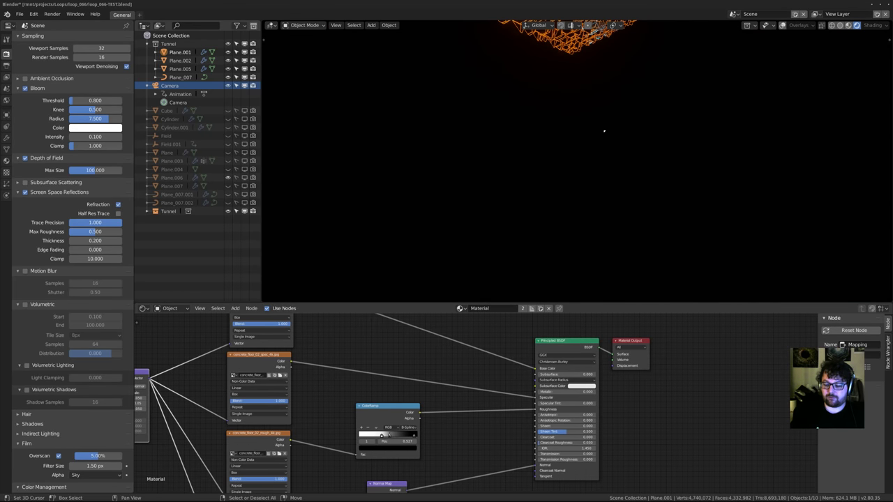
pyautogui.press('KP_Decimal')
pyautogui.moveTo(605, 131); pyautogui.dragTo(584, 236, button='middle')
pyautogui.rightClick(585, 235)
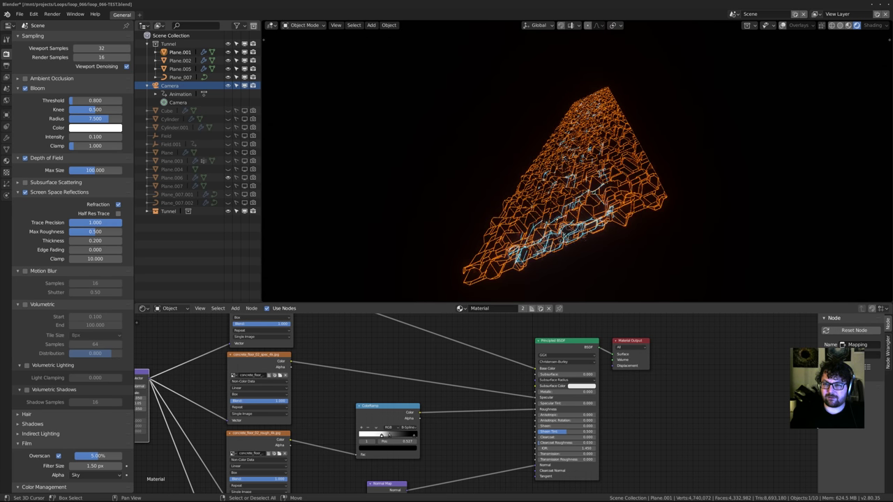
pyautogui.rightClick(584, 236)
pyautogui.rightClick(584, 236)
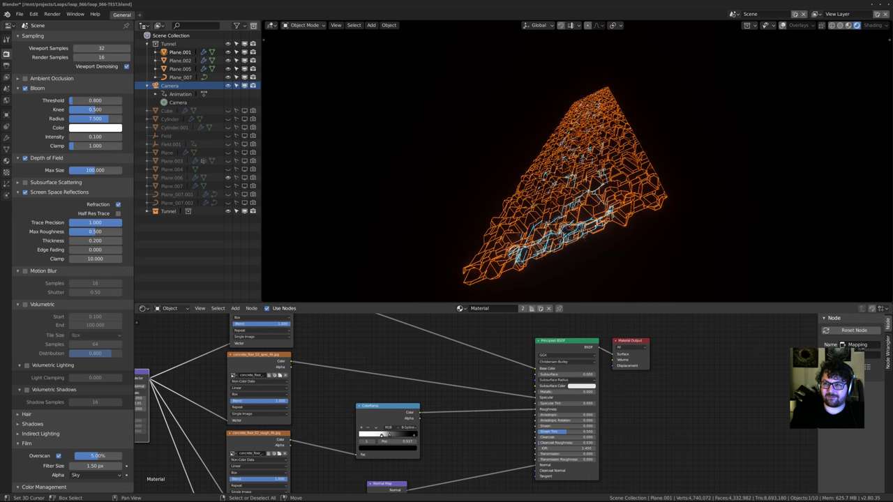
pyautogui.hotkey('alt', 'shift', 'z')
pyautogui.hotkey('alt', 'shift', 'z')
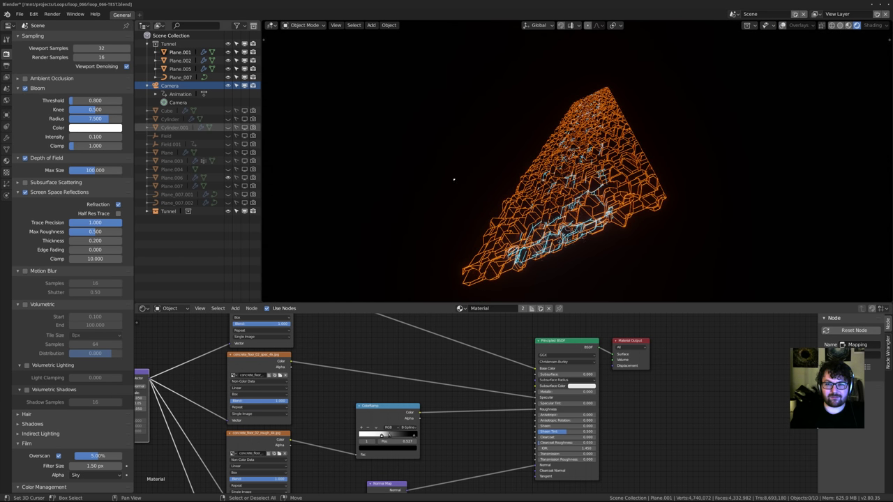
pyautogui.press('KP_0')
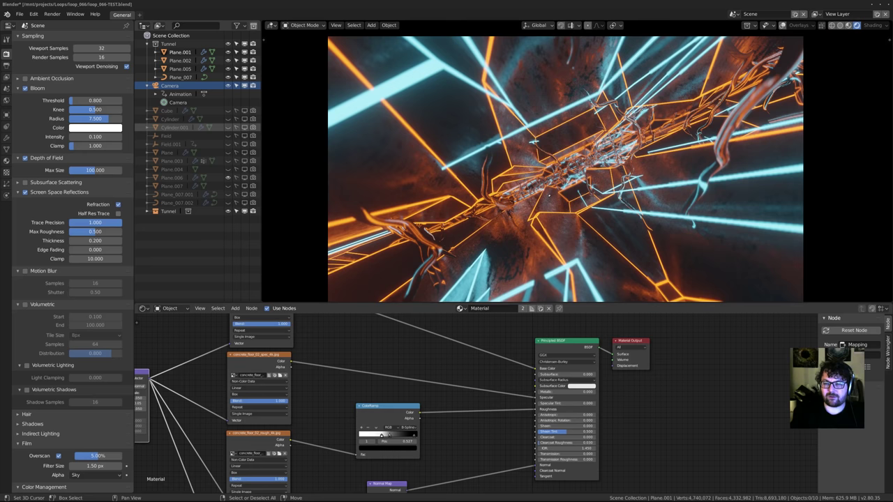
# Select all objects, examine the tunnel's hexagonal wireframe up close from outside, and restore the camera view
pyautogui.hotkey('shift', 'Left')
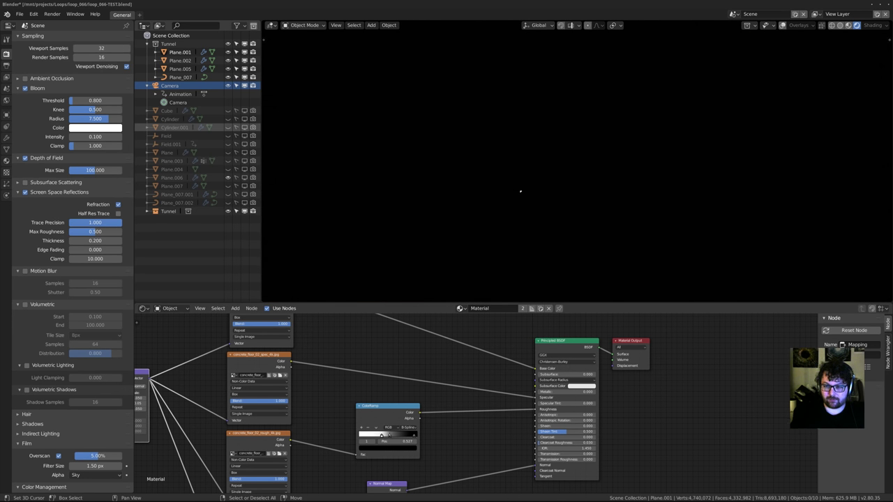
pyautogui.press('space')
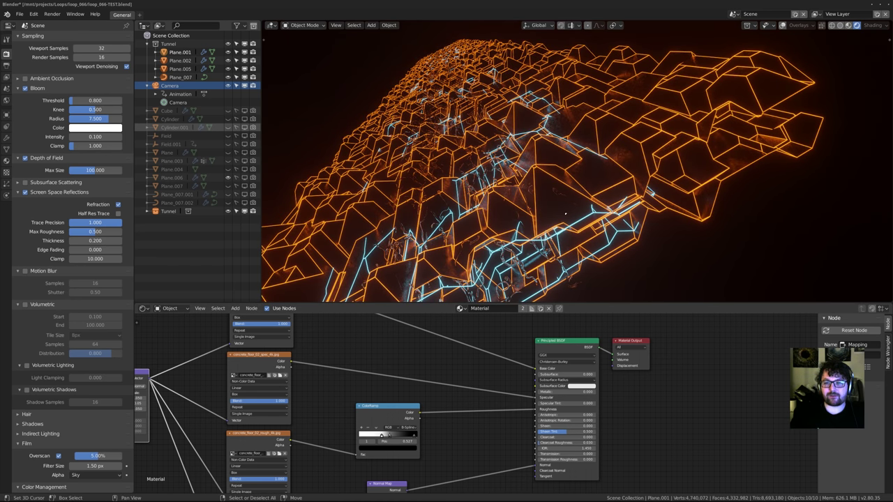
pyautogui.press('KP_0')
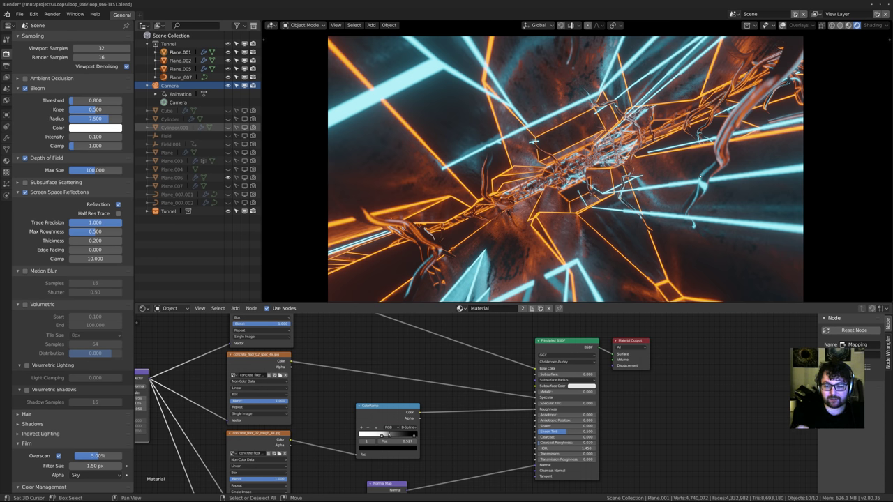
pyautogui.keyDown('ctrl'); pyautogui.moveTo(525, 199); pyautogui.dragTo(524, 204, button='middle'); pyautogui.keyUp('ctrl')
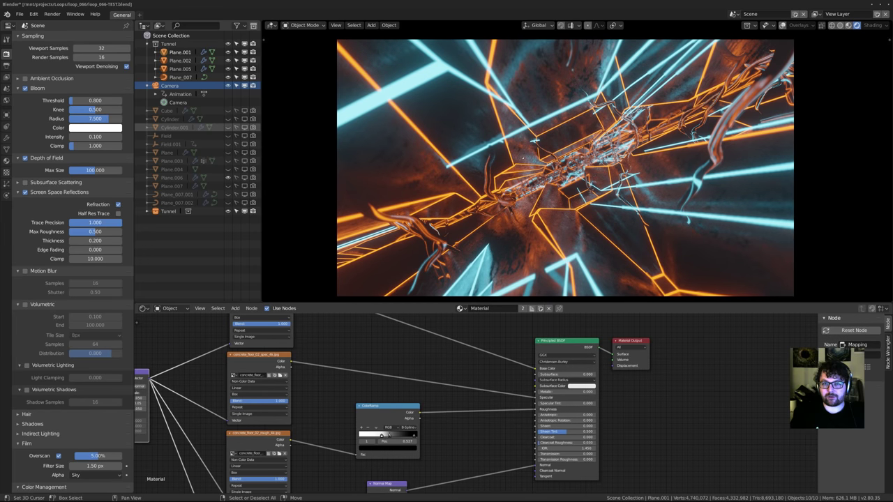
pyautogui.keyDown('shift'); pyautogui.moveTo(523, 159); pyautogui.dragTo(518, 160, button='middle'); pyautogui.keyUp('shift')
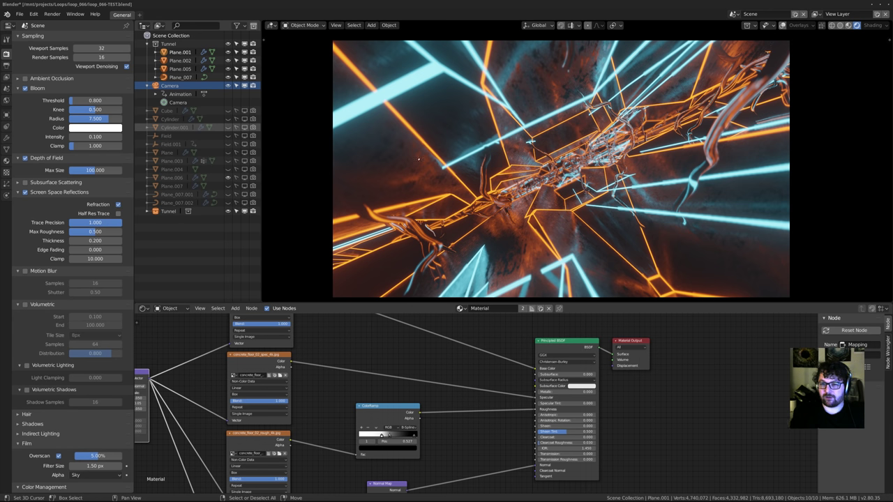
# Play the tunnel animation briefly and pause it on a frame with thick twisted cables in the foreground
pyautogui.press('space')
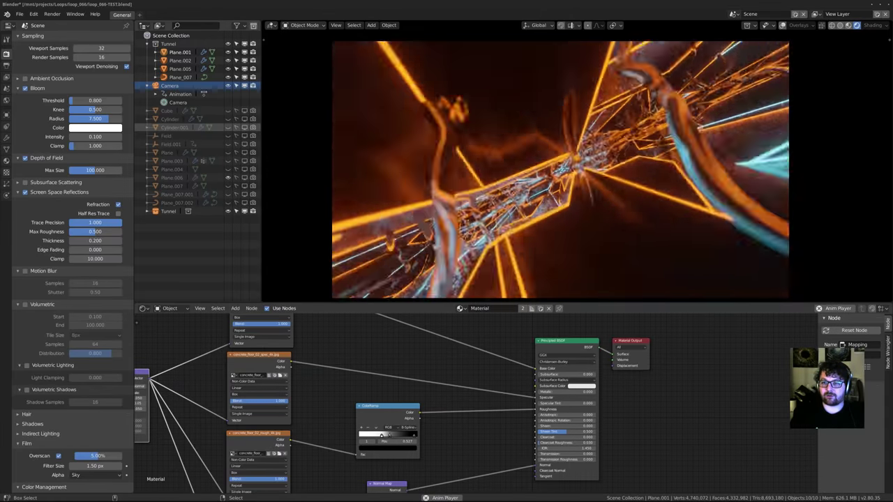
pyautogui.press('space')
pyautogui.keyDown('shift'); pyautogui.moveTo(538, 142); pyautogui.dragTo(542, 139, button='middle'); pyautogui.keyUp('shift')
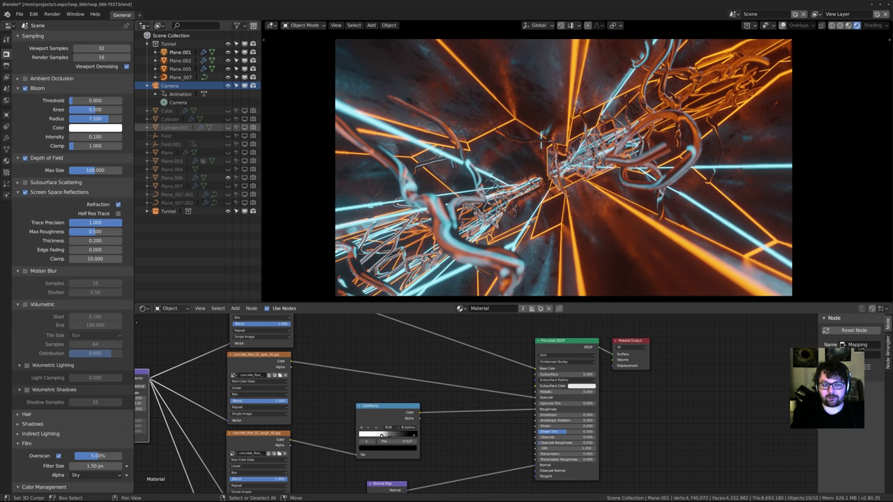
pyautogui.press('Right')
pyautogui.press('Right')
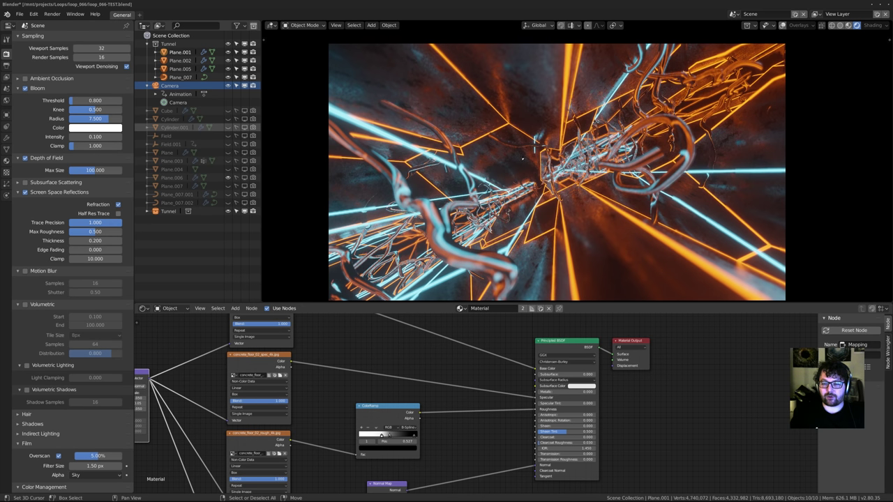
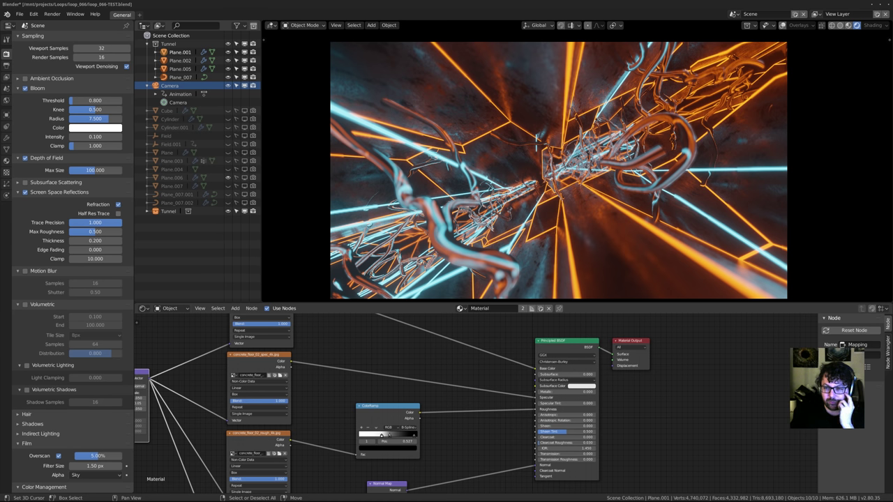
# Compare Plane.001 with its Wireframe modifier hidden and shown in the viewport, leave it shown, and check its material offset
pyautogui.click(6, 149)
pyautogui.click(6, 138)
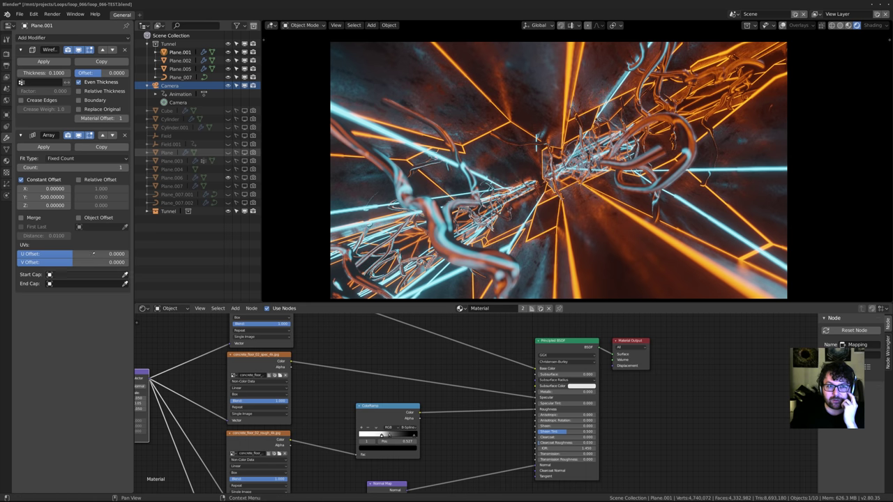
pyautogui.click(78, 50)
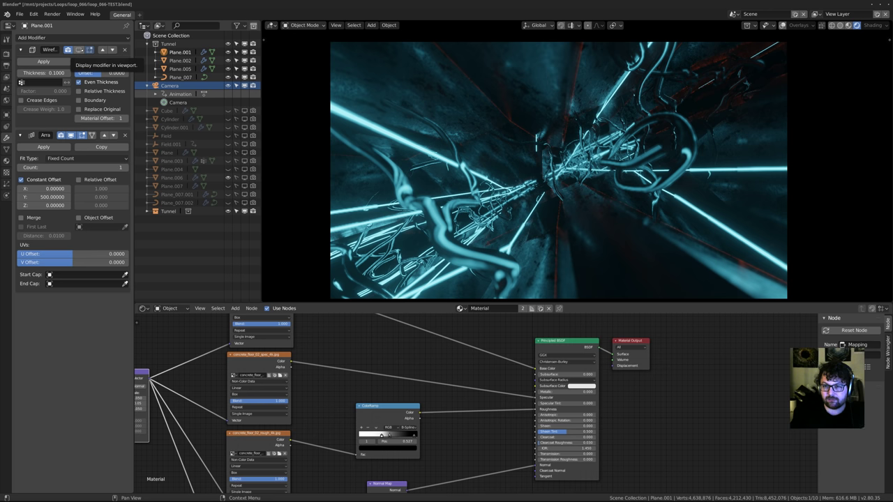
pyautogui.click(78, 50)
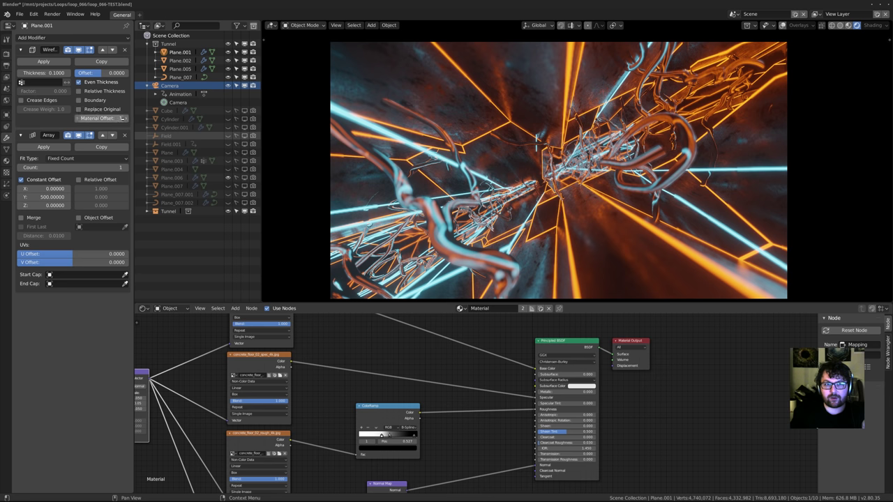
pyautogui.click(78, 118)
pyautogui.click(120, 118)
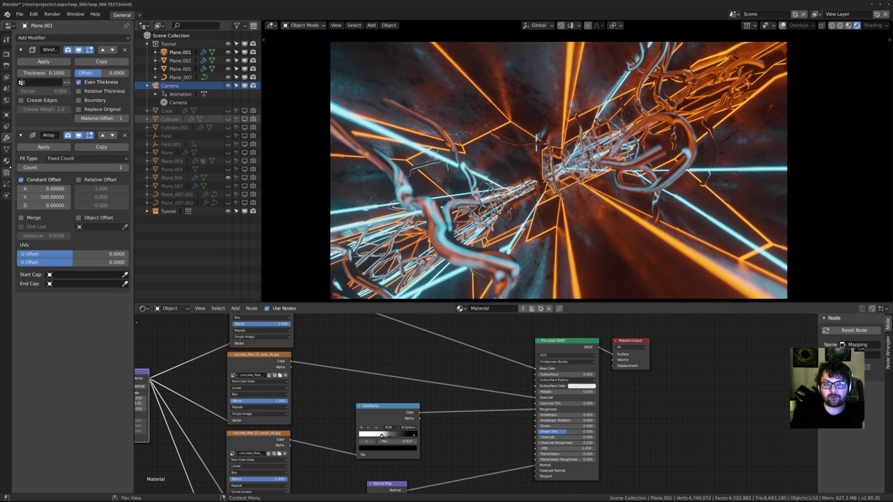
# Show Plane.001's orange emission material, Material.001, and frame its node setup in the shader editor
pyautogui.click(6, 162)
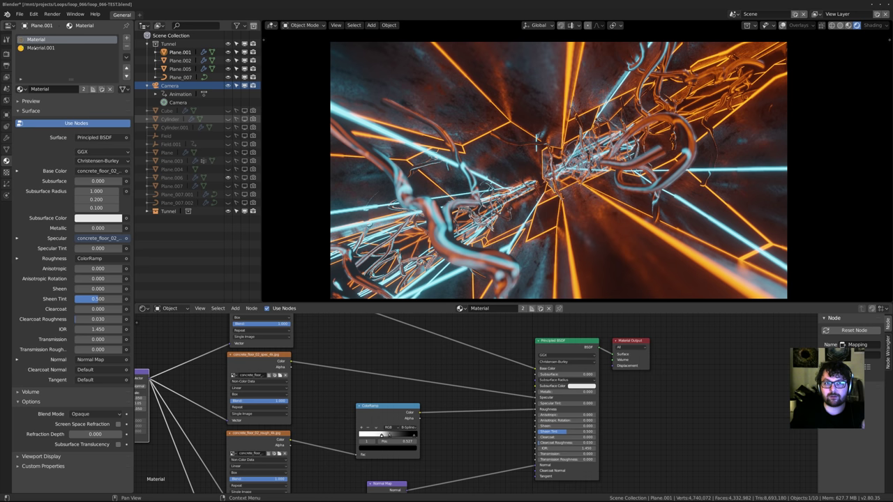
pyautogui.click(41, 48)
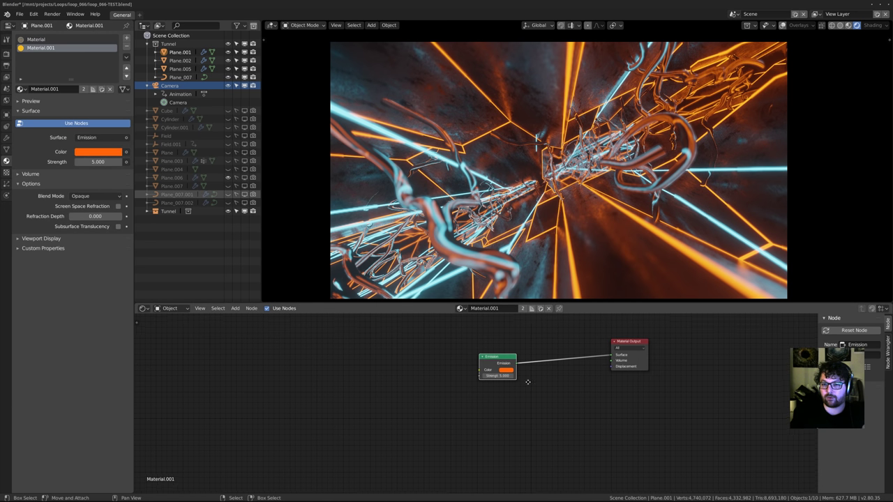
pyautogui.press('Home')
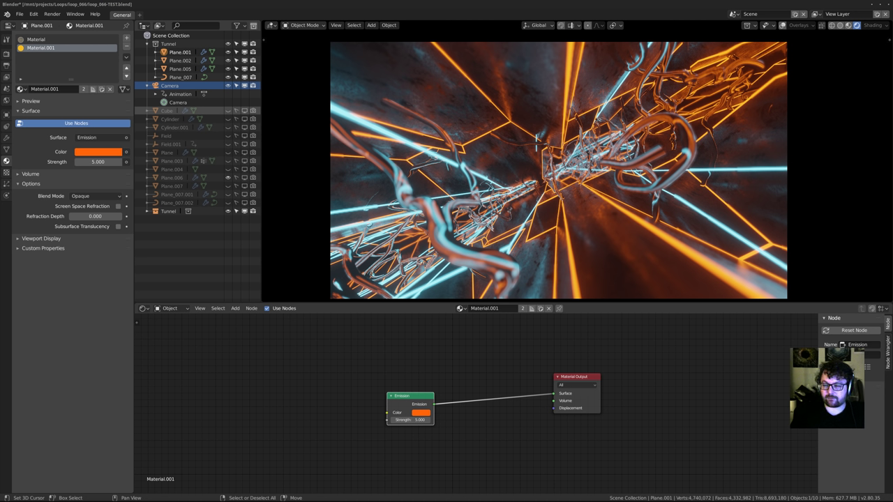
pyautogui.moveTo(94, 501)
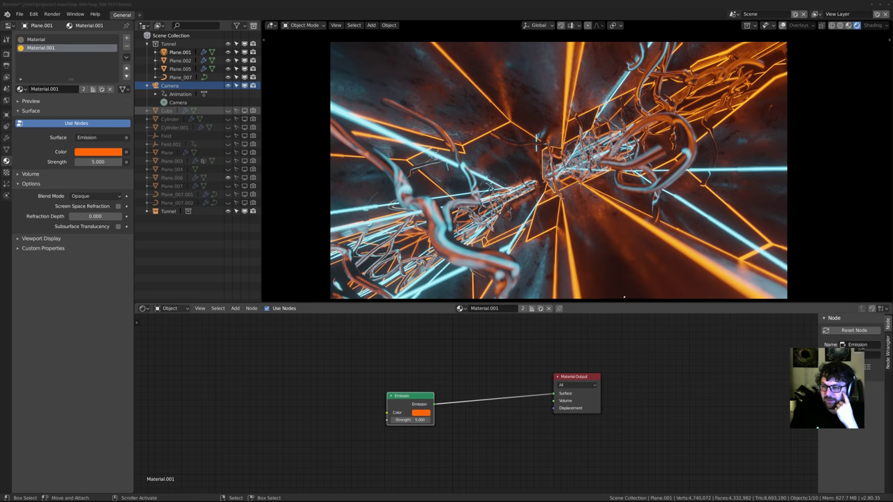
pyautogui.keyDown('shift'); pyautogui.moveTo(576, 225); pyautogui.dragTo(579, 223, button='middle'); pyautogui.keyUp('shift')
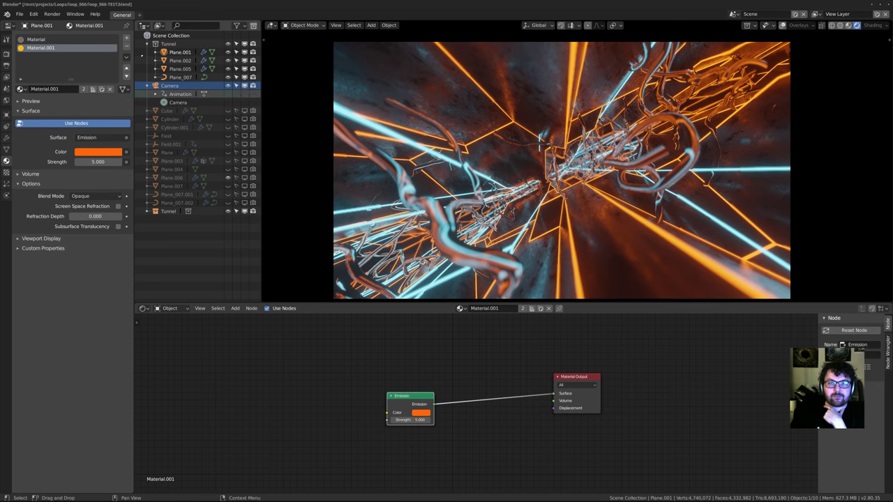
# Switch the scene's render engine from Eevee to Cycles
pyautogui.click(6, 54)
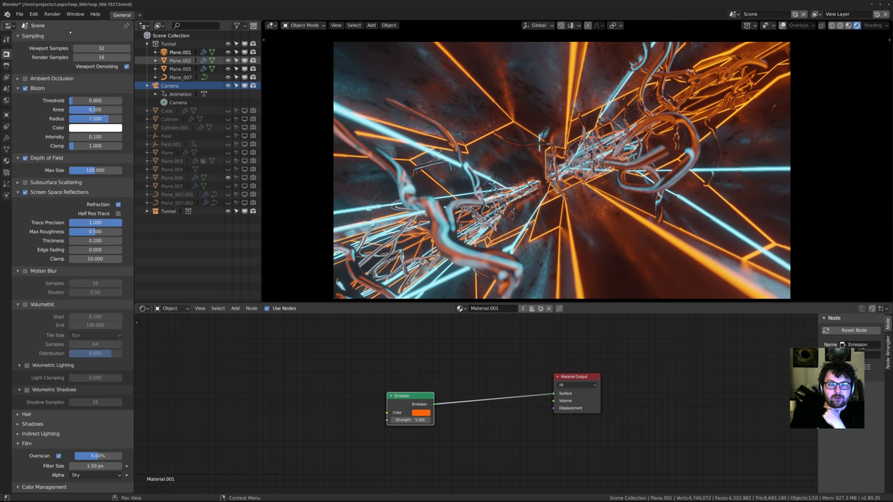
pyautogui.scroll(1, 91, 49)
pyautogui.click(99, 38)
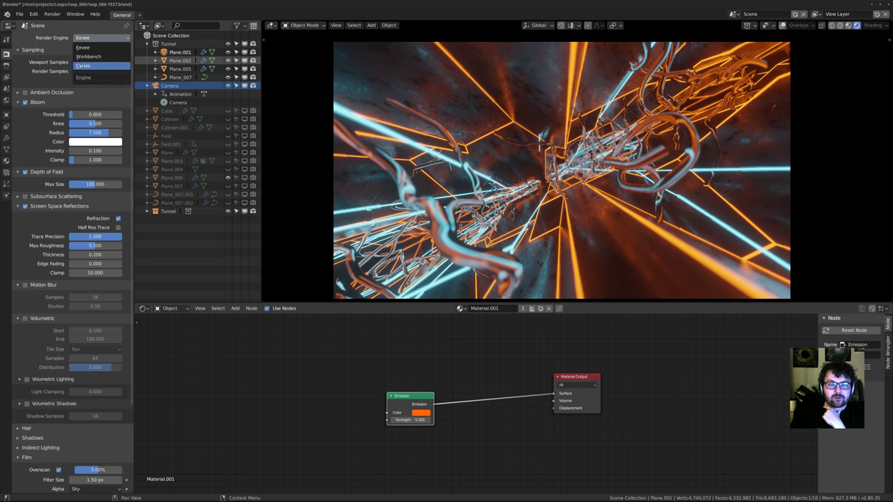
pyautogui.click(83, 65)
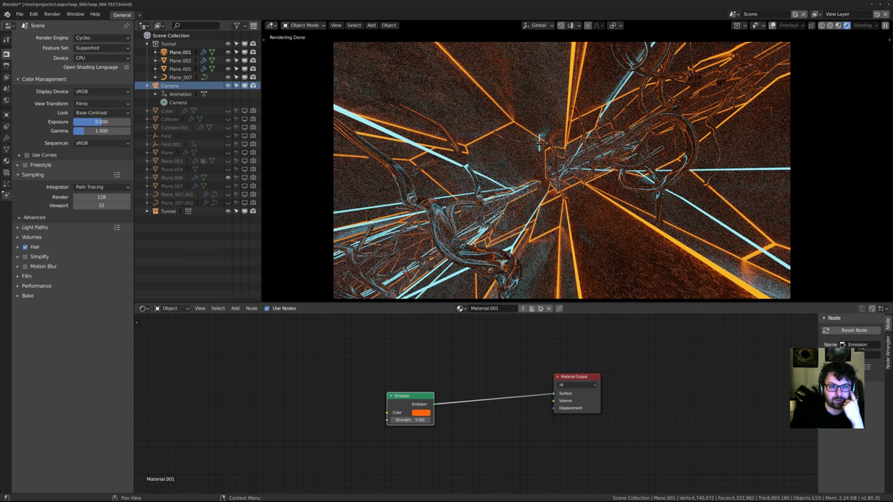
# Set the Cycles viewport samples to 128
pyautogui.click(6, 65)
pyautogui.click(7, 54)
pyautogui.click(95, 206)
pyautogui.write('128')
pyautogui.press('Return')
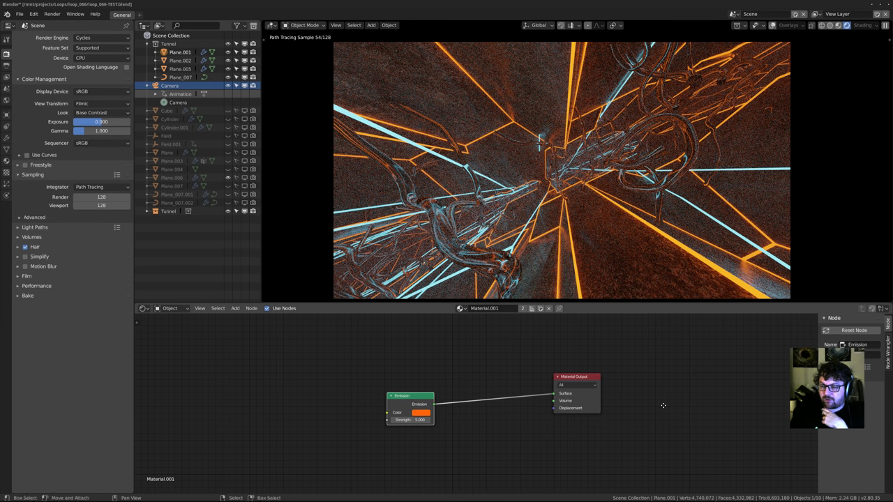
# Reposition the Emission and Material Output nodes of Material.001 so they line up more evenly
pyautogui.moveTo(665, 406); pyautogui.dragTo(652, 413, button='middle')
pyautogui.moveTo(401, 405); pyautogui.dragTo(400, 396)
pyautogui.moveTo(562, 383); pyautogui.dragTo(532, 388)
pyautogui.moveTo(411, 400); pyautogui.dragTo(386, 402)
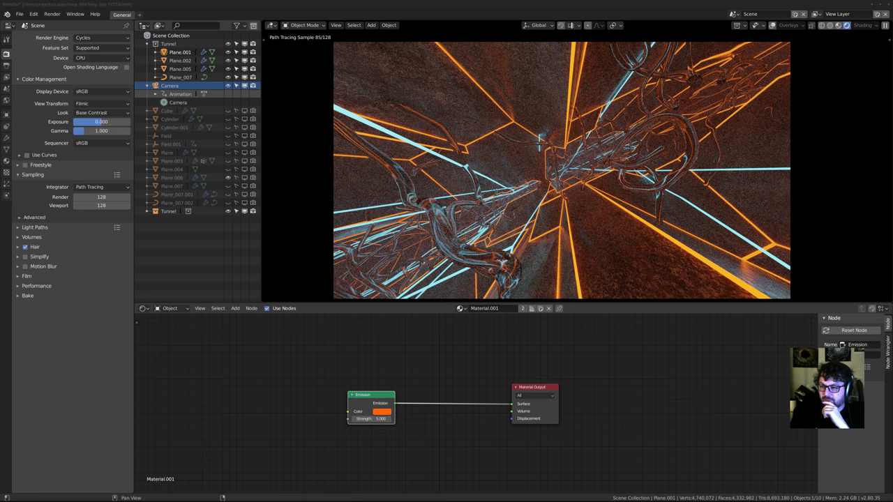
# Move the Emission node of Material.001 until its output sits level with the Material Output's Surface input
pyautogui.press('g')
pyautogui.click(472, 400)
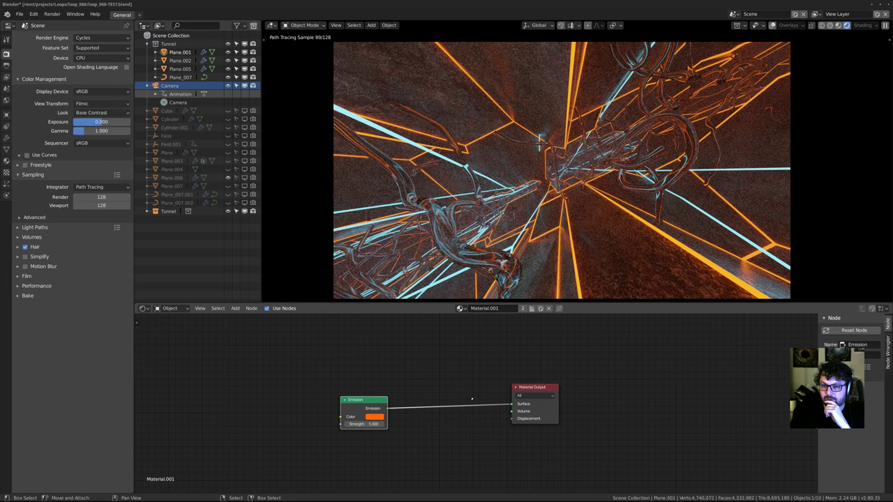
pyautogui.press('g')
pyautogui.click(385, 414)
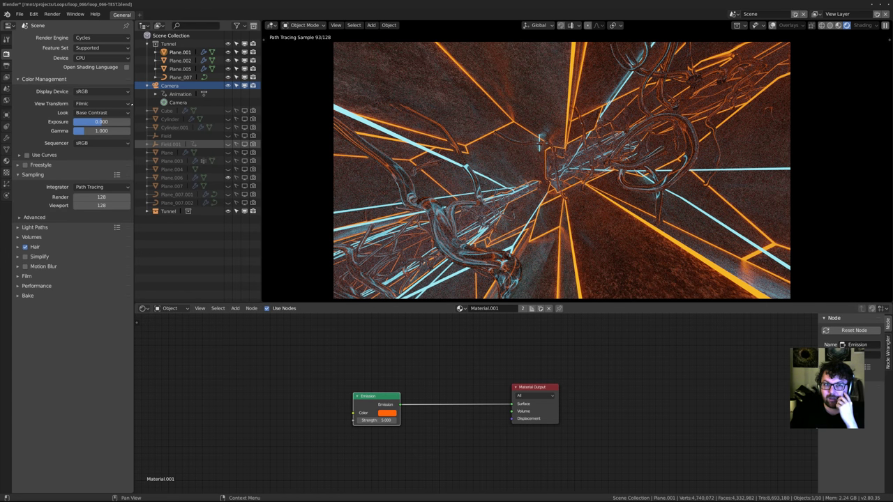
# Switch the render engine back to Eevee and play the tunnel animation in the rendered viewport, stopping at a different frame
pyautogui.click(101, 37)
pyautogui.click(97, 48)
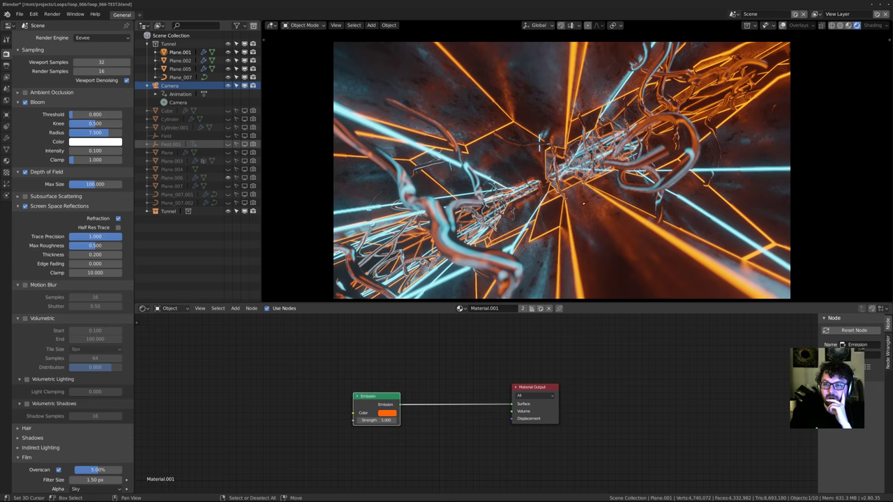
pyautogui.keyDown('shift'); pyautogui.moveTo(534, 163); pyautogui.dragTo(530, 162, button='middle'); pyautogui.keyUp('shift')
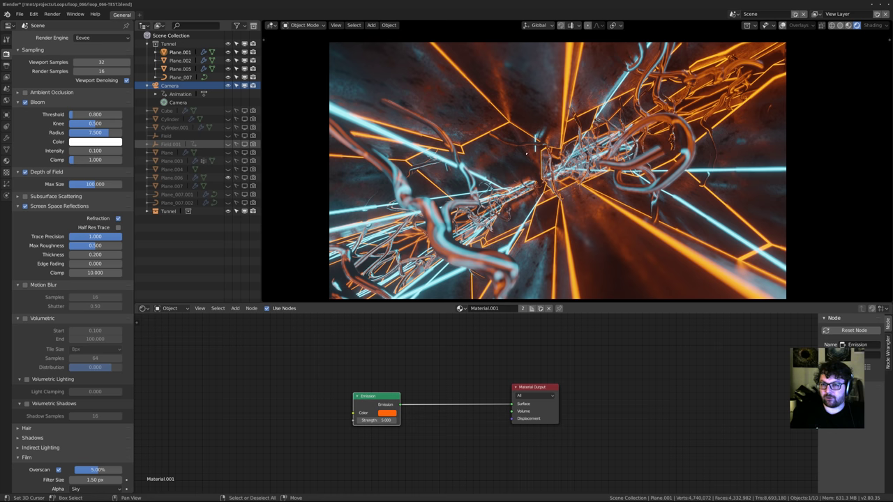
pyautogui.press('space')
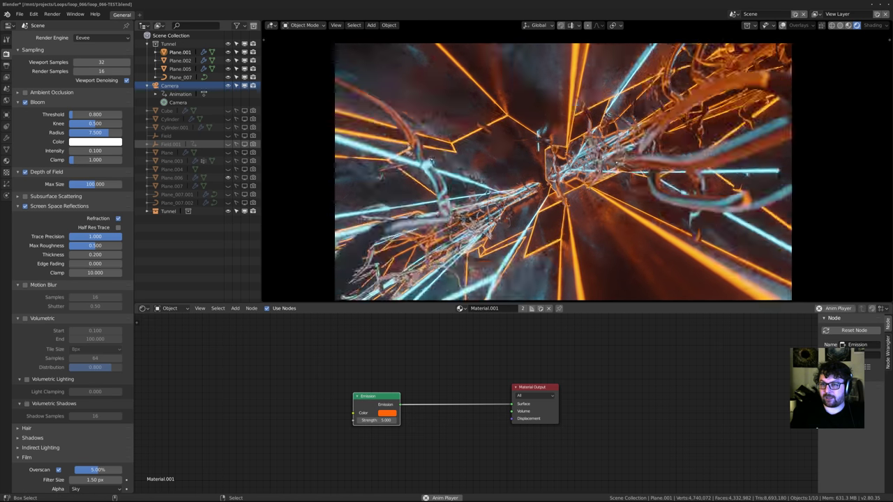
pyautogui.press('space')
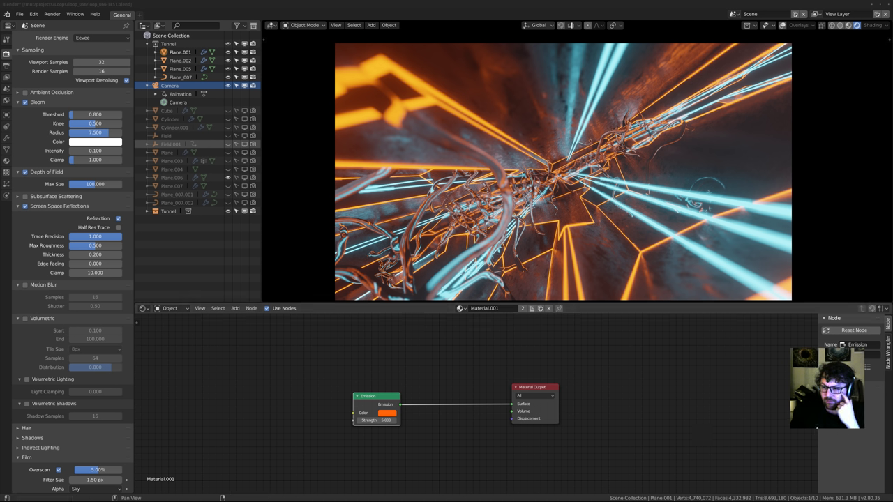
# Enable Volumetric in the tunnel scene's Eevee render settings
pyautogui.scroll(2, 342, 418)
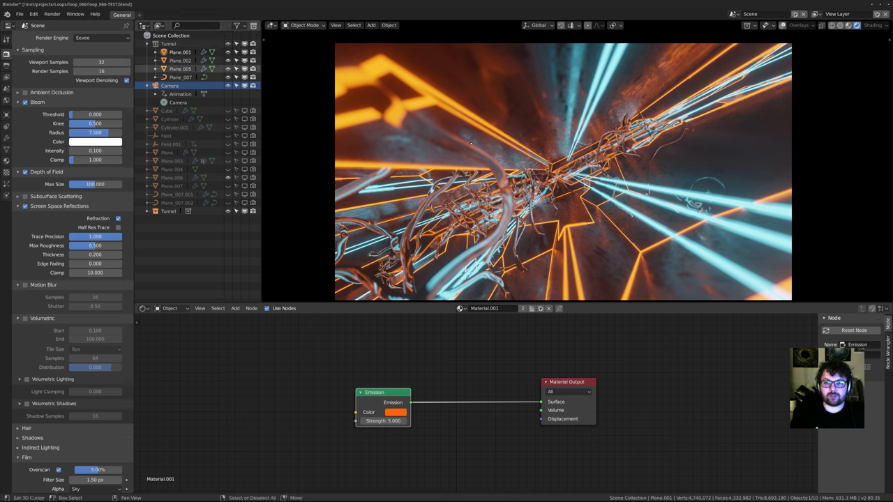
pyautogui.click(25, 318)
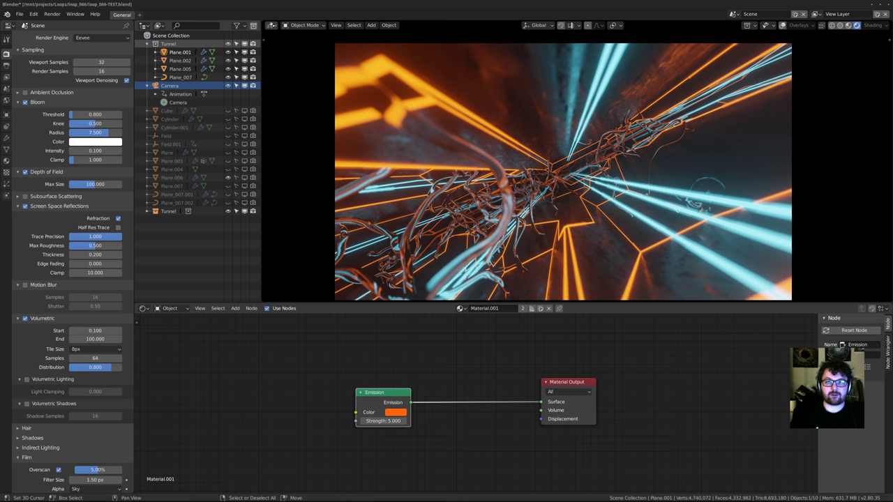
pyautogui.click(272, 25)
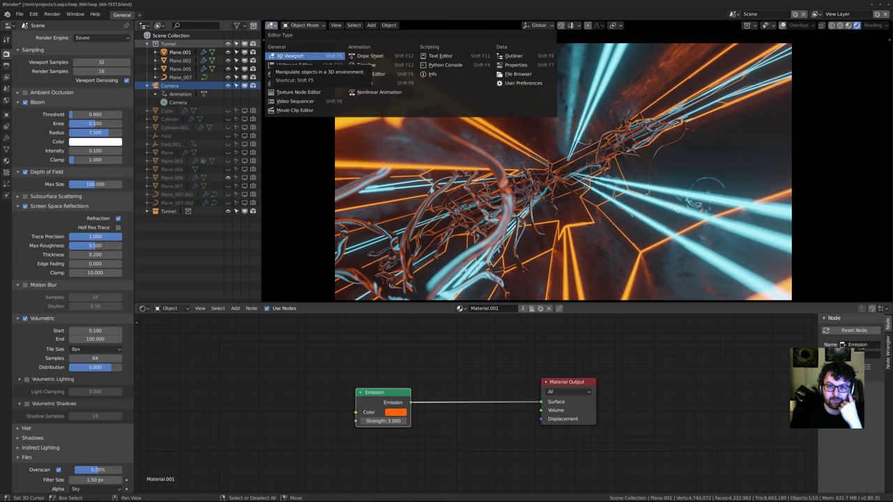
pyautogui.click(296, 56)
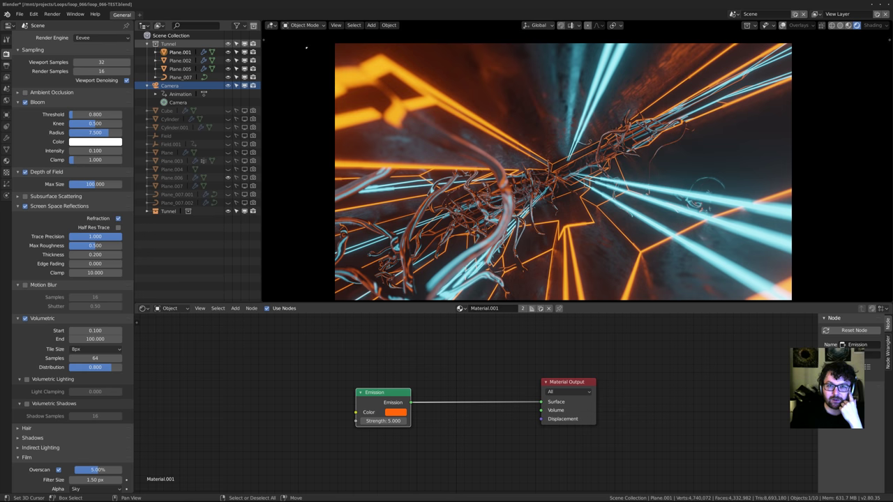
# Start a new General file and delete the default camera
pyautogui.click(19, 14)
pyautogui.moveTo(35, 23)
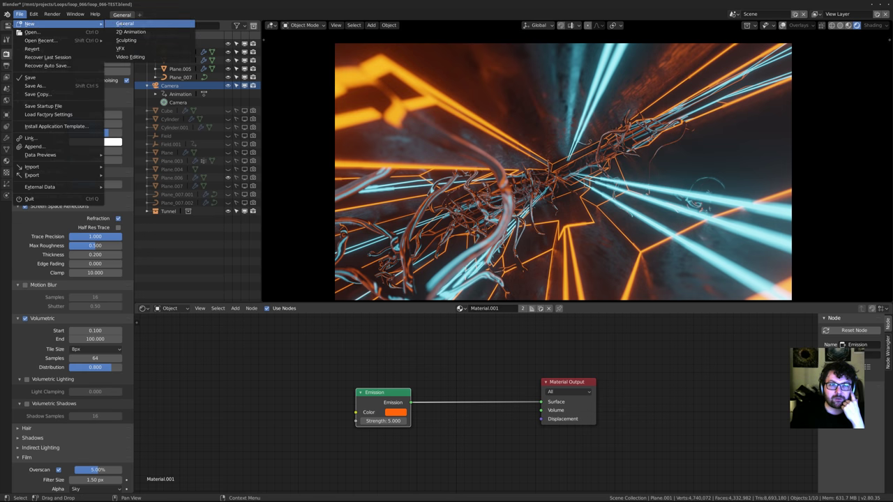
pyautogui.click(126, 24)
pyautogui.click(216, 231)
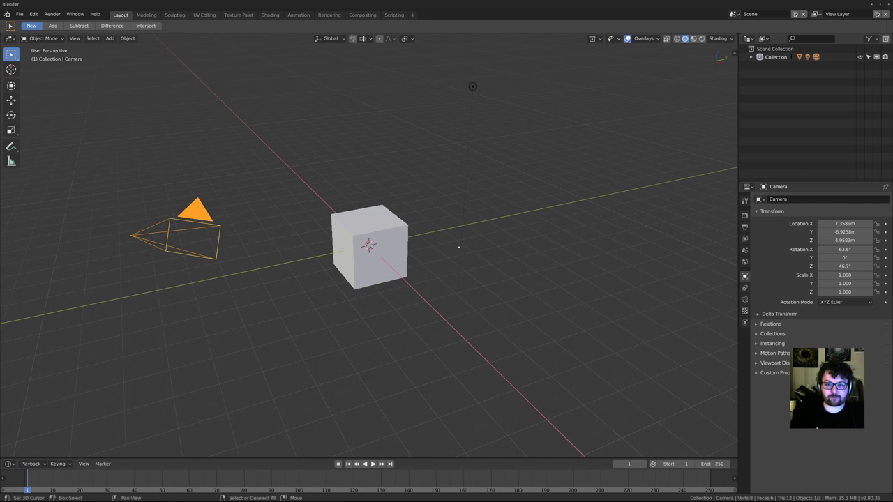
pyautogui.press('Delete')
# Scale the default cube's whole mesh up by a factor of 10 in Edit Mode
pyautogui.press('a')
pyautogui.press('Tab')
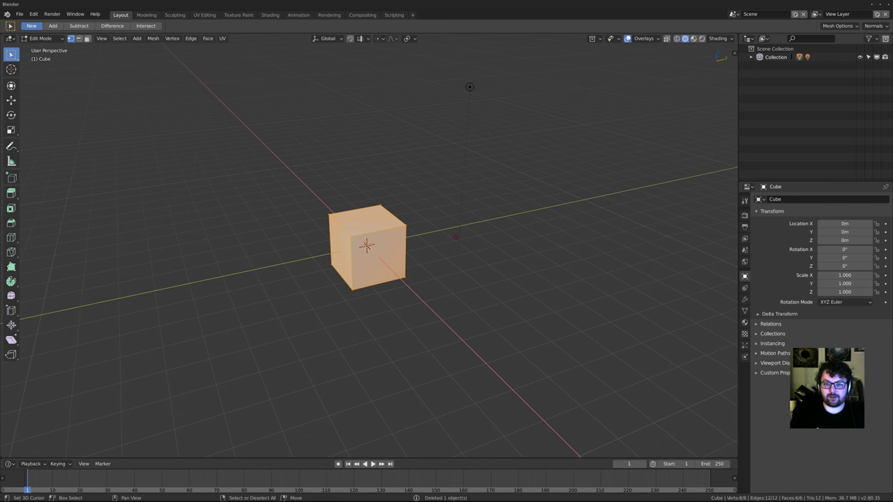
pyautogui.write('s10')
pyautogui.press('Return')
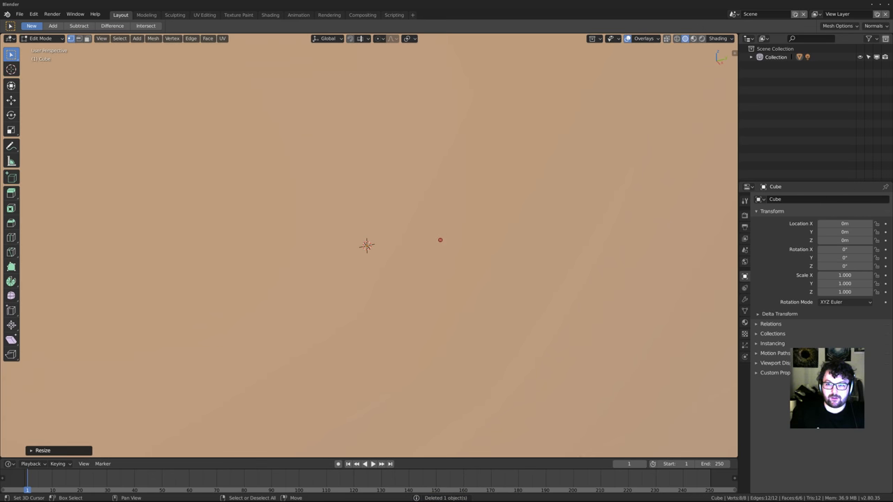
pyautogui.scroll(-8, 444, 240)
pyautogui.moveTo(429, 253); pyautogui.dragTo(605, 416, button='middle')
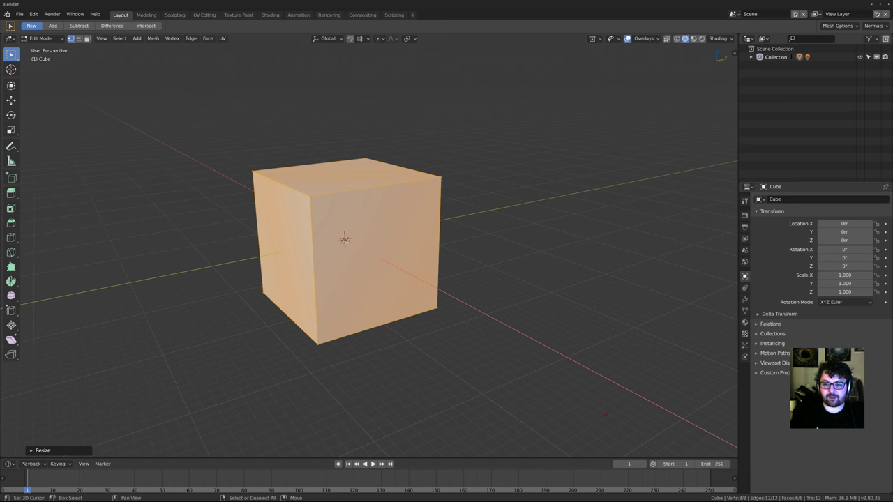
# Split the 3D viewport into two side-by-side views and hide the tool shelf in one of them
pyautogui.moveTo(736, 36); pyautogui.dragTo(386, 168)
pyautogui.keyDown('shift'); pyautogui.moveTo(237, 286); pyautogui.dragTo(278, 292, button='middle'); pyautogui.keyUp('shift')
pyautogui.press('t')
pyautogui.scroll(2, 259, 233)
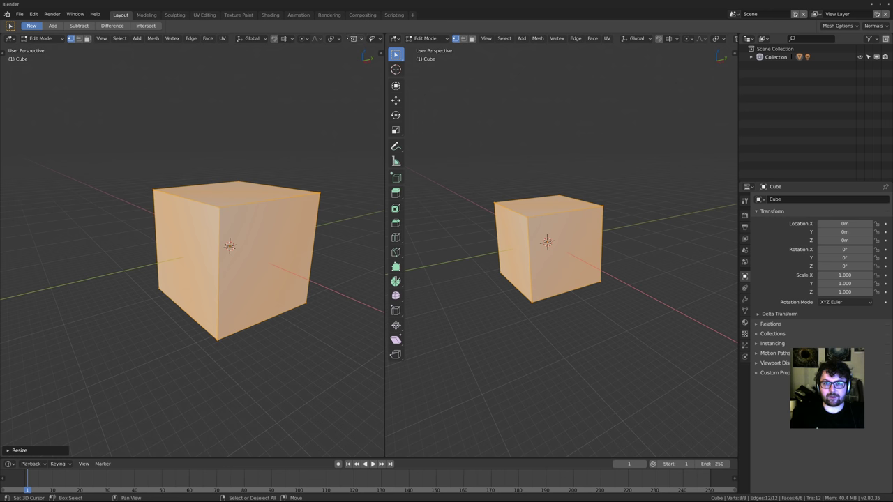
# Set one of the two viewports to rendered shading and return the cube to Object Mode
pyautogui.moveTo(356, 39); pyautogui.dragTo(242, 40, button='middle')
pyautogui.click(349, 39)
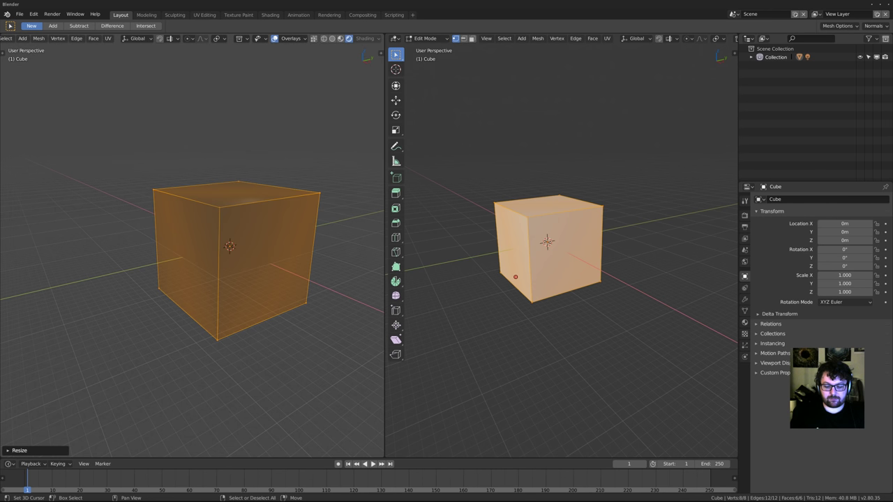
pyautogui.press('t')
pyautogui.moveTo(216, 217); pyautogui.dragTo(176, 230, button='middle')
pyautogui.press('Tab')
pyautogui.scroll(1, 176, 230)
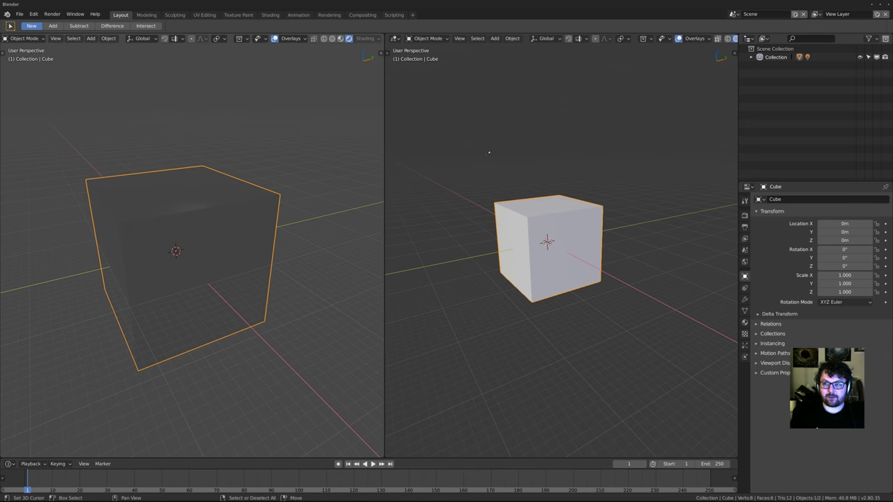
# Set the World background color to pure black
pyautogui.click(744, 345)
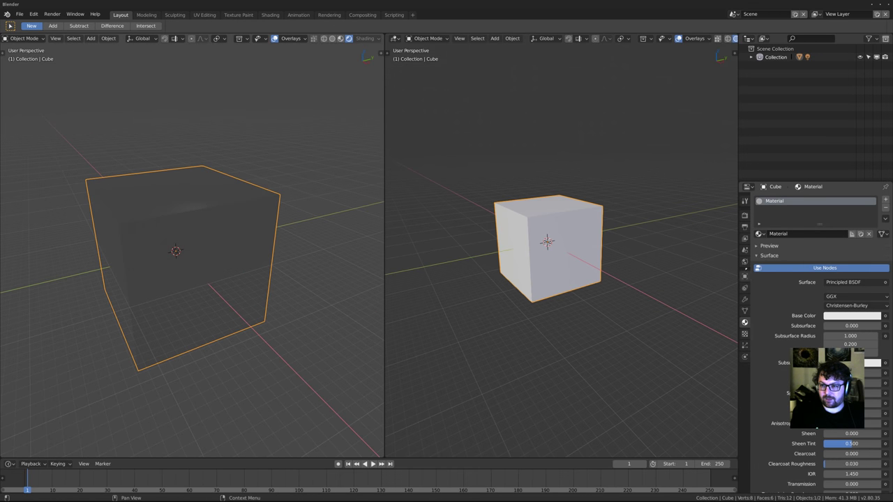
pyautogui.click(744, 261)
pyautogui.click(850, 240)
pyautogui.moveTo(885, 180); pyautogui.dragTo(884, 192)
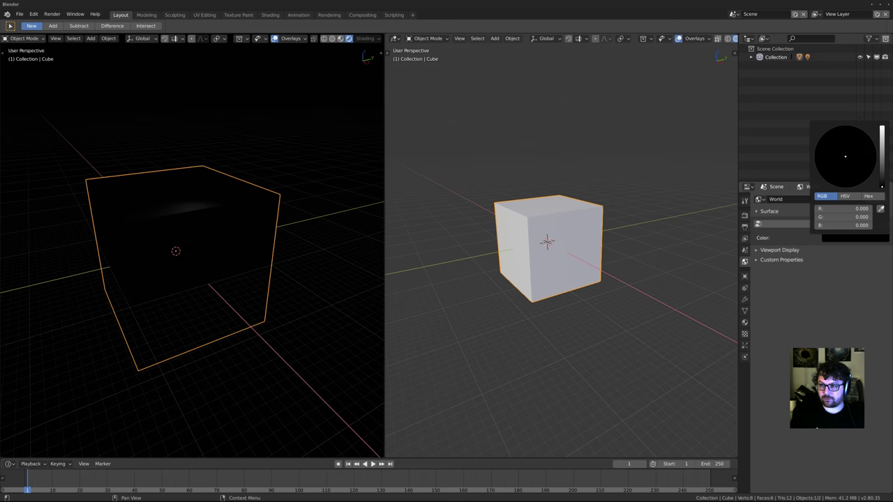
# Select the default light in the collection and change its type from Point to Area
pyautogui.click(752, 57)
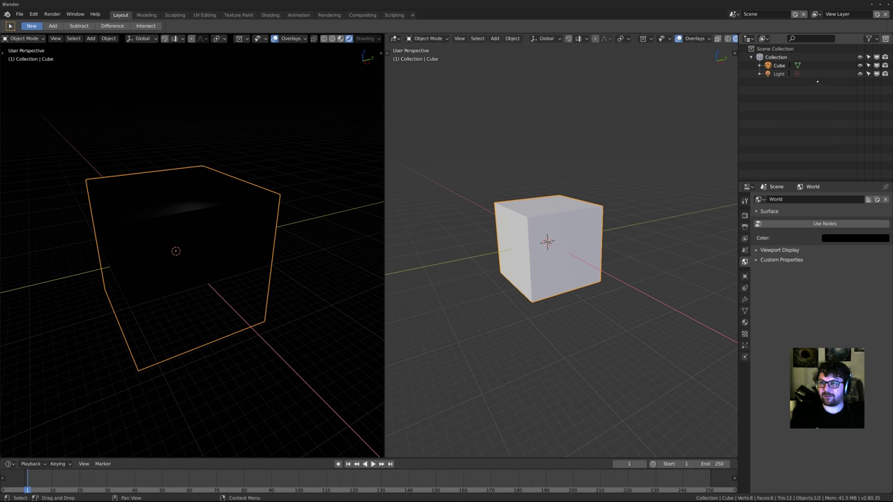
pyautogui.click(778, 73)
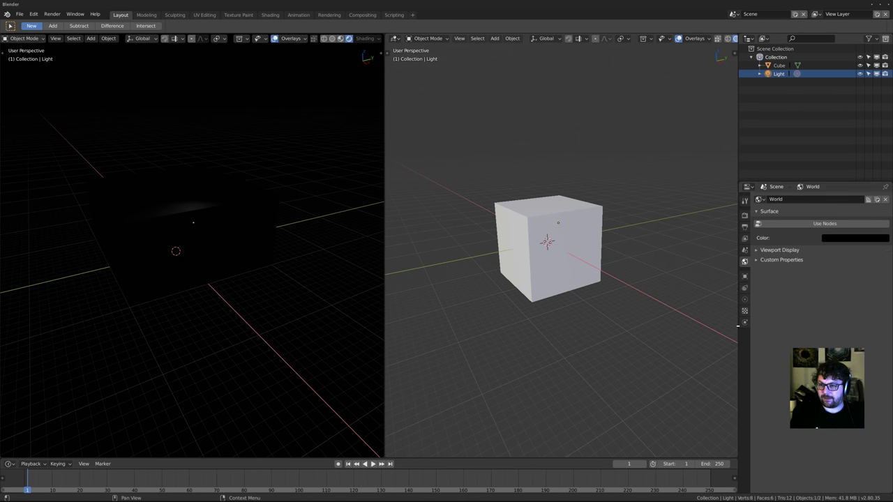
pyautogui.click(744, 288)
pyautogui.click(745, 323)
pyautogui.click(745, 299)
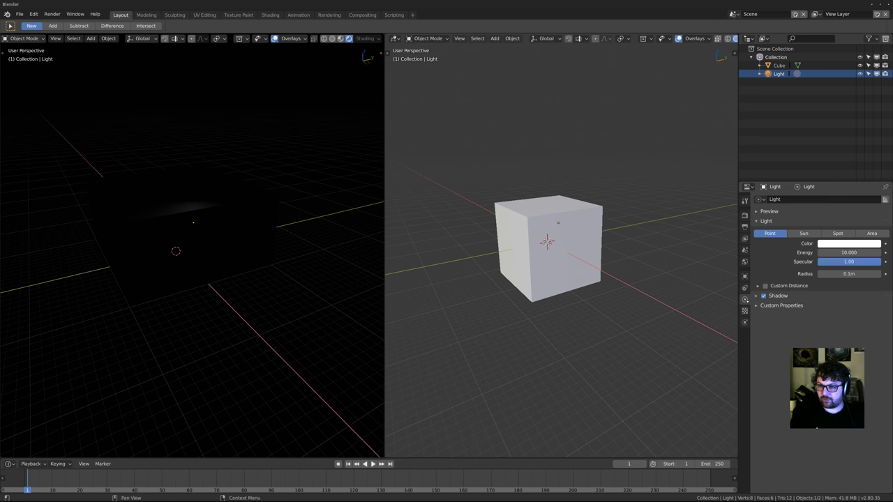
pyautogui.click(872, 233)
# Reset the area light's location to the origin and raise it along Z until it hangs above the cube
pyautogui.moveTo(593, 230); pyautogui.dragTo(577, 256, button='middle')
pyautogui.hotkey('alt', 'g')
pyautogui.press('g')
pyautogui.press('z')
pyautogui.click(570, 155)
pyautogui.moveTo(570, 156); pyautogui.dragTo(562, 169, button='middle')
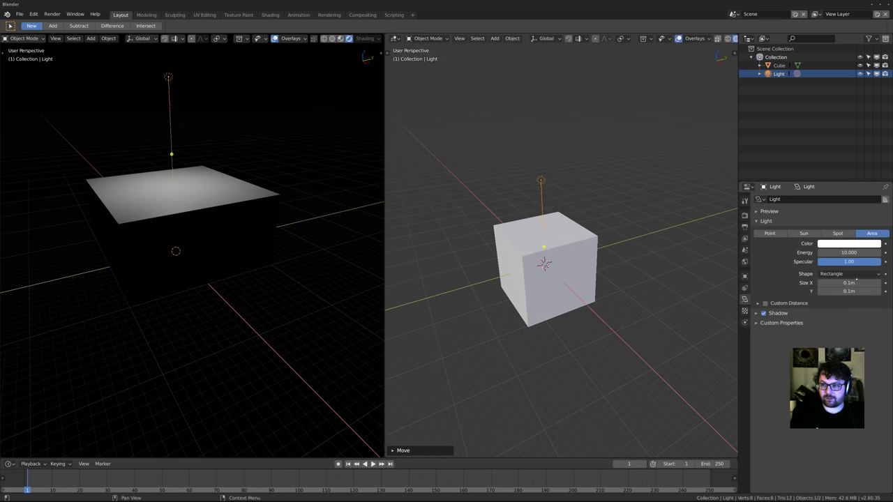
# Enlarge the area light to 13.2 m in both X and Y and set its energy to 20
pyautogui.click(840, 282)
pyautogui.write('0.5')
pyautogui.press('Return')
pyautogui.moveTo(840, 283); pyautogui.dragTo(890, 282)
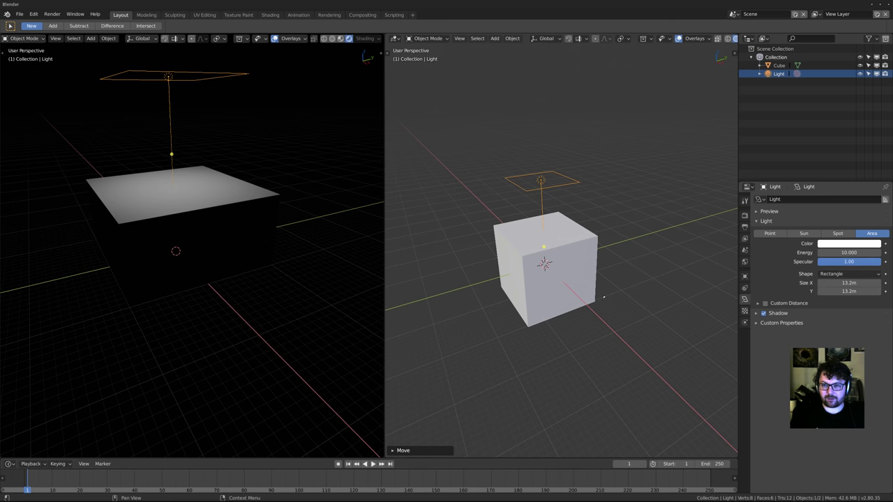
pyautogui.click(847, 252)
pyautogui.write('20')
pyautogui.press('Return')
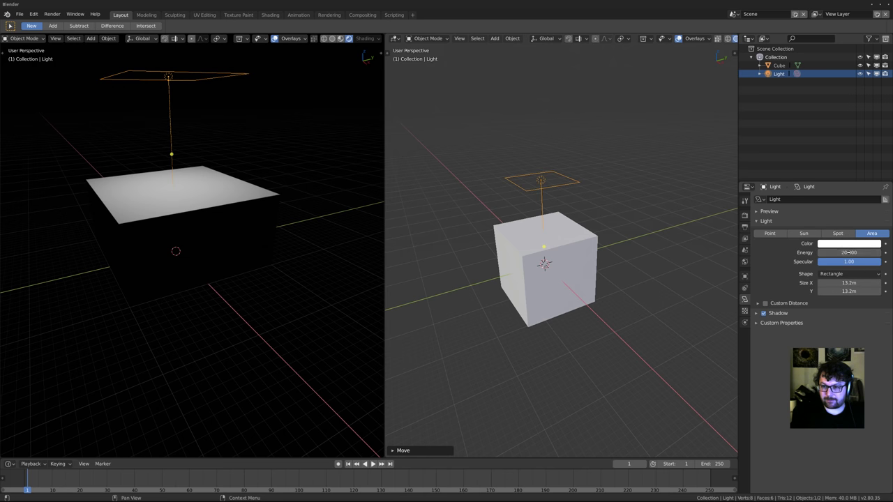
# Turn off overlays in the rendered viewport and change the other 3D view into a Shader Editor
pyautogui.moveTo(183, 230); pyautogui.dragTo(213, 264, button='middle')
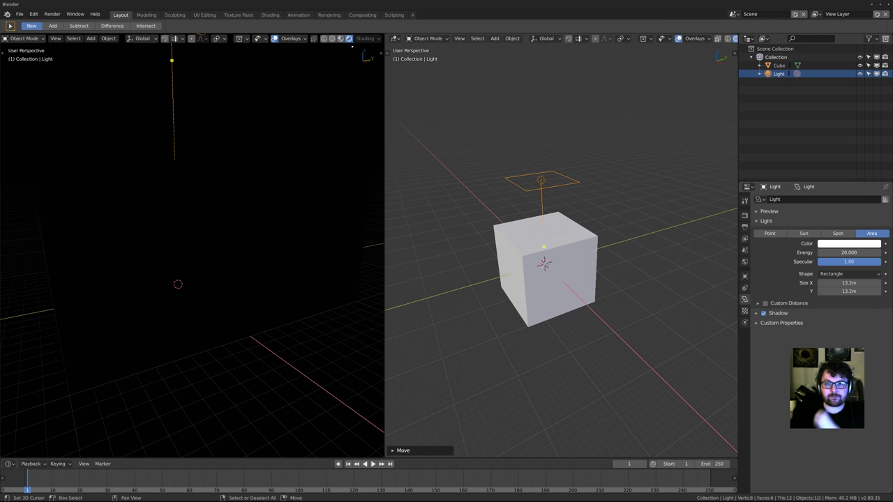
pyautogui.click(275, 39)
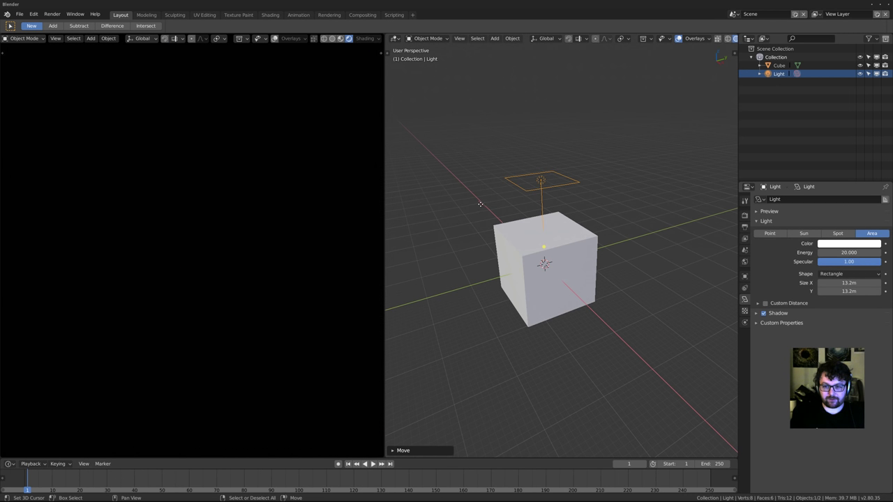
pyautogui.click(428, 38)
pyautogui.click(396, 38)
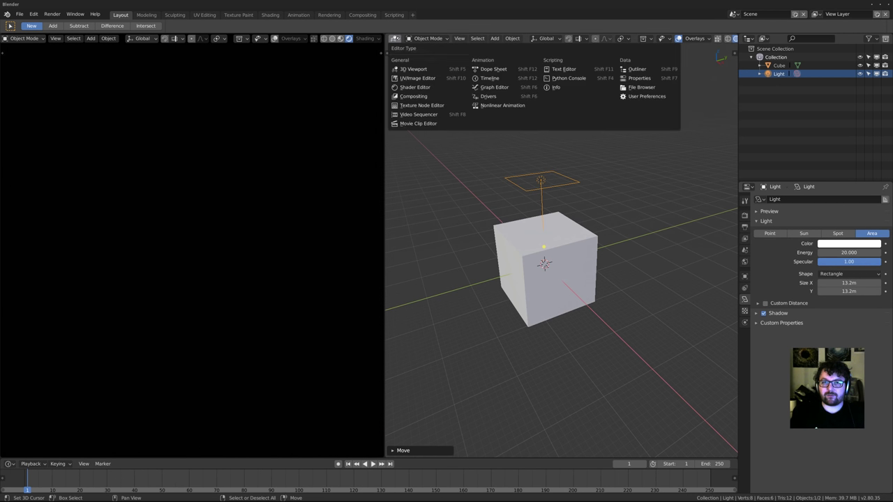
pyautogui.click(419, 88)
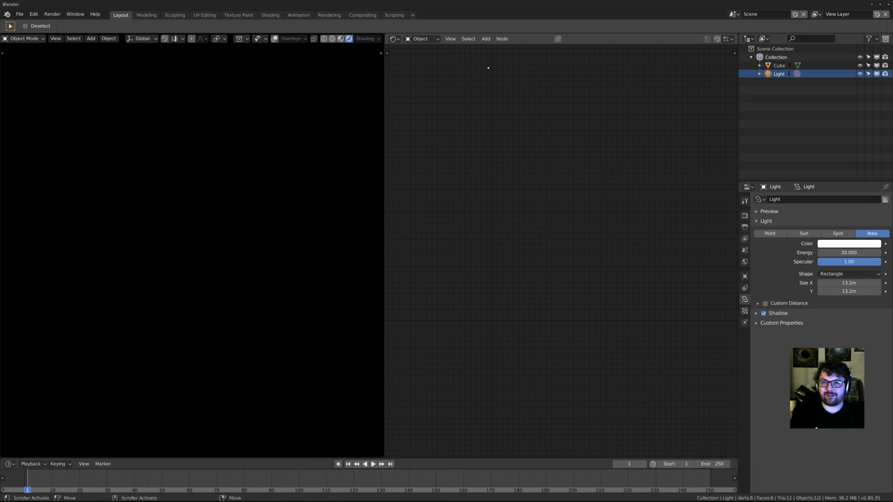
# Select the cube and delete the shader node feeding its Material Output
pyautogui.click(779, 65)
pyautogui.press('Home')
pyautogui.press('x')
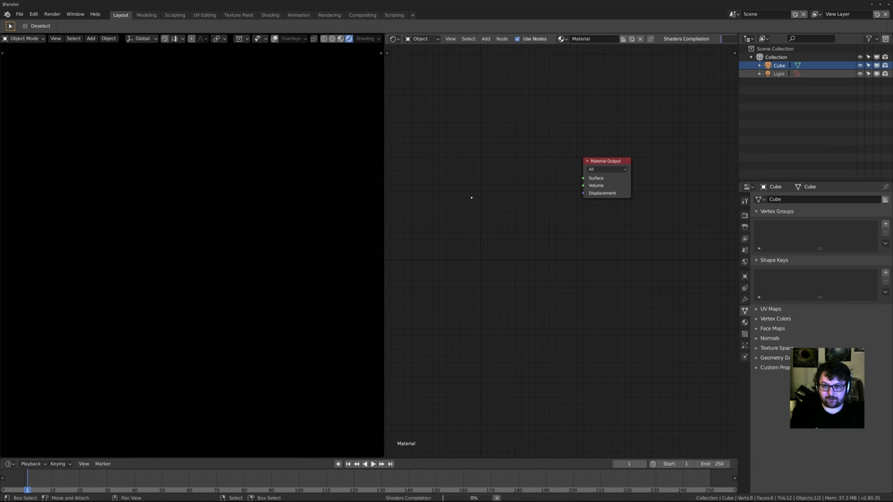
# Add a Principled Volume shader to the cube's material and connect it to the Material Output's Volume input
pyautogui.hotkey('shift', 'a')
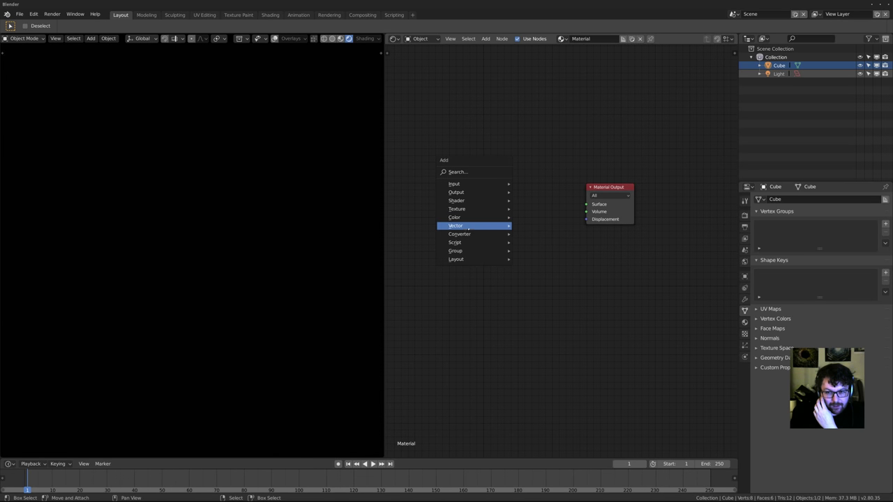
pyautogui.moveTo(463, 200)
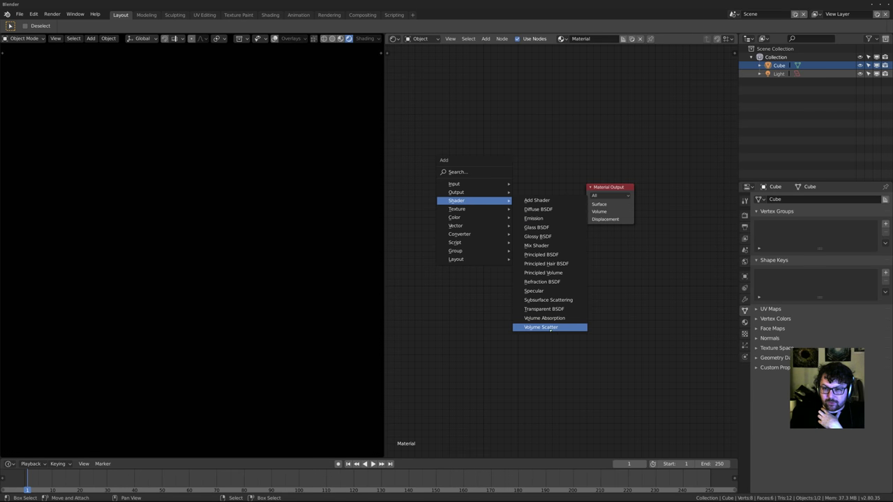
pyautogui.click(548, 273)
pyautogui.click(451, 241)
pyautogui.moveTo(534, 250); pyautogui.dragTo(603, 254)
pyautogui.moveTo(557, 291); pyautogui.dragTo(558, 257, button='middle')
pyautogui.scroll(2, 559, 257)
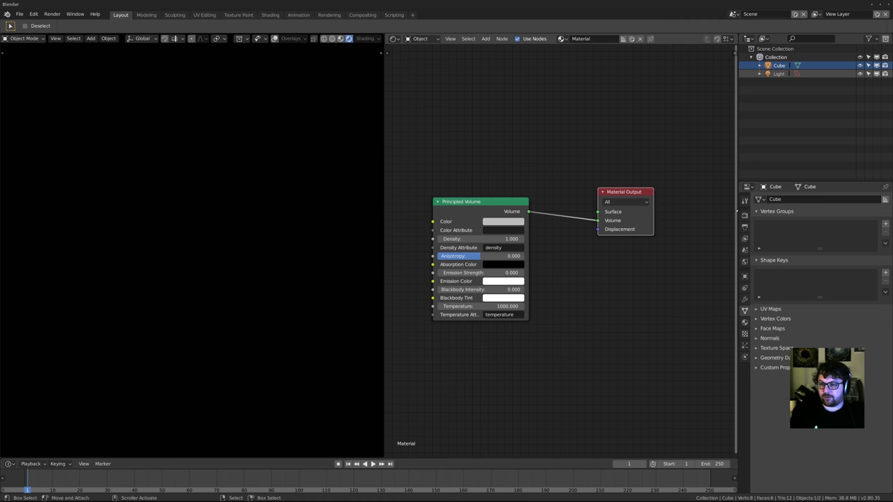
# In Eevee's volumetric render settings, set the tile size to 2px and enable volumetric shadows
pyautogui.click(744, 215)
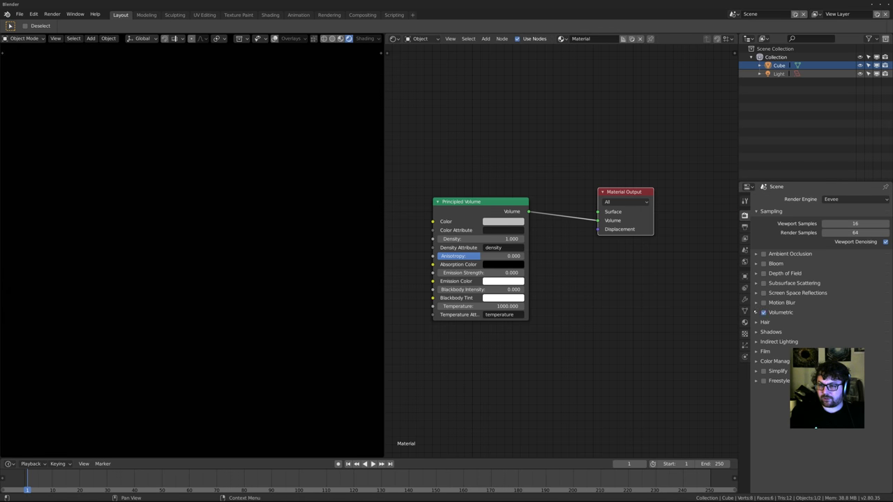
pyautogui.moveTo(281, 240); pyautogui.dragTo(152, 186, button='middle')
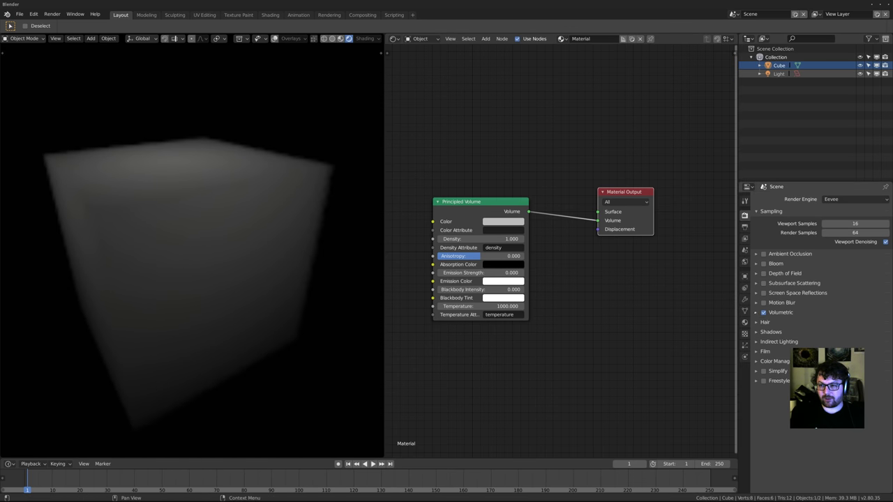
pyautogui.click(756, 312)
pyautogui.click(825, 344)
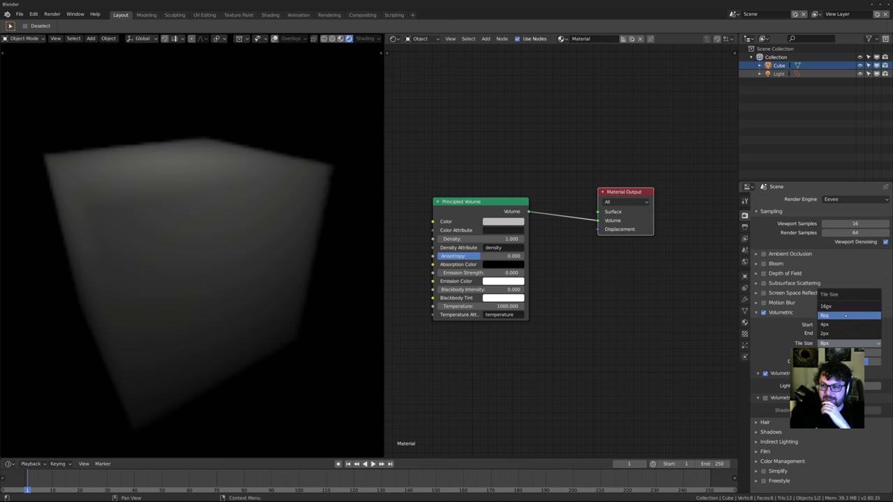
pyautogui.click(825, 325)
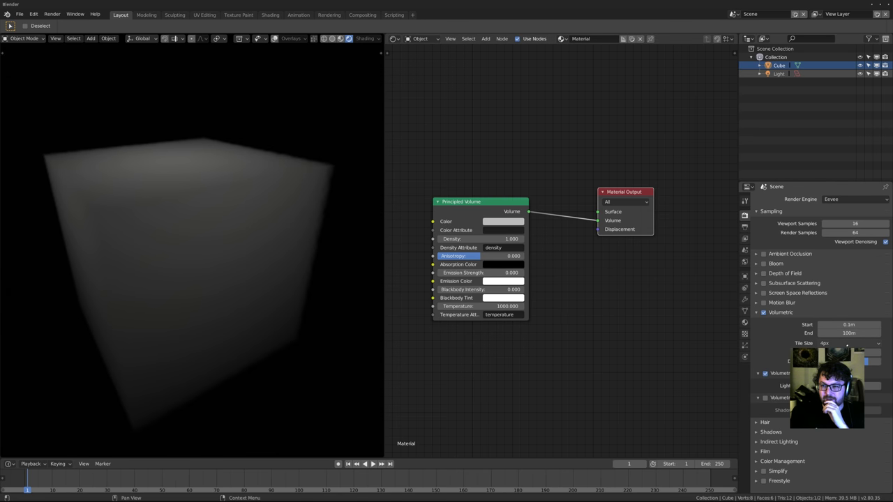
pyautogui.click(825, 343)
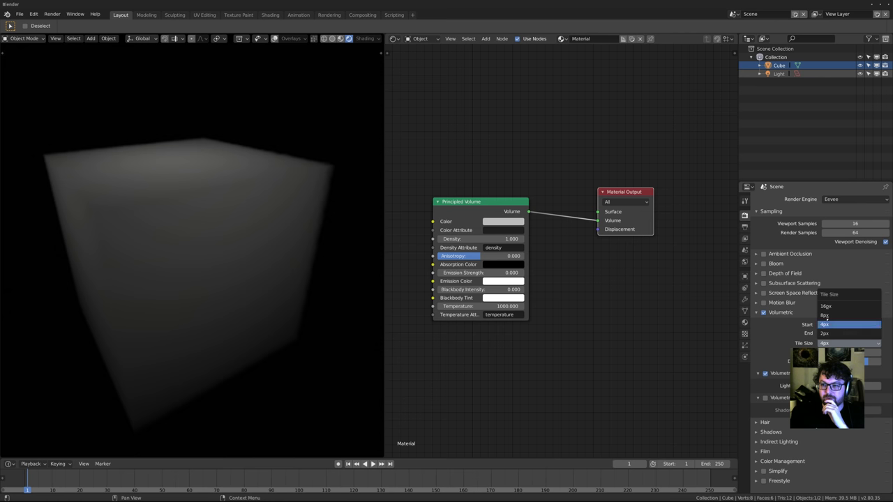
pyautogui.click(825, 333)
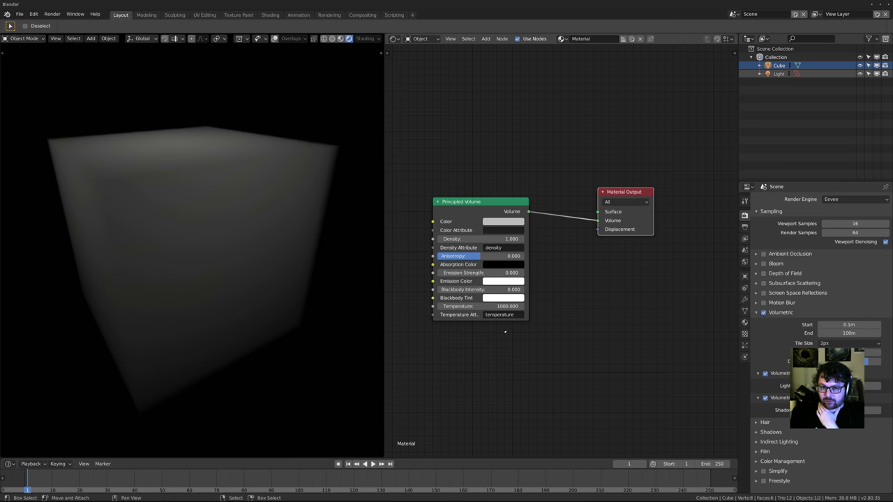
pyautogui.scroll(-4, 580, 292)
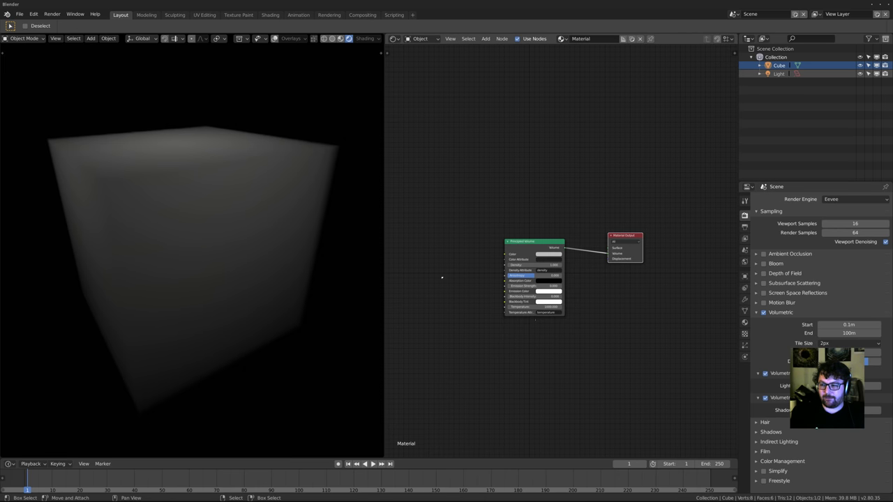
pyautogui.scroll(1, 489, 272)
pyautogui.hotkey('shift', 'a')
pyautogui.moveTo(447, 268)
pyautogui.moveTo(418, 278)
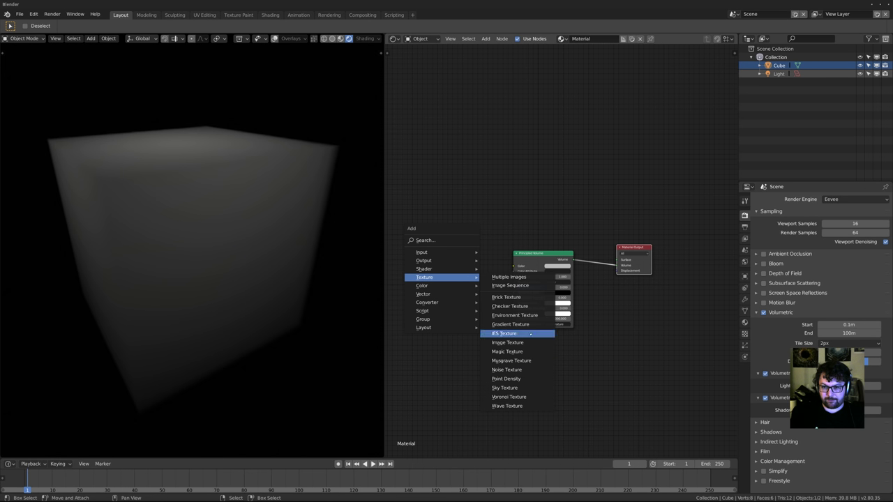
pyautogui.click(509, 397)
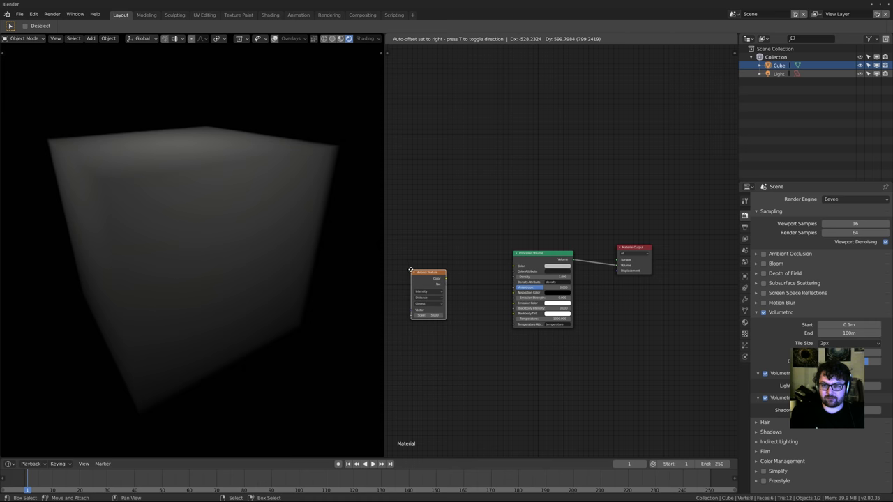
pyautogui.press('Escape')
# Add a Wave Texture node and connect its Fac output to the Principled Volume's Color input
pyautogui.hotkey('shift', 'a')
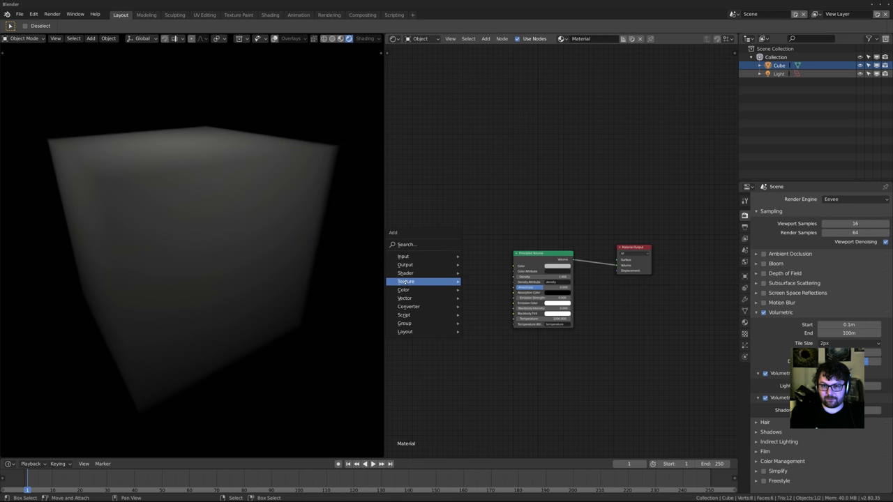
pyautogui.moveTo(406, 282)
pyautogui.click(487, 403)
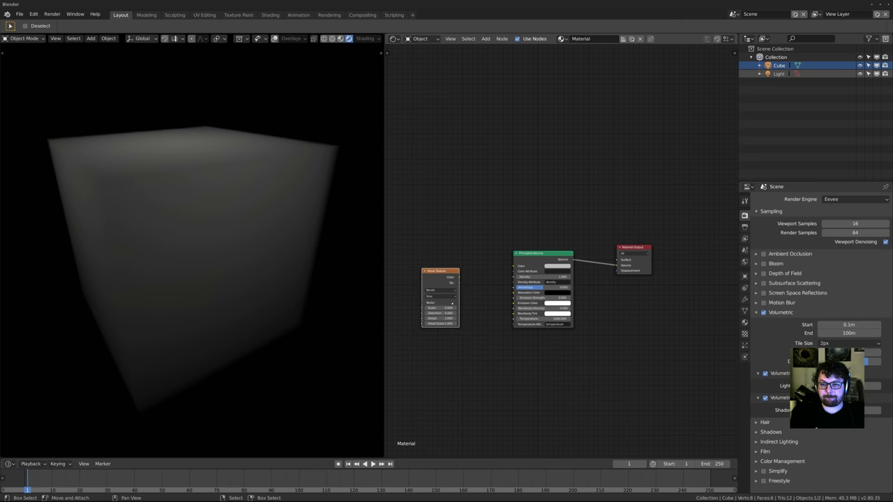
pyautogui.click(442, 299)
pyautogui.scroll(2, 418, 300)
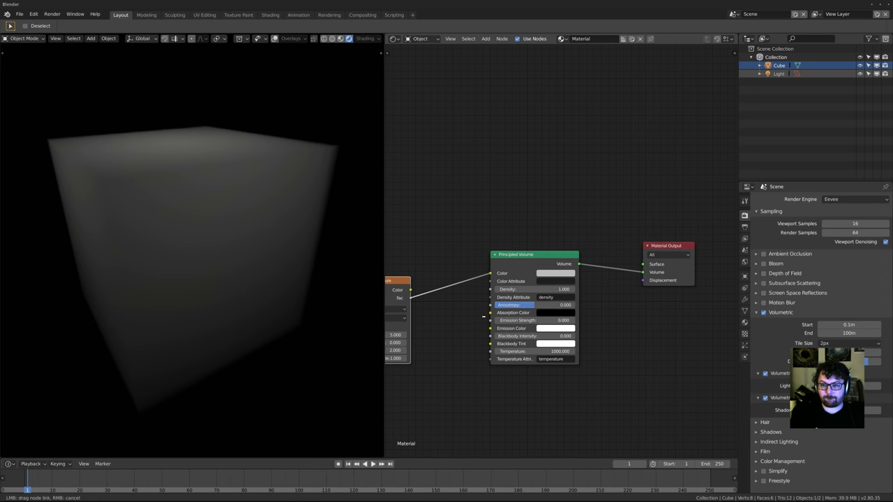
pyautogui.moveTo(491, 273); pyautogui.dragTo(490, 274)
# Reroute the Wave Texture's Fac link from the Principled Volume's Color input to its Density input
pyautogui.moveTo(501, 289); pyautogui.dragTo(557, 280, button='middle')
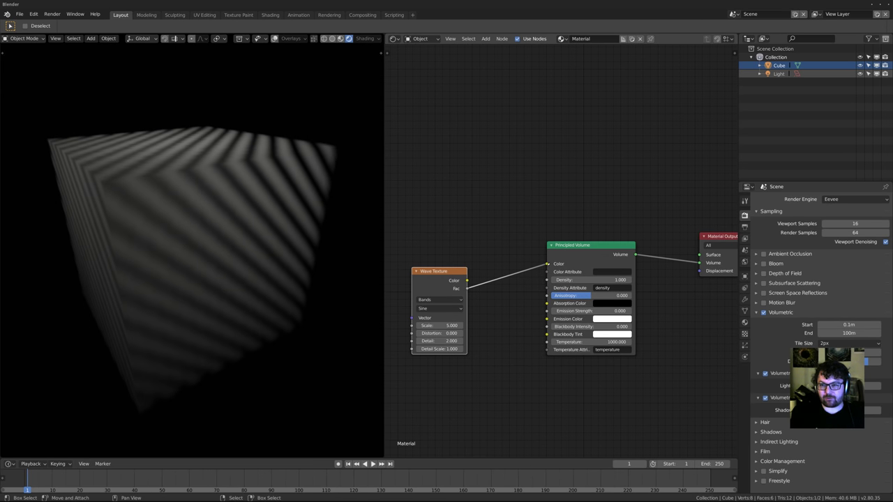
pyautogui.moveTo(547, 264); pyautogui.dragTo(549, 288)
pyautogui.moveTo(509, 324); pyautogui.dragTo(547, 280)
# Add Texture Coordinate and Mapping nodes to the Wave Texture, feed the Mapping from Object coordinates, and space the nodes apart
pyautogui.moveTo(425, 280); pyautogui.dragTo(483, 277, button='middle')
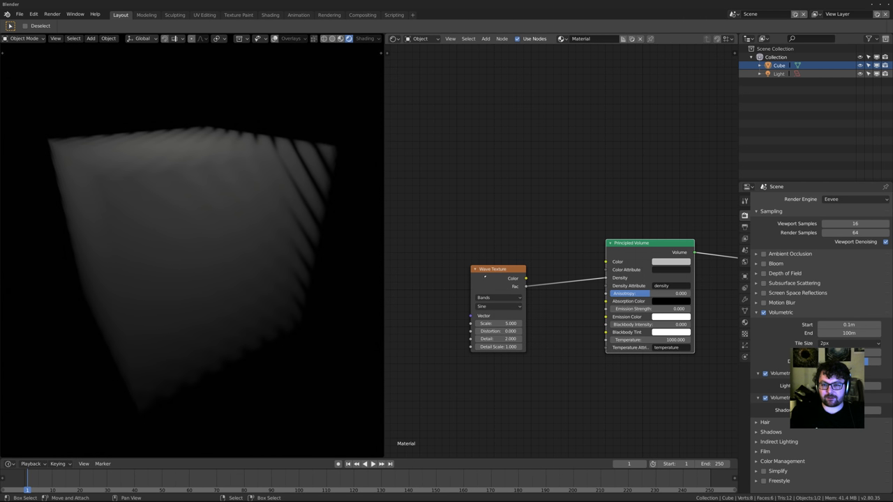
pyautogui.hotkey('ctrl', 't')
pyautogui.moveTo(410, 321); pyautogui.dragTo(531, 307, button='middle')
pyautogui.scroll(-2, 531, 307)
pyautogui.moveTo(473, 290); pyautogui.dragTo(499, 340)
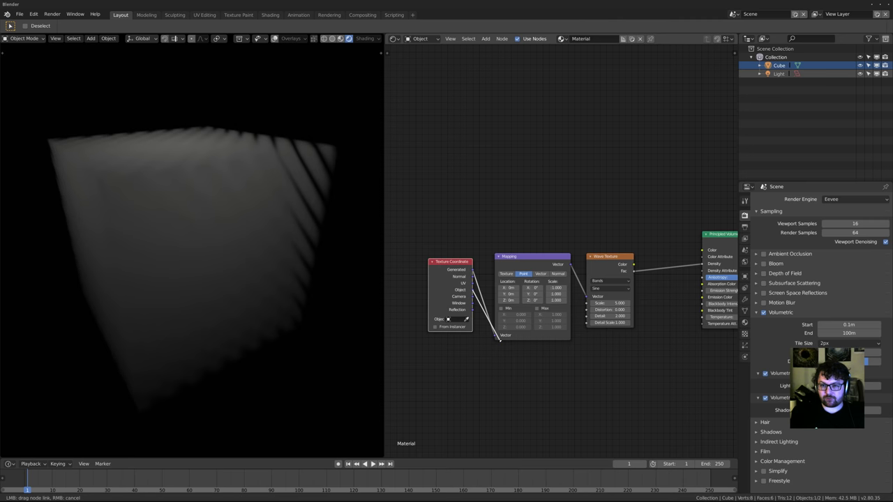
pyautogui.moveTo(447, 283); pyautogui.dragTo(393, 309)
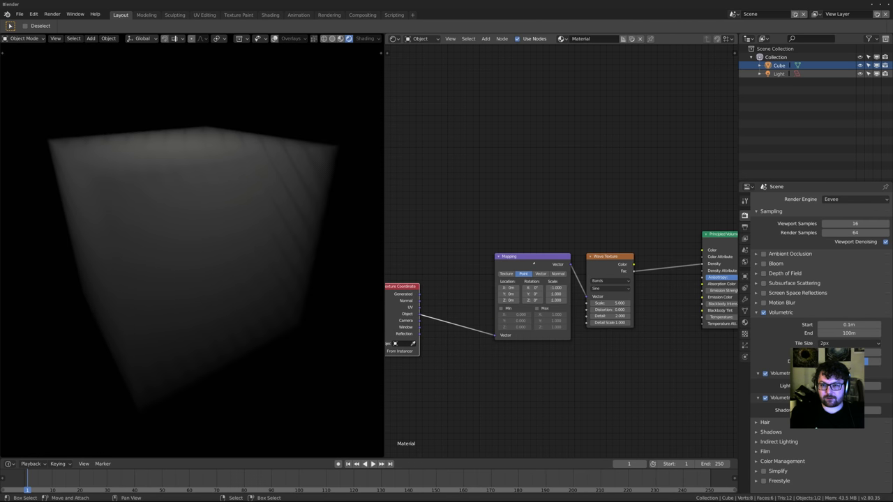
pyautogui.moveTo(532, 262); pyautogui.dragTo(483, 265)
# Set the Wave Texture's scale to 0.025 and its distortion to 102.5
pyautogui.moveTo(609, 307); pyautogui.dragTo(535, 306, button='middle')
pyautogui.scroll(3, 535, 306)
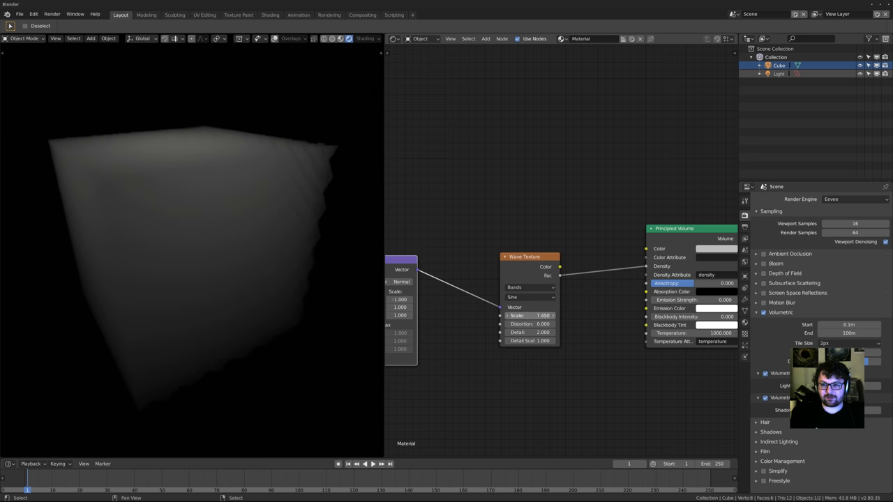
pyautogui.moveTo(529, 315); pyautogui.dragTo(499, 315)
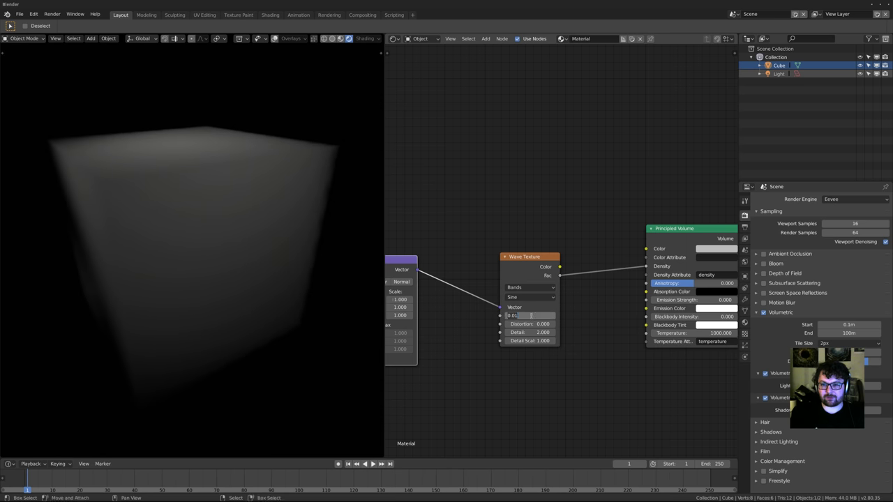
pyautogui.press('Return')
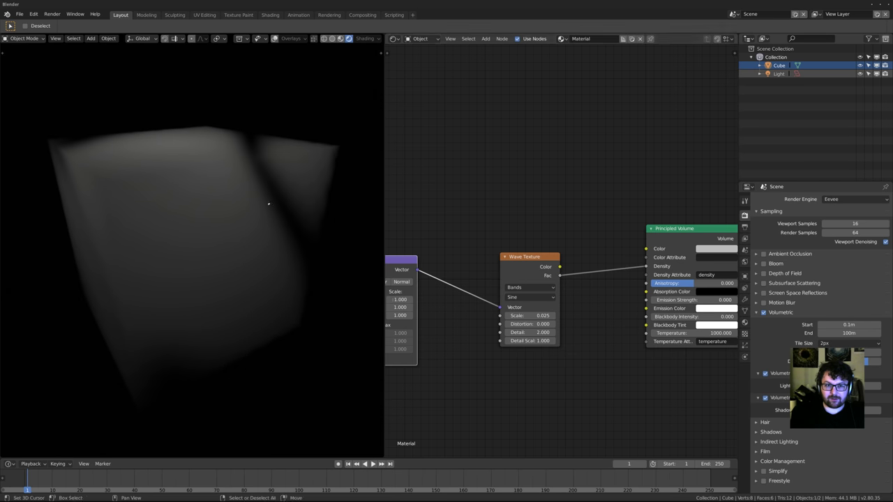
pyautogui.moveTo(250, 249); pyautogui.dragTo(332, 272, button='middle')
pyautogui.moveTo(524, 324); pyautogui.dragTo(621, 324)
# Spread out the texture nodes and insert a ColorRamp between the Wave Texture and the Principled Volume's Density input
pyautogui.moveTo(492, 326); pyautogui.dragTo(605, 309, button='middle')
pyautogui.scroll(-4, 606, 309)
pyautogui.moveTo(425, 295); pyautogui.dragTo(324, 295)
pyautogui.moveTo(505, 250); pyautogui.dragTo(448, 248)
pyautogui.moveTo(618, 241); pyautogui.dragTo(541, 238)
pyautogui.hotkey('shift', 'a')
pyautogui.moveTo(628, 339)
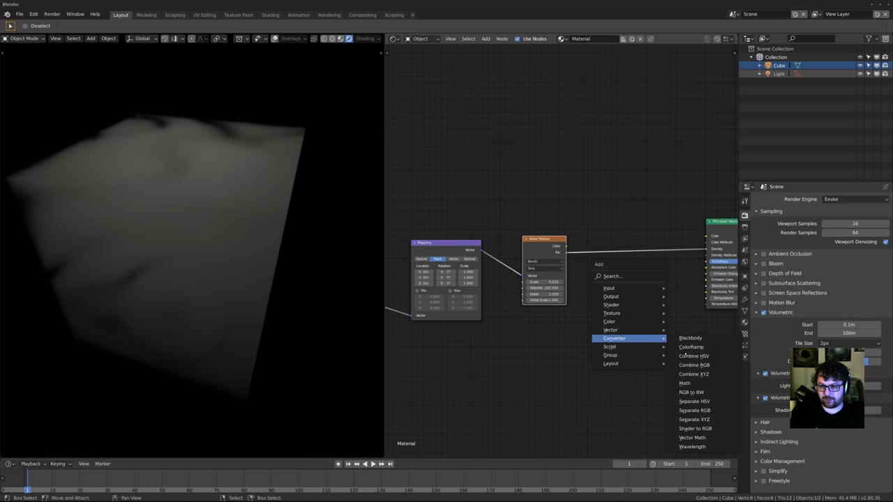
pyautogui.click(698, 348)
pyautogui.click(619, 265)
# Use B-Spline interpolation on the density ColorRamp and place its dark stops 0 and 1 at 0.115 and 0.576
pyautogui.scroll(2, 568, 287)
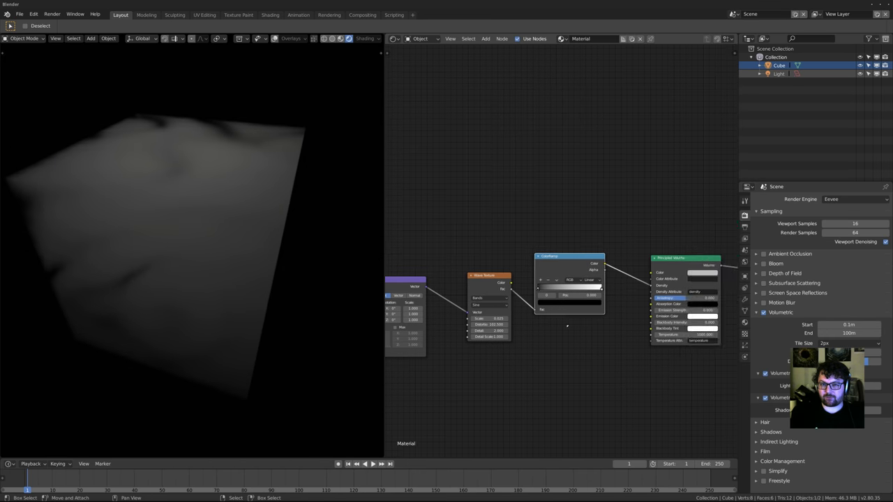
pyautogui.moveTo(527, 305)
pyautogui.mouseDown()
pyautogui.moveTo(553, 306)
pyautogui.moveTo(537, 307)
pyautogui.mouseUp()
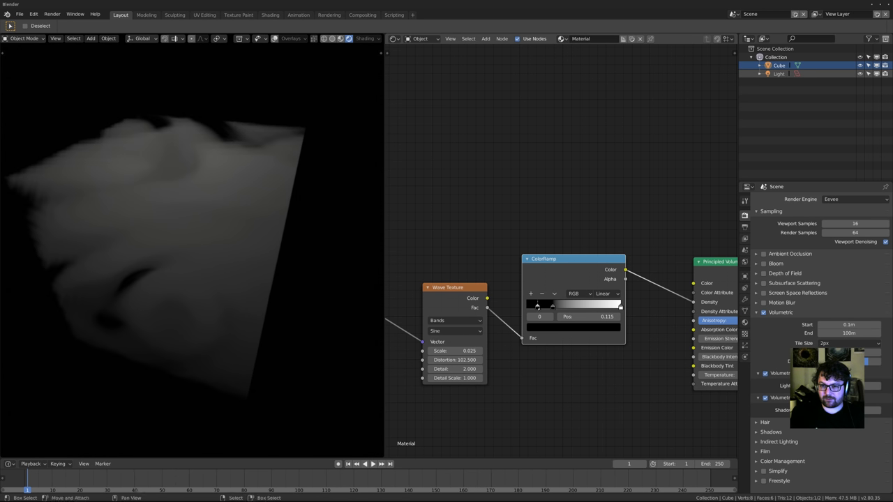
pyautogui.click(605, 293)
pyautogui.click(605, 256)
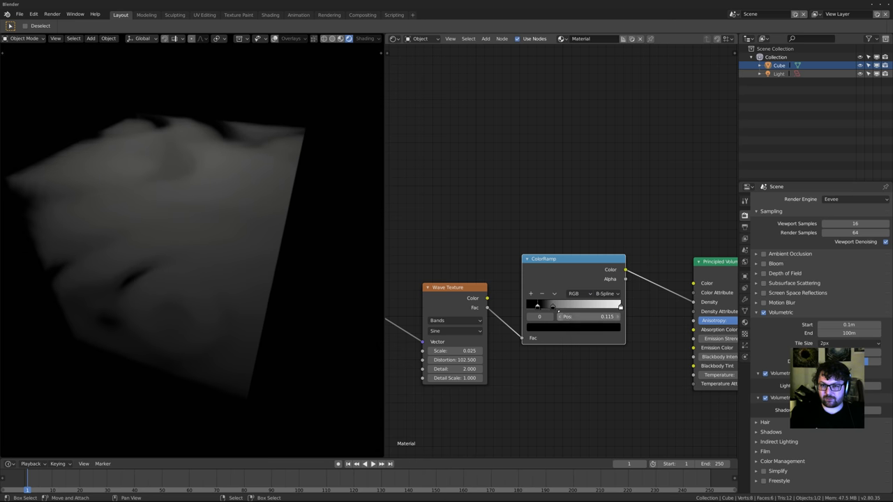
pyautogui.moveTo(560, 307); pyautogui.dragTo(580, 307)
pyautogui.moveTo(209, 237); pyautogui.dragTo(300, 288, button='middle')
pyautogui.scroll(5, 180, 249)
pyautogui.scroll(-4, 209, 223)
pyautogui.scroll(-4, 229, 258)
pyautogui.scroll(-1, 512, 307)
# Connect the Wave Texture's Color output to the Principled Volume's Color input and insert a second ColorRamp into that link
pyautogui.moveTo(512, 308)
pyautogui.mouseDown(button='middle')
pyautogui.moveTo(566, 259)
pyautogui.moveTo(502, 302)
pyautogui.mouseUp(button='middle')
pyautogui.scroll(-3, 507, 279)
pyautogui.moveTo(548, 254); pyautogui.dragTo(540, 291)
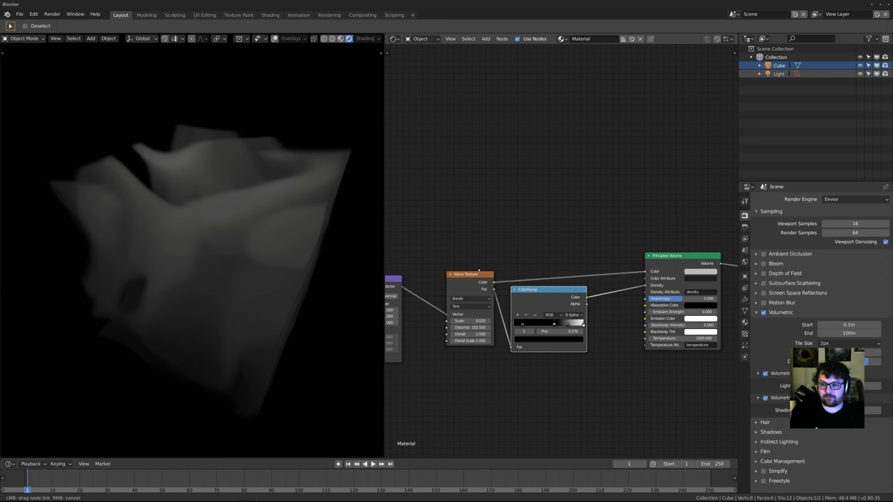
pyautogui.moveTo(461, 275); pyautogui.dragTo(445, 263)
pyautogui.hotkey('shift', 'a')
pyautogui.moveTo(520, 228)
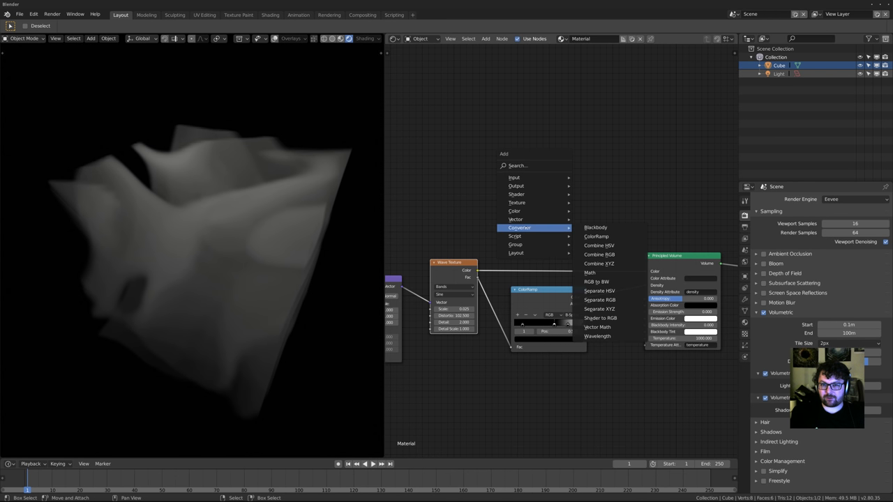
pyautogui.click(596, 237)
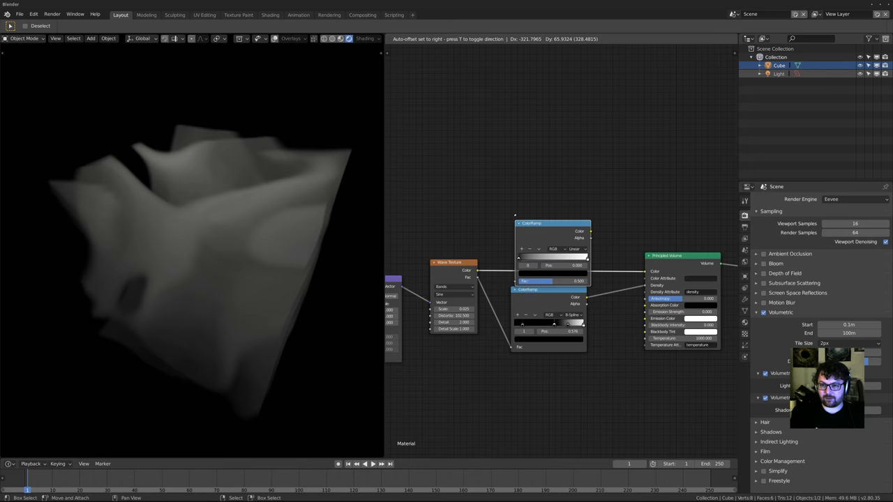
pyautogui.click(545, 270)
# Colour the new ColorRamp's black stop bright red and move it to position 0.679
pyautogui.scroll(1, 545, 270)
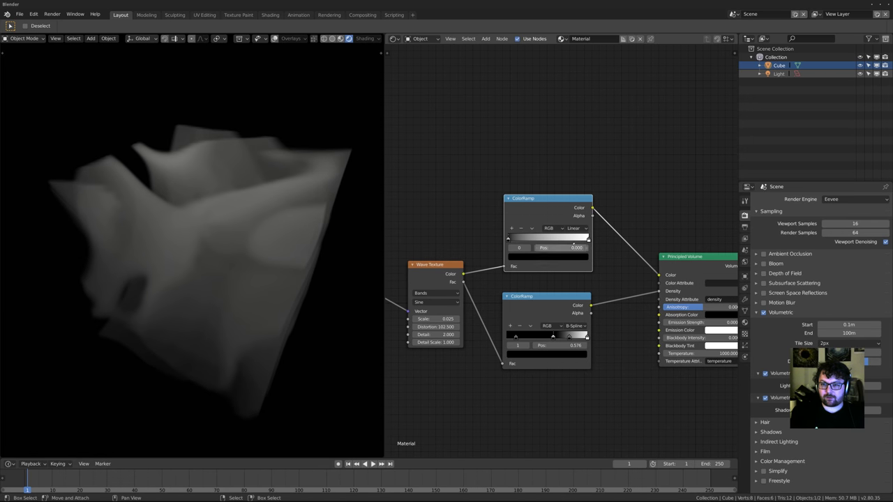
pyautogui.click(559, 258)
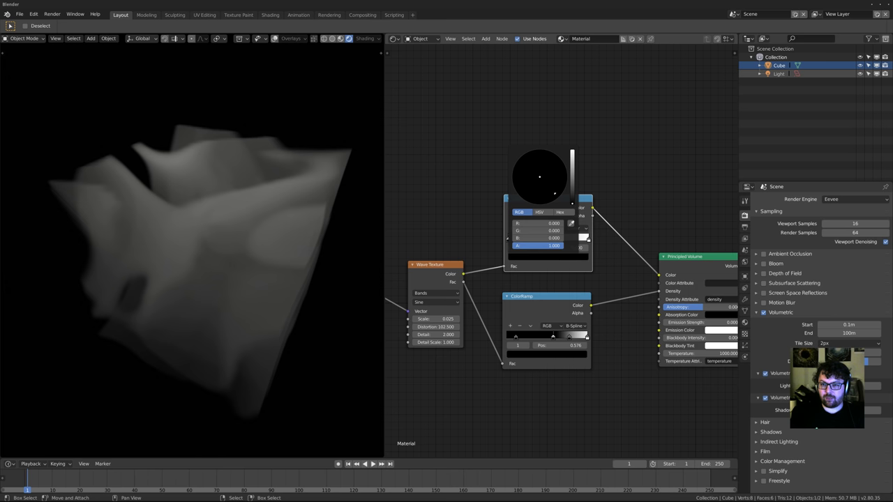
pyautogui.moveTo(573, 192); pyautogui.dragTo(572, 150)
pyautogui.moveTo(541, 195); pyautogui.dragTo(541, 205)
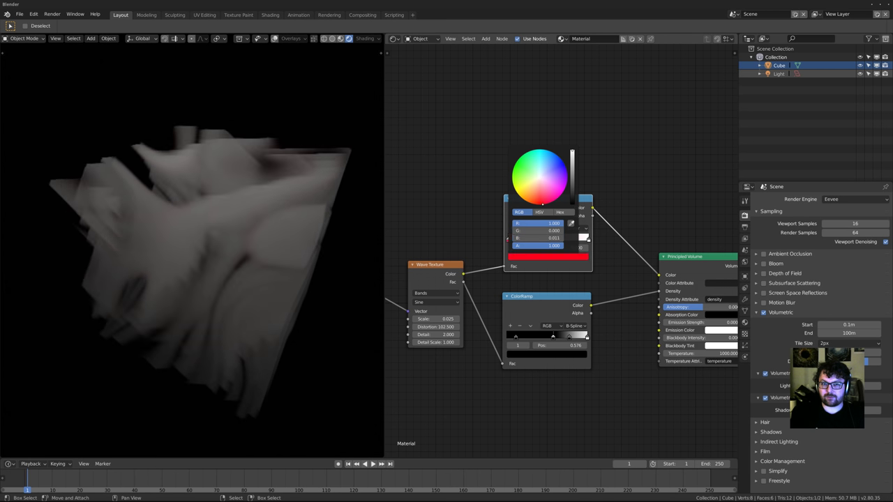
pyautogui.moveTo(509, 239); pyautogui.dragTo(563, 239)
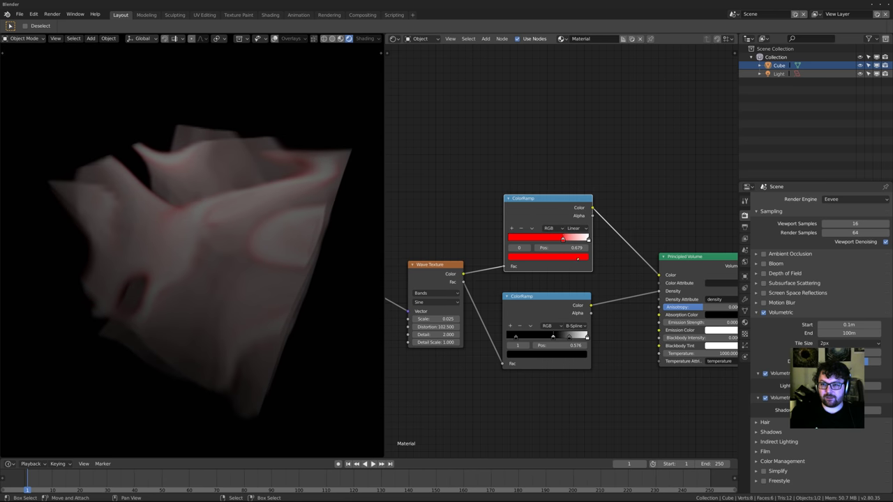
# Colour the upper ColorRamp's end stop yellow and move its red stop to position 0.840
pyautogui.click(588, 240)
pyautogui.click(548, 257)
pyautogui.moveTo(534, 185); pyautogui.dragTo(518, 186)
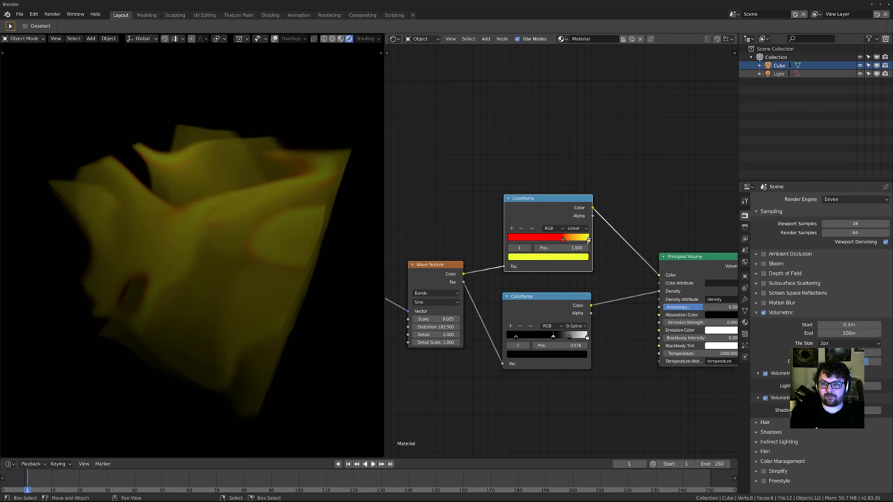
pyautogui.moveTo(564, 239); pyautogui.dragTo(575, 239)
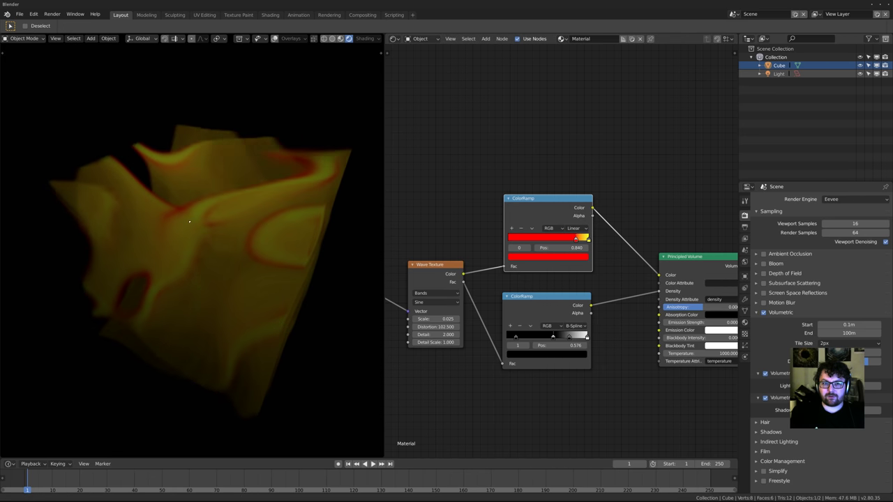
# Set the Wave Texture's detail to 16 and orbit around the cube to view the volume
pyautogui.moveTo(230, 252); pyautogui.dragTo(259, 243, button='middle')
pyautogui.moveTo(416, 337); pyautogui.dragTo(457, 337)
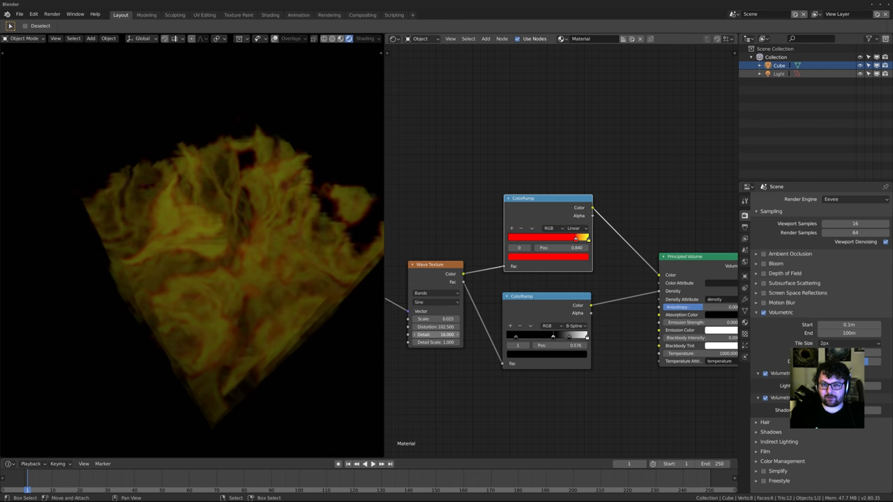
pyautogui.moveTo(265, 230); pyautogui.dragTo(192, 258, button='middle')
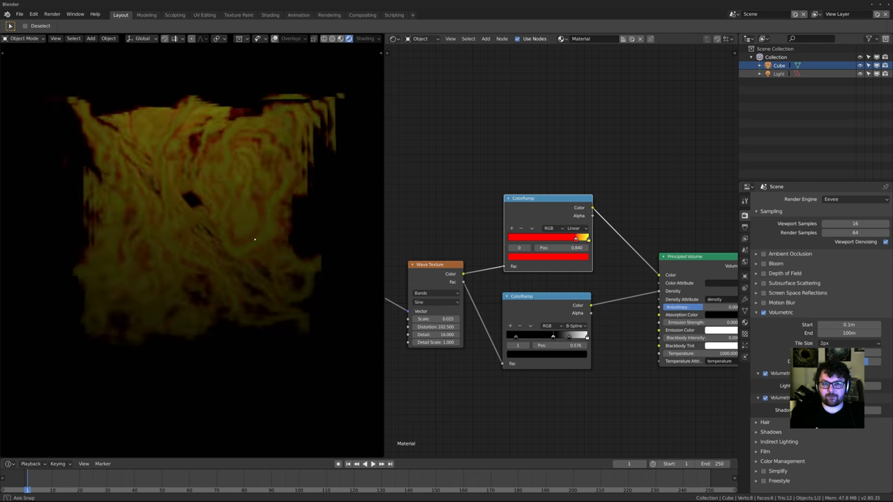
# Move the Material Output node farther from the Principled Volume and insert an Add Shader node into the volume link between them
pyautogui.scroll(-6, 525, 277)
pyautogui.moveTo(712, 273); pyautogui.dragTo(617, 287, button='middle')
pyautogui.moveTo(617, 286); pyautogui.dragTo(699, 279)
pyautogui.moveTo(579, 318)
pyautogui.mouseDown(button='middle')
pyautogui.moveTo(588, 330)
pyautogui.moveTo(593, 314)
pyautogui.mouseUp(button='middle')
pyautogui.scroll(-3, 593, 331)
pyautogui.hotkey('shift', 'a')
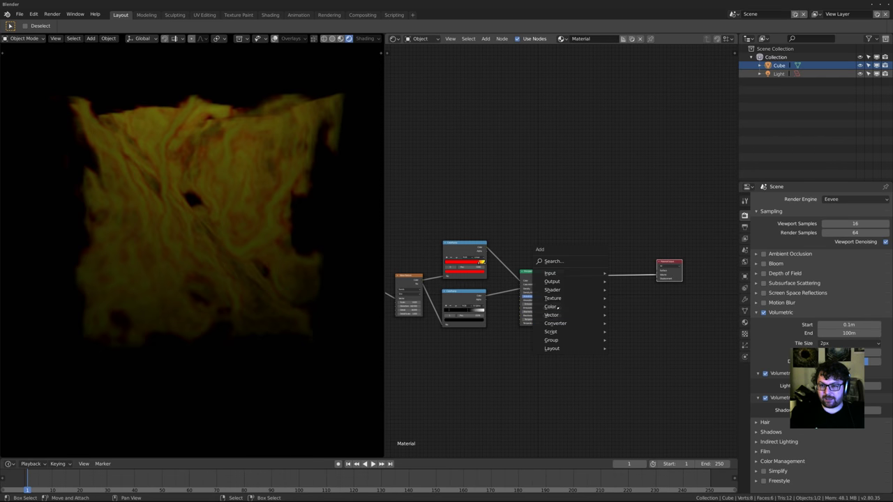
pyautogui.moveTo(562, 290)
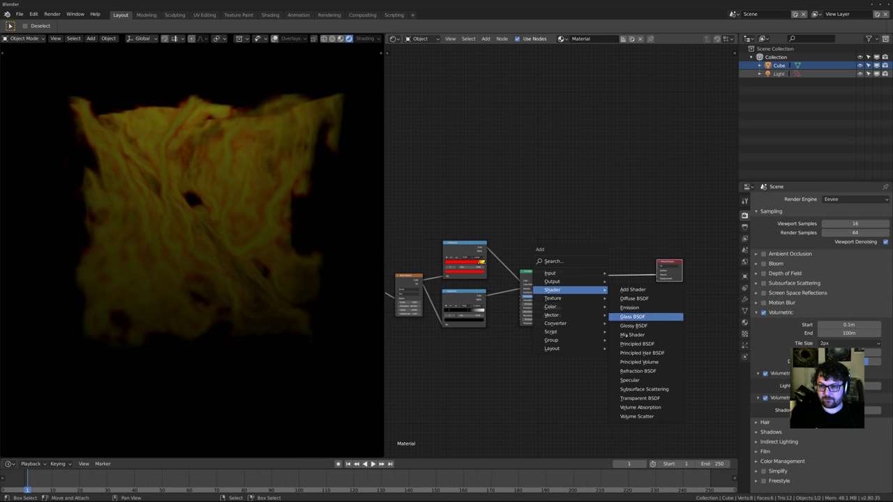
pyautogui.click(632, 299)
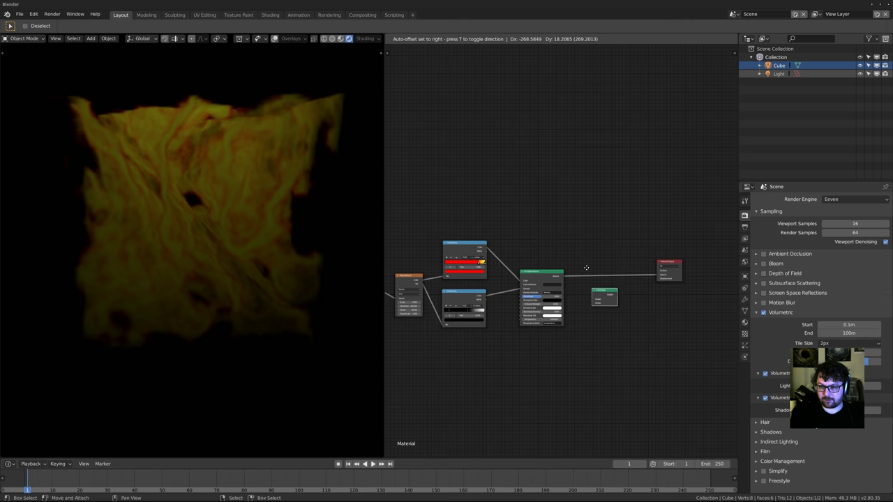
pyautogui.click(627, 324)
pyautogui.moveTo(627, 323); pyautogui.dragTo(606, 321, button='middle')
pyautogui.scroll(1, 607, 321)
pyautogui.moveTo(646, 259); pyautogui.dragTo(681, 309)
# Add an Emission shader below the Principled Volume and connect its output to the Add Shader's free Shader input
pyautogui.moveTo(569, 289); pyautogui.dragTo(684, 209, button='middle')
pyautogui.scroll(2, 606, 227)
pyautogui.moveTo(533, 294); pyautogui.dragTo(502, 300, button='middle')
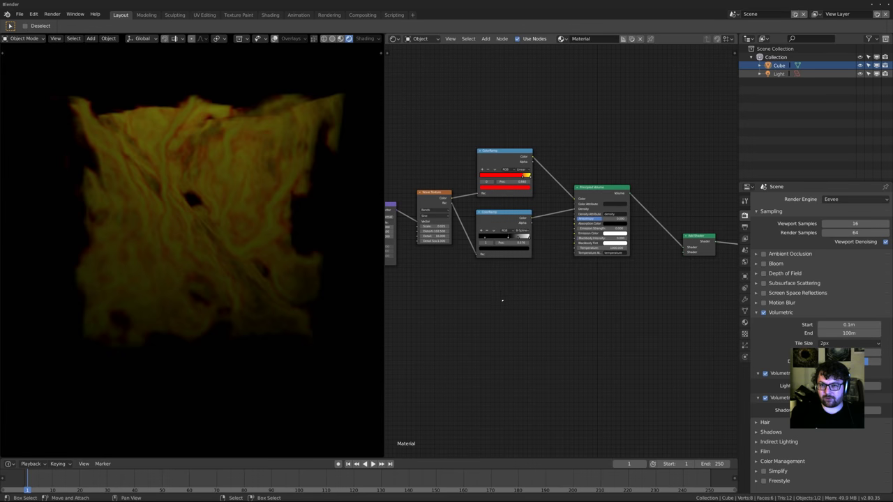
pyautogui.scroll(1, 503, 300)
pyautogui.hotkey('shift', 'a')
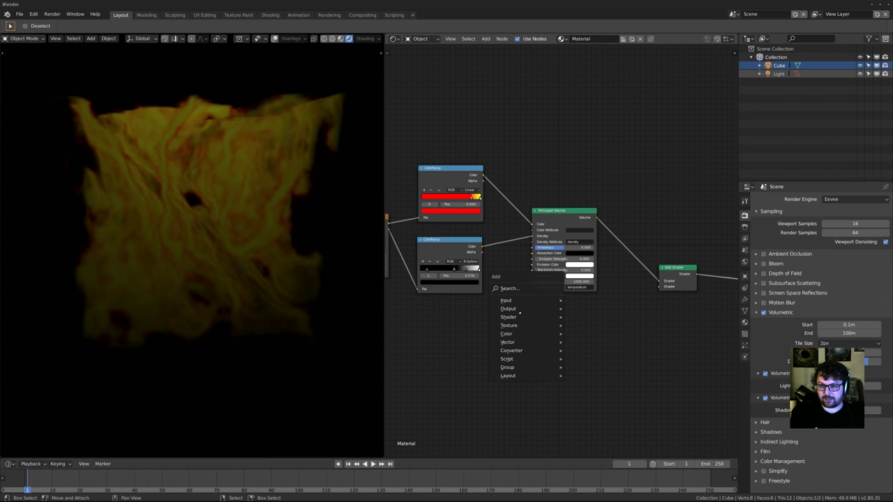
pyautogui.moveTo(520, 317)
pyautogui.click(597, 335)
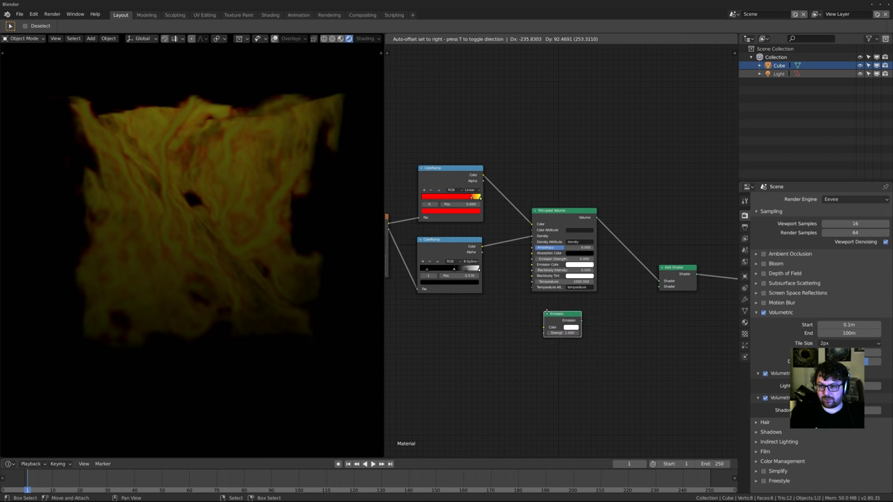
pyautogui.moveTo(580, 330); pyautogui.dragTo(579, 325)
pyautogui.moveTo(566, 319); pyautogui.dragTo(581, 317)
pyautogui.moveTo(231, 252); pyautogui.dragTo(225, 295, button='middle')
# Add a third ColorRamp below the existing two and connect the Wave Texture's Fac output to its Fac input
pyautogui.scroll(2, 525, 310)
pyautogui.moveTo(523, 310); pyautogui.dragTo(591, 287, button='middle')
pyautogui.hotkey('shift', 'a')
pyautogui.moveTo(503, 381)
pyautogui.click(562, 289)
pyautogui.click(460, 309)
pyautogui.moveTo(428, 202); pyautogui.dragTo(468, 370)
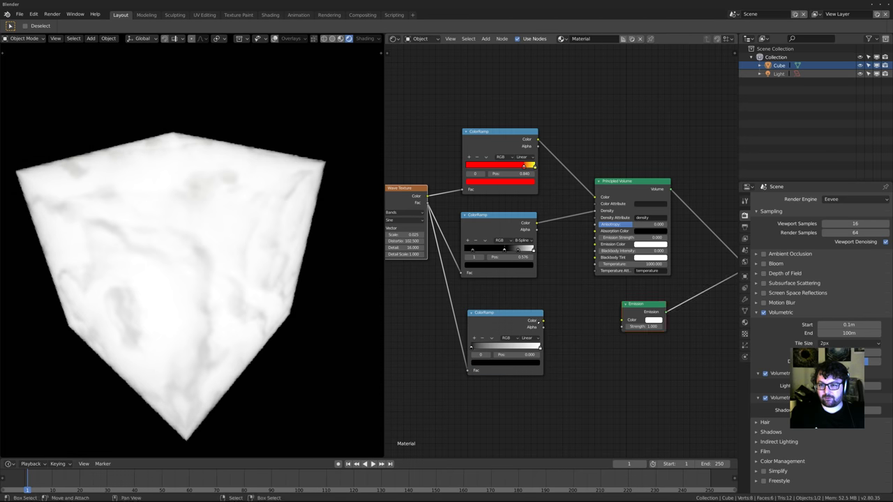
# Link the lowest ColorRamp's color to the Emission color and move its black stop to about 0.998
pyautogui.moveTo(546, 383); pyautogui.dragTo(549, 364, button='middle')
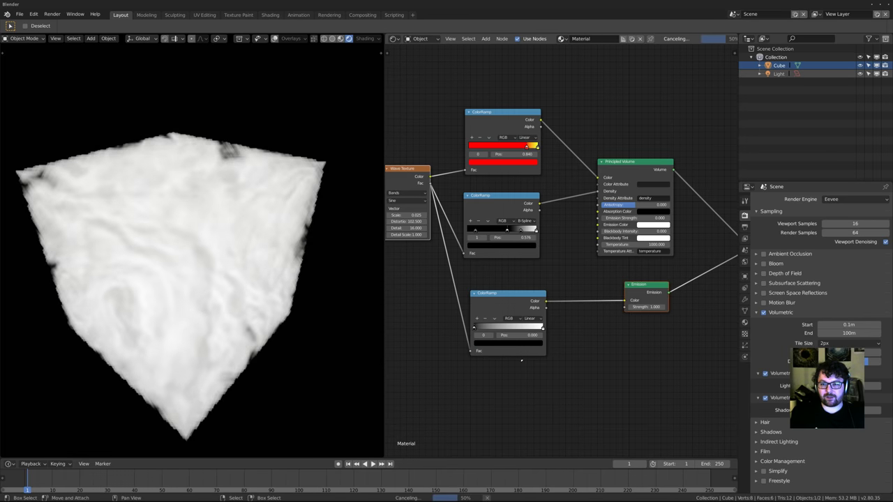
pyautogui.moveTo(475, 328)
pyautogui.mouseDown()
pyautogui.moveTo(543, 327)
pyautogui.moveTo(522, 335)
pyautogui.mouseUp()
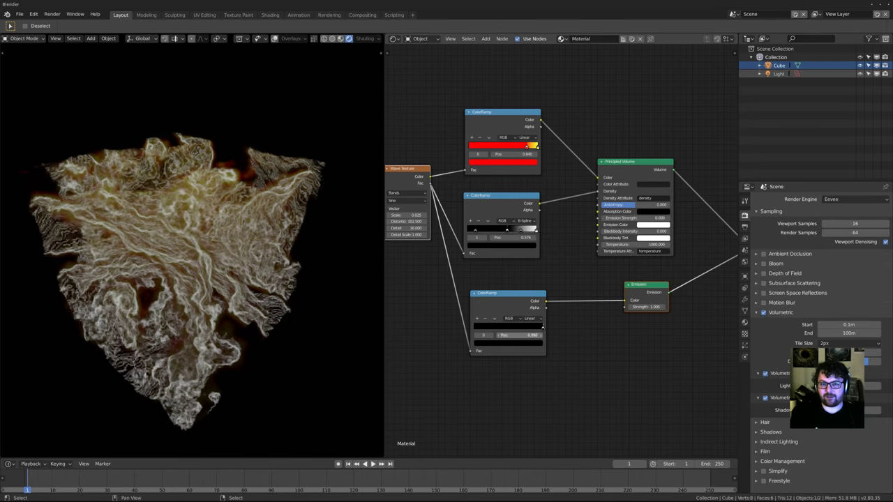
pyautogui.moveTo(209, 279); pyautogui.dragTo(176, 282, button='middle')
pyautogui.moveTo(169, 200); pyautogui.dragTo(177, 258, button='middle')
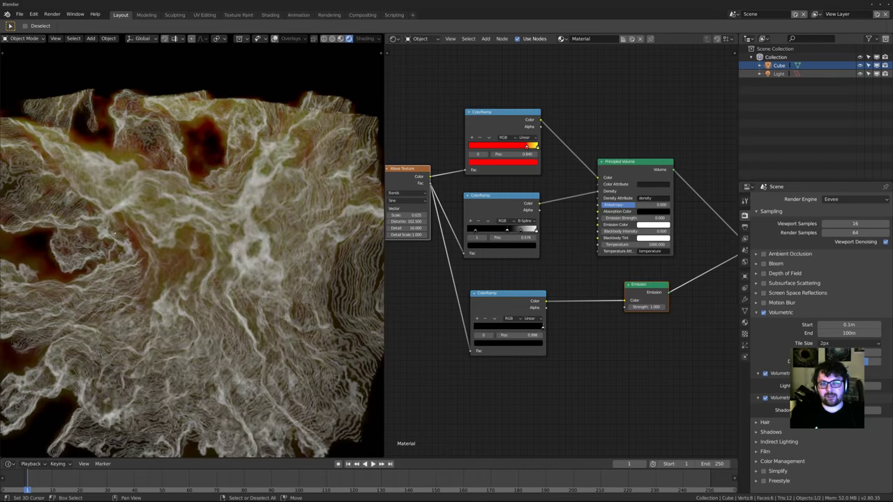
pyautogui.moveTo(110, 221); pyautogui.dragTo(84, 208, button='middle')
# Reconnect the lowest ColorRamp to the Emission strength, moving the node down, and darken its white stop to grey
pyautogui.moveTo(596, 328); pyautogui.dragTo(582, 349, button='middle')
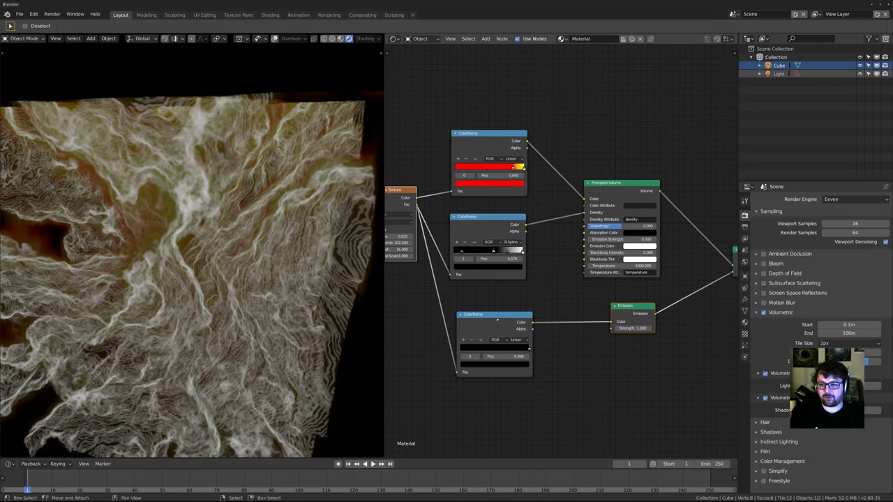
pyautogui.moveTo(499, 325); pyautogui.dragTo(501, 358)
pyautogui.moveTo(498, 363); pyautogui.dragTo(499, 344, button='middle')
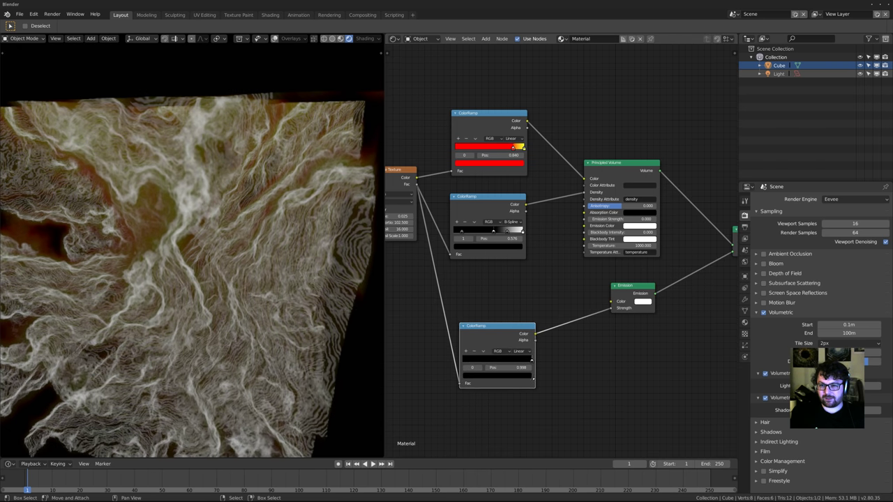
pyautogui.click(502, 375)
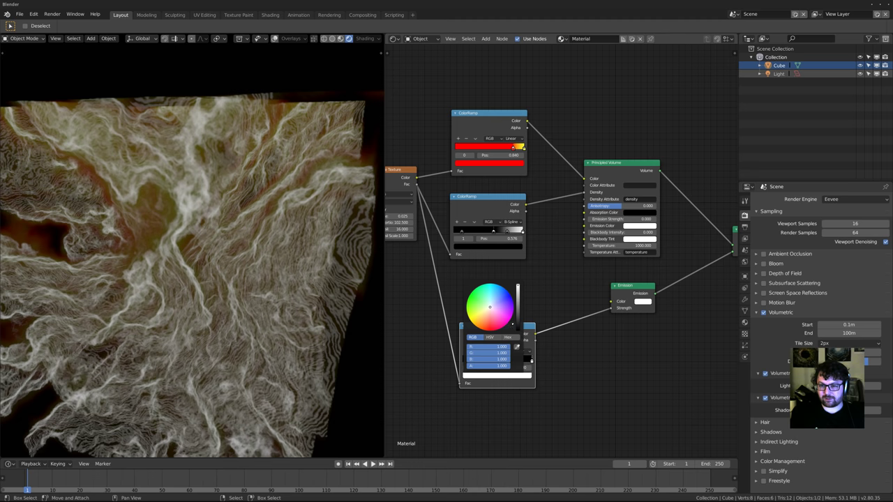
pyautogui.moveTo(517, 286)
pyautogui.mouseDown()
pyautogui.moveTo(518, 311)
pyautogui.moveTo(517, 300)
pyautogui.mouseUp()
# Duplicate the Emission strength ColorRamp above the original, link the copy to the Emission color, and make its end stop dark red
pyautogui.hotkey('shift', 'd')
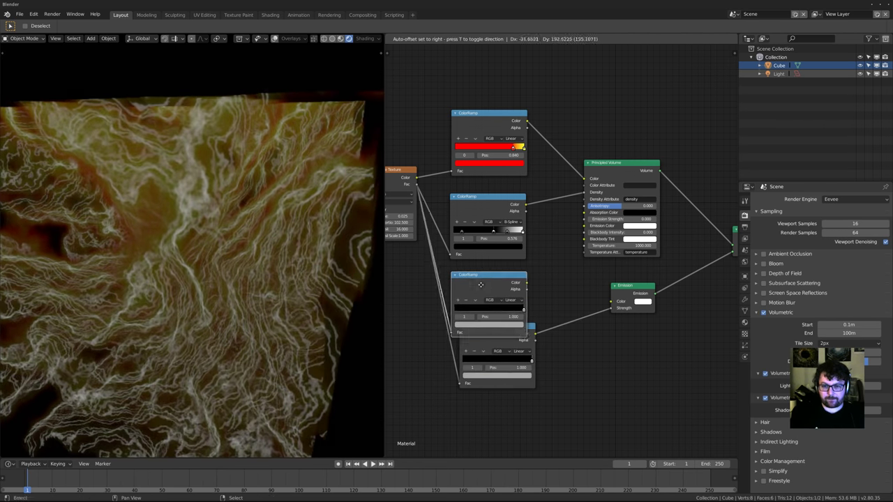
pyautogui.click(488, 292)
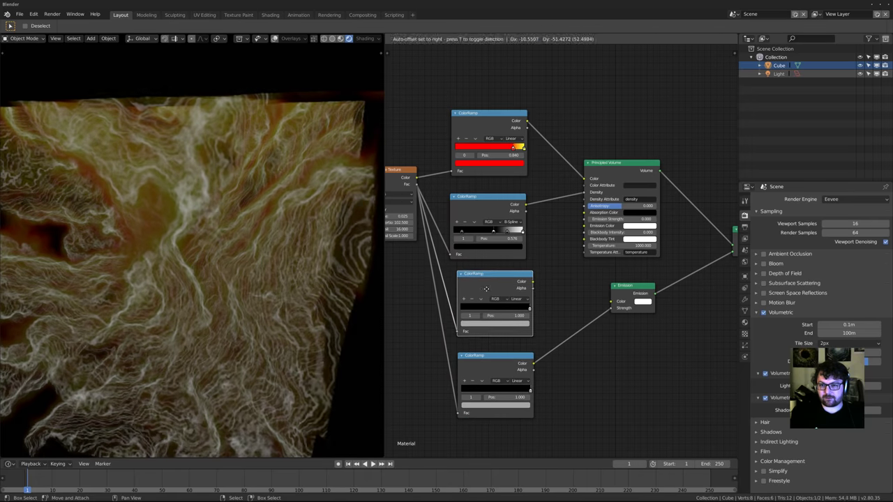
pyautogui.moveTo(533, 282); pyautogui.dragTo(611, 301)
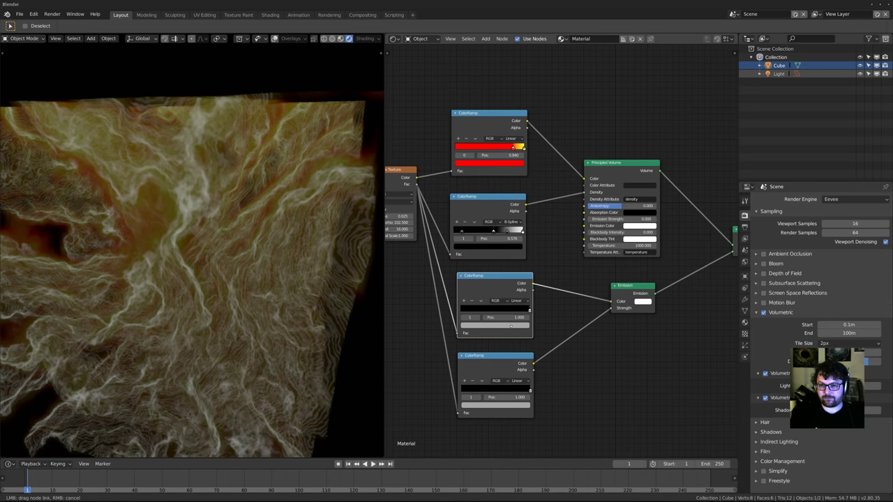
pyautogui.click(511, 326)
pyautogui.click(487, 275)
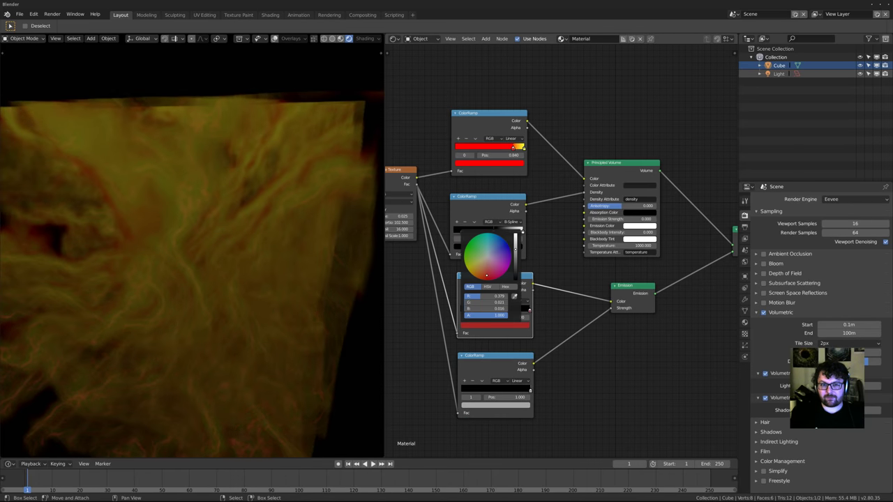
# Brighten the end stop of the ColorRamp driving the Emission strength to full white
pyautogui.click(516, 405)
pyautogui.moveTo(516, 329); pyautogui.dragTo(516, 313)
pyautogui.moveTo(602, 389); pyautogui.dragTo(600, 419, button='middle')
pyautogui.scroll(1, 509, 370)
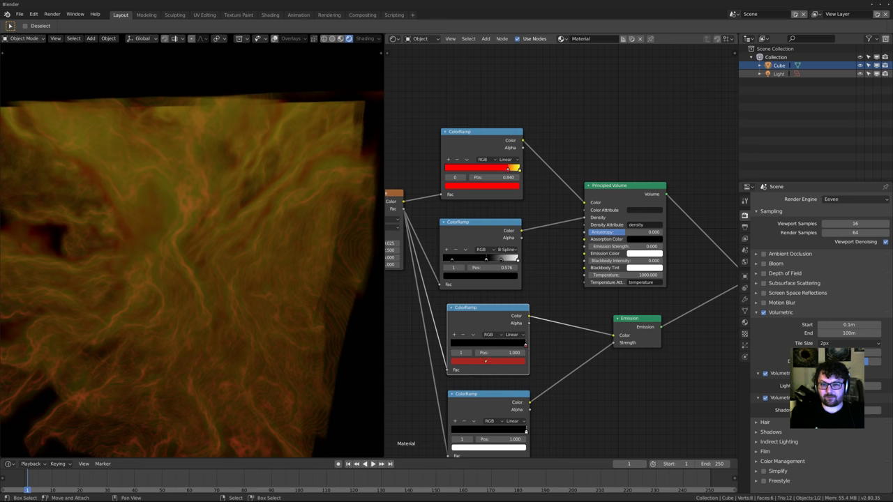
# Change the end stop of the ColorRamp feeding the Emission color to a bright orange
pyautogui.click(480, 360)
pyautogui.moveTo(511, 280); pyautogui.dragTo(511, 263)
pyautogui.moveTo(492, 299)
pyautogui.mouseDown()
pyautogui.moveTo(473, 288)
pyautogui.moveTo(474, 271)
pyautogui.moveTo(467, 284)
pyautogui.moveTo(473, 303)
pyautogui.mouseUp()
pyautogui.moveTo(279, 265); pyautogui.dragTo(215, 237, button='middle')
pyautogui.scroll(-5, 215, 237)
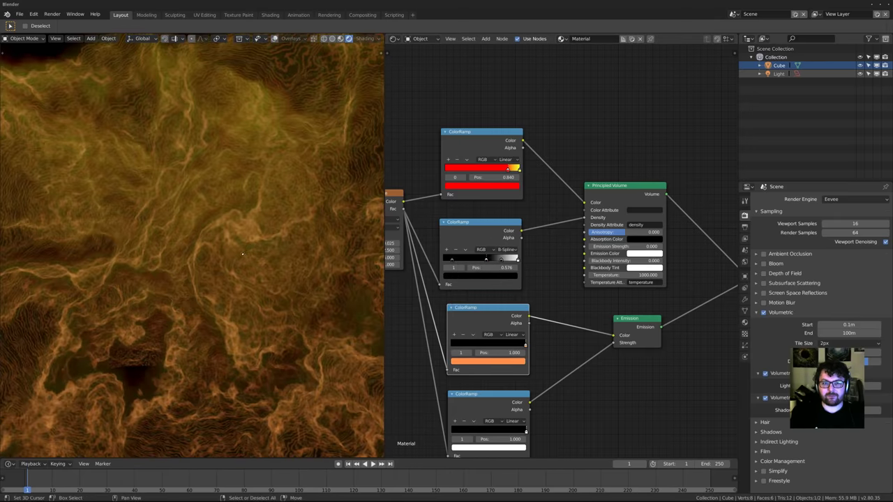
pyautogui.scroll(-2, 241, 255)
# Set the Mapping node's X rotation to 110° and undo a trial change to its scale
pyautogui.moveTo(558, 267); pyautogui.dragTo(734, 261, button='middle')
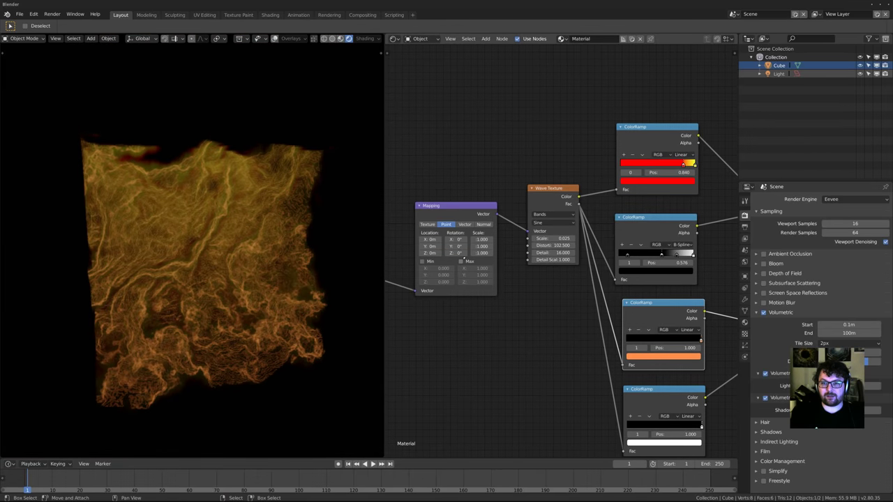
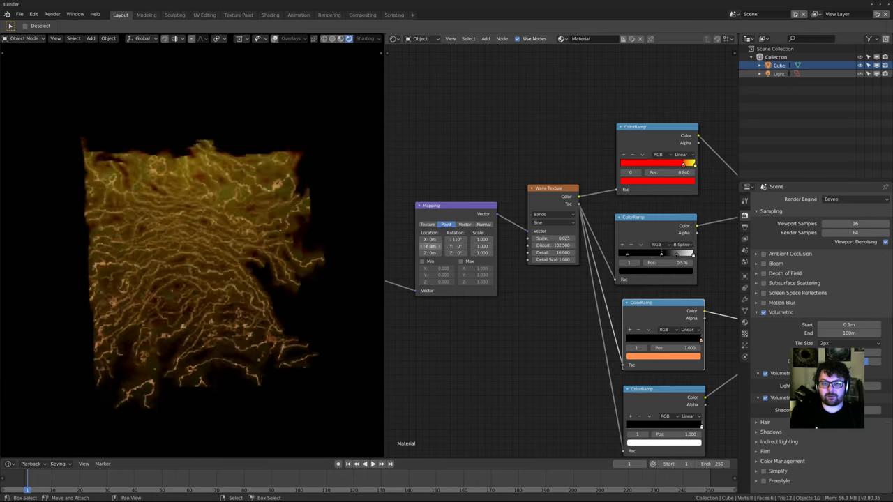
pyautogui.moveTo(480, 238)
pyautogui.mouseDown()
pyautogui.moveTo(531, 239)
pyautogui.moveTo(461, 238)
pyautogui.moveTo(480, 239)
pyautogui.mouseUp()
pyautogui.hotkey('ctrl', 'z')
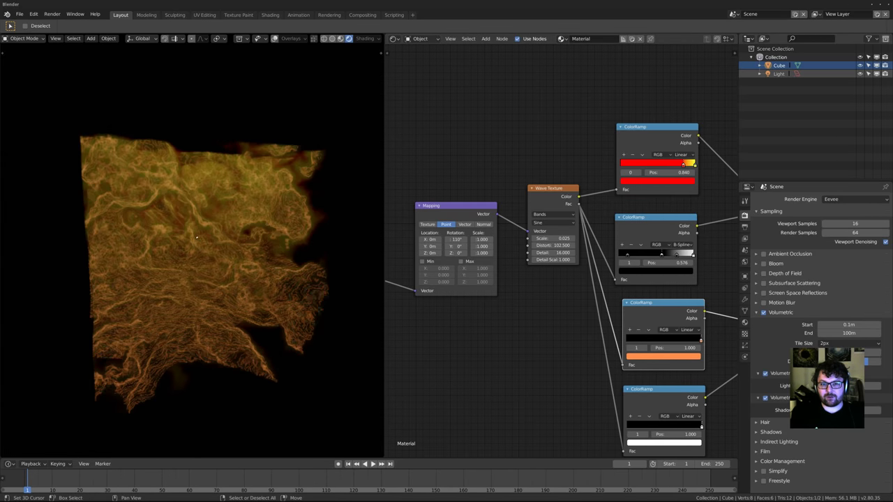
pyautogui.moveTo(328, 247); pyautogui.dragTo(269, 258, button='middle')
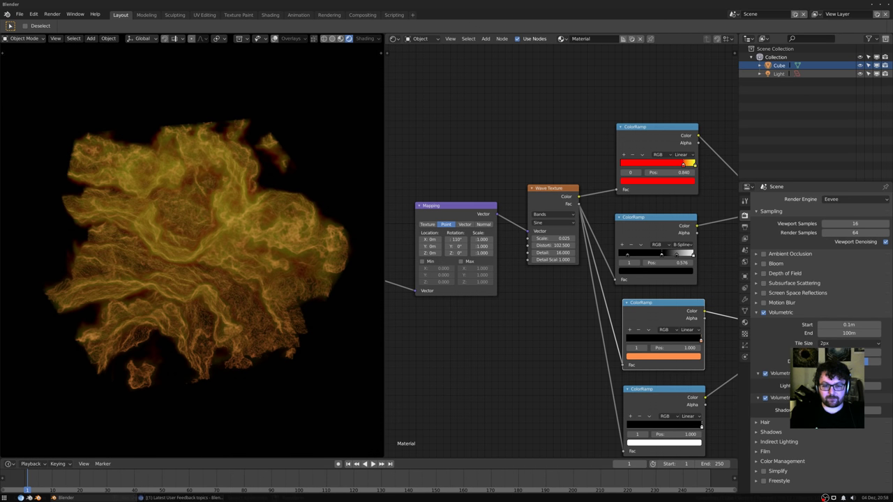
# Switch to the browser, open the artist's Instagram profile in a new tab, and view an earlier colorful volumetric post
pyautogui.click(180, 499)
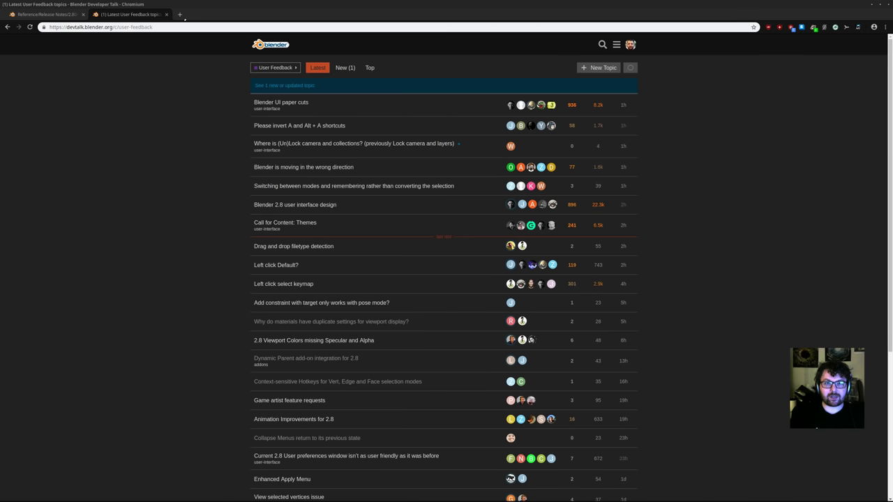
pyautogui.click(179, 14)
pyautogui.write('ins')
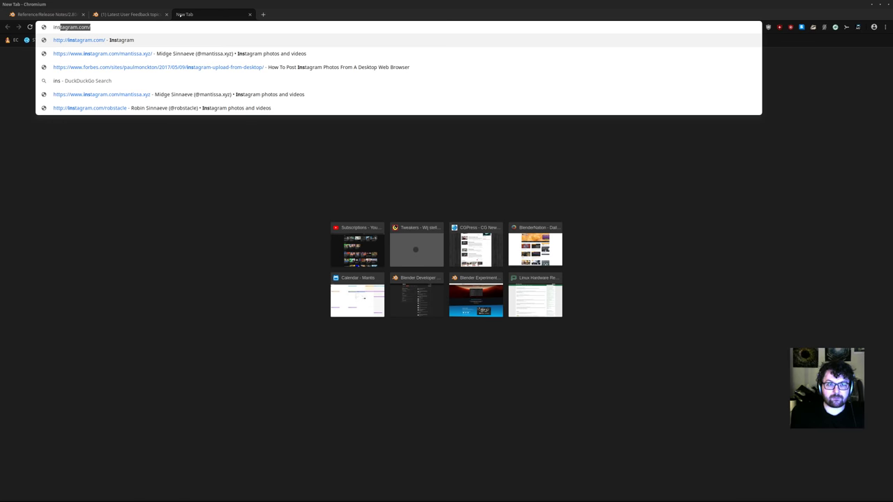
pyautogui.press('Down')
pyautogui.press('Return')
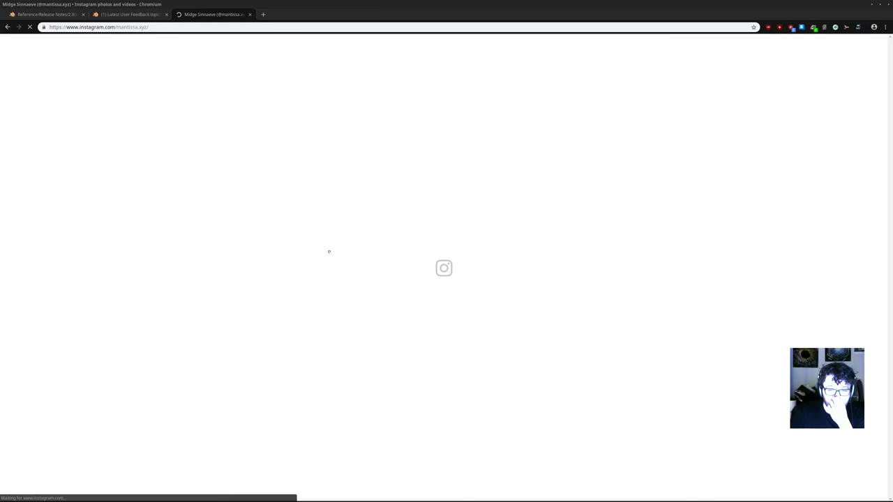
pyautogui.scroll(-10, 360, 209)
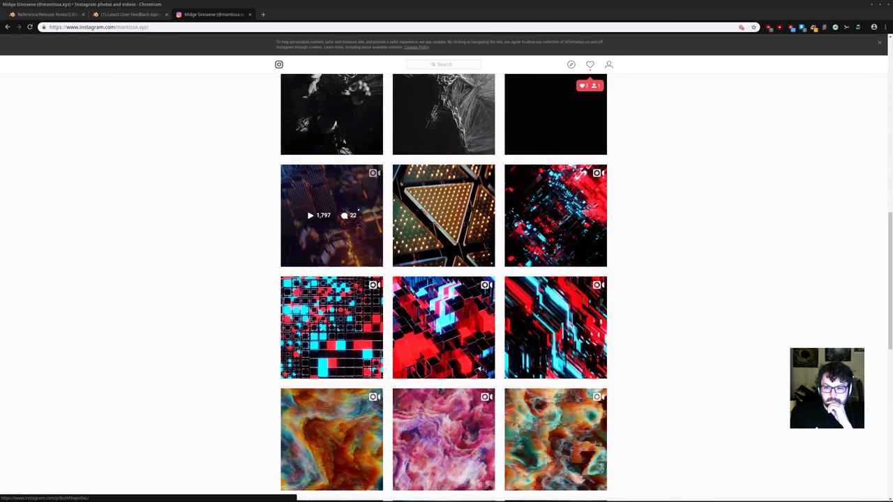
pyautogui.click(343, 253)
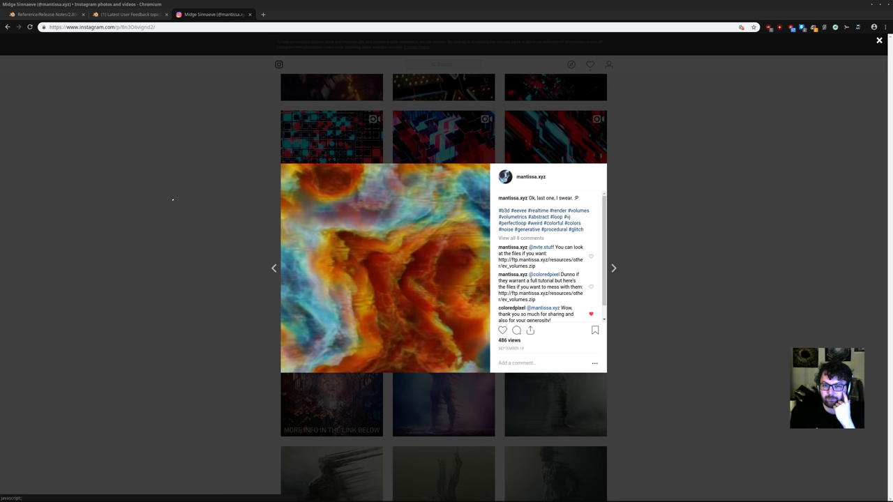
pyautogui.click(722, 137)
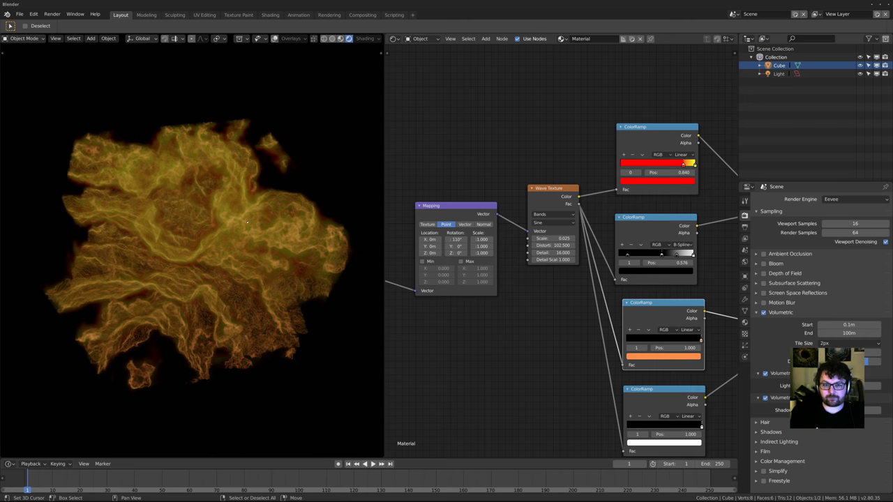
# Back in Blender, switch the render engine to Cycles and set its device to GPU Compute
pyautogui.moveTo(204, 229); pyautogui.dragTo(193, 225, button='middle')
pyautogui.scroll(4, 198, 228)
pyautogui.scroll(-5, 196, 226)
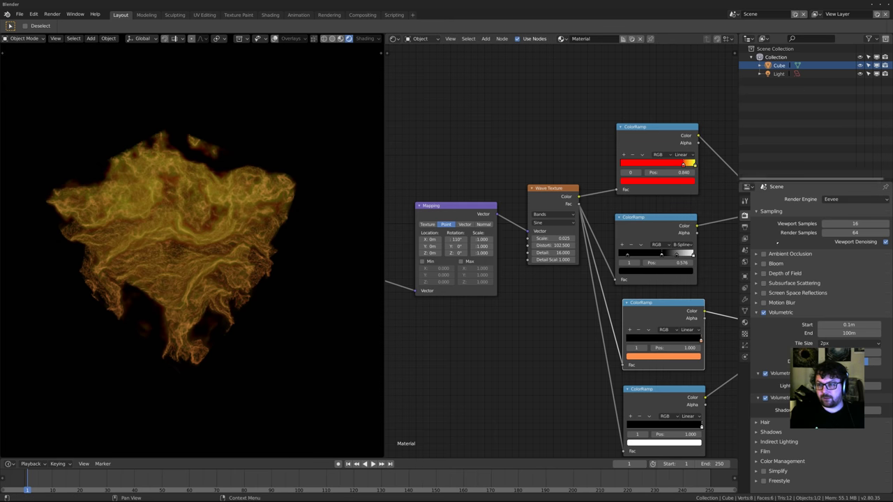
pyautogui.click(854, 199)
pyautogui.click(841, 171)
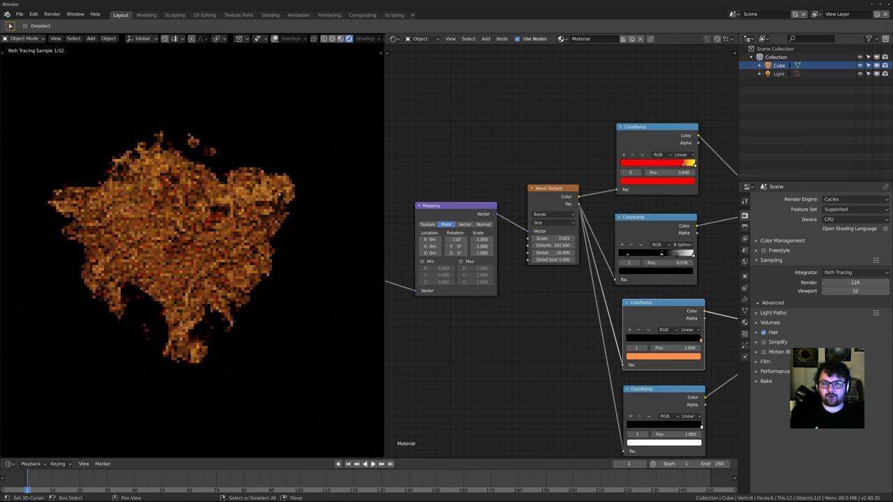
pyautogui.moveTo(217, 223); pyautogui.dragTo(233, 222, button='middle')
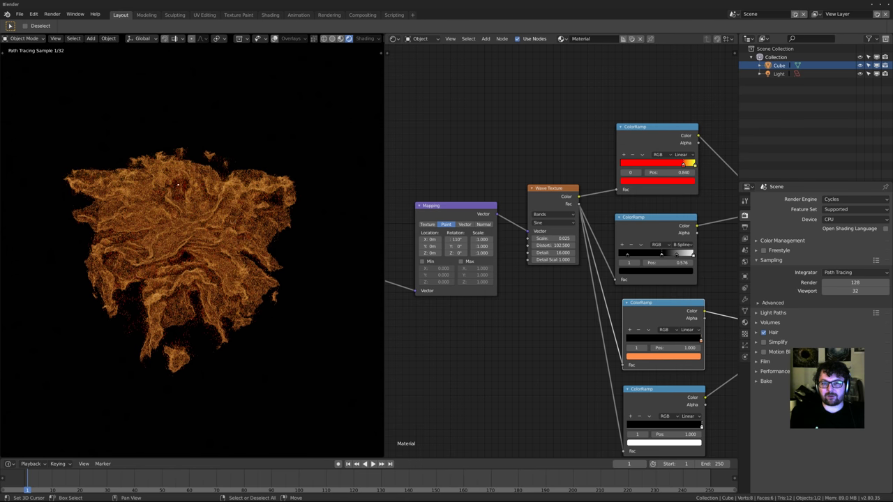
pyautogui.click(850, 219)
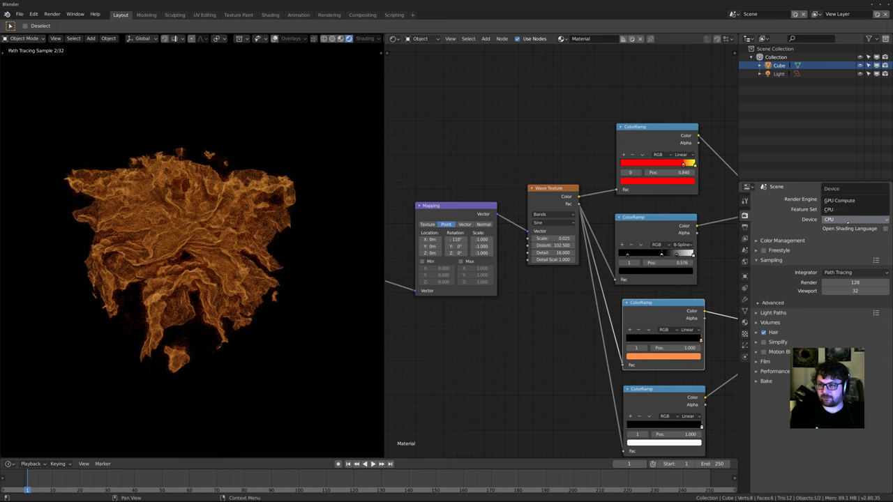
pyautogui.click(839, 201)
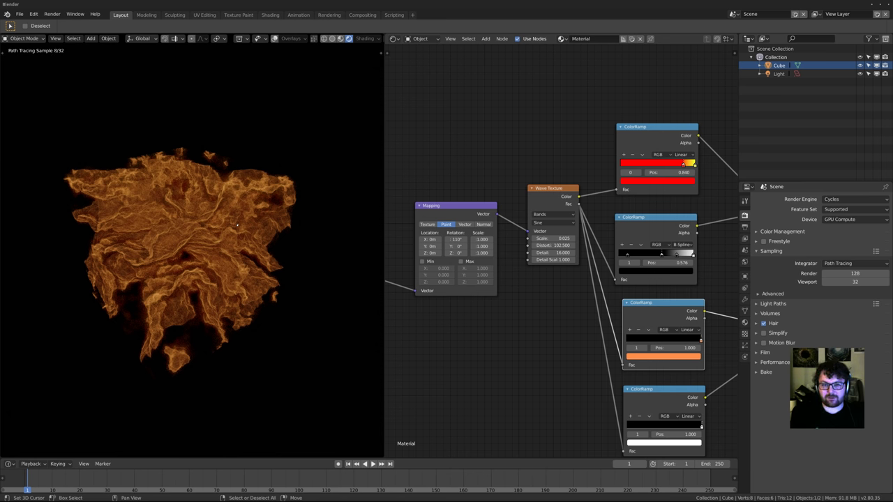
# Add a level 2 subdivision to the cube and compare its rounded shape in solid and rendered shading
pyautogui.moveTo(515, 344); pyautogui.dragTo(386, 299, button='middle')
pyautogui.moveTo(626, 307); pyautogui.dragTo(520, 362, button='middle')
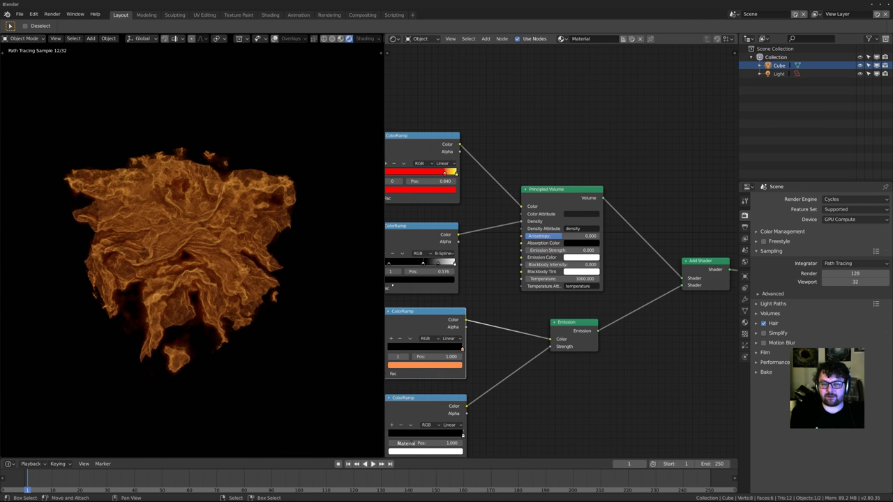
pyautogui.press('Home')
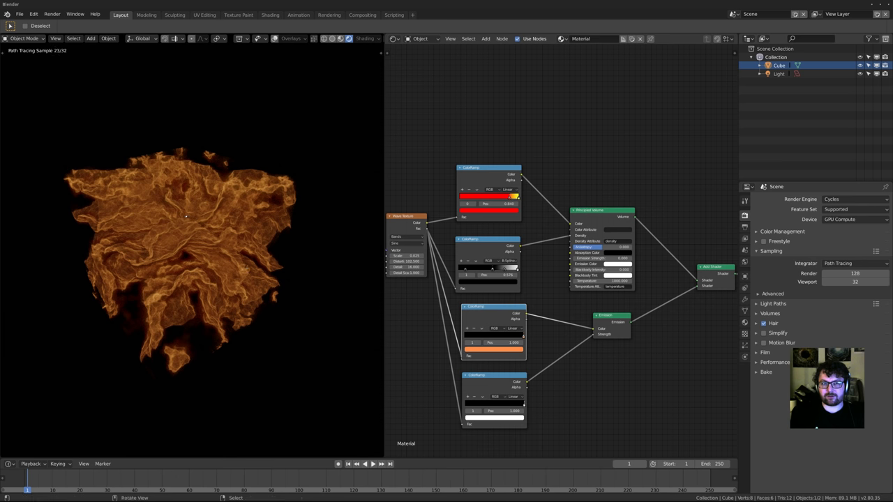
pyautogui.moveTo(189, 266); pyautogui.dragTo(275, 230, button='middle')
pyautogui.moveTo(209, 249); pyautogui.dragTo(329, 231, button='middle')
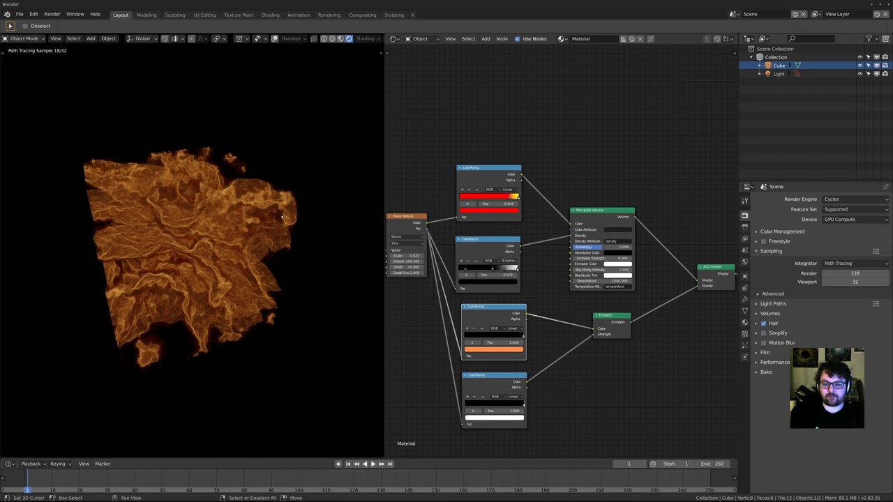
pyautogui.hotkey('ctrl', '2')
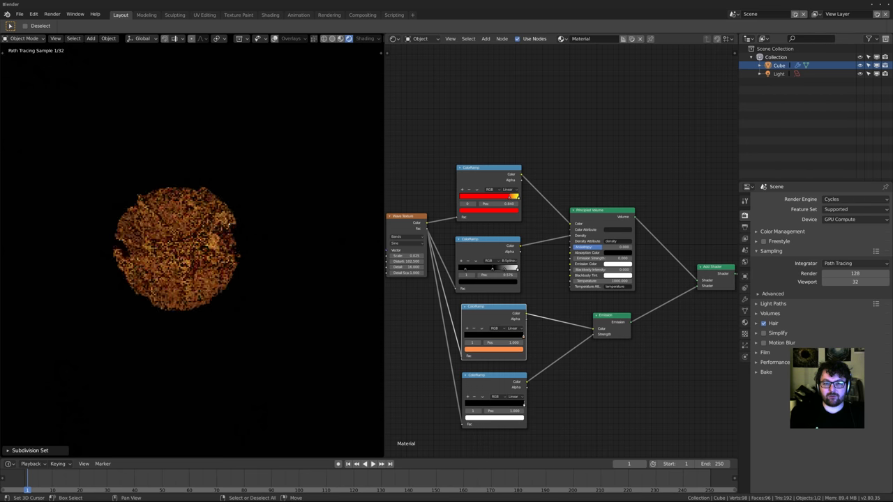
pyautogui.scroll(4, 194, 235)
pyautogui.scroll(-1, 157, 258)
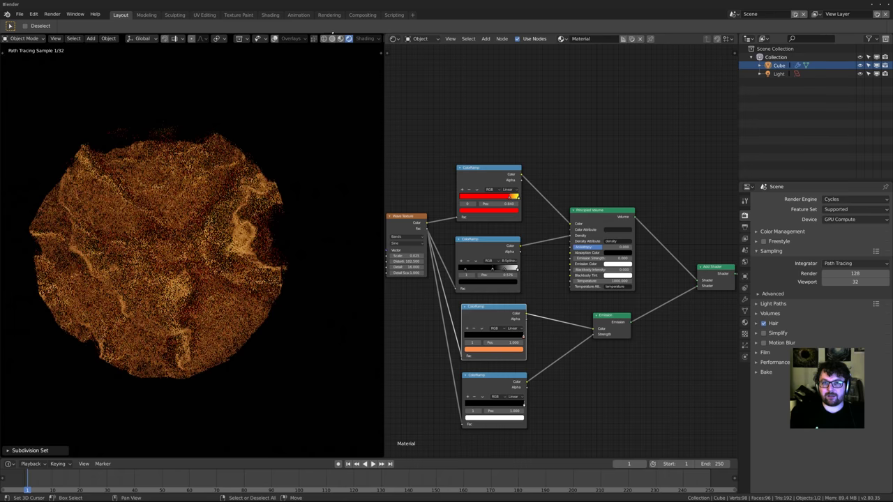
pyautogui.hotkey('shift', 'z')
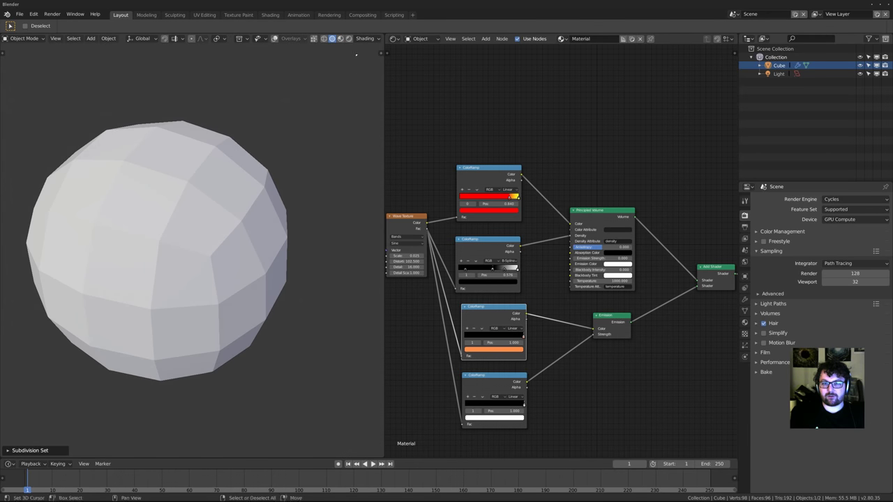
pyautogui.hotkey('shift', 'z')
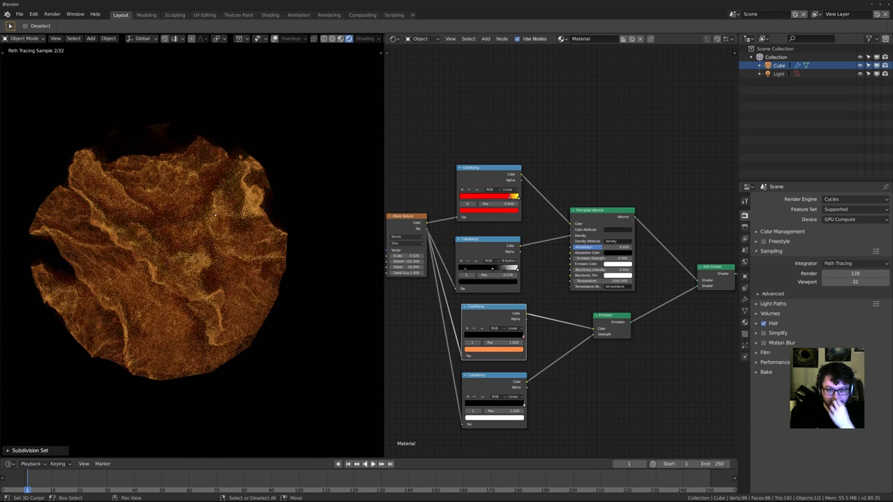
# Switch the render engine back to Eevee and view the volumetric cube from a closer angle
pyautogui.click(855, 199)
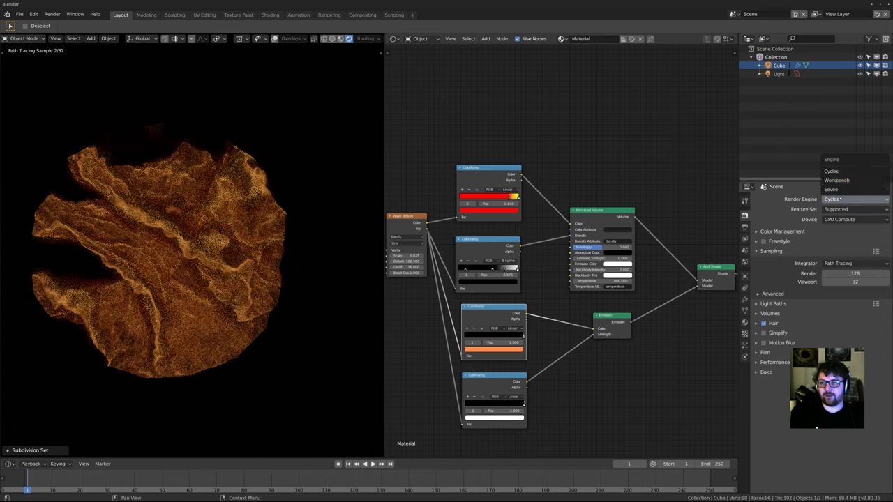
pyautogui.click(831, 190)
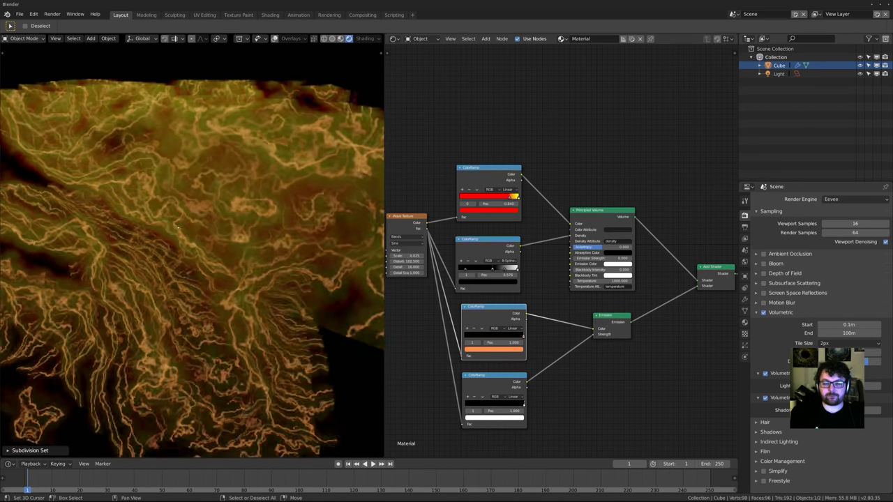
pyautogui.moveTo(206, 236); pyautogui.dragTo(220, 238, button='middle')
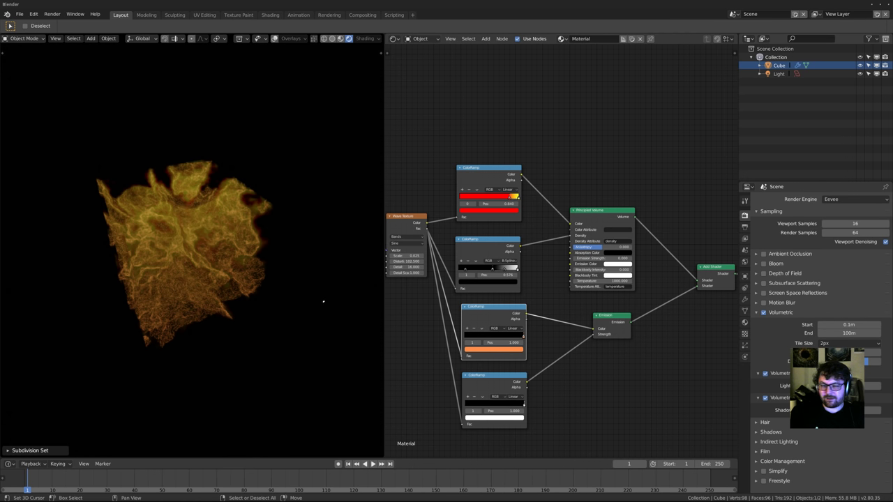
pyautogui.scroll(3, 323, 301)
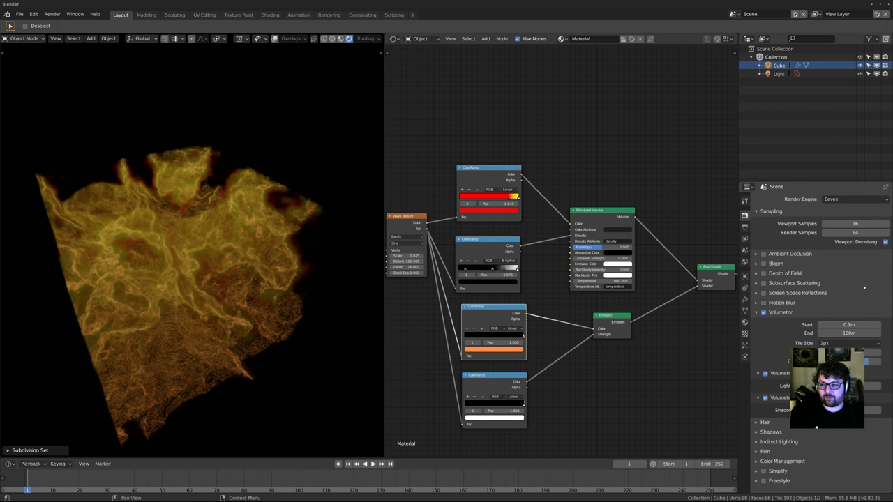
# Set the color management view transform to Film and inspect the volume up close
pyautogui.click(789, 462)
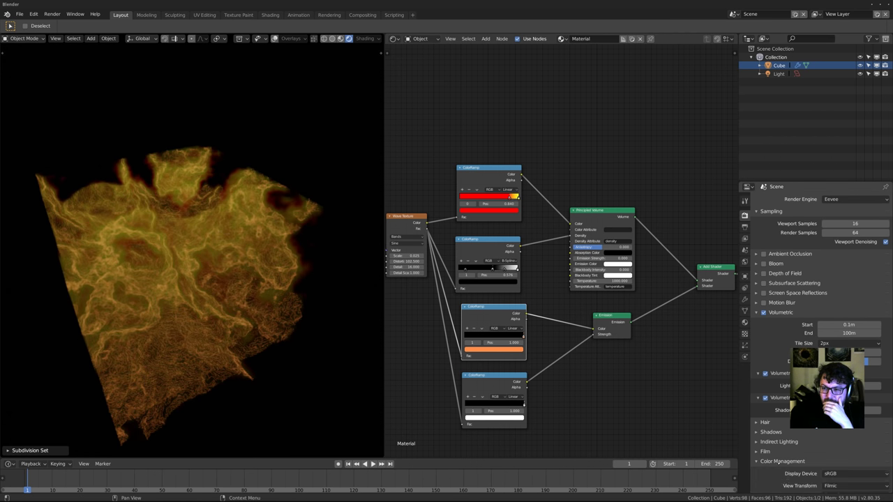
pyautogui.scroll(-3, 790, 462)
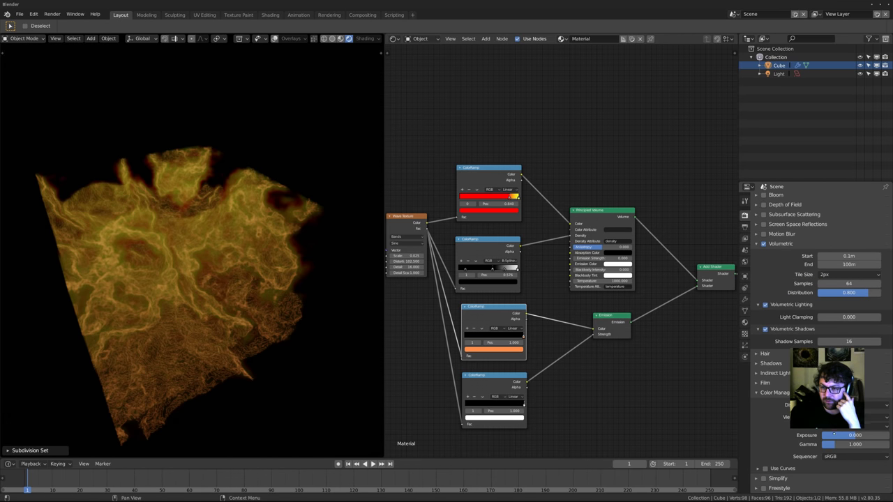
pyautogui.moveTo(209, 266); pyautogui.dragTo(236, 240, button='middle')
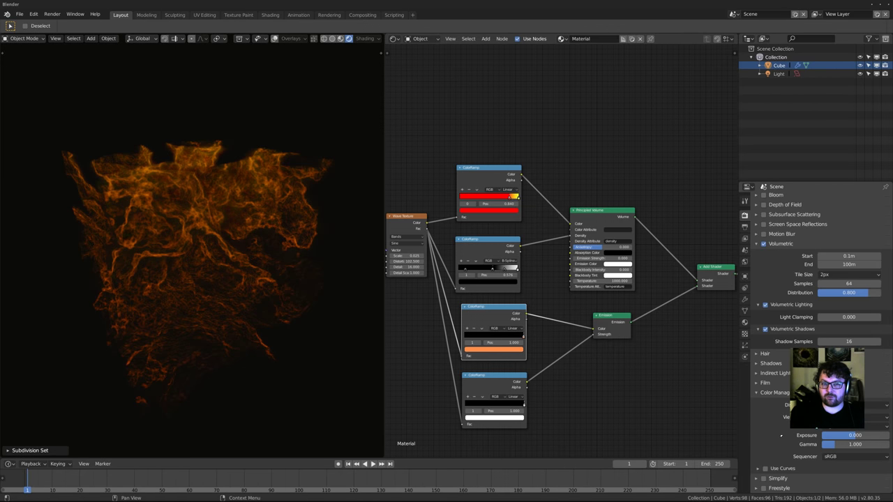
pyautogui.moveTo(209, 279)
pyautogui.mouseDown(button='middle')
pyautogui.moveTo(196, 308)
pyautogui.moveTo(271, 319)
pyautogui.moveTo(216, 302)
pyautogui.moveTo(239, 296)
pyautogui.moveTo(199, 292)
pyautogui.mouseUp(button='middle')
pyautogui.scroll(5, 216, 301)
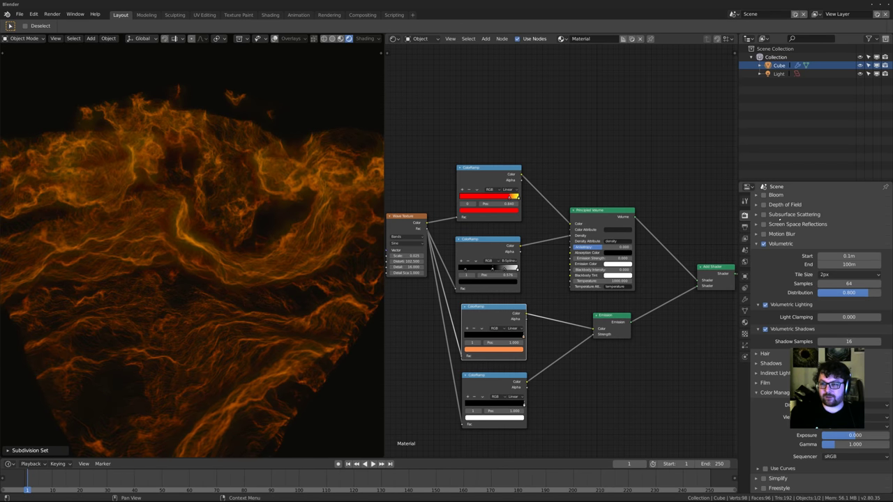
# Set the Eevee viewport samples to 64
pyautogui.scroll(3, 785, 239)
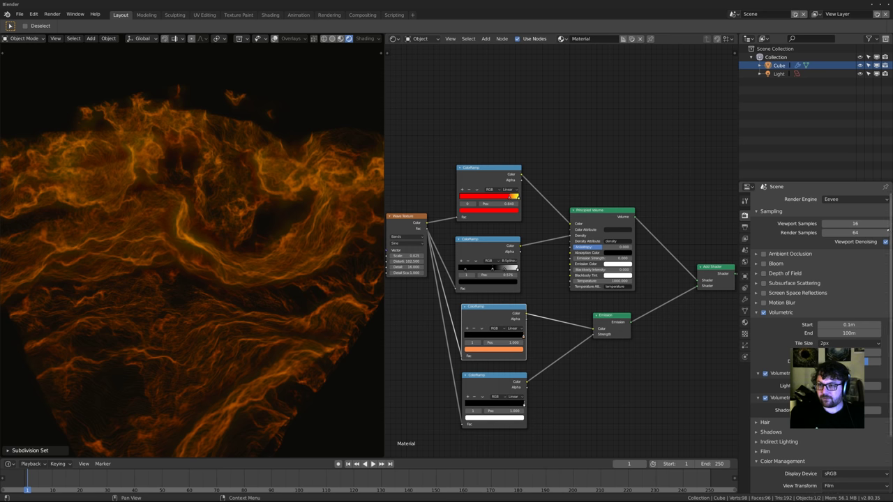
pyautogui.write('64')
pyautogui.press('Return')
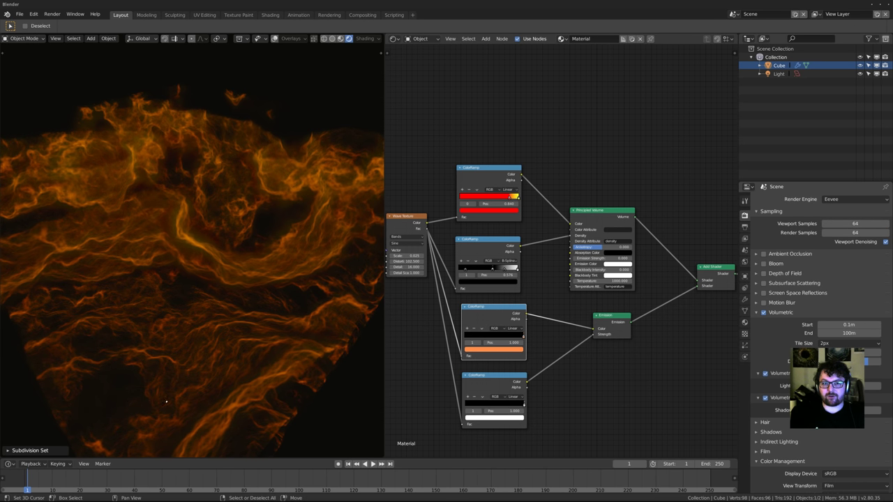
# Inspect the volume from several sides and choose a different film look in the color management settings
pyautogui.moveTo(201, 240); pyautogui.dragTo(288, 238, button='middle')
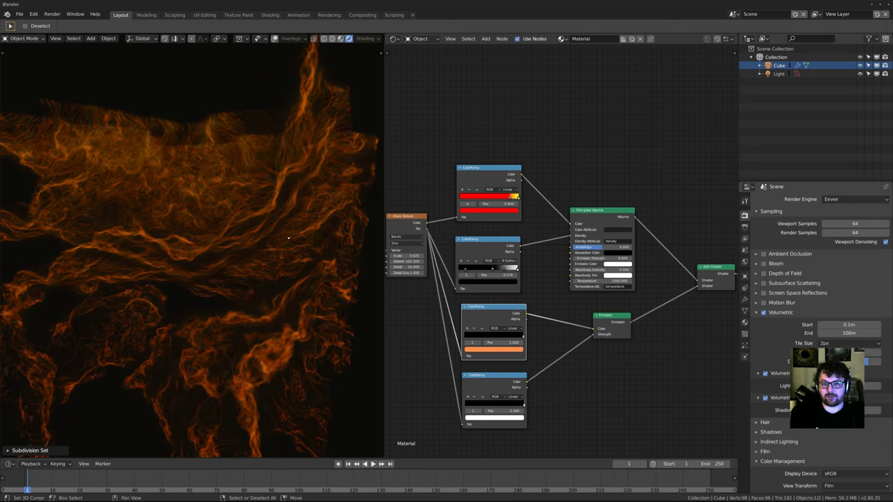
pyautogui.moveTo(212, 232); pyautogui.dragTo(284, 236, button='middle')
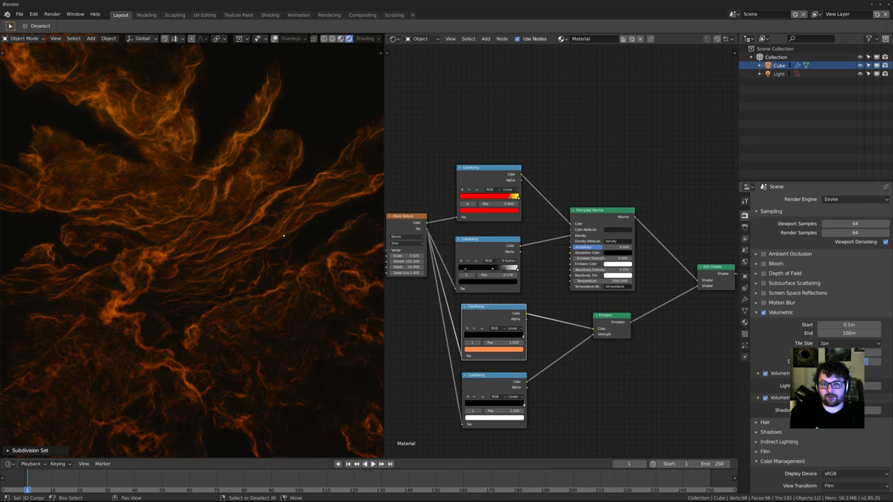
pyautogui.moveTo(224, 276); pyautogui.dragTo(297, 271, button='middle')
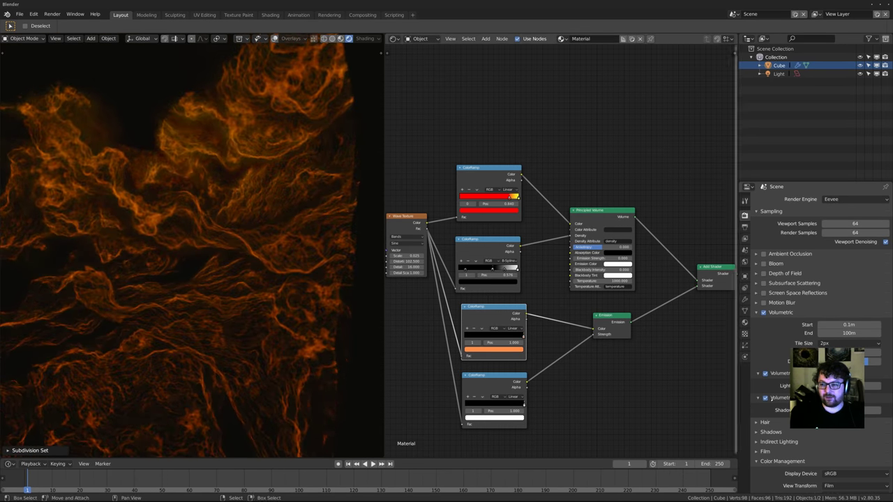
pyautogui.scroll(-2, 816, 314)
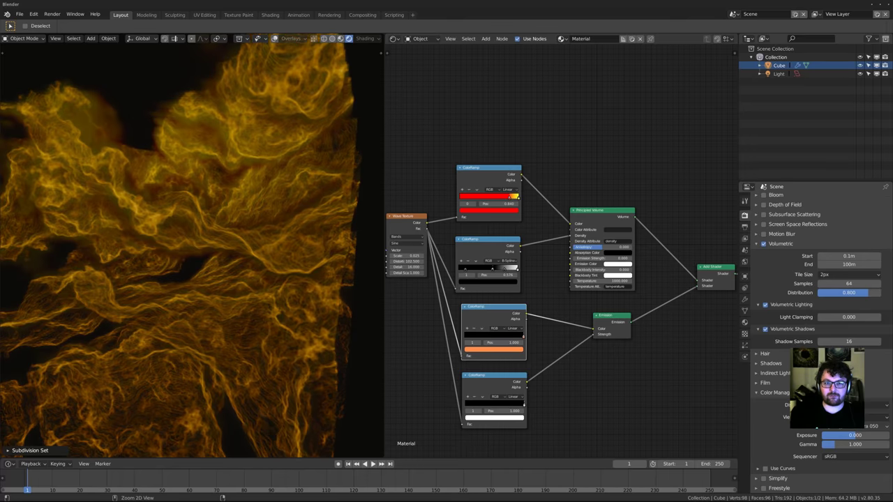
pyautogui.moveTo(192, 230); pyautogui.dragTo(252, 279, button='middle')
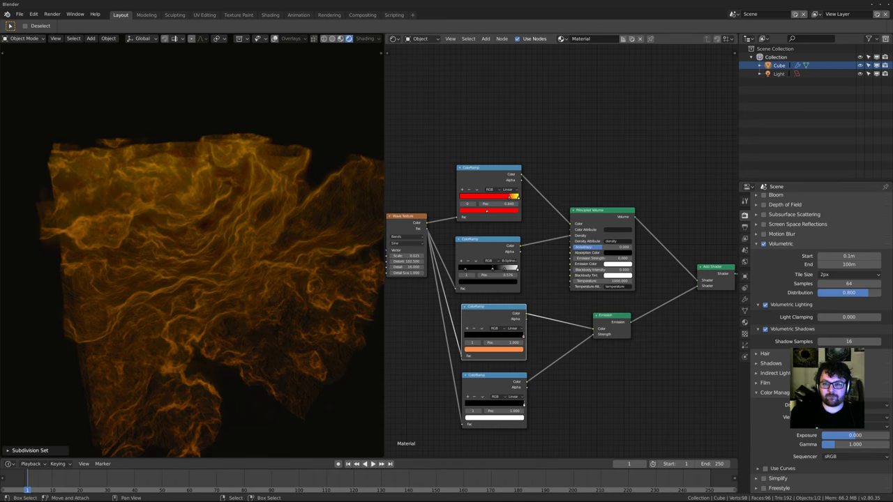
# Recolor the red stop of the ramp feeding the Principled Volume color to bright blue and view the whole volume
pyautogui.click(492, 211)
pyautogui.click(492, 134)
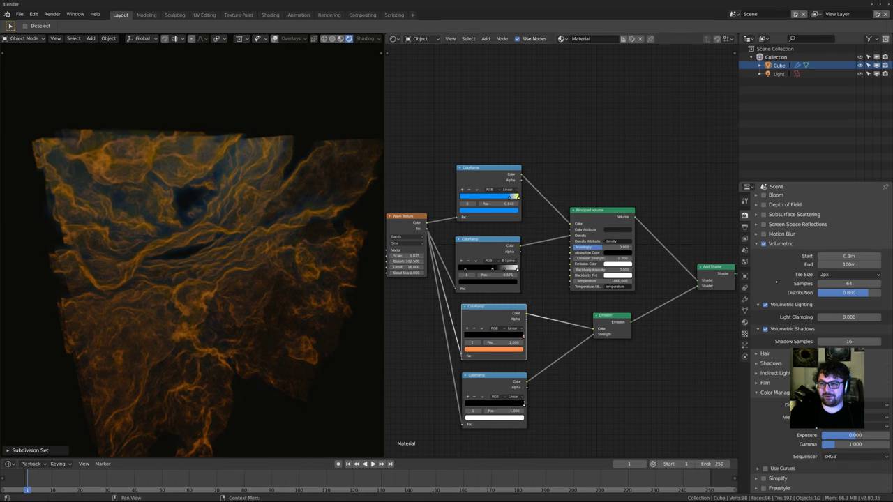
pyautogui.scroll(-2, 188, 244)
pyautogui.moveTo(188, 243); pyautogui.dragTo(209, 251, button='middle')
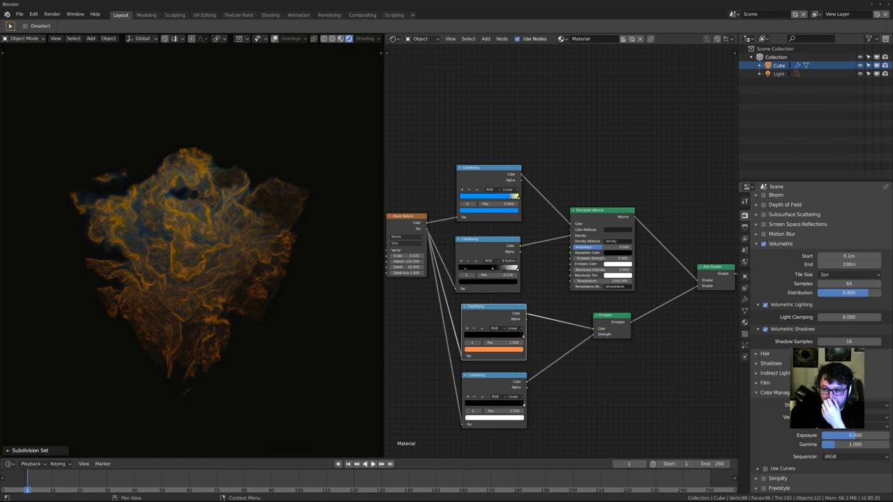
# Expand Eevee's Indirect Lighting settings and start a new General scene
pyautogui.click(784, 374)
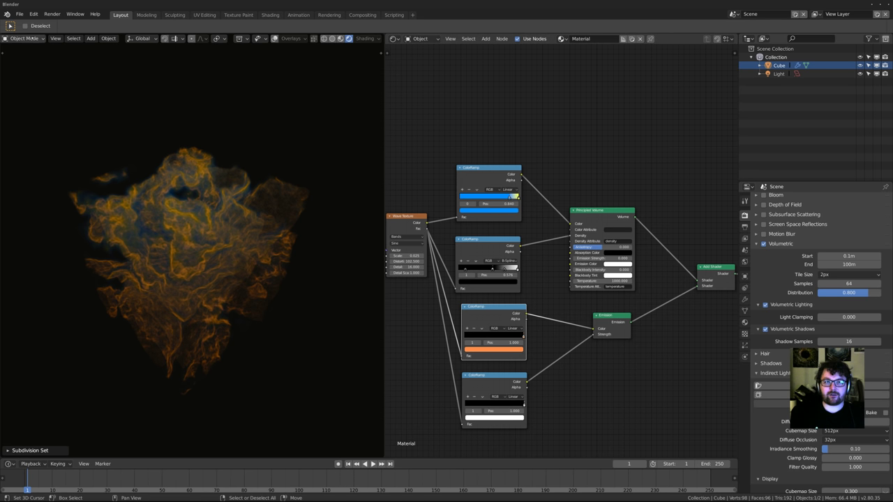
pyautogui.click(19, 14)
pyautogui.moveTo(28, 22)
pyautogui.click(123, 23)
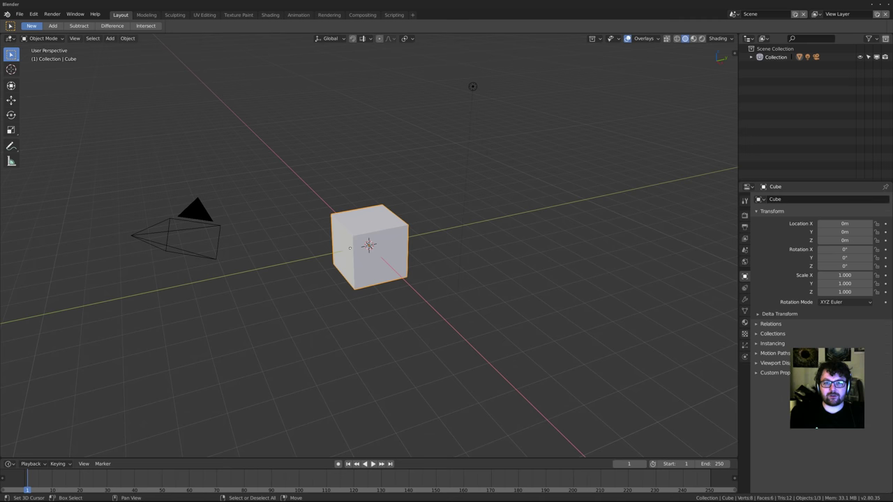
# Move the default cube's mesh up 1 m along Z in Edit Mode
pyautogui.press('Tab')
pyautogui.press('g')
pyautogui.press('z')
pyautogui.press('1')
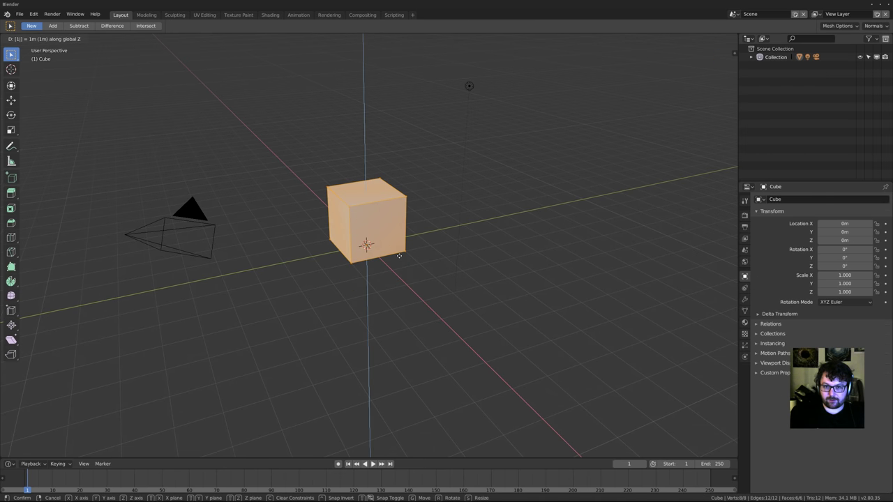
pyautogui.press('Return')
pyautogui.press('Tab')
# Delete the default camera and light from the scene
pyautogui.rightClick(199, 219)
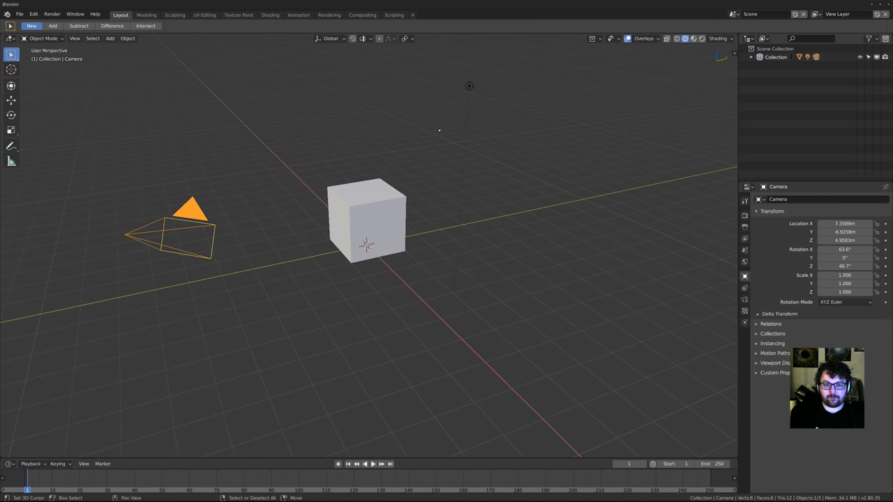
pyautogui.keyDown('shift'); pyautogui.click(470, 87); pyautogui.keyUp('shift')
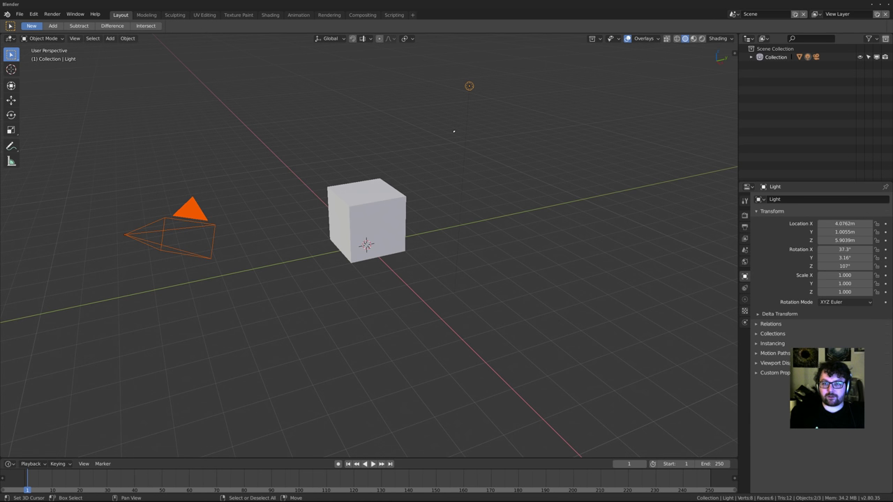
pyautogui.press('Delete')
pyautogui.hotkey('shift', 'c')
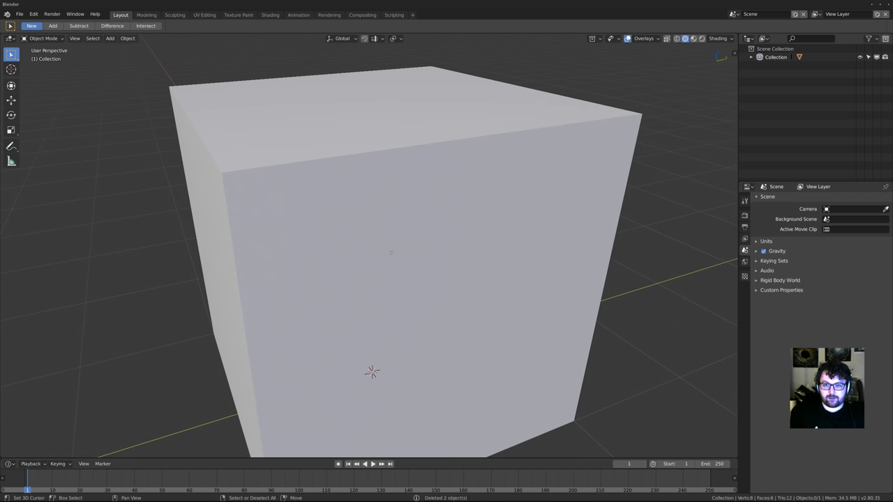
# Scale the cube uniformly by 3 in Object Mode
pyautogui.scroll(-4, 393, 247)
pyautogui.rightClick(393, 247)
pyautogui.press('Tab')
pyautogui.scroll(-6, 393, 247)
pyautogui.moveTo(455, 265); pyautogui.dragTo(443, 280, button='middle')
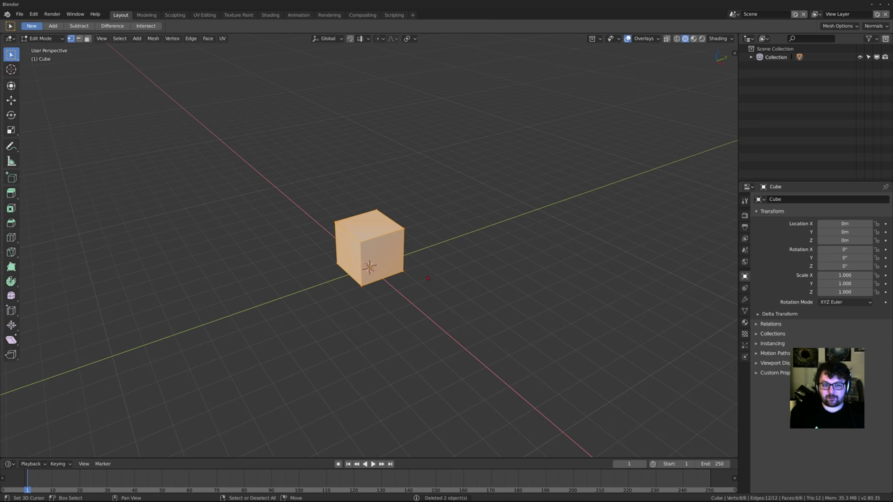
pyautogui.press('Tab')
pyautogui.write('s')
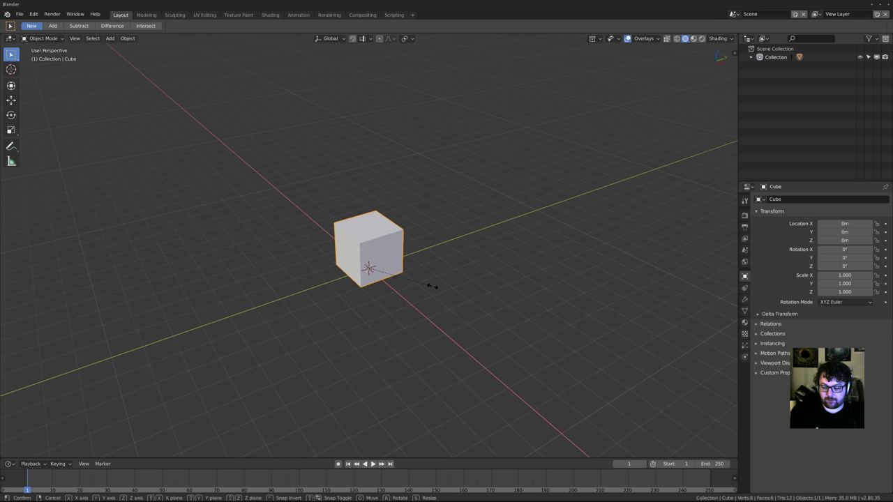
pyautogui.write('3')
pyautogui.press('Return')
# Delete the cube's front side face in face select mode to make an open box
pyautogui.press('Tab')
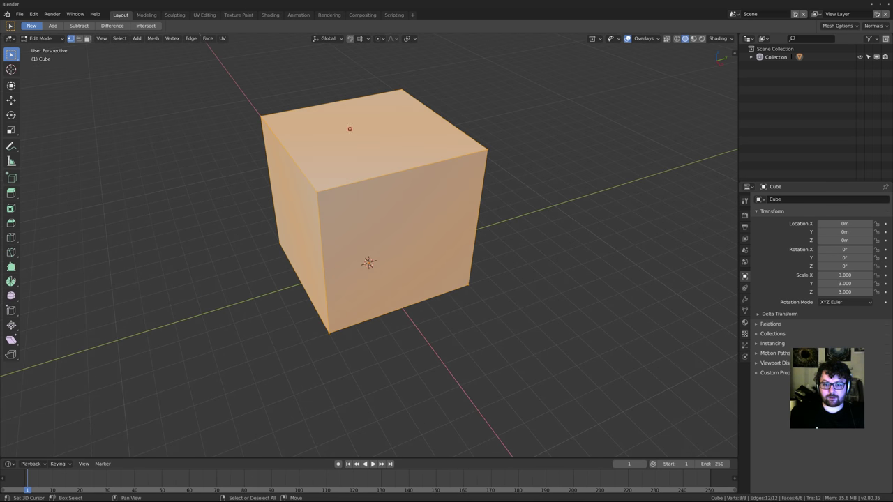
pyautogui.press('3')
pyautogui.click(351, 133)
pyautogui.moveTo(354, 140); pyautogui.dragTo(390, 265, button='middle')
pyautogui.click(357, 231)
pyautogui.press('x')
pyautogui.click(358, 231)
pyautogui.press('Tab')
# Add an area light and raise it along Z to just below the box's ceiling
pyautogui.hotkey('shift', 'a')
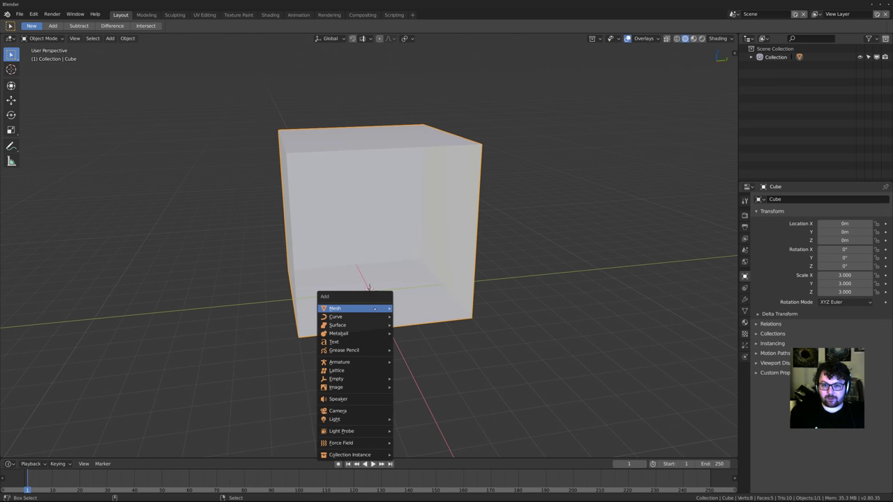
pyautogui.moveTo(343, 418)
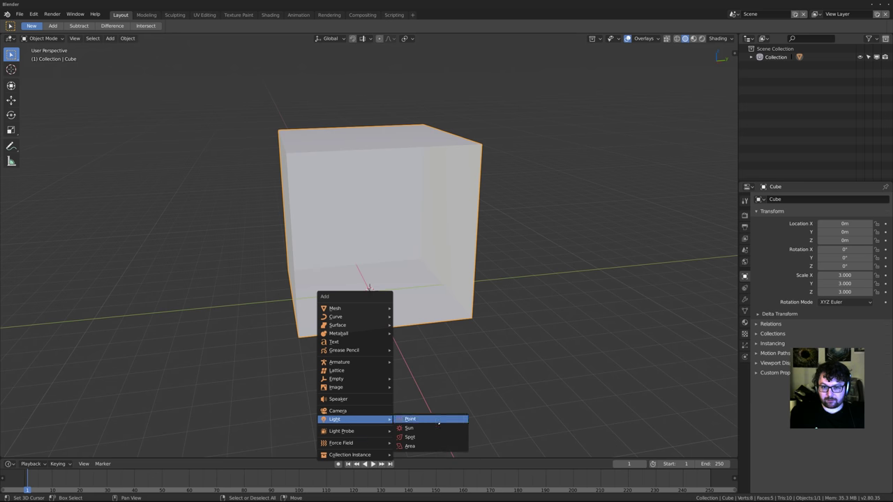
pyautogui.click(423, 447)
pyautogui.moveTo(419, 391); pyautogui.dragTo(411, 367, button='middle')
pyautogui.press('g')
pyautogui.press('z')
pyautogui.click(416, 222)
# Select the box's right inner wall face and add a second material slot
pyautogui.moveTo(423, 272); pyautogui.dragTo(495, 285, button='middle')
pyautogui.rightClick(500, 256)
pyautogui.press('Tab')
pyautogui.rightClick(476, 227)
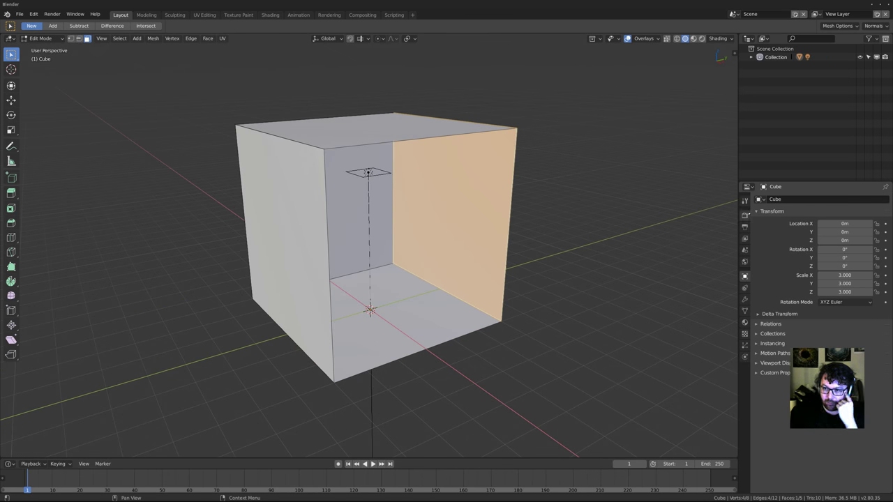
pyautogui.click(744, 323)
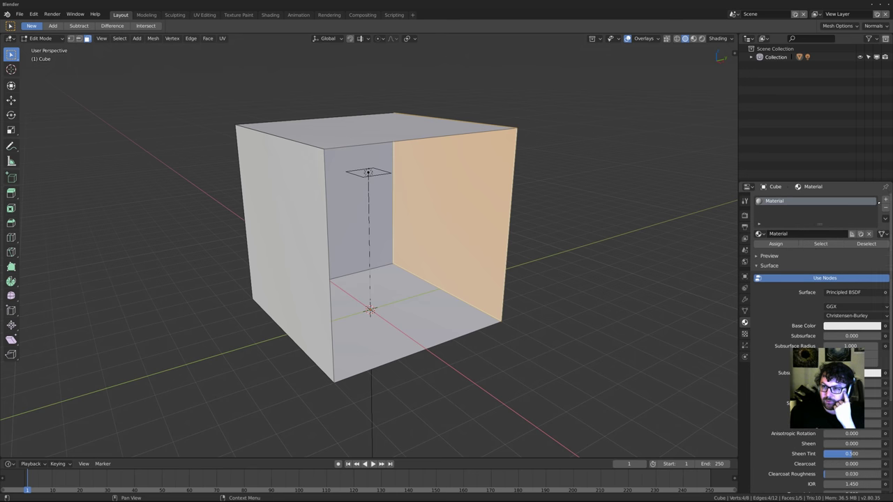
pyautogui.click(886, 200)
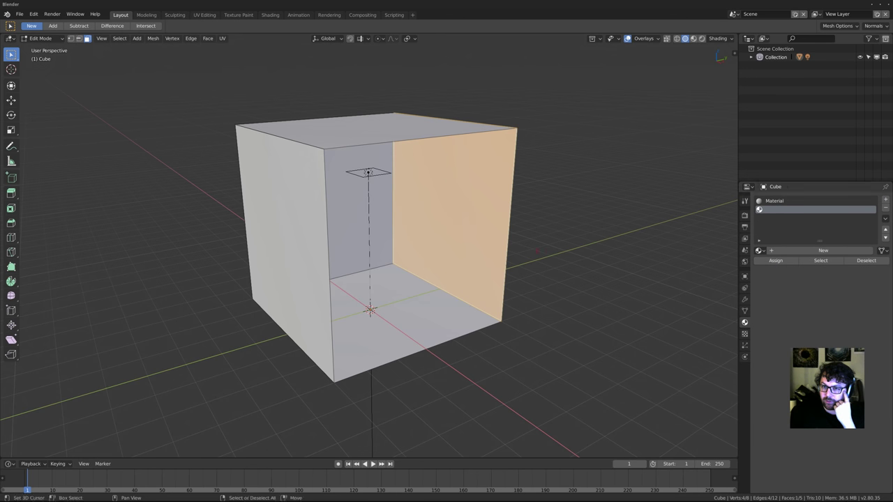
# Select the left wall face and create a material in a third slot with a red base color, RGB 0.800, 0.114, 0.102
pyautogui.moveTo(458, 253); pyautogui.dragTo(375, 240, button='middle')
pyautogui.rightClick(289, 209)
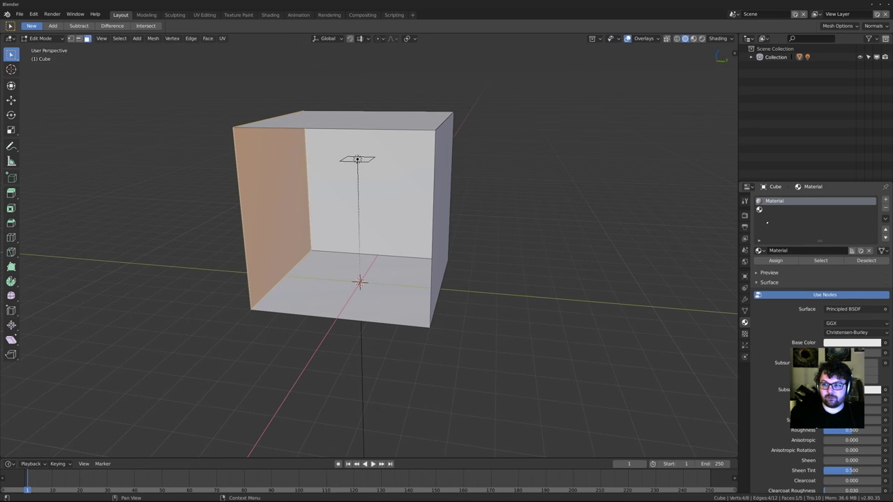
pyautogui.click(803, 209)
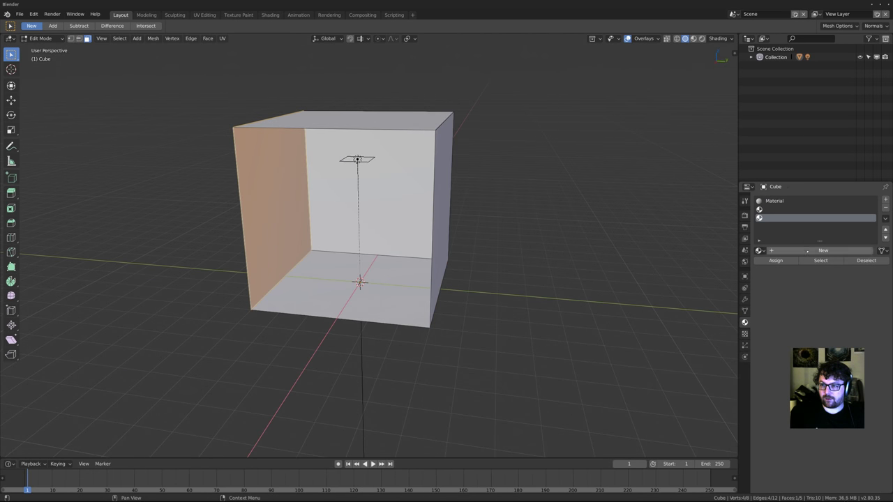
pyautogui.click(816, 250)
pyautogui.moveTo(547, 254); pyautogui.dragTo(562, 255, button='middle')
pyautogui.click(852, 343)
pyautogui.click(836, 272)
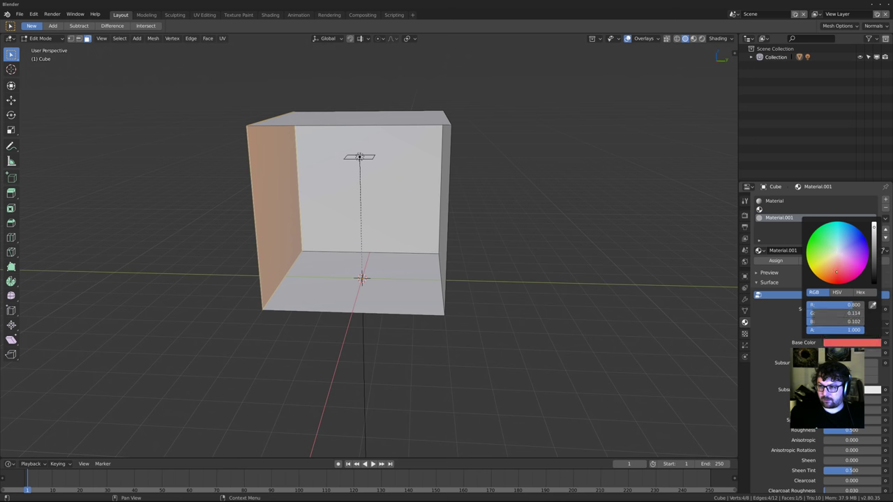
# Create a material in the box's empty second slot with a green base color, RGB 0.027, 0.800, 0.026, and return to Object Mode
pyautogui.click(777, 210)
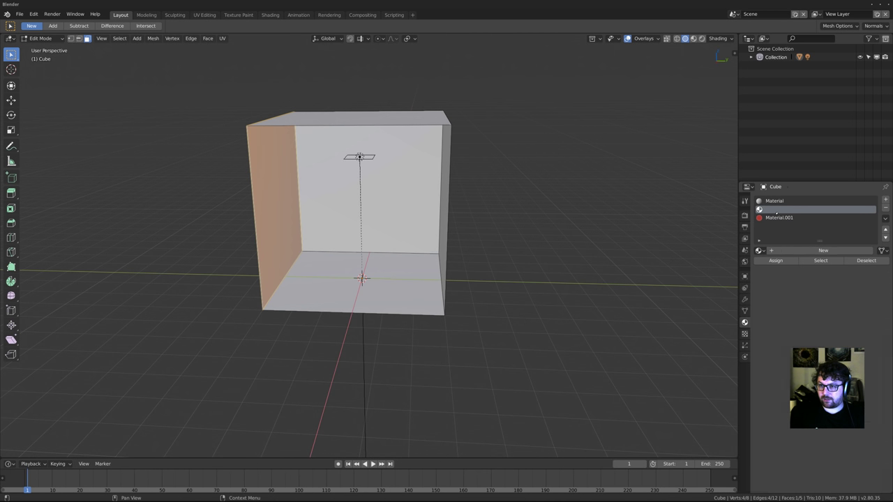
pyautogui.click(823, 251)
pyautogui.click(852, 343)
pyautogui.click(836, 273)
pyautogui.click(816, 240)
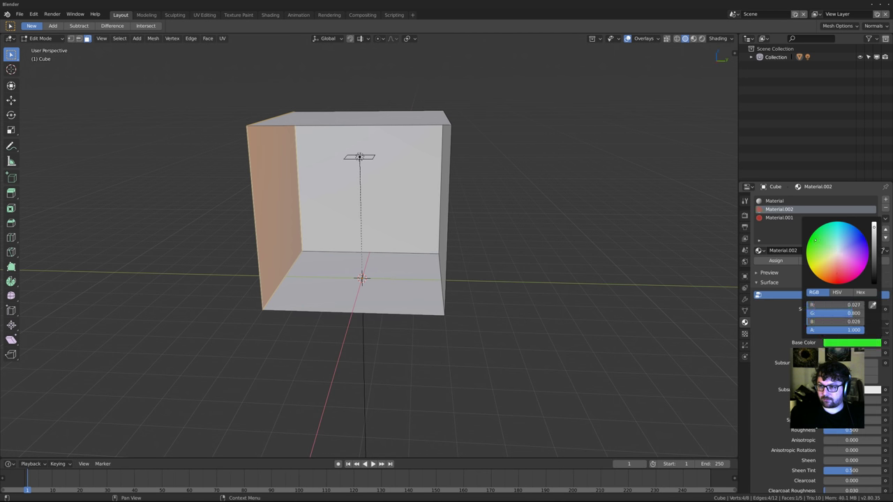
pyautogui.moveTo(314, 251); pyautogui.dragTo(335, 163, button='middle')
pyautogui.press('Tab')
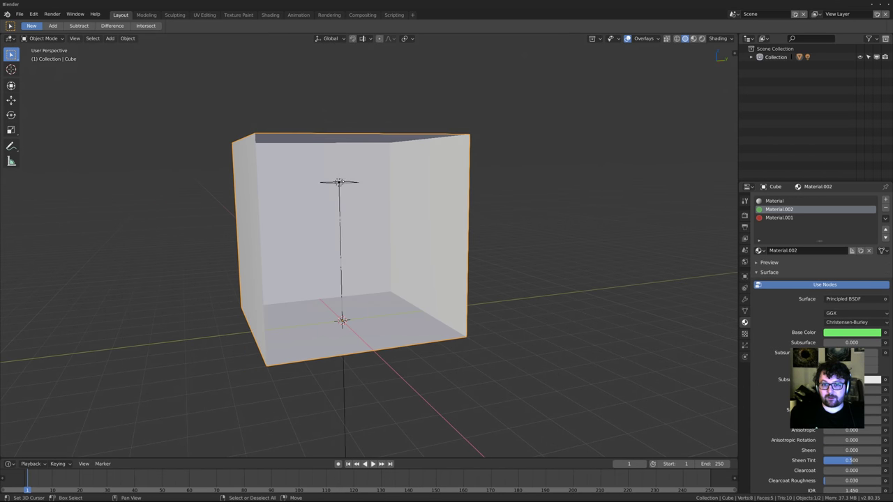
# Move the area light slightly up along Z, closer to the box's ceiling
pyautogui.rightClick(341, 182)
pyautogui.press('g')
pyautogui.press('z')
pyautogui.click(408, 284)
pyautogui.moveTo(409, 289); pyautogui.dragTo(376, 327, button='middle')
# Add a monkey mesh inside the box
pyautogui.hotkey('shift', 'a')
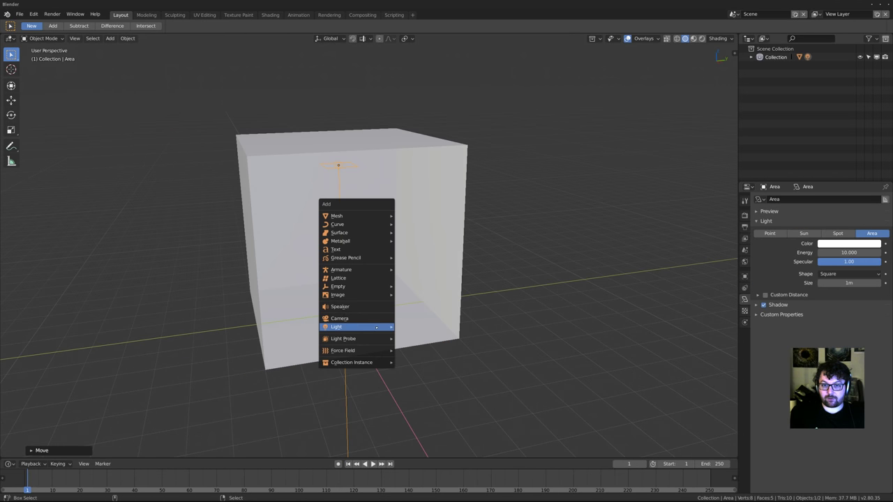
pyautogui.moveTo(367, 217)
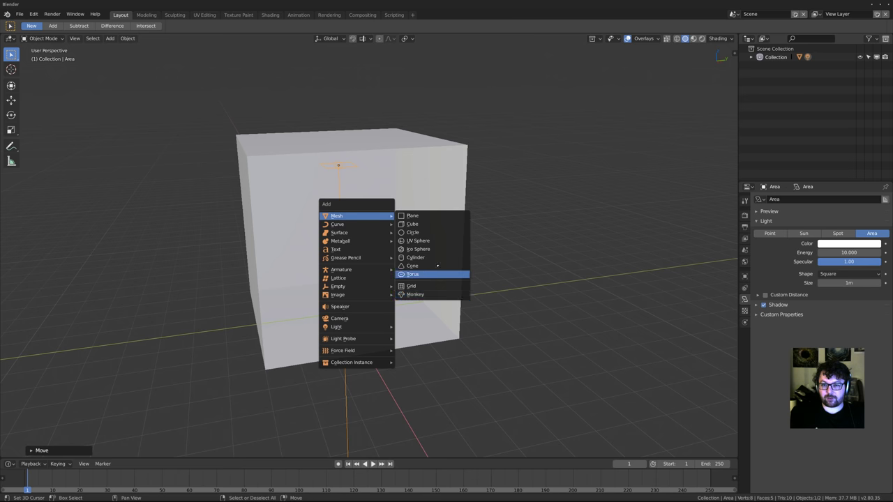
pyautogui.click(431, 295)
pyautogui.moveTo(405, 351); pyautogui.dragTo(448, 247, button='middle')
# Rotate the open box -90° about the global Z axis
pyautogui.rightClick(439, 281)
pyautogui.moveTo(439, 282); pyautogui.dragTo(444, 305, button='middle')
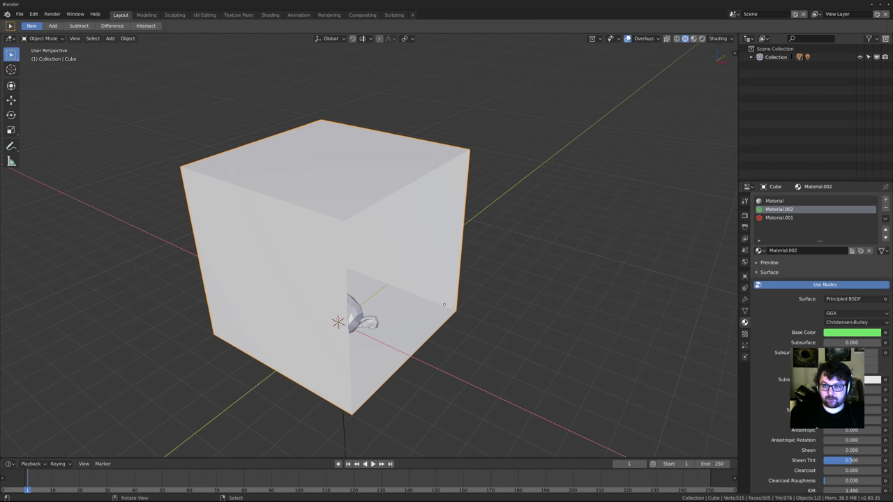
pyautogui.write('rx90')
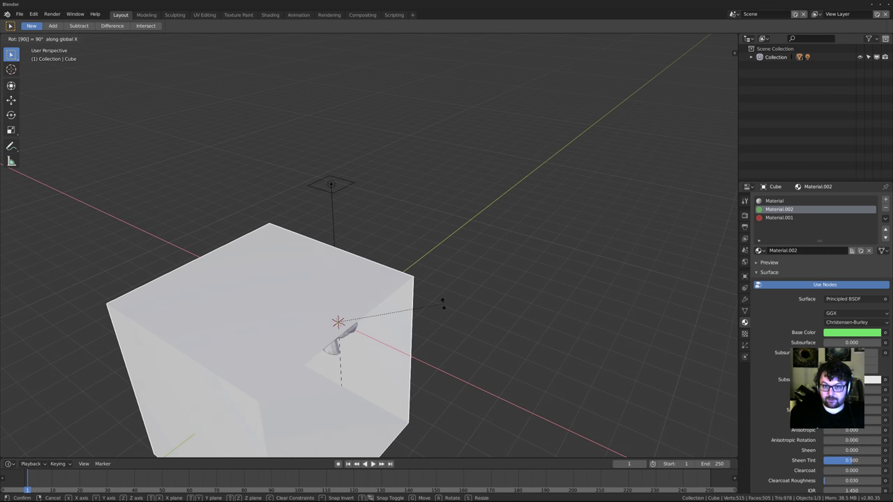
pyautogui.press('Escape')
pyautogui.write('rz90')
pyautogui.press('-')
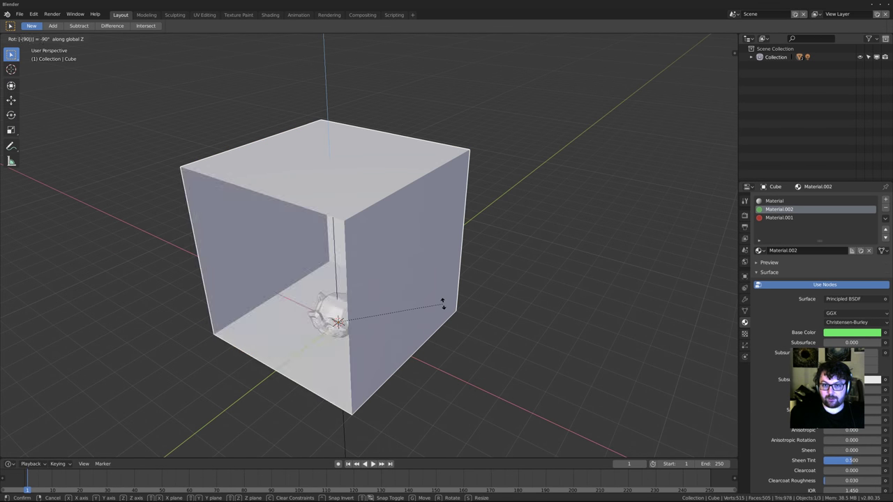
pyautogui.press('Return')
# Raise the monkey head along Z above the box's floor
pyautogui.moveTo(443, 305); pyautogui.dragTo(366, 303, button='middle')
pyautogui.rightClick(347, 311)
pyautogui.press('g')
pyautogui.press('z')
pyautogui.click(375, 285)
# Tilt the monkey head sideways, then adjust its rotation about the Z and X axes
pyautogui.moveTo(370, 343)
pyautogui.mouseDown(button='middle')
pyautogui.moveTo(400, 337)
pyautogui.moveTo(370, 340)
pyautogui.mouseUp(button='middle')
pyautogui.press('r')
pyautogui.click(465, 321)
pyautogui.press('r')
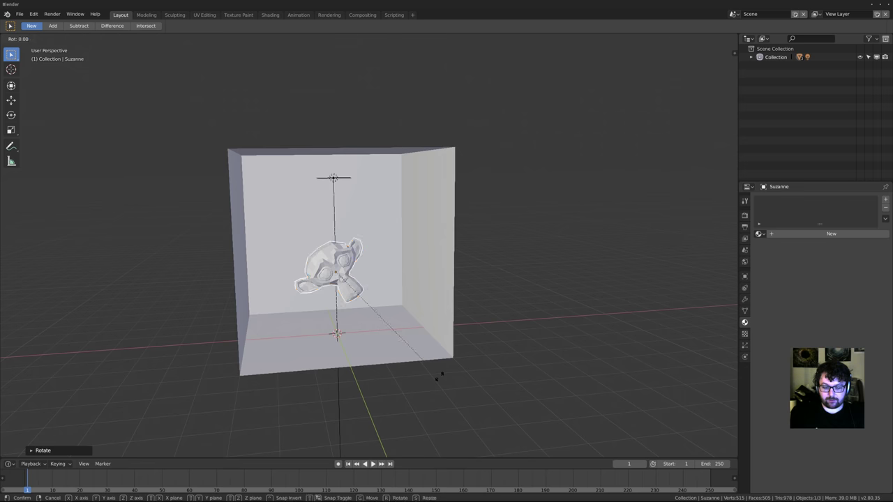
pyautogui.press('z')
pyautogui.click(492, 335)
pyautogui.press('r')
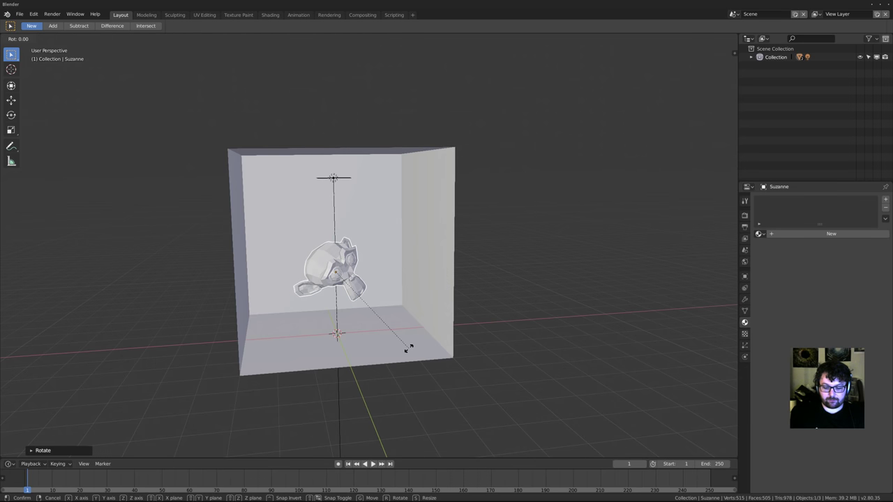
pyautogui.press('x')
pyautogui.click(393, 311)
# Lower the monkey head toward the box's floor and scale its mesh up in Edit Mode until it spans most of the box's width
pyautogui.moveTo(393, 311)
pyautogui.mouseDown(button='middle')
pyautogui.moveTo(367, 300)
pyautogui.moveTo(381, 305)
pyautogui.mouseUp(button='middle')
pyautogui.press('g')
pyautogui.click(370, 308)
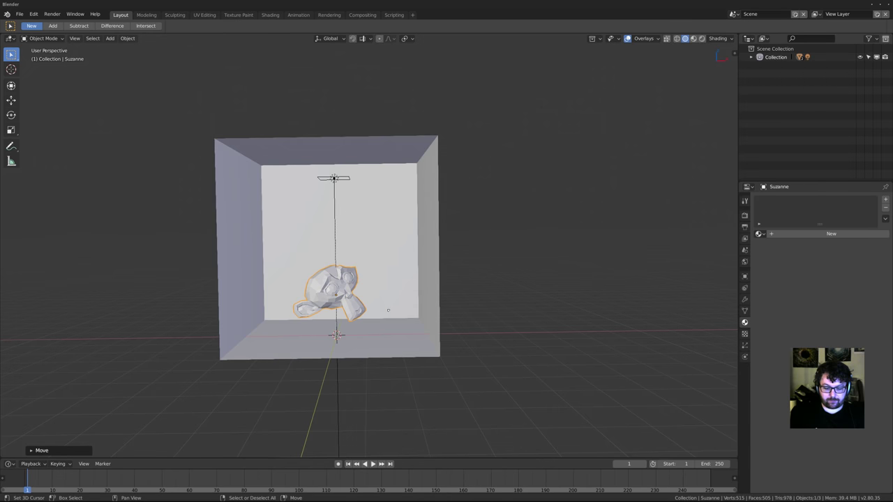
pyautogui.press('Tab')
pyautogui.press('s')
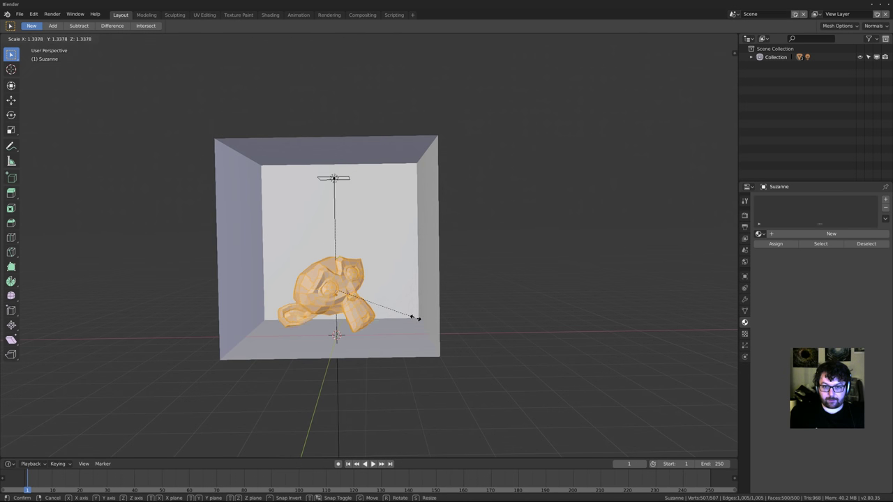
pyautogui.click(436, 320)
pyautogui.press('Tab')
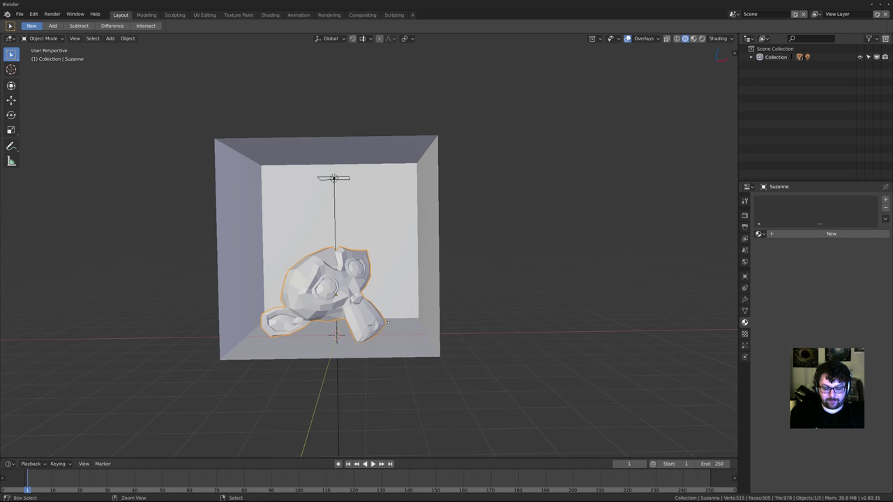
# Add a level 2 subdivision surface to the monkey head
pyautogui.hotkey('ctrl', '2')
pyautogui.moveTo(387, 323); pyautogui.dragTo(397, 338, button='middle')
pyautogui.press('Tab')
pyautogui.press('Tab')
pyautogui.moveTo(357, 307); pyautogui.dragTo(327, 327, button='middle')
pyautogui.scroll(-1, 357, 325)
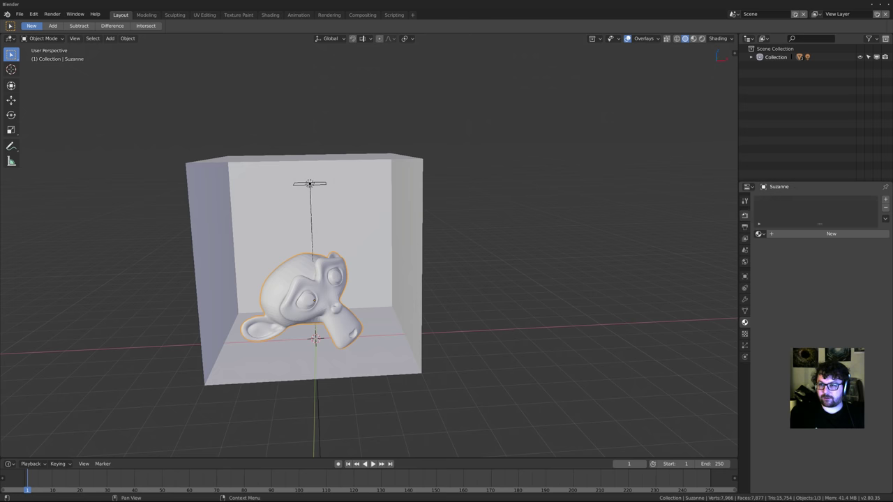
# Switch the viewport to rendered shading with the Eevee render settings open
pyautogui.click(744, 215)
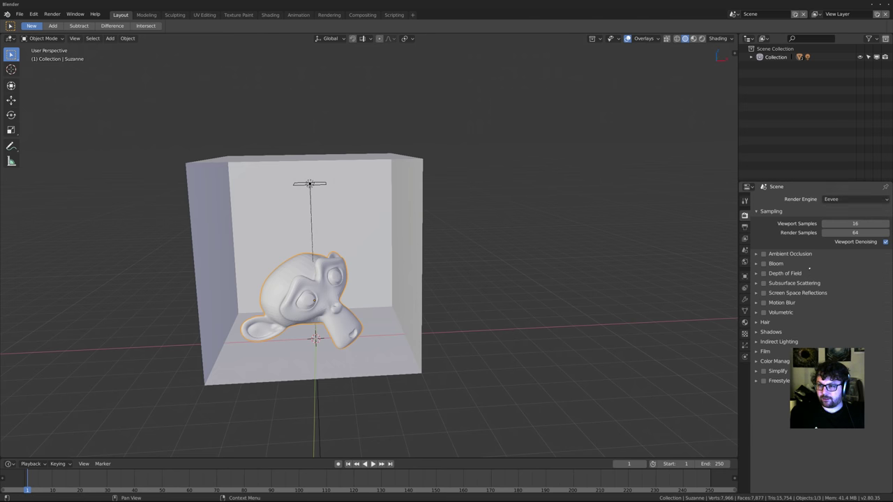
pyautogui.keyDown('shift'); pyautogui.moveTo(607, 92); pyautogui.dragTo(618, 84, button='middle'); pyautogui.keyUp('shift')
pyautogui.click(701, 38)
pyautogui.moveTo(713, 333); pyautogui.dragTo(732, 334, button='middle')
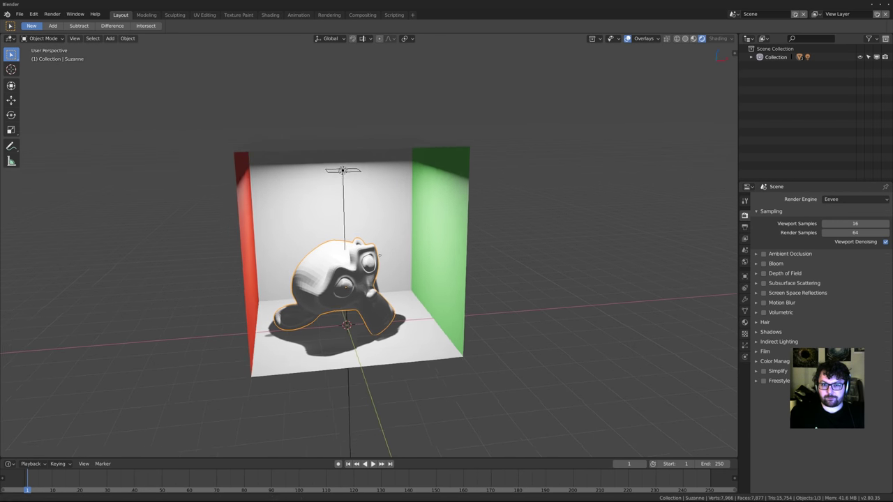
pyautogui.scroll(1, 732, 335)
# Set the world's surface color to black
pyautogui.click(745, 323)
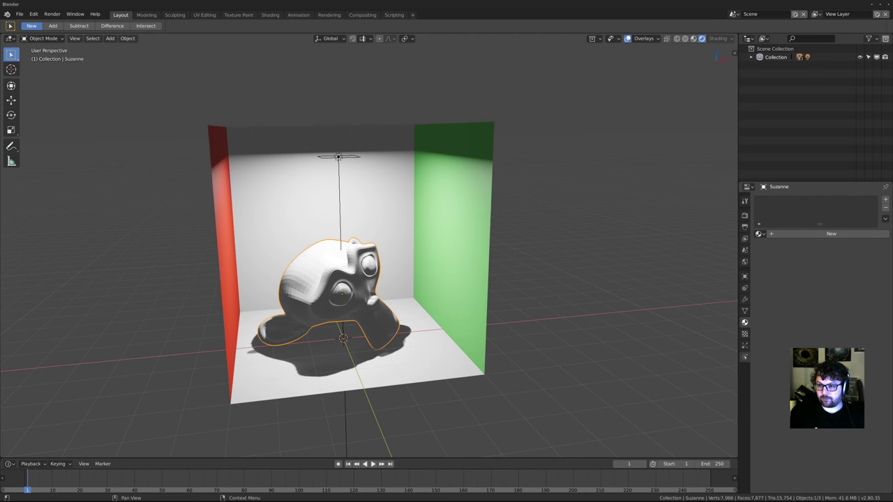
pyautogui.click(746, 358)
pyautogui.click(745, 261)
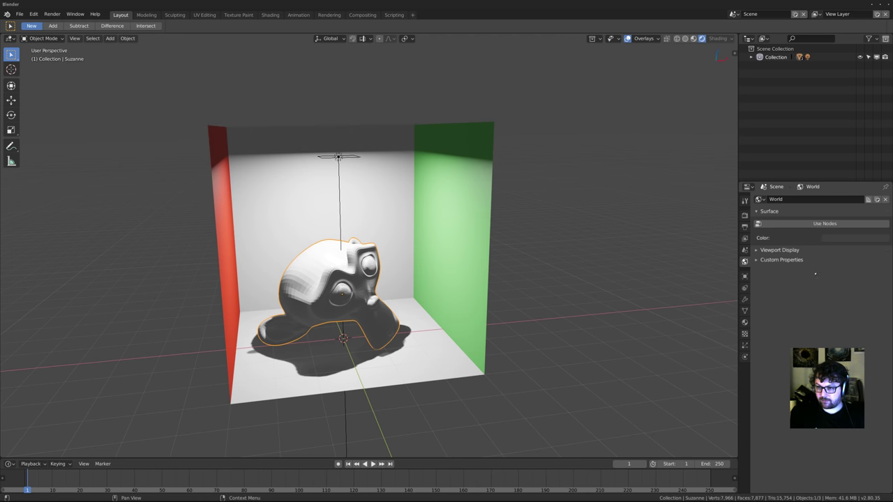
pyautogui.click(849, 238)
pyautogui.moveTo(883, 174); pyautogui.dragTo(882, 187)
pyautogui.moveTo(398, 305); pyautogui.dragTo(396, 288, button='middle')
# Set the area light's energy to 2.5
pyautogui.rightClick(337, 180)
pyautogui.rightClick(337, 181)
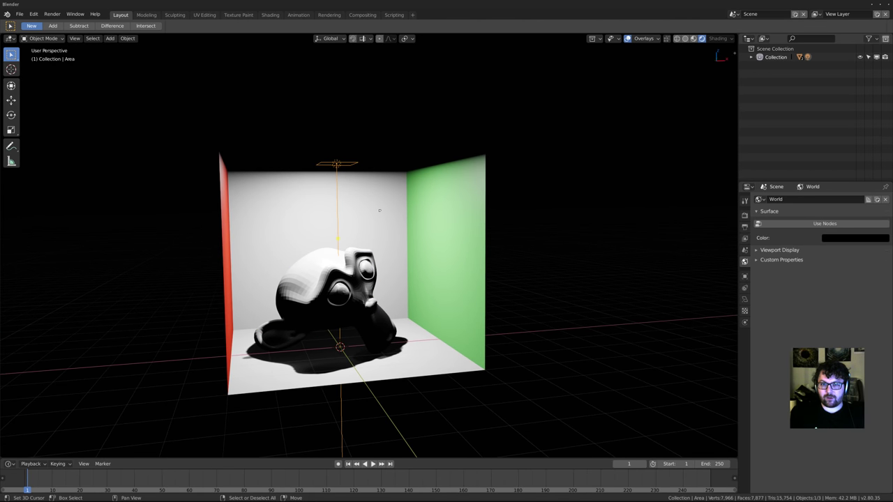
pyautogui.moveTo(391, 207); pyautogui.dragTo(384, 211, button='middle')
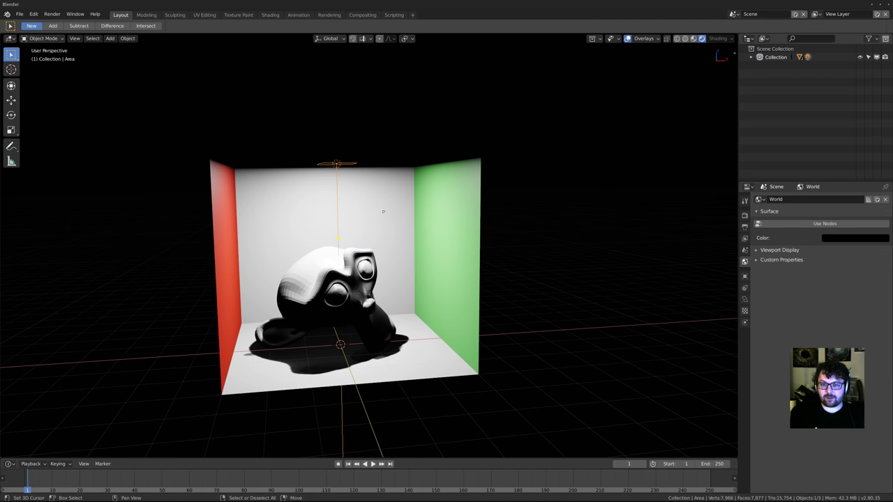
pyautogui.click(745, 298)
pyautogui.click(845, 253)
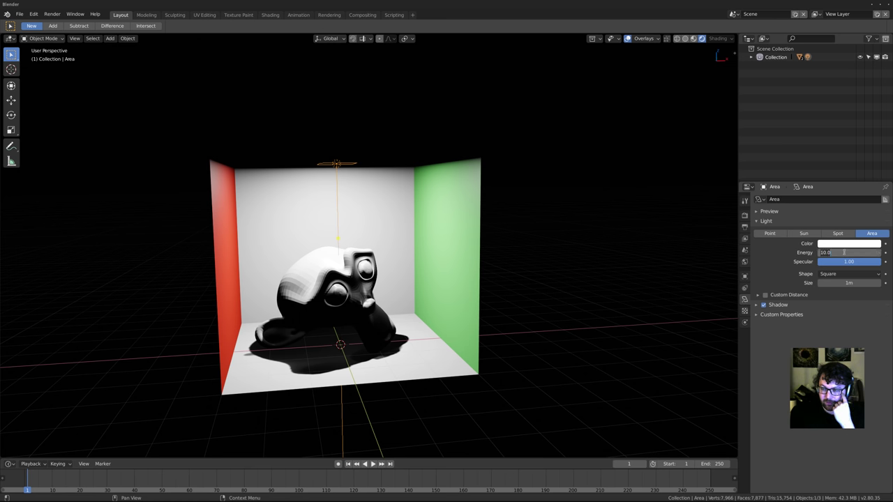
pyautogui.write('2.5')
pyautogui.press('Return')
# Apply smooth shading to the monkey head
pyautogui.moveTo(335, 160); pyautogui.dragTo(321, 152, button='middle')
pyautogui.click(332, 176)
pyautogui.rightClick(331, 187)
pyautogui.moveTo(331, 186); pyautogui.dragTo(321, 193, button='middle')
pyautogui.rightClick(319, 288)
pyautogui.press('w')
pyautogui.click(330, 288)
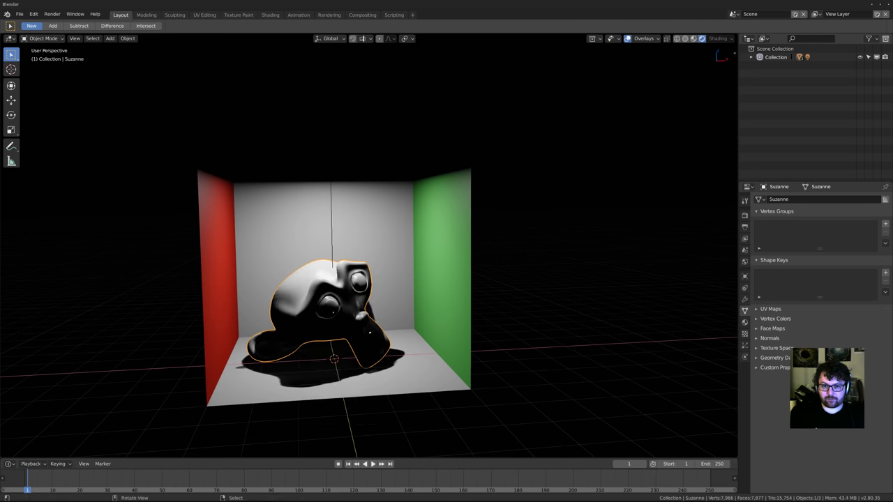
# Add an irradiance volume light probe and raise it along Z to around the middle of the box
pyautogui.moveTo(330, 289); pyautogui.dragTo(410, 310, button='middle')
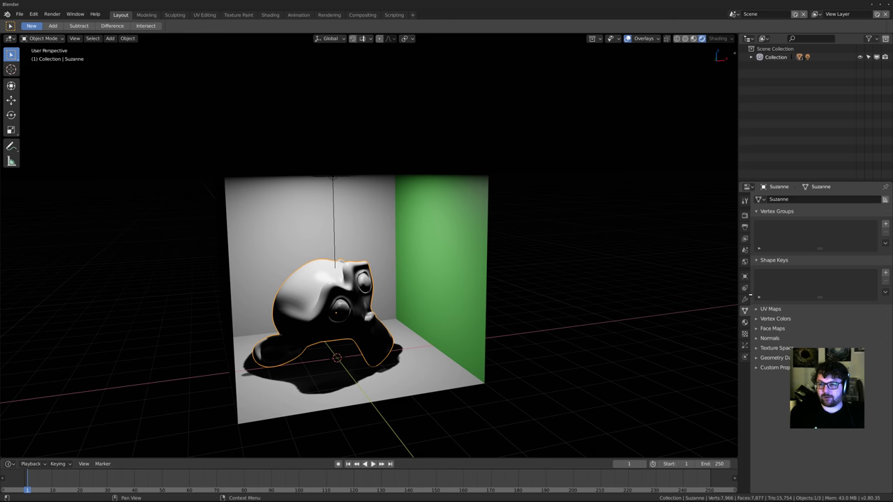
pyautogui.moveTo(516, 230); pyautogui.dragTo(455, 233, button='middle')
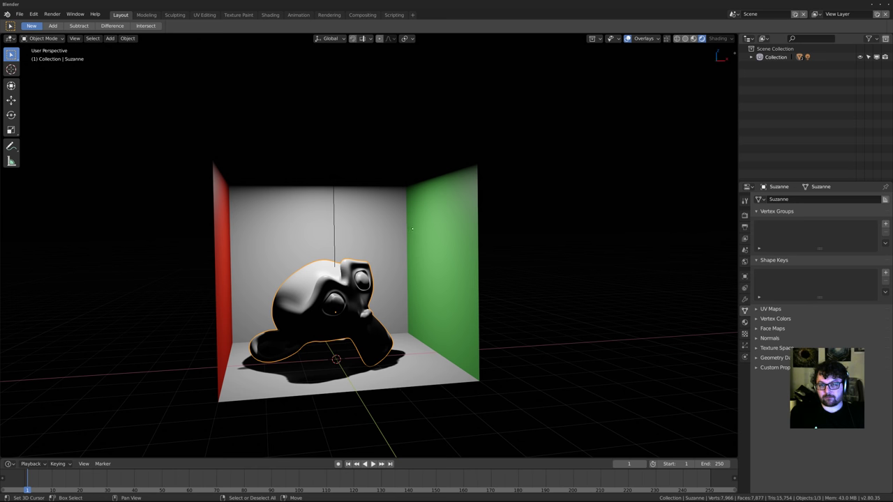
pyautogui.moveTo(403, 348); pyautogui.dragTo(519, 295, button='middle')
pyautogui.moveTo(481, 335); pyautogui.dragTo(429, 312, button='middle')
pyautogui.hotkey('shift', 'a')
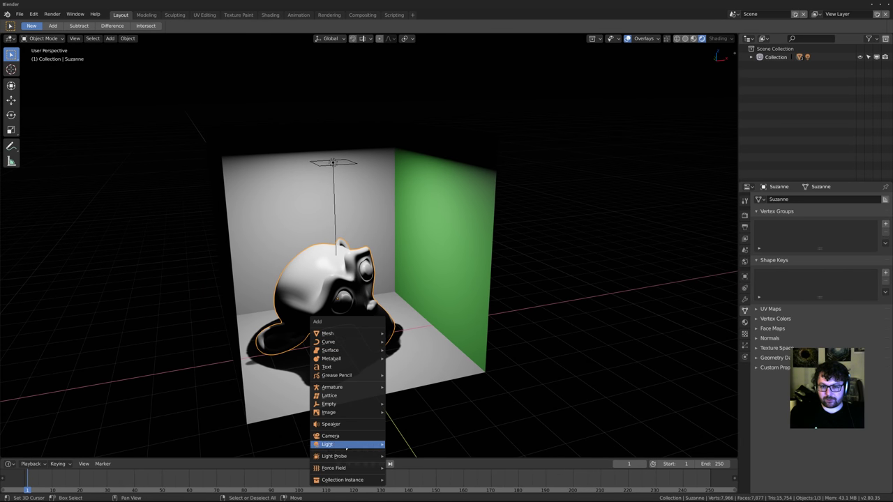
pyautogui.moveTo(340, 471)
pyautogui.moveTo(335, 455)
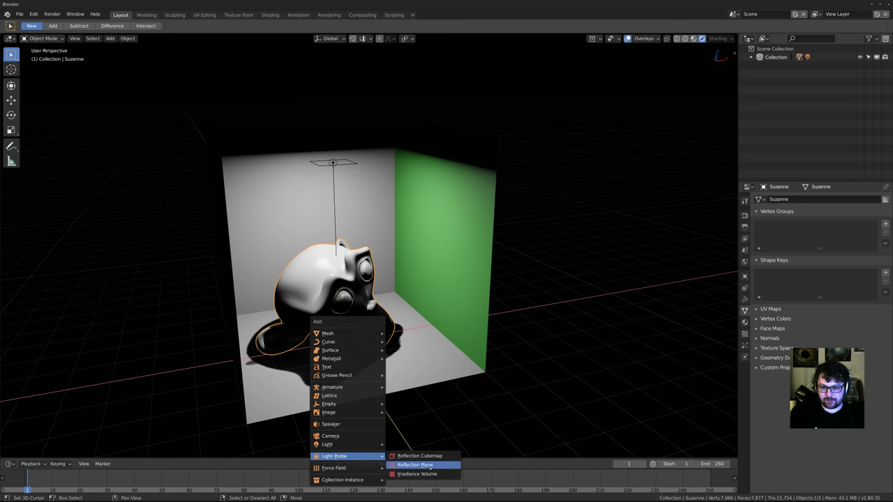
pyautogui.click(419, 474)
pyautogui.moveTo(408, 367)
pyautogui.mouseDown(button='middle')
pyautogui.moveTo(396, 362)
pyautogui.moveTo(412, 360)
pyautogui.mouseUp(button='middle')
pyautogui.press('g')
pyautogui.press('z')
pyautogui.click(388, 275)
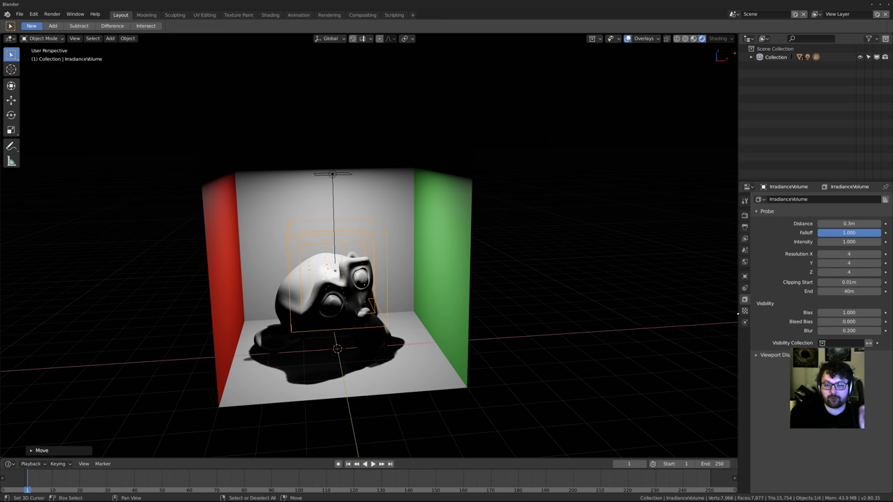
# Set the irradiance volume's distance to 2.1 m so its influence encloses the whole box
pyautogui.click(745, 289)
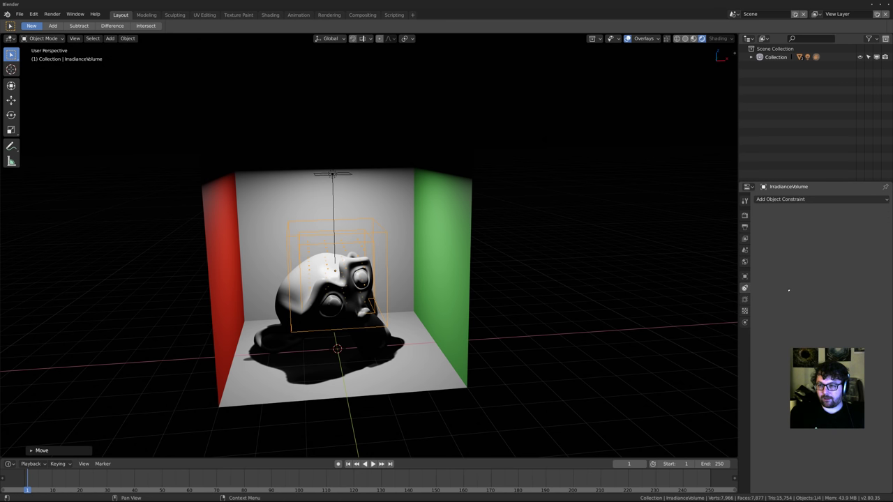
pyautogui.click(745, 299)
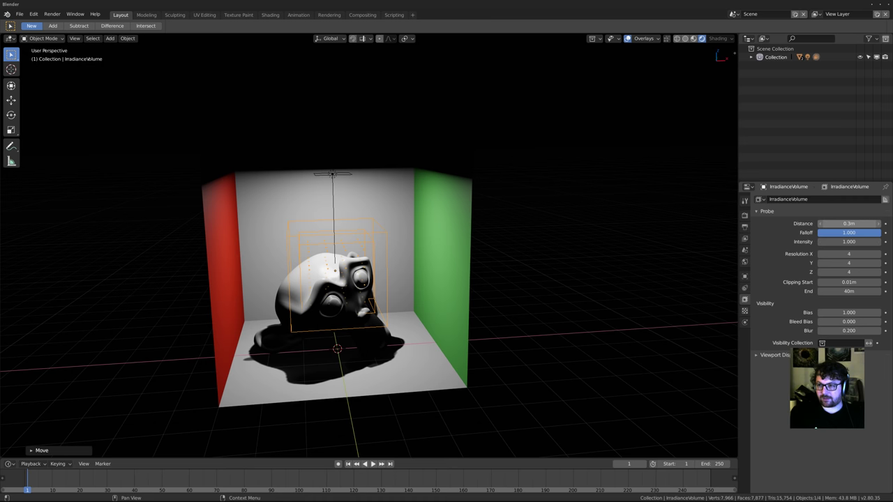
pyautogui.moveTo(848, 224)
pyautogui.mouseDown()
pyautogui.moveTo(880, 223)
pyautogui.moveTo(837, 223)
pyautogui.moveTo(851, 224)
pyautogui.mouseUp()
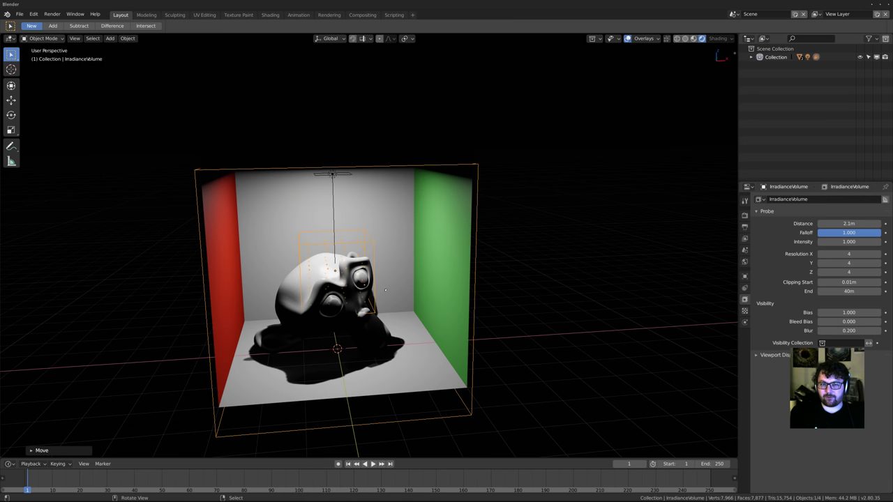
pyautogui.moveTo(612, 256)
pyautogui.mouseDown(button='middle')
pyautogui.moveTo(658, 261)
pyautogui.moveTo(626, 261)
pyautogui.mouseUp(button='middle')
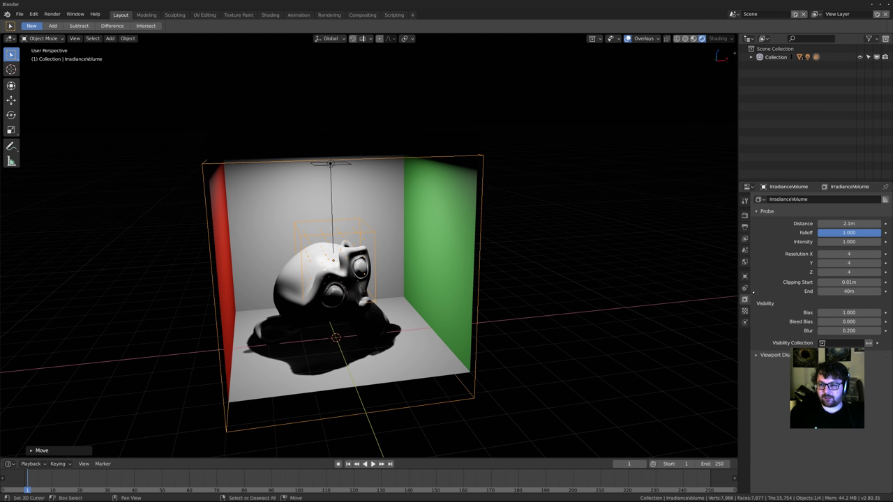
# Bake the scene's indirect lighting from the Eevee render settings
pyautogui.click(745, 287)
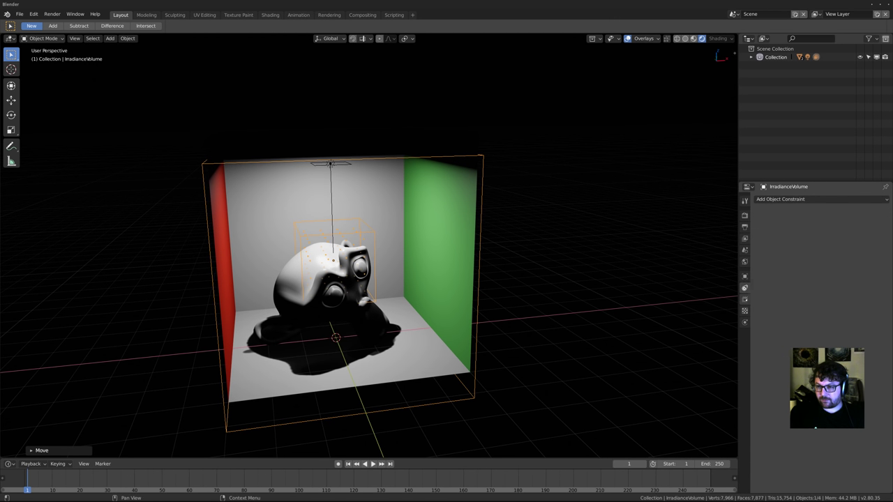
pyautogui.click(744, 299)
pyautogui.click(744, 217)
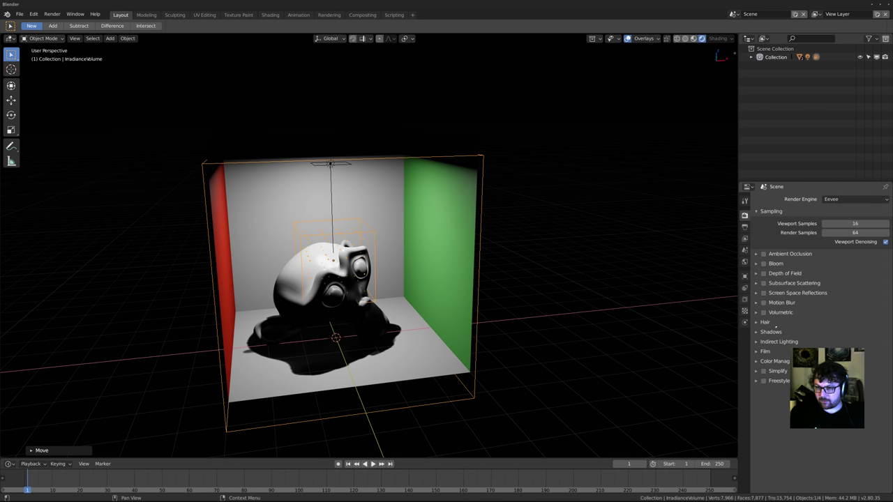
pyautogui.click(762, 340)
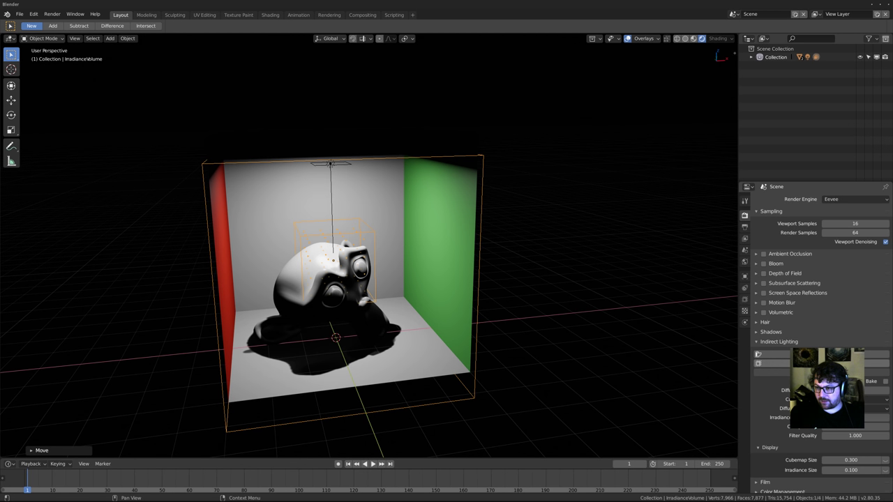
pyautogui.click(768, 354)
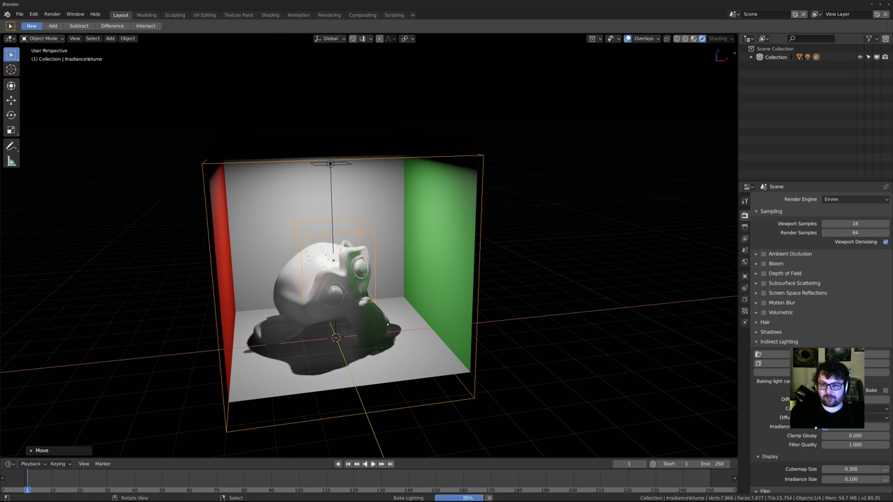
# Try raising the monkey head along Z inside the box to preview how the baked lighting affects it
pyautogui.moveTo(388, 324); pyautogui.dragTo(468, 284, button='middle')
pyautogui.moveTo(378, 326); pyautogui.dragTo(390, 342, button='middle')
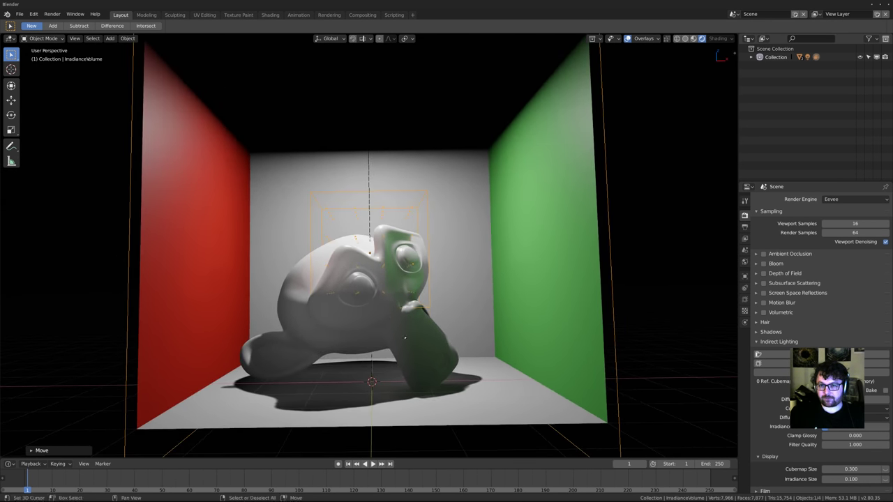
pyautogui.click(393, 305)
pyautogui.press('g')
pyautogui.press('z')
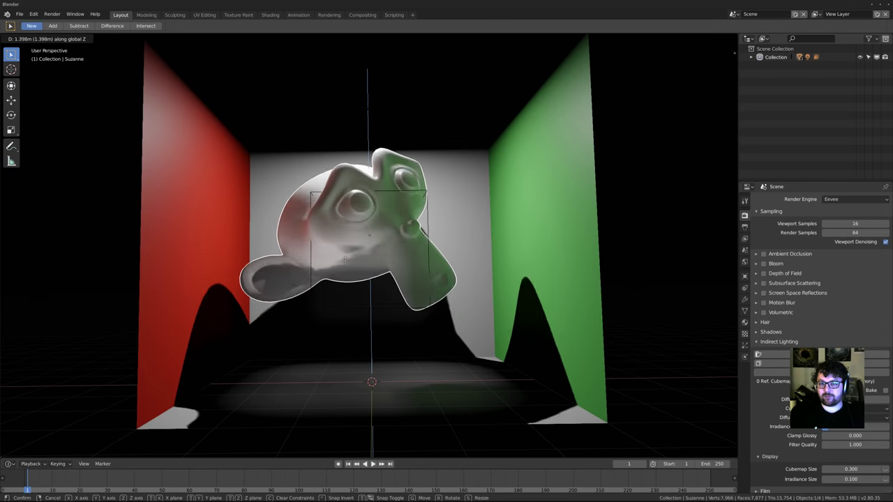
pyautogui.rightClick(354, 269)
# Hide the viewport overlays and examine the baked colour bounce on the monkey head and walls from several angles
pyautogui.moveTo(354, 269); pyautogui.dragTo(495, 230, button='middle')
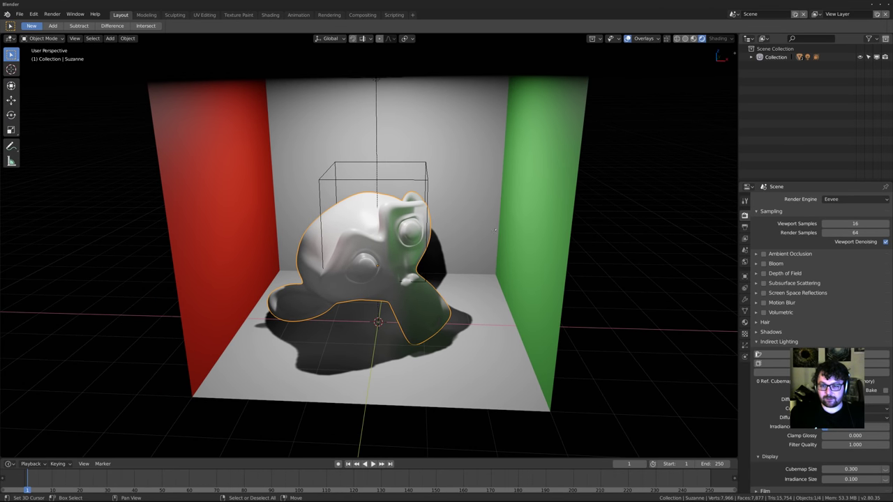
pyautogui.click(627, 38)
pyautogui.moveTo(395, 363); pyautogui.dragTo(422, 374, button='middle')
pyautogui.scroll(3, 408, 320)
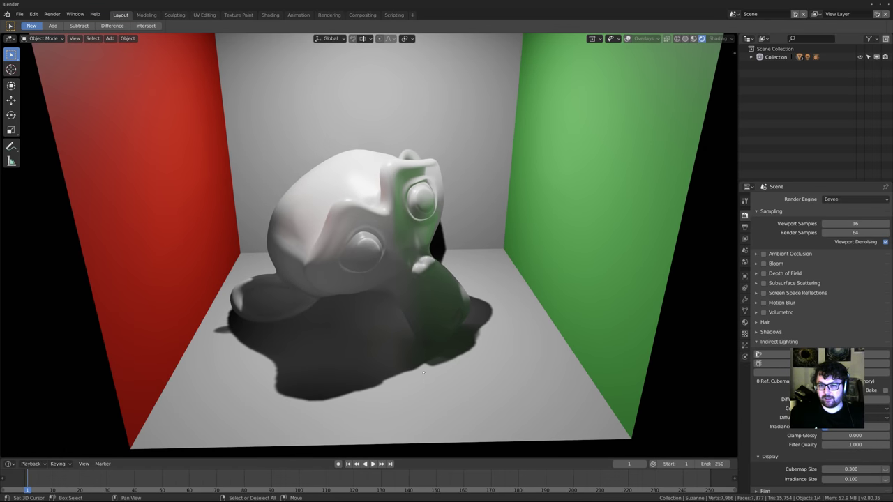
pyautogui.moveTo(416, 169); pyautogui.dragTo(415, 155, button='middle')
pyautogui.scroll(-1, 381, 231)
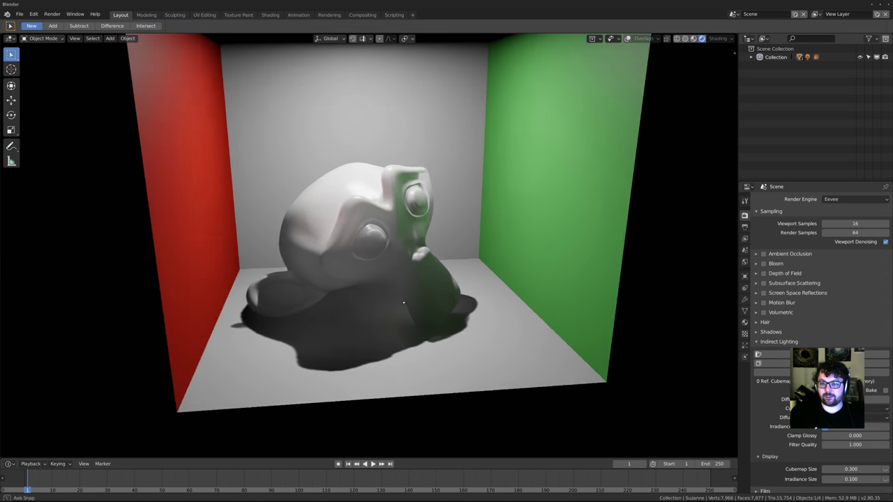
pyautogui.moveTo(328, 277); pyautogui.dragTo(351, 290, button='middle')
pyautogui.scroll(-1, 351, 290)
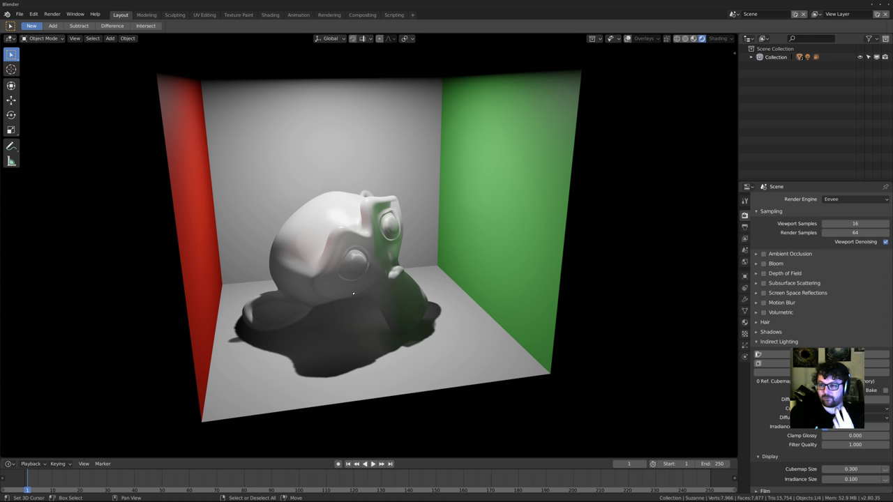
pyautogui.moveTo(268, 200); pyautogui.dragTo(318, 224, button='middle')
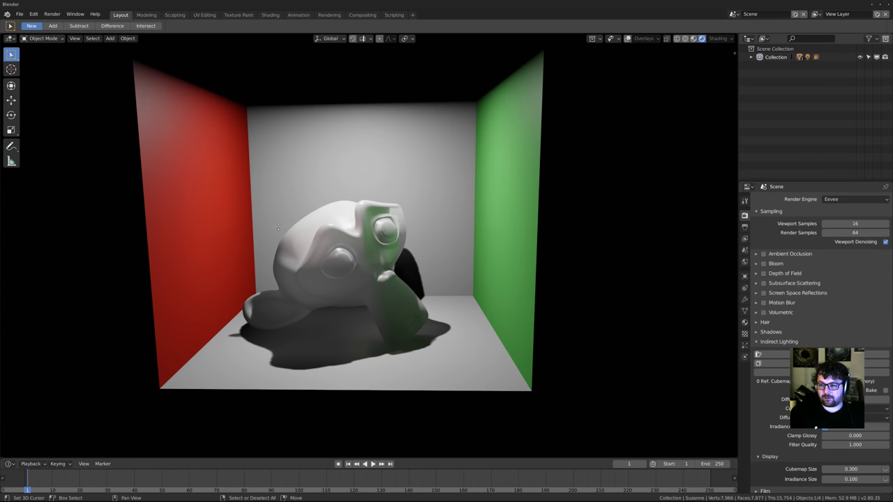
pyautogui.scroll(-2, 824, 349)
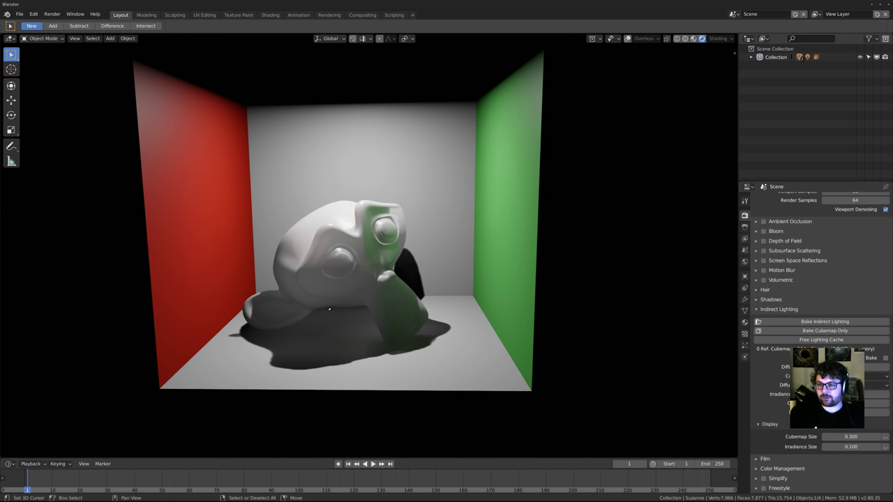
pyautogui.moveTo(328, 312); pyautogui.dragTo(377, 324, button='middle')
pyautogui.scroll(-2, 360, 323)
pyautogui.hotkey('shift', 'a')
pyautogui.moveTo(386, 340)
pyautogui.moveTo(447, 300); pyautogui.dragTo(441, 301, button='middle')
# Show the viewport overlays again and create a new material for the monkey head
pyautogui.click(745, 301)
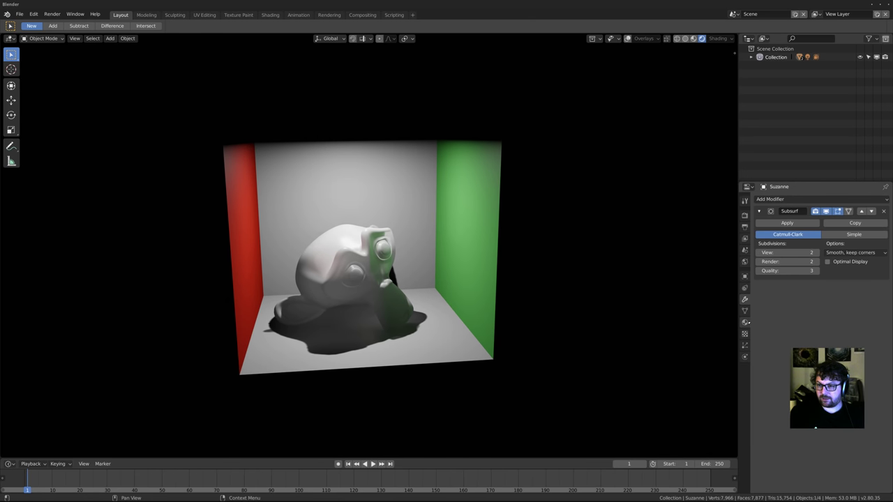
pyautogui.click(745, 322)
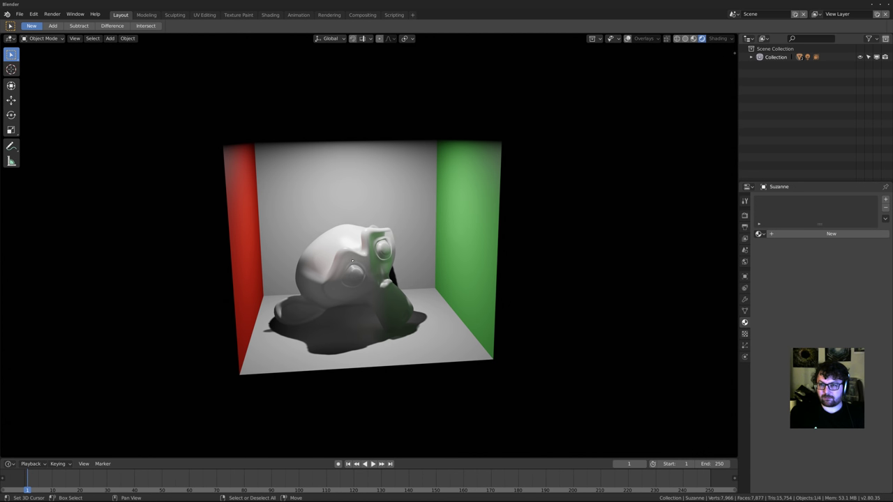
pyautogui.moveTo(580, 137); pyautogui.dragTo(495, 239, button='middle')
pyautogui.hotkey('shift', 'alt', 'z')
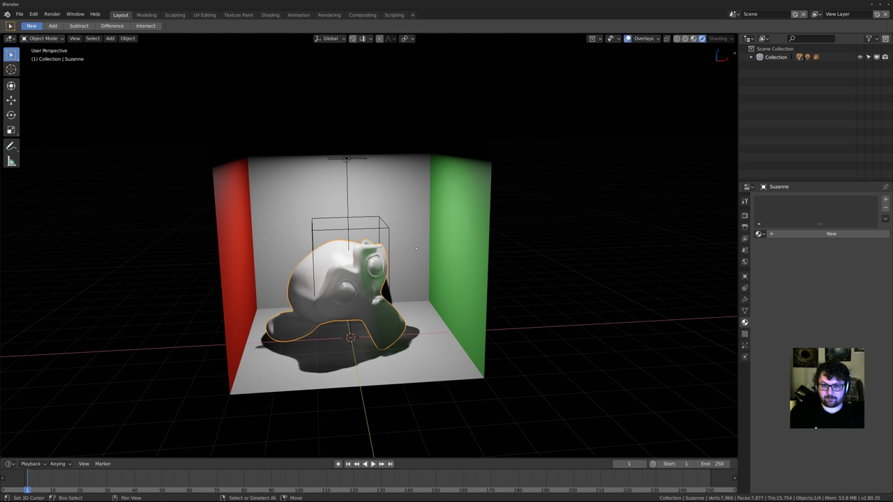
pyautogui.click(831, 234)
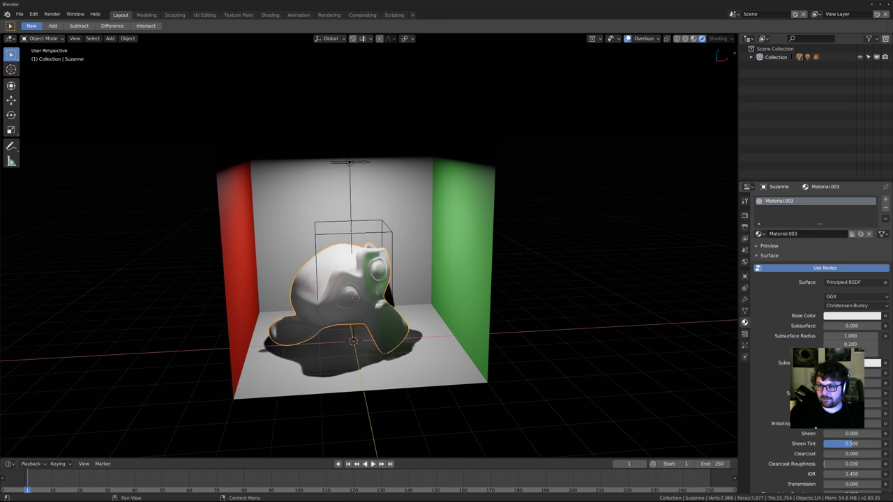
# Make the monkey head's material fully metallic and lower its roughness to a mirror-like finish
pyautogui.moveTo(837, 373); pyautogui.dragTo(881, 373)
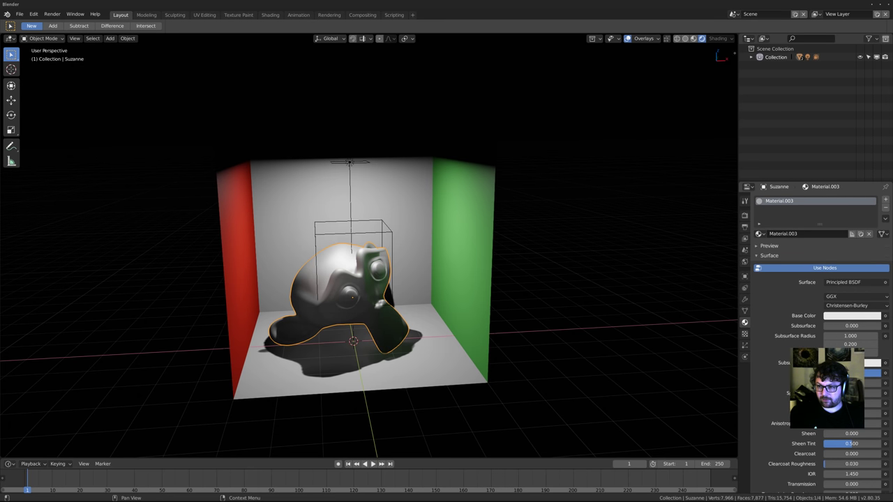
pyautogui.keyDown('shift'); pyautogui.moveTo(352, 298); pyautogui.dragTo(355, 293, button='middle'); pyautogui.keyUp('shift')
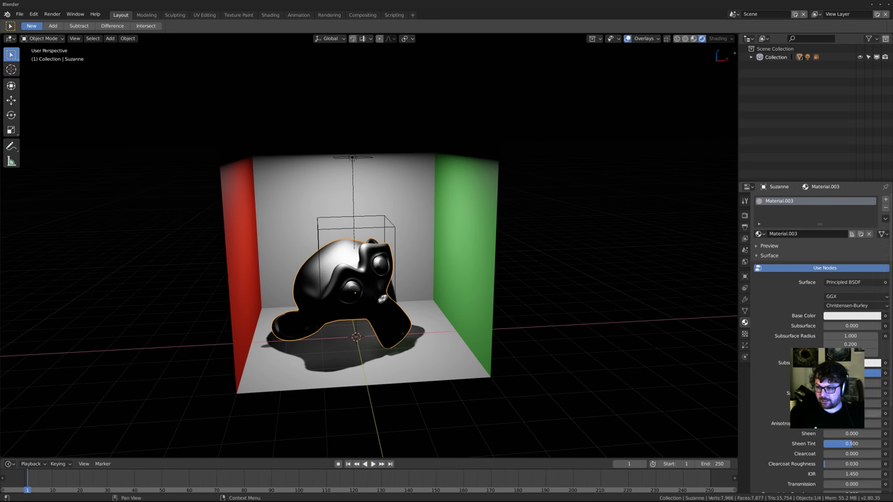
pyautogui.moveTo(851, 403); pyautogui.dragTo(825, 403)
pyautogui.scroll(2, 370, 279)
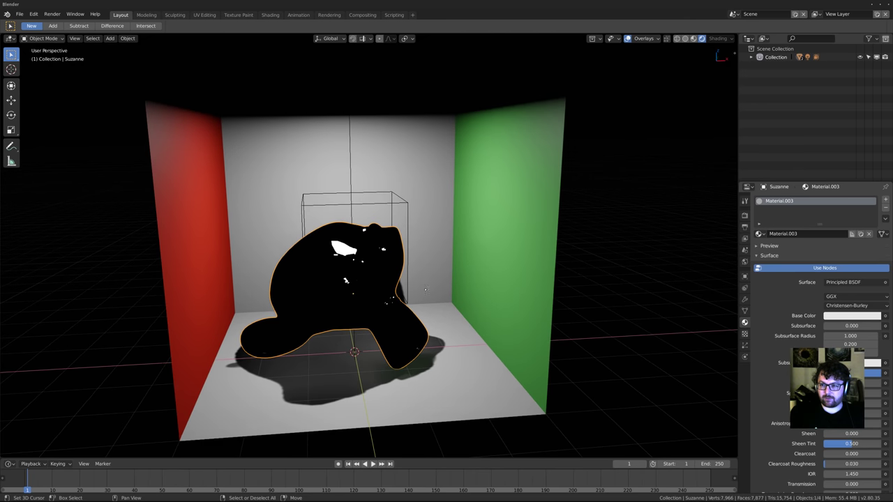
# Enable Screen Space Reflections with Half Res Trace off and Trace Precision set to 1.000
pyautogui.click(744, 216)
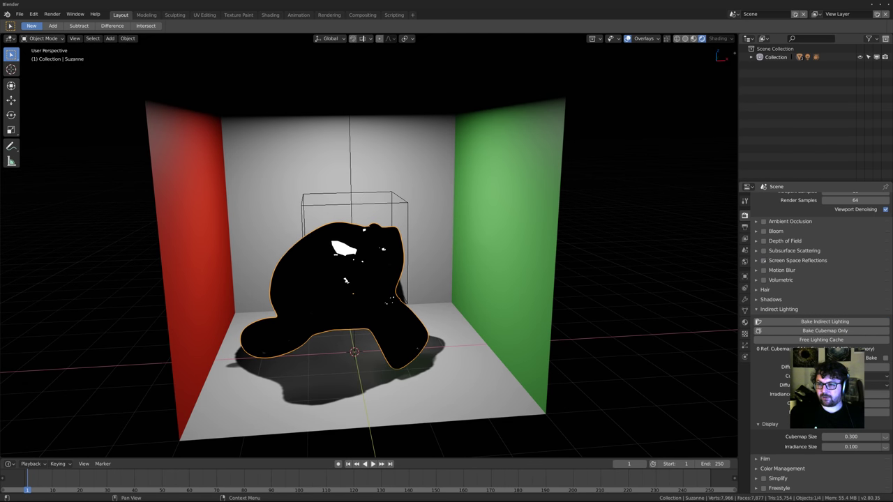
pyautogui.click(763, 260)
pyautogui.click(795, 261)
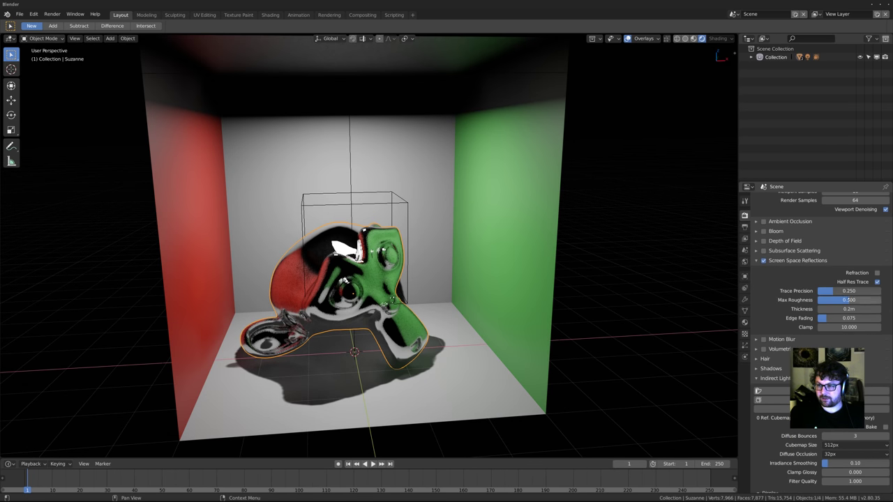
pyautogui.click(877, 282)
pyautogui.moveTo(847, 290); pyautogui.dragTo(881, 291)
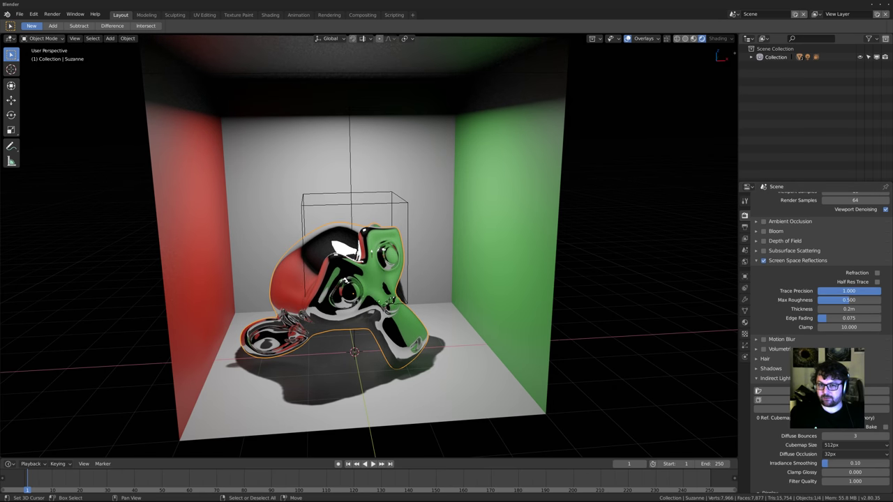
# Add a reflection cubemap light probe and raise it along Z to around the middle of the box
pyautogui.moveTo(363, 283); pyautogui.dragTo(443, 283, button='middle')
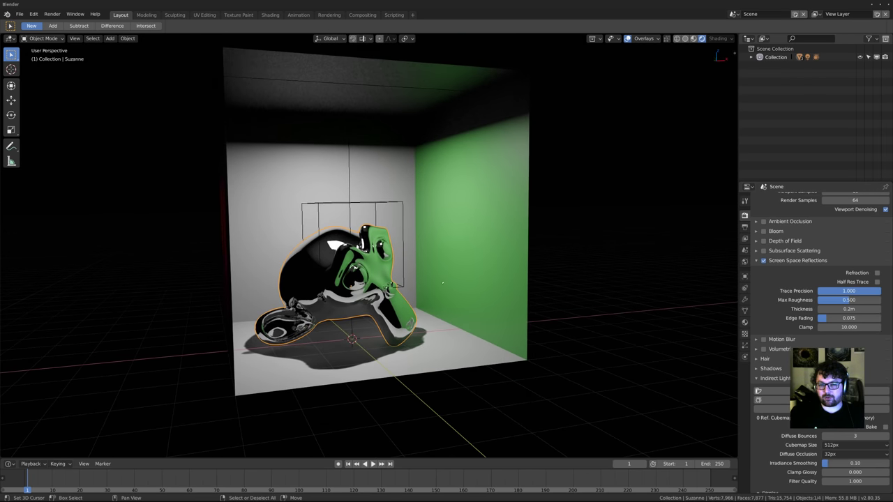
pyautogui.hotkey('shift', 'a')
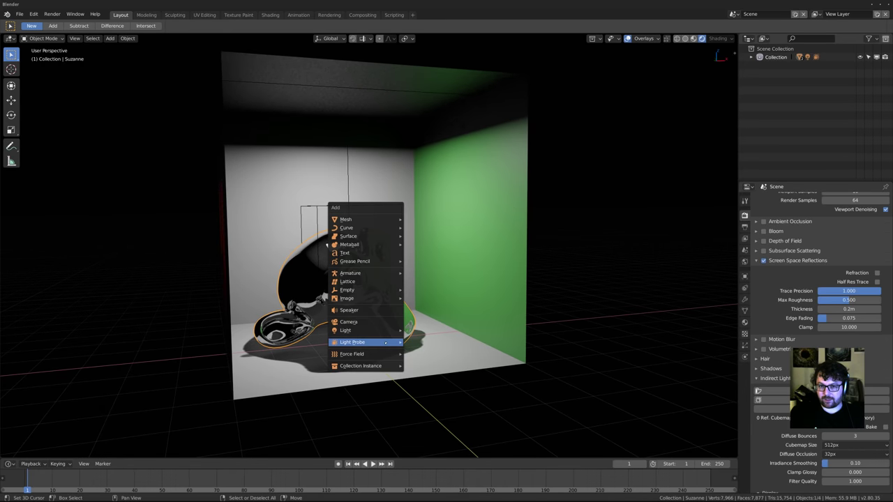
pyautogui.moveTo(363, 343)
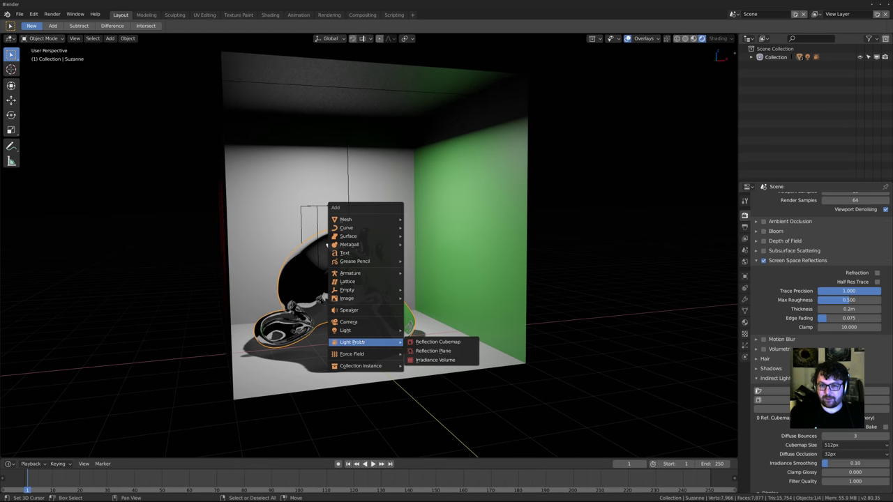
pyautogui.click(457, 343)
pyautogui.moveTo(489, 376); pyautogui.dragTo(462, 377, button='middle')
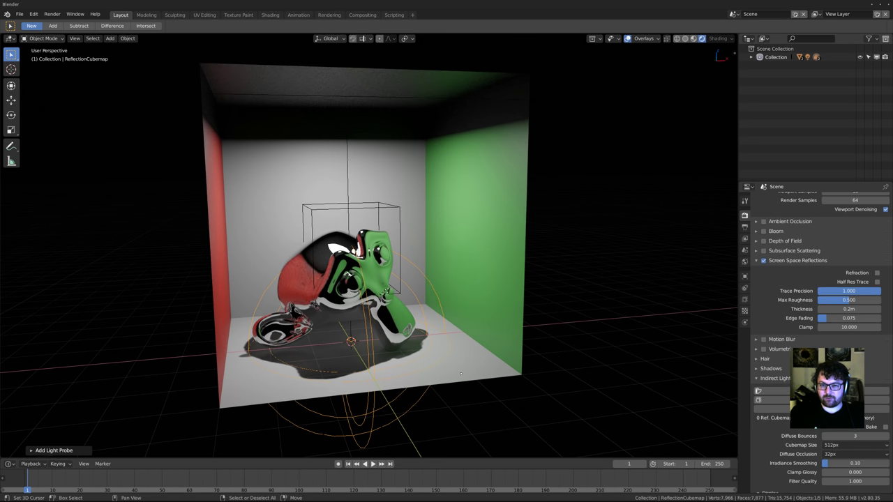
pyautogui.press('g')
pyautogui.press('z')
pyautogui.click(465, 282)
pyautogui.moveTo(465, 282); pyautogui.dragTo(469, 305, button='middle')
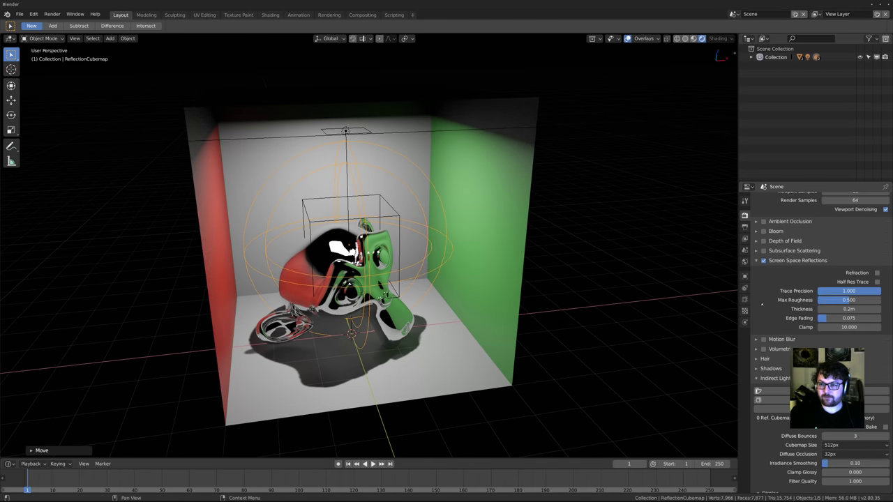
# Increase the reflection cubemap's distance so its influence extends beyond the box walls
pyautogui.click(745, 299)
pyautogui.moveTo(847, 232); pyautogui.dragTo(883, 232)
pyautogui.moveTo(321, 307); pyautogui.dragTo(376, 291, button='middle')
# Select the monkey head and bake only the cubemap from the Eevee indirect lighting settings
pyautogui.rightClick(388, 285)
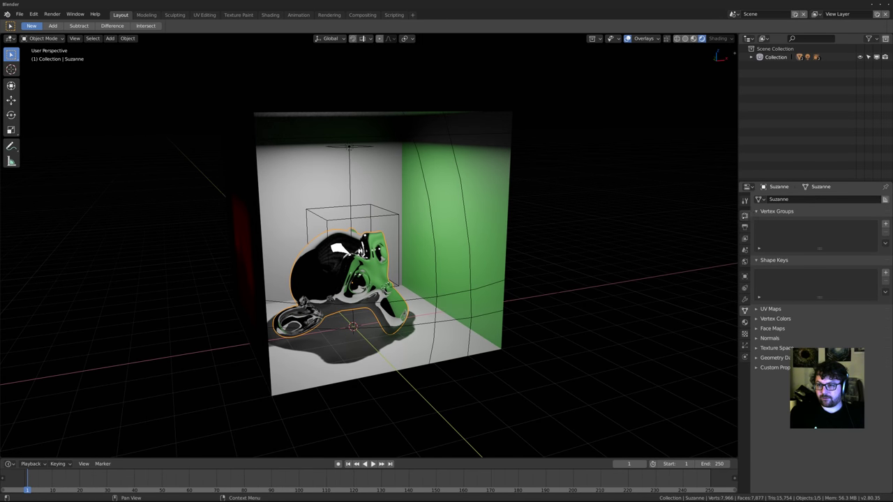
pyautogui.click(745, 215)
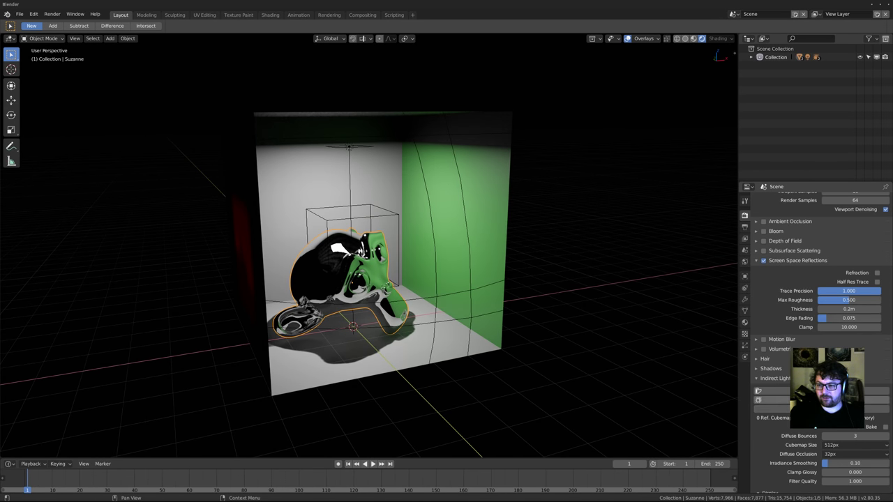
pyautogui.click(826, 400)
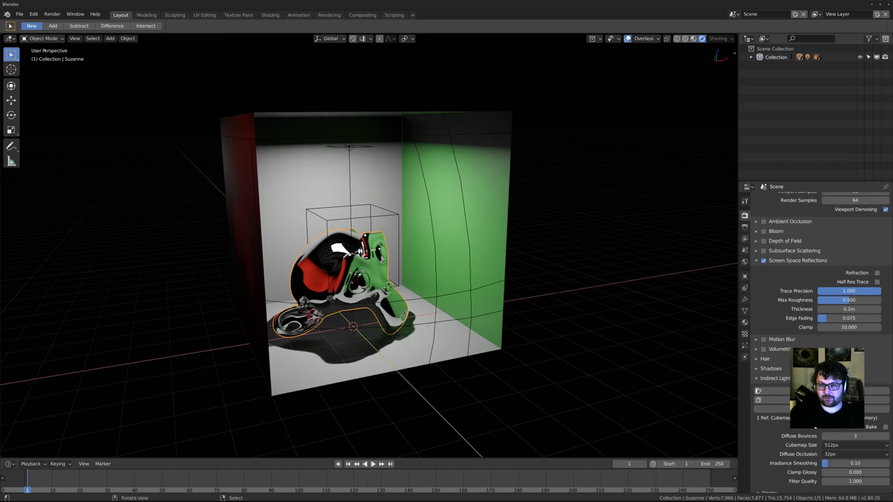
# Disable Screen Space Reflections and examine the cubemap-only reflections on the monkey head
pyautogui.moveTo(429, 326); pyautogui.dragTo(454, 314, button='middle')
pyautogui.click(764, 260)
pyautogui.scroll(-1, 579, 314)
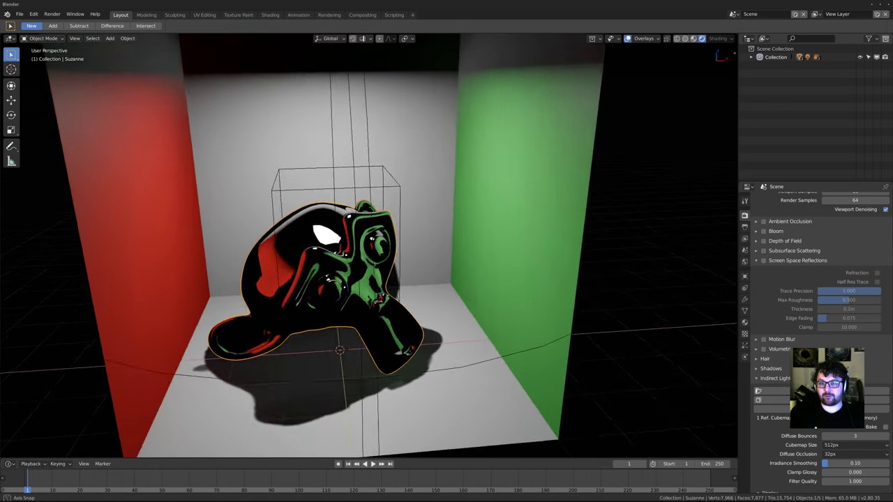
pyautogui.moveTo(264, 289); pyautogui.dragTo(289, 210, button='middle')
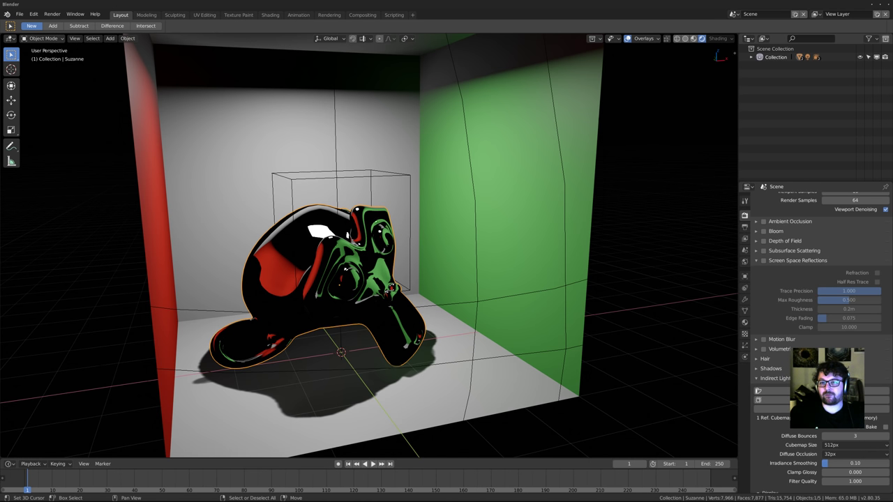
pyautogui.moveTo(391, 288)
pyautogui.mouseDown(button='middle')
pyautogui.moveTo(358, 285)
pyautogui.moveTo(377, 281)
pyautogui.mouseUp(button='middle')
pyautogui.scroll(-1, 371, 282)
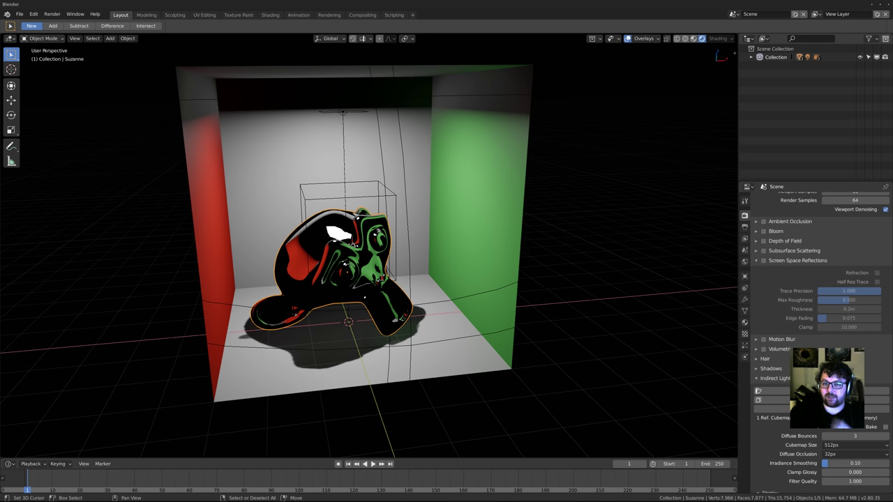
# Add a reflection plane light probe and rotate it 90° about the X axis
pyautogui.moveTo(335, 352); pyautogui.dragTo(360, 356, button='middle')
pyautogui.hotkey('shift', 'a')
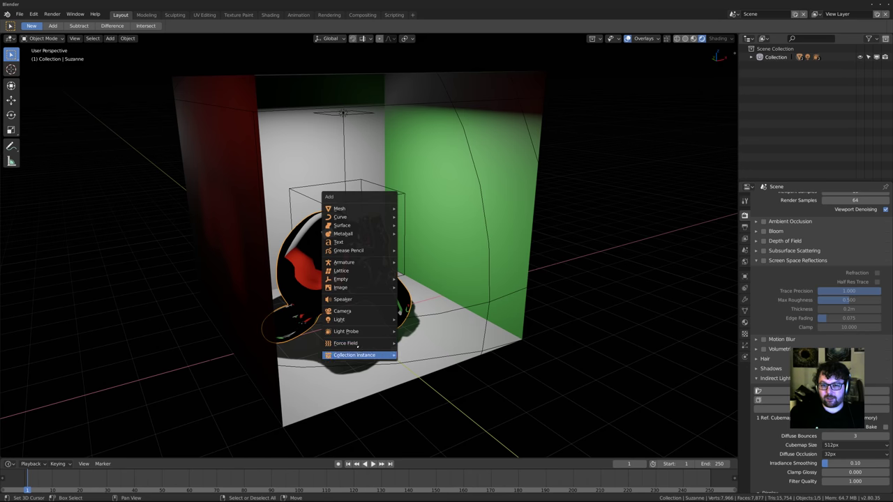
pyautogui.moveTo(352, 332)
pyautogui.click(428, 340)
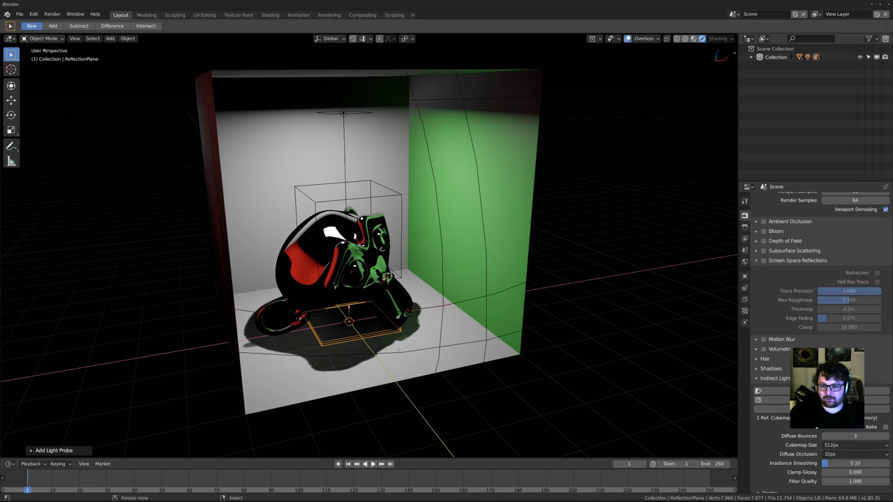
pyautogui.write('rx90')
pyautogui.press('Return')
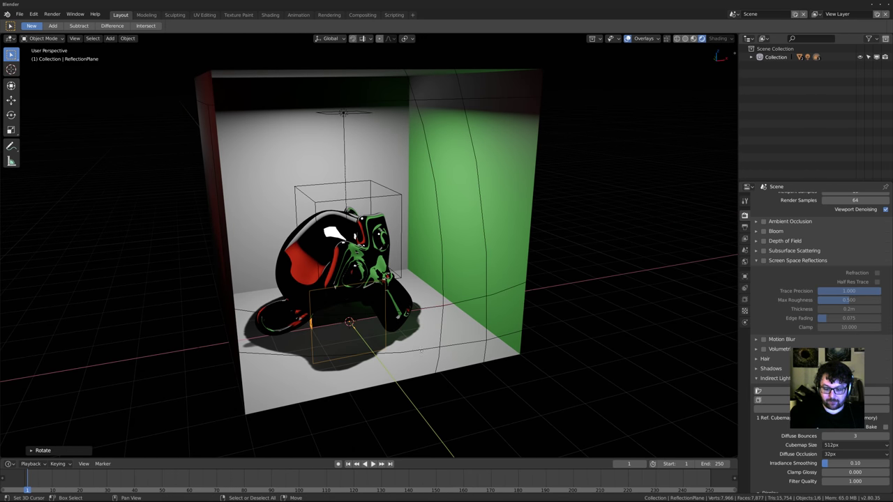
# Move the reflection plane along Y and Z so it stands upright behind and above the monkey head near the back wall
pyautogui.press('g')
pyautogui.press('y')
pyautogui.click(373, 309)
pyautogui.press('g')
pyautogui.press('z')
pyautogui.click(379, 260)
pyautogui.press('g')
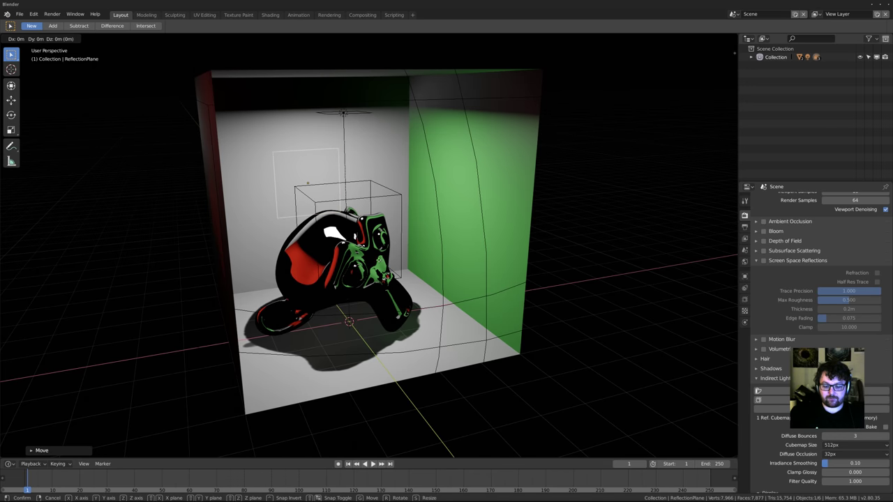
pyautogui.press('y')
pyautogui.click(388, 268)
# Try raising the reflection plane's probe Distance to about 9.7 m
pyautogui.moveTo(388, 268); pyautogui.dragTo(352, 269, button='middle')
pyautogui.scroll(1, 626, 265)
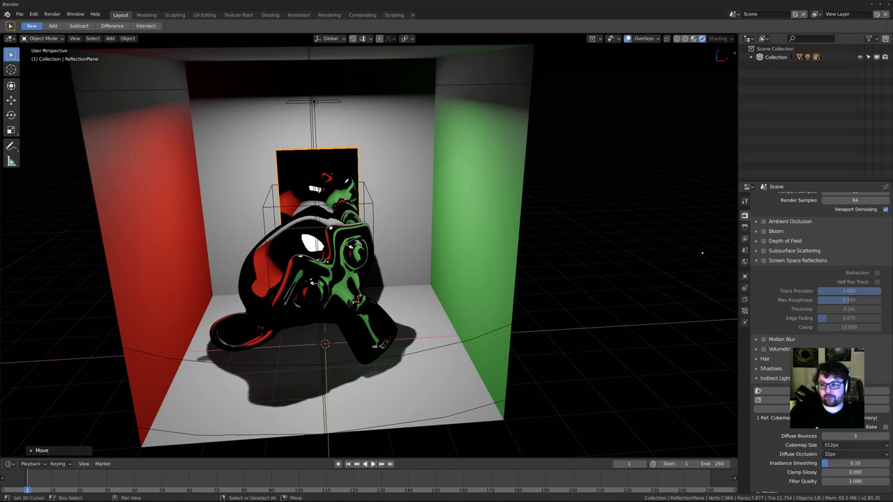
pyautogui.click(745, 298)
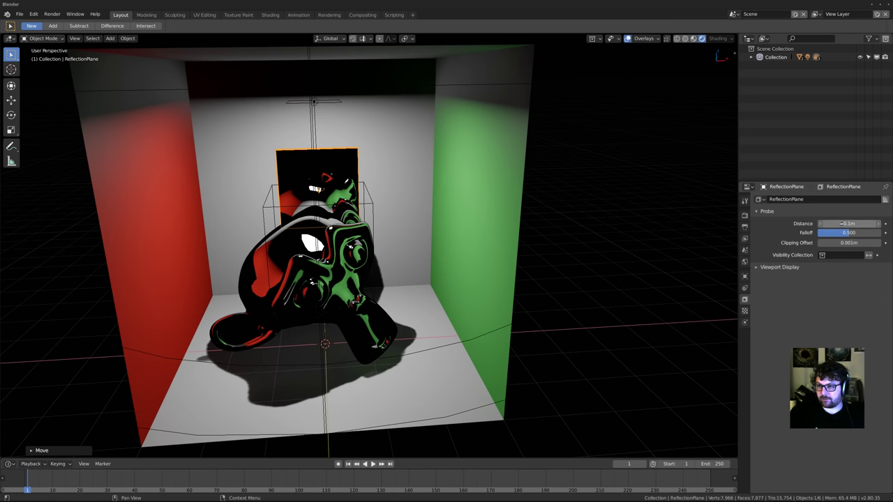
pyautogui.moveTo(849, 223); pyautogui.dragTo(843, 223)
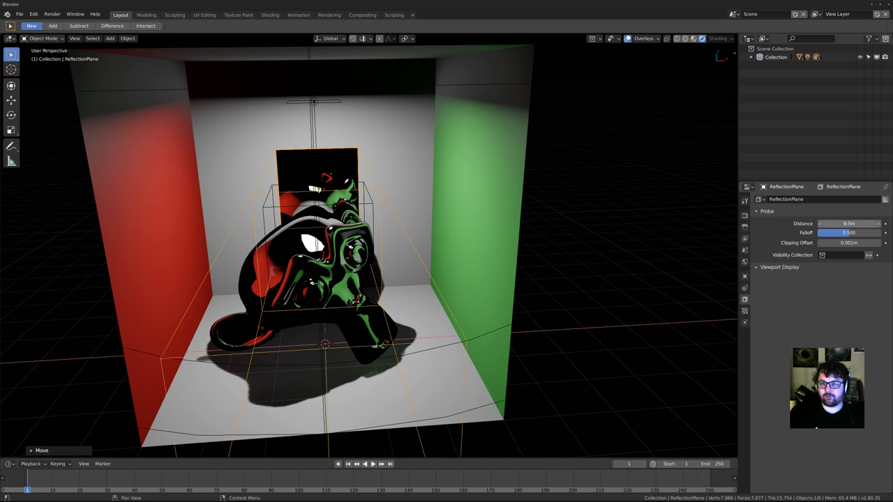
pyautogui.moveTo(558, 265); pyautogui.dragTo(559, 248, button='middle')
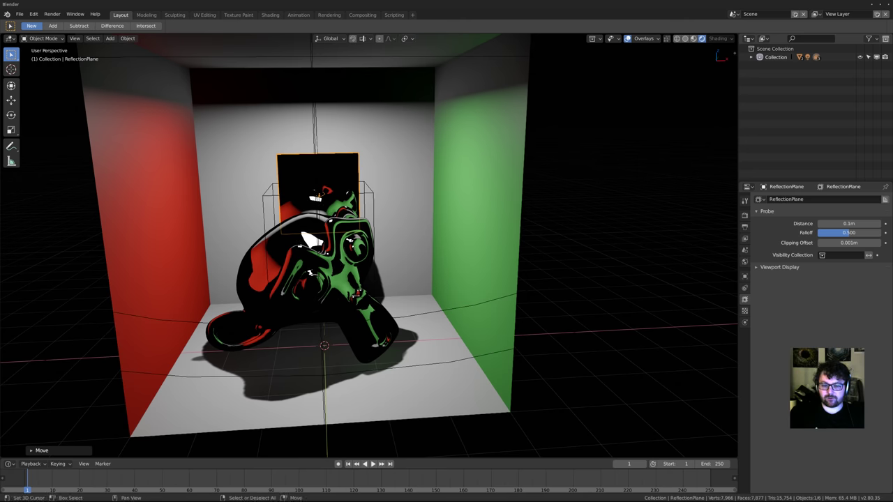
# Scale the reflection plane by about 2.73 along X and enlarge it along Z to cover most of the back wall, leaving nothing selected
pyautogui.press('s')
pyautogui.press('x')
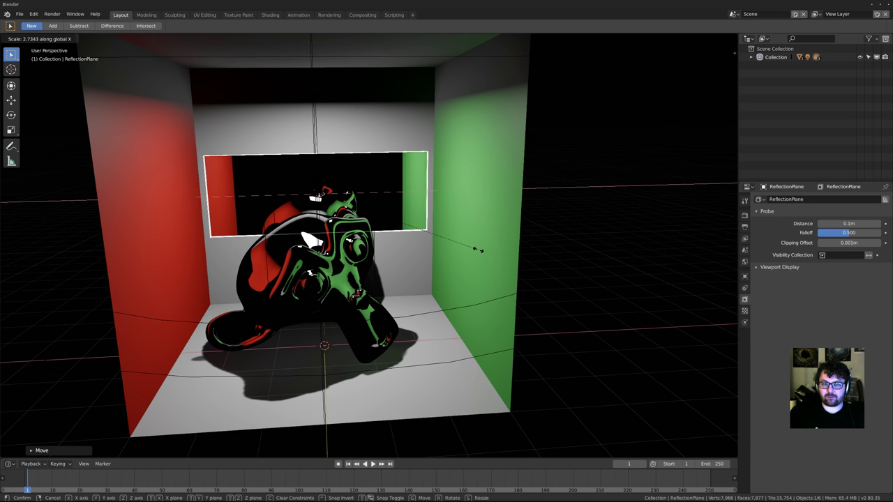
pyautogui.click(477, 249)
pyautogui.moveTo(477, 249); pyautogui.dragTo(481, 237, button='middle')
pyautogui.press('s')
pyautogui.press('z')
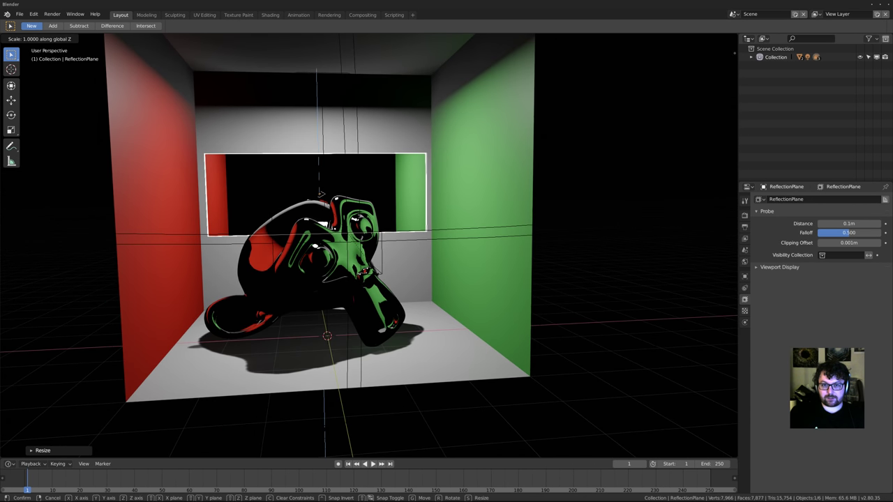
pyautogui.click(677, 427)
pyautogui.moveTo(677, 427); pyautogui.dragTo(718, 442, button='middle')
pyautogui.moveTo(409, 346); pyautogui.dragTo(328, 276, button='middle')
pyautogui.scroll(-1, 309, 273)
pyautogui.scroll(-1, 373, 272)
pyautogui.hotkey('alt', 'a')
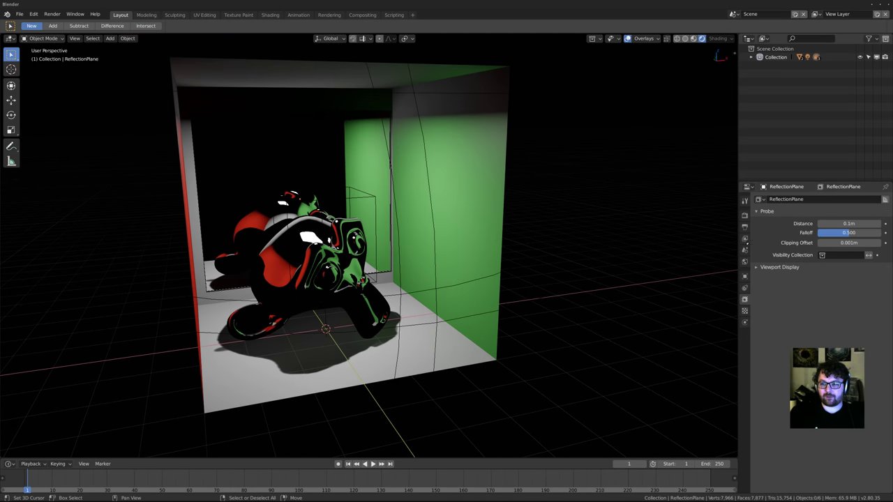
# Enable Screen Space Reflections and examine the combined reflections on the monkey head and in the reflection plane
pyautogui.click(745, 216)
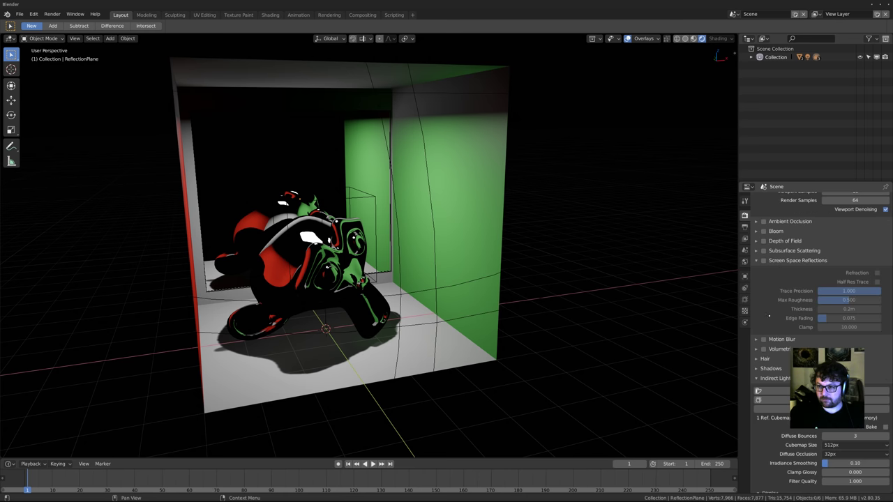
pyautogui.click(763, 261)
pyautogui.moveTo(418, 279); pyautogui.dragTo(379, 259, button='middle')
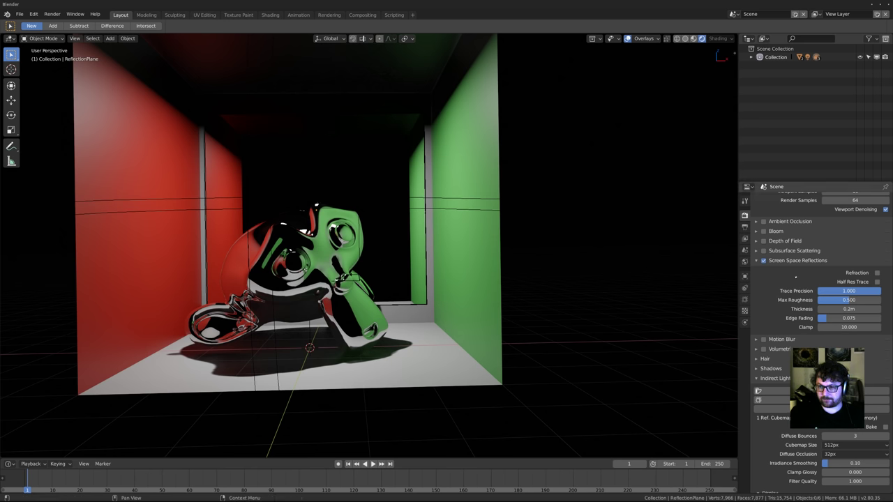
pyautogui.moveTo(355, 295); pyautogui.dragTo(380, 309, button='middle')
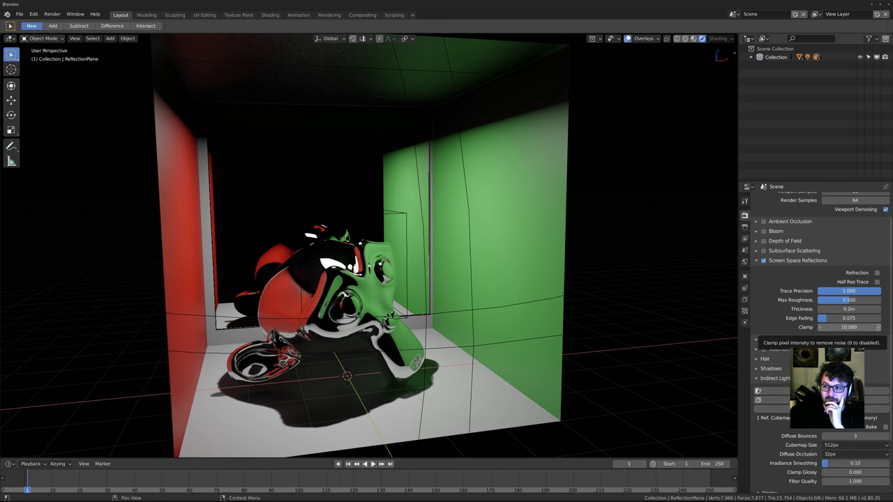
pyautogui.keyDown('shift'); pyautogui.moveTo(446, 279); pyautogui.dragTo(449, 289, button='middle'); pyautogui.keyUp('shift')
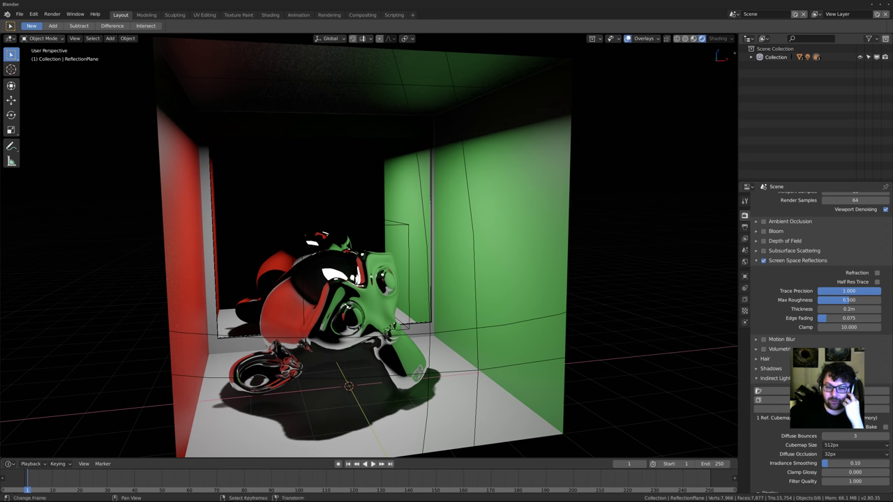
# Switch to Chromium and load the YouTube subscriptions page in place of the Instagram profile
pyautogui.click(181, 497)
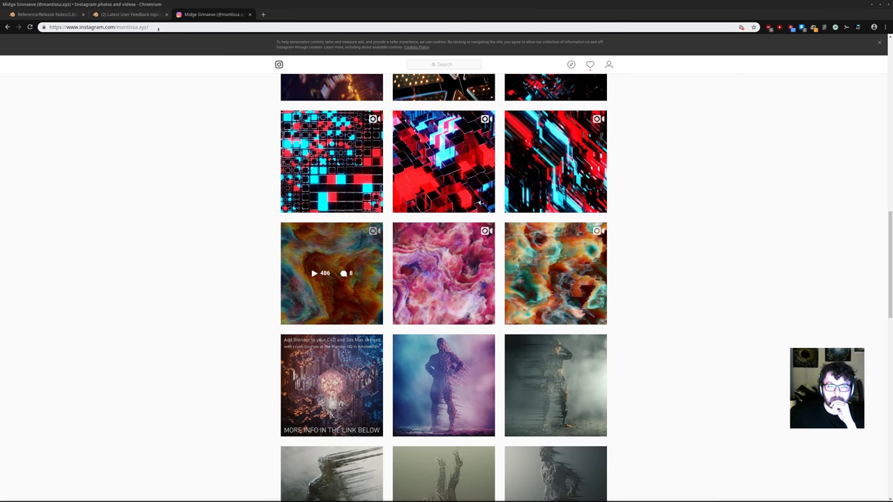
pyautogui.click(115, 27)
pyautogui.write('youtube.com/')
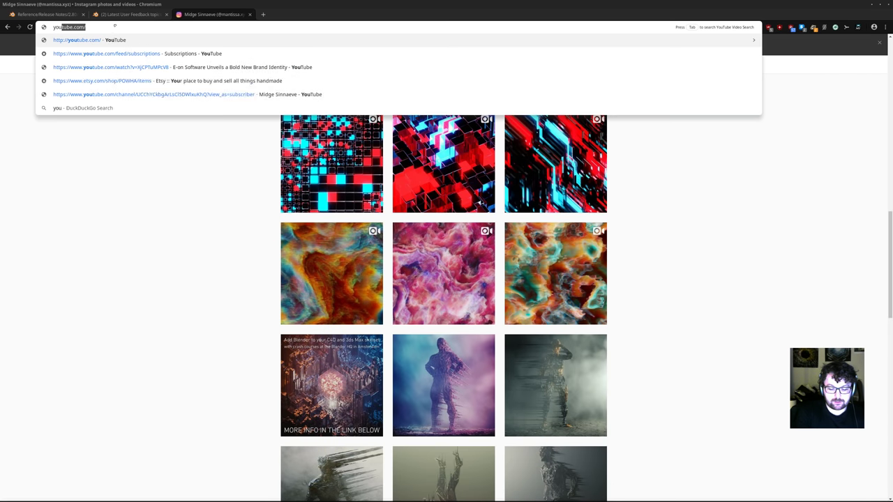
pyautogui.press('Down')
pyautogui.press('Down')
pyautogui.press('Up')
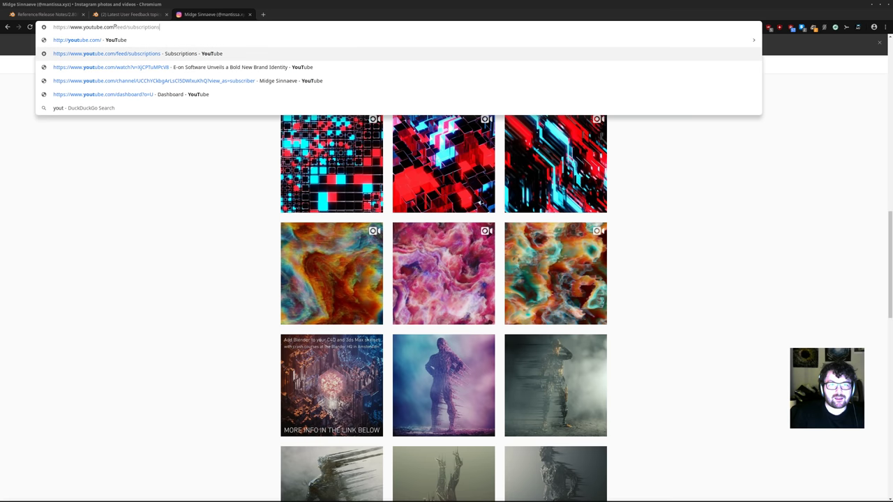
pyautogui.press('Return')
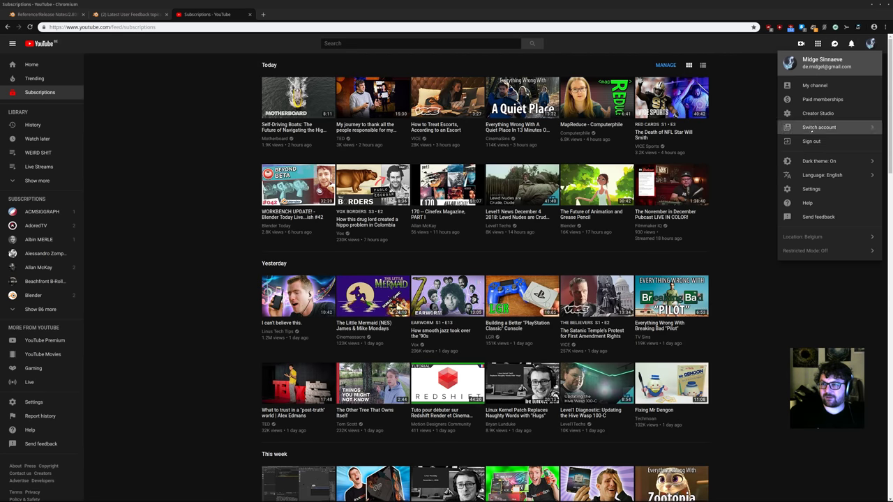
# Go to the signed-in account's YouTube channel, open its featured channel nutelZ in a new tab and reload that page
pyautogui.click(811, 86)
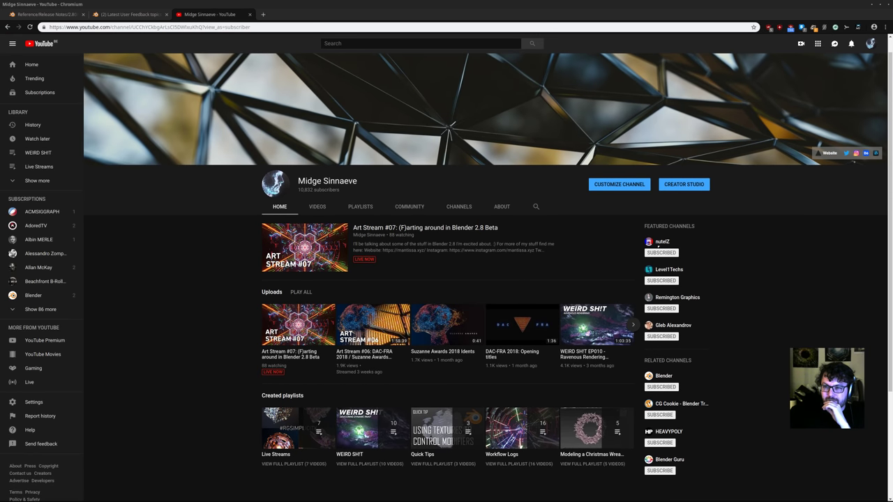
pyautogui.middleClick(658, 242)
pyautogui.click(280, 16)
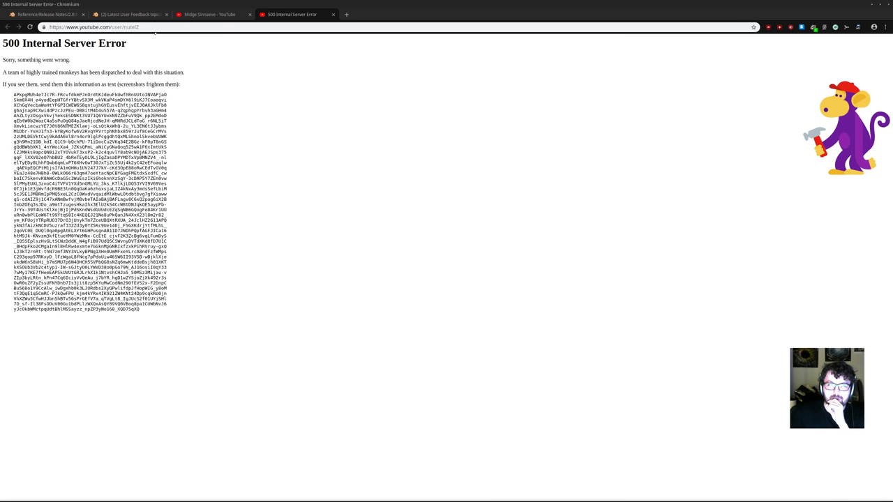
pyautogui.click(154, 29)
pyautogui.press('Return')
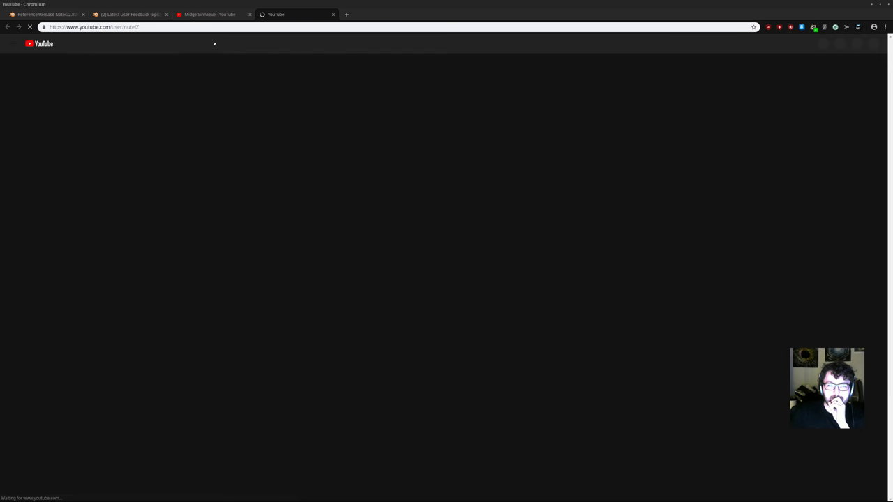
pyautogui.scroll(-1, 338, 284)
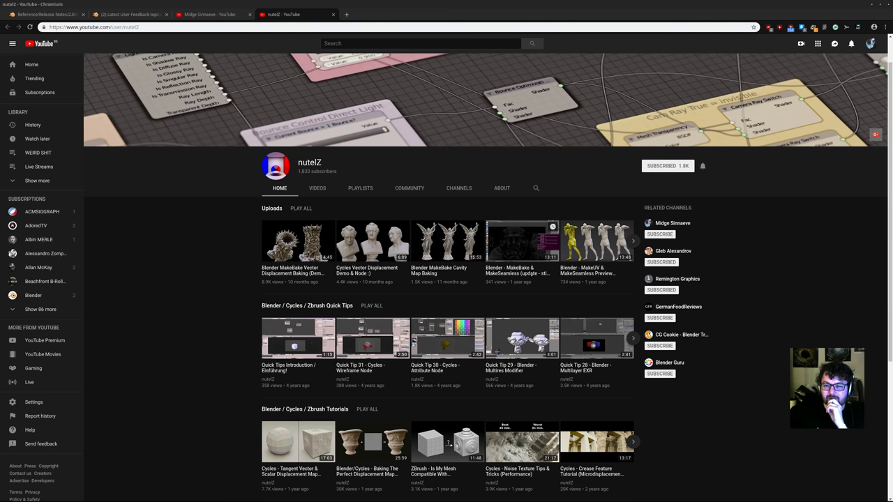
pyautogui.scroll(1, 522, 241)
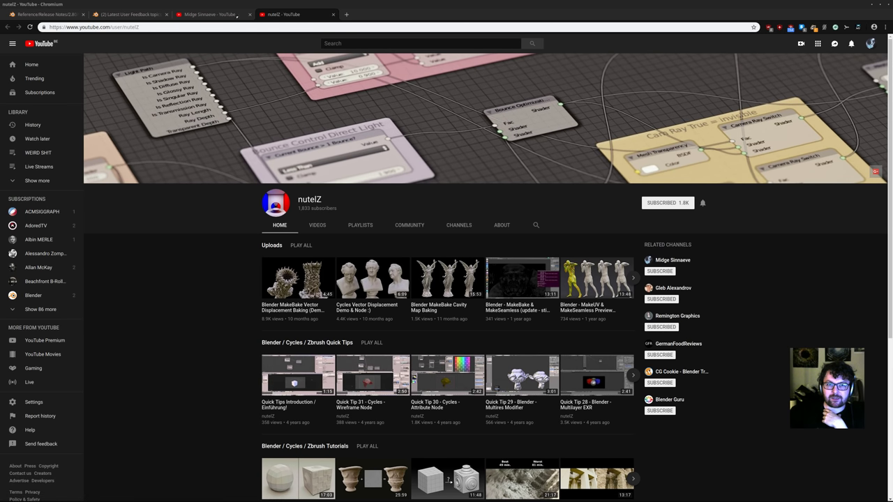
# Expand the full subscriptions list and open the two channels directly below AdoredTV in new tabs
pyautogui.click(38, 309)
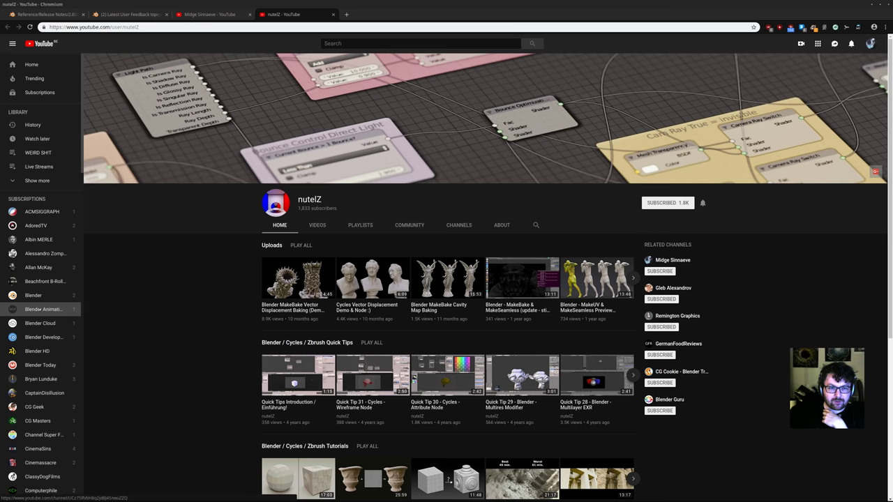
pyautogui.scroll(-2, 33, 188)
pyautogui.middleClick(33, 185)
pyautogui.middleClick(39, 198)
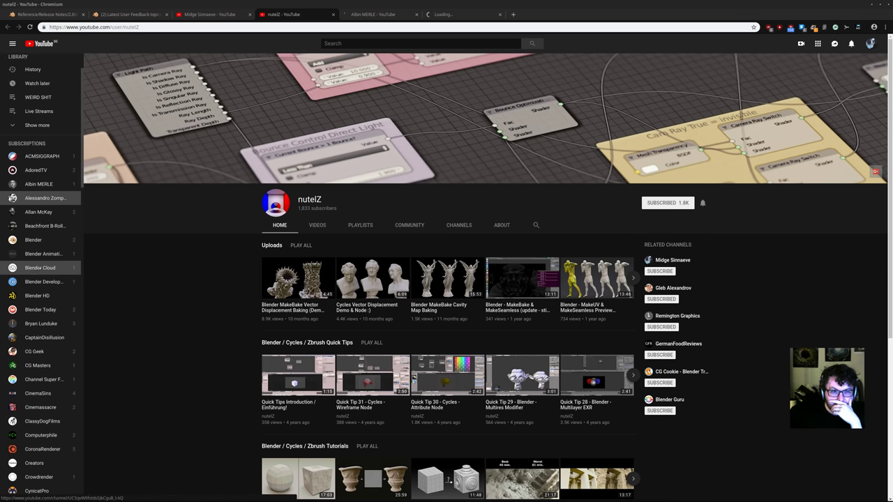
# Open the subscribed channels CaptainDisillusion, CG Masters and CynicatPro in new tabs
pyautogui.scroll(-1, 29, 231)
pyautogui.scroll(-1, 35, 238)
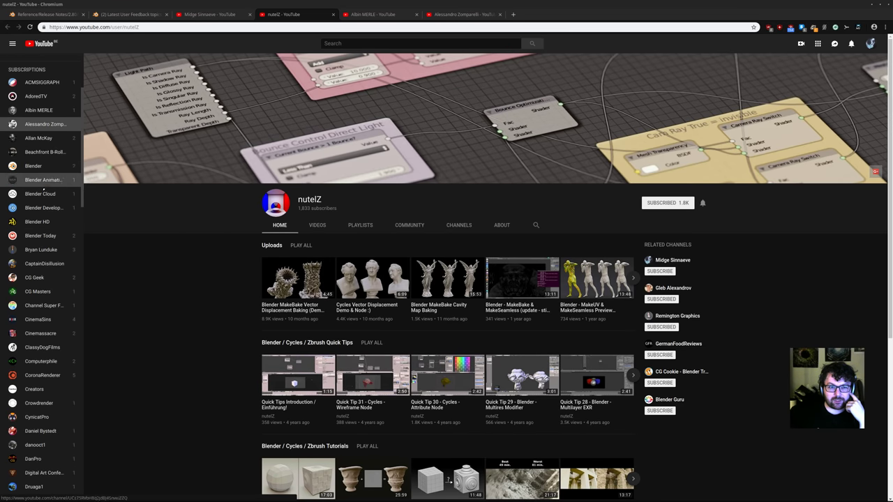
pyautogui.scroll(-1, 34, 167)
pyautogui.middleClick(40, 246)
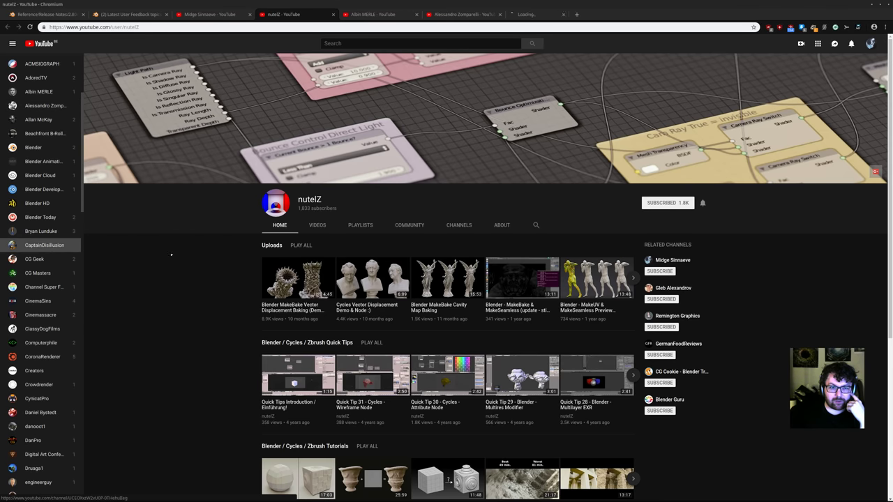
pyautogui.scroll(-1, 43, 275)
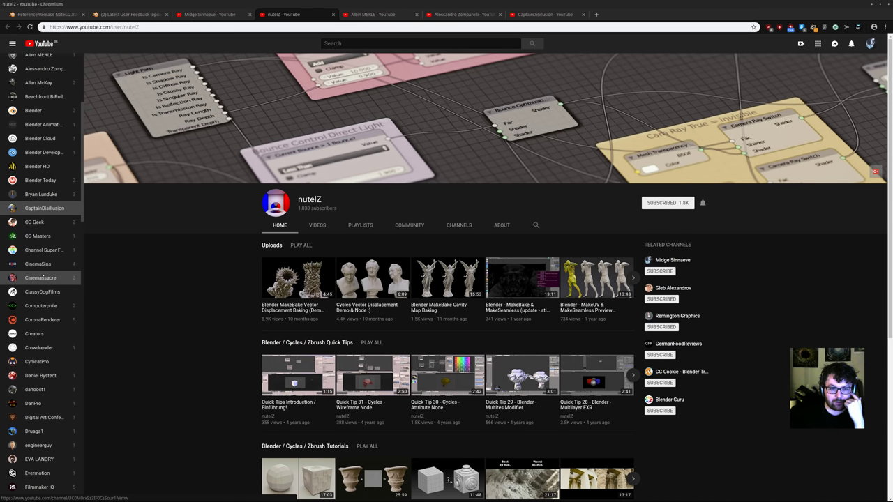
pyautogui.scroll(-1, 43, 277)
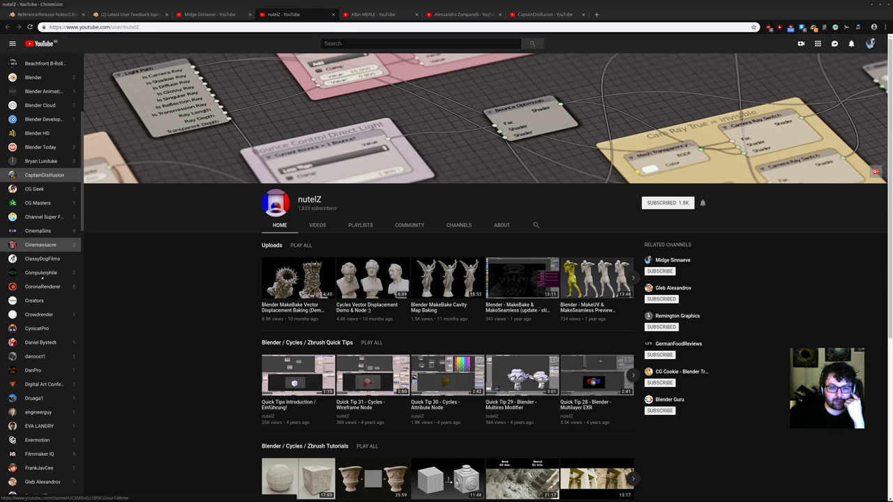
pyautogui.middleClick(39, 199)
pyautogui.middleClick(39, 324)
# Open the subscribed channel two entries below iKey's neighbour iDubbbzTV's group, directly under the Internet Comment channel, in a new tab
pyautogui.scroll(-2, 165, 308)
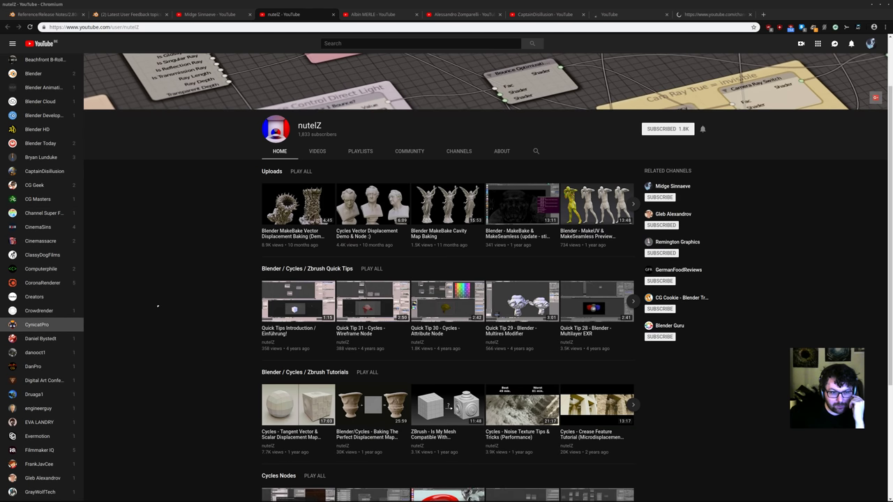
pyautogui.scroll(-1, 47, 362)
pyautogui.scroll(-4, 48, 362)
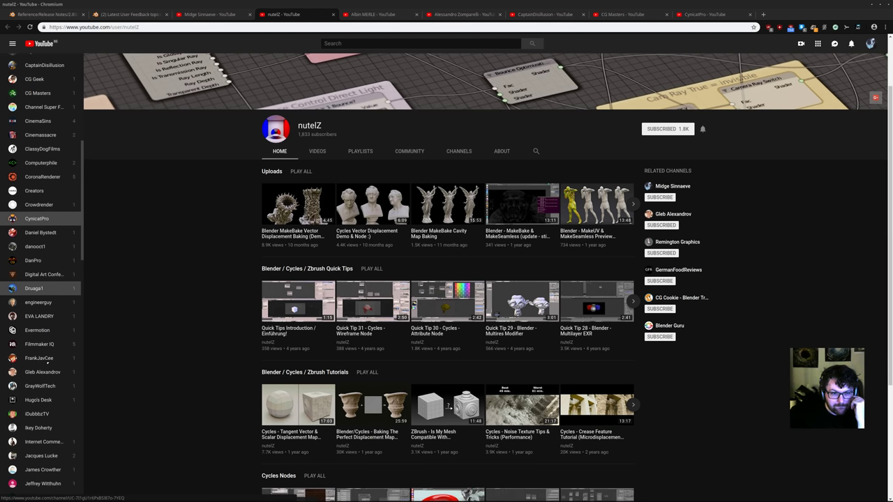
pyautogui.scroll(-1, 38, 334)
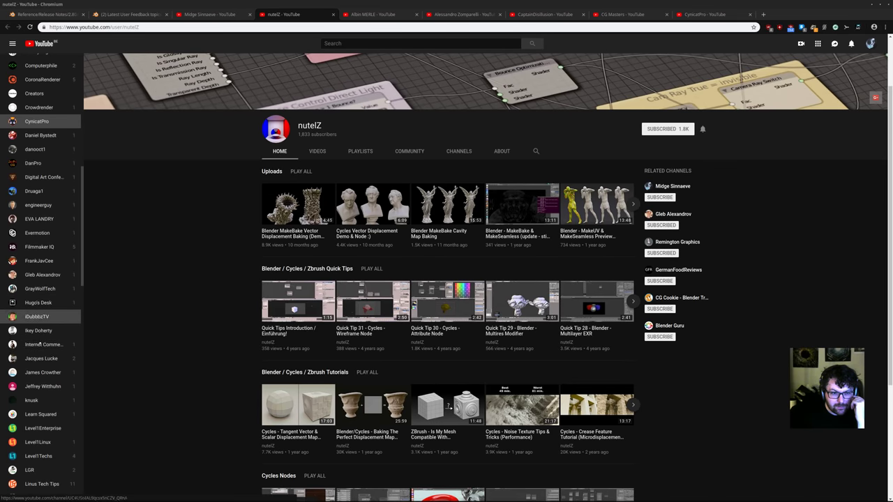
pyautogui.scroll(-1, 37, 349)
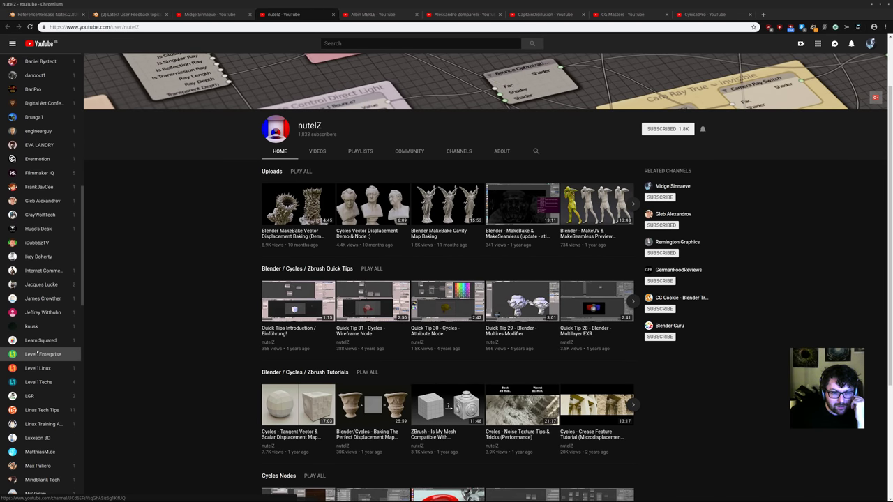
pyautogui.scroll(-2, 34, 345)
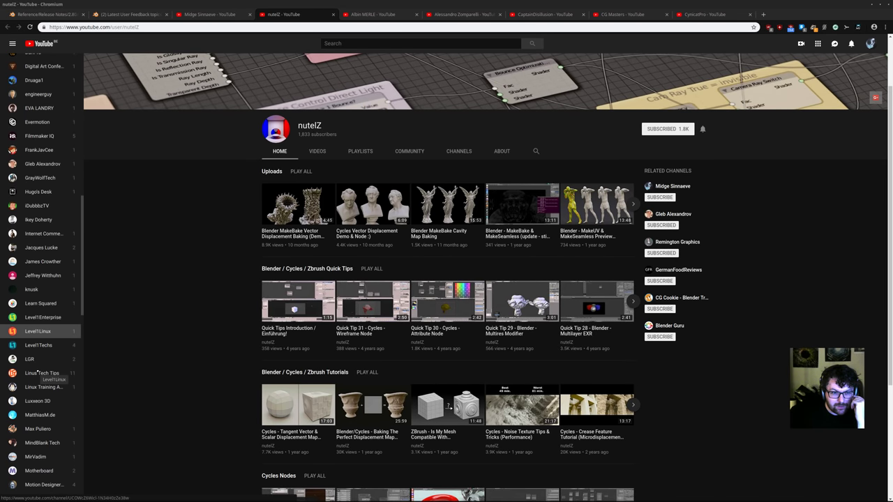
pyautogui.middleClick(38, 247)
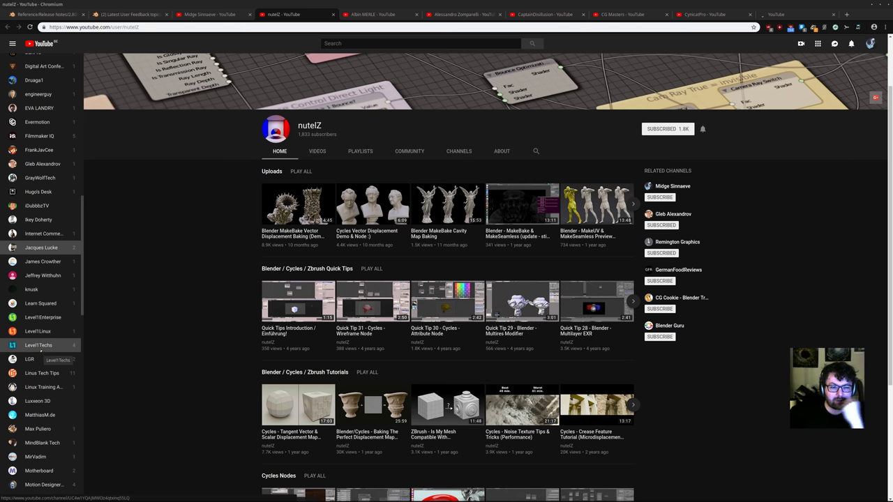
# Open the subscribed channels Wiresoul Studio and the one directly below it, at the end of the subscriptions list, in new tabs
pyautogui.scroll(-2, 42, 354)
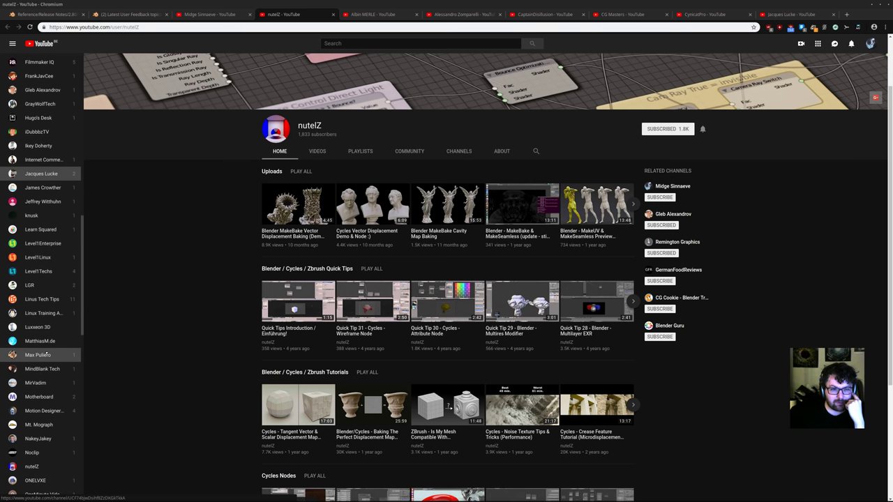
pyautogui.scroll(-4, 42, 357)
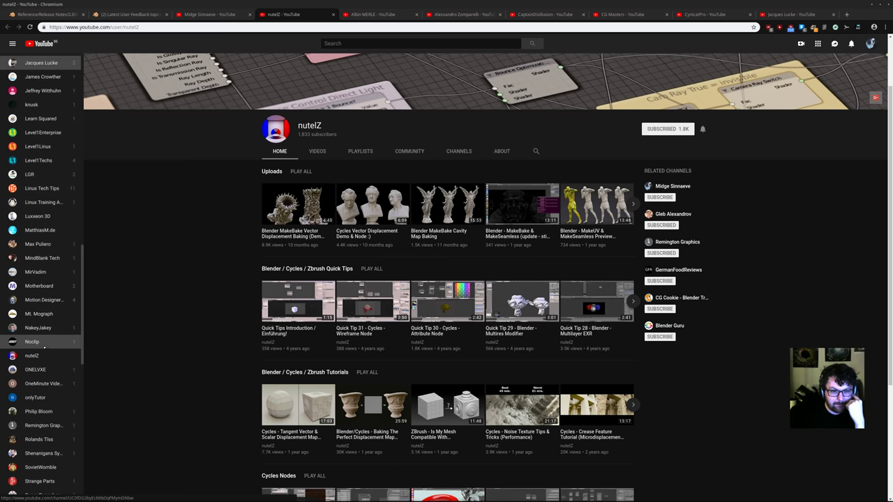
pyautogui.scroll(-1, 35, 369)
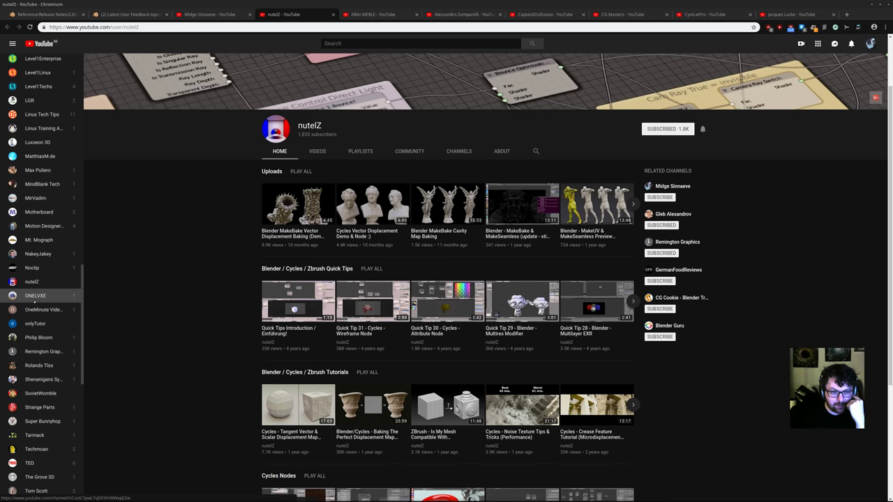
pyautogui.scroll(-2, 39, 380)
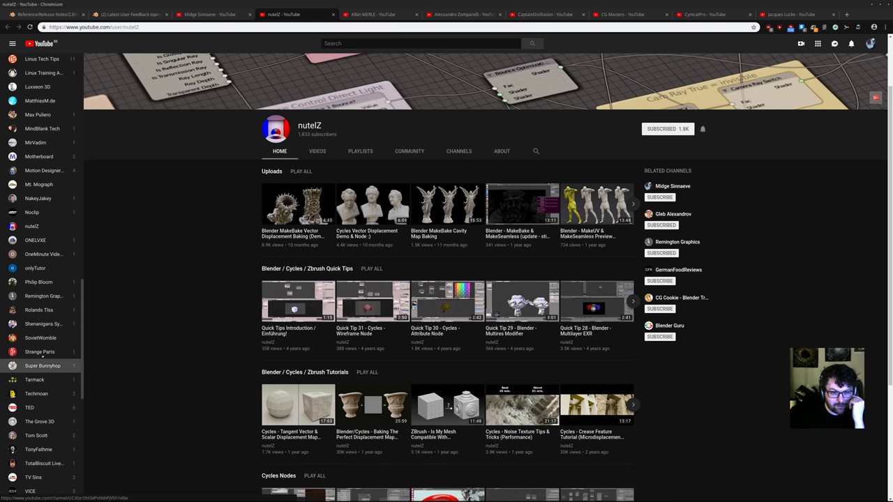
pyautogui.scroll(-2, 49, 391)
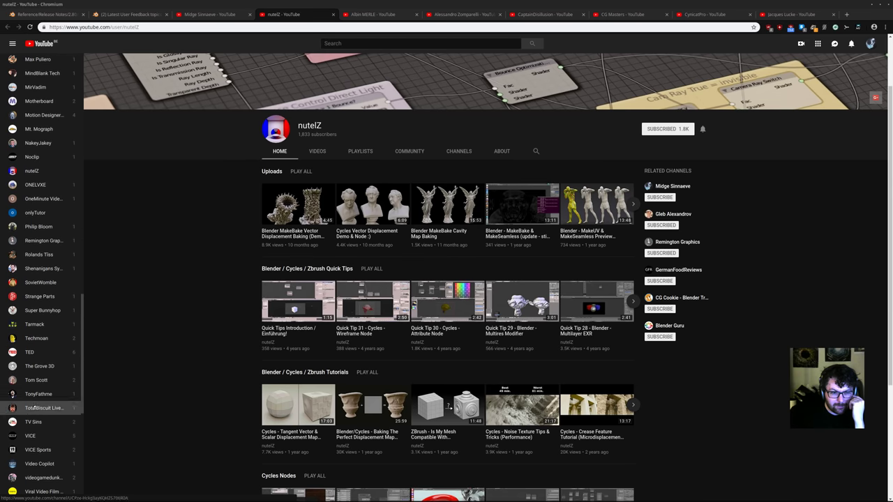
pyautogui.scroll(-3, 55, 398)
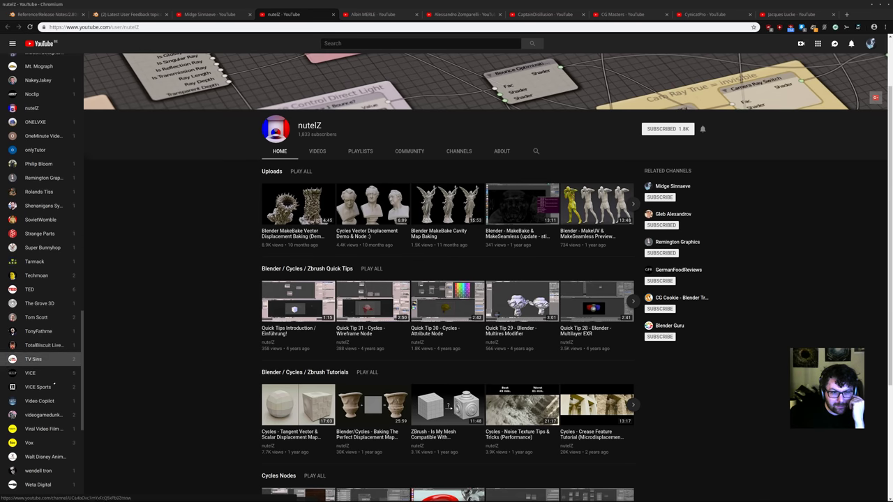
pyautogui.scroll(-3, 47, 377)
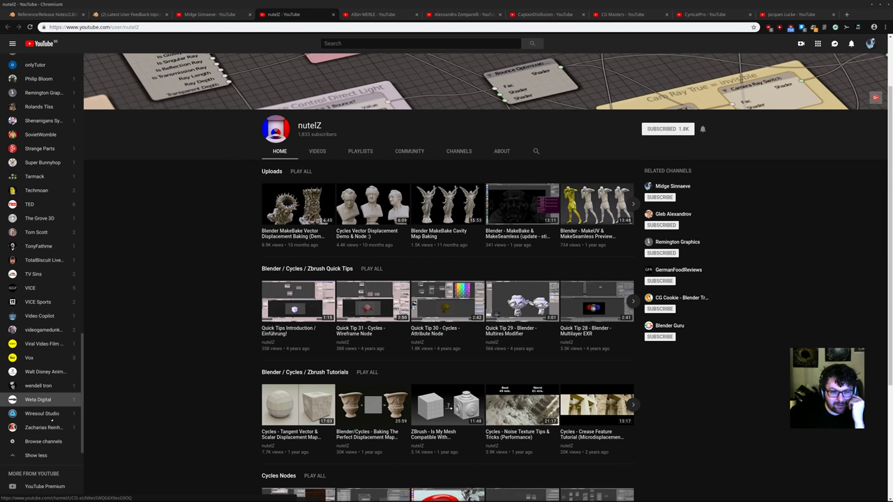
pyautogui.middleClick(40, 427)
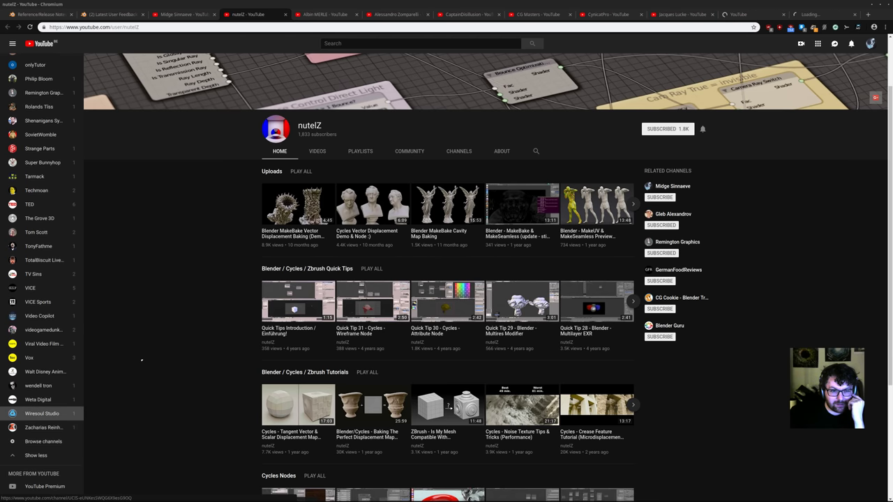
# Play the video Sokol Space Suit REALTIME EEVEE from the channel tab right after nutelZ and pause it
pyautogui.hotkey('ctrl', 'Tab')
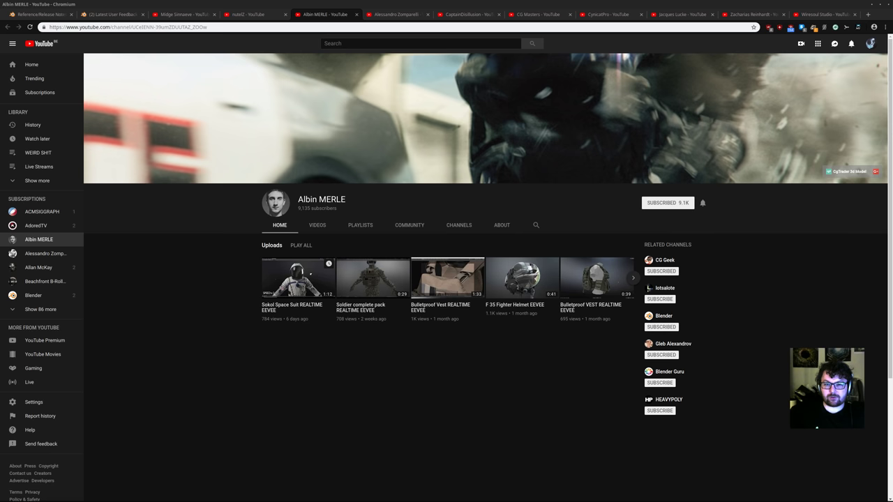
pyautogui.click(307, 278)
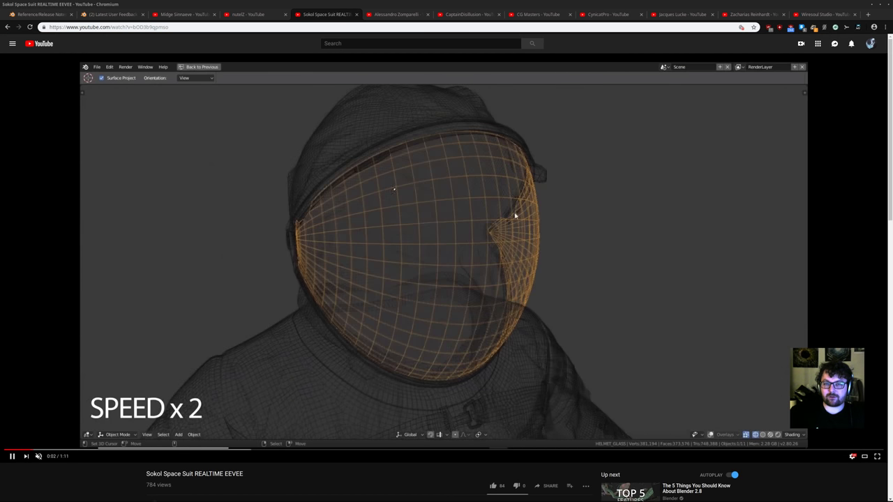
pyautogui.click(398, 139)
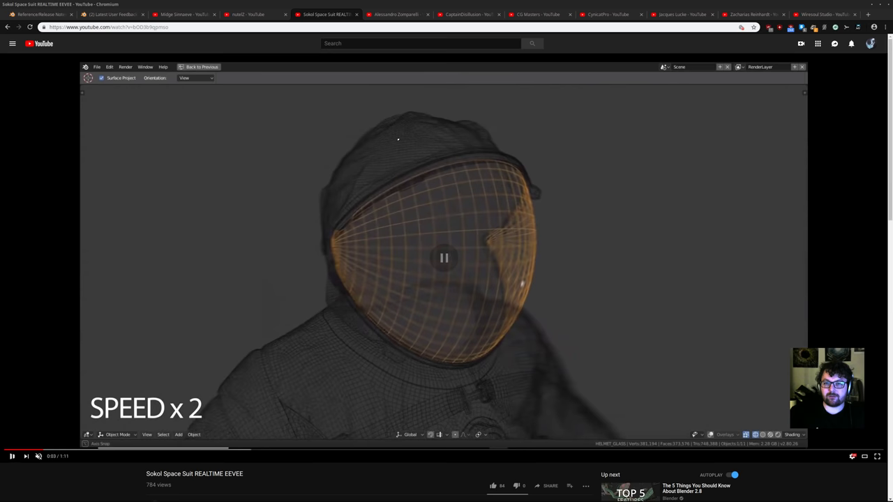
# Bring up all videos of the channel in the tab before CaptainDisillusion and play Tissue - Lattice along Surface
pyautogui.click(392, 15)
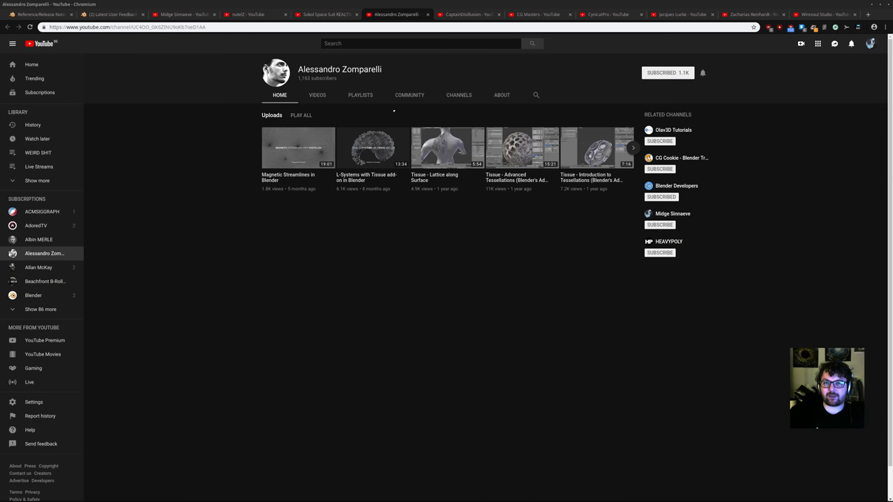
pyautogui.click(317, 96)
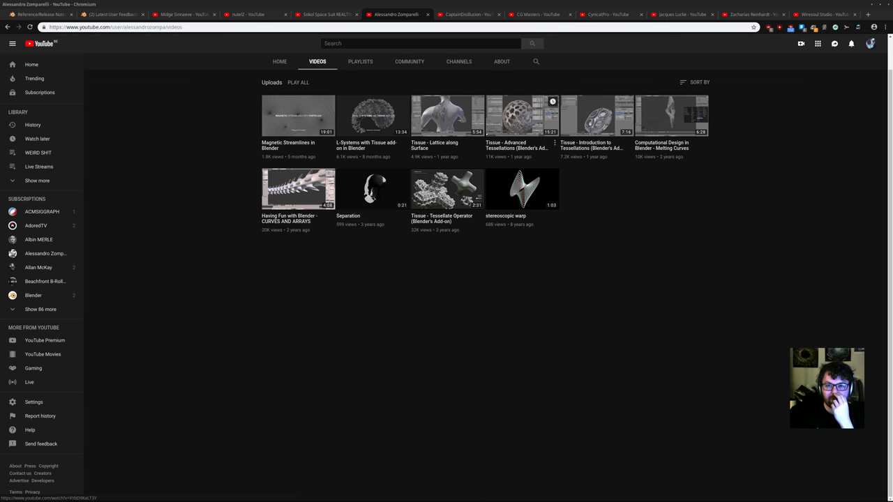
pyautogui.click(447, 115)
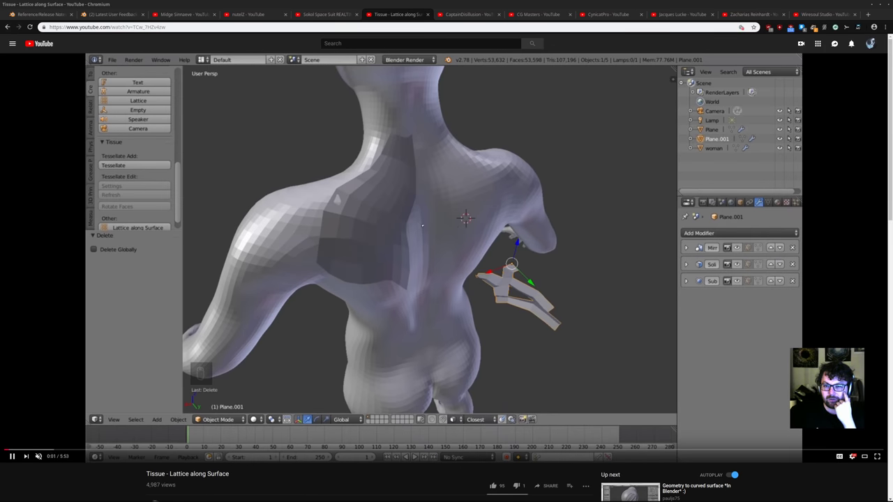
# Return to the channel's video list and play Tissue - Advanced Tessellations (Blender's Add-on) from about 8:28
pyautogui.hotkey('alt', 'Left')
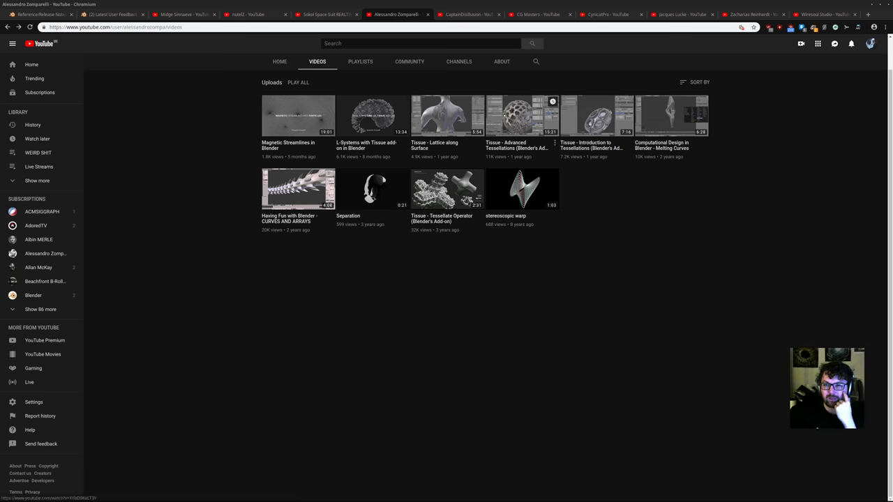
pyautogui.click(515, 124)
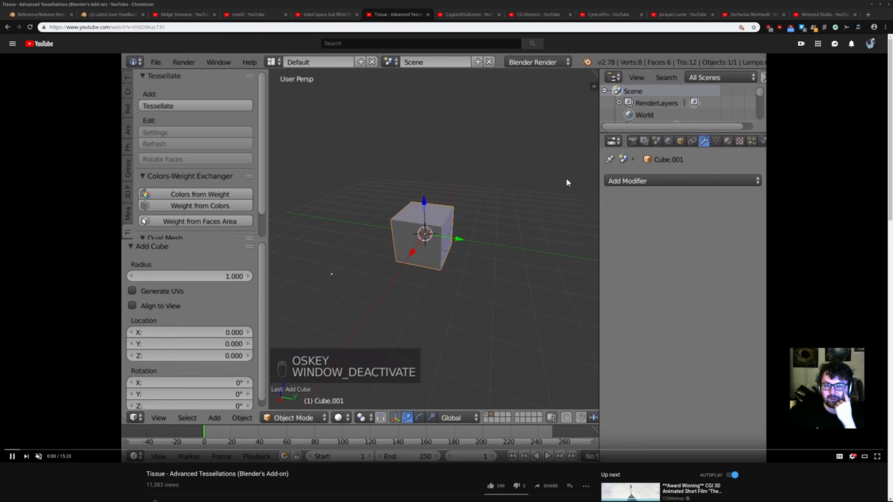
pyautogui.click(487, 450)
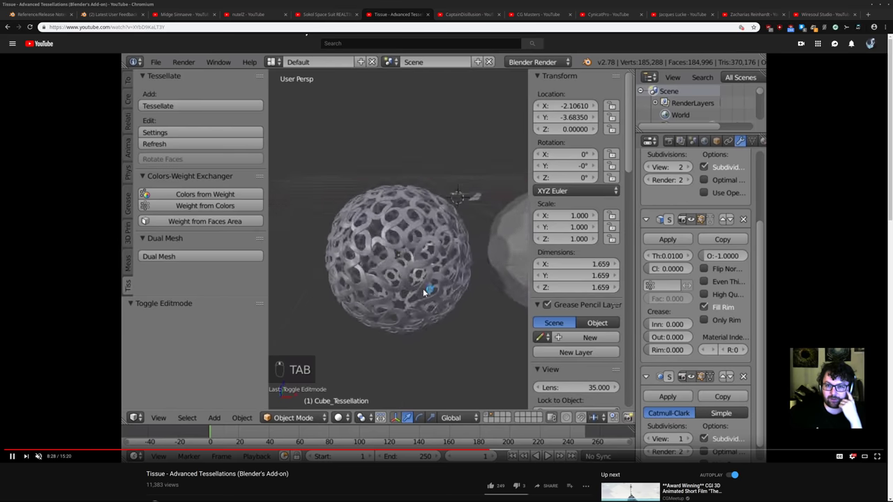
# Show the already opened channel pages of CaptainDisillusion and CG Masters
pyautogui.hotkey('ctrl', 'Tab')
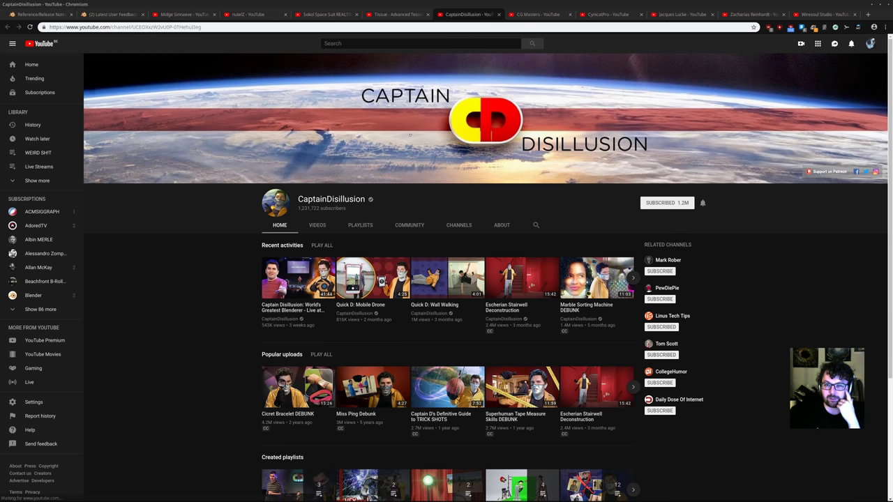
pyautogui.click(547, 15)
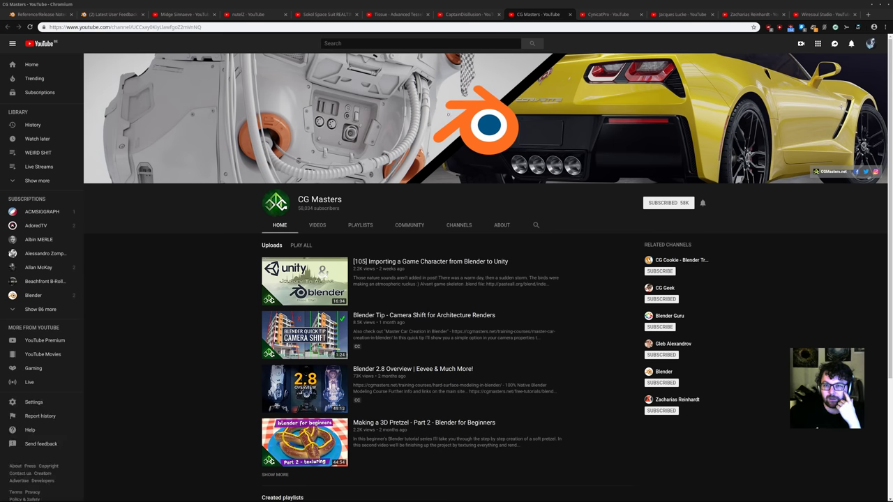
pyautogui.click(461, 14)
pyautogui.click(538, 15)
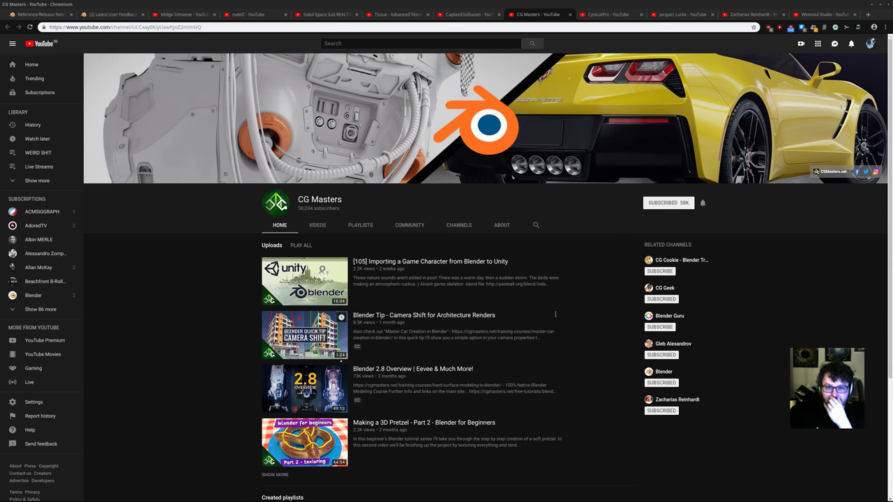
# Bring up all videos of CynicatPro, play Blender Tip: Group Instances and return to the video list
pyautogui.click(607, 14)
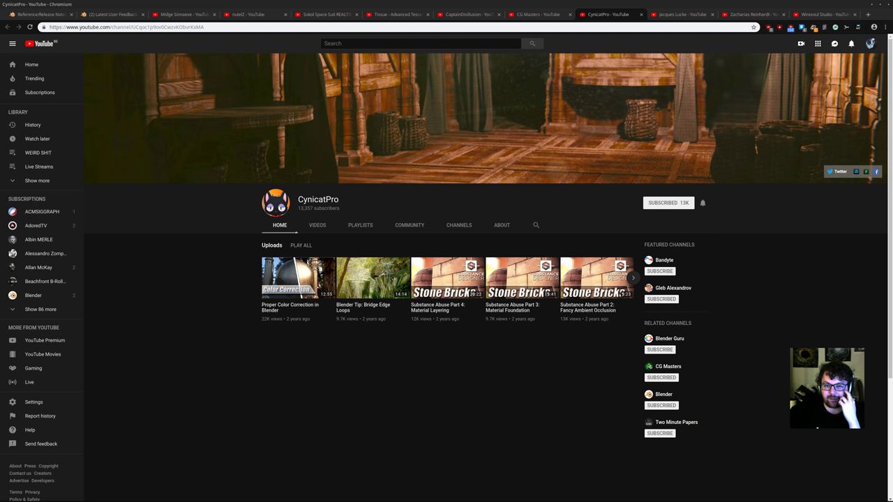
pyautogui.click(318, 225)
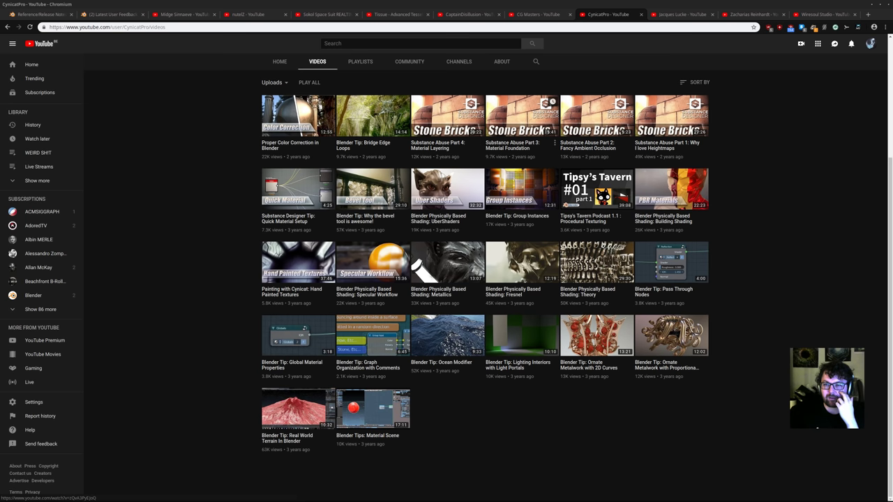
pyautogui.click(520, 187)
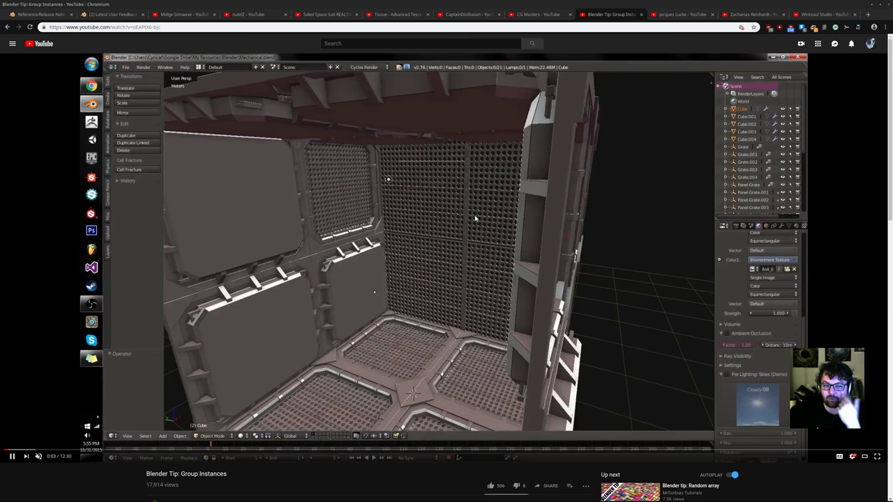
pyautogui.hotkey('alt', 'Left')
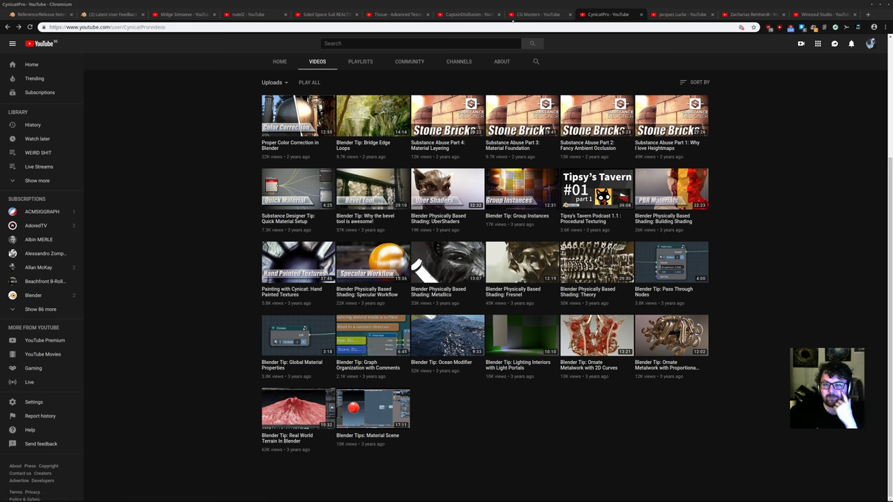
# Show the two channel pages open in the tabs between CynicatPro and Wiresoul Studio
pyautogui.click(673, 14)
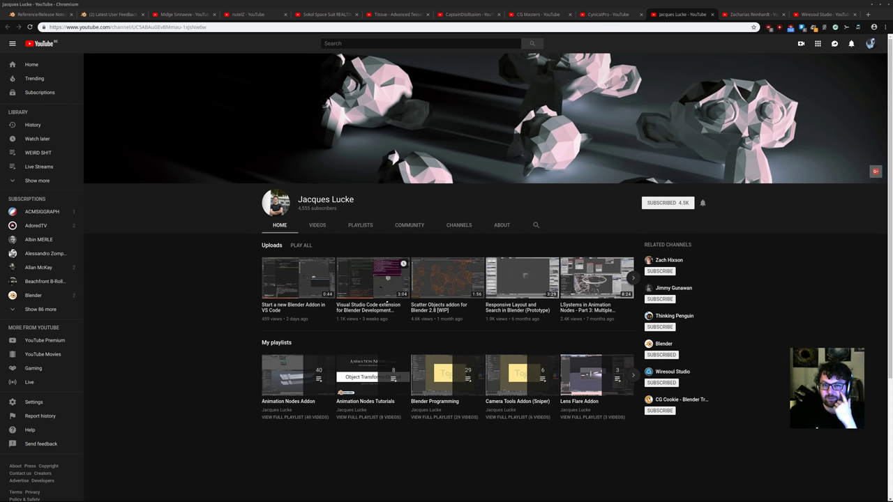
pyautogui.click(754, 14)
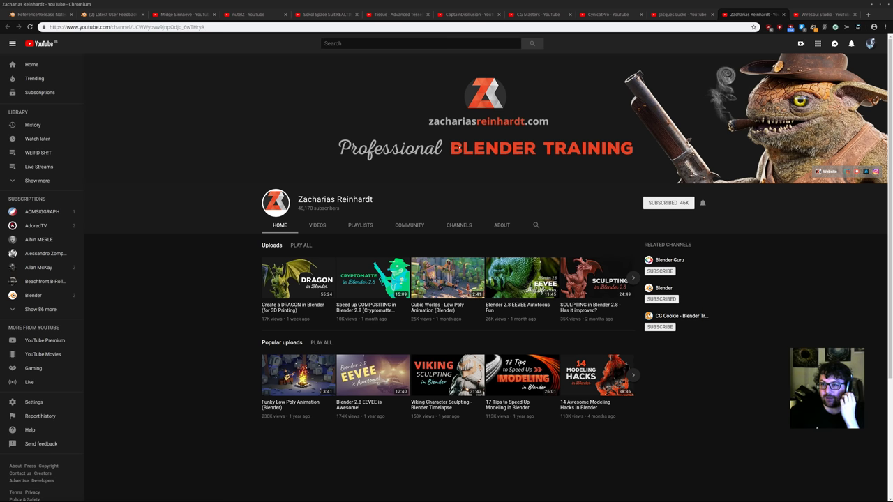
# Bring up all videos of Wiresoul Studio and play Blender tutorial? - Spawn rigid bodies [Animation nodes]
pyautogui.click(834, 13)
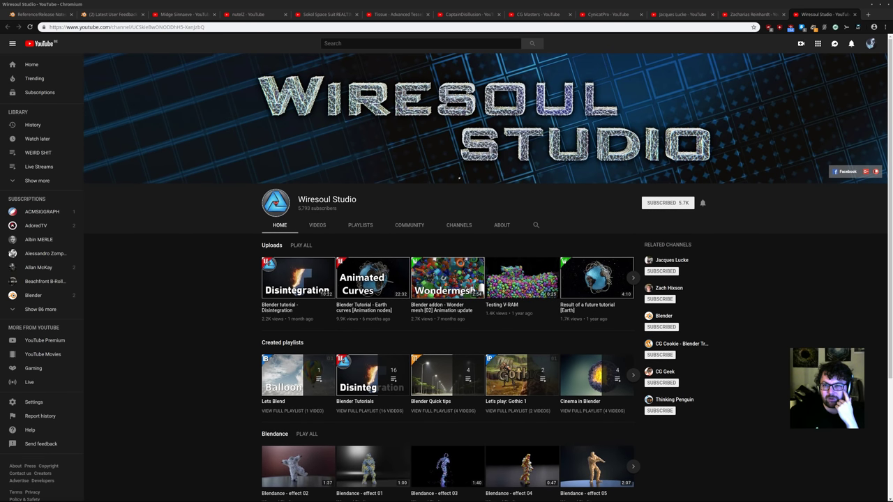
pyautogui.click(320, 226)
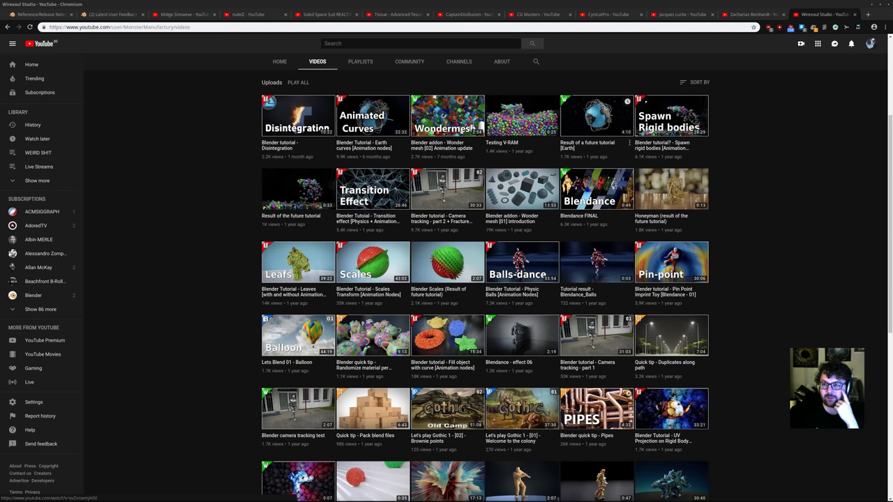
pyautogui.click(670, 115)
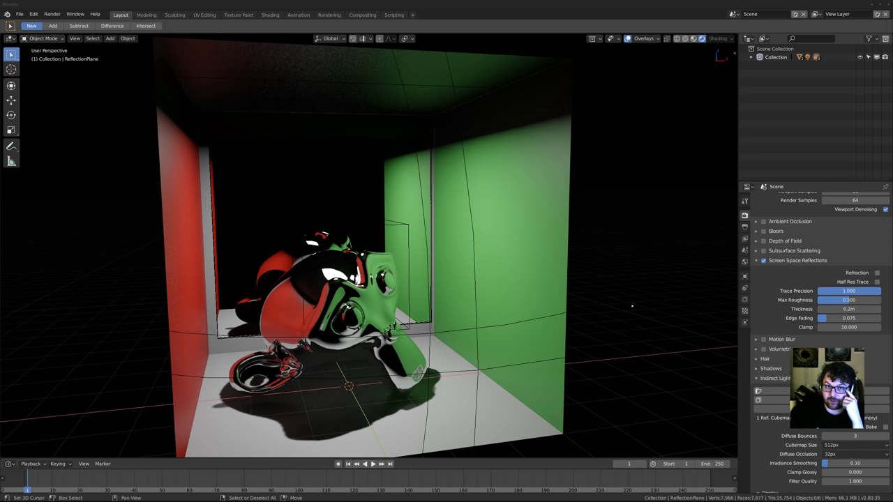
# Switch back to Chromium and open the Blender Cloud site cloud.blender.org in a new tab
pyautogui.click(180, 497)
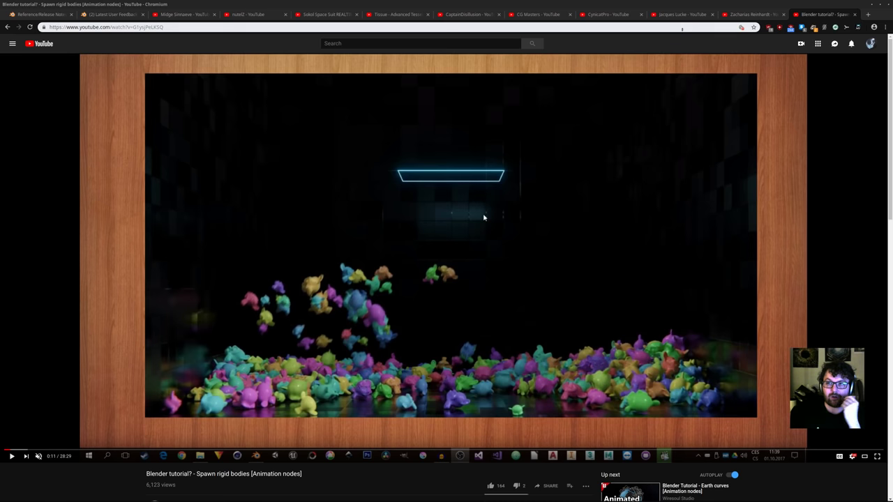
pyautogui.hotkey('ctrl', 't')
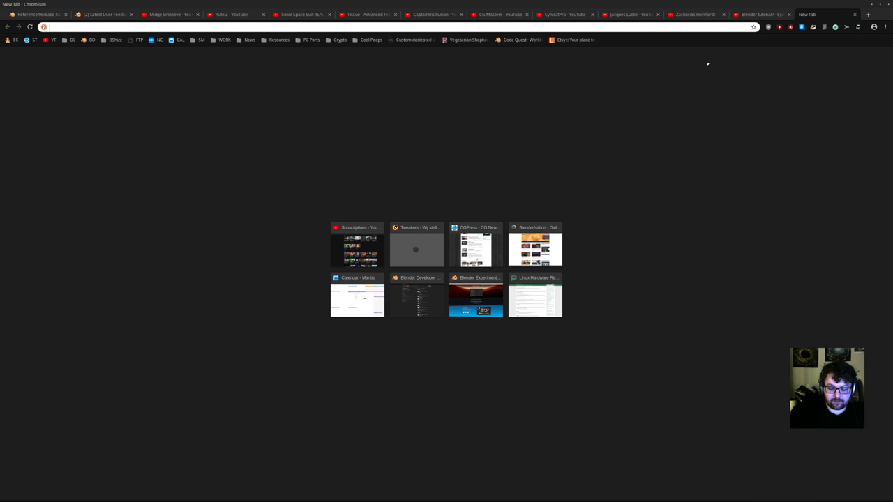
pyautogui.write('cloud')
pyautogui.press('Return')
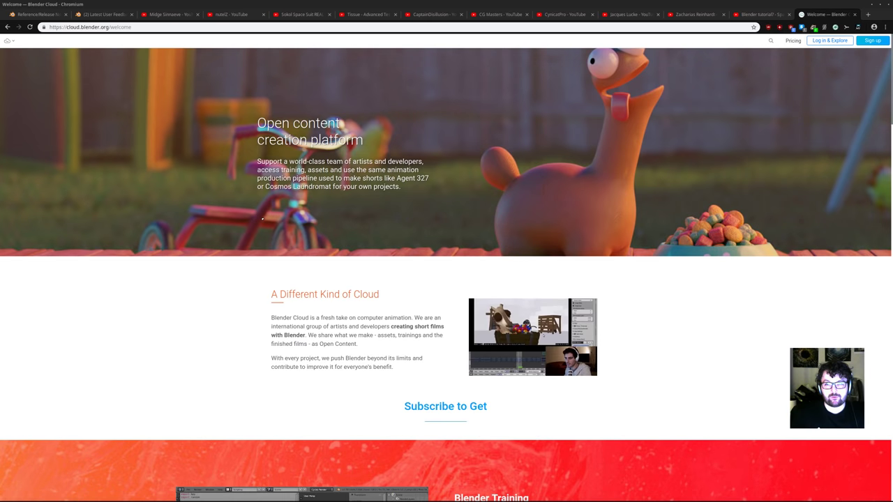
# Look over the introduction and training section of the Blender Cloud welcome page, and switch back to Blender
pyautogui.scroll(-3, 265, 214)
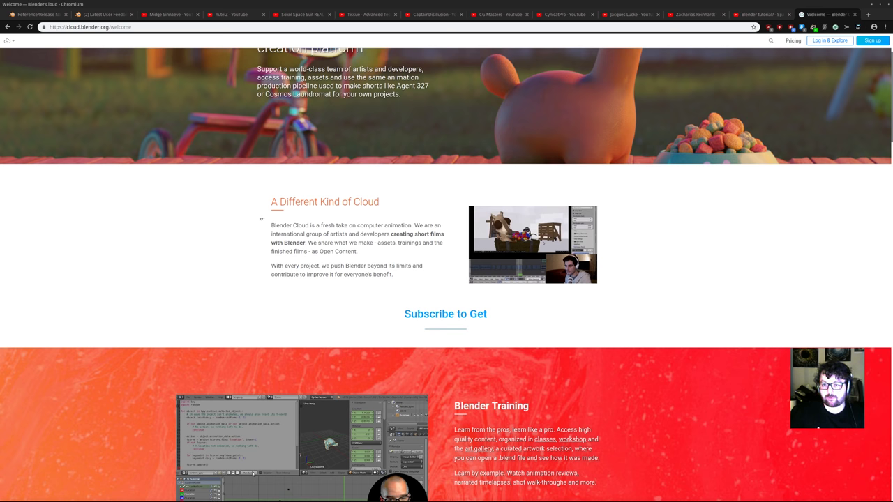
pyautogui.scroll(3, 252, 220)
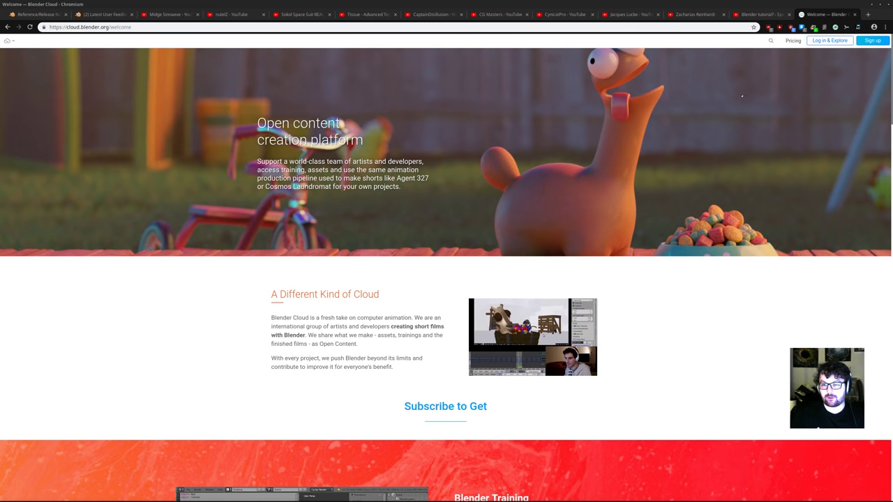
pyautogui.hotkey('alt', 'Tab')
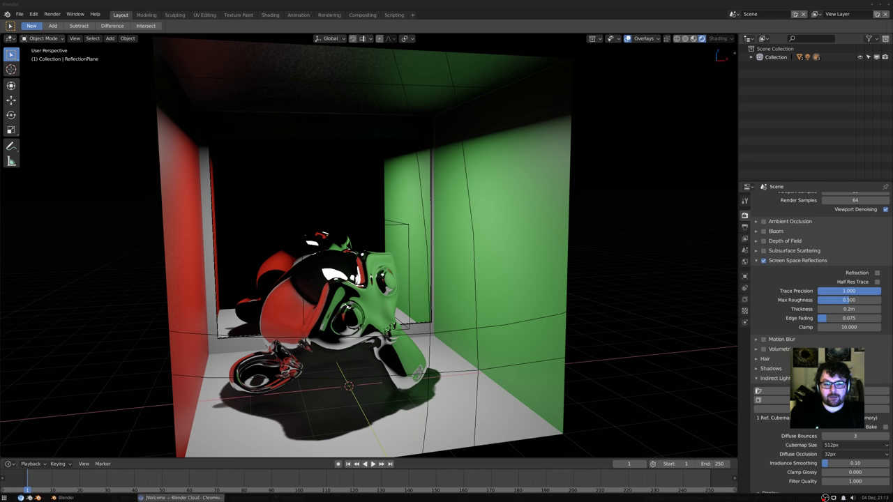
# Switch to Chromium and open Instagram in a new tab
pyautogui.click(182, 498)
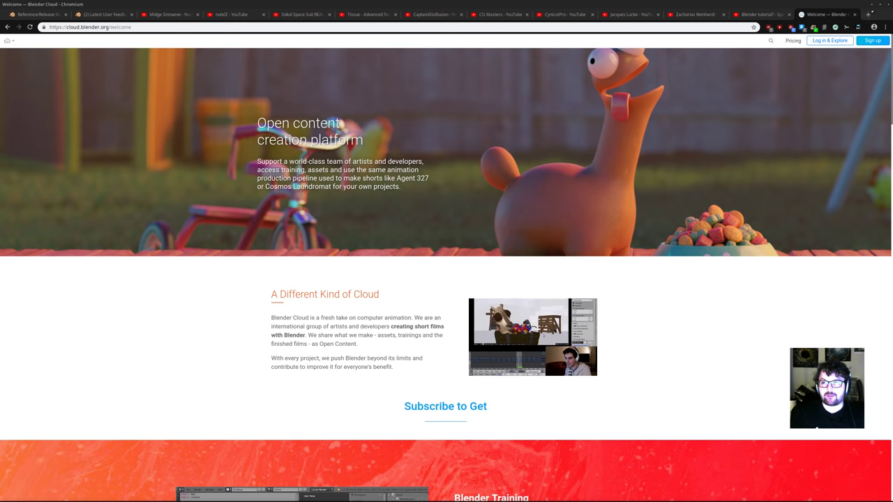
pyautogui.hotkey('ctrl', 't')
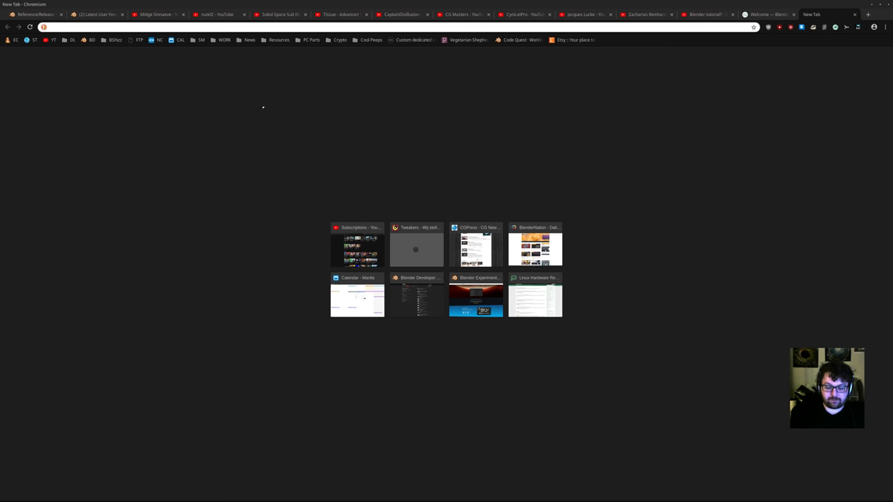
pyautogui.write('insta')
pyautogui.press('Return')
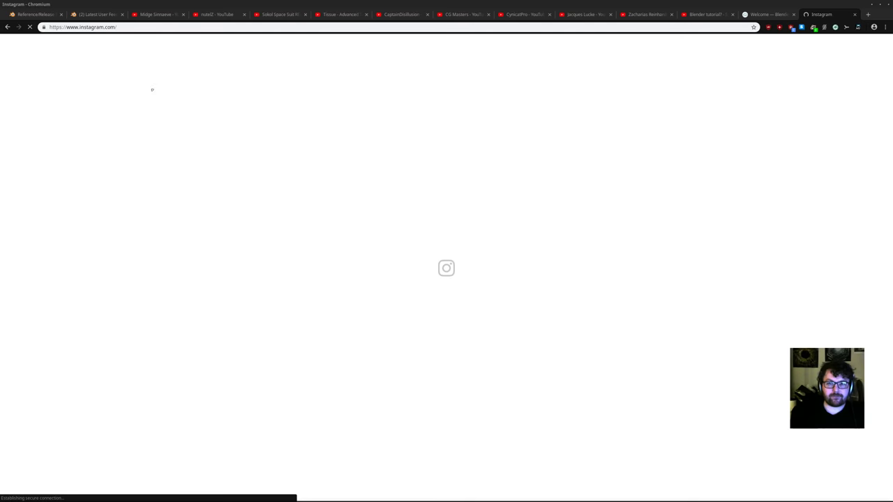
# Look through the artwork posts in the Instagram home feed and return to its beginning
pyautogui.click(445, 47)
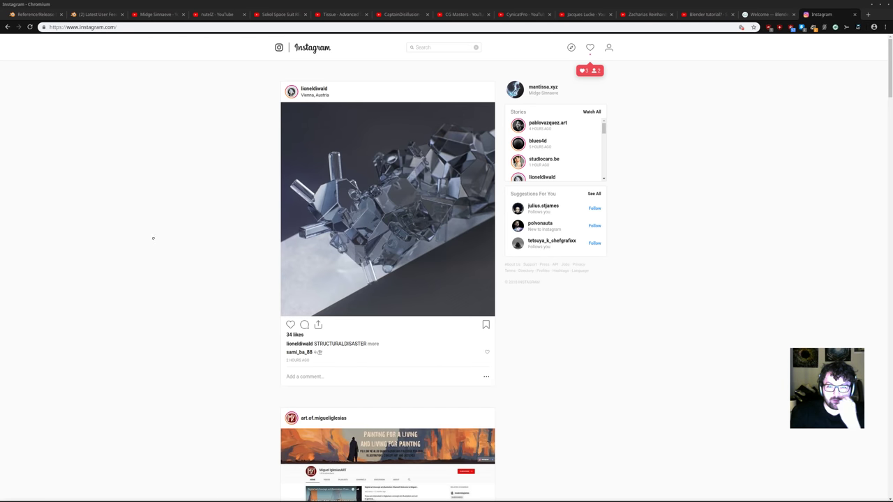
pyautogui.scroll(-10, 153, 238)
pyautogui.scroll(-1, 185, 249)
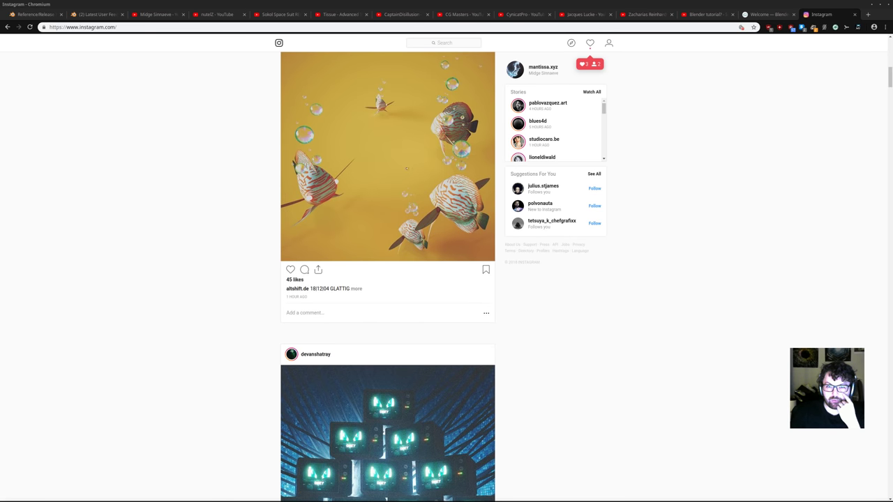
pyautogui.scroll(-4, 401, 162)
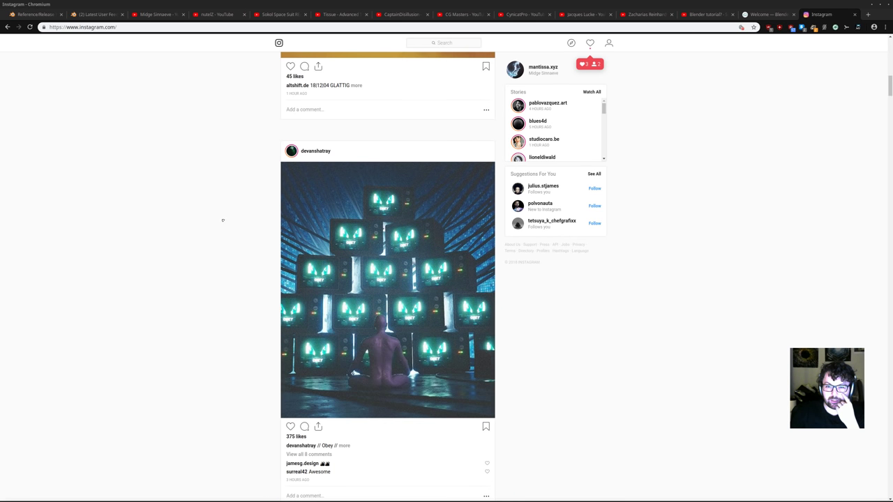
pyautogui.scroll(-10, 206, 253)
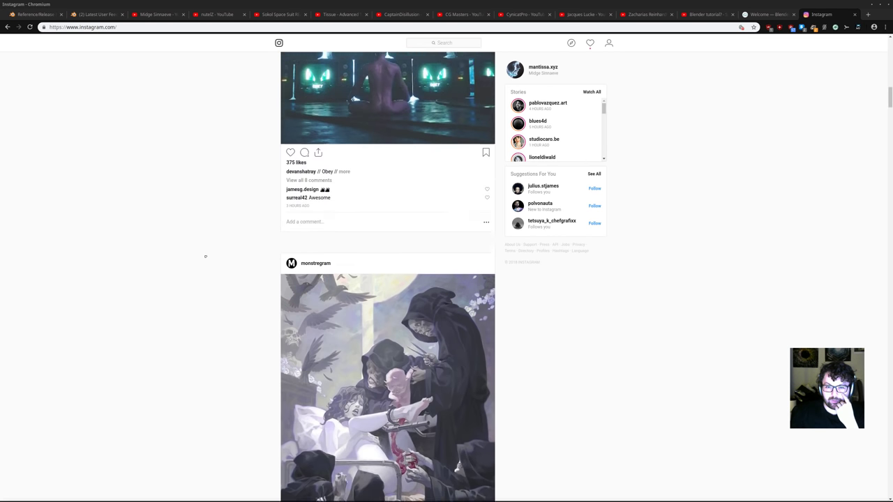
pyautogui.scroll(-1, 203, 246)
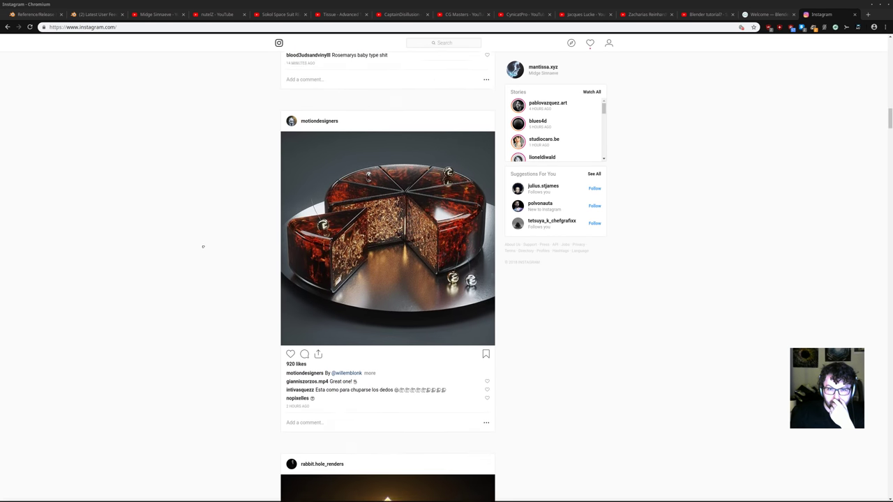
pyautogui.scroll(-9, 205, 231)
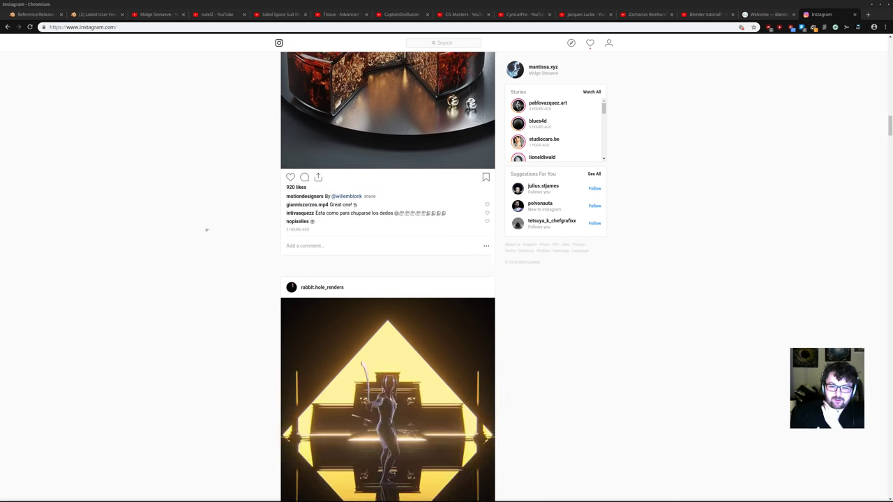
pyautogui.scroll(-11, 213, 234)
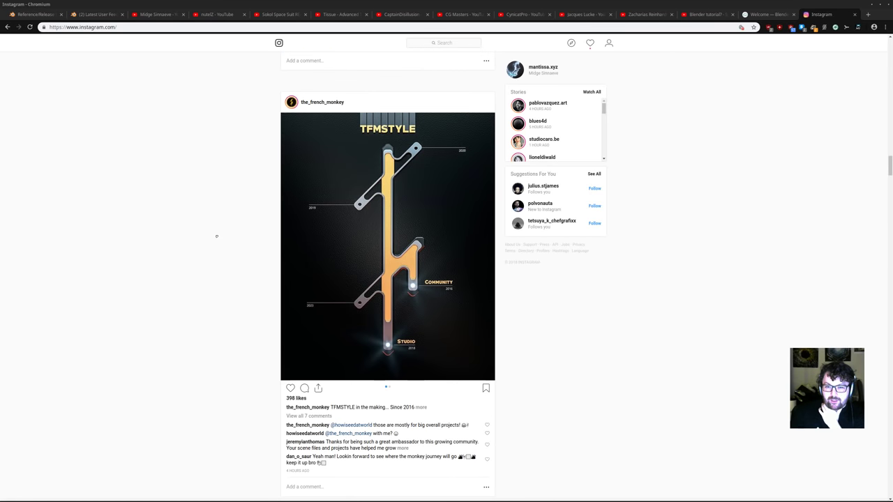
pyautogui.scroll(-15, 222, 229)
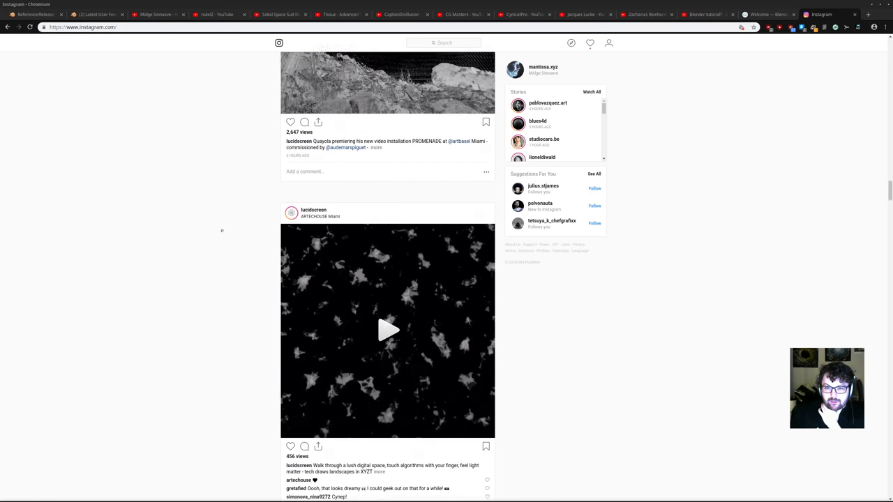
pyautogui.press('Home')
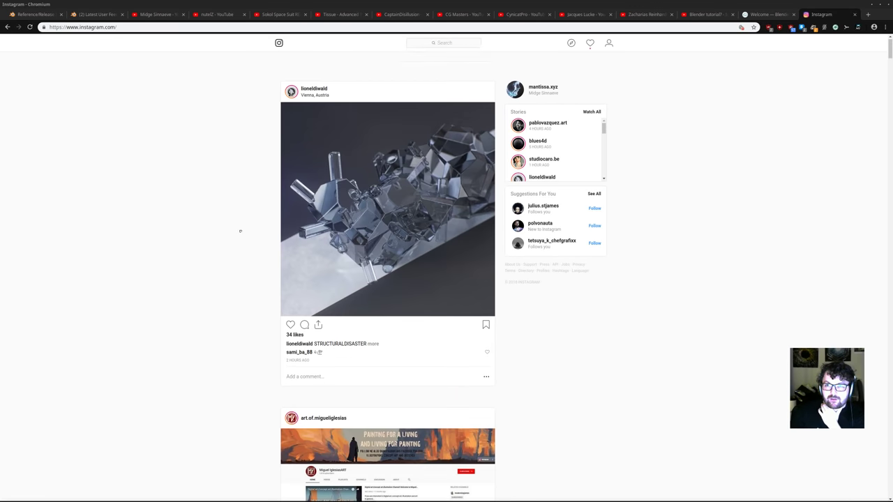
# Search Instagram for "motion design" and open the motiondesigners profile down to its posts
pyautogui.click(448, 46)
pyautogui.write('motion design')
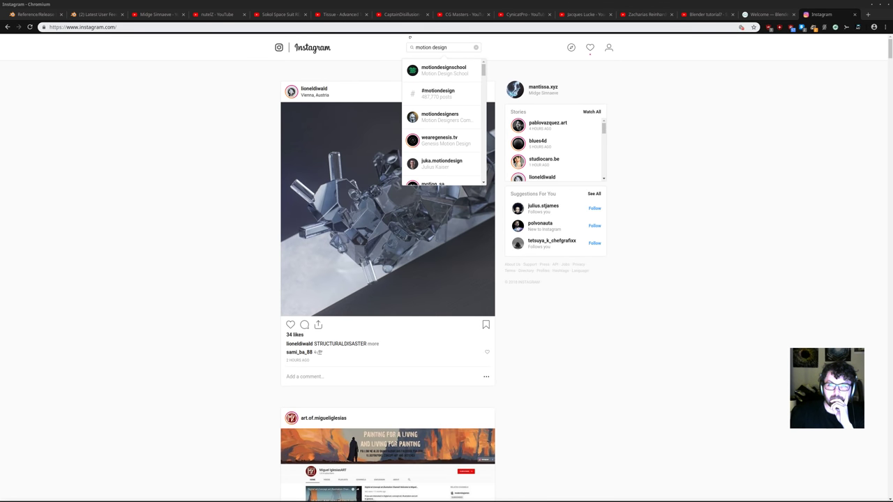
pyautogui.click(432, 119)
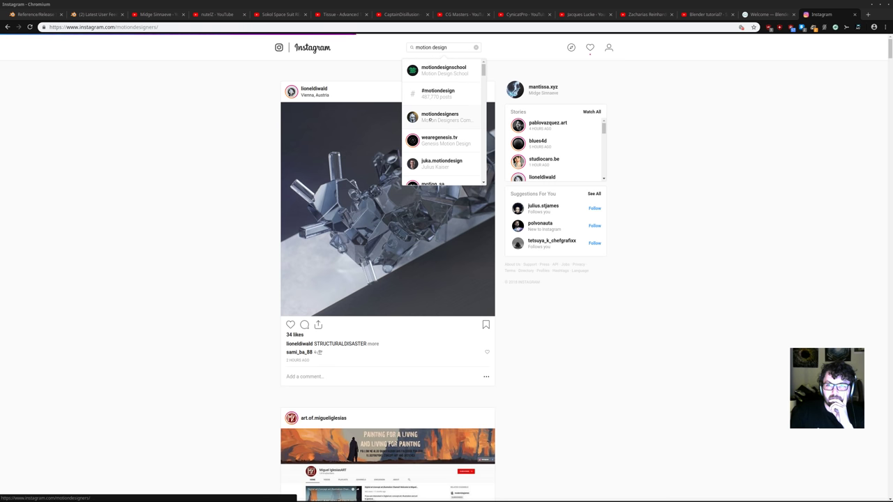
pyautogui.scroll(-4, 188, 167)
pyautogui.scroll(2, 180, 175)
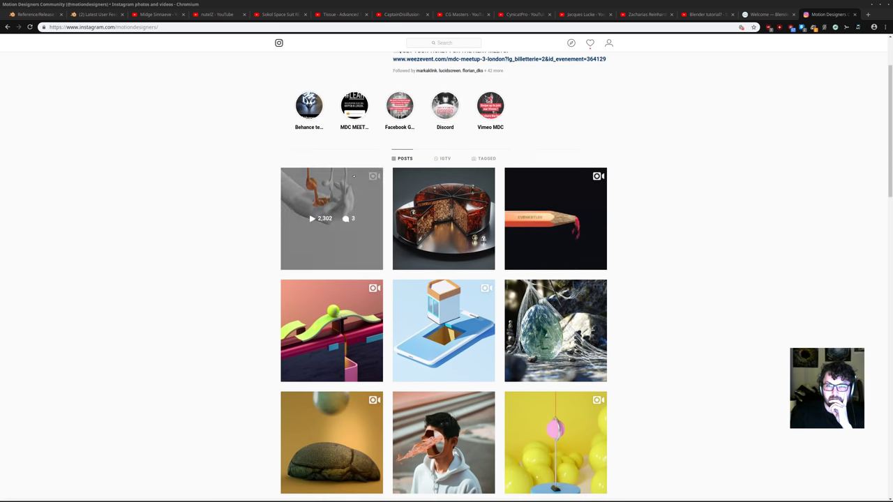
# View the pouring-liquid hand video and the rolling-ball track video on the motiondesigners profile, and look over the post grid
pyautogui.click(375, 255)
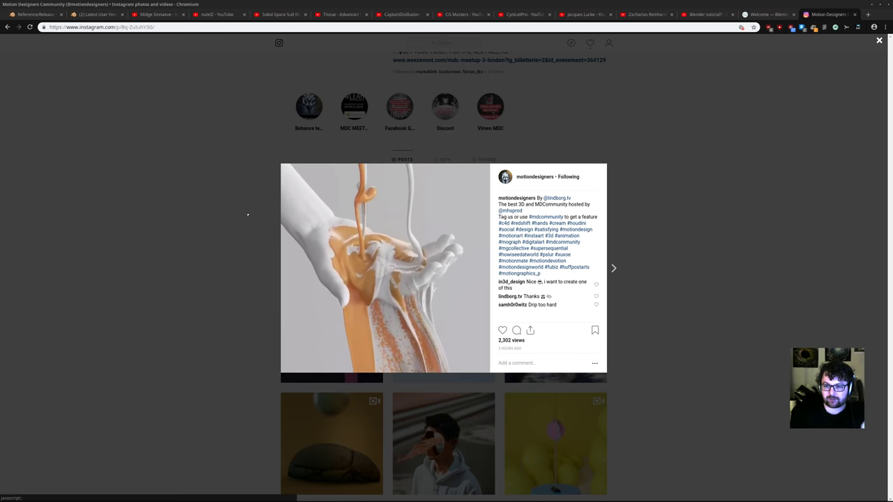
pyautogui.click(233, 219)
pyautogui.scroll(-2, 384, 272)
pyautogui.click(334, 270)
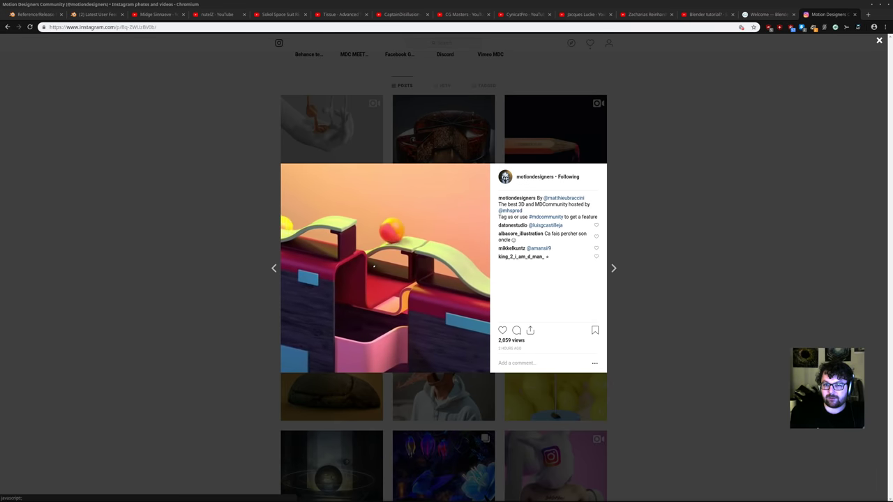
pyautogui.click(223, 271)
pyautogui.scroll(-3, 221, 273)
pyautogui.scroll(3, 220, 273)
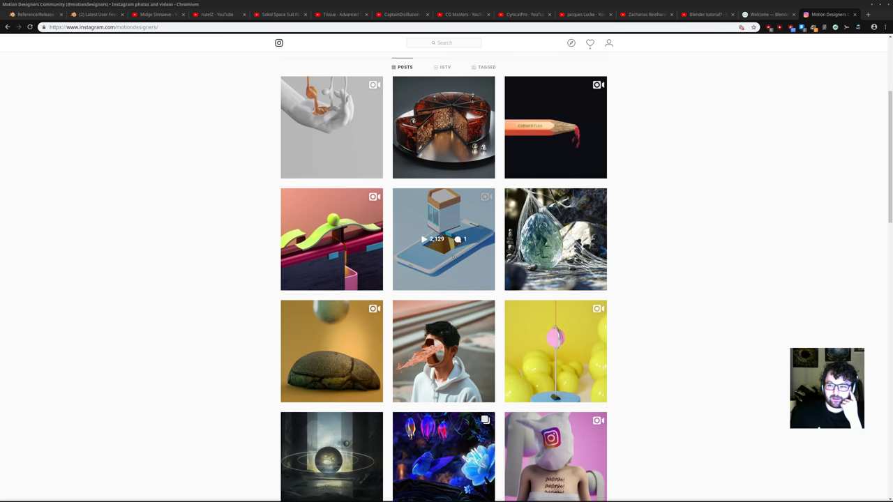
pyautogui.scroll(-3, 683, 255)
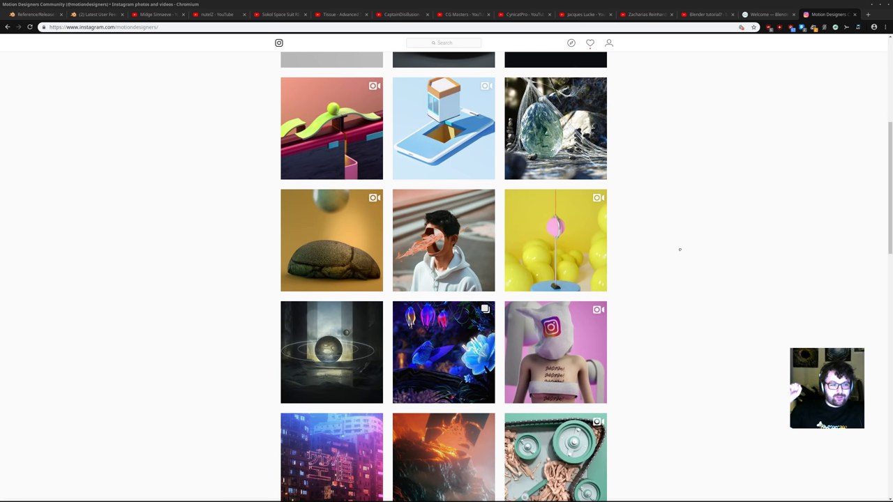
pyautogui.scroll(3, 649, 123)
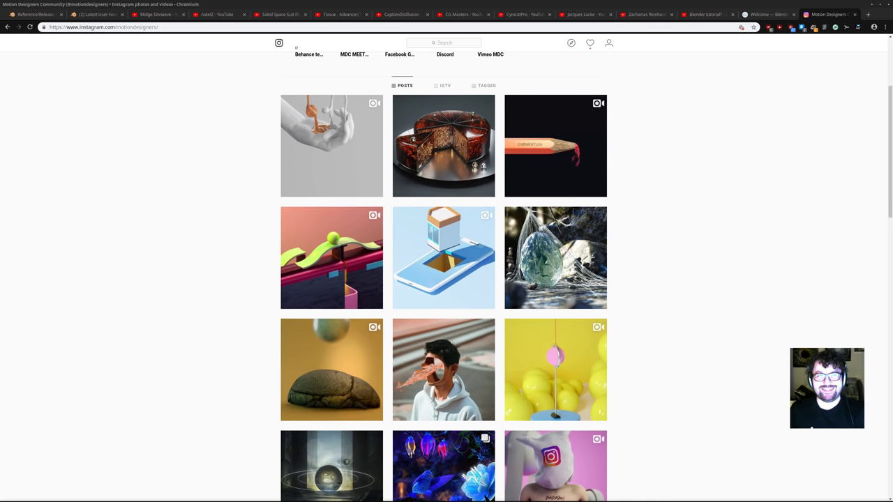
# Switch back to Blender and create a new General file
pyautogui.hotkey('alt', 'Tab')
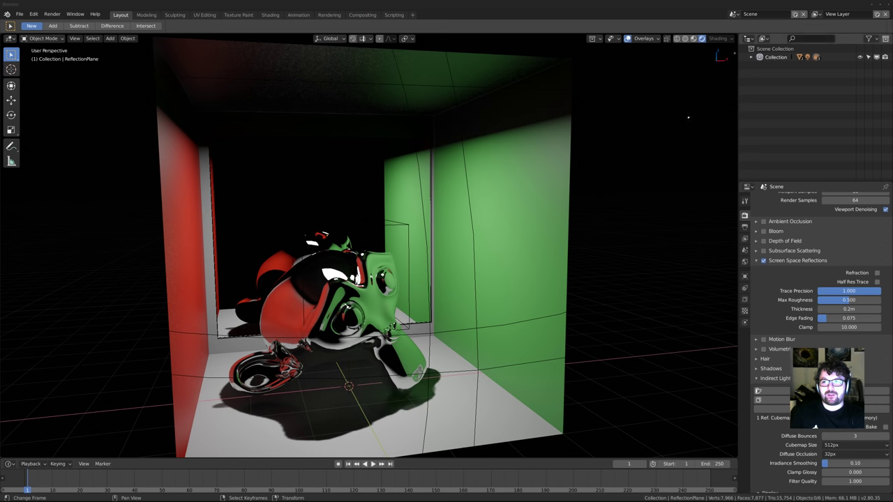
pyautogui.scroll(-3, 547, 136)
pyautogui.keyDown('shift'); pyautogui.moveTo(547, 116); pyautogui.dragTo(548, 136, button='middle'); pyautogui.keyUp('shift')
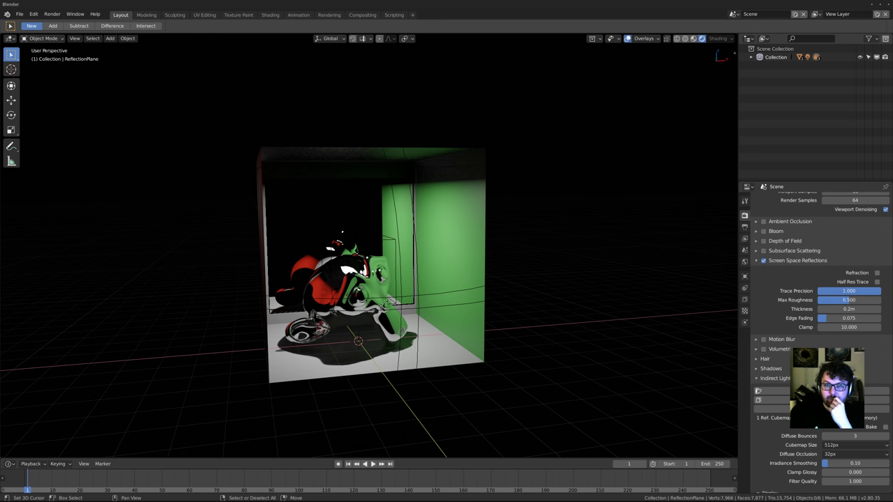
pyautogui.click(20, 14)
pyautogui.moveTo(42, 22)
pyautogui.click(136, 23)
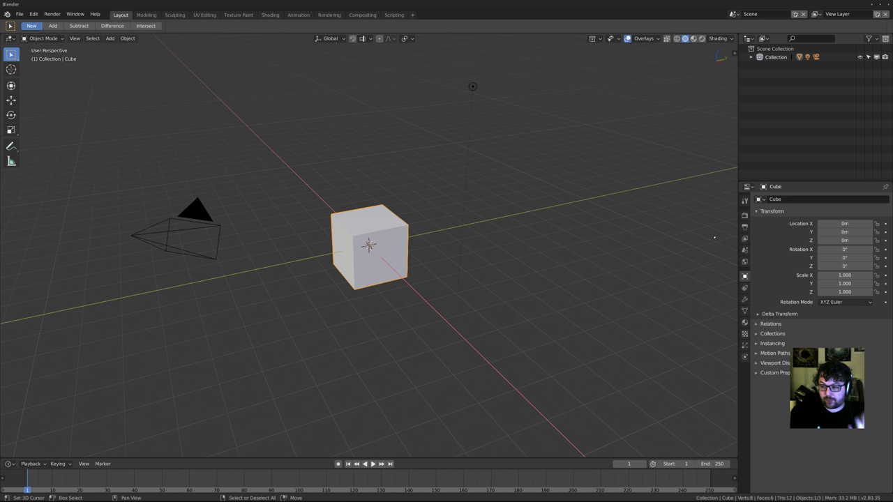
# Show the Eevee render settings of the new scene and take a closer look at the default cube
pyautogui.keyDown('shift'); pyautogui.moveTo(387, 247); pyautogui.dragTo(397, 264, button='middle'); pyautogui.keyUp('shift')
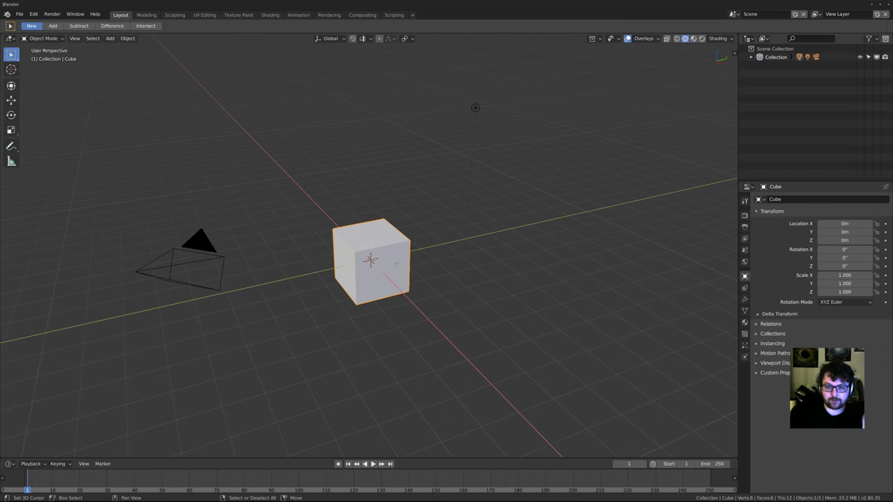
pyautogui.keyDown('shift'); pyautogui.moveTo(369, 249); pyautogui.dragTo(366, 242, button='middle'); pyautogui.keyUp('shift')
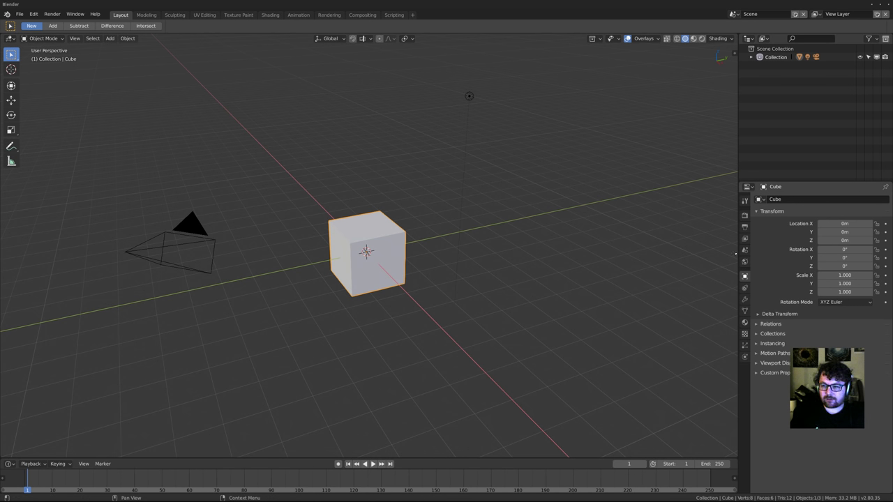
pyautogui.click(744, 215)
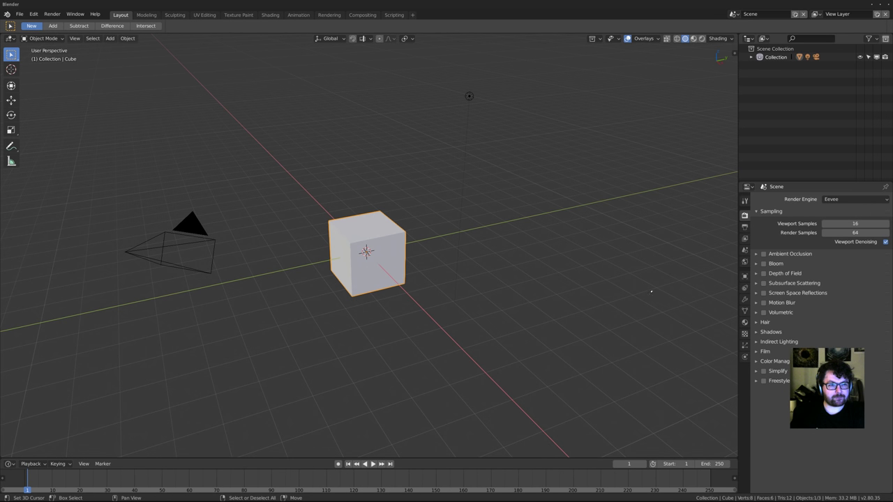
pyautogui.scroll(2, 347, 263)
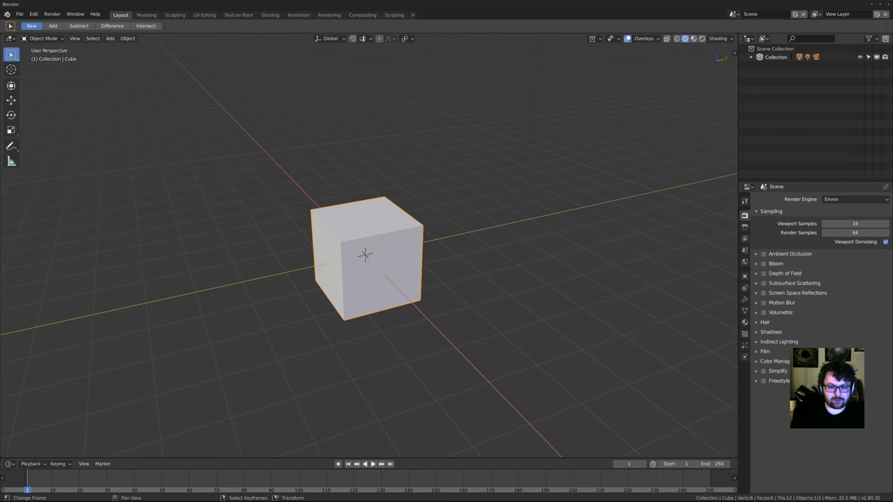
# Switch to Chromium and search the web for bitwig in a new tab
pyautogui.click(181, 499)
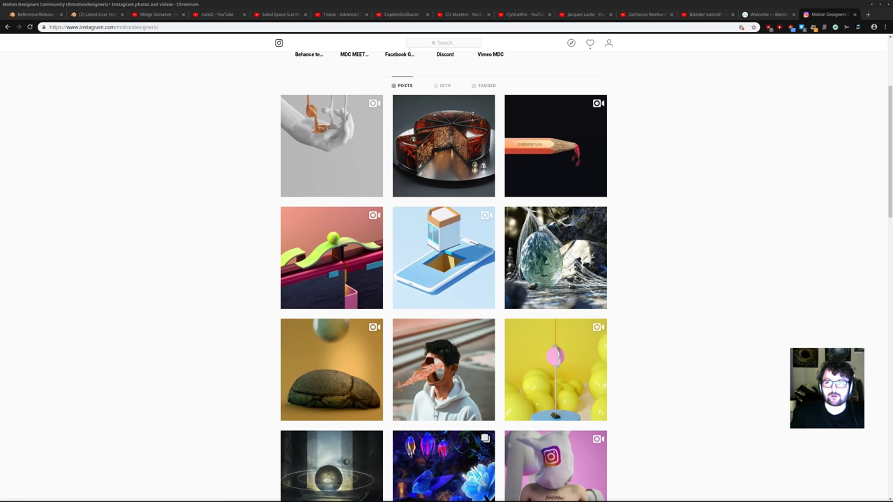
pyautogui.hotkey('ctrl', 't')
pyautogui.write('bi')
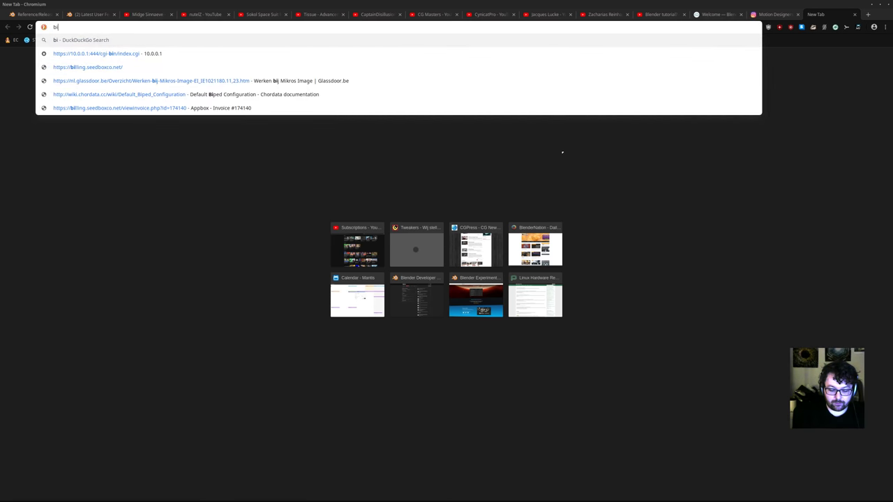
pyautogui.write('twig')
pyautogui.press('Return')
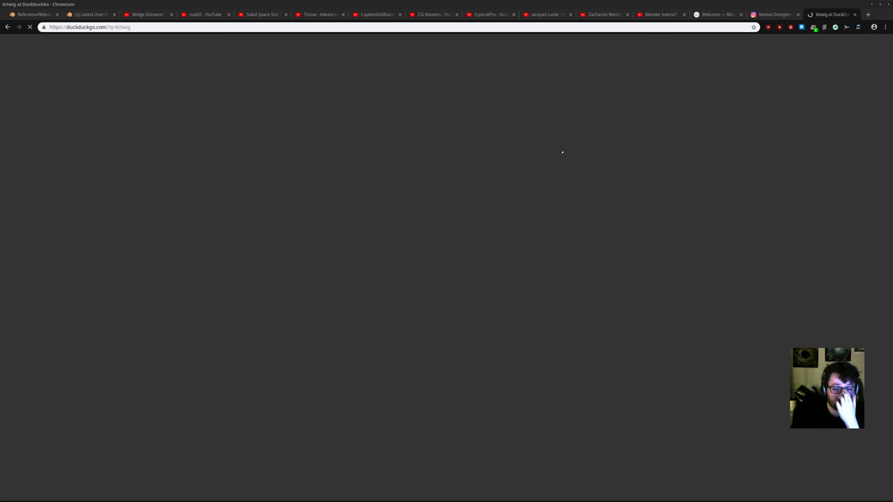
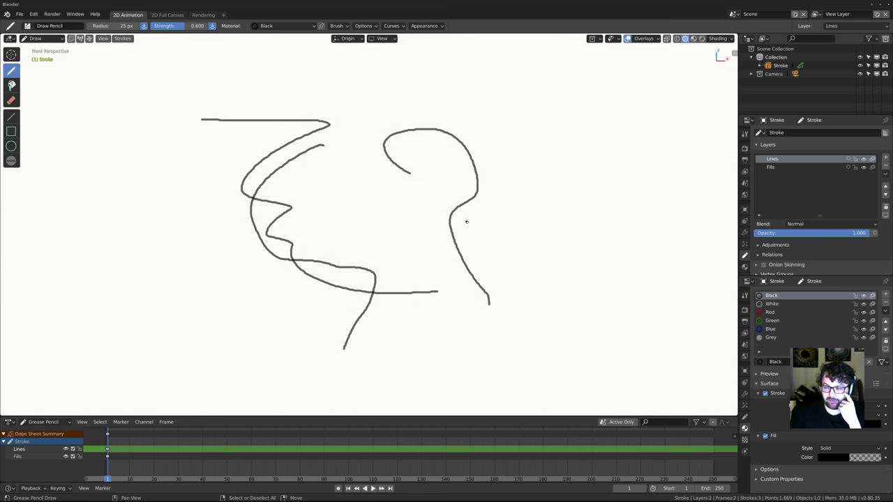
# Replace the 2D animation drawing with a new General file
pyautogui.click(19, 14)
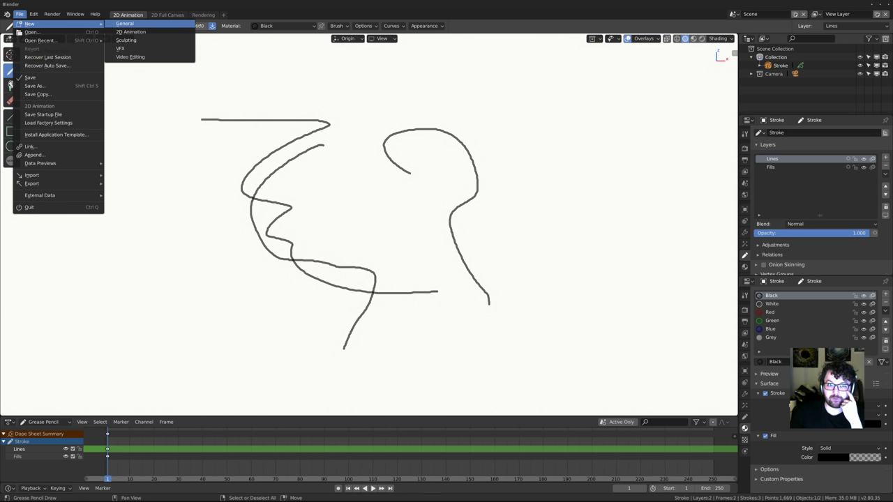
pyautogui.click(19, 14)
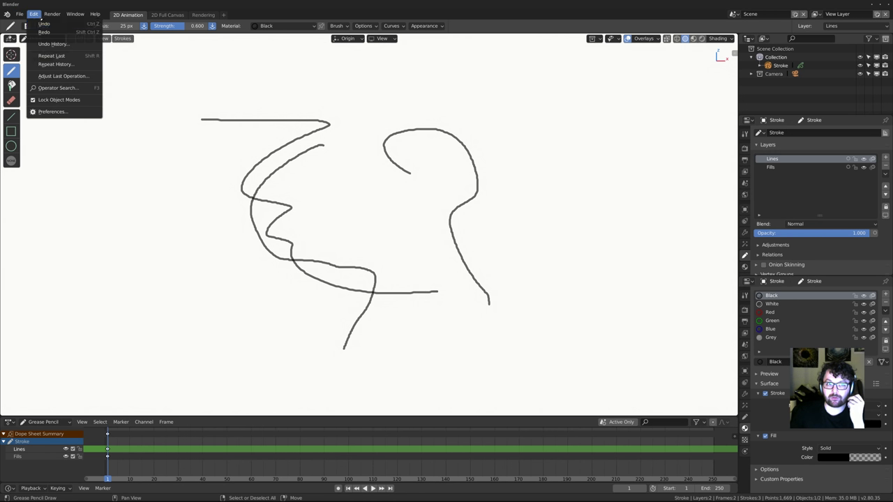
pyautogui.moveTo(30, 24)
pyautogui.click(152, 25)
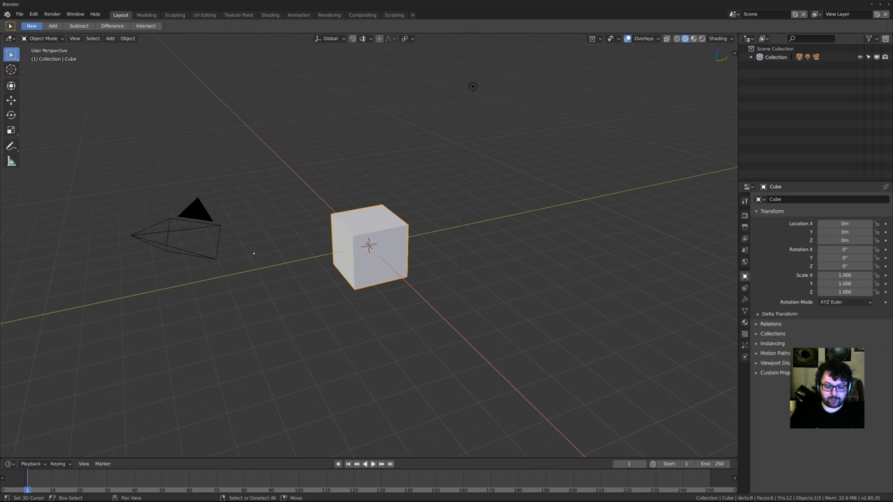
# Delete all default objects from the scene and add a mesh plane at the origin
pyautogui.press('a')
pyautogui.press('Delete')
pyautogui.hotkey('shift', 'a')
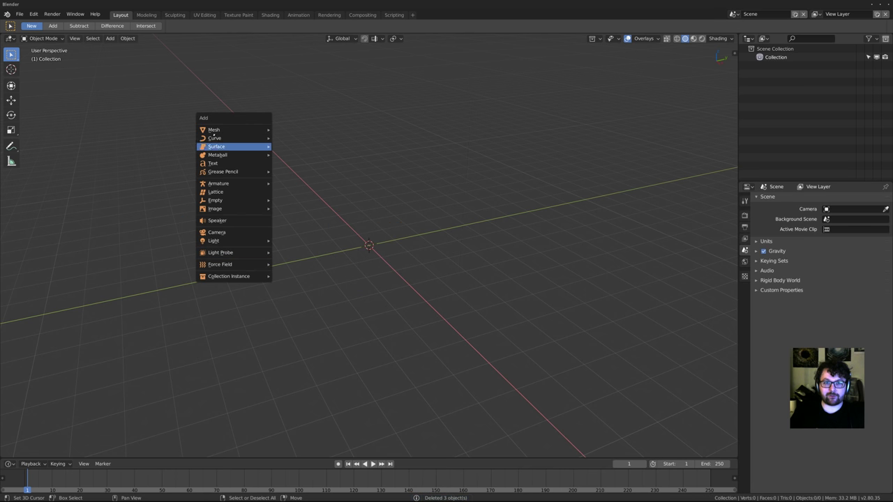
pyautogui.moveTo(213, 130)
pyautogui.click(296, 128)
pyautogui.scroll(3, 374, 250)
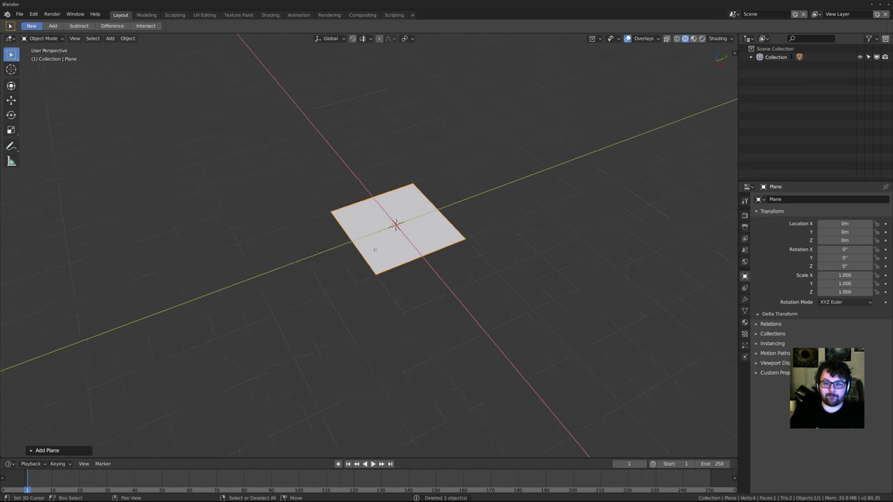
# Scale the plane's mesh by 10 in Edit Mode and return to Object Mode
pyautogui.press('Tab')
pyautogui.write('s10')
pyautogui.press('Return')
pyautogui.scroll(-7, 375, 249)
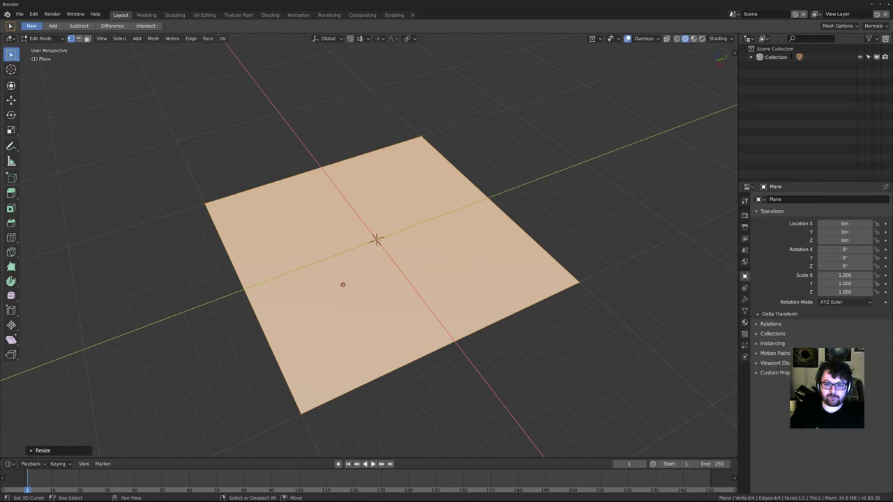
pyautogui.moveTo(342, 284); pyautogui.dragTo(411, 359, button='middle')
pyautogui.press('Tab')
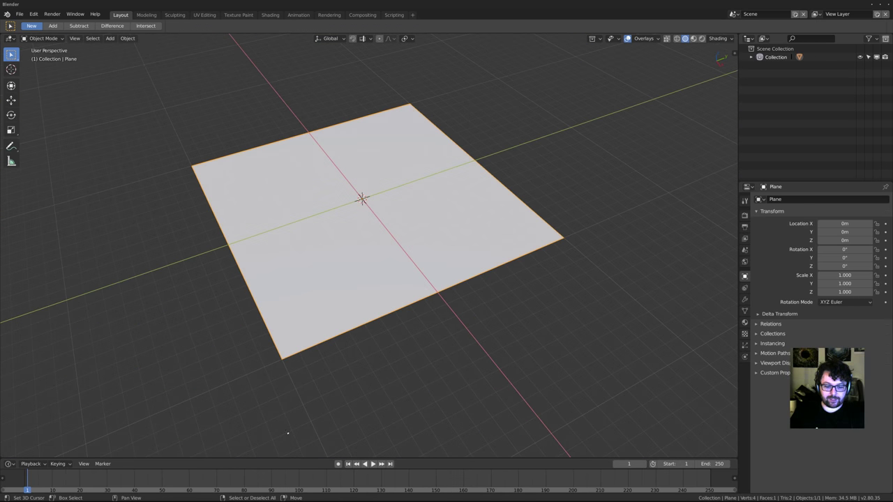
# Enlarge the timeline area, turn it into a Shader Editor and create a new material for the plane
pyautogui.moveTo(281, 458); pyautogui.dragTo(280, 320)
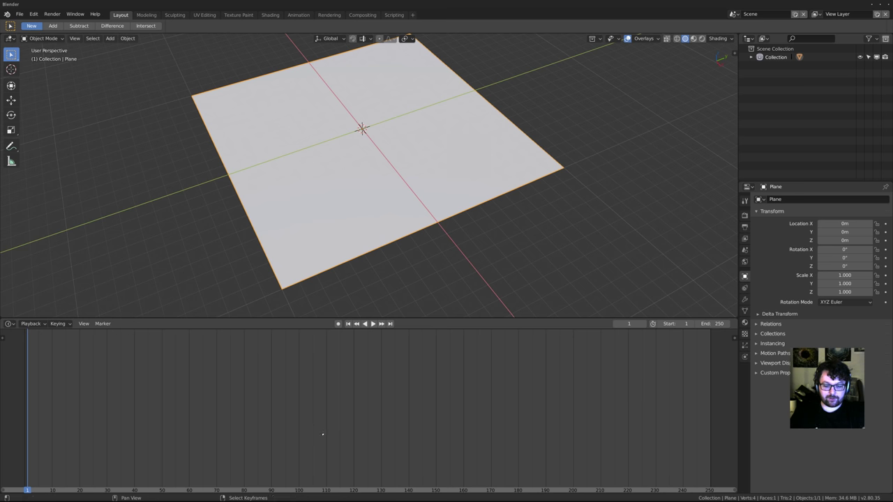
pyautogui.click(9, 323)
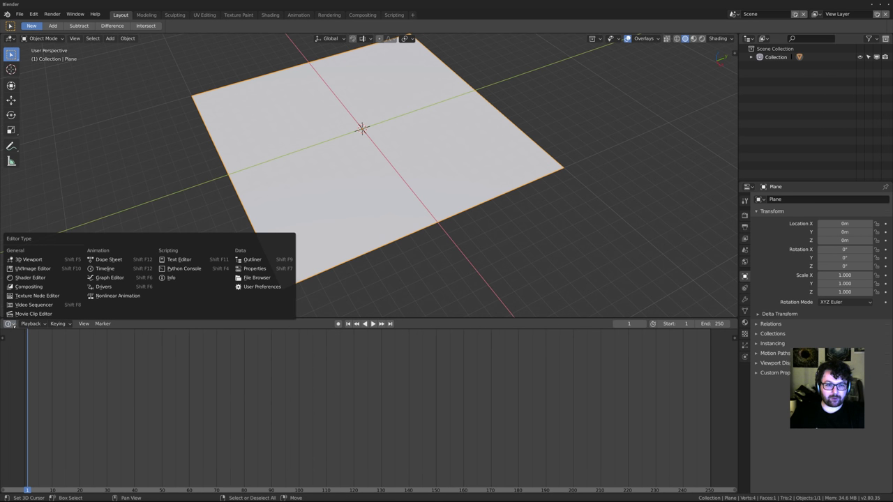
pyautogui.click(30, 278)
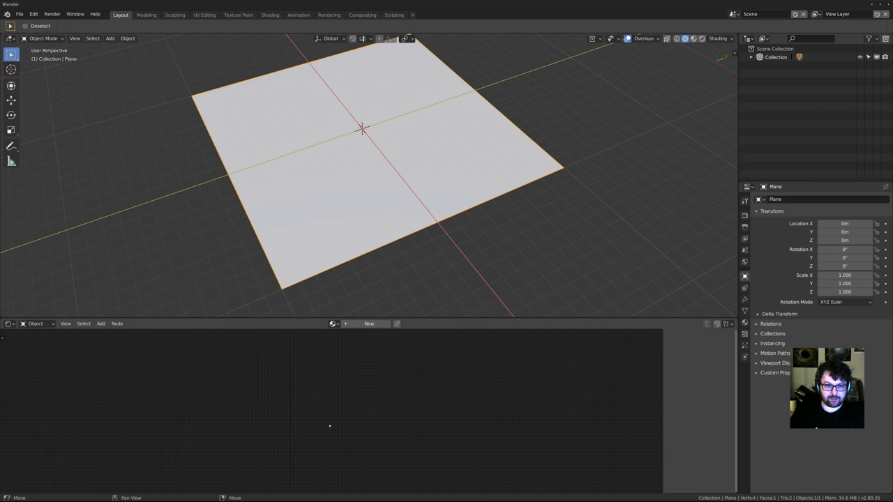
pyautogui.click(369, 323)
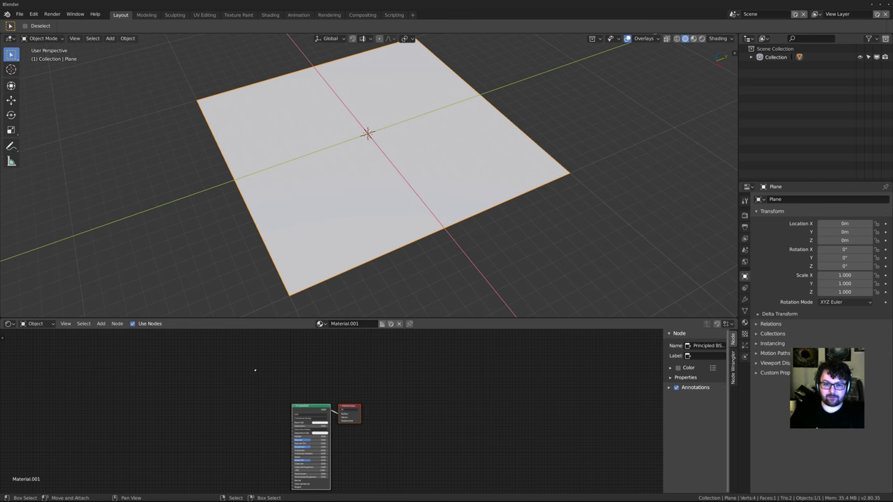
# Add a Gradient Texture node well ahead of the Principled BSDF
pyautogui.hotkey('shift', 'a')
pyautogui.moveTo(237, 425)
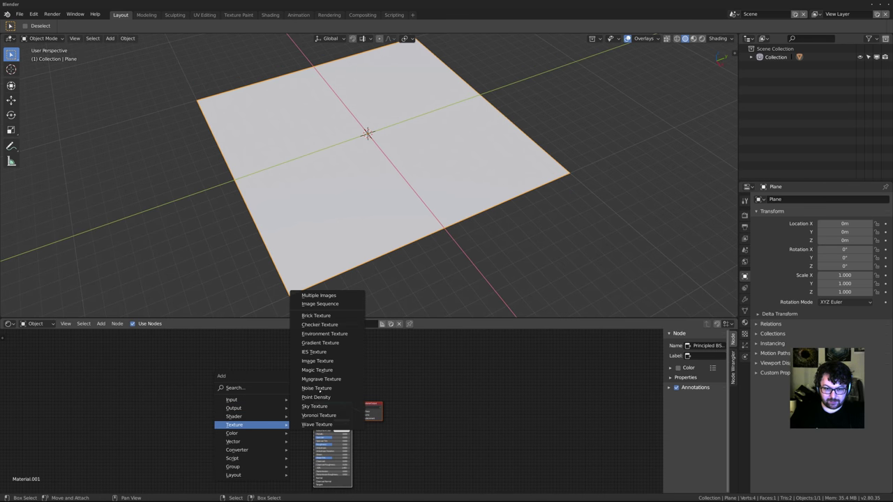
pyautogui.click(321, 342)
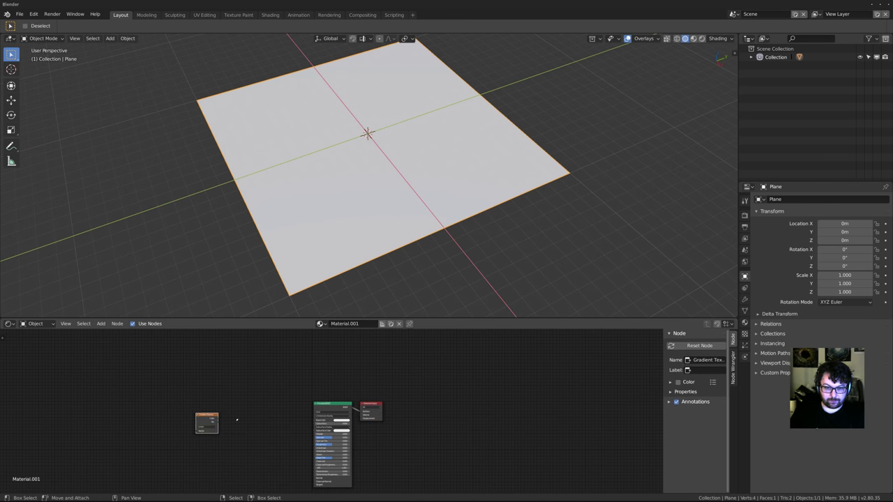
pyautogui.click(202, 422)
pyautogui.press('Home')
pyautogui.moveTo(261, 387); pyautogui.dragTo(343, 432, button='middle')
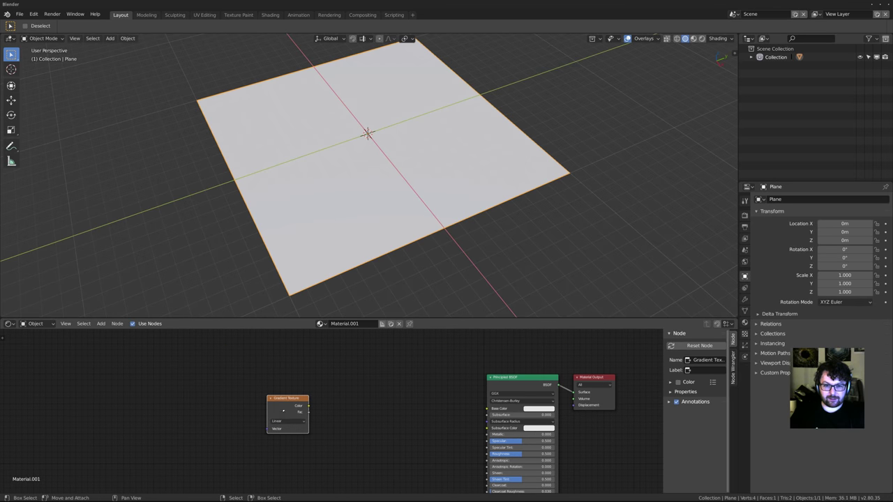
# Give the gradient Texture Coordinate and Mapping nodes using Object coordinates, and link its Color to the Base Color
pyautogui.hotkey('ctrl', 't')
pyautogui.moveTo(284, 411); pyautogui.dragTo(271, 414, button='middle')
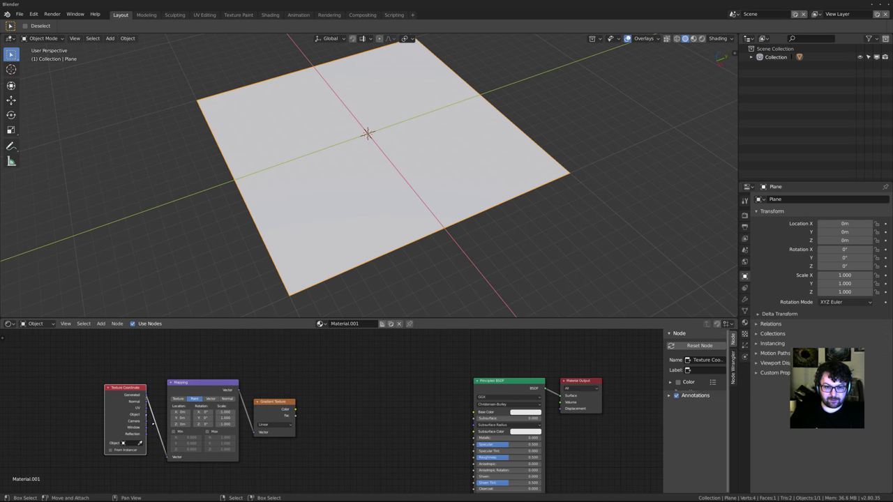
pyautogui.moveTo(295, 409); pyautogui.dragTo(475, 413)
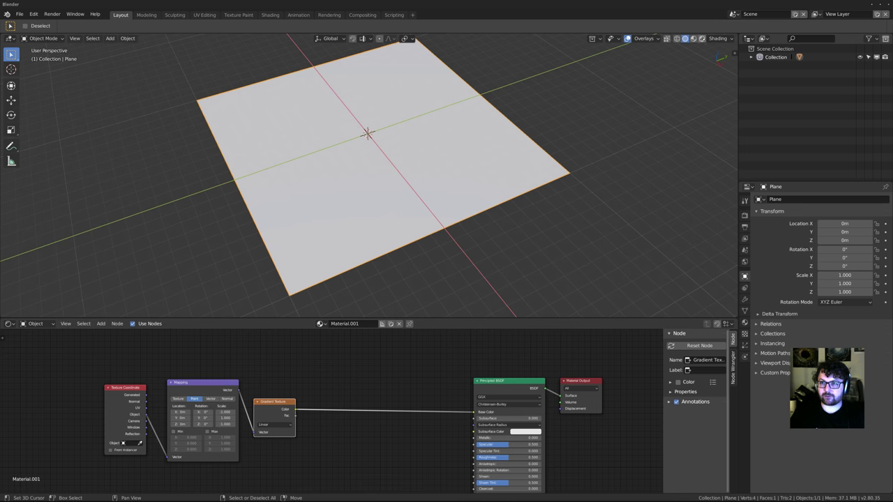
# Switch the 3D viewport to rendered shading and view the gradient on the plane
pyautogui.hotkey('shift', 'z')
pyautogui.scroll(1, 384, 229)
pyautogui.moveTo(398, 183)
pyautogui.mouseDown(button='middle')
pyautogui.moveTo(383, 229)
pyautogui.moveTo(386, 220)
pyautogui.mouseUp(button='middle')
pyautogui.scroll(-1, 386, 219)
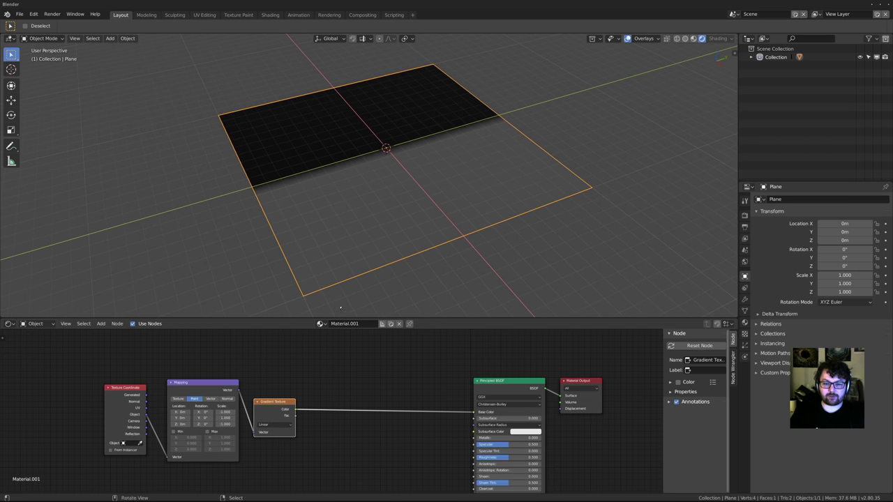
# Try the Quadratic sphere and Radial gradient types, then return the Gradient Texture to Quadratic sphere
pyautogui.click(274, 424)
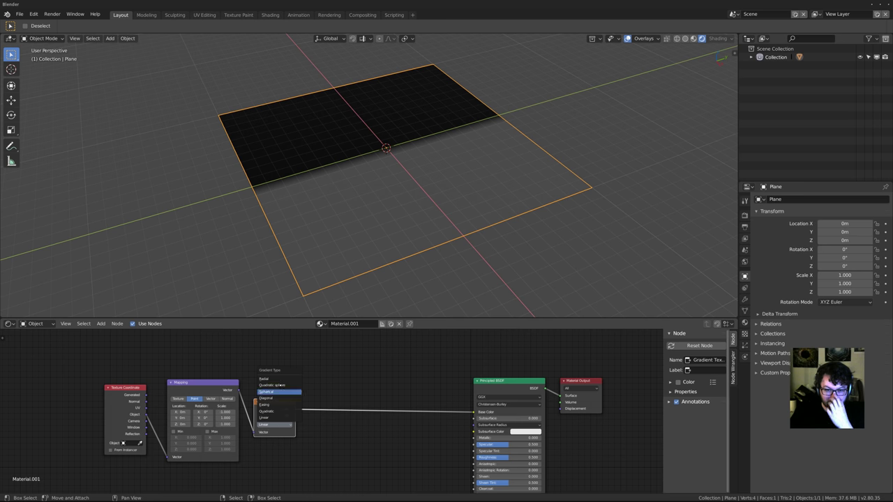
pyautogui.click(278, 385)
pyautogui.scroll(2, 370, 434)
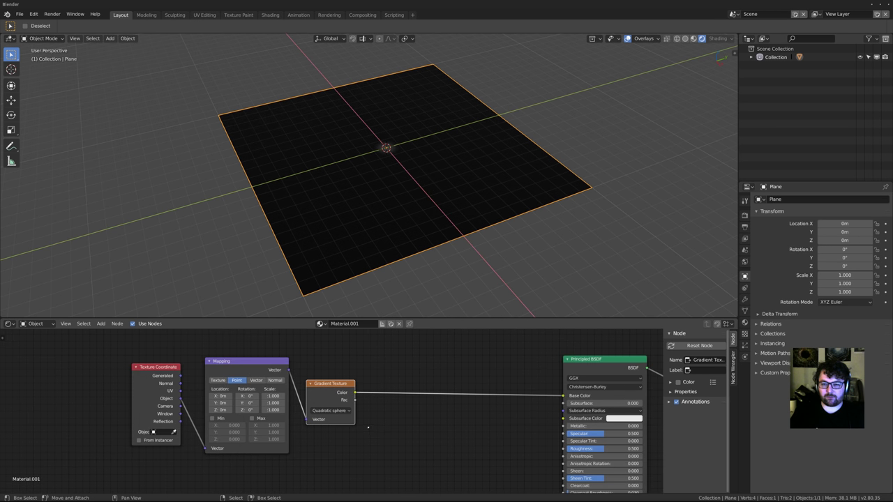
pyautogui.moveTo(368, 428); pyautogui.dragTo(359, 432, button='middle')
pyautogui.click(322, 415)
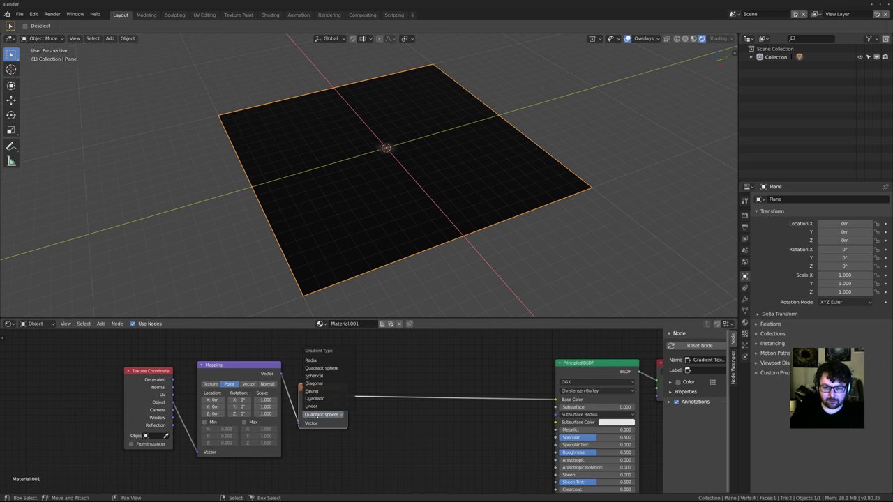
pyautogui.click(327, 360)
pyautogui.click(323, 414)
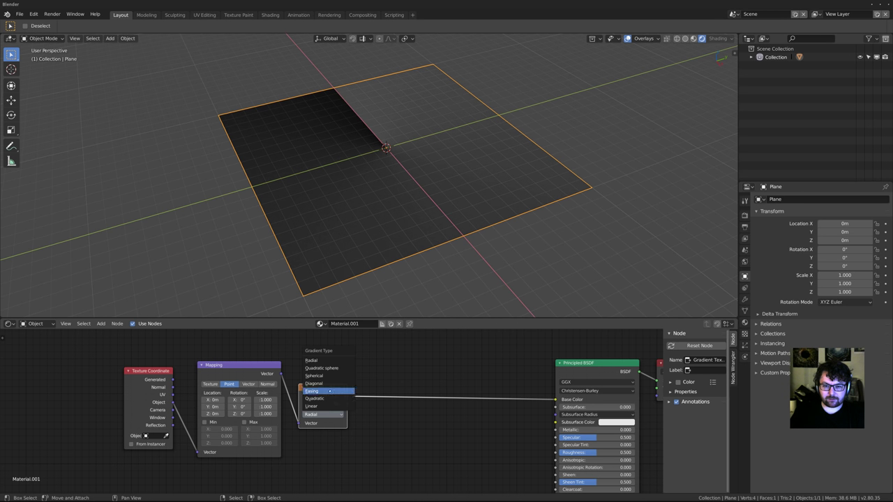
pyautogui.click(324, 366)
# Insert a ColorRamp node on the link between the Gradient Texture and the Principled BSDF
pyautogui.moveTo(432, 427); pyautogui.dragTo(413, 445, button='middle')
pyautogui.hotkey('shift', 'a')
pyautogui.moveTo(380, 468)
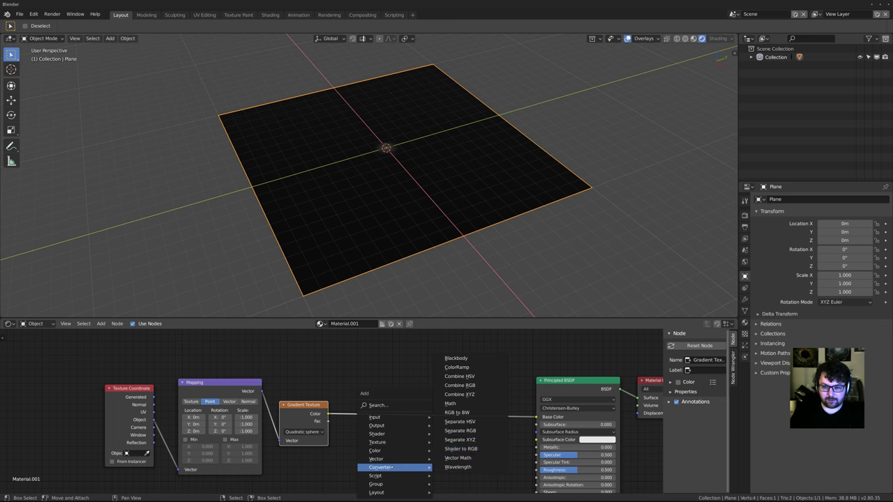
pyautogui.click(468, 367)
pyautogui.click(433, 430)
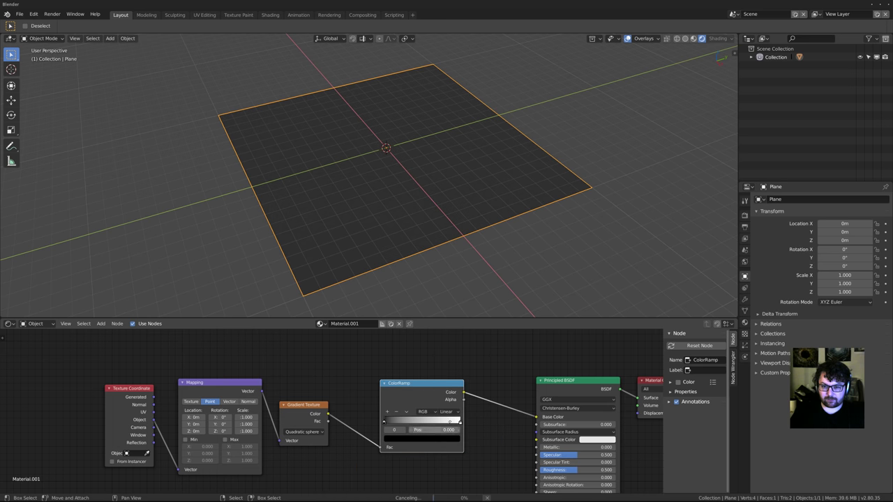
# Set the ColorRamp interpolation to Constant and move its white stop to about 0.531
pyautogui.click(446, 412)
pyautogui.click(457, 373)
pyautogui.moveTo(460, 422)
pyautogui.mouseDown()
pyautogui.moveTo(406, 422)
pyautogui.moveTo(424, 423)
pyautogui.mouseUp()
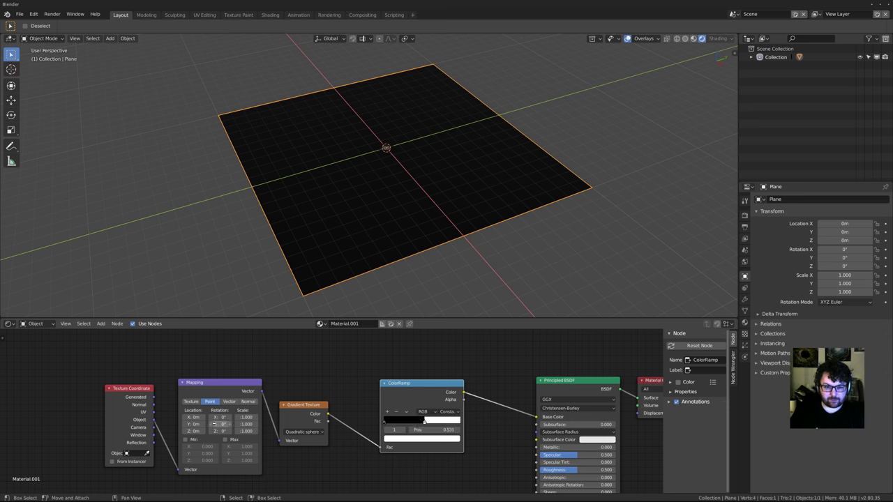
# Try feeding Generated coordinates into the Mapping node, and reconnect the Object coordinates
pyautogui.moveTo(153, 397); pyautogui.dragTo(178, 470)
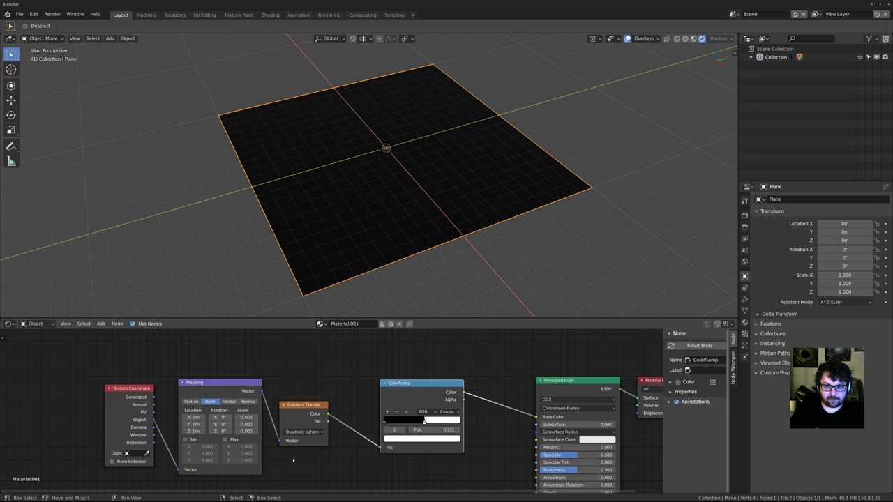
pyautogui.moveTo(153, 397); pyautogui.dragTo(180, 470)
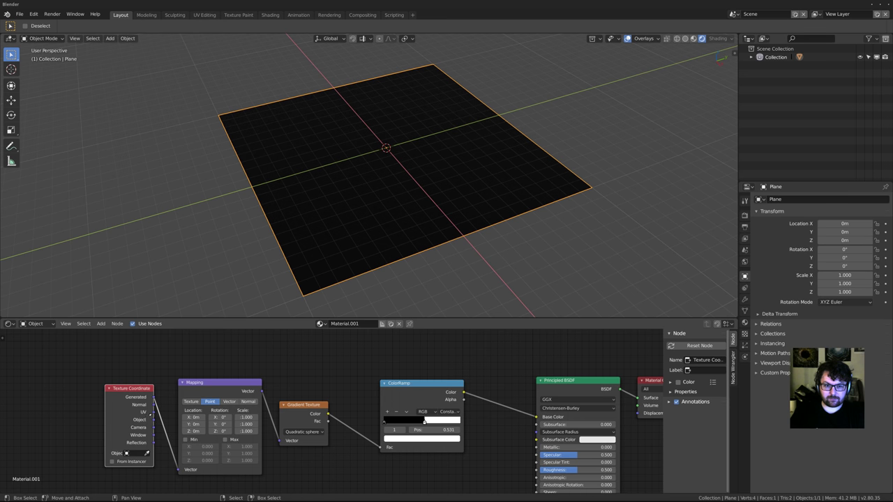
pyautogui.moveTo(154, 420); pyautogui.dragTo(180, 469)
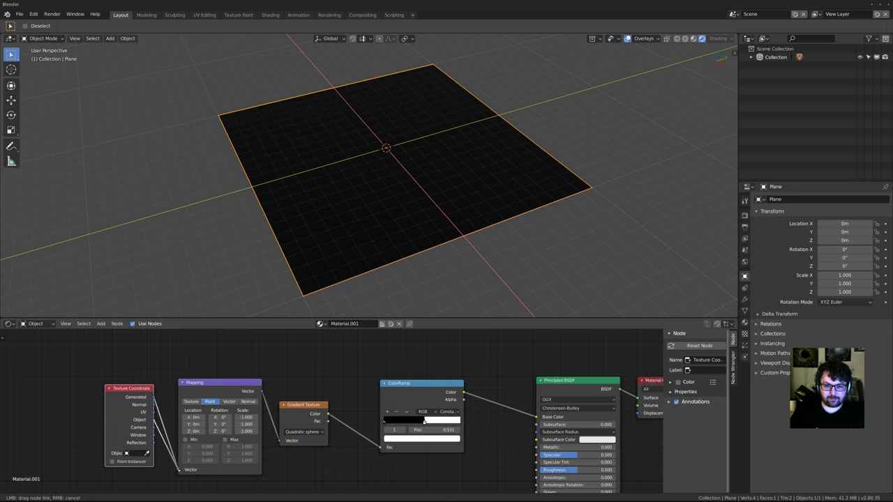
# Change the gradient type to Spherical and move the ColorRamp's white stop to about 0.347
pyautogui.click(304, 432)
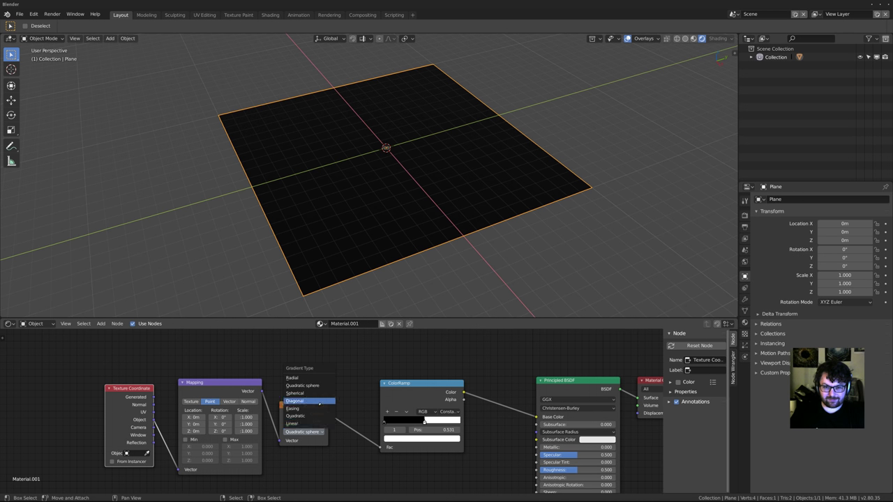
pyautogui.click(294, 393)
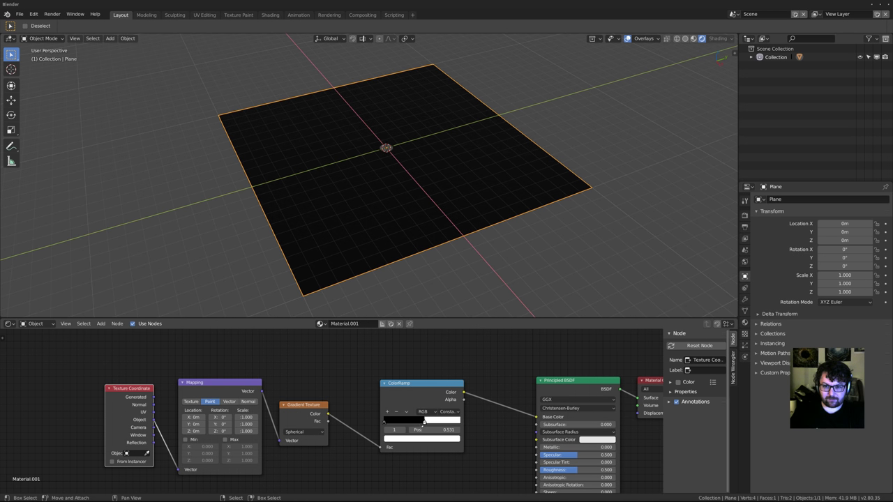
pyautogui.moveTo(424, 422)
pyautogui.mouseDown()
pyautogui.moveTo(405, 422)
pyautogui.moveTo(454, 422)
pyautogui.moveTo(384, 422)
pyautogui.moveTo(410, 421)
pyautogui.mouseUp()
# Set the Mapping node's X and Y scale to 0.5
pyautogui.click(246, 416)
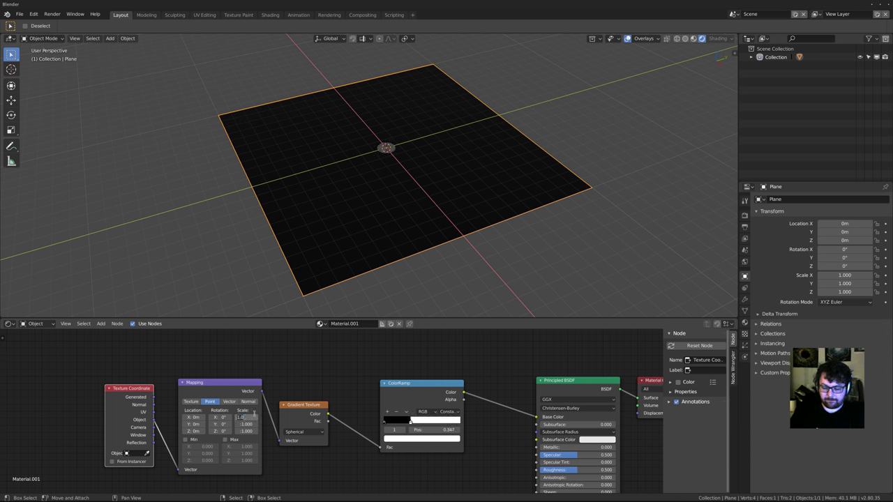
pyautogui.write('.5')
pyautogui.press('Tab')
pyautogui.write('.5')
pyautogui.press('Return')
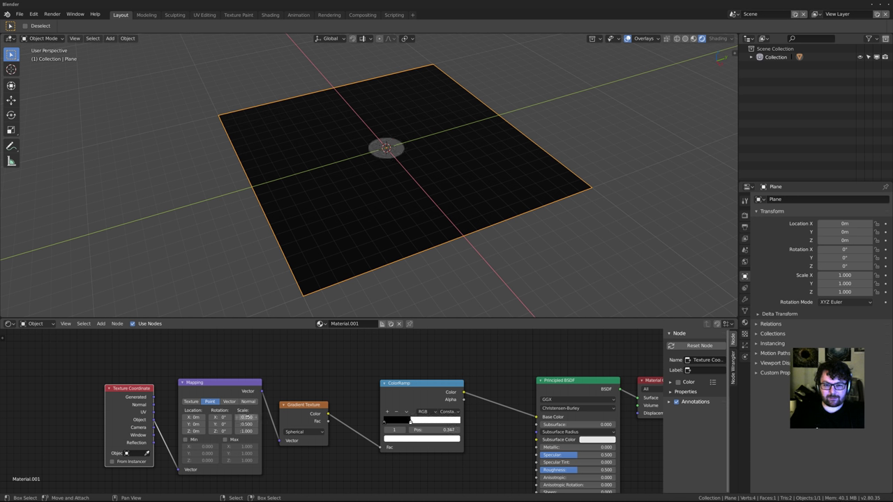
# Set the Mapping node's X and Y scale to 0.1
pyautogui.write('.1')
pyautogui.press('Tab')
pyautogui.write('.1')
pyautogui.press('Return')
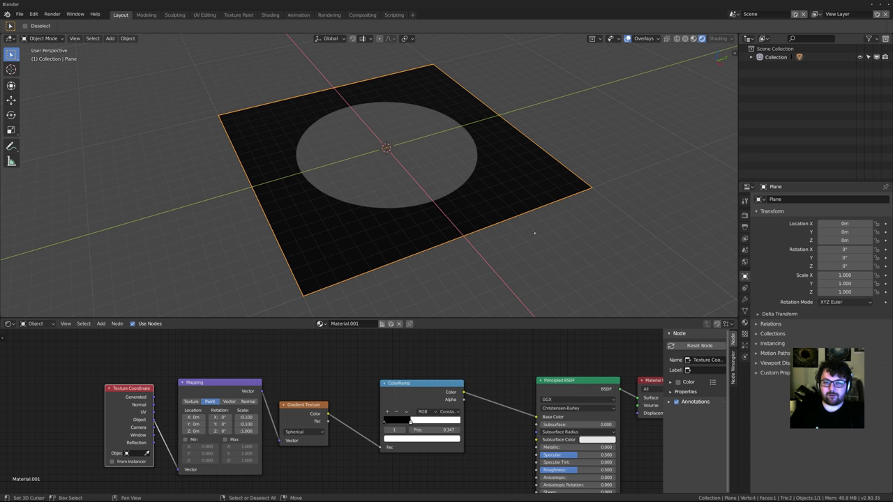
# Inspect the circle on the plane and move the Material Output node farther from the Principled BSDF
pyautogui.keyDown('shift'); pyautogui.moveTo(398, 170); pyautogui.dragTo(399, 211, button='middle'); pyautogui.keyUp('shift')
pyautogui.scroll(2, 421, 191)
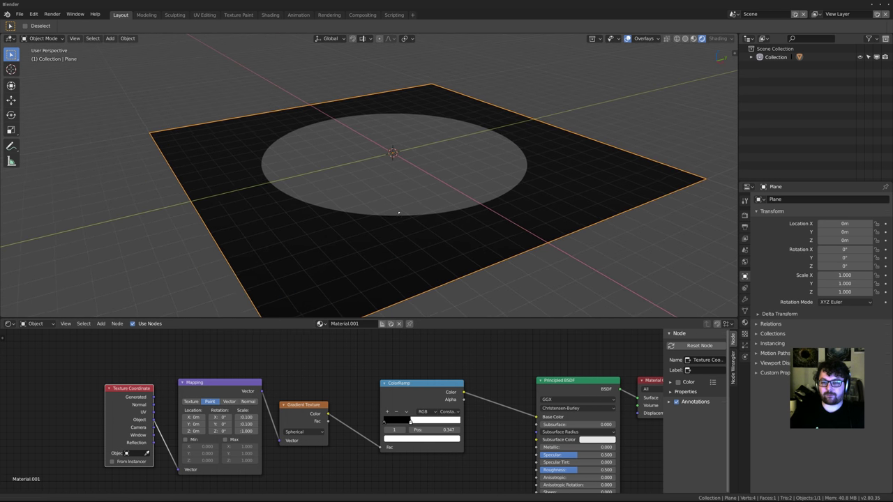
pyautogui.moveTo(508, 210); pyautogui.dragTo(508, 225, button='middle')
pyautogui.scroll(-2, 41, 356)
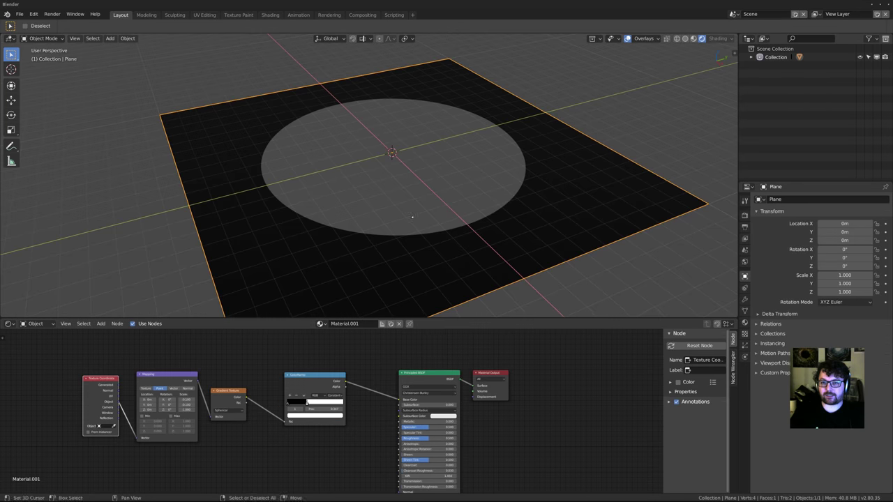
pyautogui.scroll(-2, 368, 200)
pyautogui.scroll(-1, 368, 200)
pyautogui.moveTo(367, 201); pyautogui.dragTo(368, 193, button='middle')
pyautogui.moveTo(490, 374); pyautogui.dragTo(557, 371)
pyautogui.scroll(2, 328, 427)
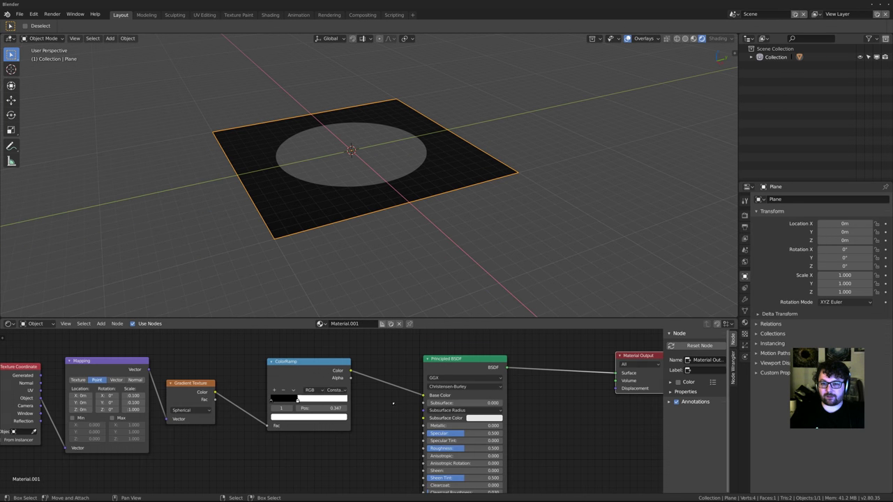
pyautogui.moveTo(328, 426); pyautogui.dragTo(325, 427, button='middle')
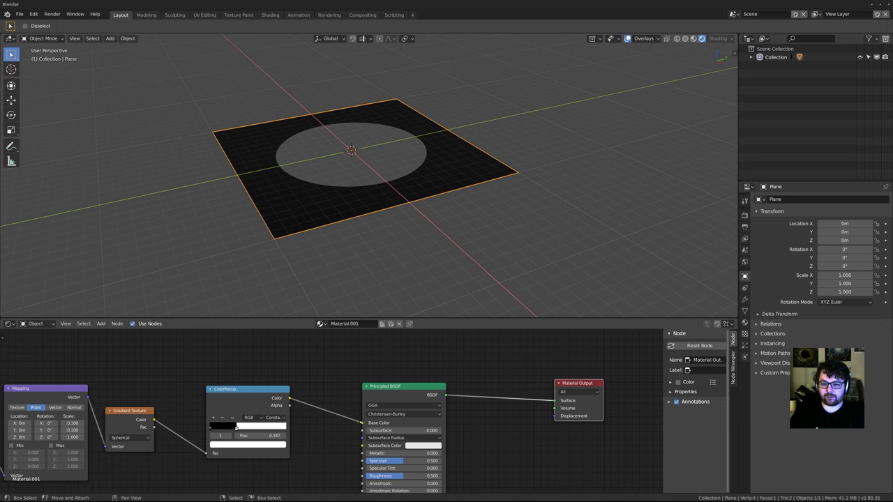
# Disconnect the ColorRamp from the Principled BSDF and set the Base Color to red
pyautogui.moveTo(362, 423); pyautogui.dragTo(348, 431)
pyautogui.click(423, 423)
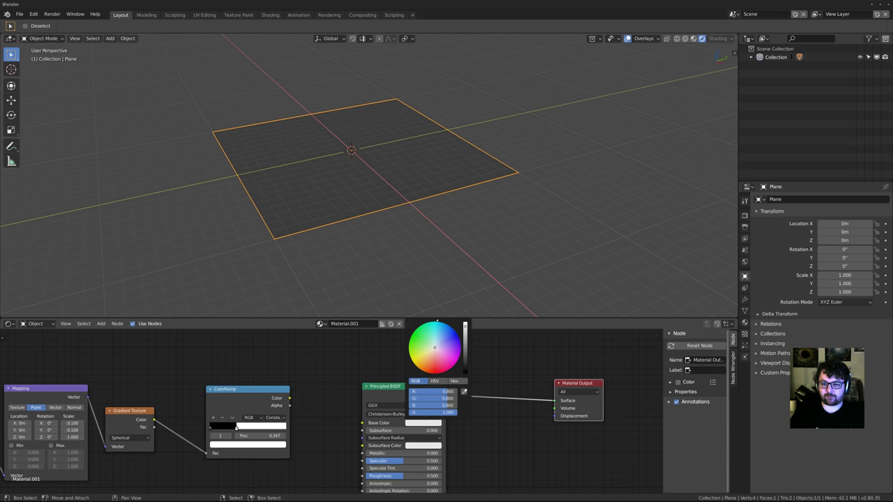
pyautogui.click(437, 369)
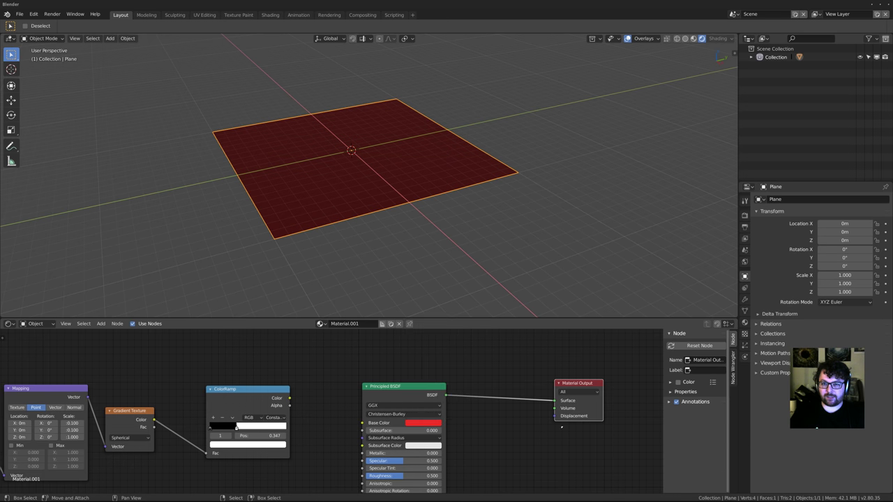
# Insert a Mix Shader between the Principled BSDF and Material Output, and connect the ColorRamp's Color to its Fac
pyautogui.moveTo(561, 427); pyautogui.dragTo(530, 422, button='middle')
pyautogui.scroll(-3, 425, 405)
pyautogui.moveTo(363, 394); pyautogui.dragTo(335, 413)
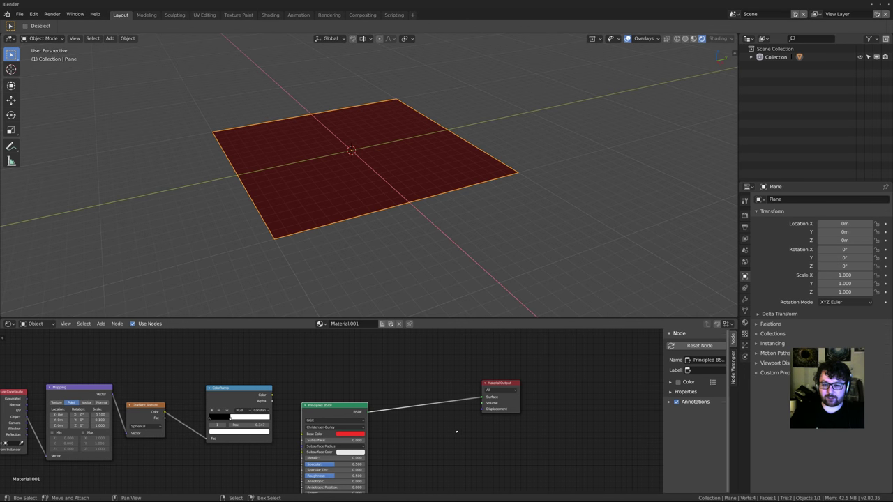
pyautogui.hotkey('shift', 'a')
pyautogui.moveTo(432, 394)
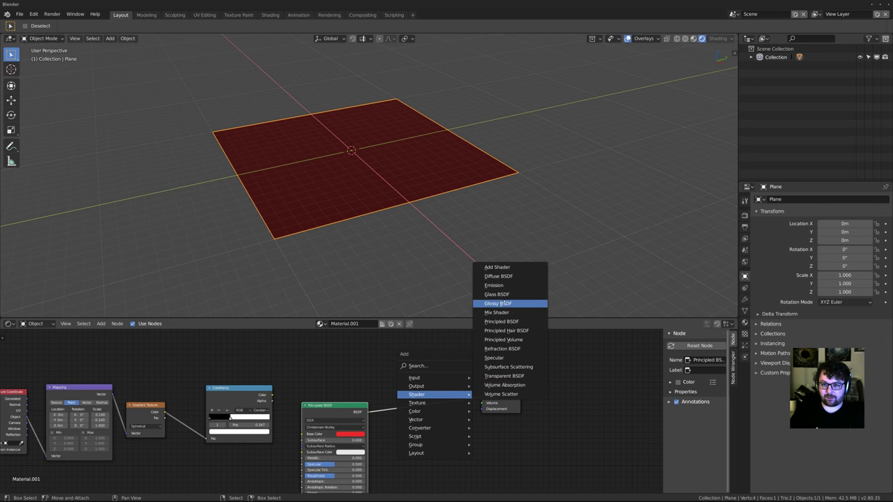
pyautogui.click(496, 313)
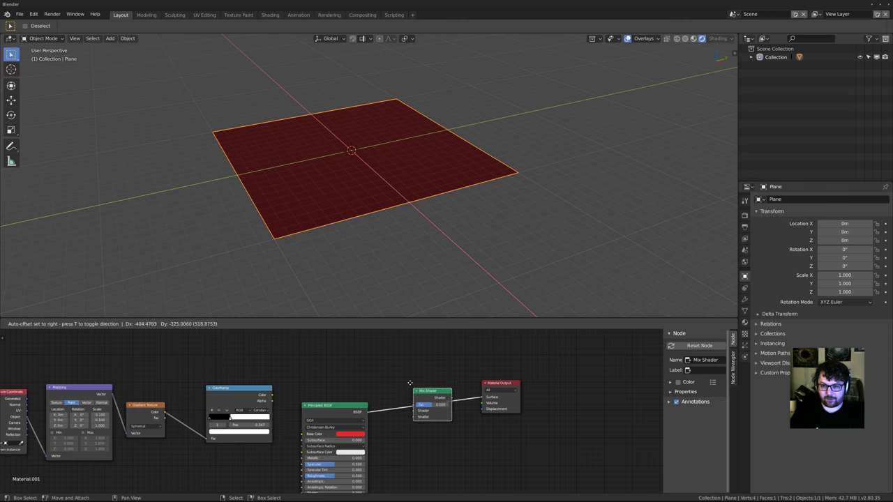
pyautogui.click(431, 388)
pyautogui.moveTo(272, 395); pyautogui.dragTo(418, 395)
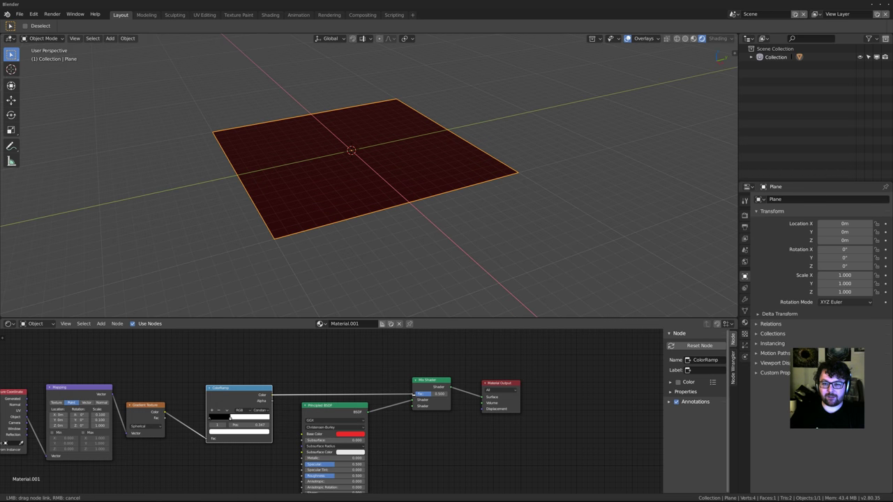
# Move the Material Output and Mix Shader farther along the chain and add a Transparent BSDF beside the Principled BSDF
pyautogui.scroll(-1, 489, 380)
pyautogui.moveTo(502, 376); pyautogui.dragTo(534, 374)
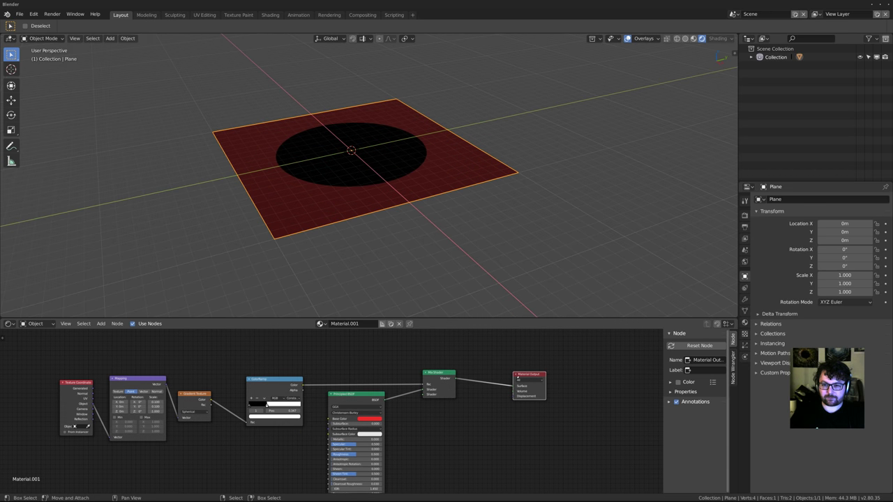
pyautogui.moveTo(439, 373); pyautogui.dragTo(466, 379)
pyautogui.hotkey('shift', 'a')
pyautogui.moveTo(400, 424)
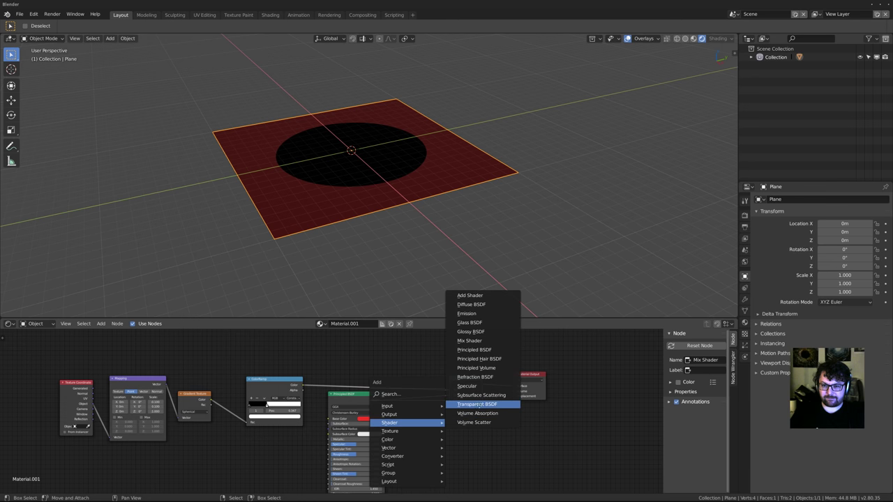
pyautogui.click(478, 404)
pyautogui.click(432, 421)
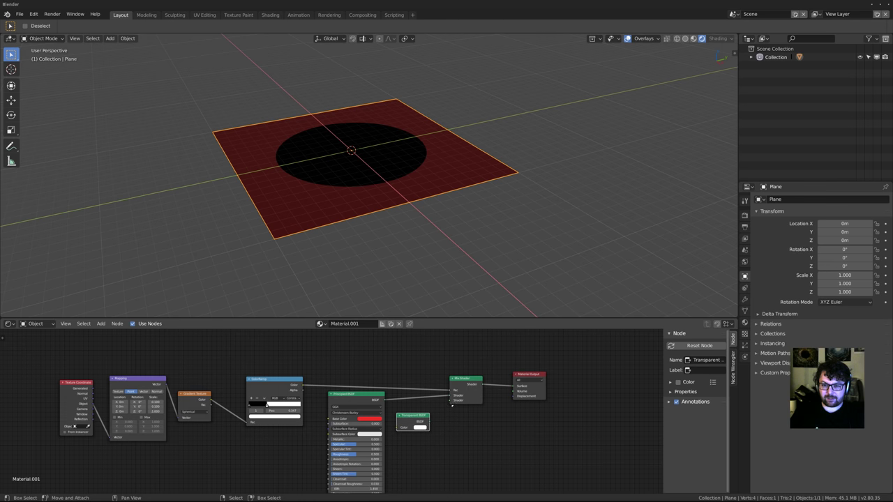
# Connect the Transparent BSDF to the Mix Shader's first shader input and the Principled BSDF to its second
pyautogui.press('g')
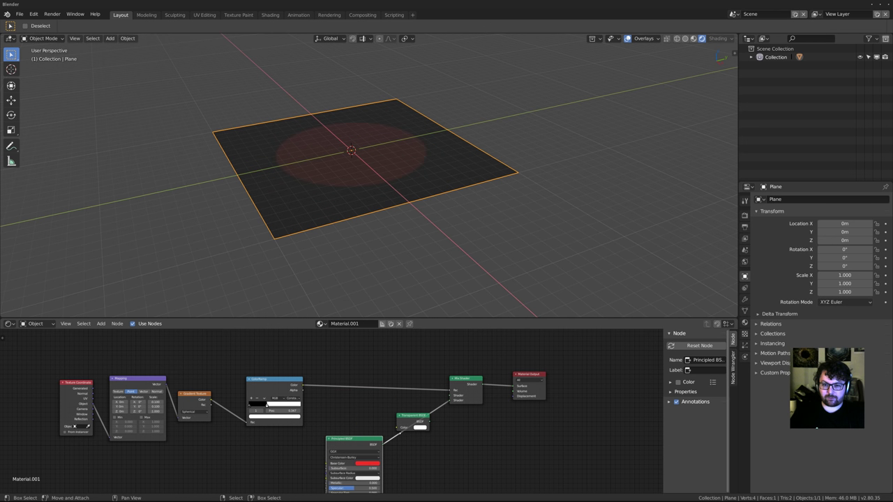
pyautogui.click(325, 405)
pyautogui.moveTo(378, 414); pyautogui.dragTo(450, 396)
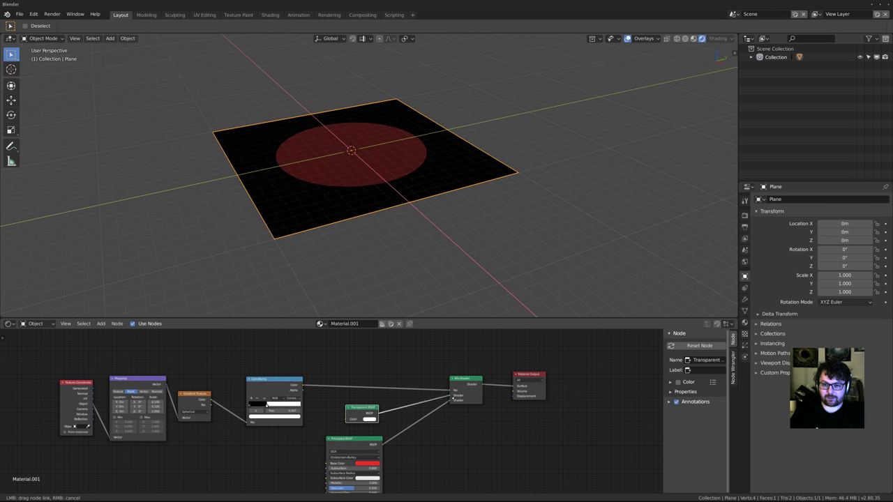
pyautogui.scroll(5, 341, 176)
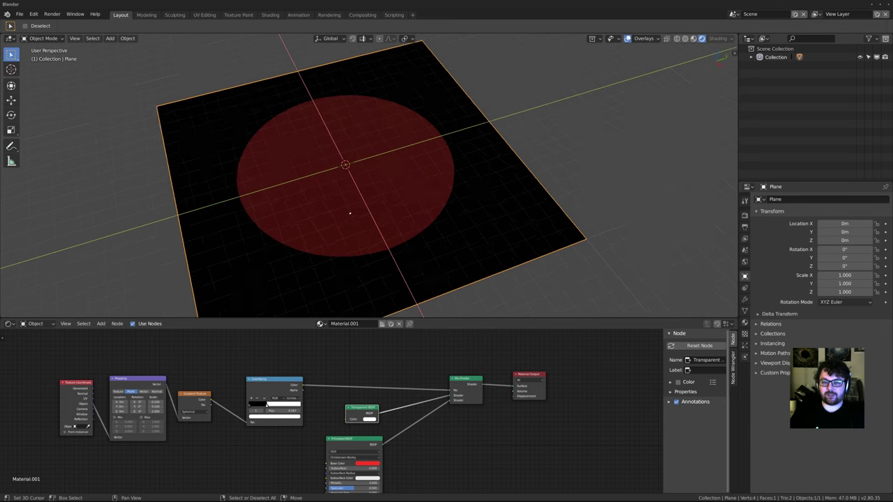
pyautogui.scroll(-2, 379, 200)
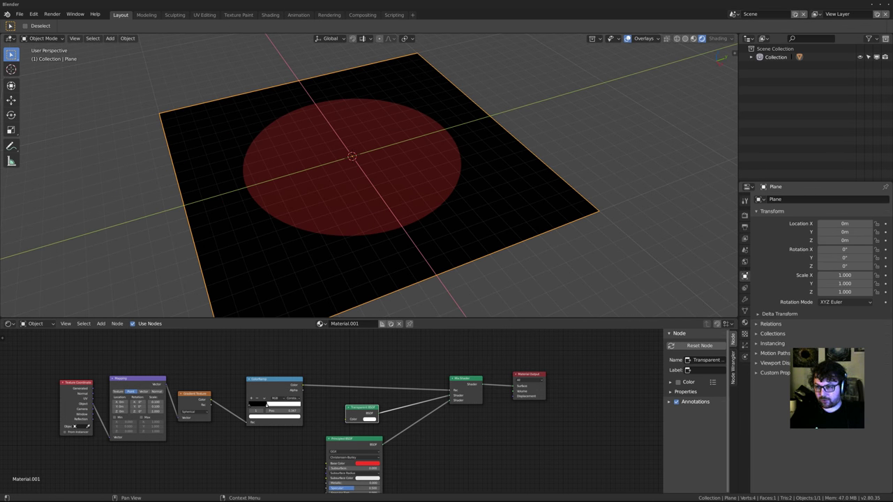
# Set the material's Blend Mode to Alpha Hashed and check the plane's transparency around the circle
pyautogui.click(745, 322)
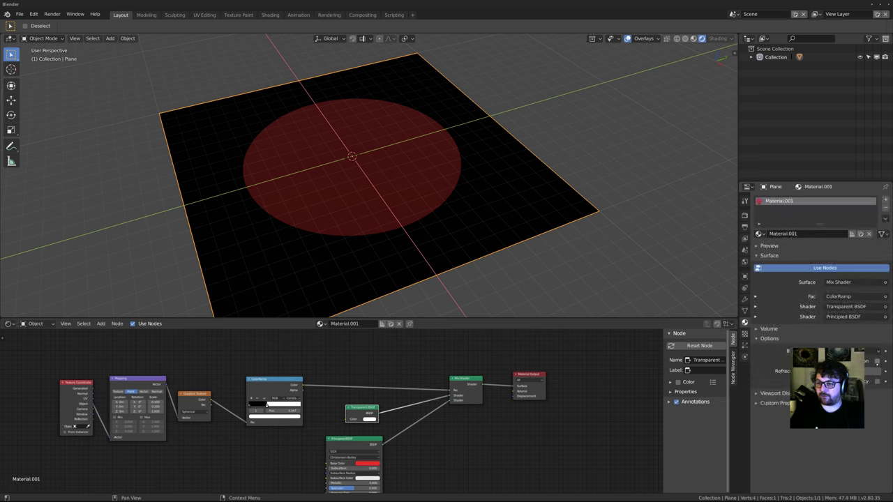
pyautogui.click(848, 350)
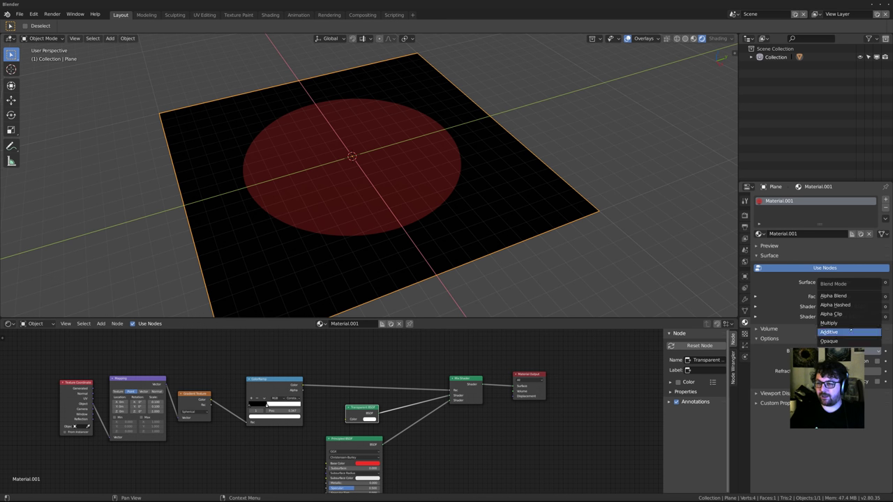
pyautogui.click(844, 305)
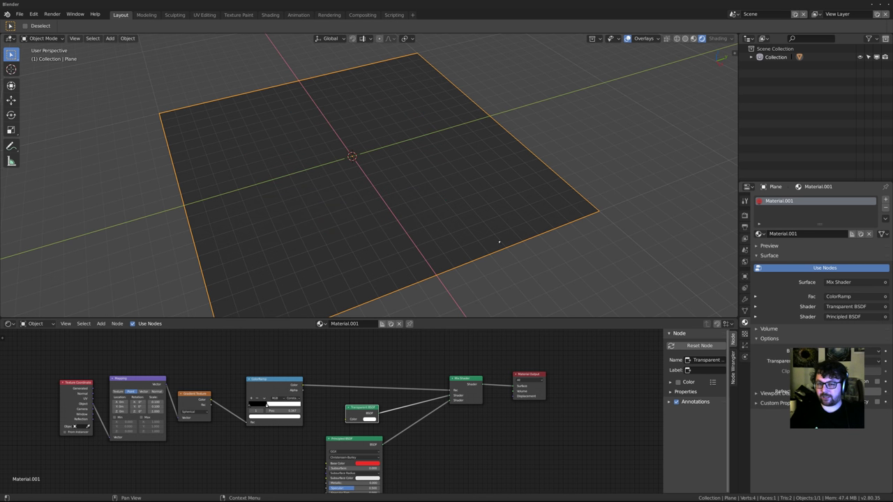
pyautogui.keyDown('shift'); pyautogui.moveTo(397, 211); pyautogui.dragTo(415, 202, button='middle'); pyautogui.keyUp('shift')
pyautogui.scroll(-2, 415, 202)
pyautogui.moveTo(347, 251); pyautogui.dragTo(376, 179, button='middle')
pyautogui.scroll(4, 379, 146)
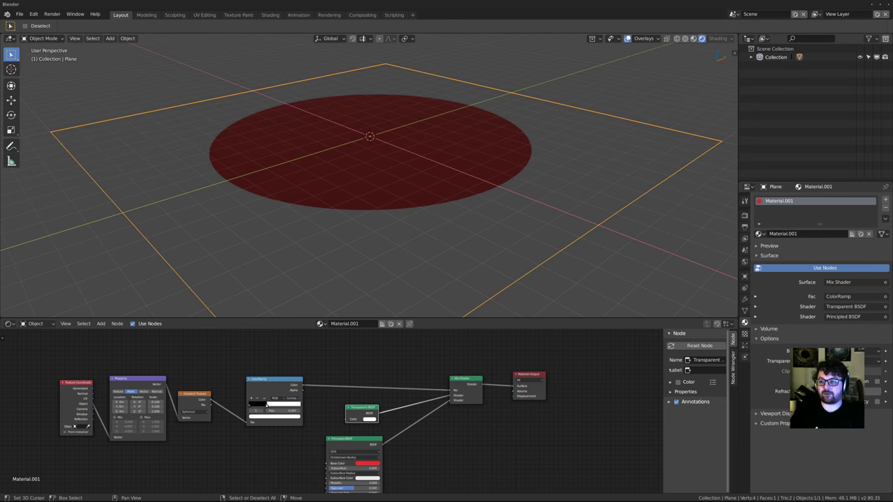
# Set the material's Transparent Shadow mode to Hashed
pyautogui.click(851, 361)
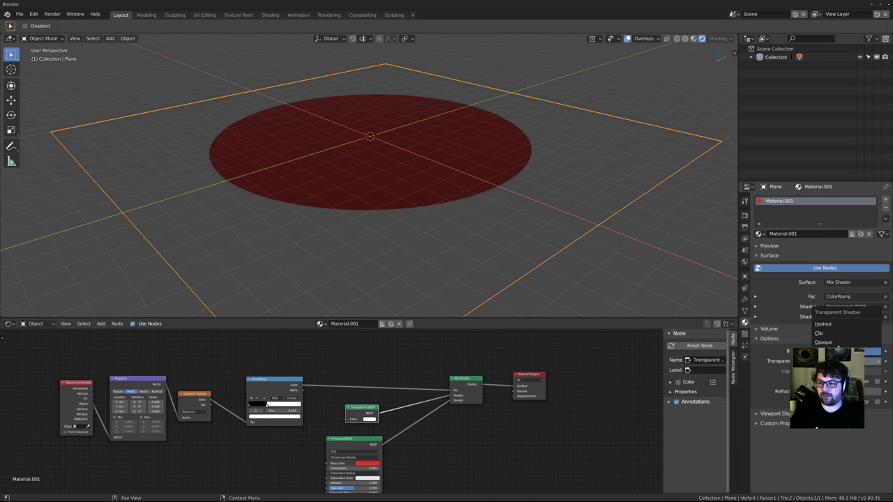
pyautogui.click(822, 325)
pyautogui.moveTo(443, 149); pyautogui.dragTo(409, 175, button='middle')
pyautogui.scroll(-3, 449, 212)
pyautogui.moveTo(448, 212); pyautogui.dragTo(421, 239, button='middle')
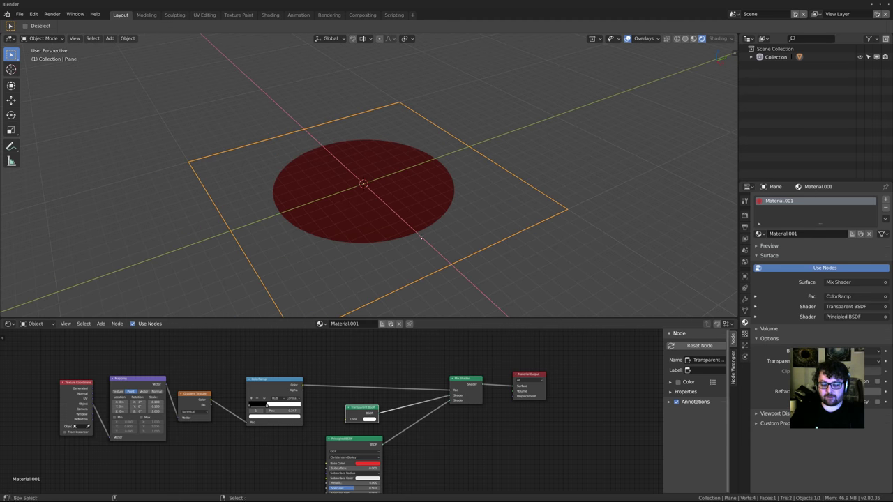
# Duplicate the plane slightly upward along Z and repeat the duplication until eight planes are stacked
pyautogui.hotkey('shift', 'd')
pyautogui.press('z')
pyautogui.click(416, 229)
pyautogui.hotkey('shift', 'r')
pyautogui.hotkey('shift', 'r')
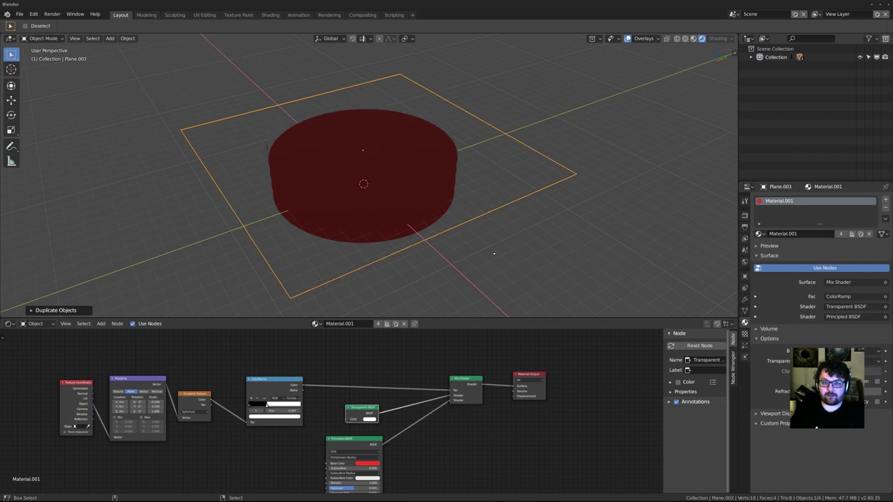
pyautogui.hotkey('shift', 'r')
pyautogui.hotkey('shift', 'r')
pyautogui.hotkey('shift', 'r')
pyautogui.hotkey('shift', 'r')
pyautogui.moveTo(494, 254); pyautogui.dragTo(437, 248, button='middle')
pyautogui.scroll(-3, 437, 248)
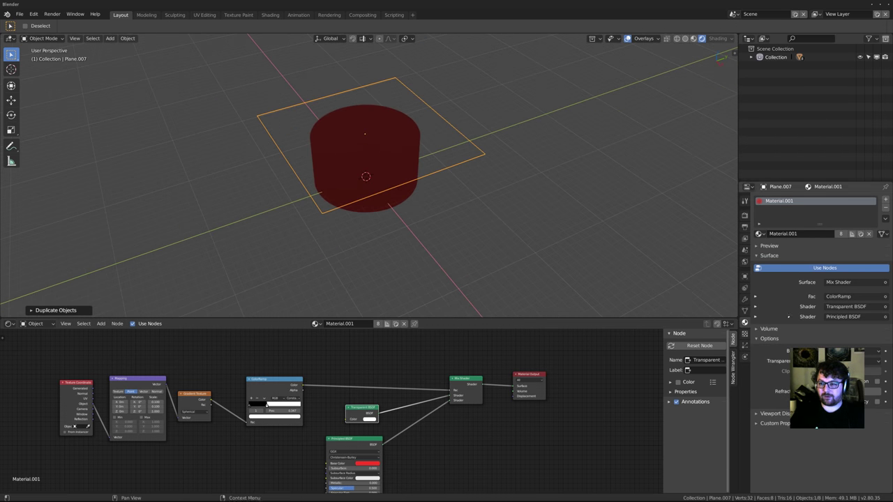
# Add an Area light and move it along Z to just above the stack of discs
pyautogui.keyDown('shift'); pyautogui.moveTo(400, 199); pyautogui.dragTo(426, 236, button='middle'); pyautogui.keyUp('shift')
pyautogui.hotkey('shift', 'a')
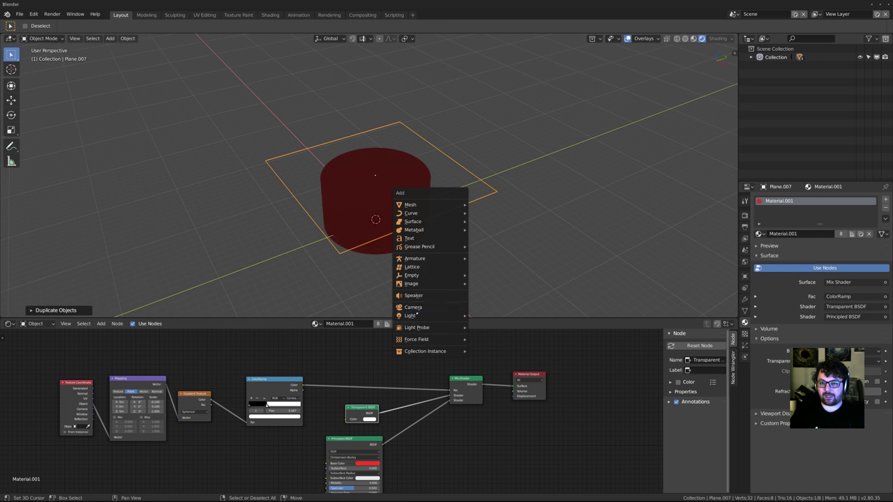
pyautogui.moveTo(421, 316)
pyautogui.click(488, 343)
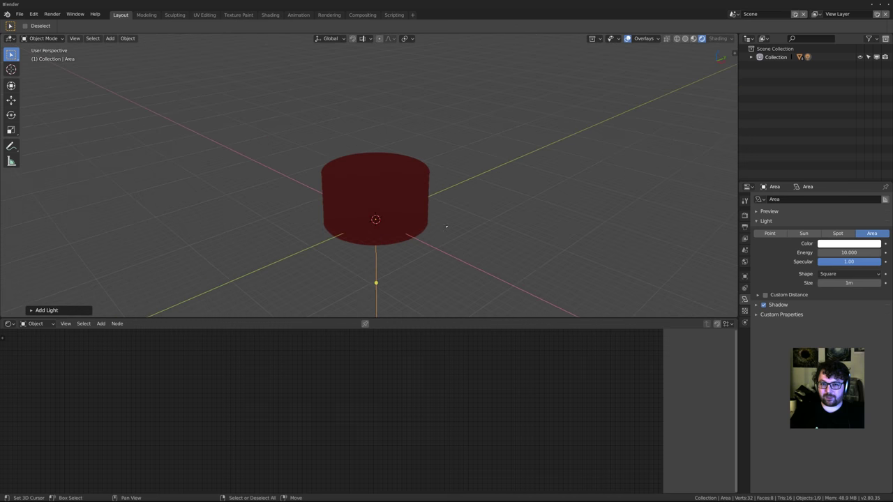
pyautogui.press('g')
pyautogui.press('z')
pyautogui.click(421, 194)
# Move the Area light off to the side of the stack and rotate it to shine on the discs
pyautogui.keyDown('shift'); pyautogui.moveTo(426, 251); pyautogui.dragTo(407, 312, button='middle'); pyautogui.keyUp('shift')
pyautogui.moveTo(446, 250); pyautogui.dragTo(408, 261, button='middle')
pyautogui.press('g')
pyautogui.click(442, 267)
pyautogui.press('g')
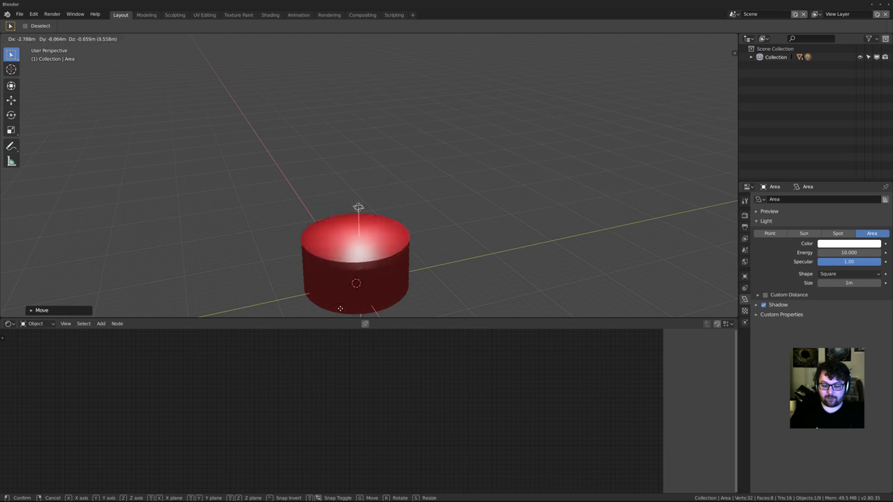
pyautogui.click(470, 287)
pyautogui.press('r')
pyautogui.click(379, 300)
# Examine the lighting and shadows on the stacked discs from several angles
pyautogui.moveTo(379, 286); pyautogui.dragTo(401, 210, button='middle')
pyautogui.scroll(2, 382, 303)
pyautogui.keyDown('shift'); pyautogui.moveTo(416, 131); pyautogui.dragTo(390, 215, button='middle'); pyautogui.keyUp('shift')
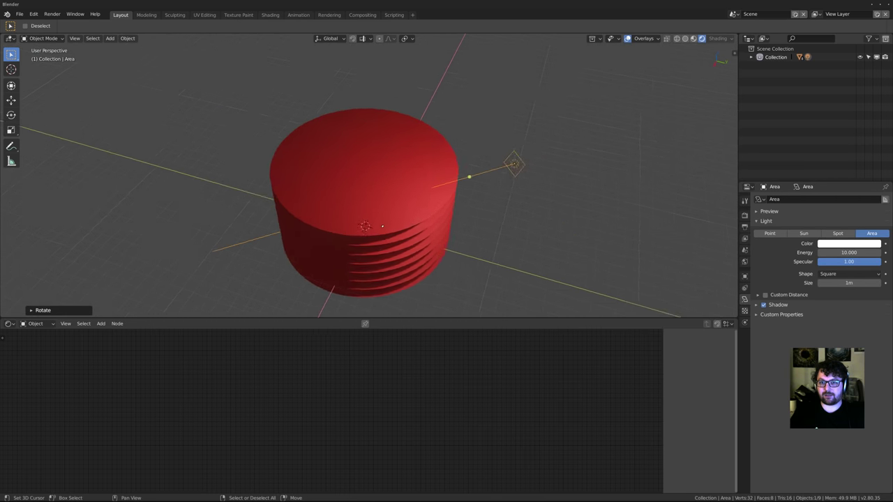
pyautogui.scroll(2, 388, 218)
pyautogui.scroll(-2, 386, 221)
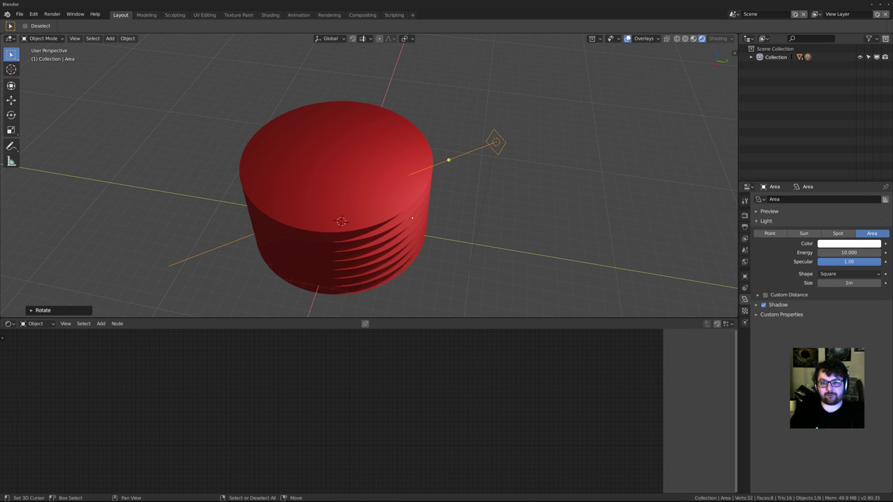
pyautogui.moveTo(412, 218); pyautogui.dragTo(357, 252, button='middle')
pyautogui.scroll(-3, 378, 212)
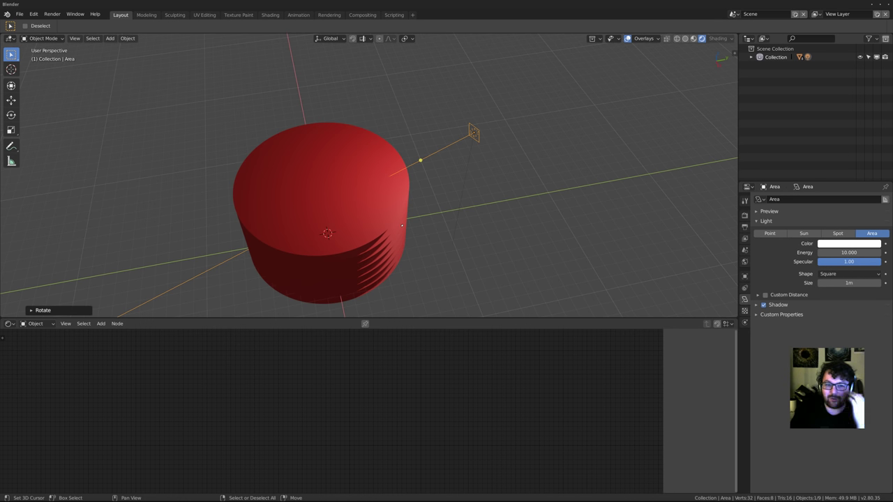
# Switch to Chromium and open the EEVEE page of the Blender 2.80 release notes
pyautogui.moveTo(126, 500)
pyautogui.click(180, 498)
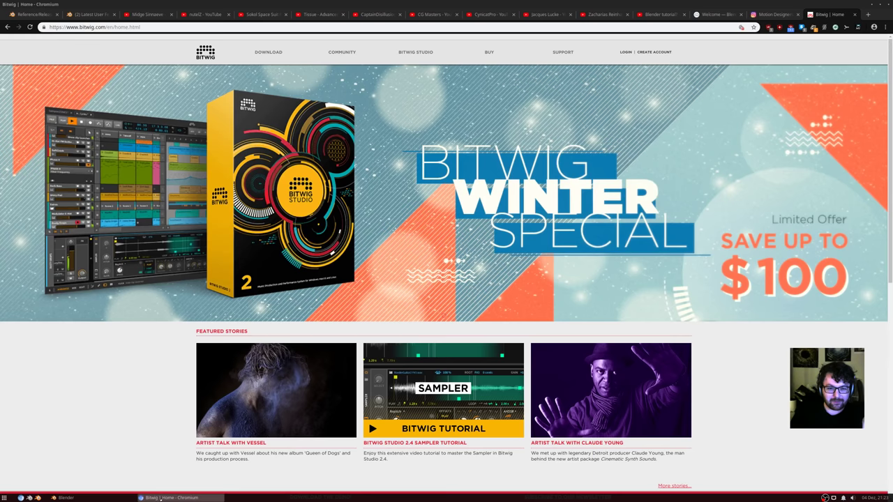
pyautogui.click(29, 15)
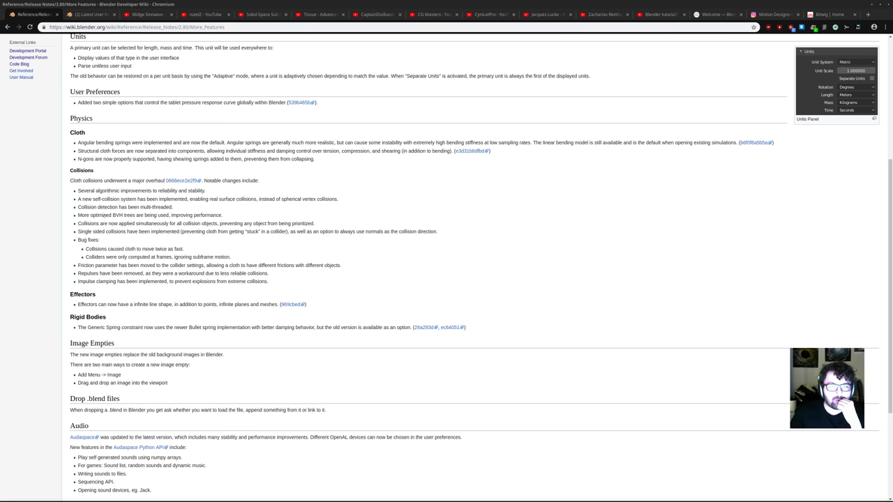
pyautogui.scroll(5, 215, 169)
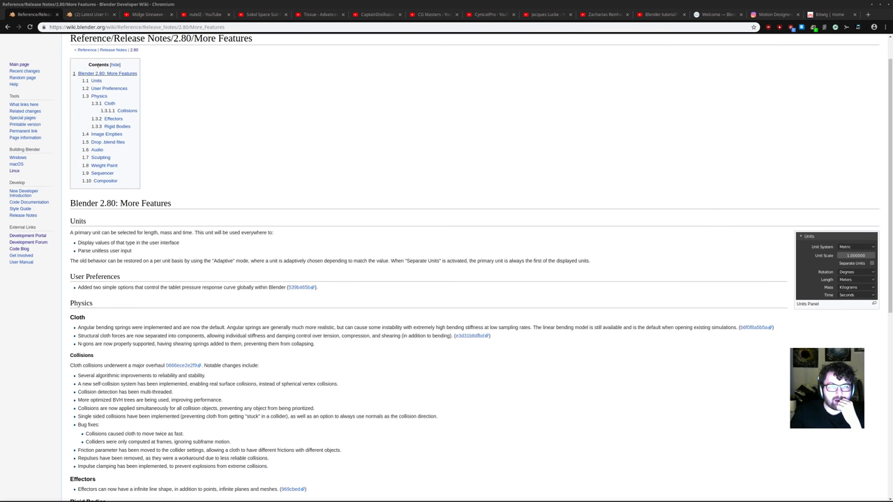
pyautogui.scroll(1, 191, 92)
pyautogui.hotkey('alt', 'Left')
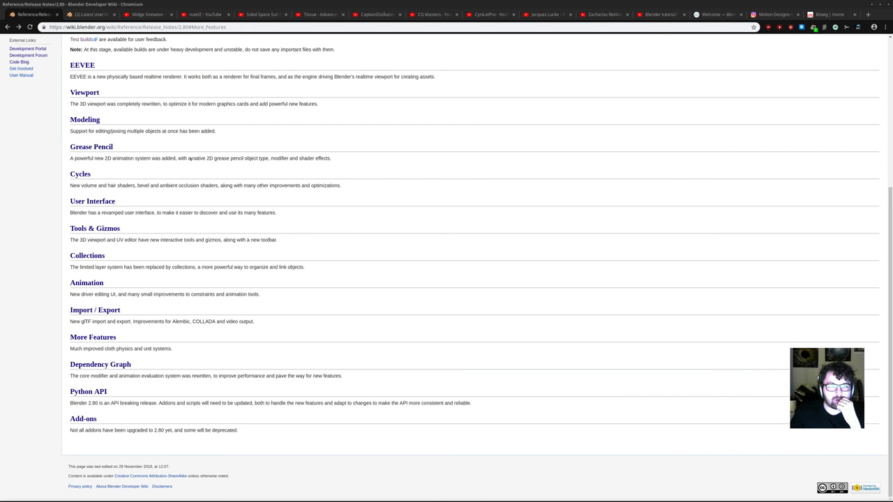
pyautogui.click(82, 65)
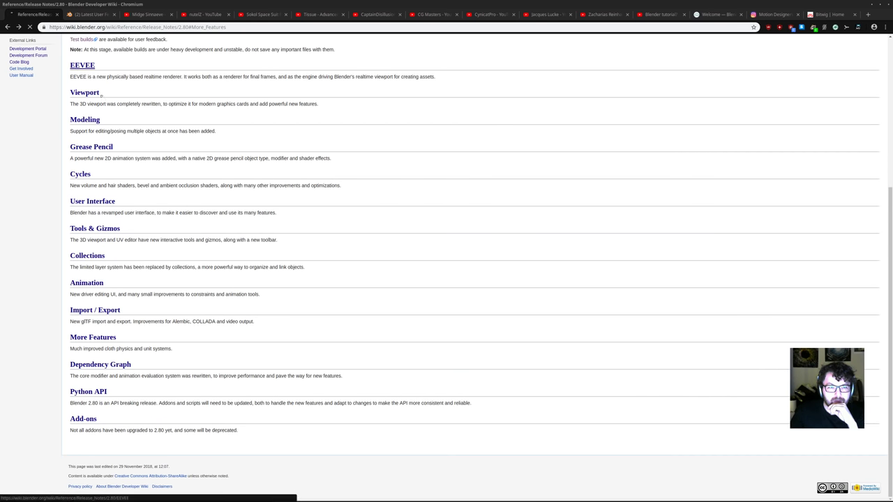
# Look through the EEVEE release notes and highlight the Transparency section's first sentence on how transparent objects are treated
pyautogui.scroll(-5, 230, 279)
pyautogui.scroll(-3, 237, 288)
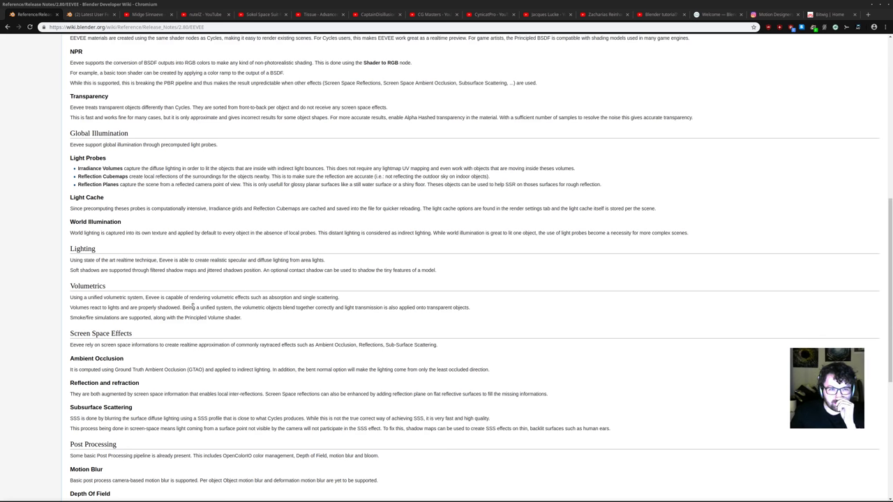
pyautogui.scroll(-3, 119, 181)
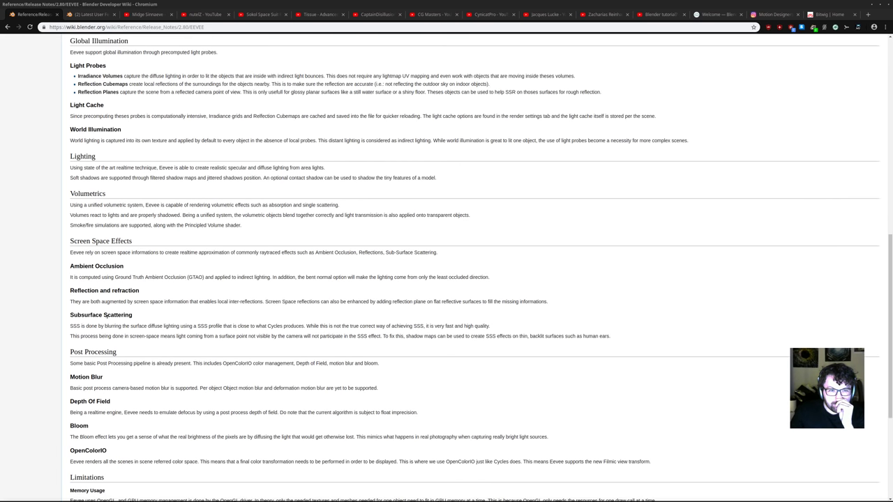
pyautogui.scroll(-2, 109, 297)
pyautogui.scroll(-3, 116, 358)
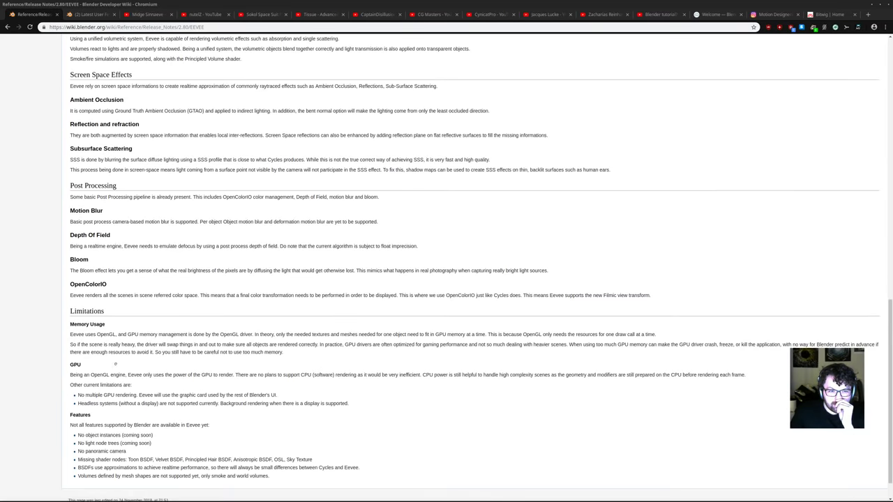
pyautogui.scroll(6, 120, 360)
pyautogui.scroll(4, 124, 362)
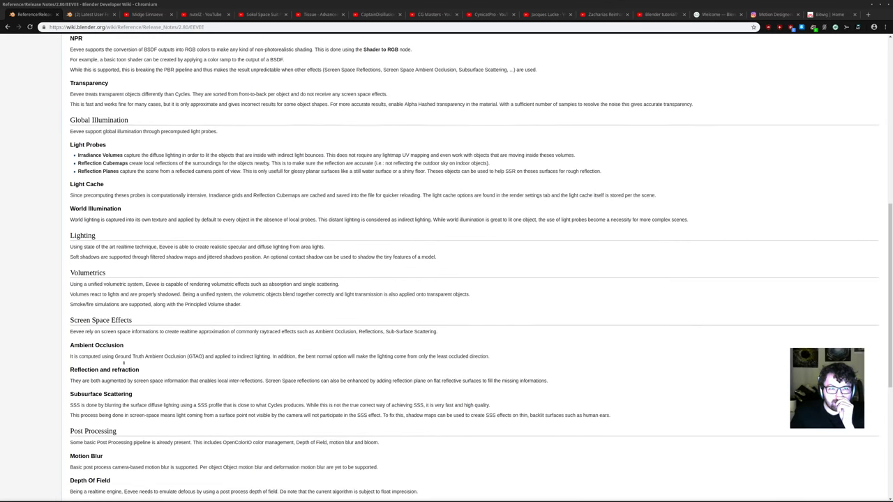
pyautogui.tripleClick(72, 181)
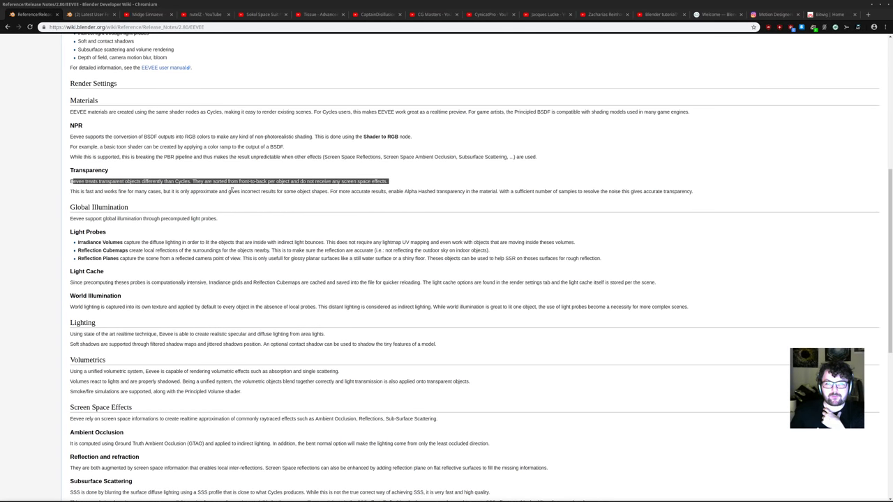
# Read through the Transparency section's text on sorting accuracy and Alpha Hashed transparency, marking passages along the way
pyautogui.moveTo(91, 182); pyautogui.dragTo(160, 188)
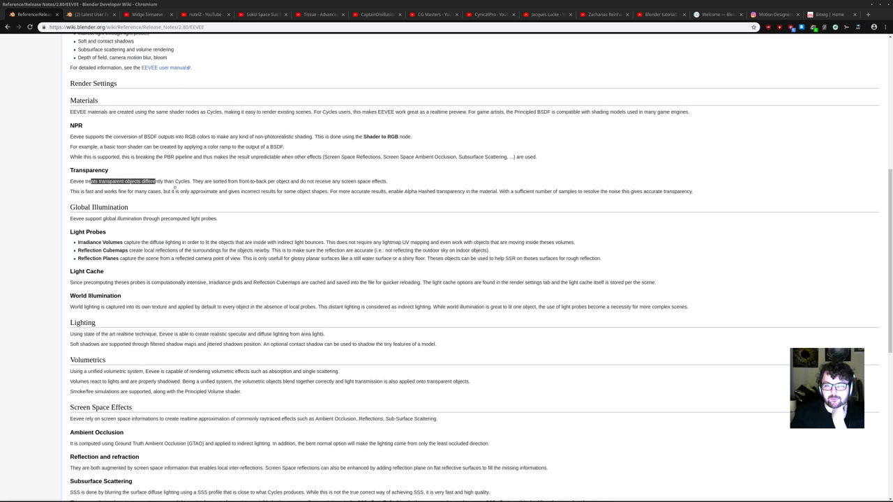
pyautogui.click(302, 196)
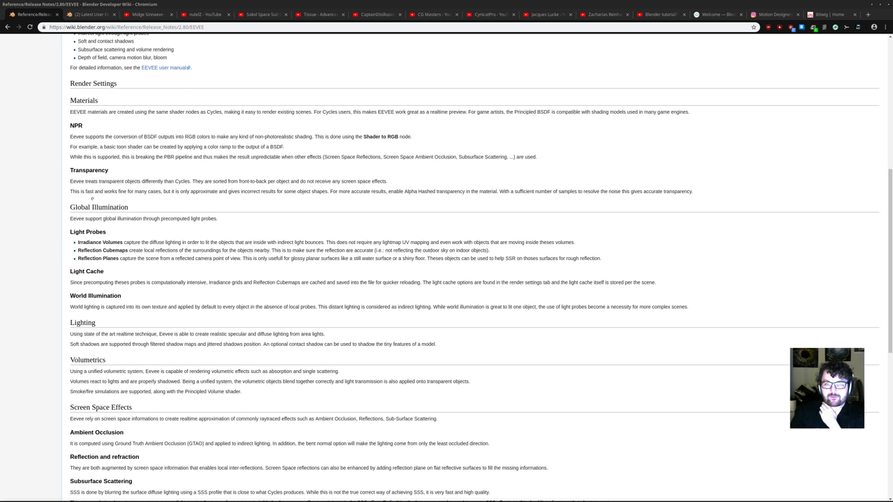
pyautogui.moveTo(77, 192); pyautogui.dragTo(402, 192)
pyautogui.click(382, 191)
pyautogui.click(405, 193)
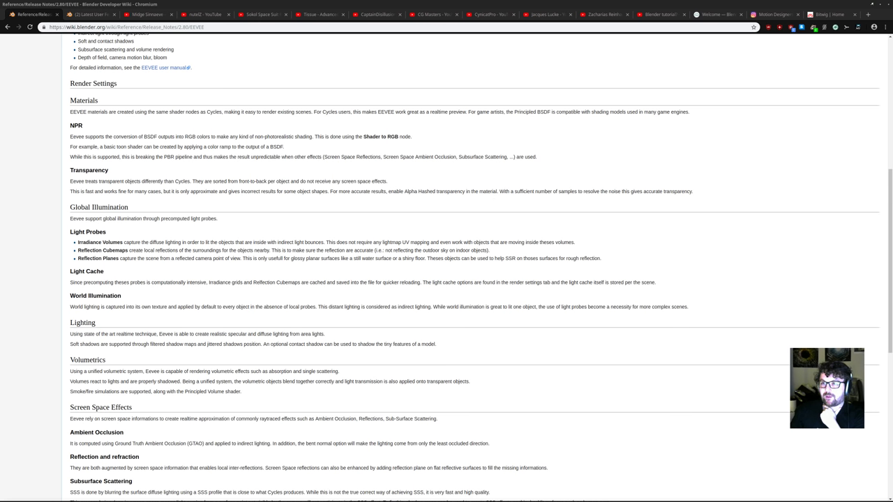
# Switch back to Blender and examine the shading and shadows on the lit stack of red discs from above and the side
pyautogui.hotkey('alt', 'Tab')
pyautogui.scroll(4, 418, 184)
pyautogui.moveTo(410, 185); pyautogui.dragTo(434, 223, button='middle')
pyautogui.scroll(-7, 434, 223)
pyautogui.scroll(5, 307, 213)
pyautogui.moveTo(335, 236)
pyautogui.mouseDown(button='middle')
pyautogui.moveTo(307, 214)
pyautogui.moveTo(335, 201)
pyautogui.moveTo(334, 247)
pyautogui.mouseUp(button='middle')
pyautogui.scroll(-1, 334, 248)
pyautogui.keyDown('shift'); pyautogui.moveTo(334, 247); pyautogui.dragTo(334, 223, button='middle'); pyautogui.keyUp('shift')
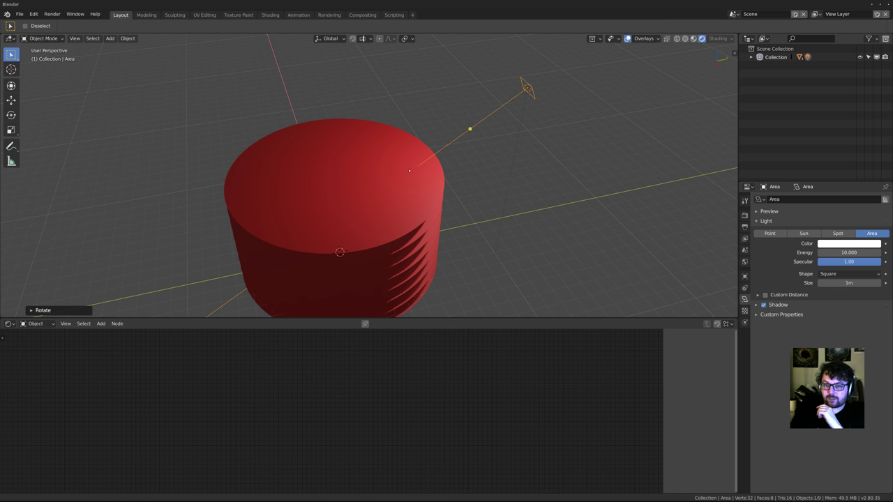
pyautogui.scroll(-1, 418, 186)
pyautogui.keyDown('shift'); pyautogui.moveTo(418, 186); pyautogui.dragTo(398, 189, button='middle'); pyautogui.keyUp('shift')
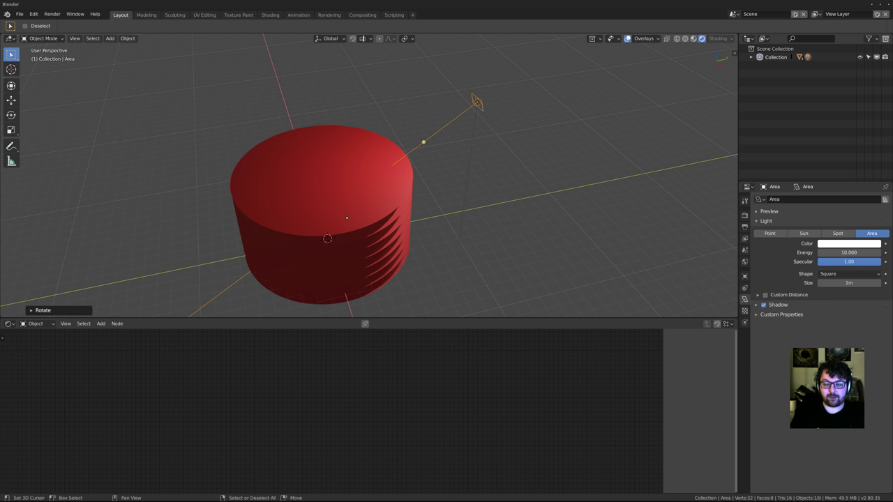
pyautogui.keyDown('shift'); pyautogui.moveTo(349, 227); pyautogui.dragTo(361, 205, button='middle'); pyautogui.keyUp('shift')
pyautogui.moveTo(361, 206)
pyautogui.keyDown('ctrl'); pyautogui.mouseDown(button='middle')
pyautogui.moveTo(355, 221)
pyautogui.moveTo(356, 201)
pyautogui.moveTo(338, 214)
pyautogui.moveTo(377, 212)
pyautogui.mouseUp(button='middle'); pyautogui.keyUp('ctrl')
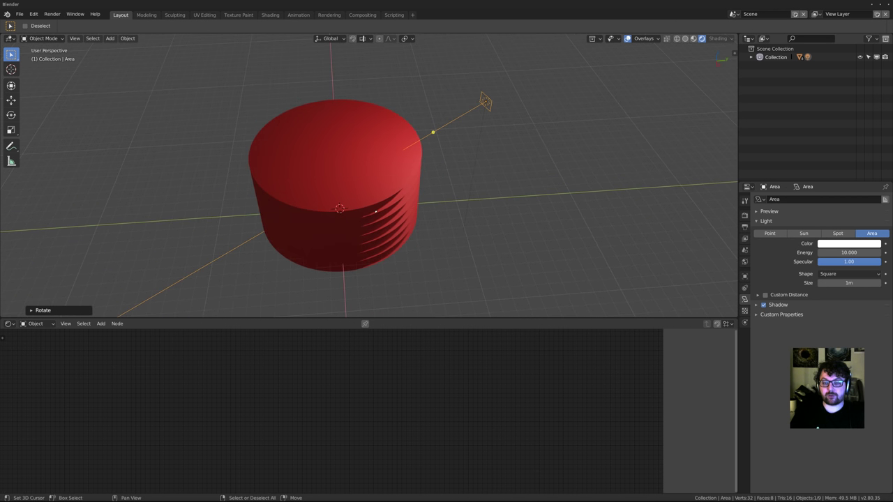